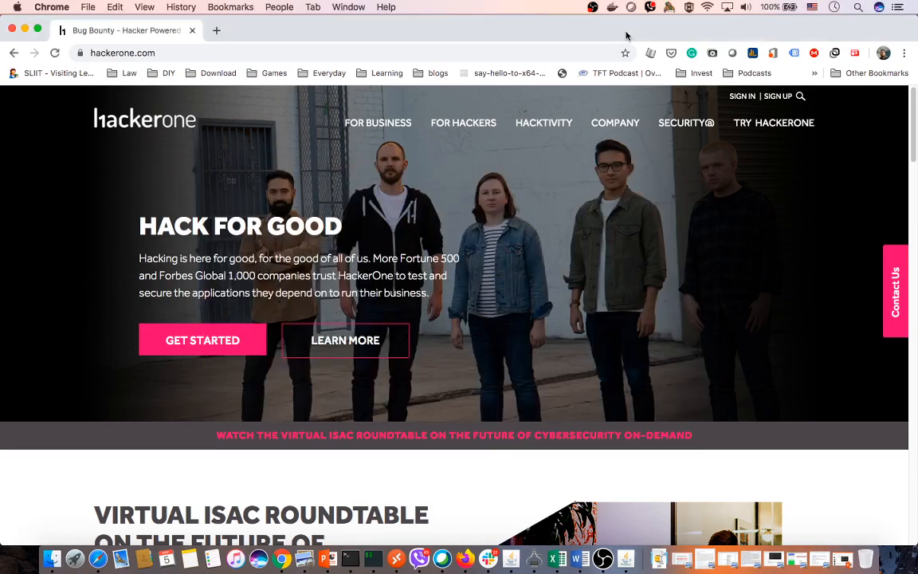
Step: Look over the HackerOne home page down to its footer links and open the sign-in page
double_click(555, 56)
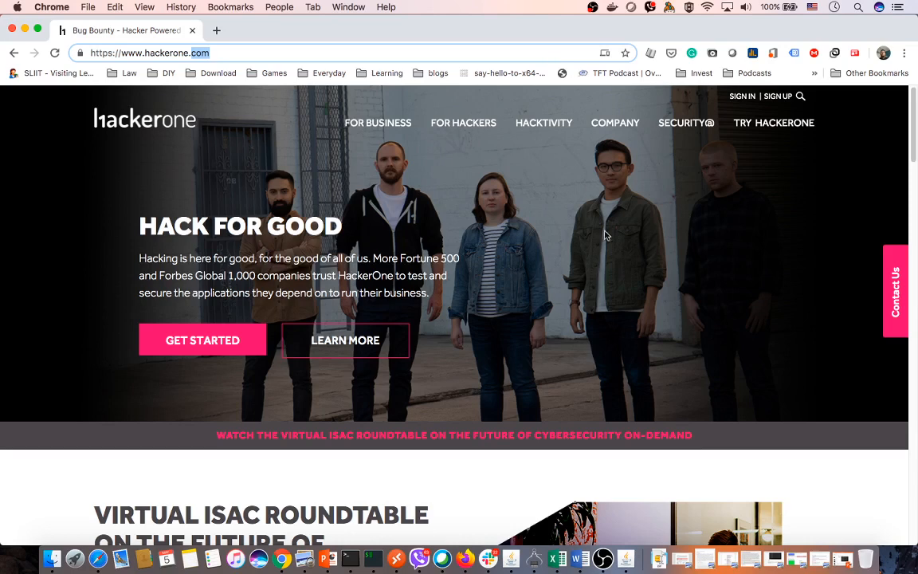
scroll(503, 297, down, 3)
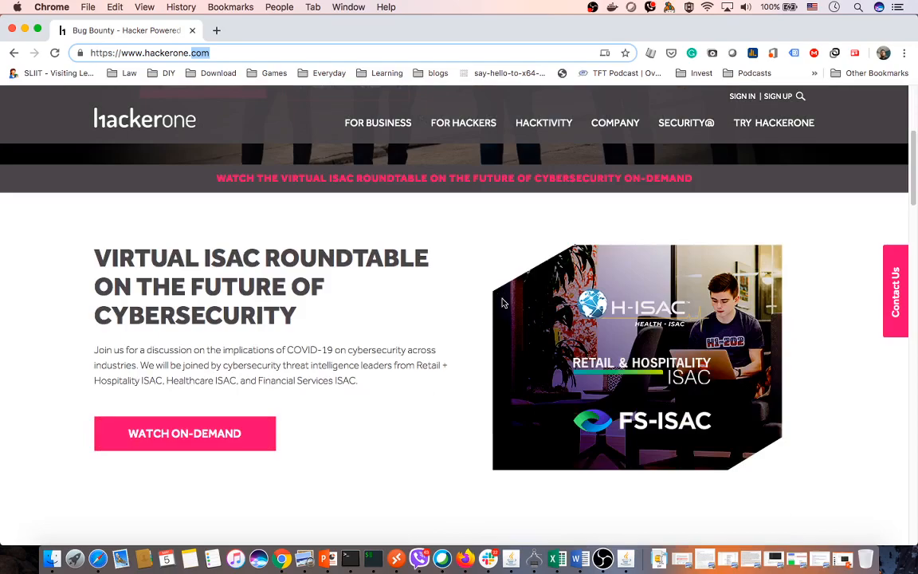
scroll(503, 301, down, 6)
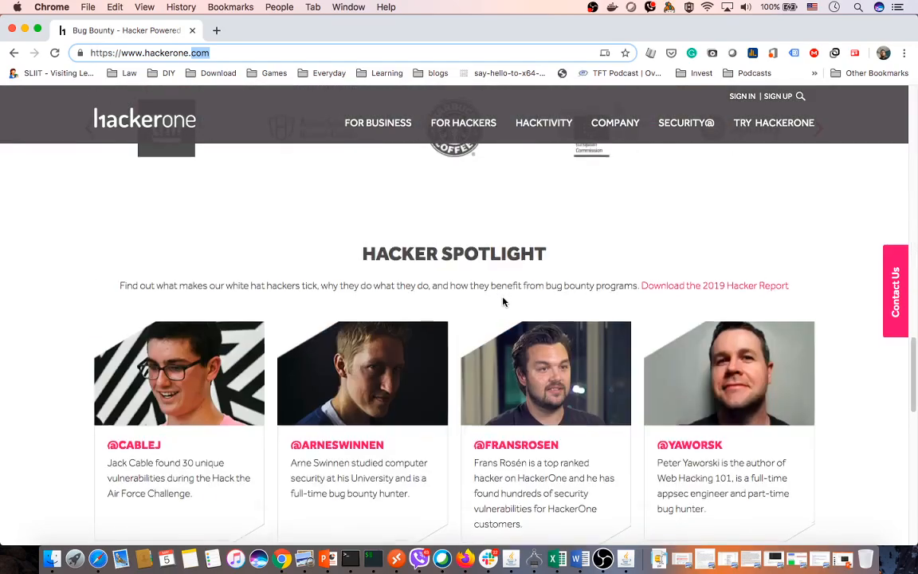
scroll(503, 301, down, 10)
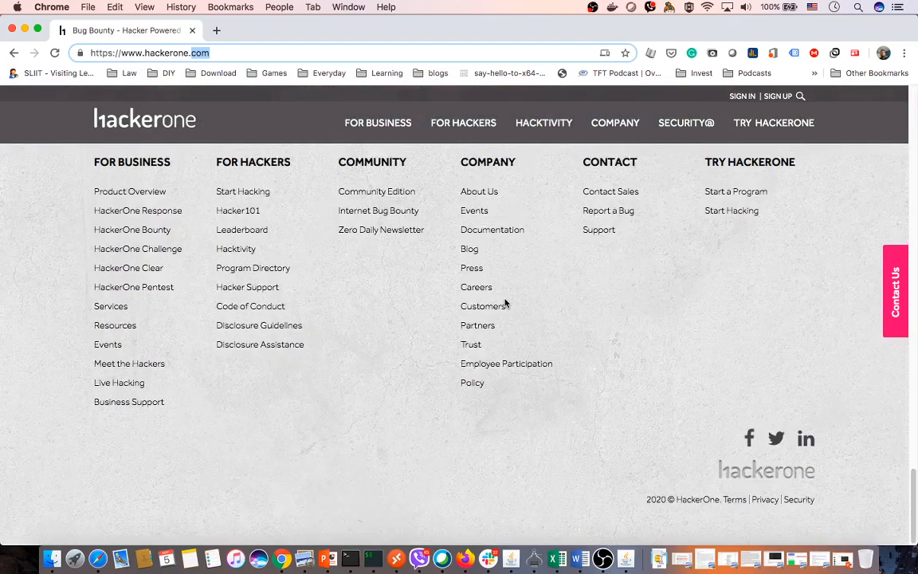
scroll(505, 305, up, 20)
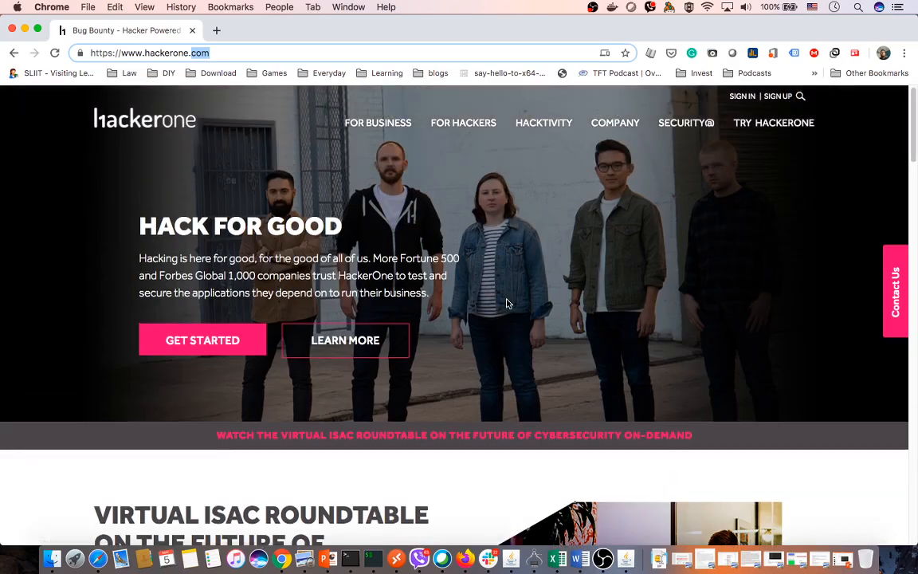
click(739, 97)
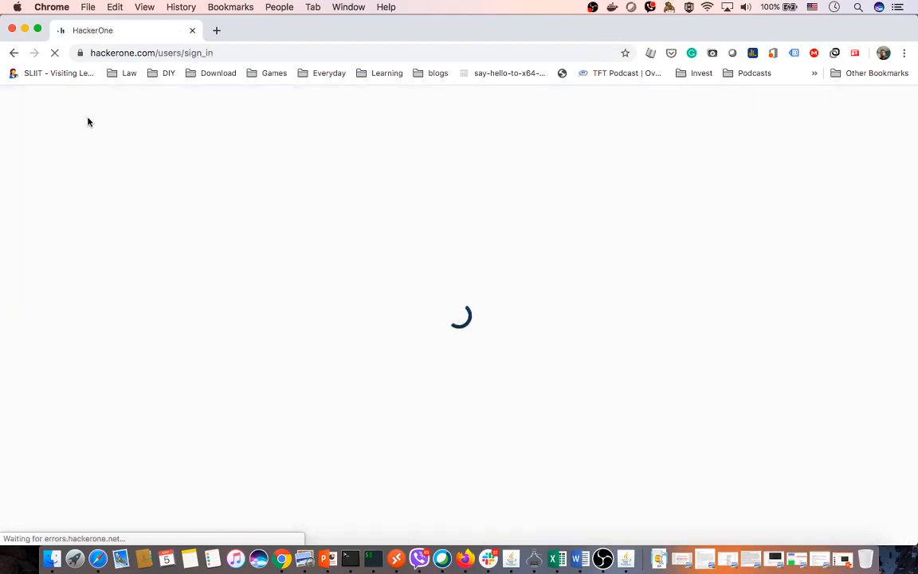
Step: Search Google for "bug bounty programs" in a new browser tab
click(217, 31)
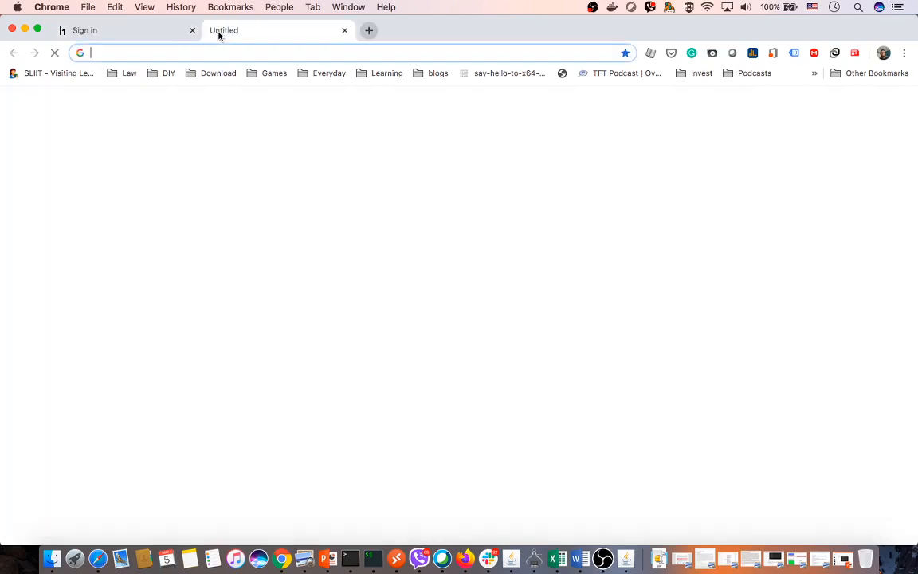
text(buf)
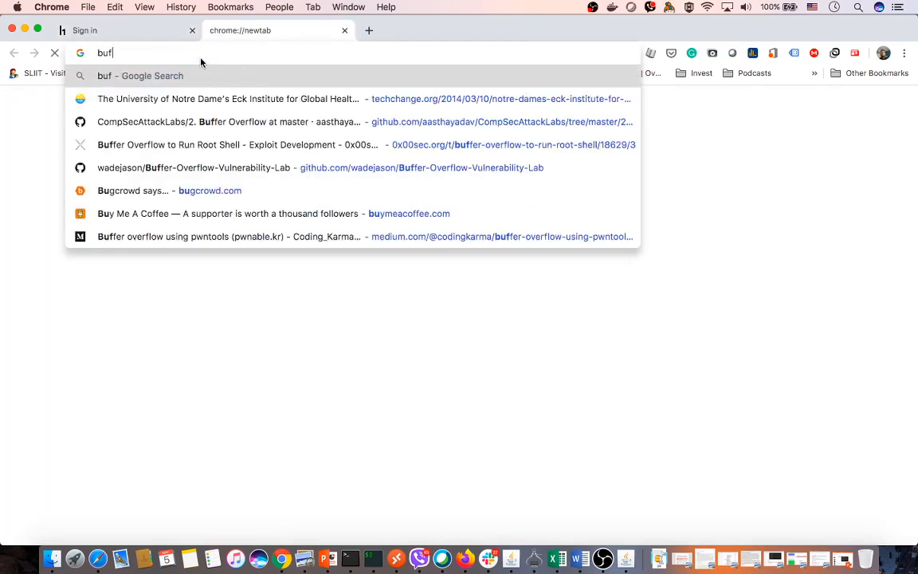
key(BackSpace)
text(g boun)
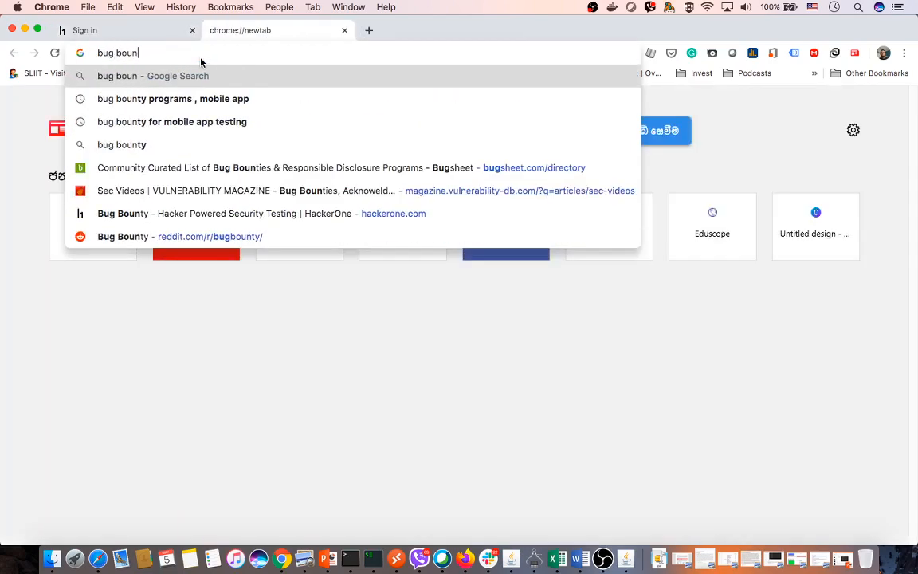
text(ty )
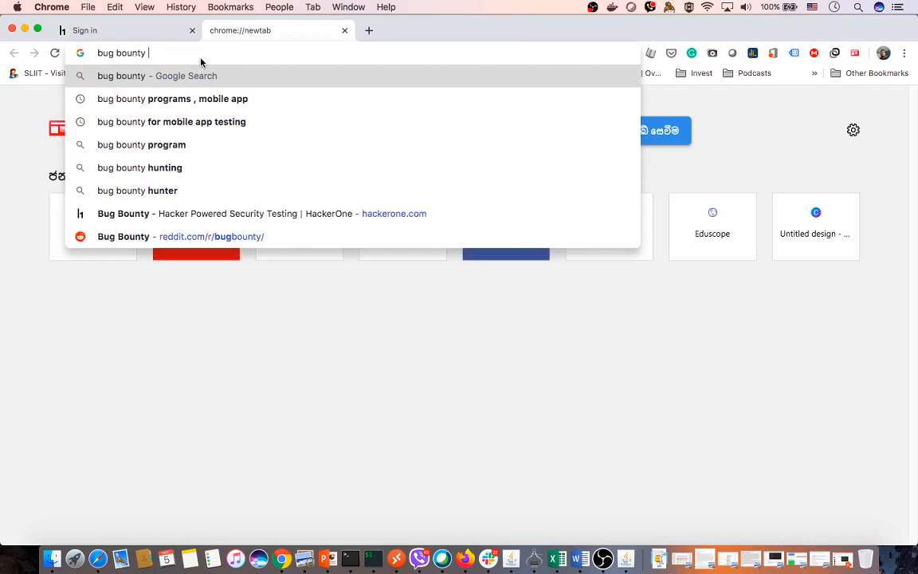
text(p)
key(Right)
key(BackSpace)
key(BackSpace)
key(BackSpace)
key(BackSpace)
key(BackSpace)
key(BackSpace)
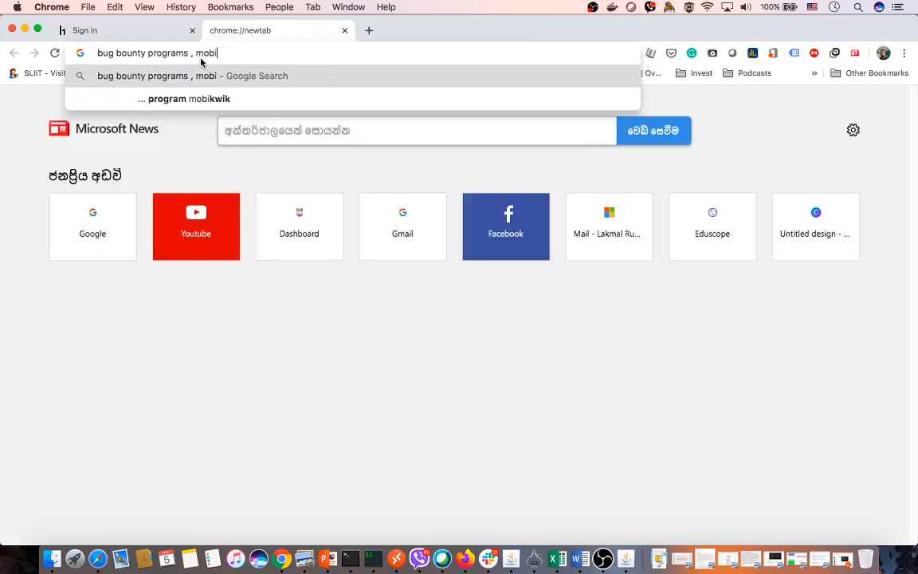
key(BackSpace)
key(BackSpace)
key(BackSpace)
key(BackSpace)
key(BackSpace)
key(BackSpace)
key(BackSpace)
key(Return)
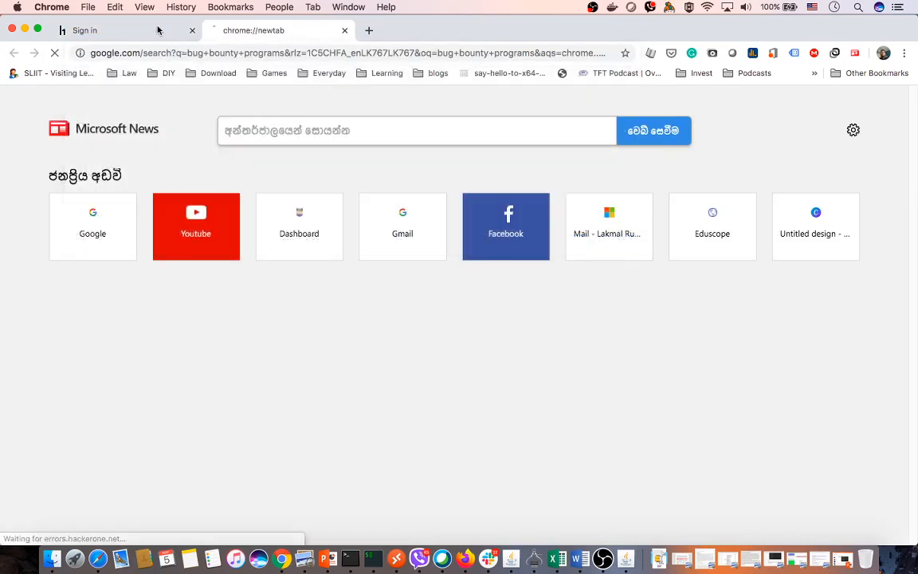
Step: Sign in to HackerOne with the prefilled credentials and return to the bug bounty search results
click(158, 30)
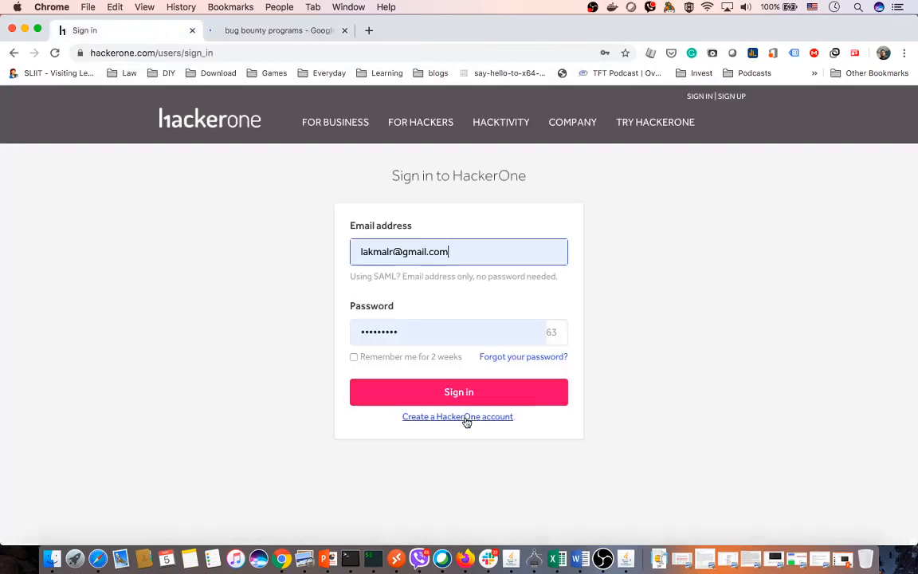
click(469, 392)
click(291, 32)
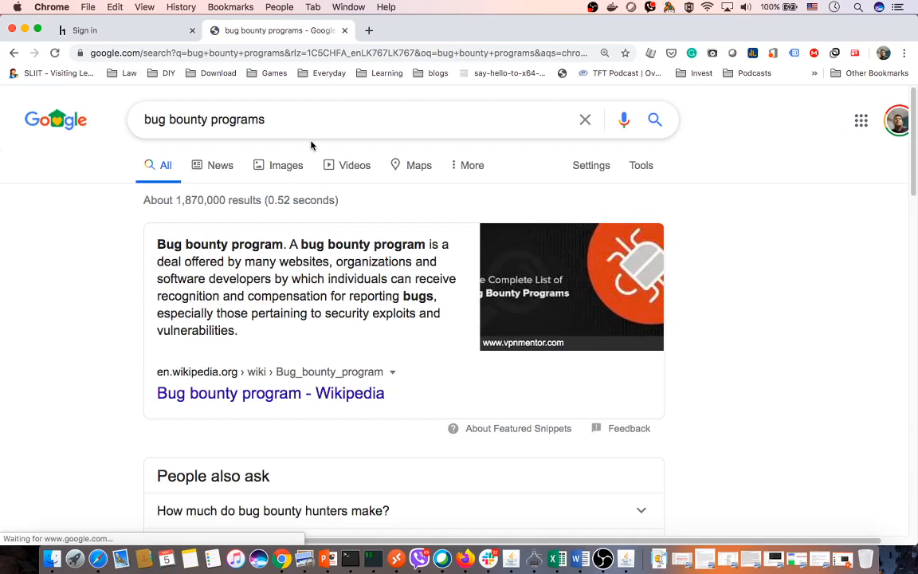
Step: Highlight the bug bounty program definition in the featured snippet and look over the results below it
drag(217, 244, 361, 340)
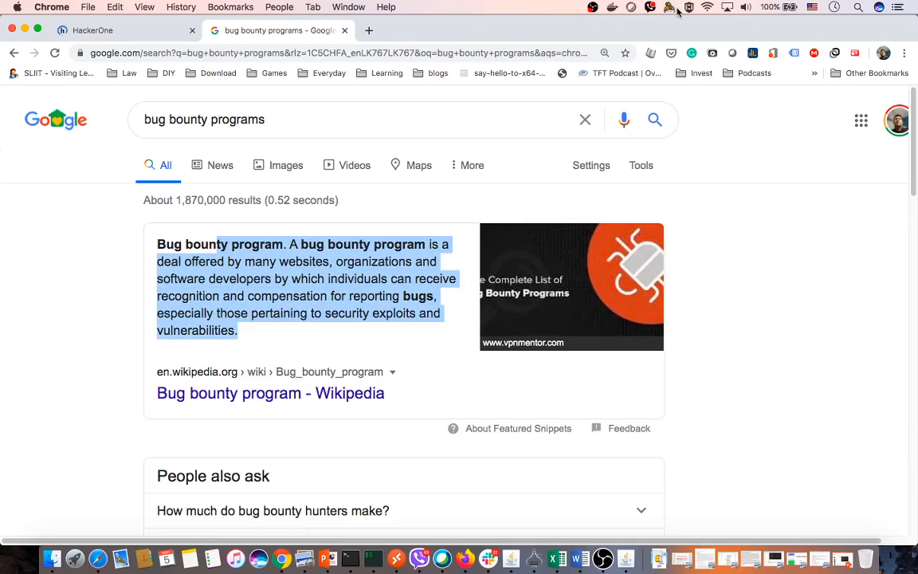
scroll(386, 282, down, 3)
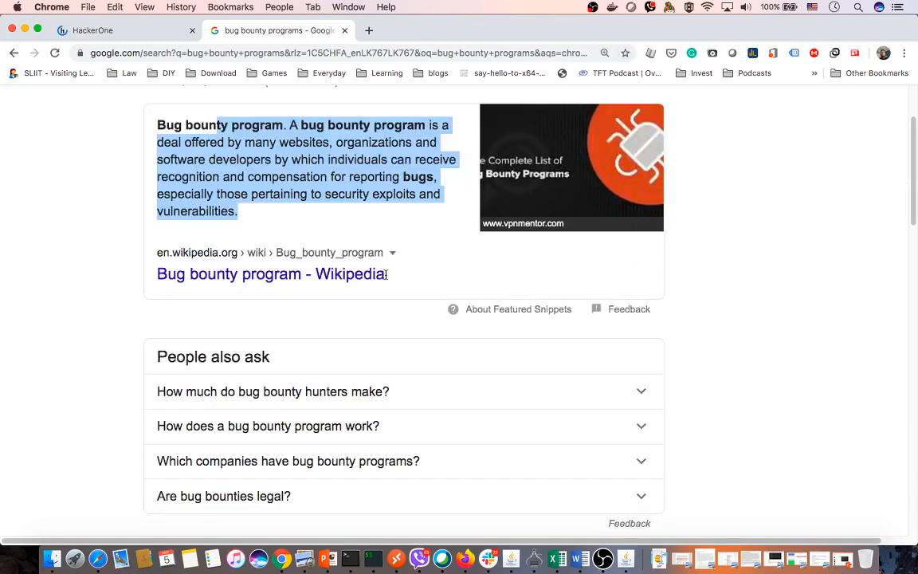
scroll(322, 313, down, 10)
scroll(312, 324, up, 8)
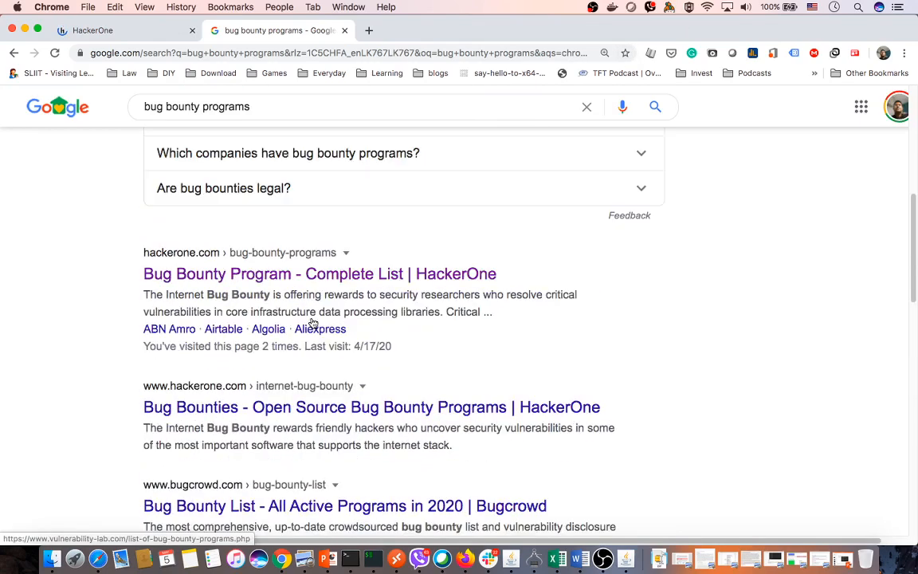
Step: Expand the question "How much do bug bounty hunters make?" and open its Medium source article in a new tab
scroll(263, 295, up, 4)
click(288, 237)
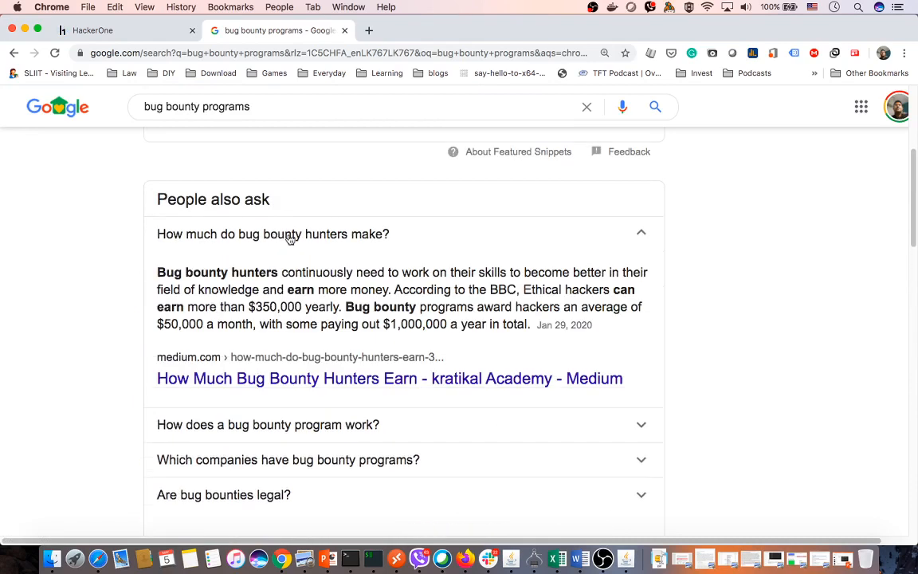
drag(153, 272, 324, 306)
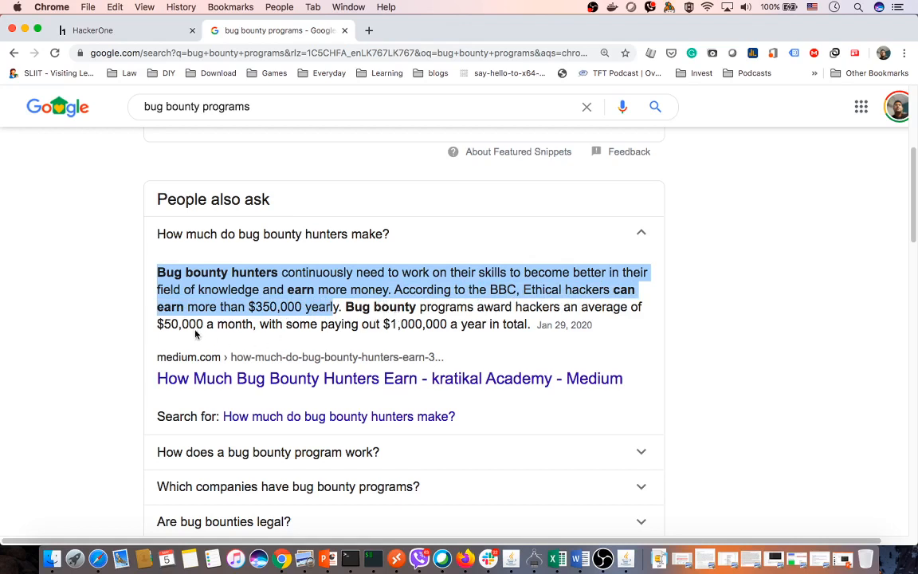
drag(158, 325, 503, 328)
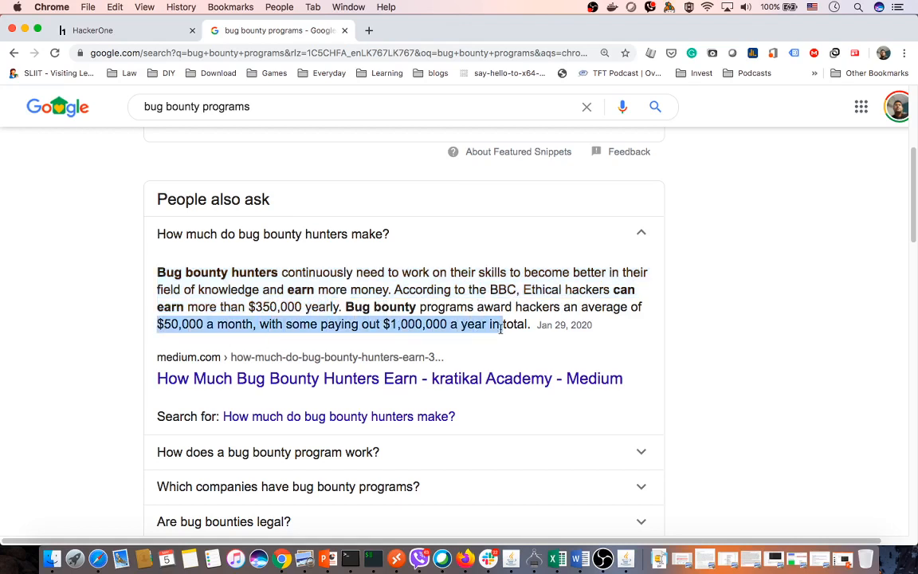
super+click(393, 386)
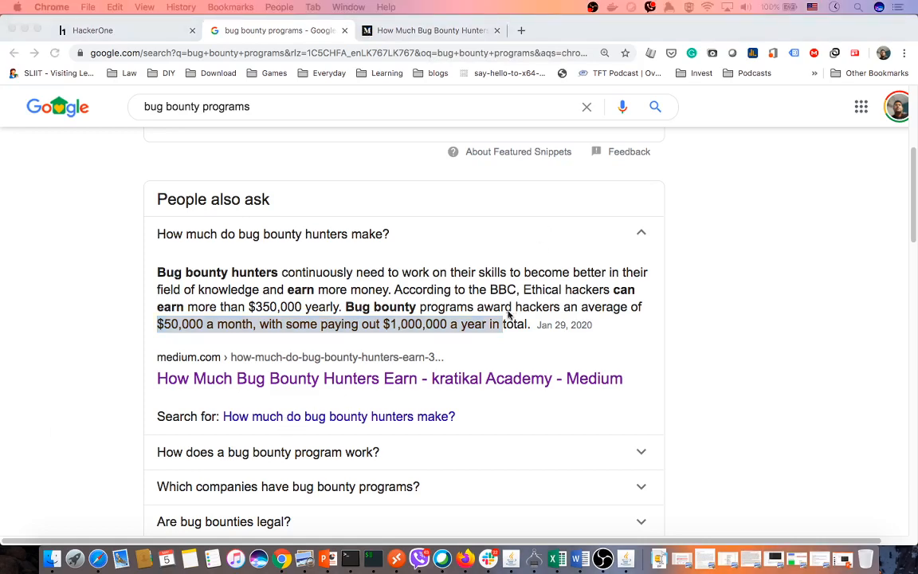
Step: Examine the related questions and the HackerOne and Bugcrowd program listings in the search results
scroll(484, 355, down, 5)
scroll(484, 355, down, 1)
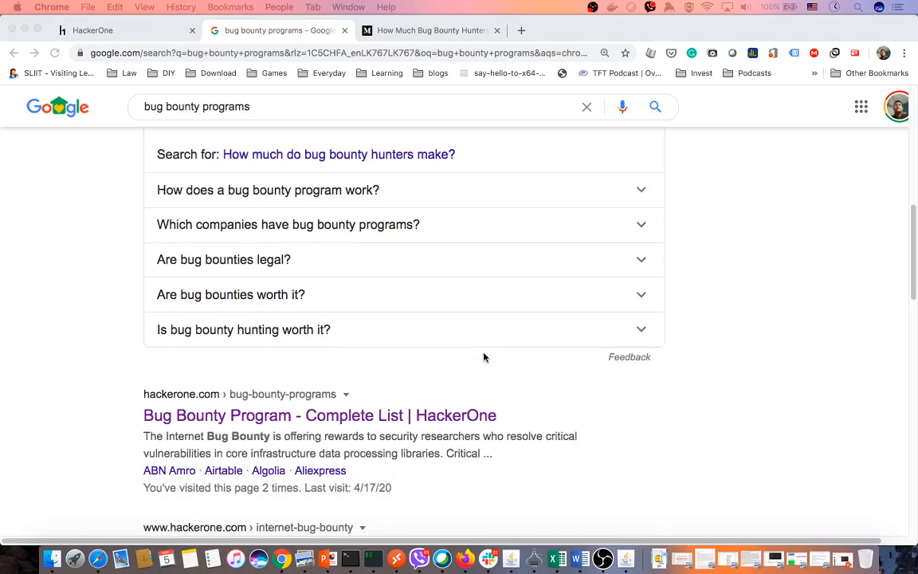
scroll(484, 357, down, 5)
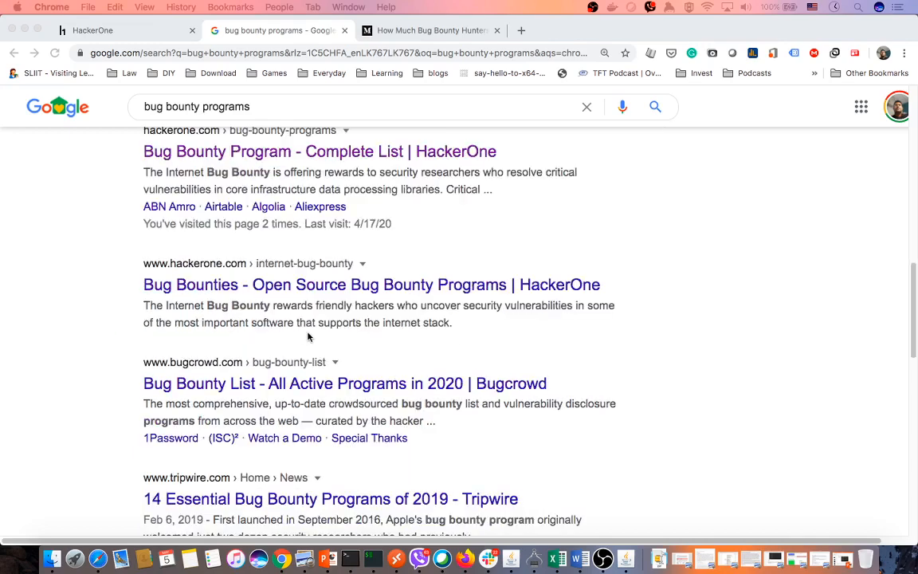
scroll(298, 254, up, 8)
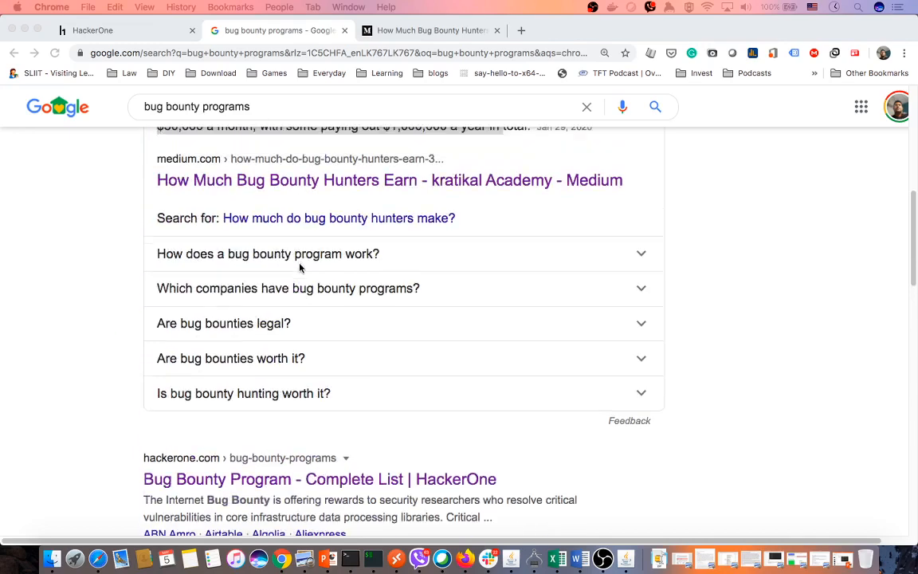
scroll(296, 267, down, 5)
scroll(293, 284, up, 5)
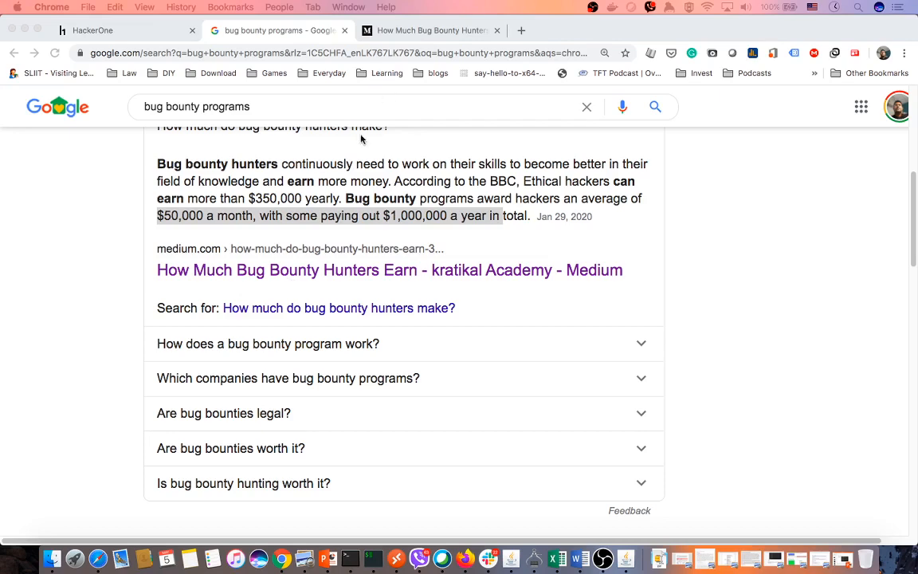
scroll(354, 477, down, 9)
scroll(185, 277, up, 2)
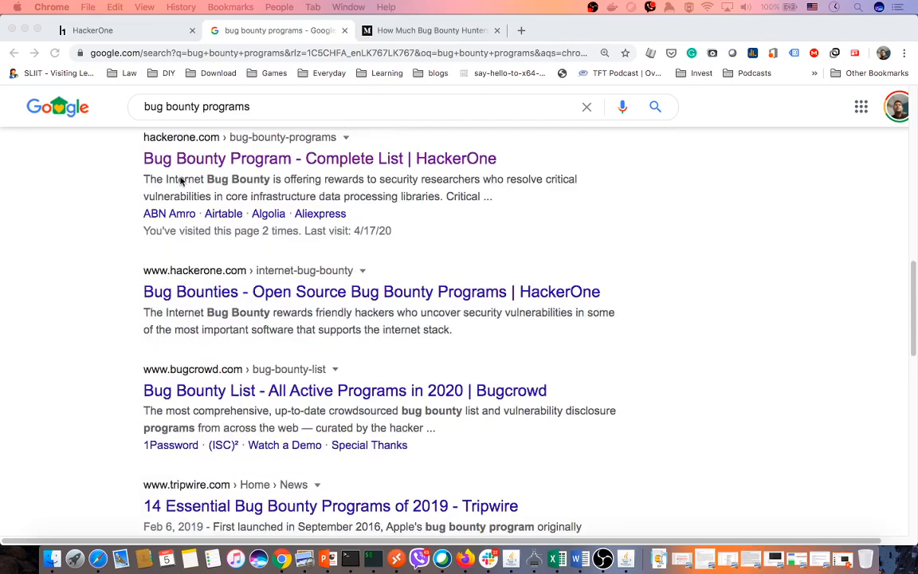
scroll(289, 288, up, 2)
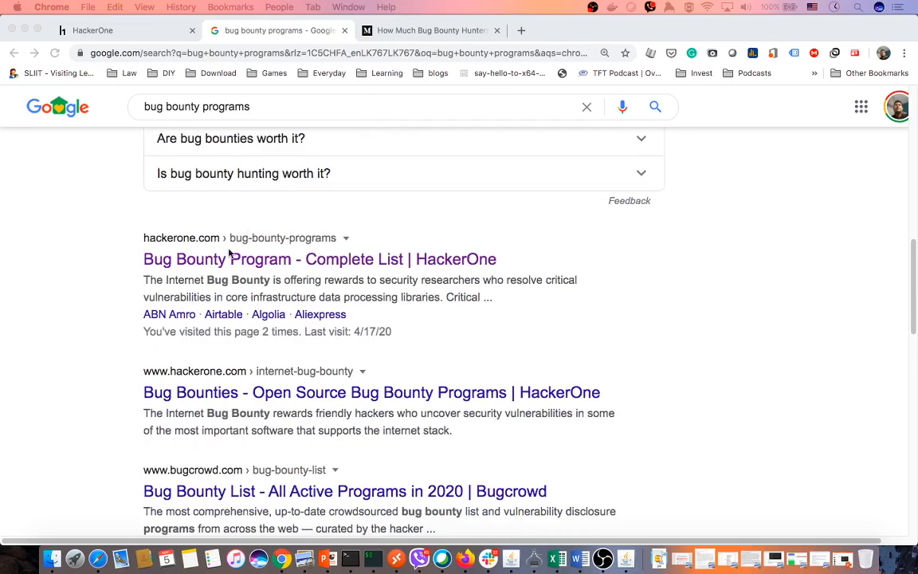
Step: Open the Tripwire article "14 Essential Bug Bounty Programs of 2019" in a new tab and look through the remaining search results
click(710, 318)
scroll(416, 342, down, 5)
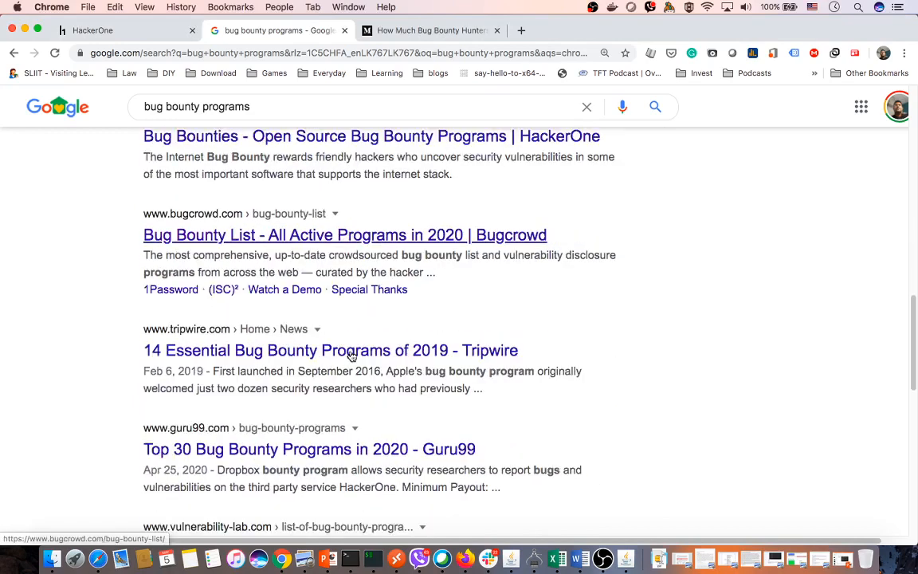
scroll(366, 357, down, 1)
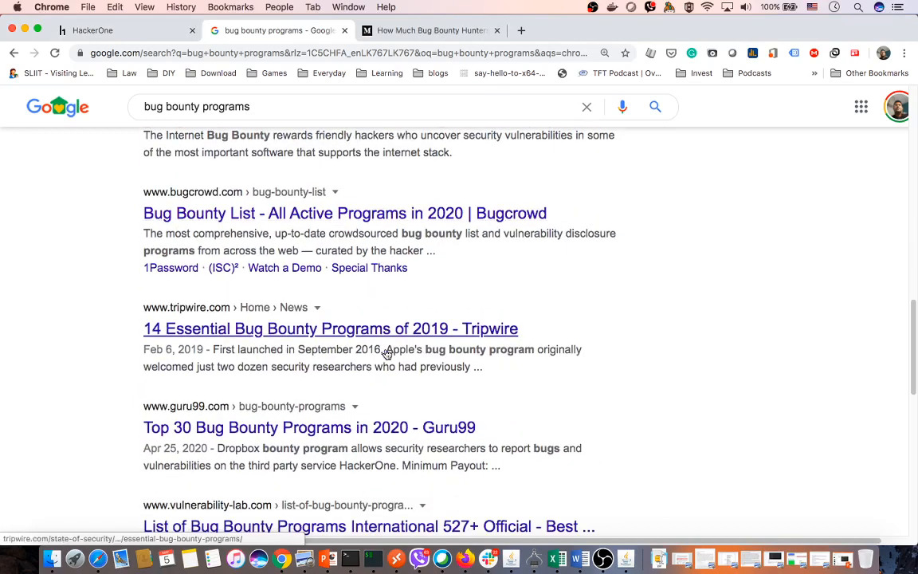
super+click(429, 332)
scroll(387, 343, down, 1)
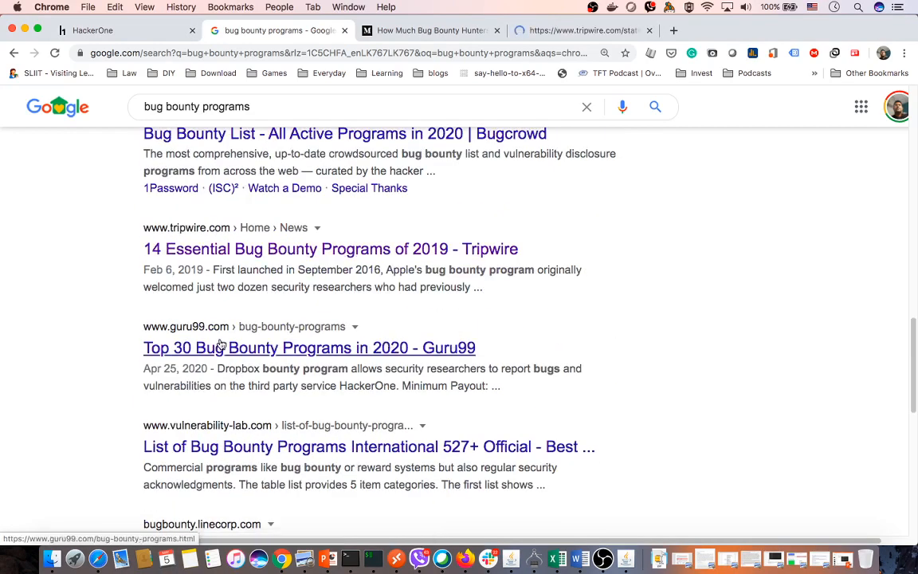
scroll(232, 347, down, 3)
scroll(282, 344, down, 5)
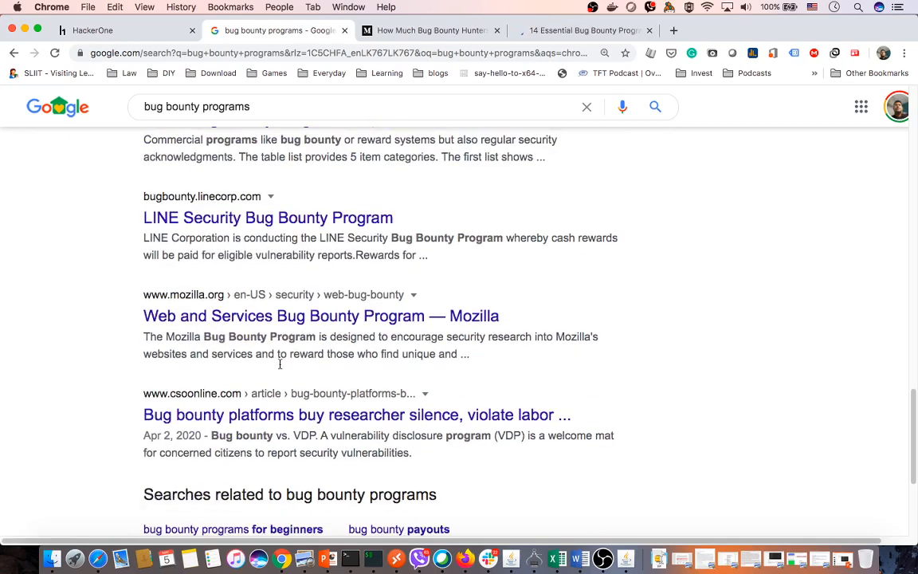
scroll(281, 367, down, 1)
Step: Read the Medium article "How Much Bug Bounty Hunters Earn", highlighting the passage on what bug bounty hunting is
click(404, 32)
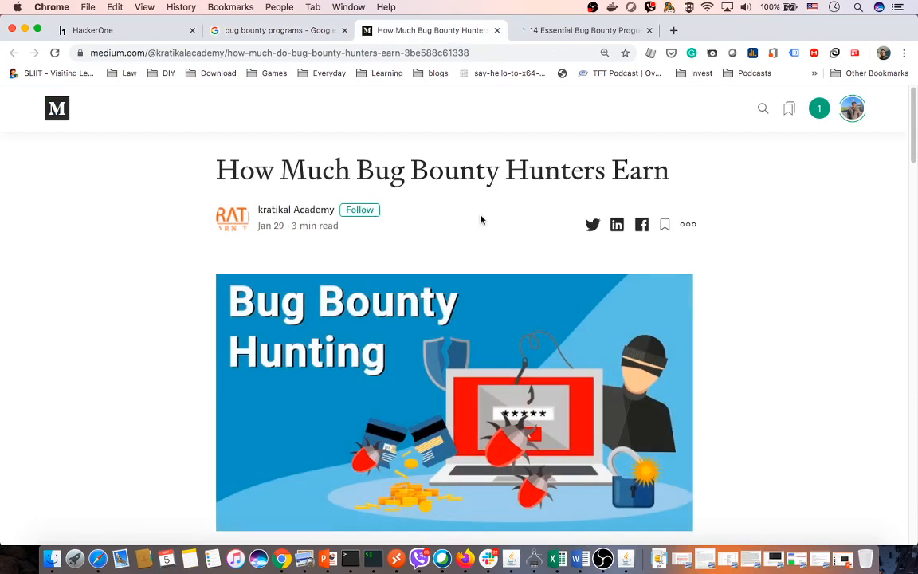
scroll(482, 232, down, 5)
scroll(505, 264, down, 4)
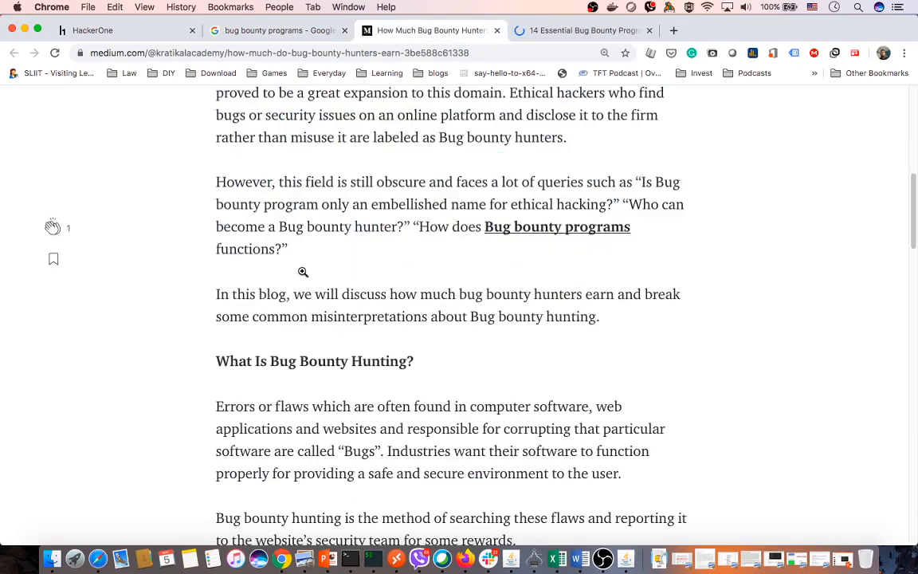
scroll(440, 284, down, 5)
drag(267, 133, 490, 222)
drag(564, 272, 563, 289)
scroll(563, 289, down, 3)
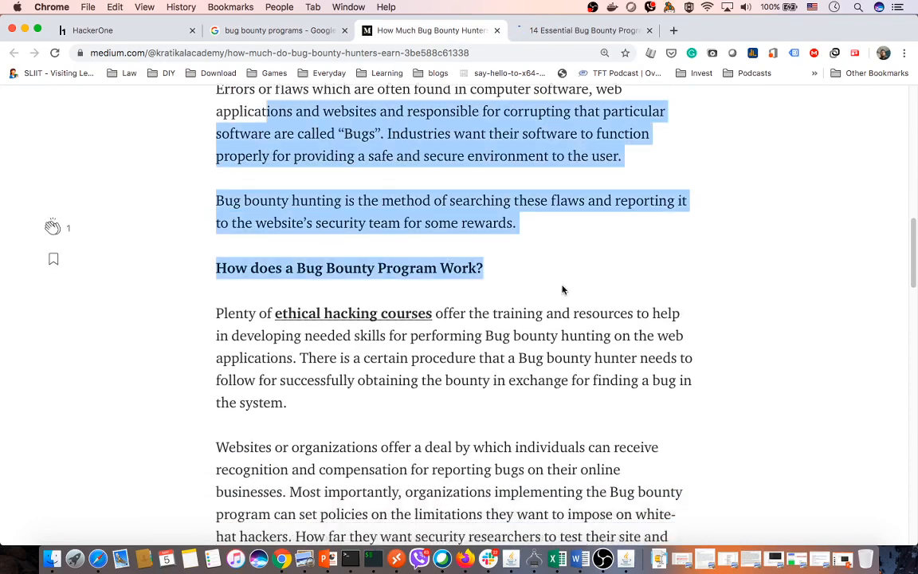
click(232, 232)
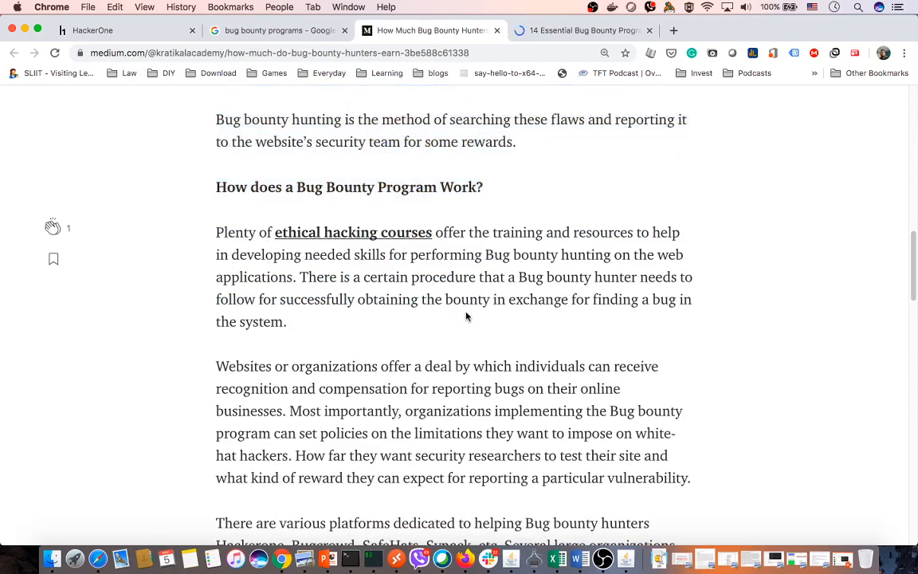
Step: Skim the rest of the Medium article on bug bounty earnings and close it
scroll(467, 317, down, 10)
scroll(467, 317, down, 15)
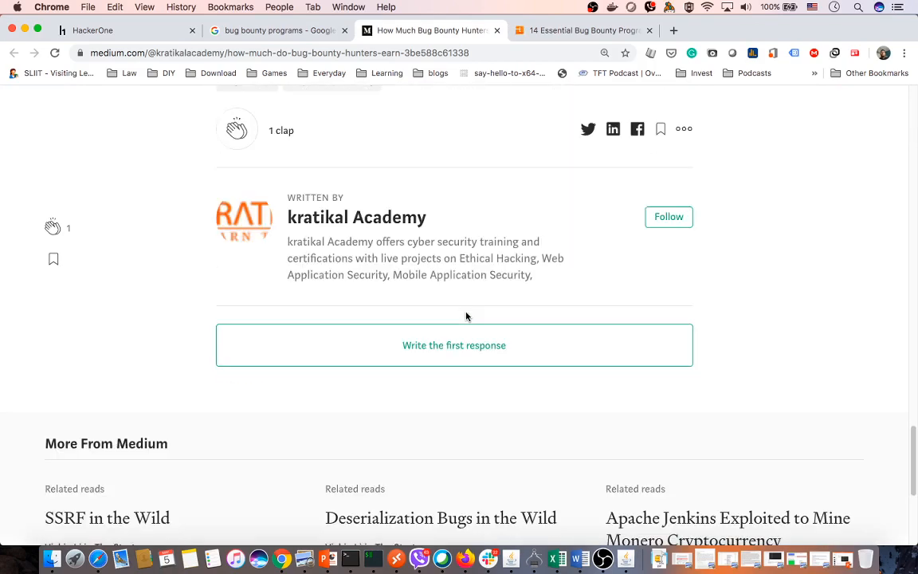
scroll(467, 314, up, 20)
scroll(467, 313, up, 5)
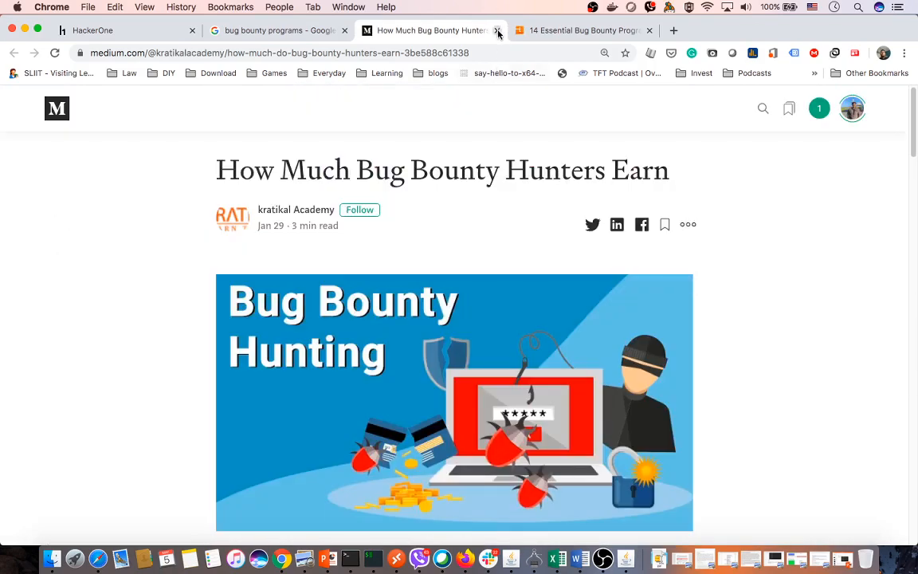
key(super+w)
Step: Read the Apple and European Union entries in the Tripwire article, highlighting Apple's website and minimum payout lines
scroll(484, 212, down, 10)
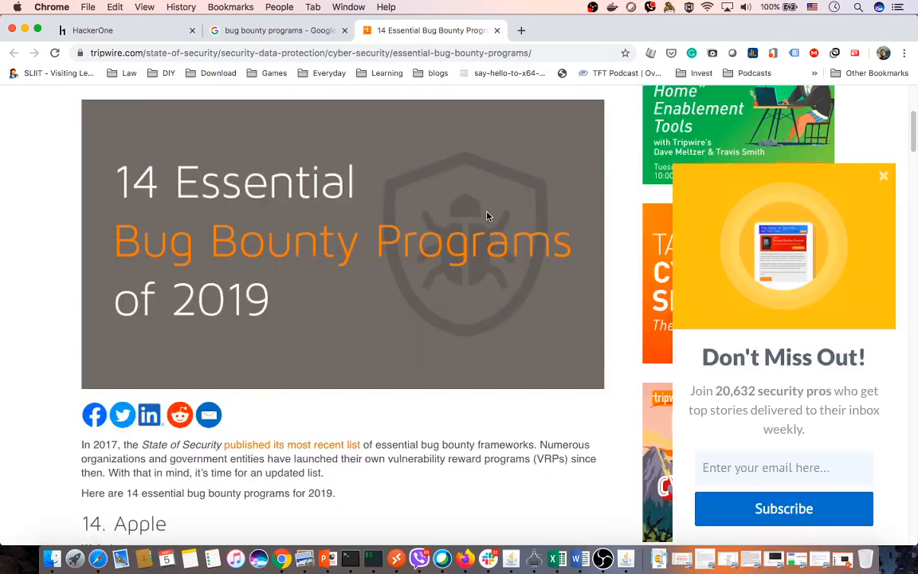
scroll(488, 215, down, 8)
scroll(488, 215, up, 3)
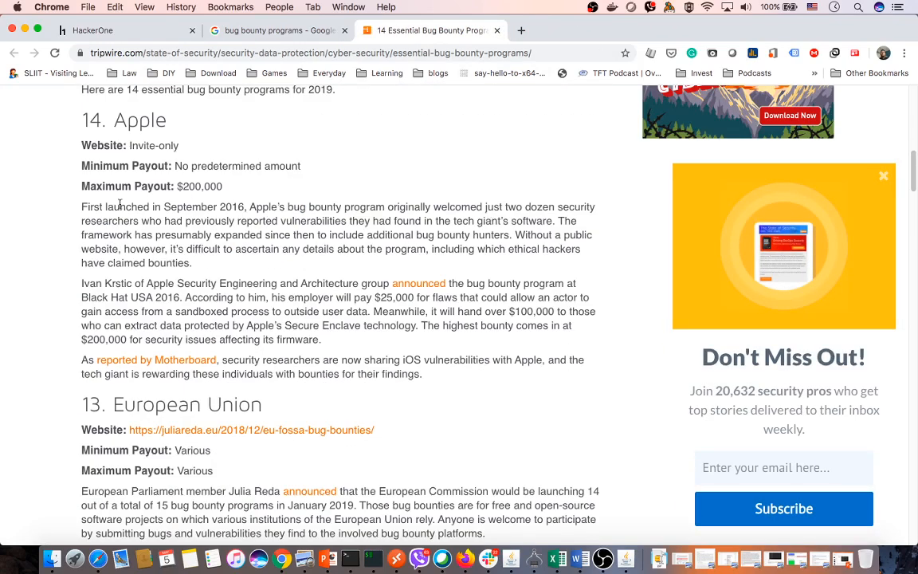
drag(98, 146, 197, 167)
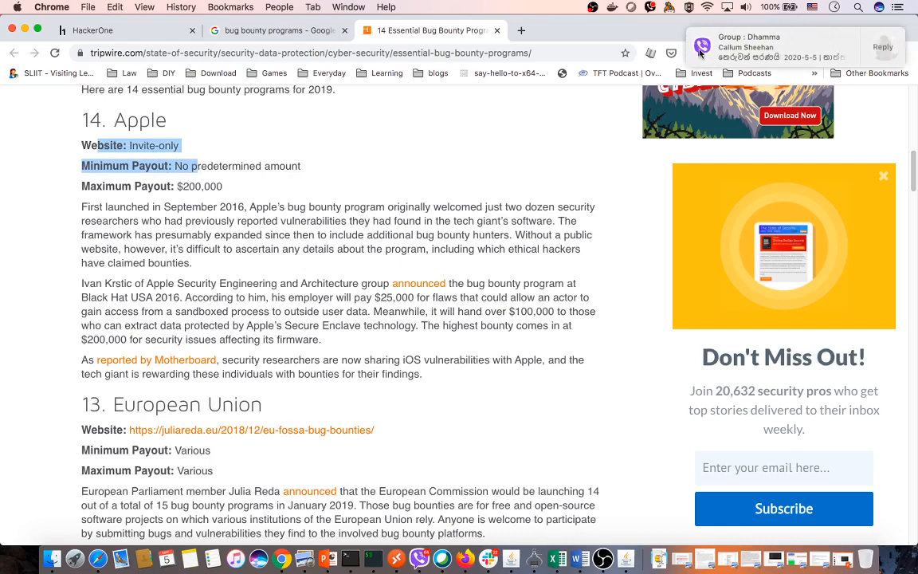
click(284, 321)
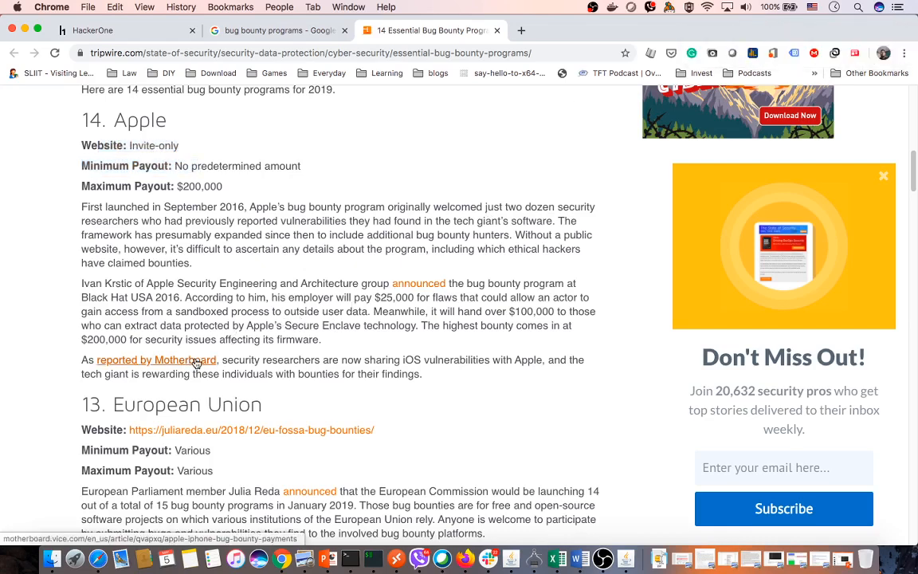
scroll(196, 364, down, 3)
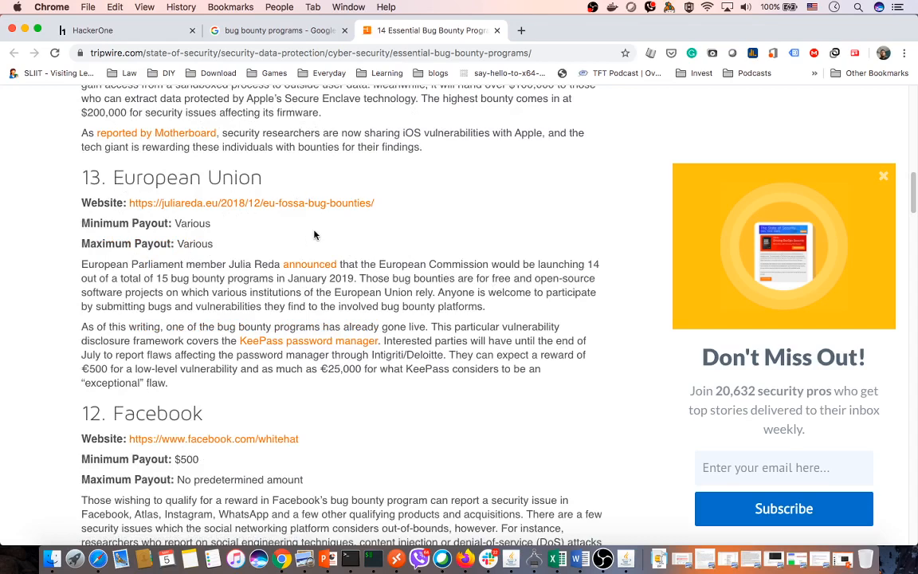
scroll(330, 324, down, 3)
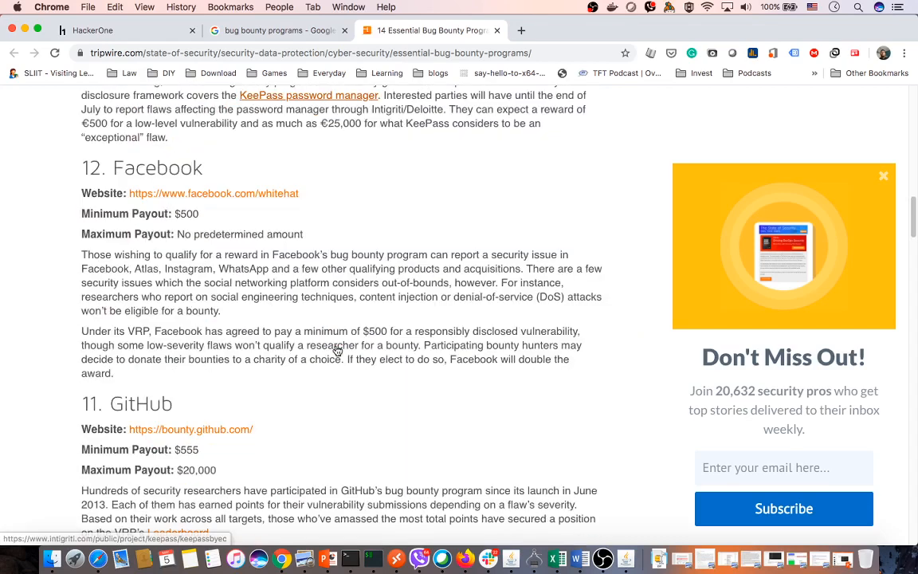
Step: Open the Facebook whitehat and GitHub bounty links from the Tripwire article in new tabs
super+click(260, 199)
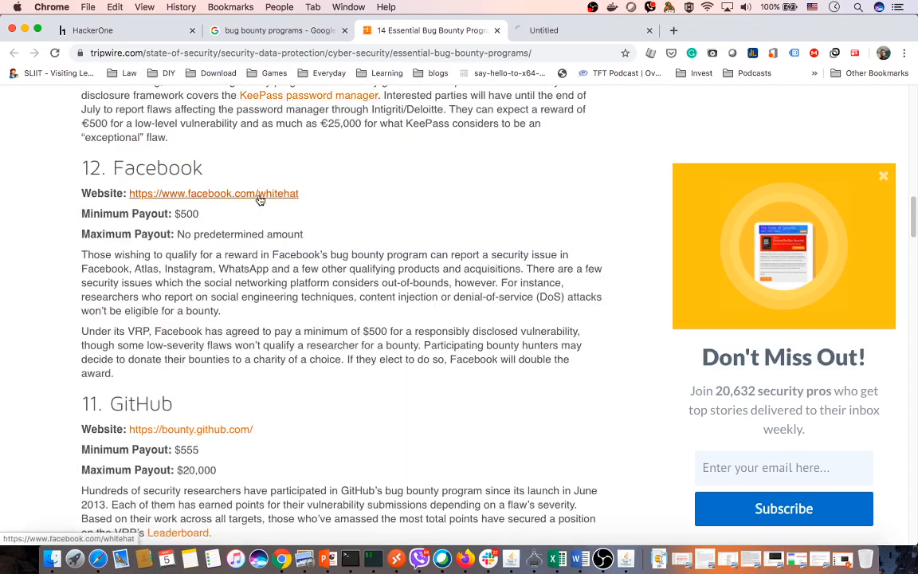
click(573, 33)
click(431, 32)
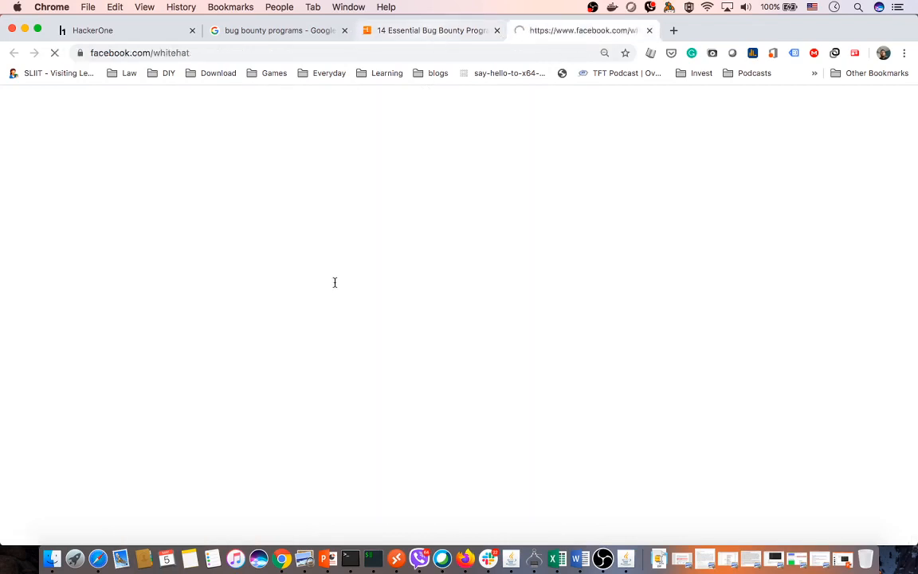
scroll(304, 308, down, 2)
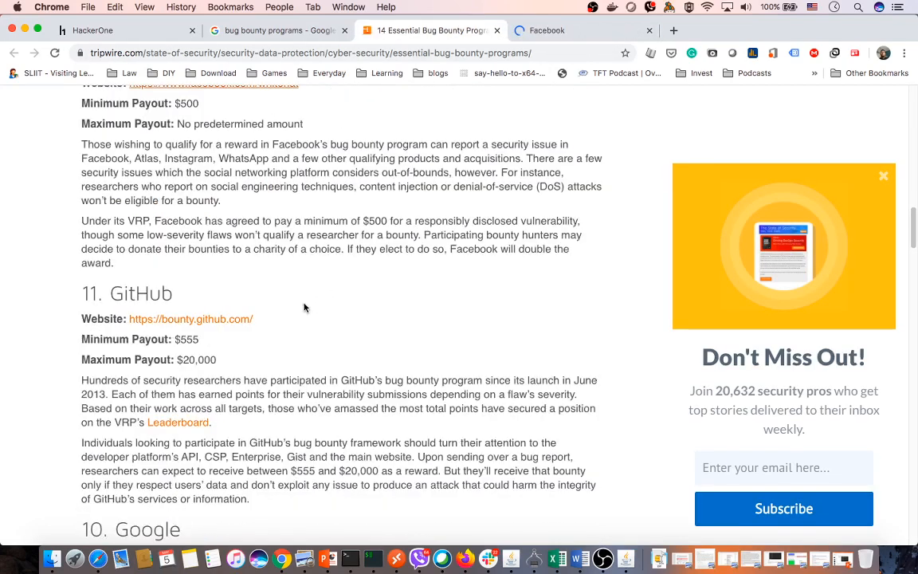
super+click(221, 320)
scroll(383, 306, down, 1)
scroll(386, 314, down, 4)
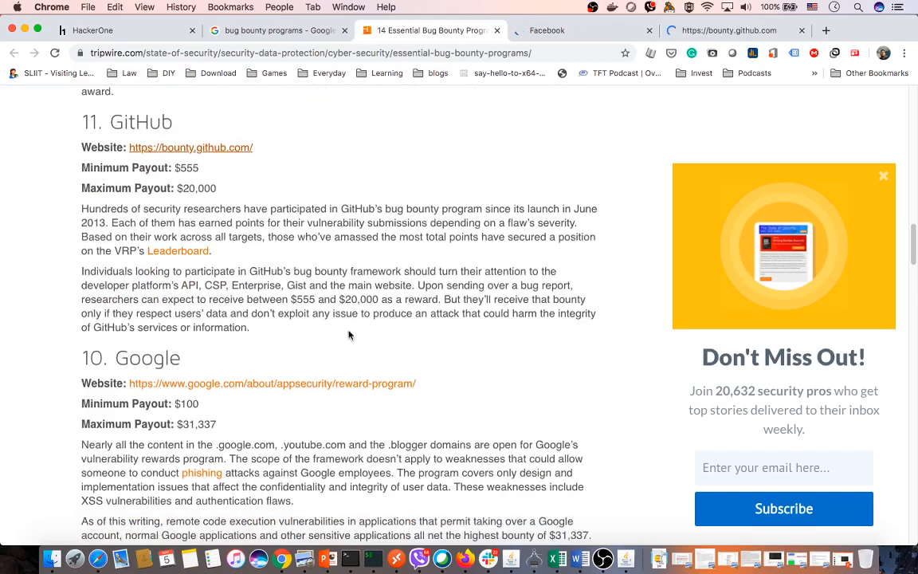
Step: Look through the remaining programs in the Tripwire list down to WordPress, highlighting the Uber heading
scroll(318, 351, down, 5)
scroll(275, 152, down, 8)
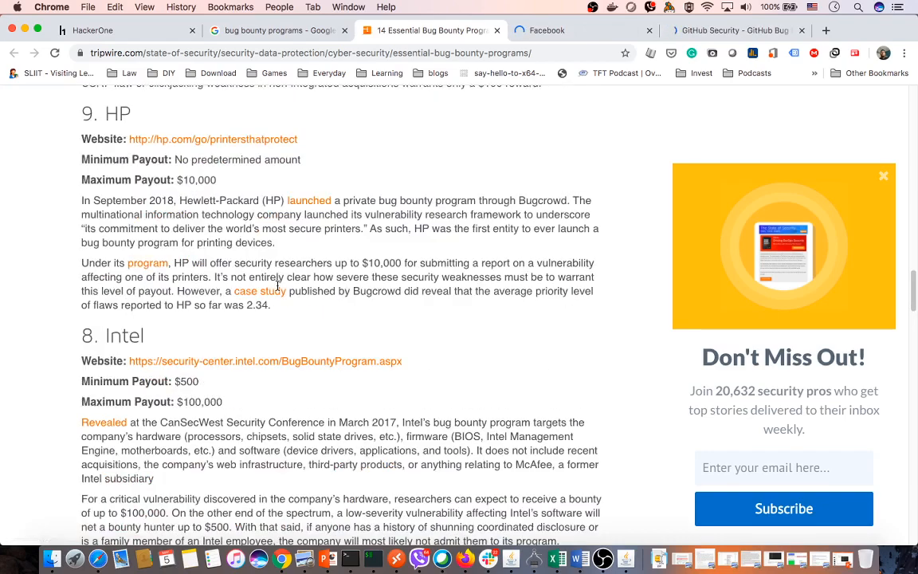
scroll(310, 296, down, 4)
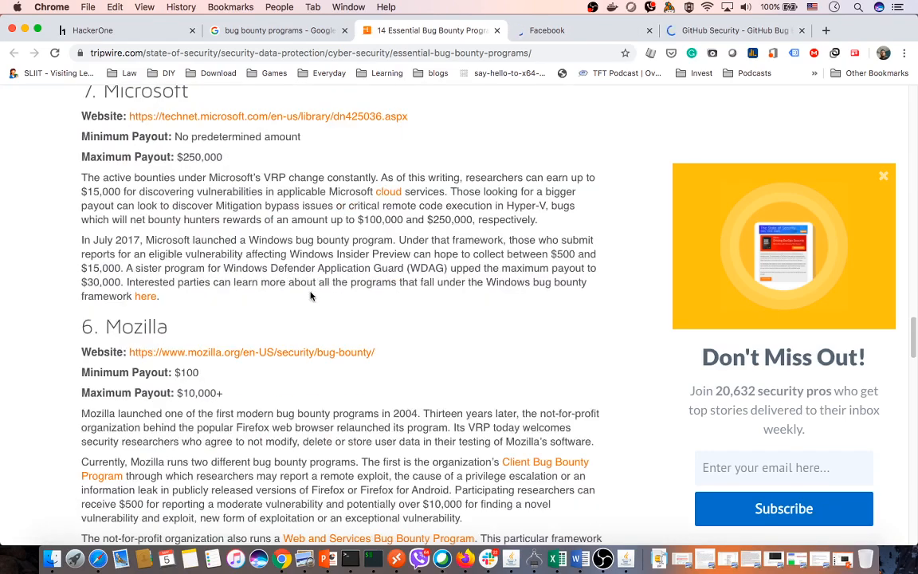
scroll(303, 352, down, 4)
scroll(225, 352, down, 7)
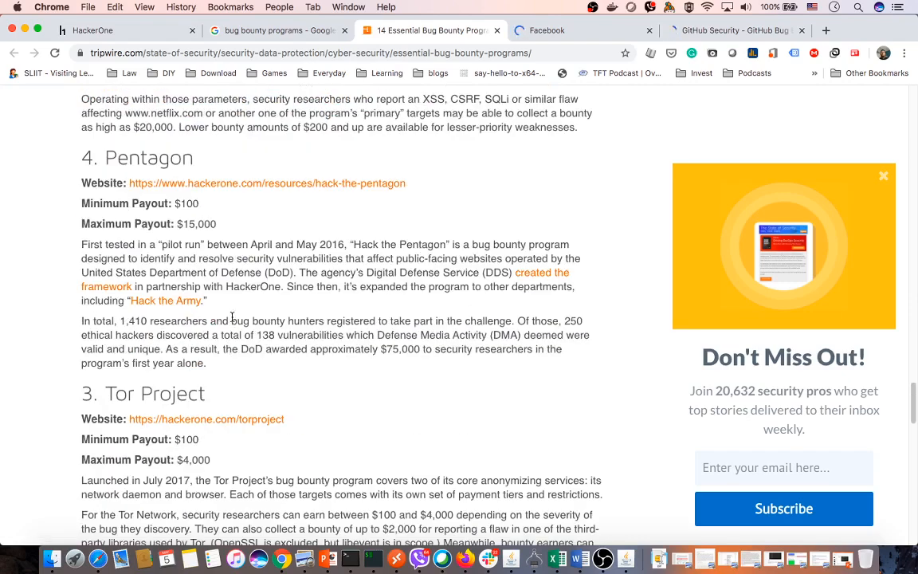
scroll(231, 187, up, 3)
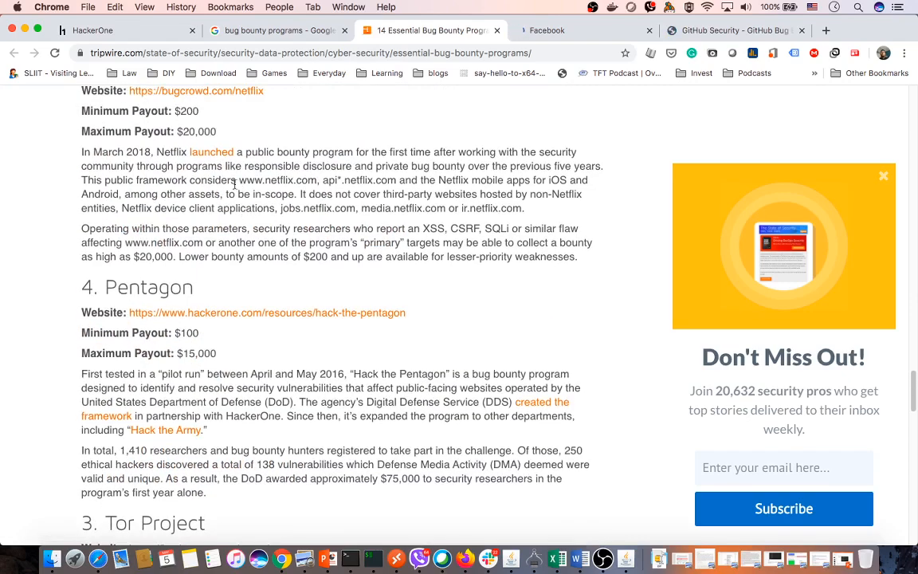
scroll(268, 285, down, 5)
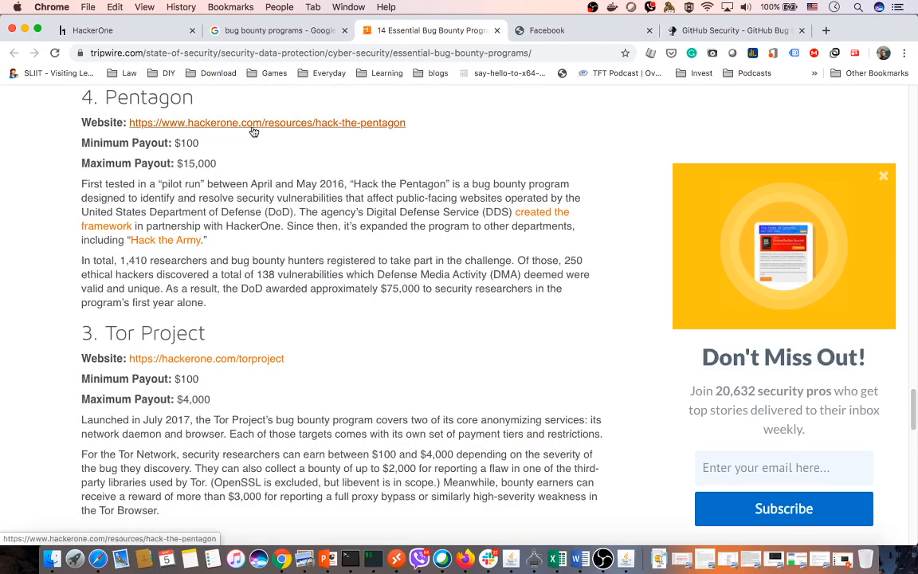
scroll(311, 206, down, 8)
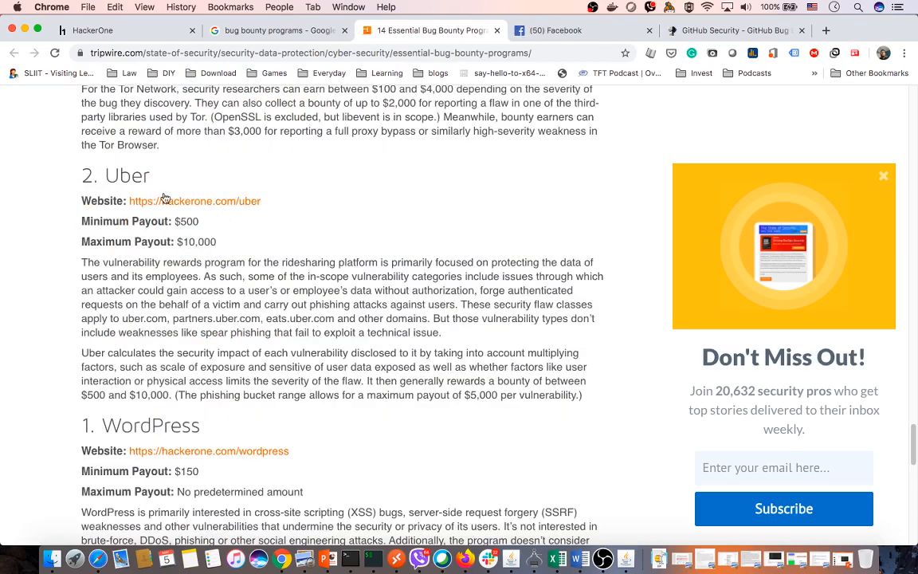
drag(158, 179, 56, 166)
click(197, 171)
drag(150, 175, 83, 171)
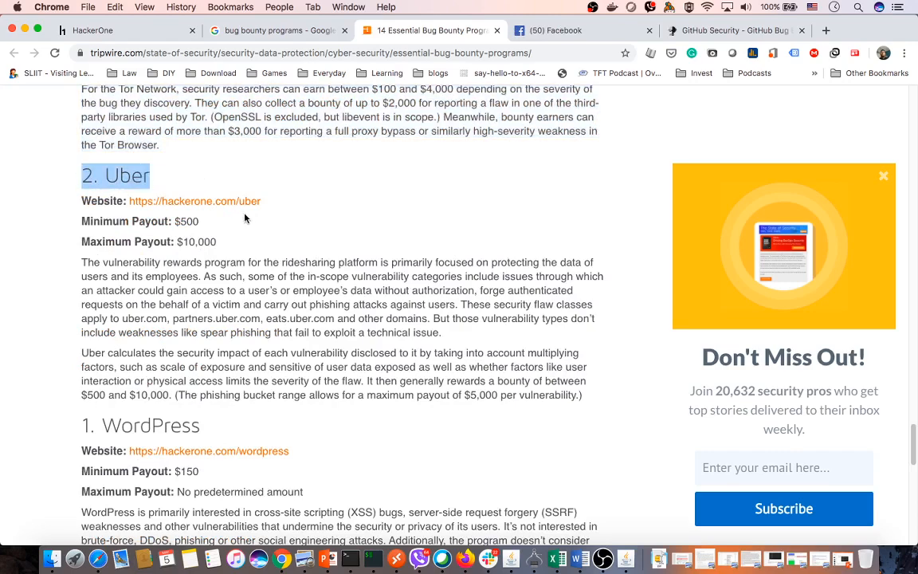
scroll(236, 235, down, 8)
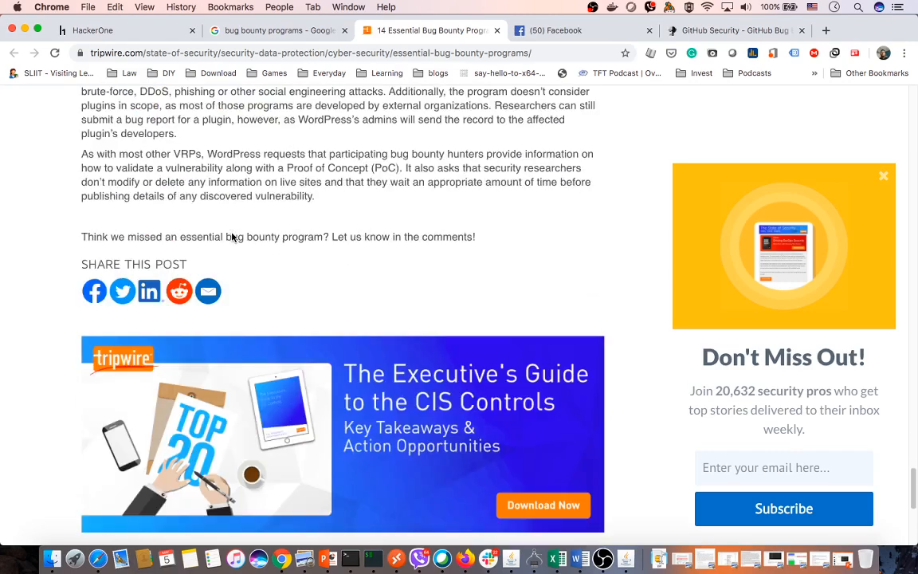
scroll(231, 236, up, 20)
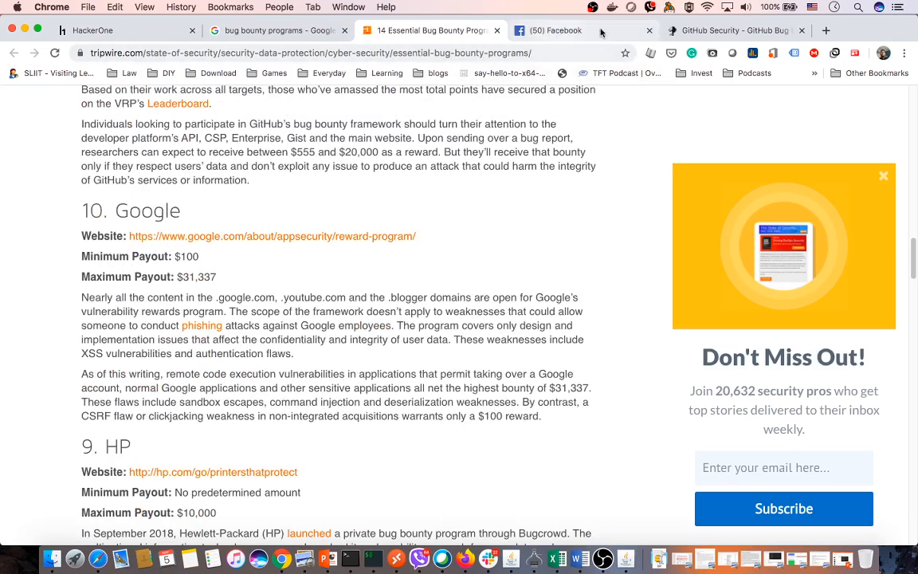
Step: Close the Facebook tab and examine the GitHub Security Bug Bounty page's introduction and leaderboard
click(649, 30)
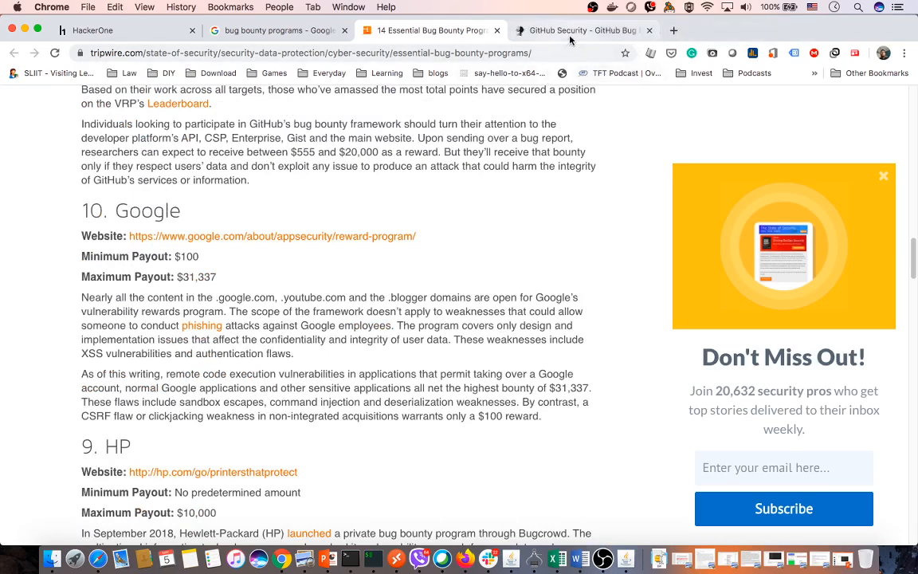
click(526, 32)
drag(470, 182, 637, 173)
scroll(558, 297, down, 5)
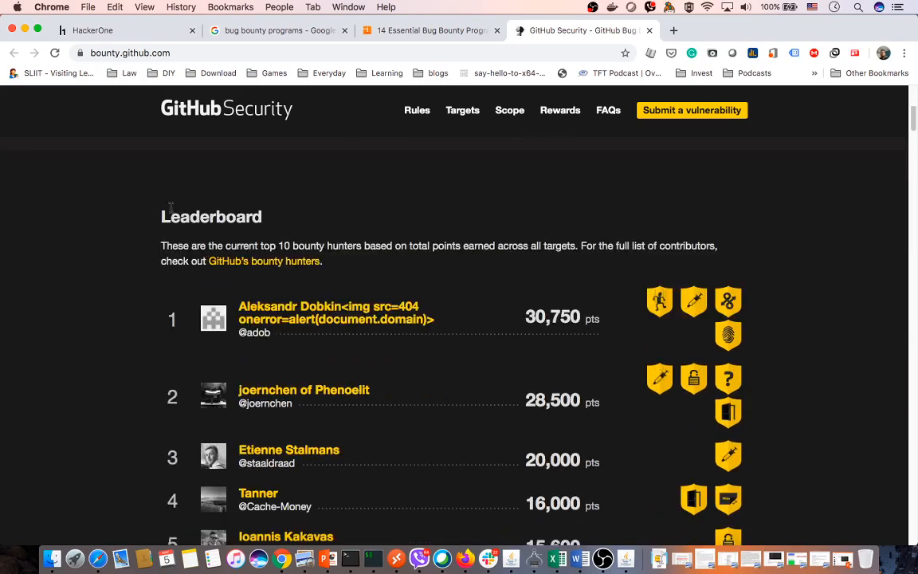
drag(169, 208, 536, 329)
scroll(642, 306, down, 5)
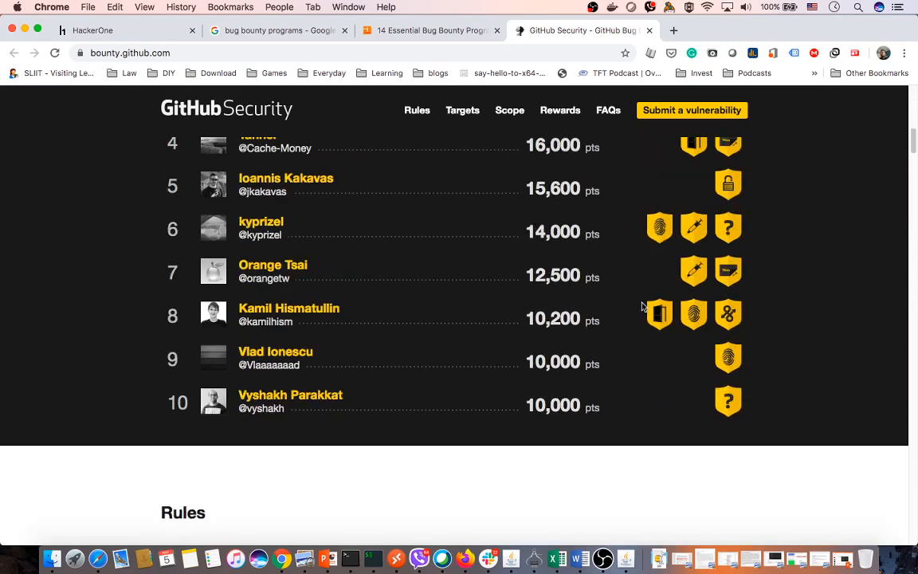
scroll(644, 307, up, 3)
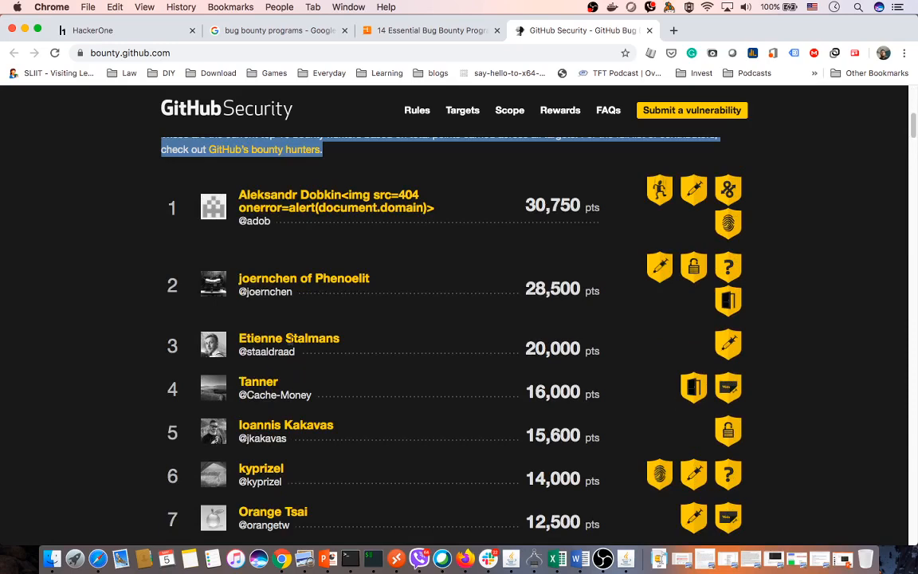
scroll(290, 338, up, 5)
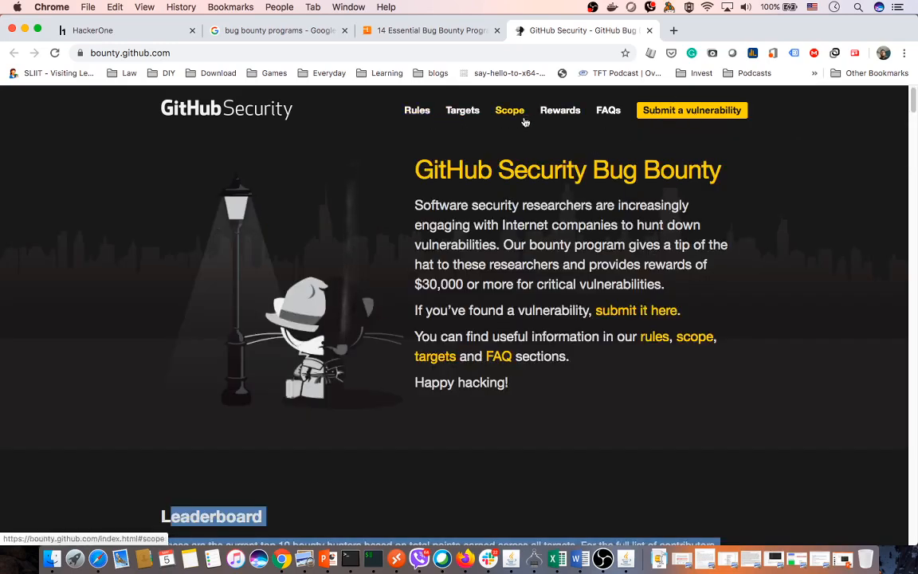
Step: Read GitHub's bounty FAQs, highlighting the answers on reward determination, video proof-of-concept and third-party reports
click(605, 111)
drag(177, 178, 365, 275)
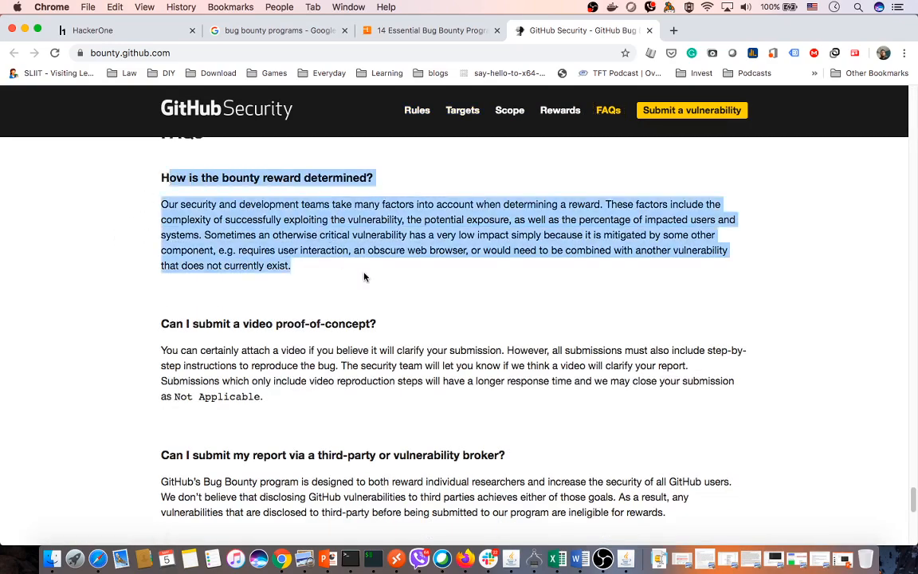
scroll(356, 284, down, 3)
drag(177, 222, 313, 297)
scroll(328, 281, down, 2)
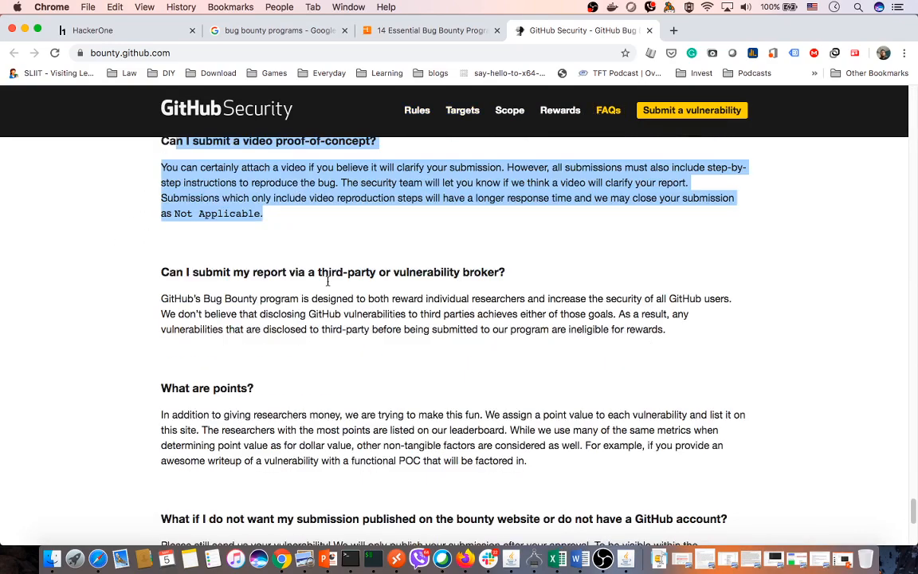
drag(170, 272, 479, 330)
scroll(370, 318, down, 8)
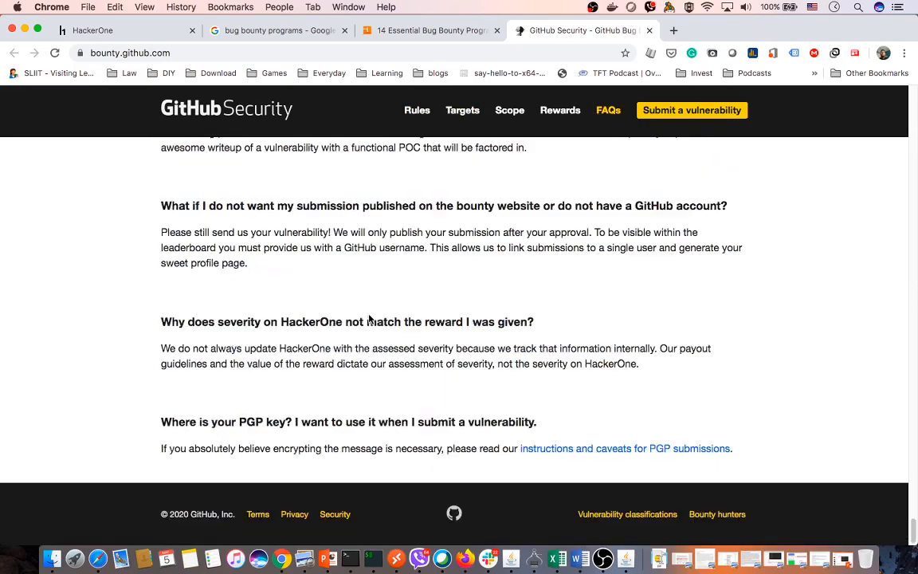
scroll(372, 312, up, 20)
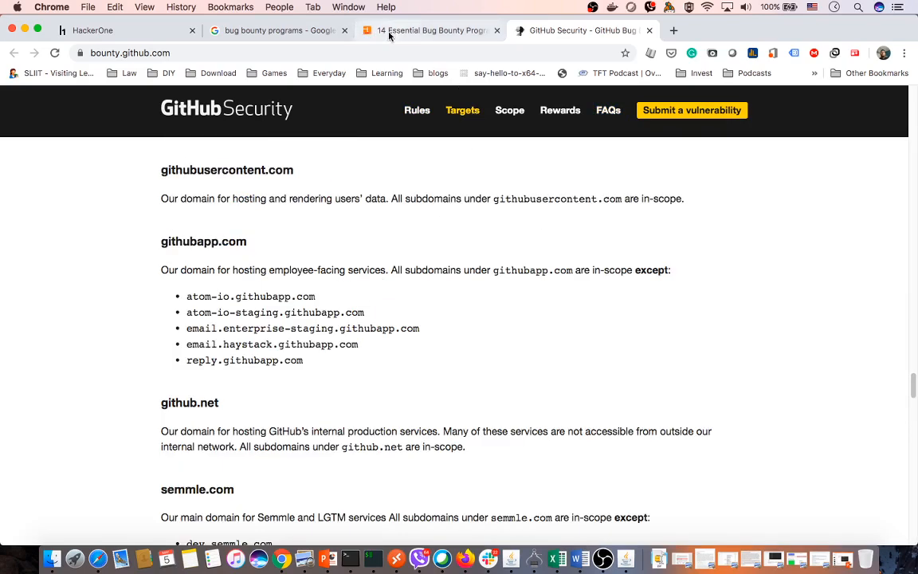
Step: Close the Tripwire article and the "bug bounty programs" search results after a last look at both
click(368, 37)
scroll(342, 319, up, 10)
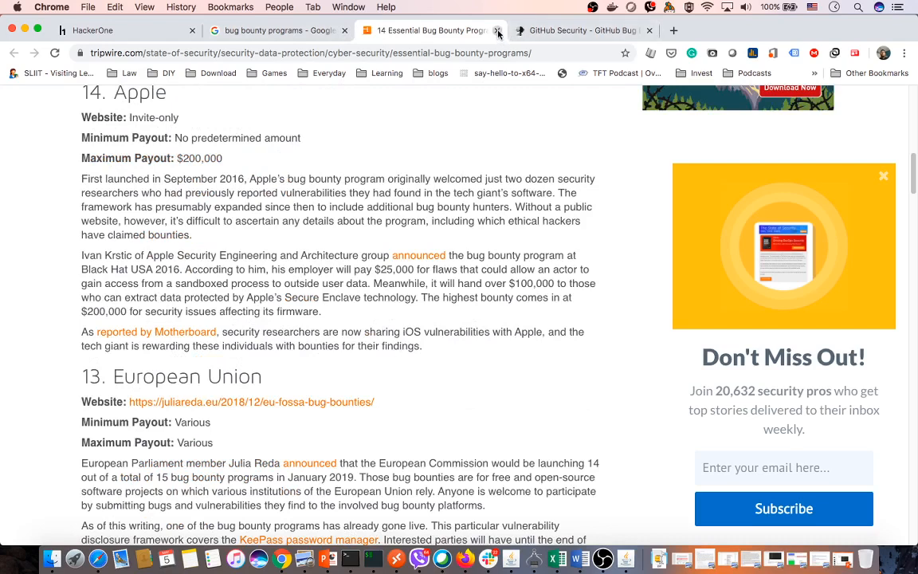
click(497, 30)
click(293, 32)
scroll(348, 213, down, 3)
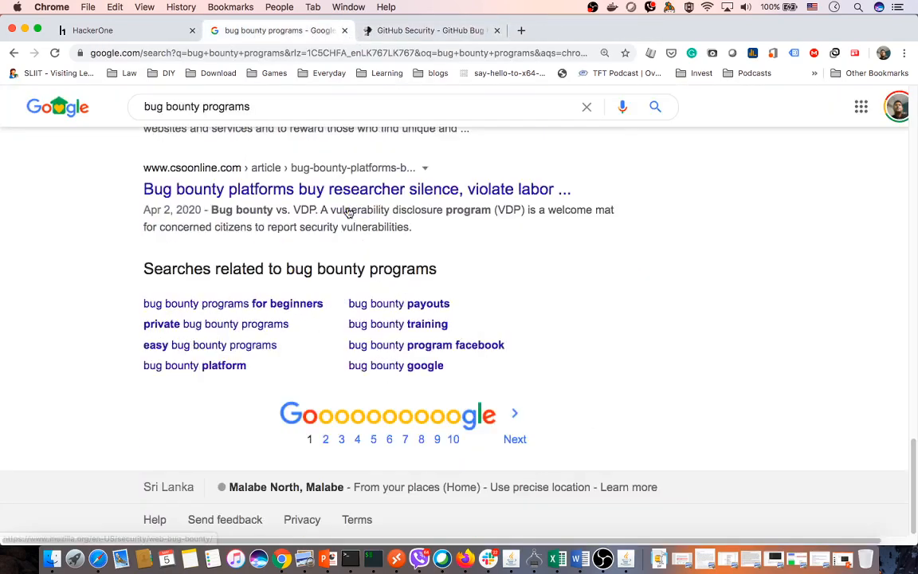
scroll(348, 213, up, 10)
click(344, 31)
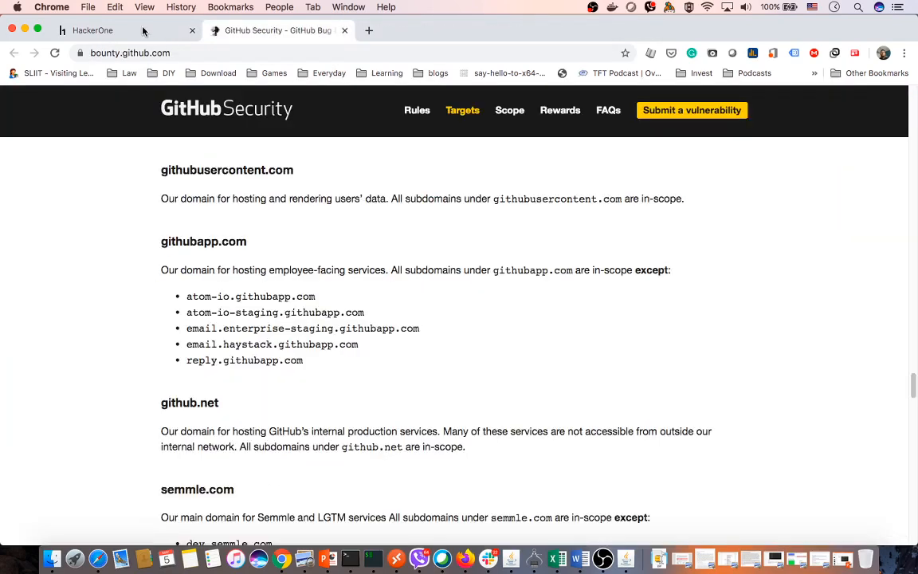
Step: Switch to the HackerOne page and examine the hacker dashboard overview, including the profile stats, getting-started checklist and vulnerability experience table
click(156, 33)
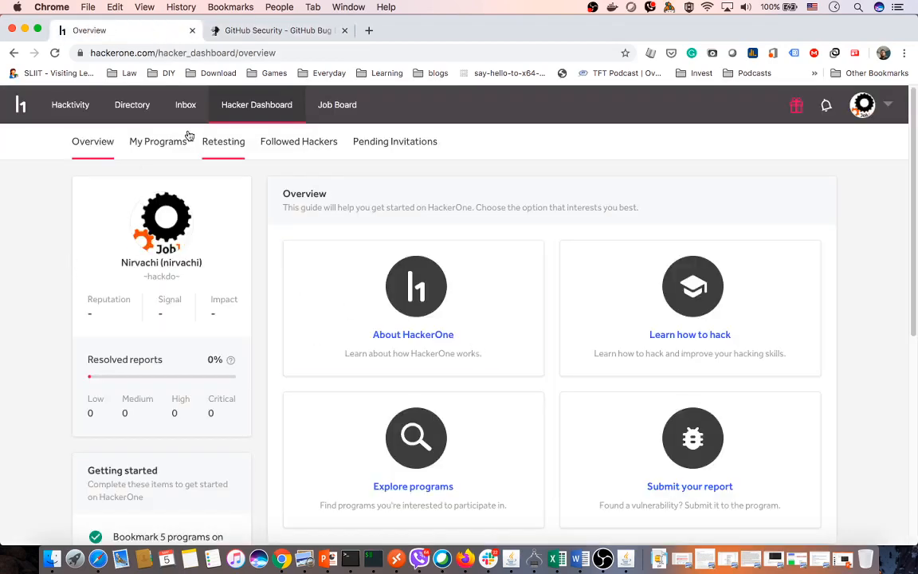
scroll(596, 325, down, 5)
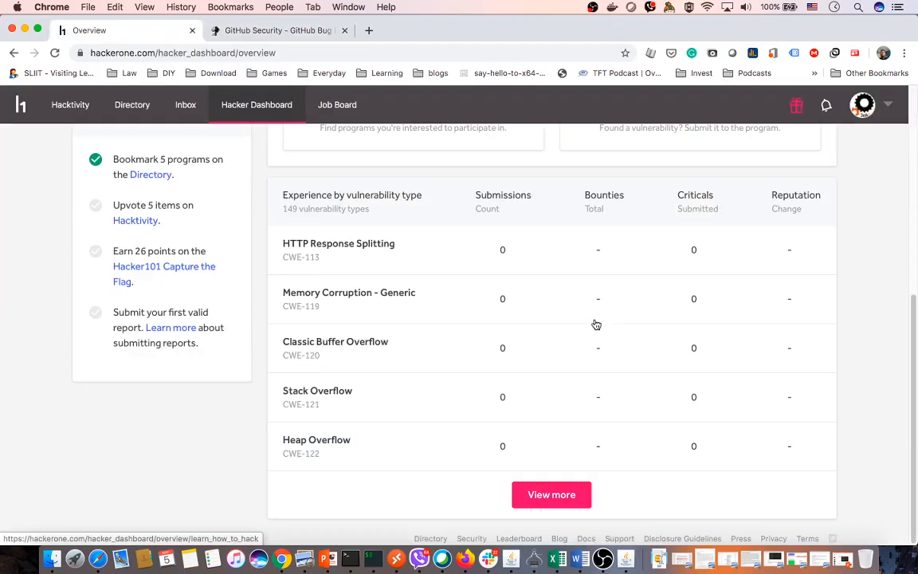
scroll(596, 324, up, 5)
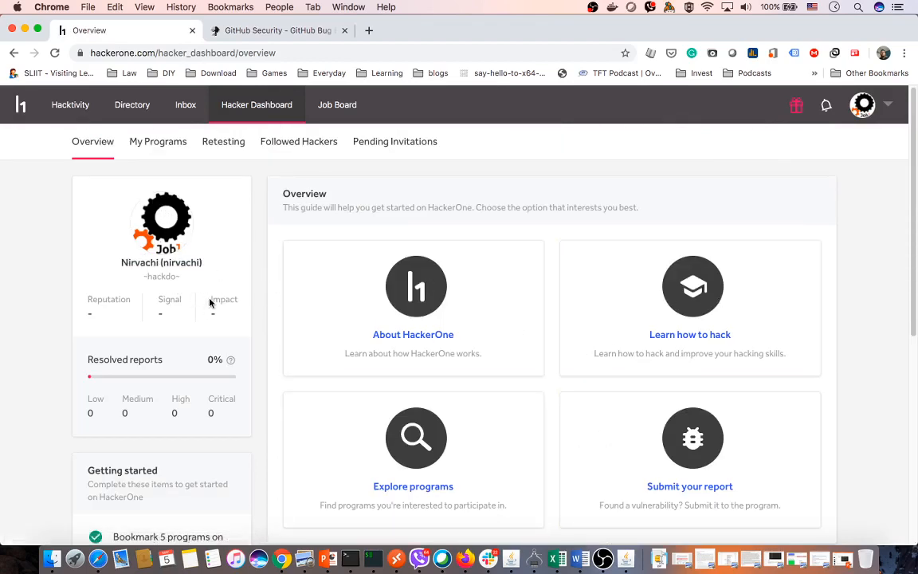
scroll(210, 303, down, 3)
scroll(210, 303, up, 2)
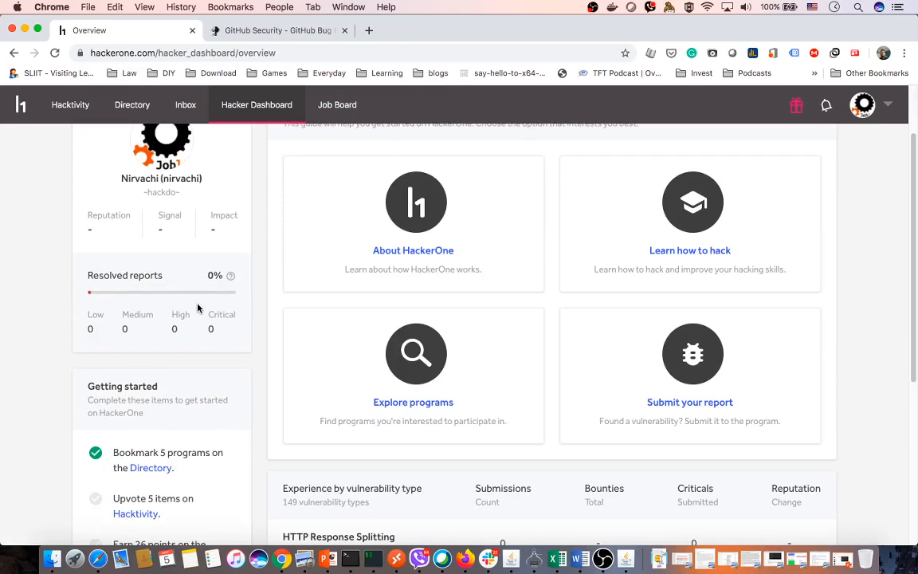
scroll(218, 293, down, 4)
scroll(220, 299, up, 5)
scroll(220, 301, down, 6)
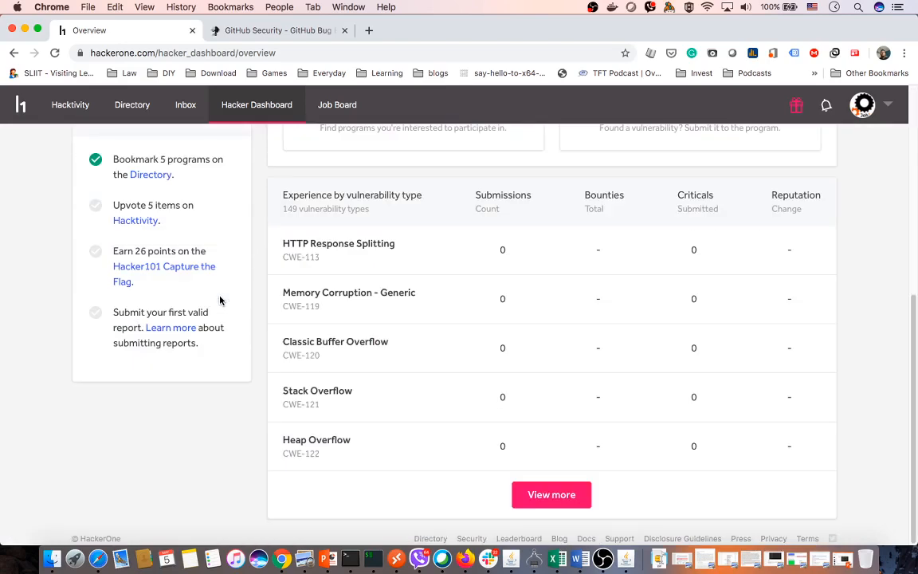
scroll(220, 300, up, 6)
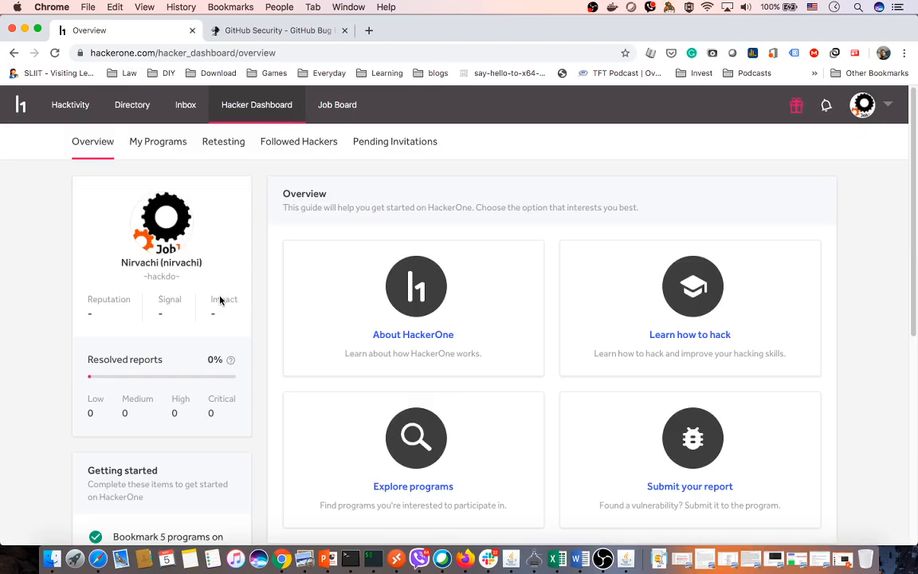
Step: Open the Hacktivity feed, highlight the bounty on the GitLab arbitrary file read report, and open its reporter's profile in a new tab
click(80, 111)
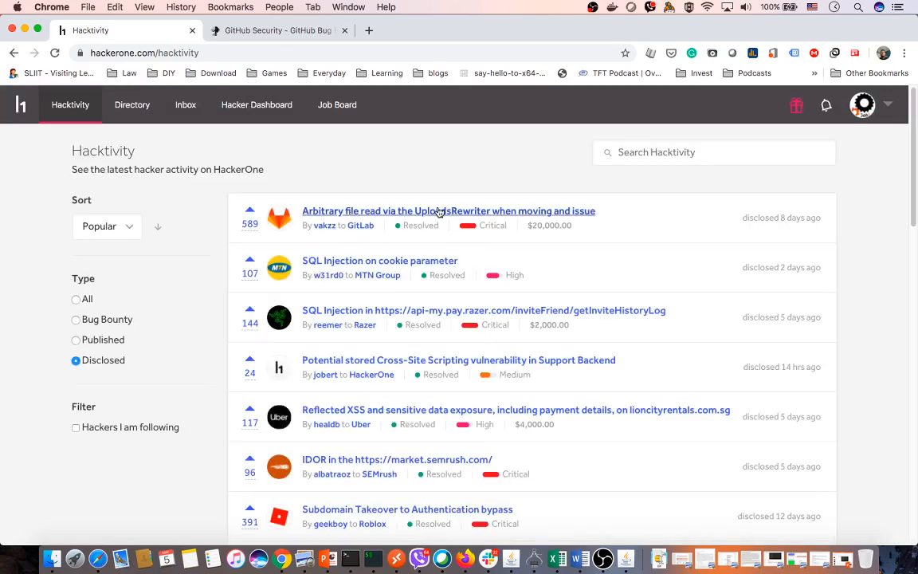
drag(588, 229, 529, 224)
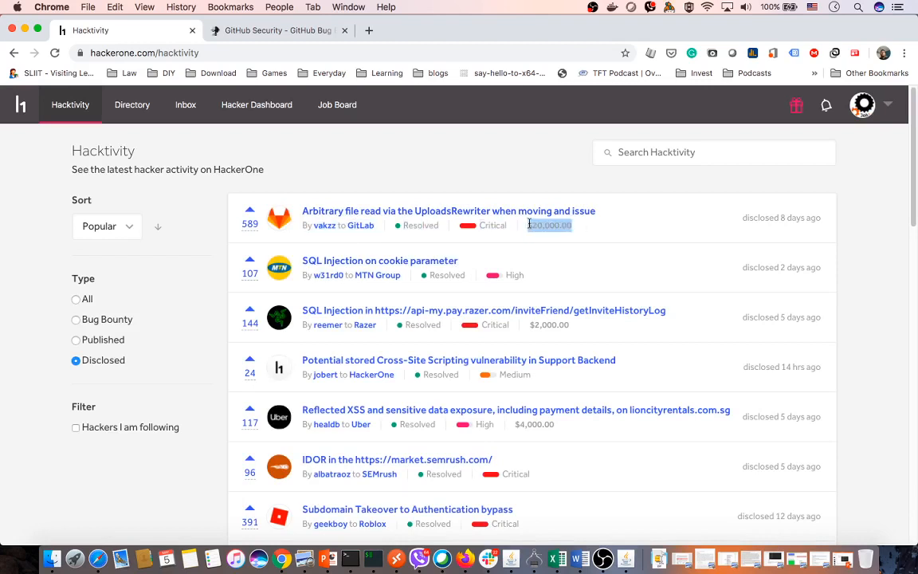
super+click(324, 225)
mouse_move(331, 232)
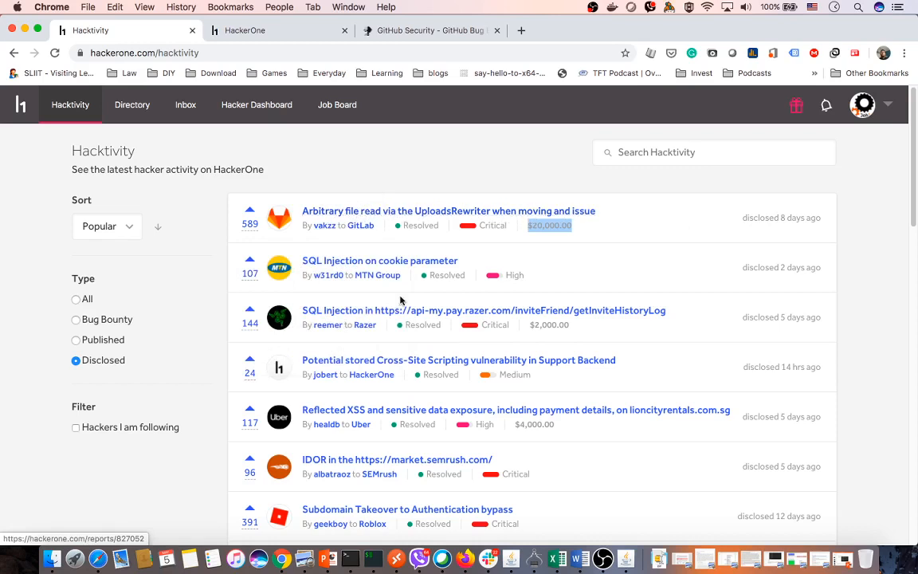
Step: Look through the disclosed Hacktivity reports, highlighting bounty amounts such as those for the Uber, Razer Pay and LINE reports
mouse_move(377, 275)
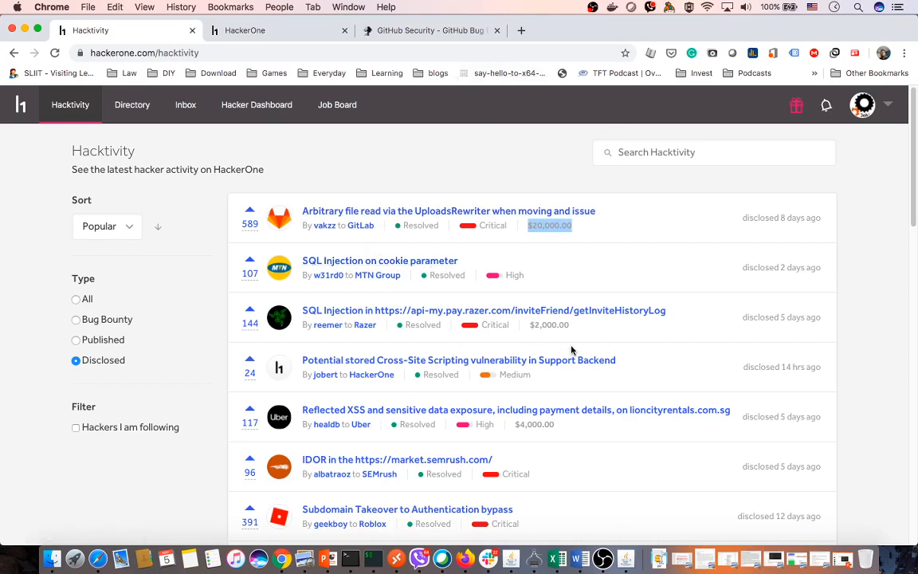
scroll(570, 350, down, 2)
scroll(550, 374, down, 5)
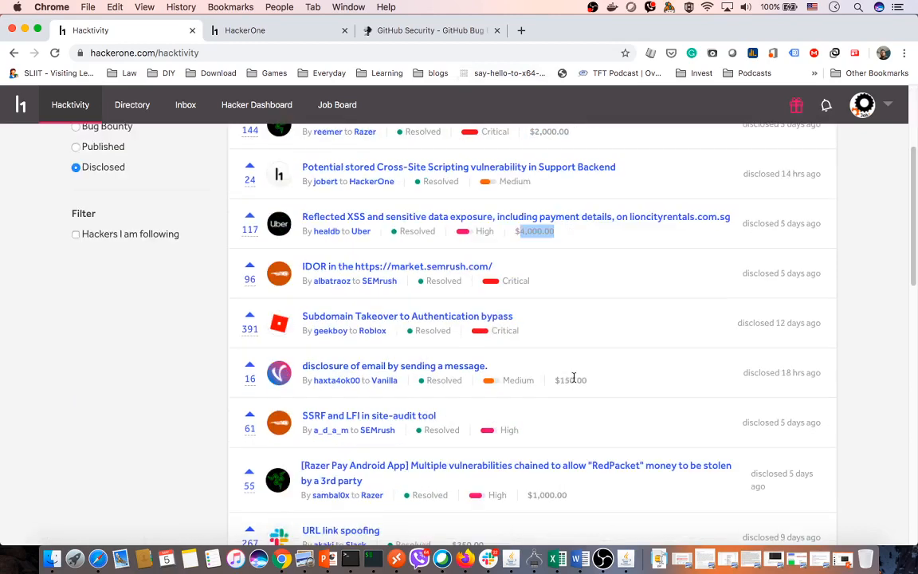
double_click(551, 381)
scroll(566, 414, down, 1)
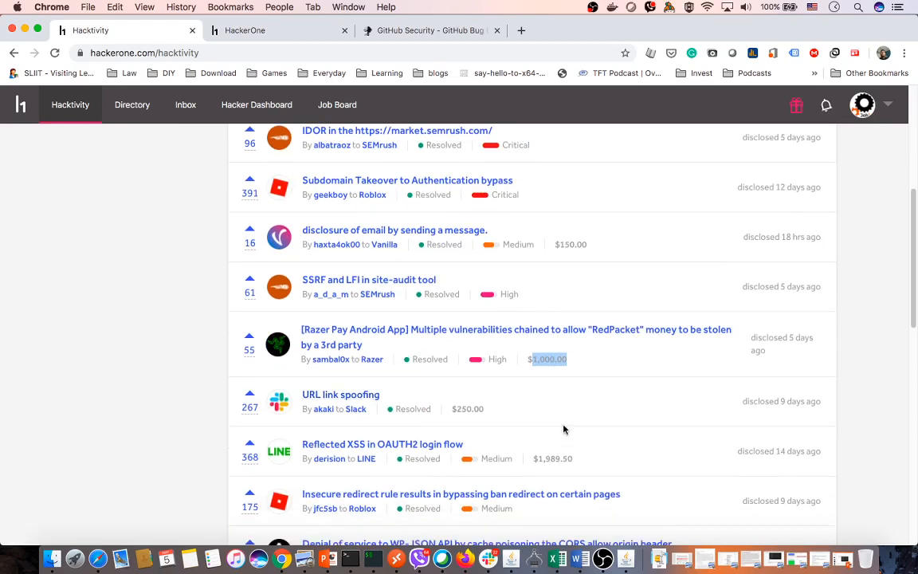
double_click(557, 458)
scroll(557, 446, up, 8)
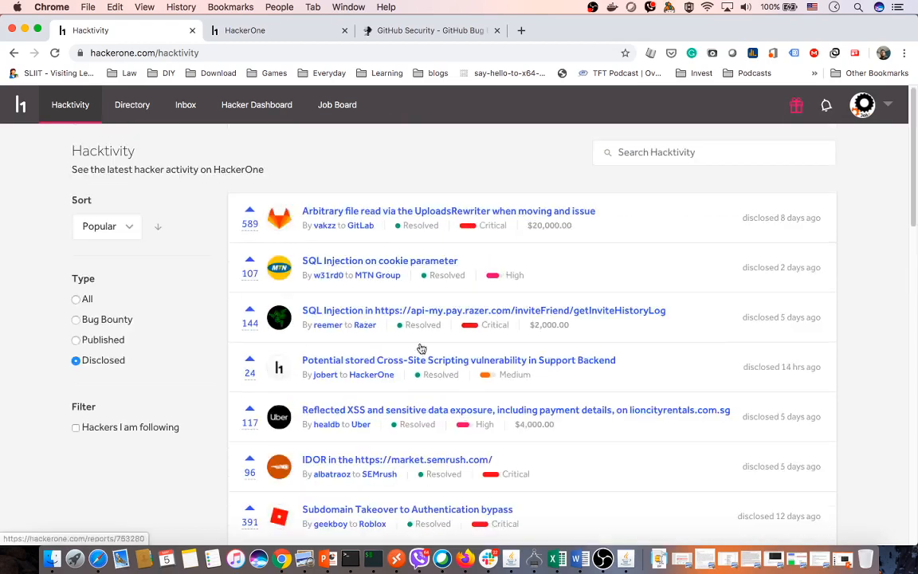
Step: Switch to the reporter's profile and examine the disclosed GitLab reports, highlighting the bounties for the Git flag injection and XSS findings
click(293, 33)
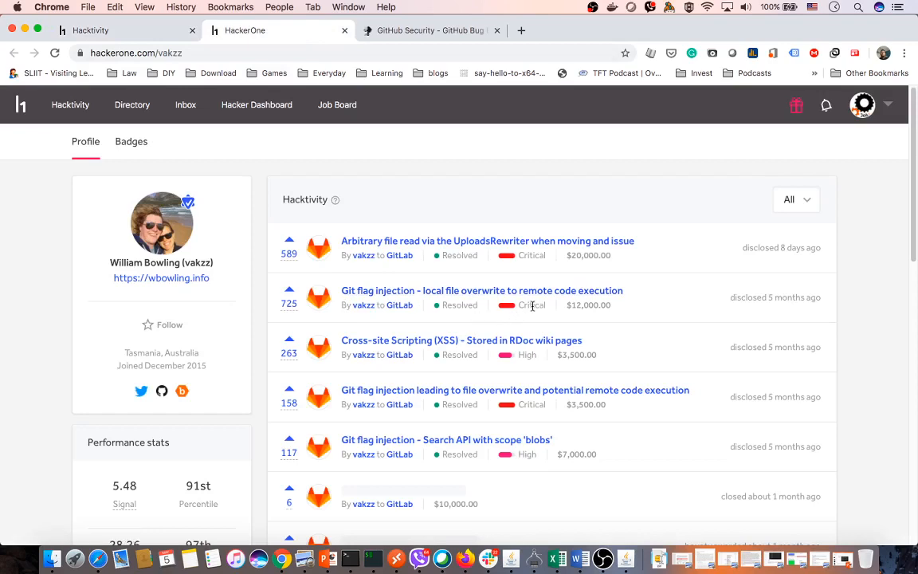
scroll(526, 315, down, 3)
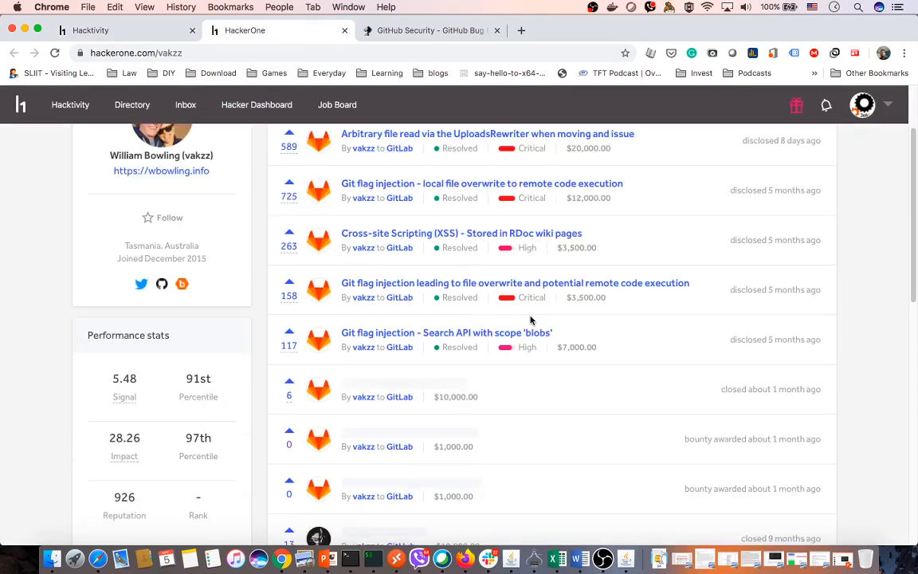
scroll(550, 307, up, 3)
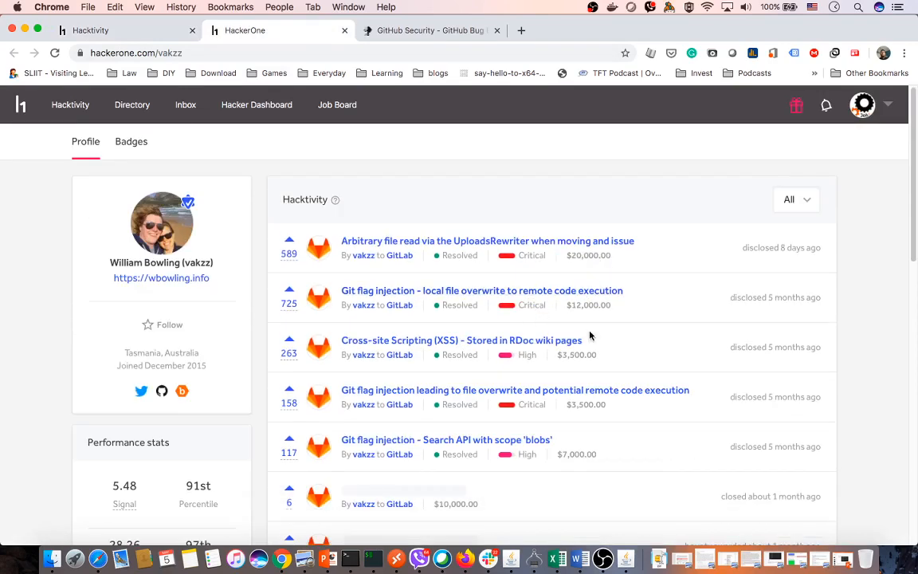
double_click(589, 304)
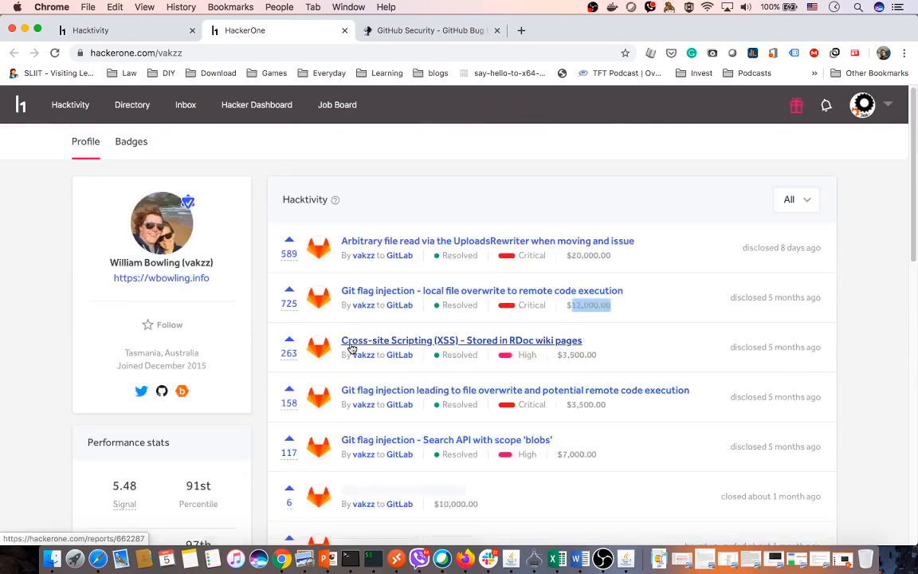
scroll(352, 349, down, 4)
scroll(339, 362, up, 3)
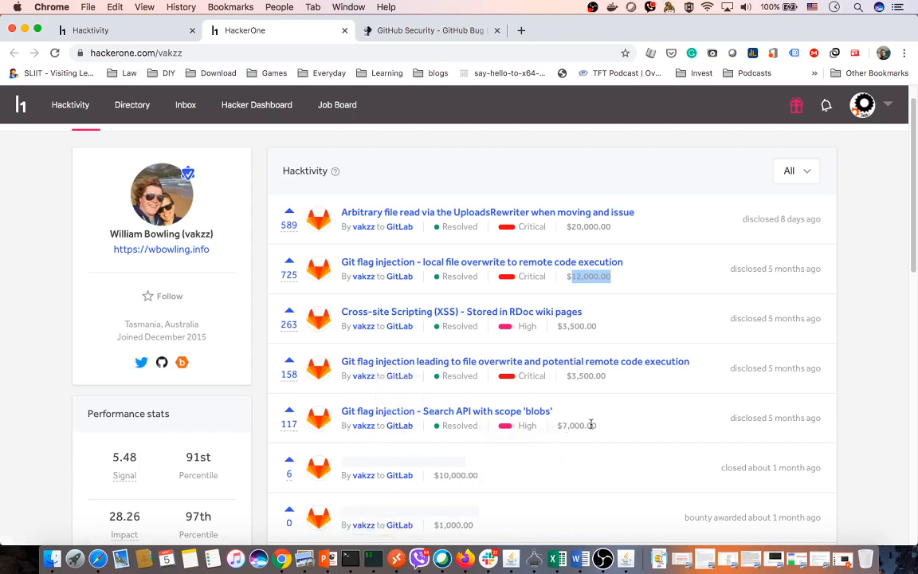
drag(597, 426, 578, 424)
drag(611, 378, 547, 364)
drag(600, 319, 546, 314)
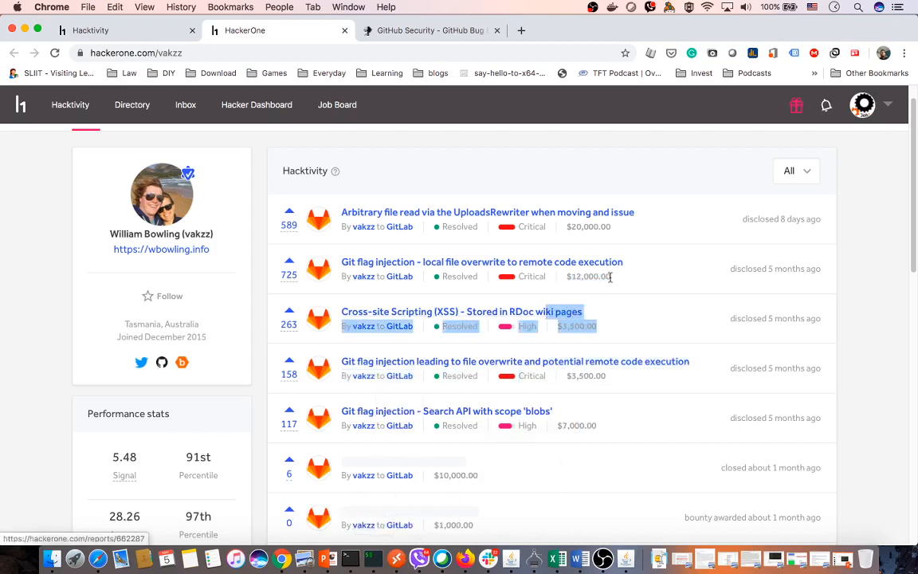
drag(611, 277, 599, 277)
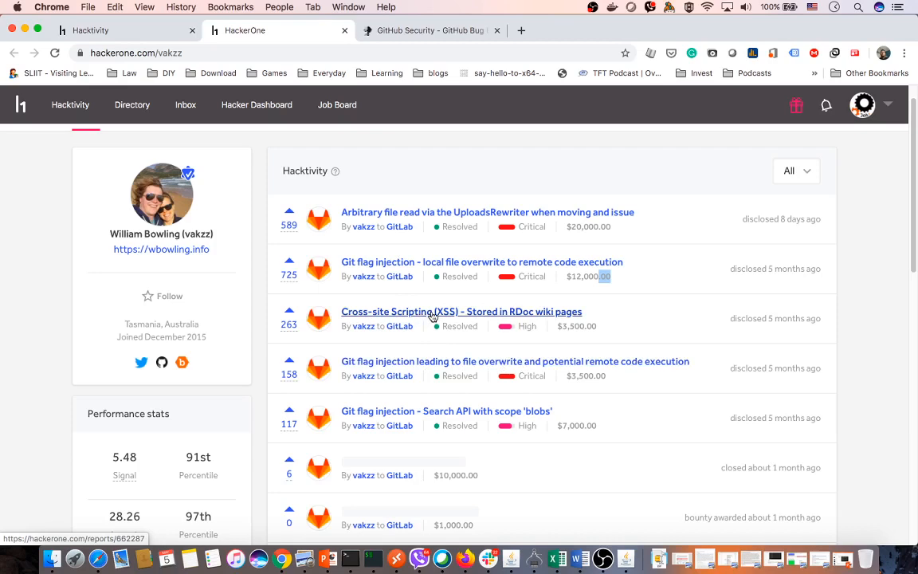
Step: Review the rest of the hacker's profile, covering the undisclosed reports, credits, badges and the Thanks table with program ranks
scroll(482, 374, down, 3)
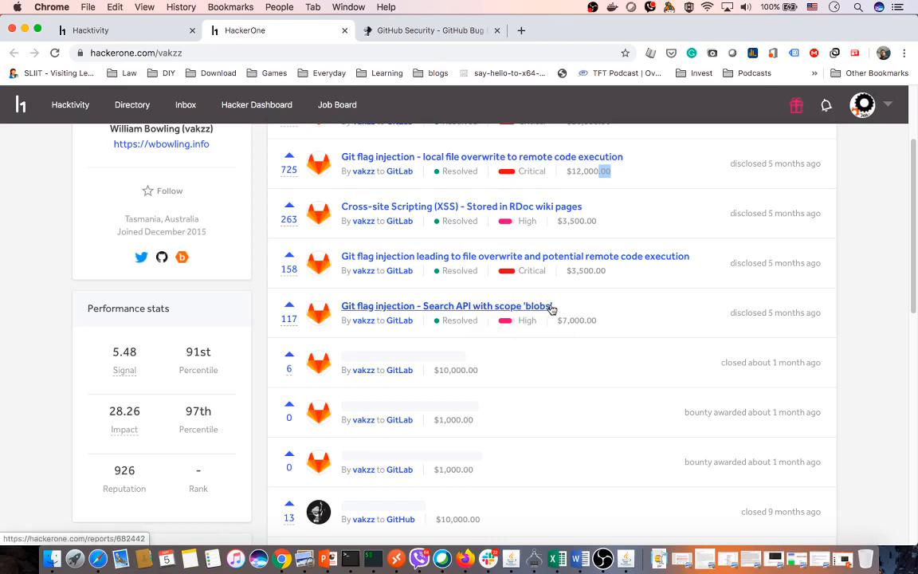
scroll(492, 333, down, 3)
scroll(494, 319, down, 3)
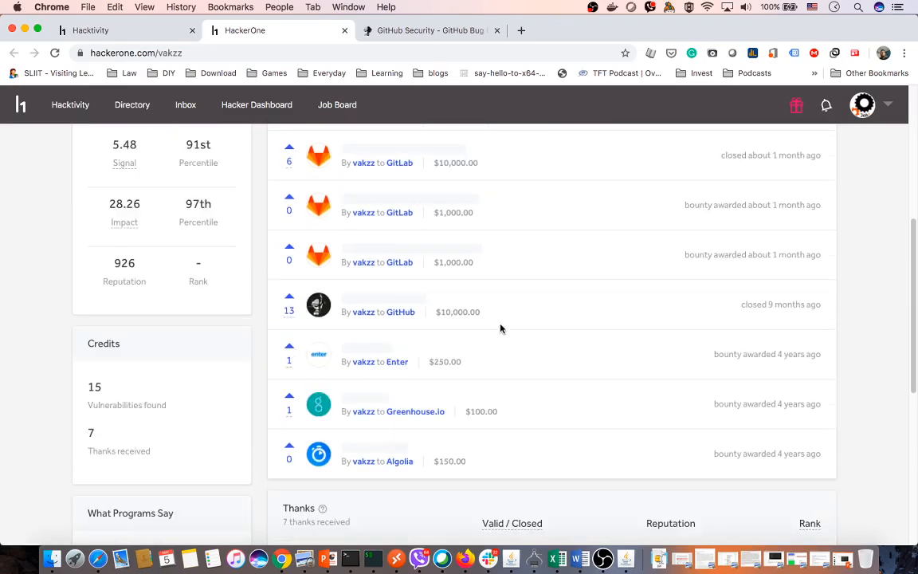
scroll(499, 328, down, 8)
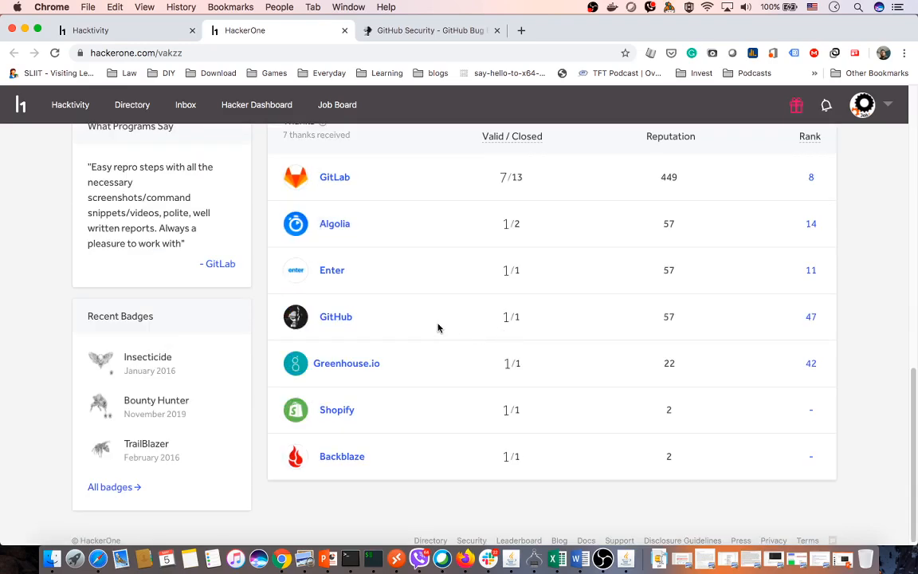
scroll(438, 328, up, 3)
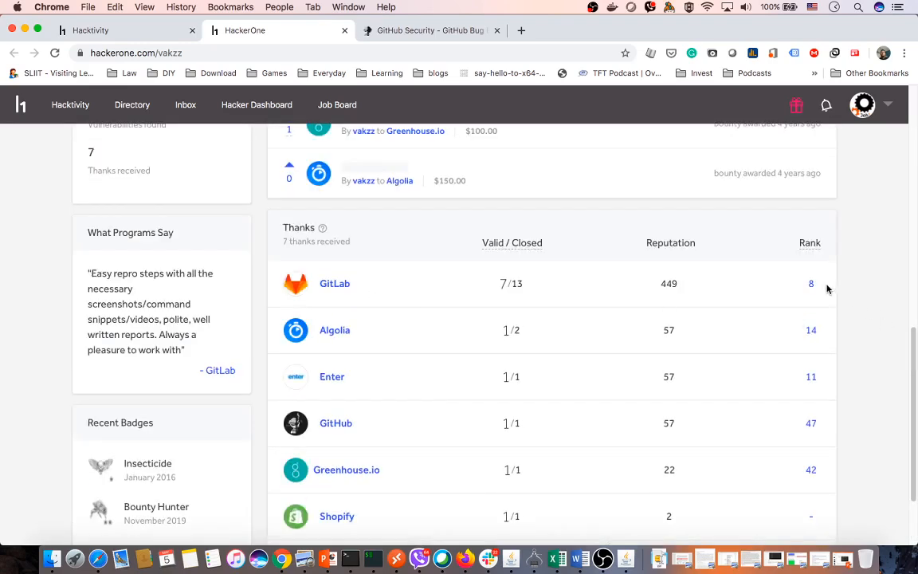
scroll(793, 430, down, 3)
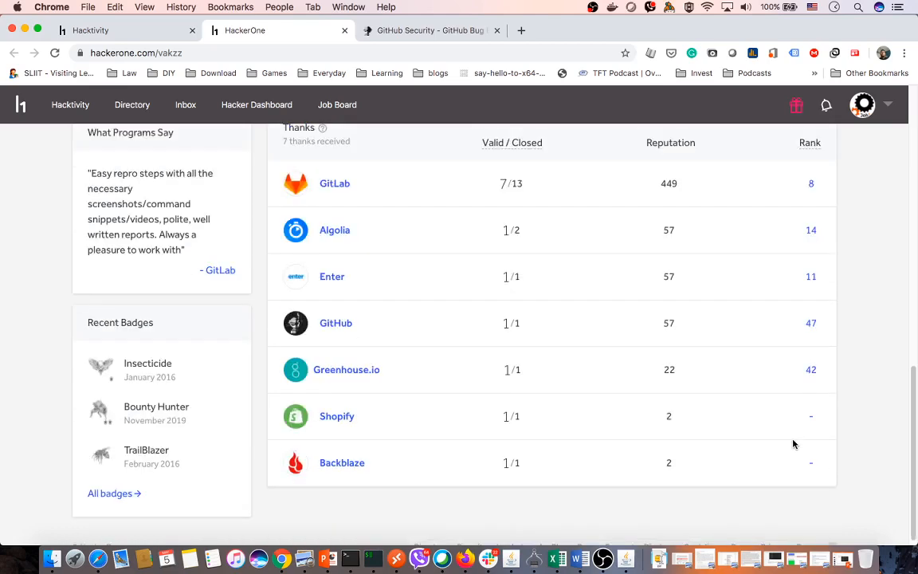
scroll(334, 281, up, 7)
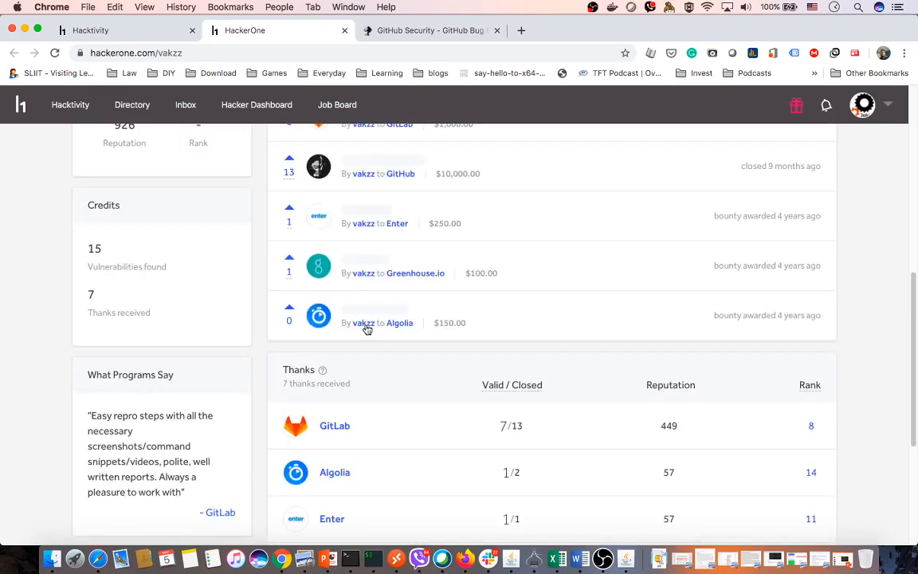
Step: Open GitLab's bug bounty program in a new tab and read its rewards and policy introduction, highlighting the tagline and opening policy paragraph
super+click(339, 427)
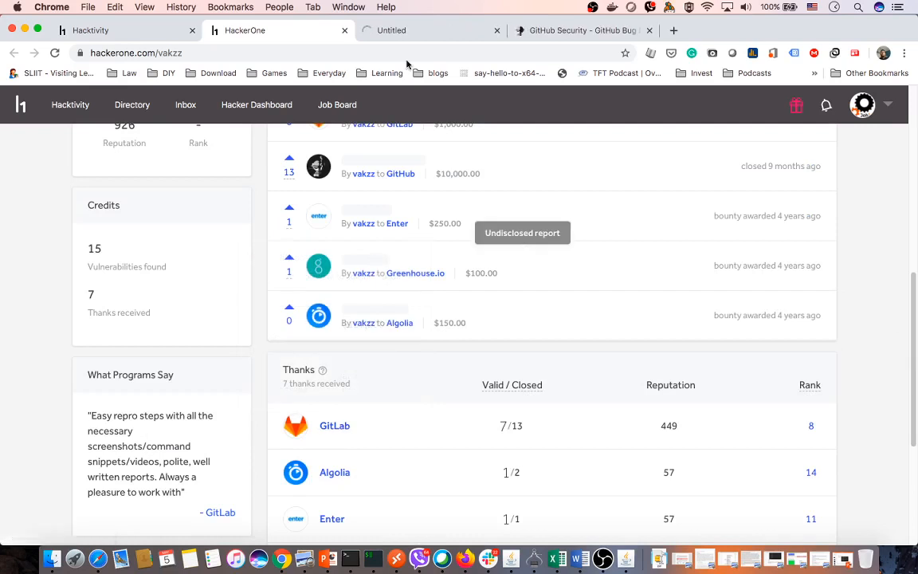
click(410, 30)
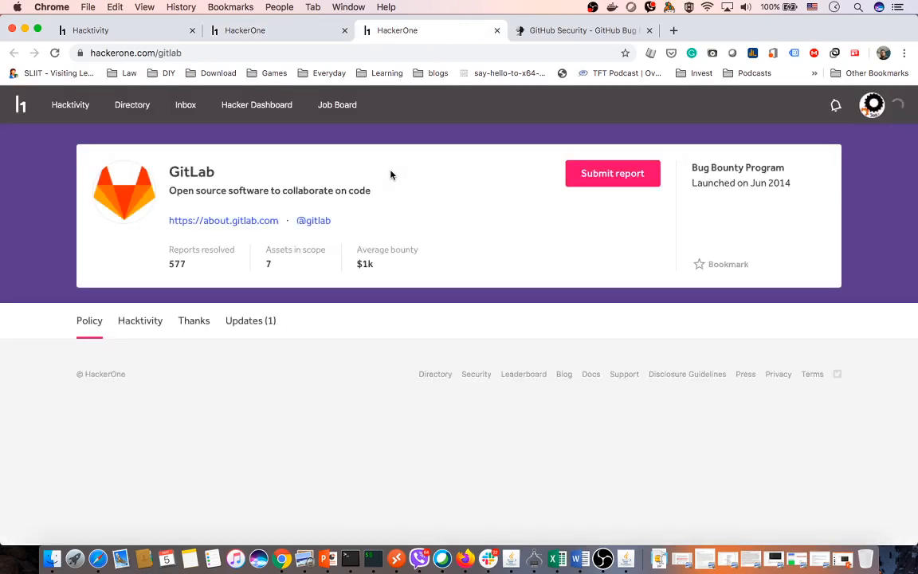
drag(222, 190, 354, 192)
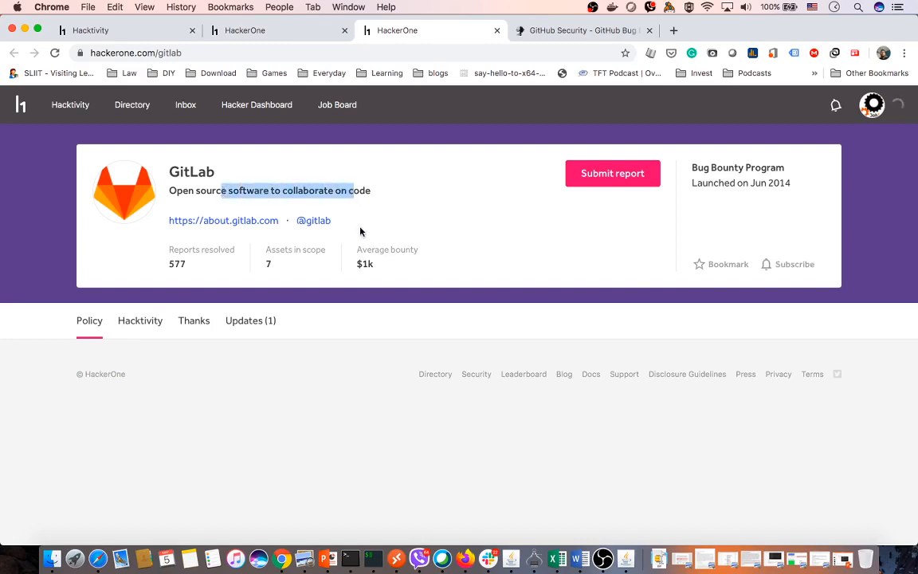
scroll(196, 339, down, 3)
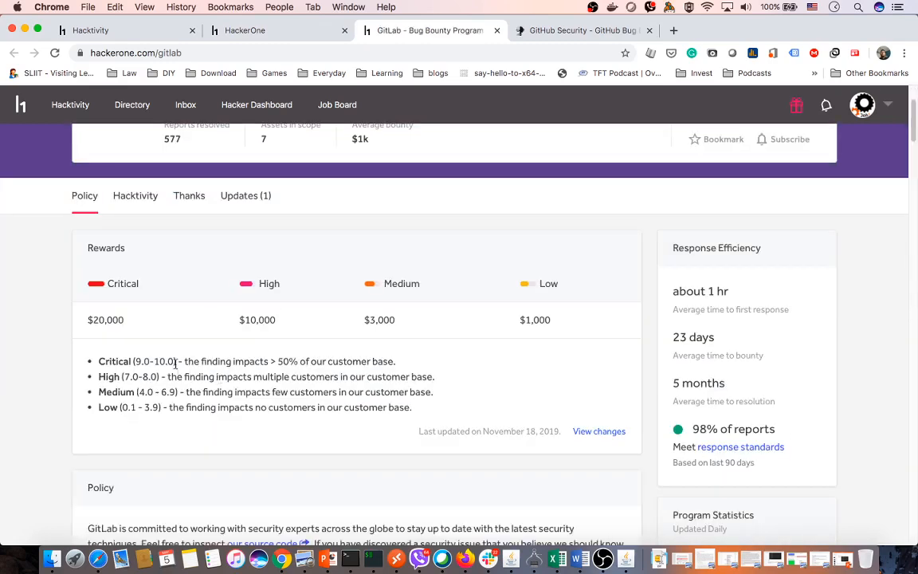
scroll(186, 344, down, 7)
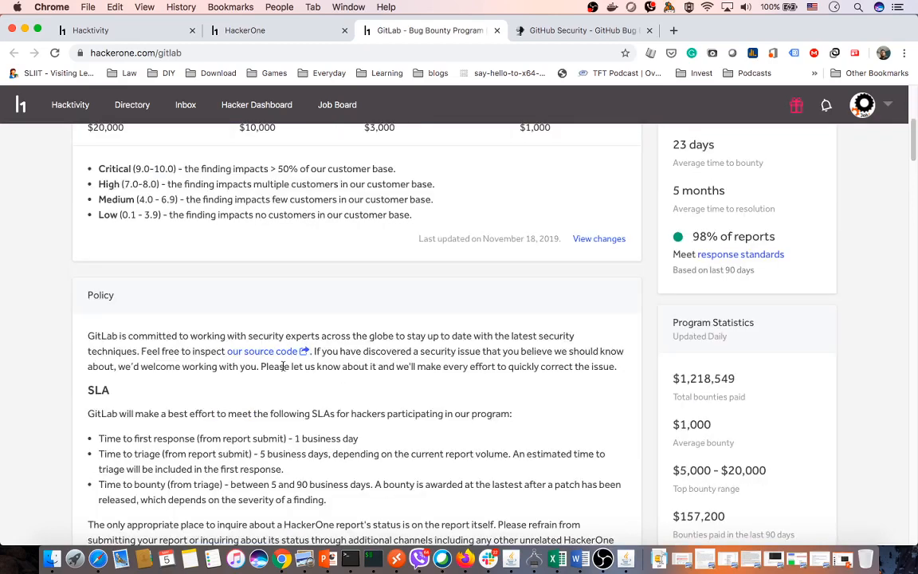
drag(112, 217, 442, 252)
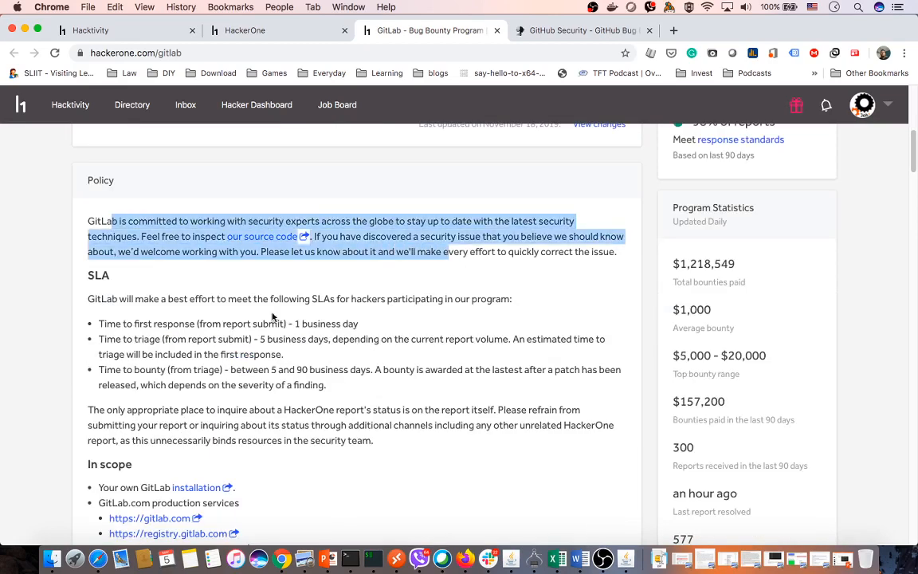
Step: Read GitLab's program policy from the In scope list, highlighting the GitLab.com production services entry, through the reward guidelines to Out of scope
scroll(271, 318, down, 5)
drag(106, 271, 244, 274)
drag(134, 275, 180, 318)
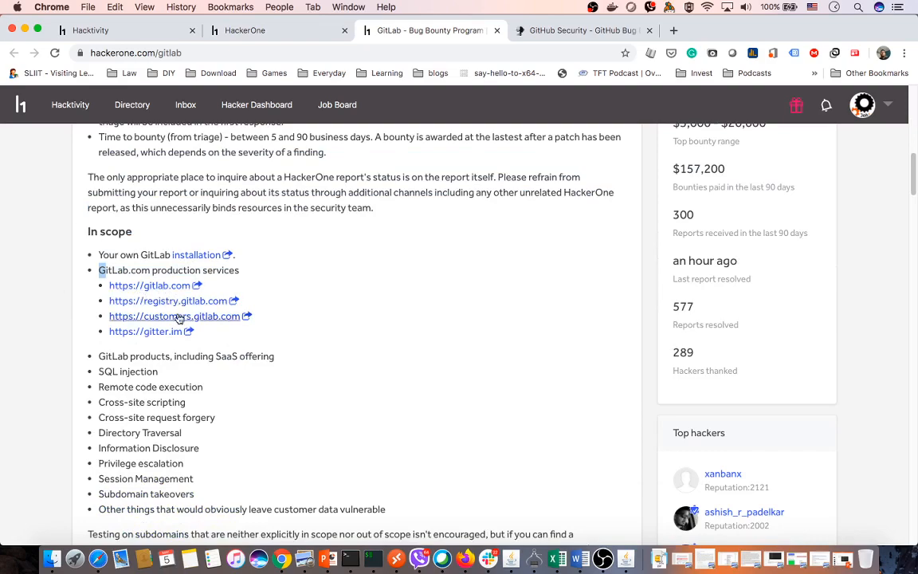
scroll(218, 353, down, 5)
scroll(207, 350, down, 20)
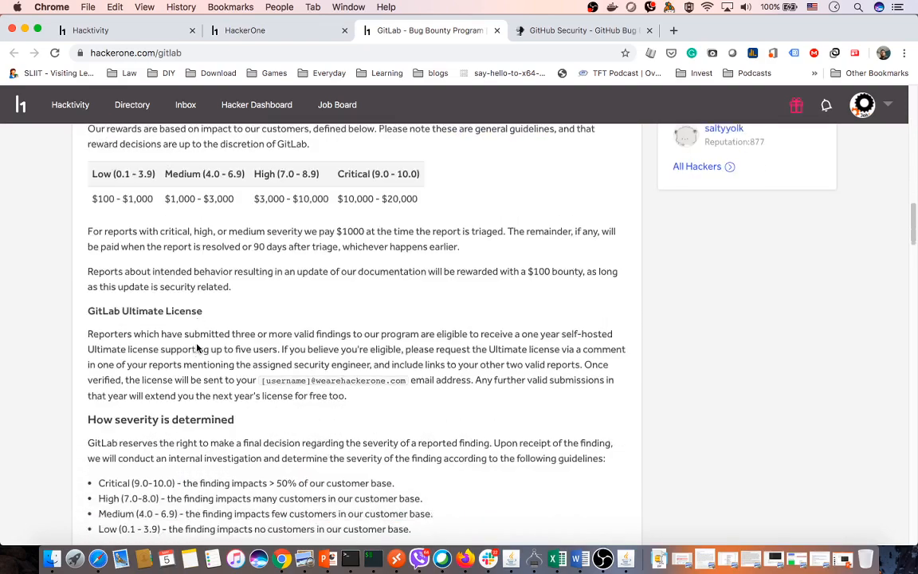
scroll(197, 348, down, 1)
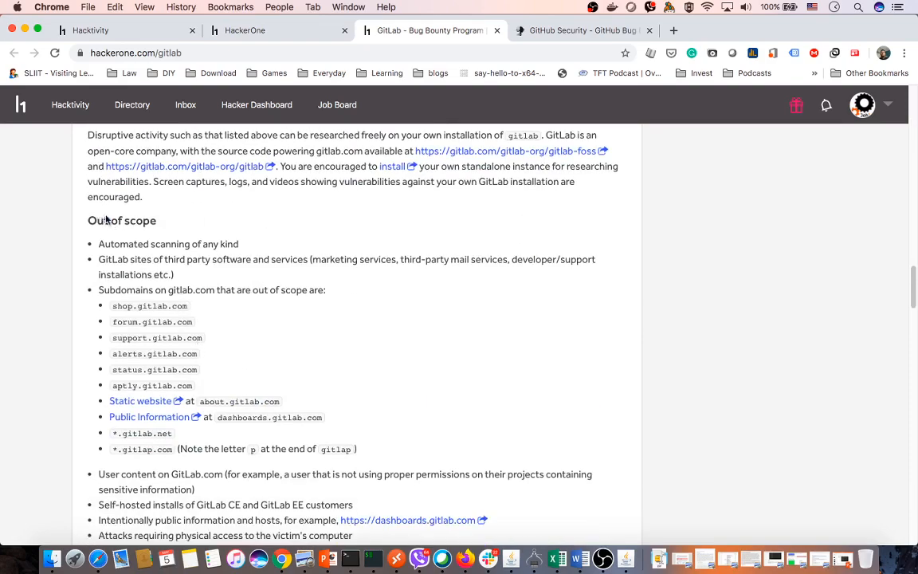
Step: Read the Out of scope section of GitLab's policy, highlighting excluded subdomains such as forum.gitlab.com and reviewing the excluded attack types
drag(106, 219, 221, 255)
drag(132, 307, 186, 308)
drag(114, 322, 199, 326)
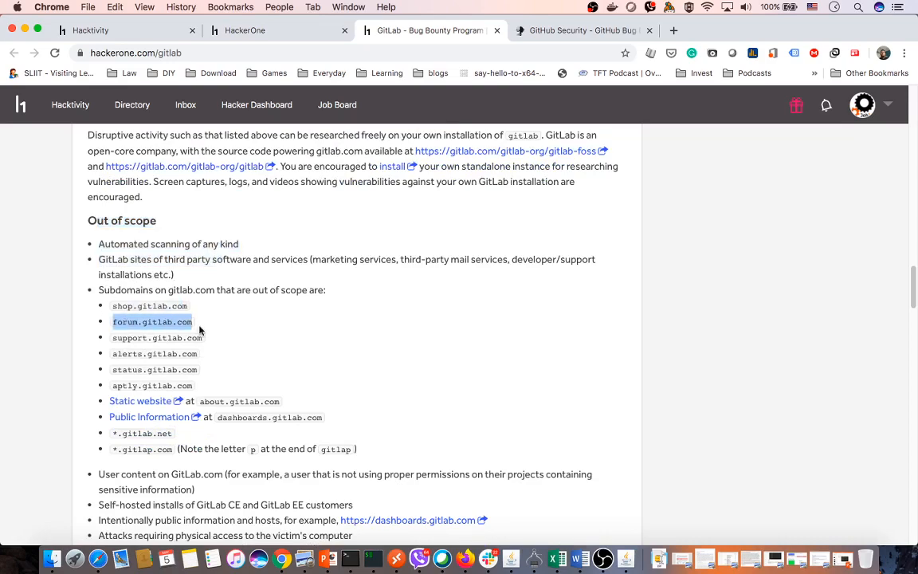
drag(117, 339, 198, 340)
drag(145, 354, 177, 369)
scroll(195, 351, down, 8)
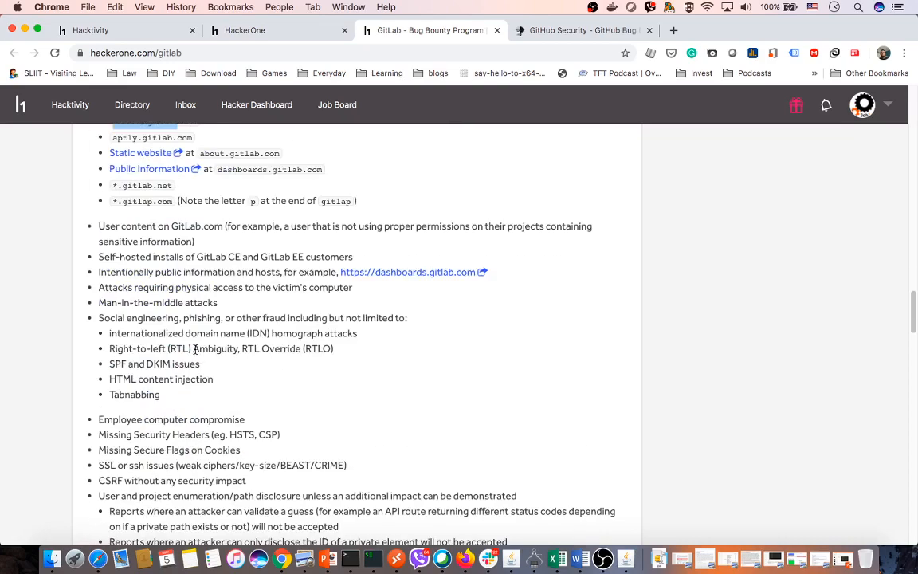
scroll(195, 352, down, 5)
scroll(196, 352, up, 7)
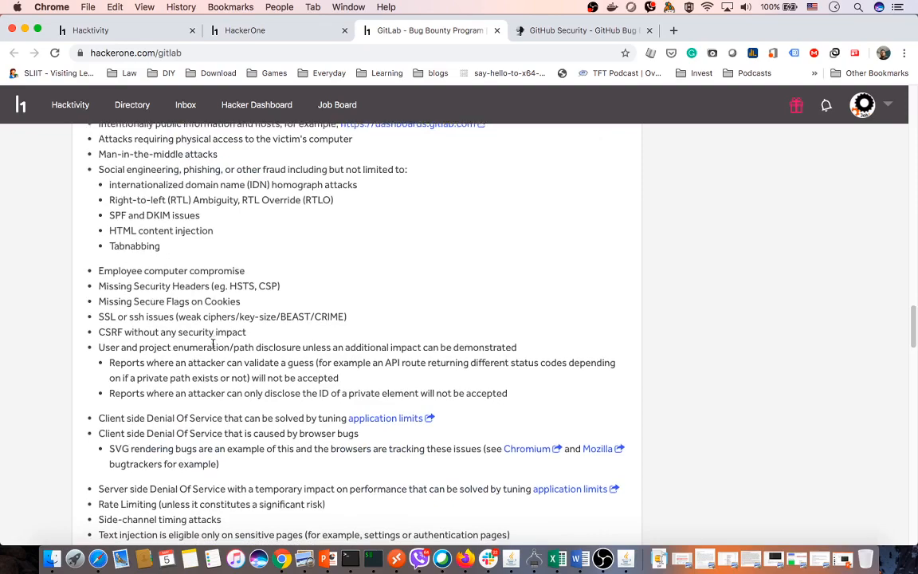
Step: Examine the in-scope and out-of-scope assets in GitLab's Scopes list, highlighting about.gitlab.com and customers.gitlab.com
scroll(211, 344, down, 15)
scroll(212, 347, down, 11)
scroll(211, 346, up, 6)
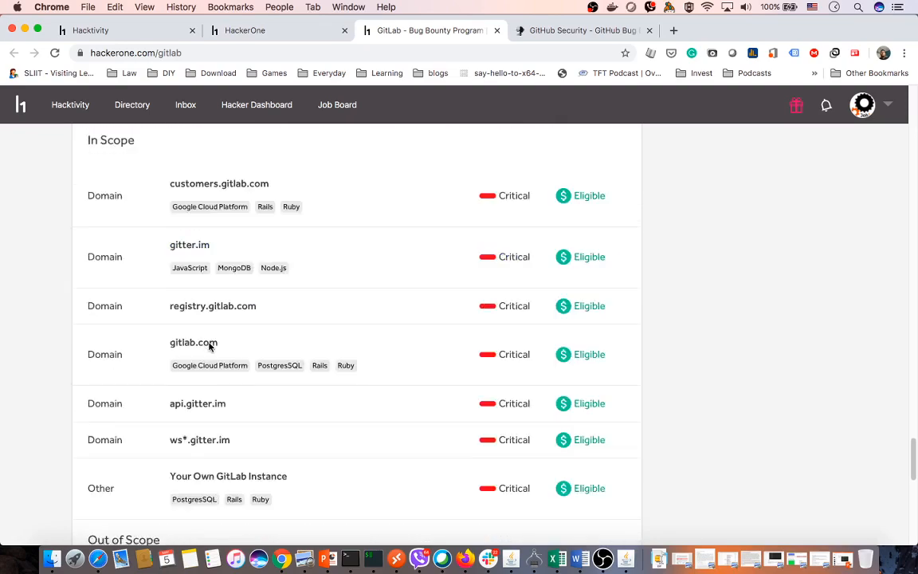
scroll(211, 347, down, 5)
scroll(209, 347, up, 1)
drag(145, 285, 230, 289)
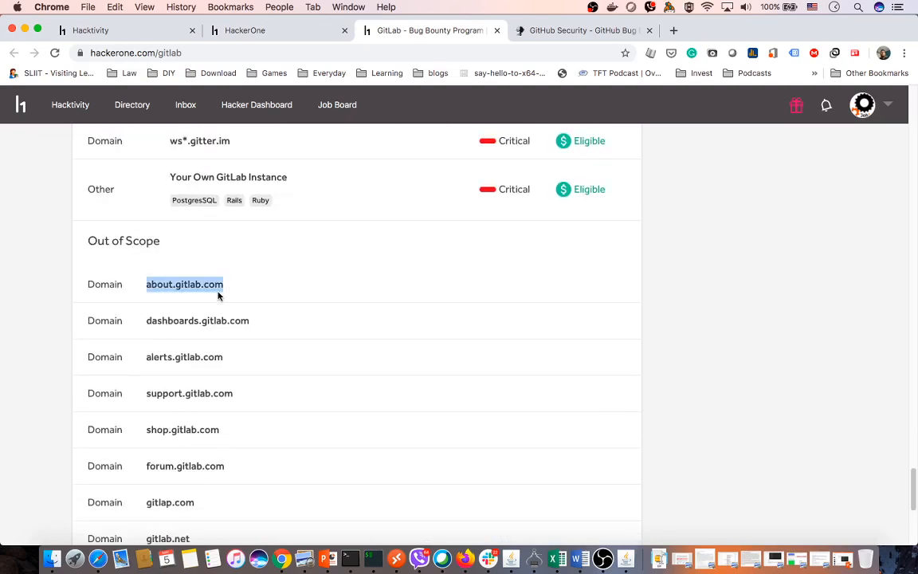
scroll(233, 302, up, 12)
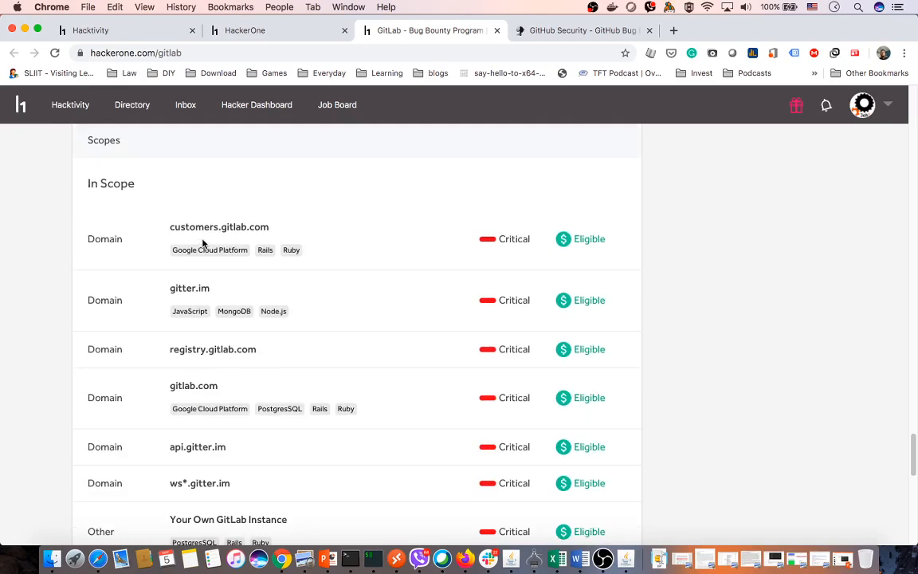
drag(175, 222, 272, 238)
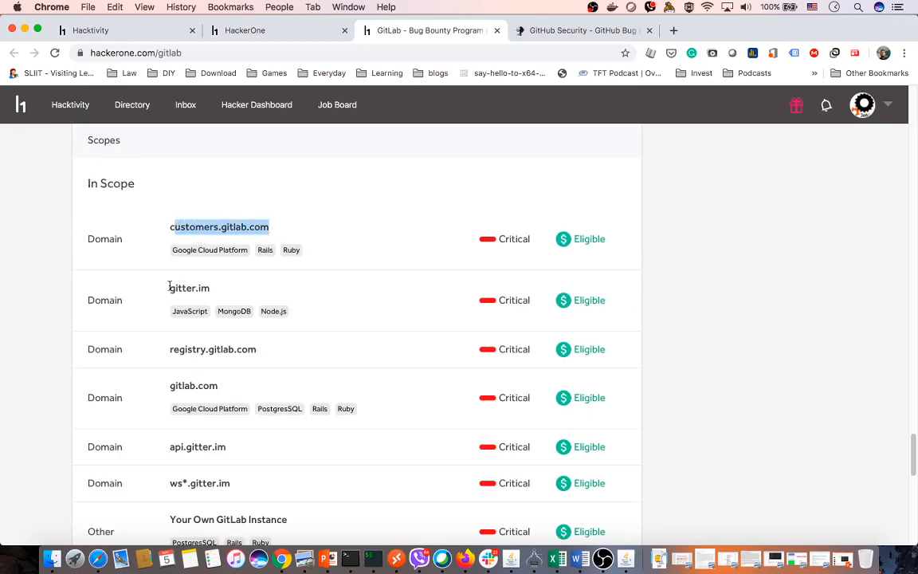
Step: Open the in-scope domains gitter.im and gitlab.com in new tabs from GitLab's Scopes list
drag(170, 285, 236, 295)
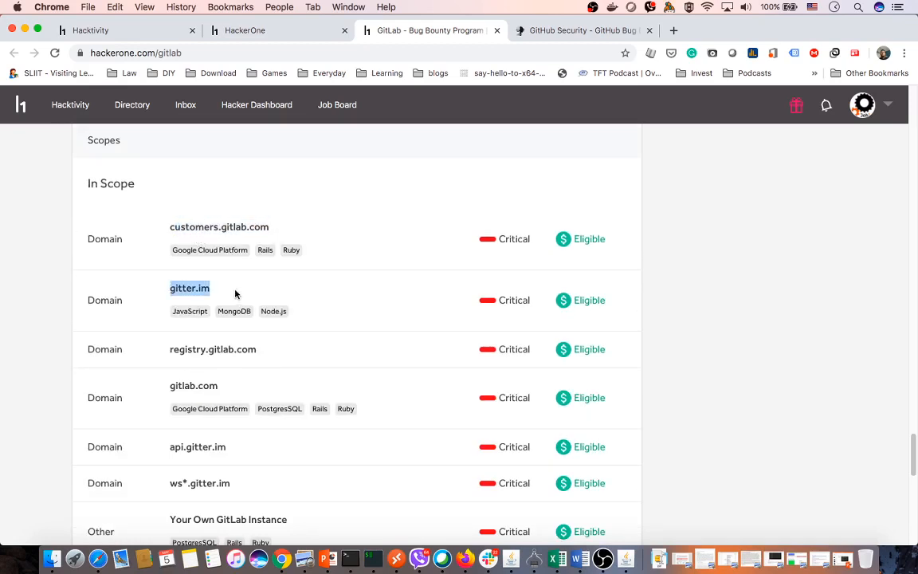
right_click(184, 287)
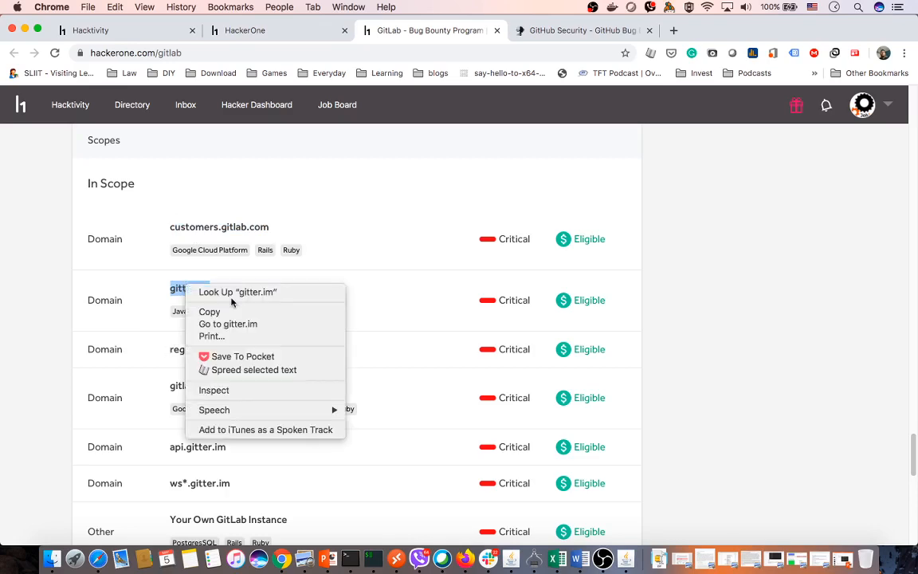
click(287, 321)
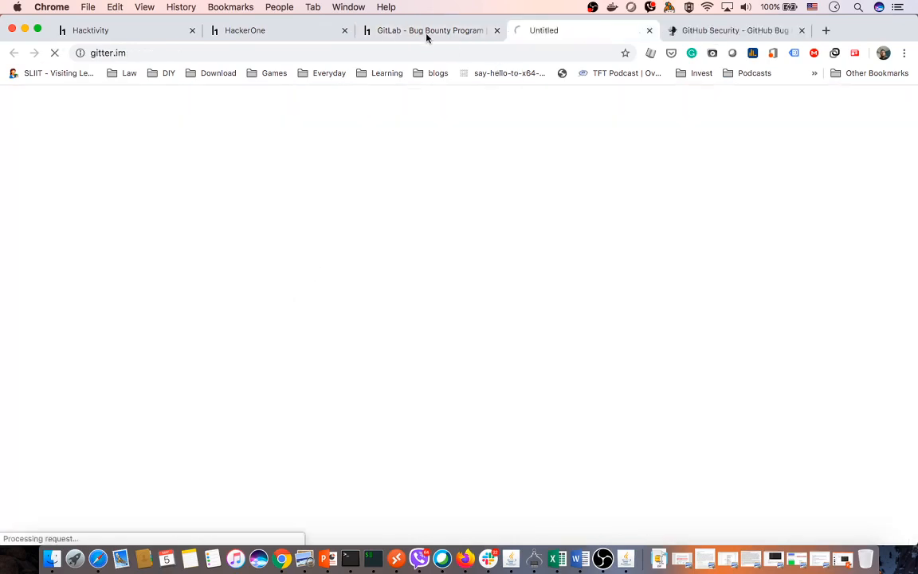
click(427, 32)
scroll(229, 333, down, 1)
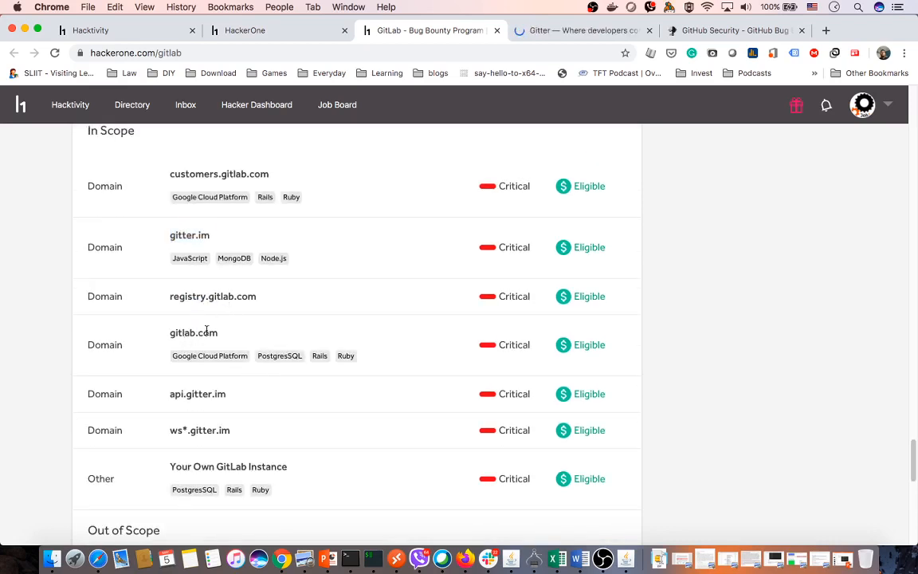
double_click(196, 336)
right_click(209, 328)
click(269, 368)
Step: Check the loading of the Gitter and GitLab sites and the Wi-Fi connection, returning to GitLab's bounty program
click(646, 36)
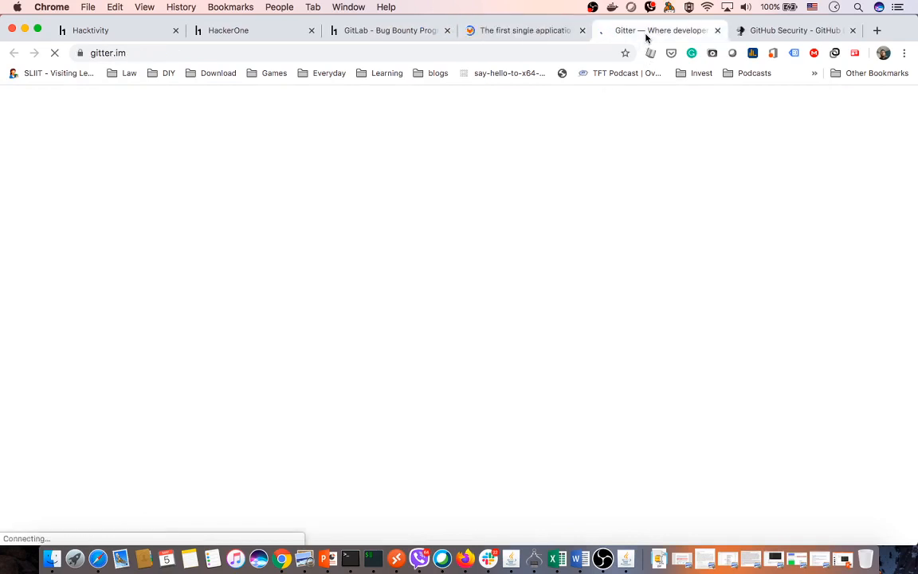
click(532, 31)
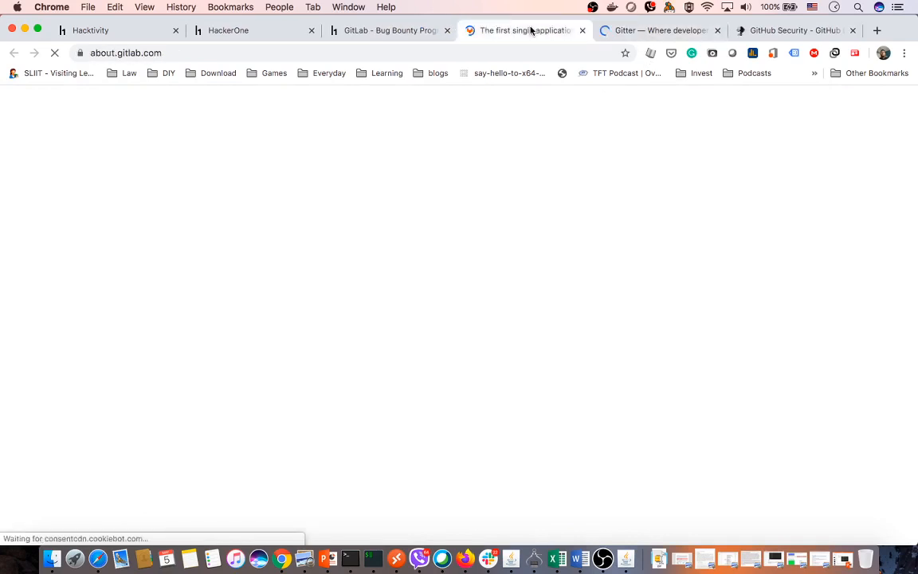
click(651, 32)
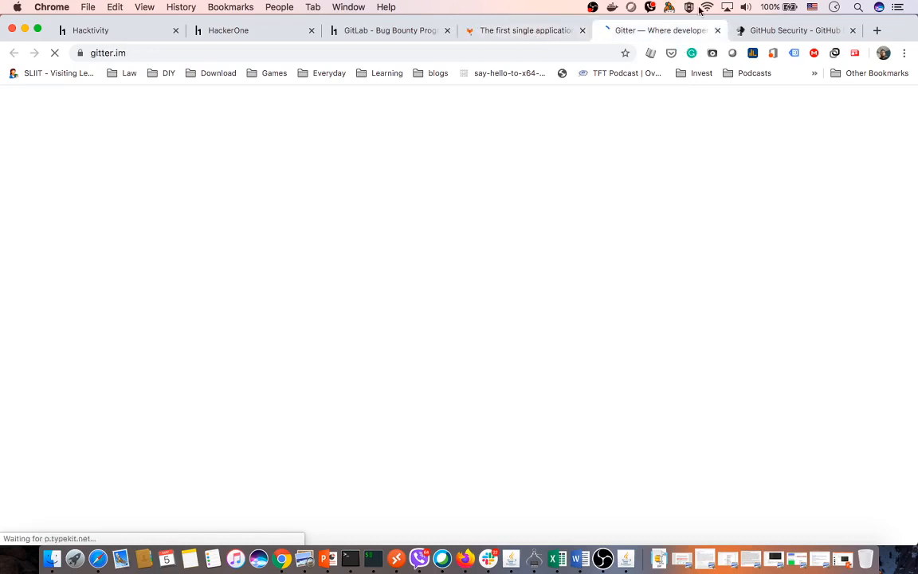
click(708, 7)
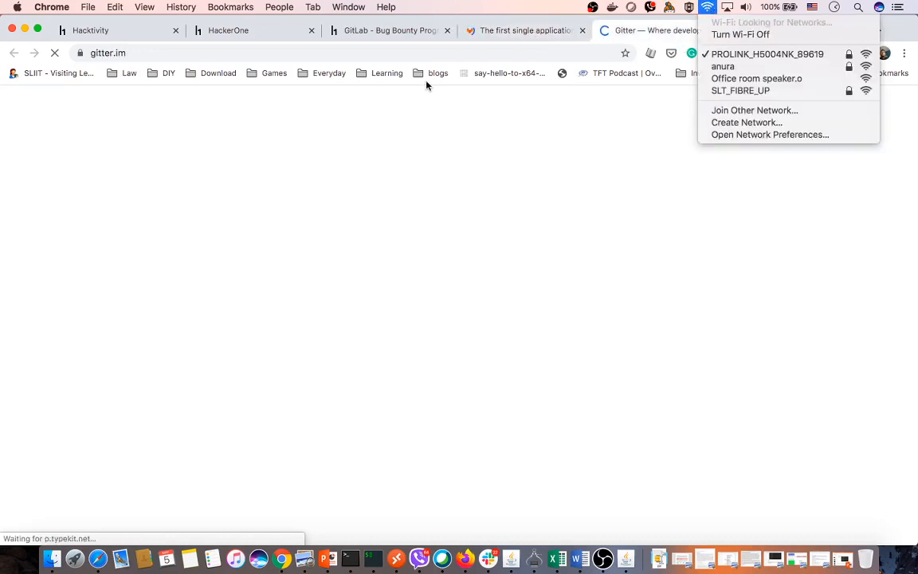
click(390, 36)
click(391, 36)
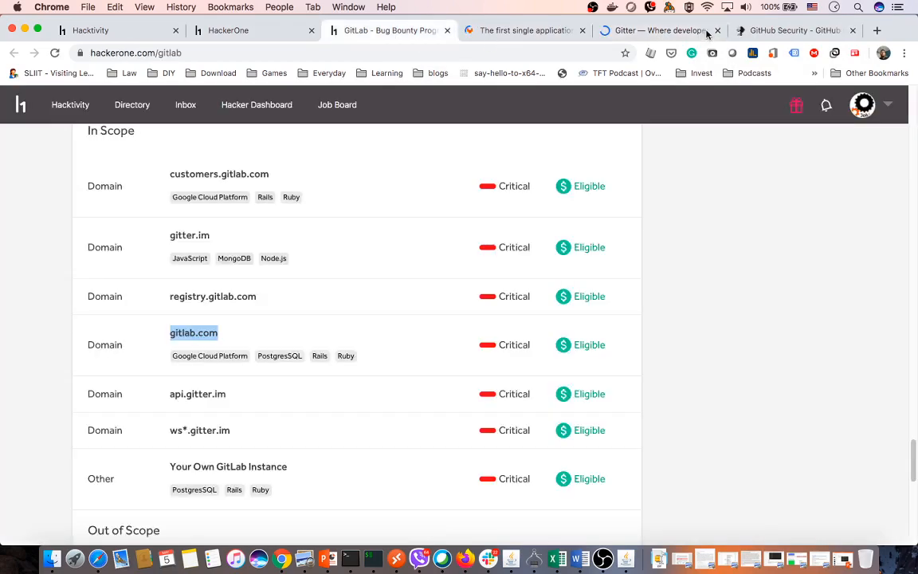
Step: Revisit GitHub's bounty targets page and the disclosed reports on the hacker's HackerOne profile
click(767, 32)
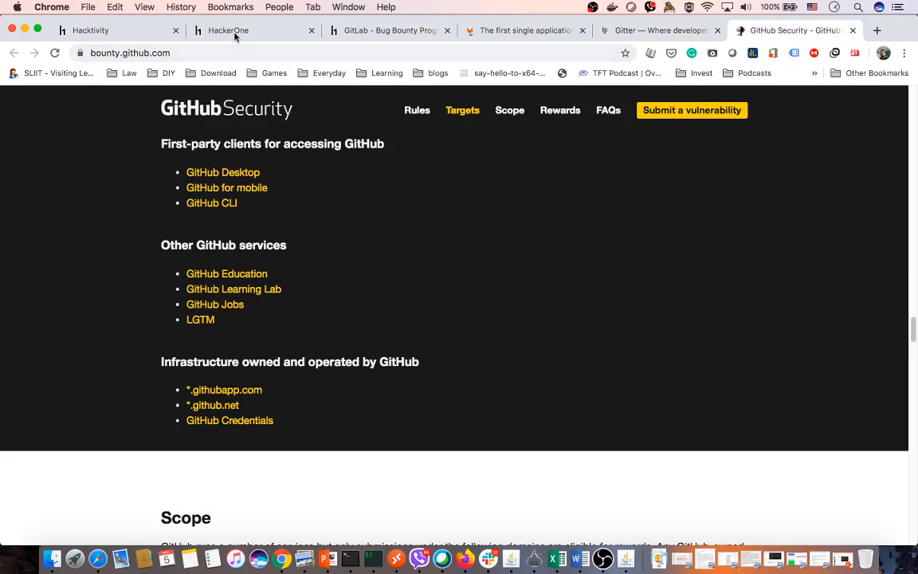
click(233, 32)
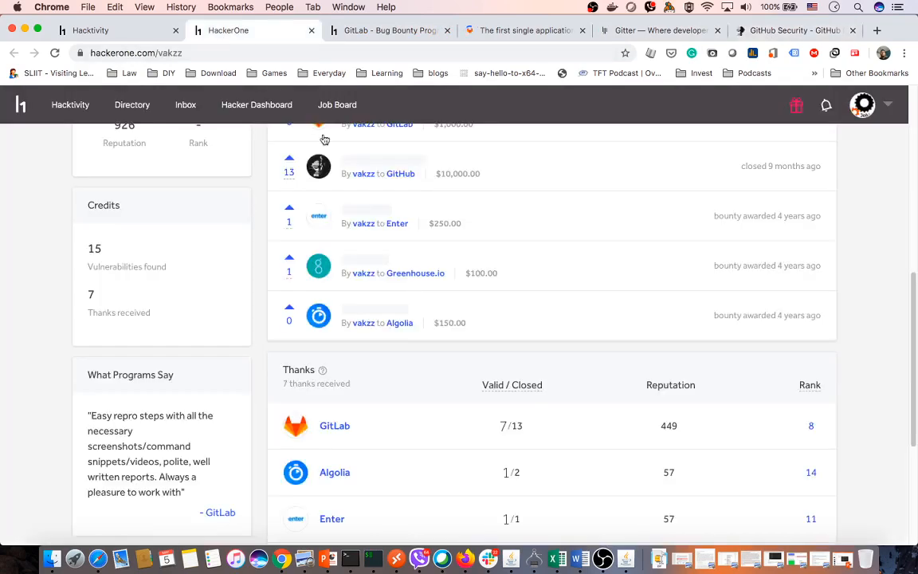
scroll(355, 175, up, 10)
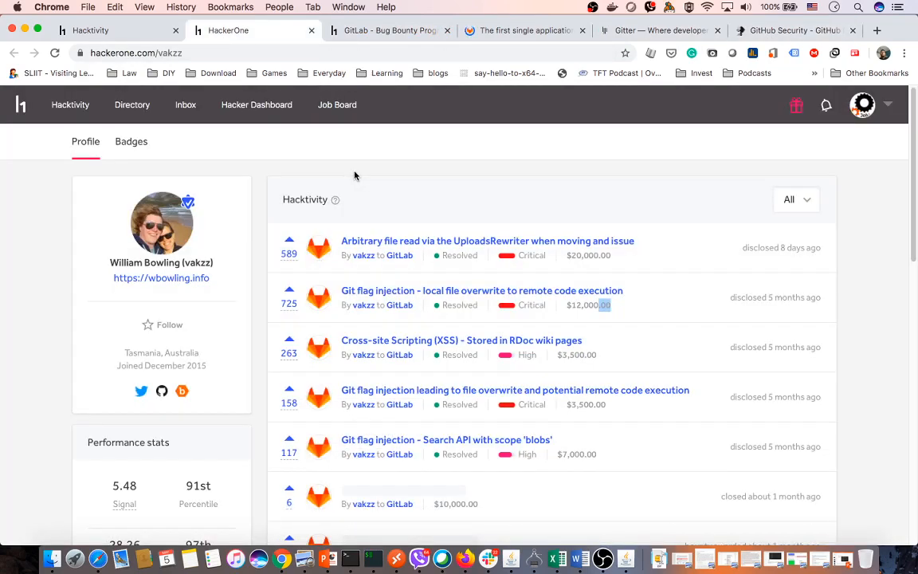
Step: Open HackerOne's program Directory from the Hacktivity page and browse the most recently launched programs with their bounties
click(70, 29)
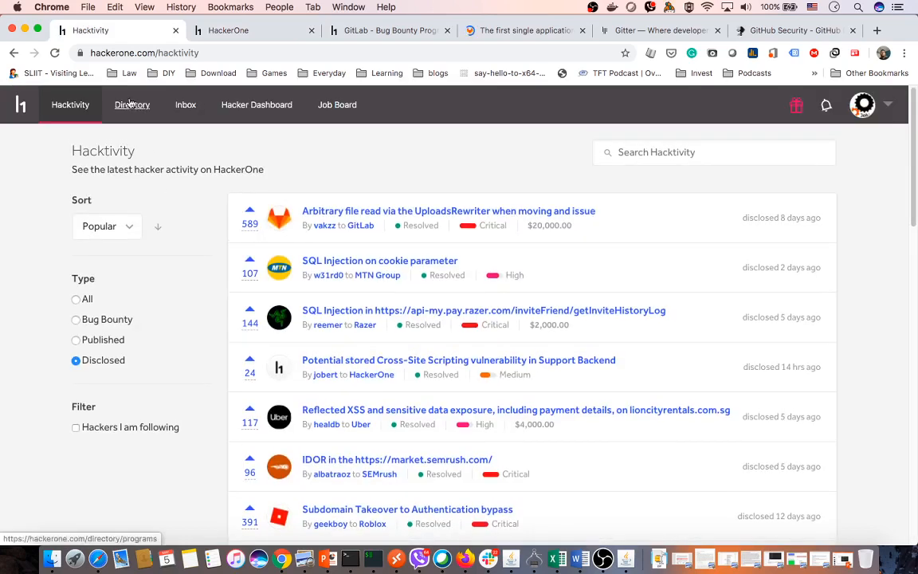
click(131, 104)
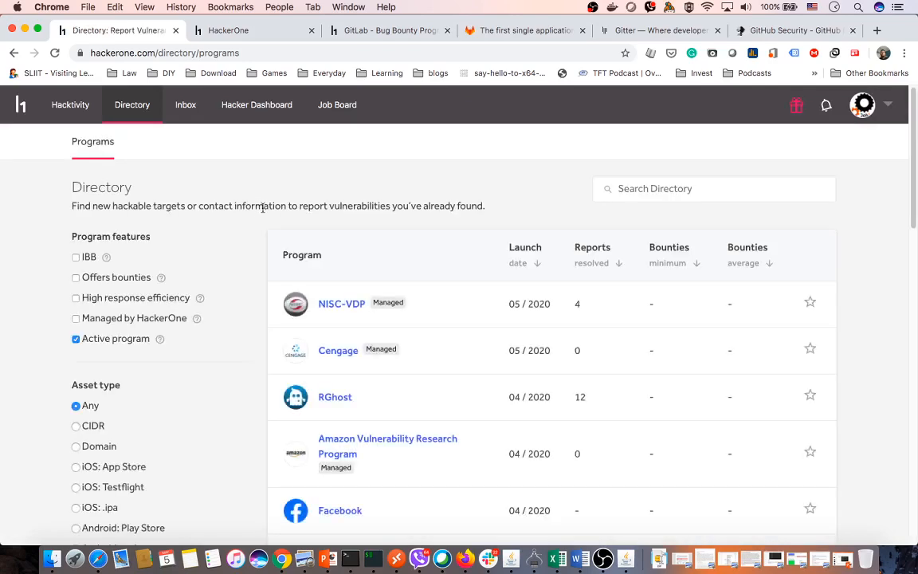
scroll(295, 335, down, 2)
scroll(319, 279, up, 2)
scroll(451, 344, down, 5)
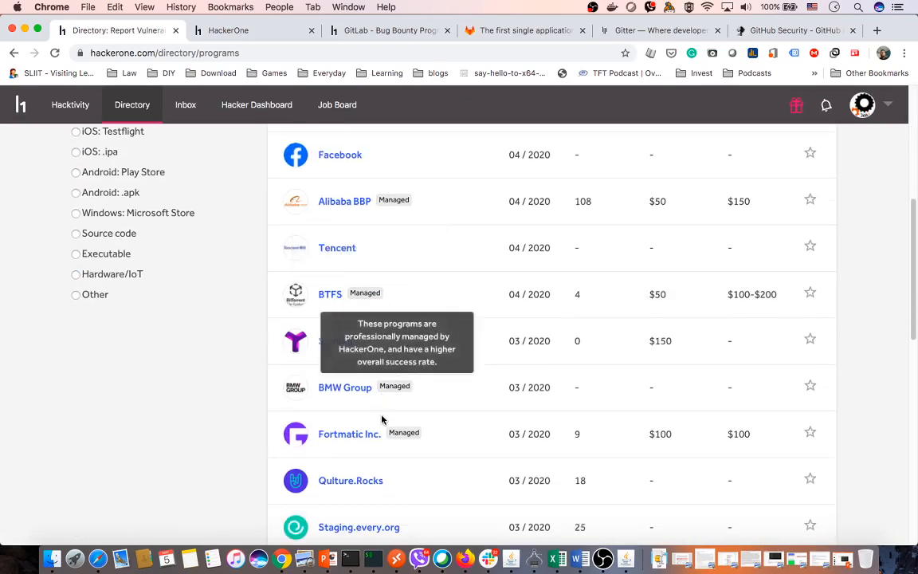
scroll(391, 418, down, 3)
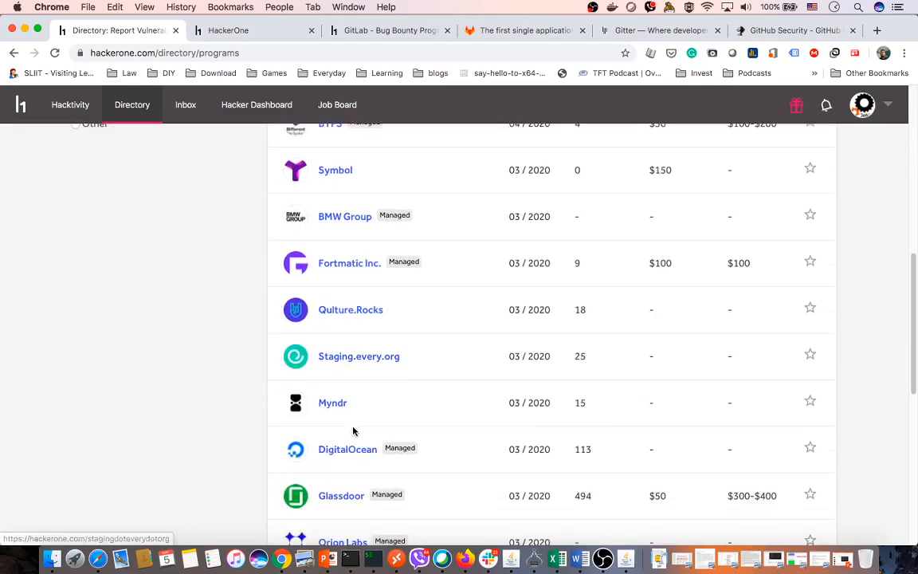
scroll(353, 431, down, 2)
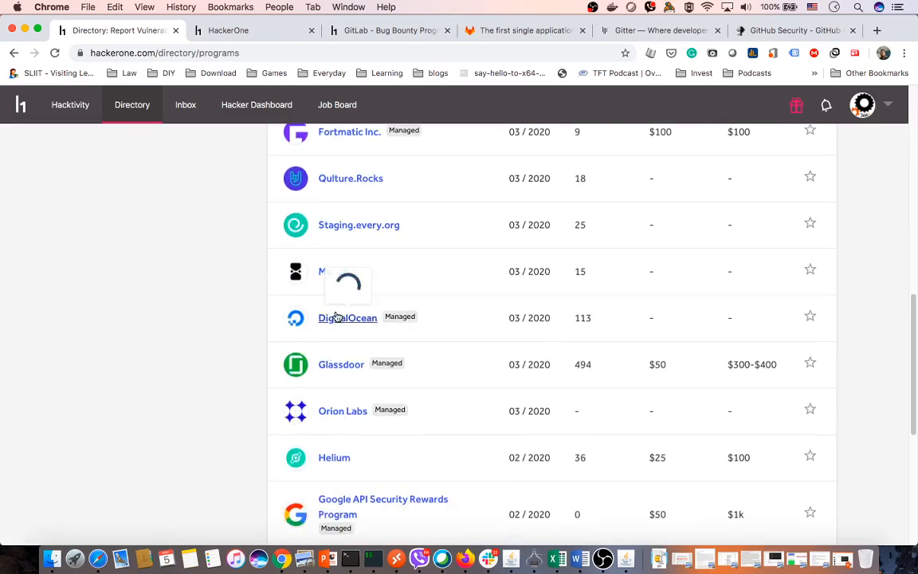
scroll(363, 367, down, 1)
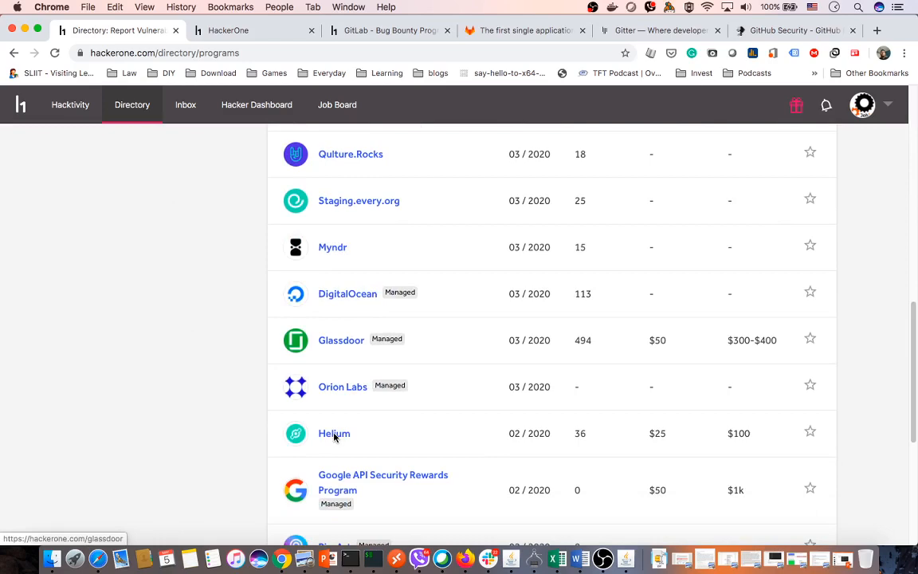
Step: Preview the Helium and Koho programs in the directory and open each in a new tab
mouse_move(335, 437)
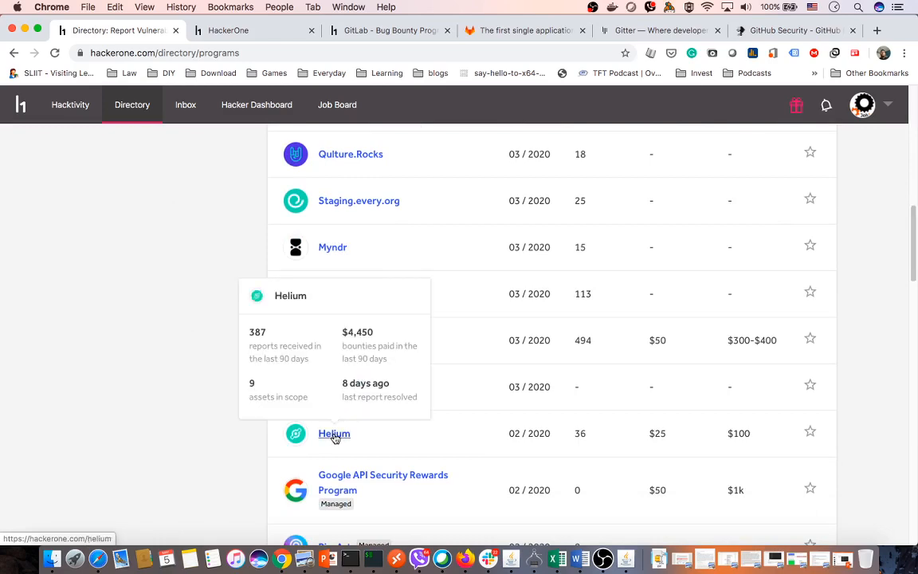
super+click(335, 437)
scroll(243, 408, down, 4)
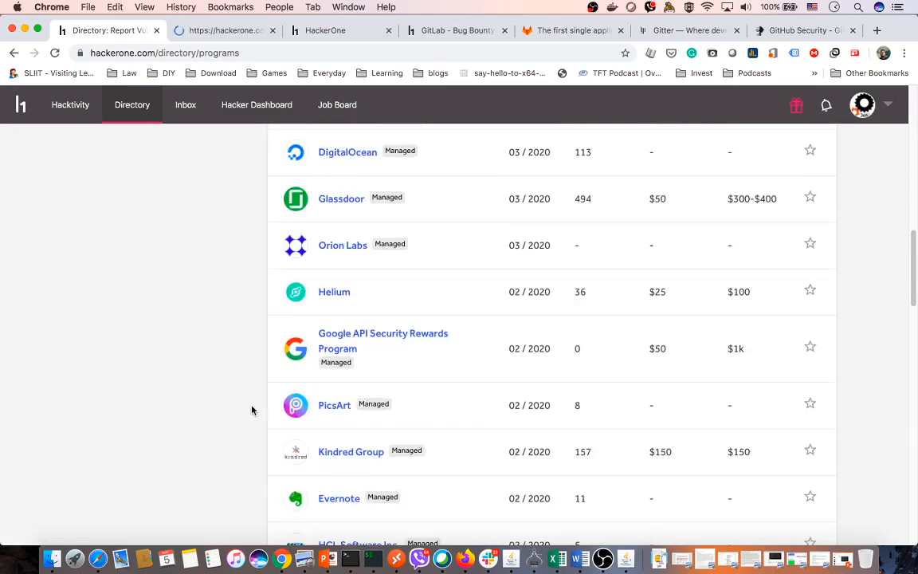
scroll(255, 409, down, 7)
mouse_move(335, 402)
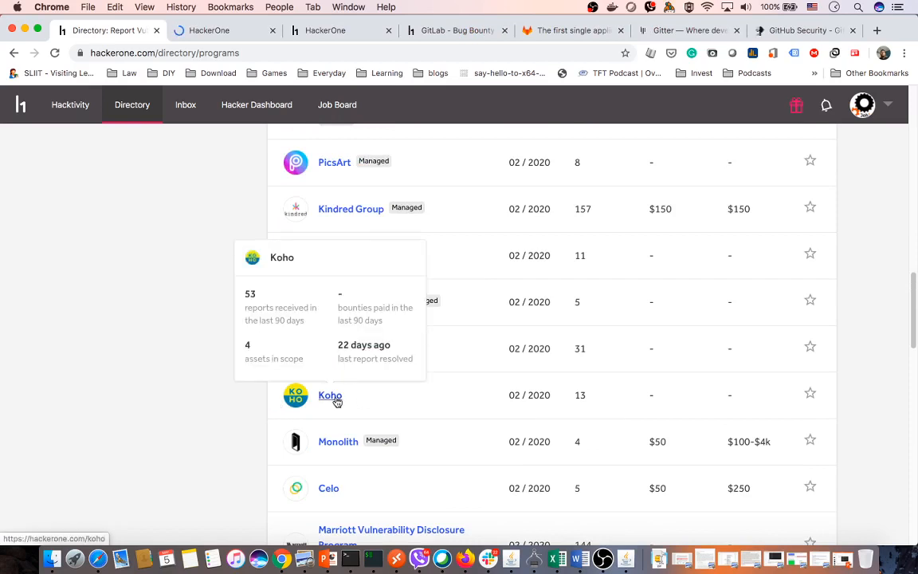
super+click(335, 402)
Step: Browse the older programs in the directory, past Roblox and Kubernetes, and switch to the Helium program page
scroll(250, 392, down, 9)
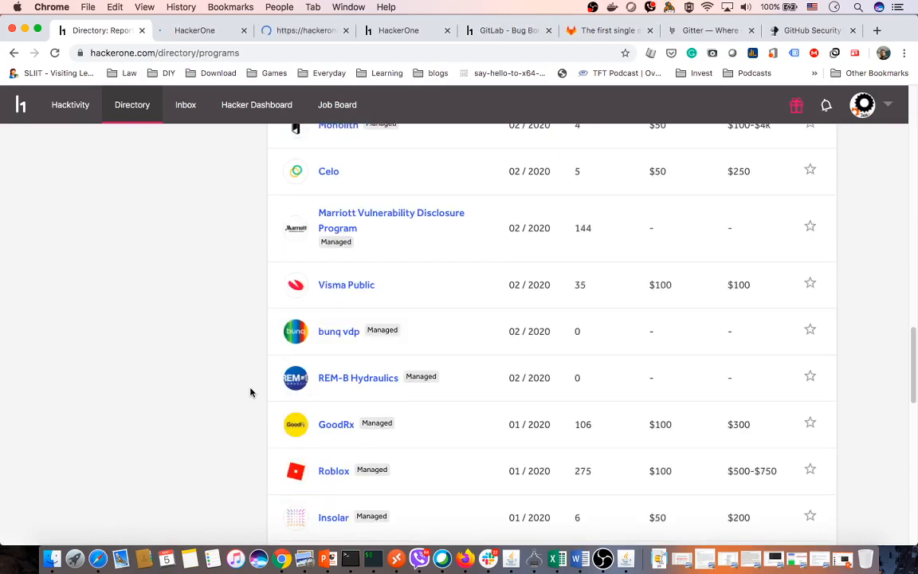
scroll(250, 392, down, 3)
scroll(389, 455, down, 2)
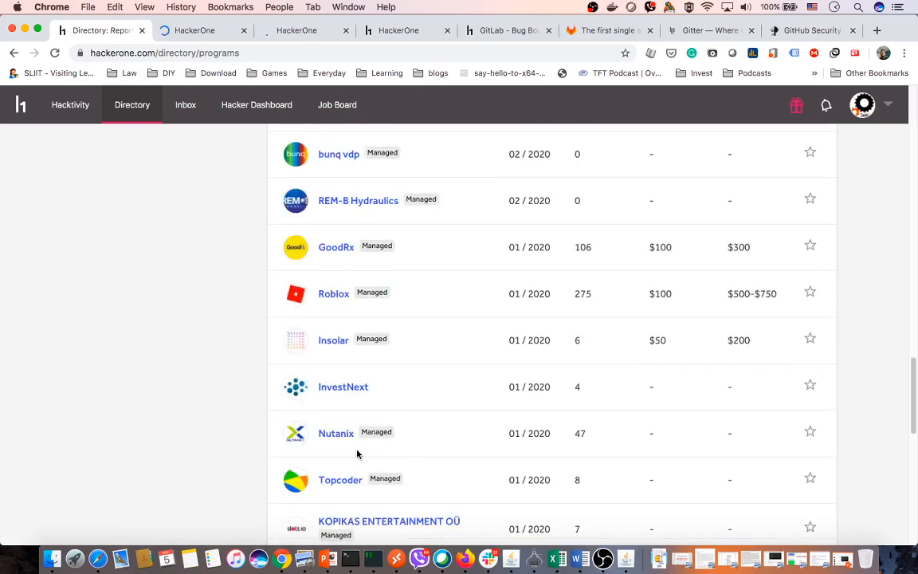
scroll(366, 302, down, 3)
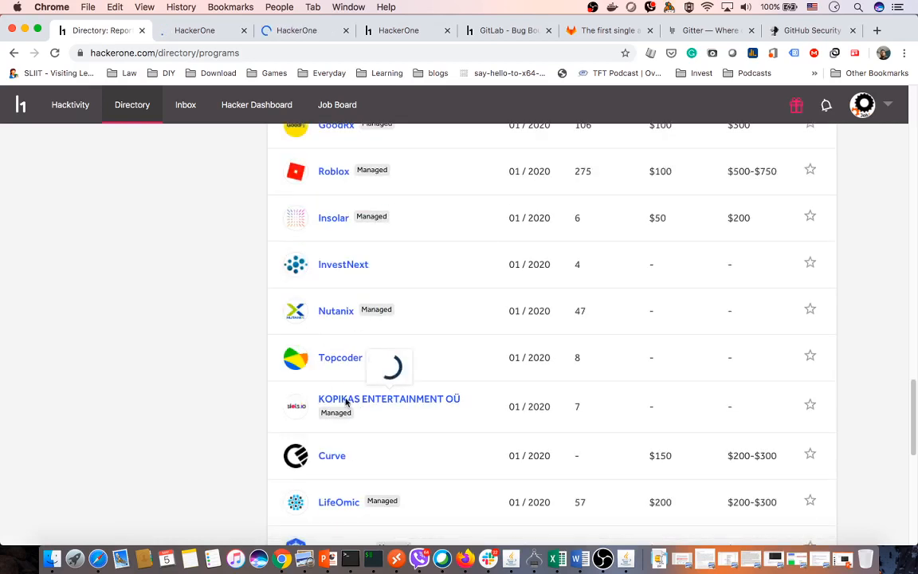
scroll(338, 434, down, 3)
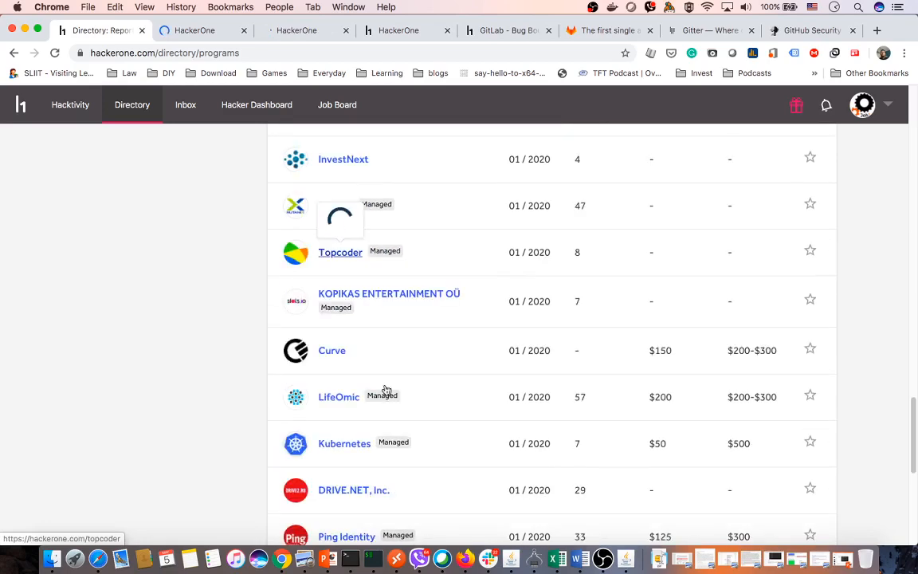
scroll(354, 366, down, 3)
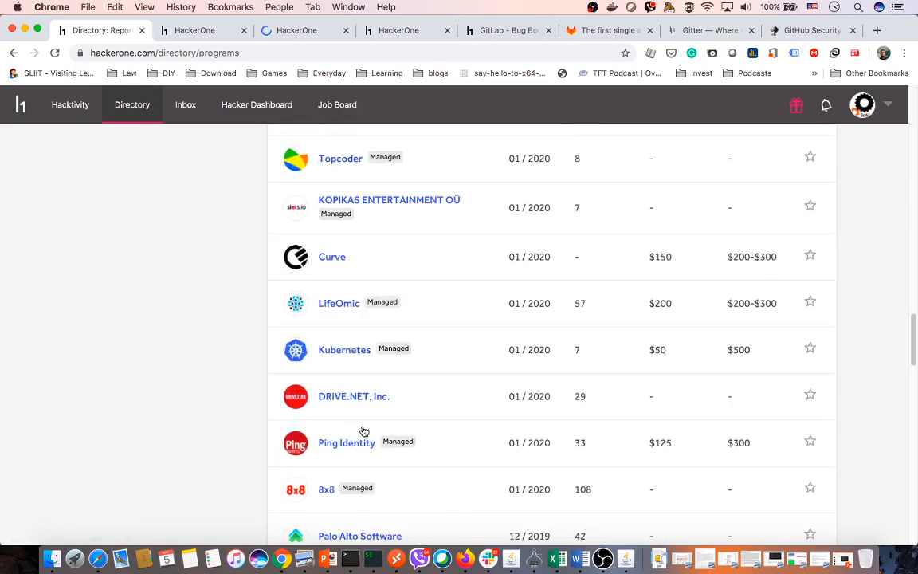
scroll(363, 422, down, 3)
scroll(358, 319, up, 15)
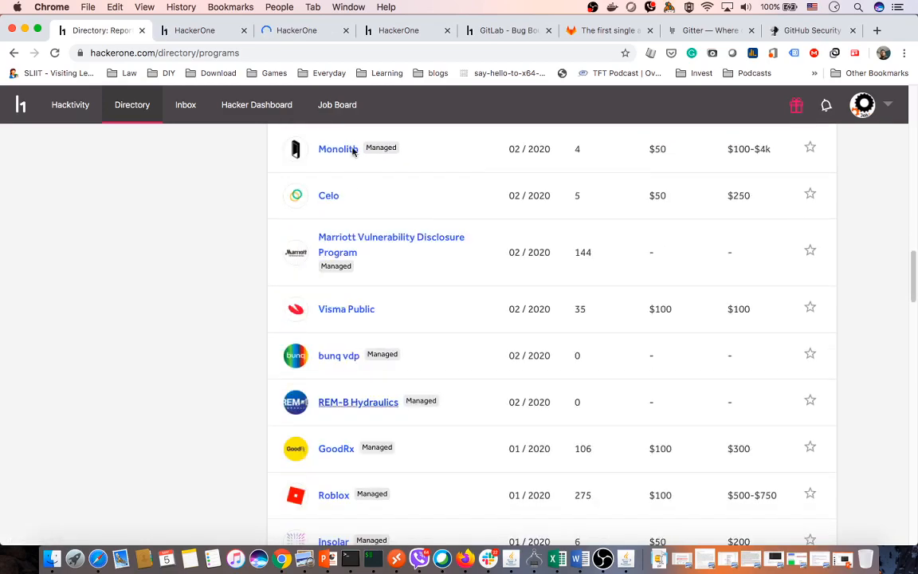
click(219, 33)
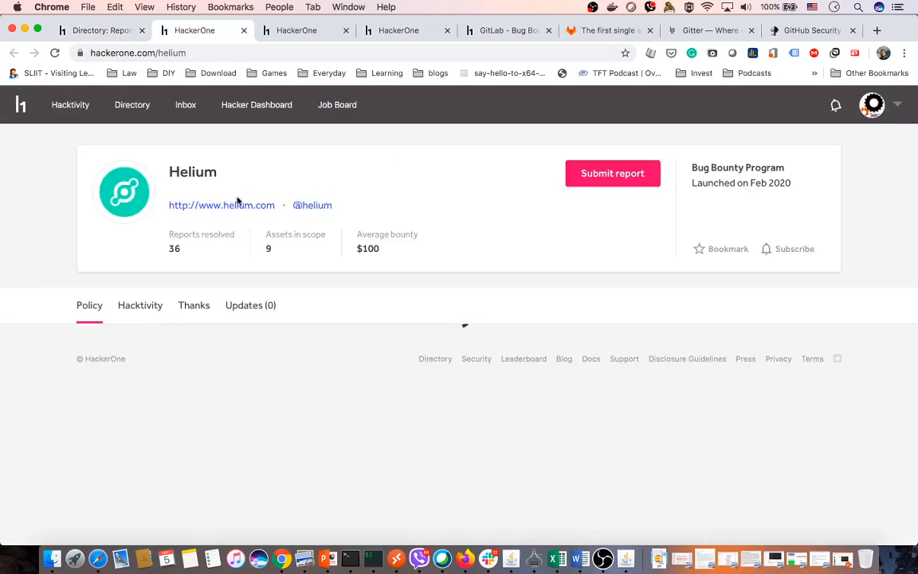
Step: Examine the in-scope assets of Helium's bug bounty program, from its web domains to the blockchain and Hotspot hardware, with their qualifying vulnerabilities
scroll(287, 263, down, 15)
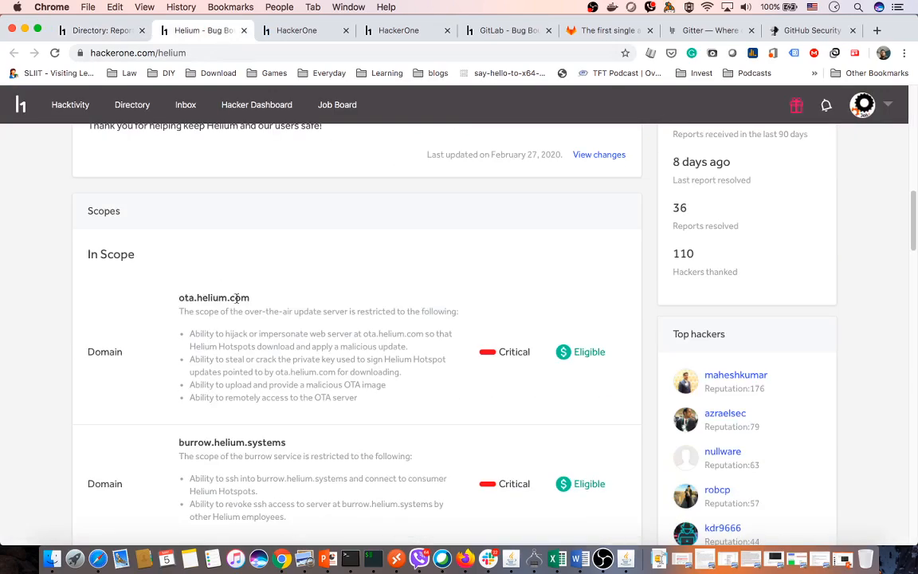
scroll(240, 307, down, 4)
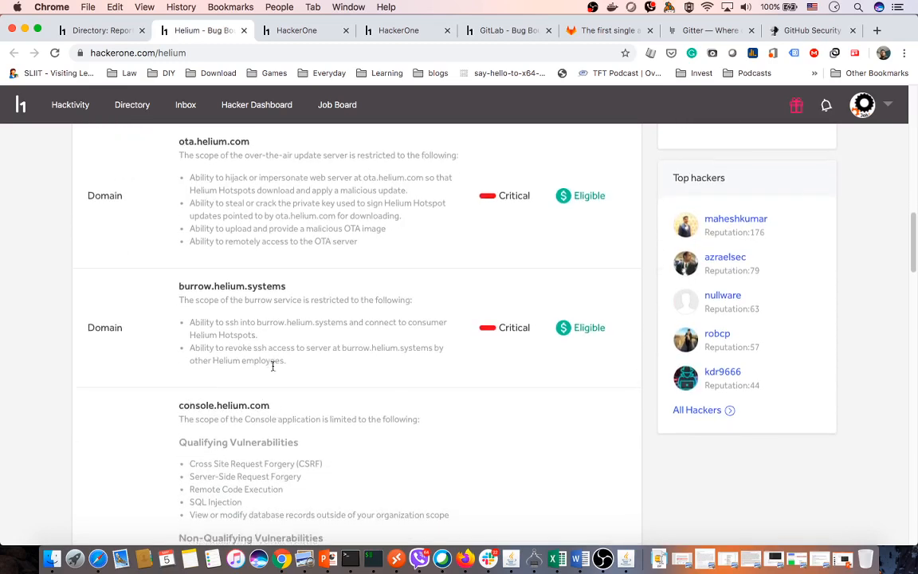
scroll(273, 366, down, 3)
scroll(203, 390, down, 10)
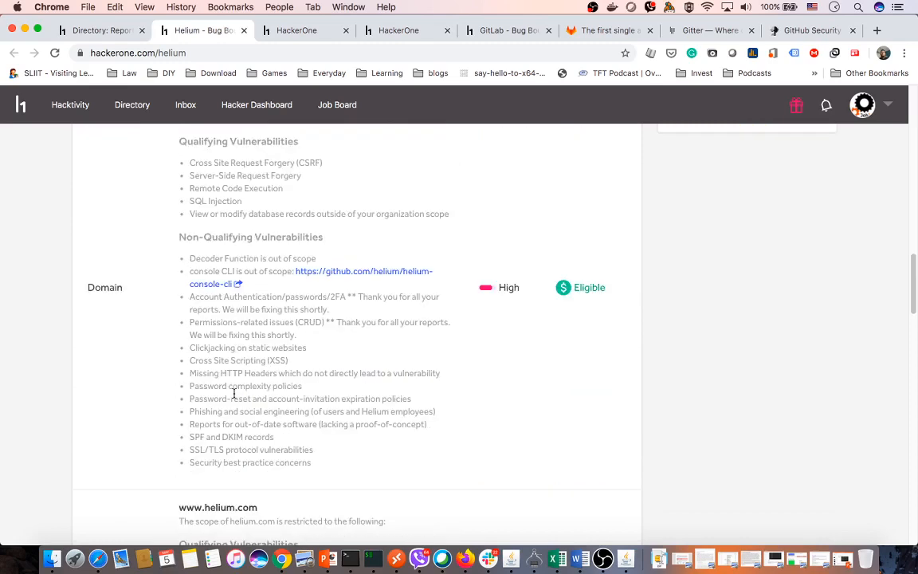
drag(183, 316, 260, 317)
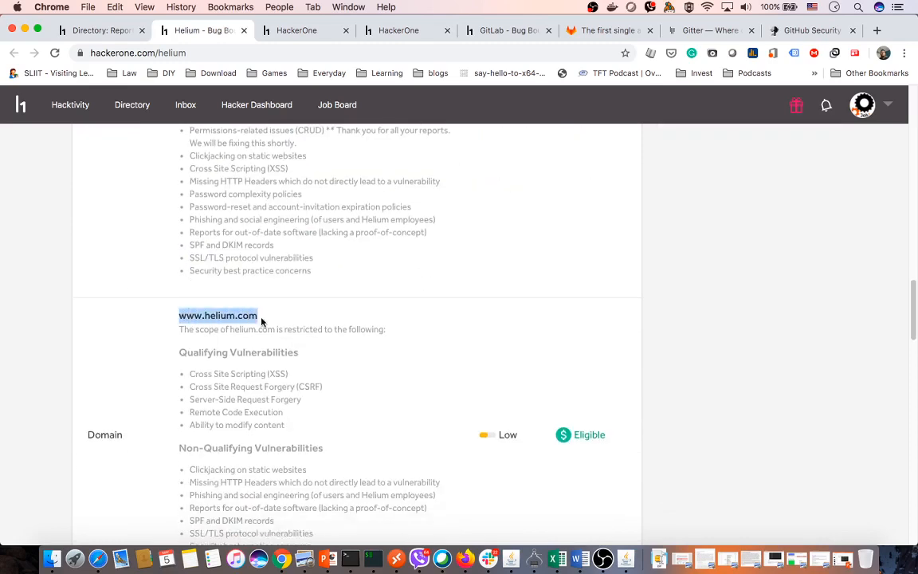
scroll(239, 351, down, 6)
scroll(190, 339, down, 3)
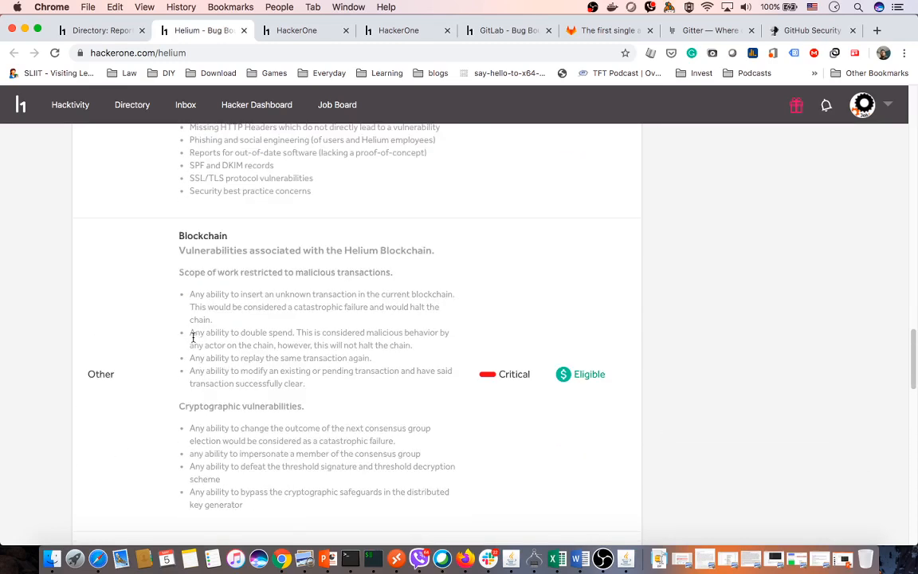
scroll(205, 288, down, 18)
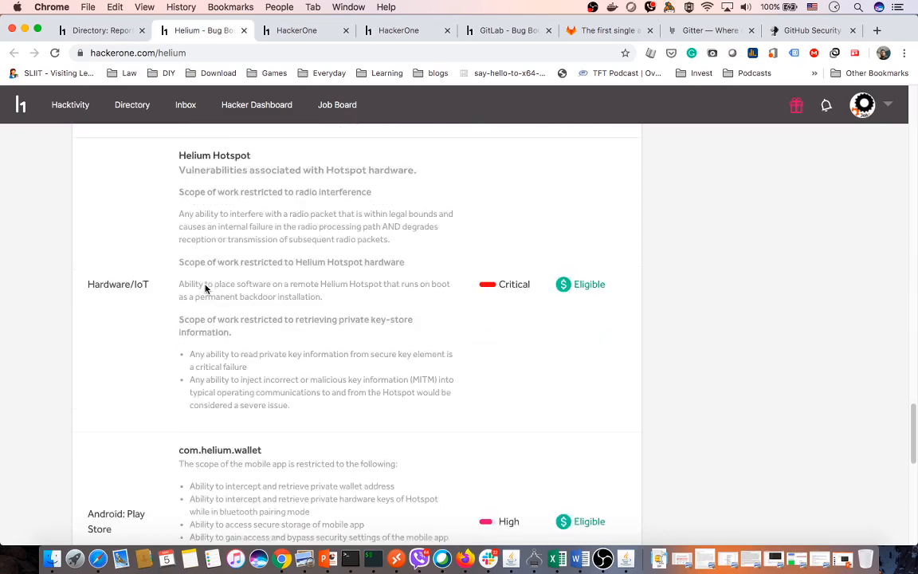
Step: Review Helium's out-of-scope list, highlighting network.helium.com, dashboard.helium.com and the section heading
scroll(204, 289, down, 8)
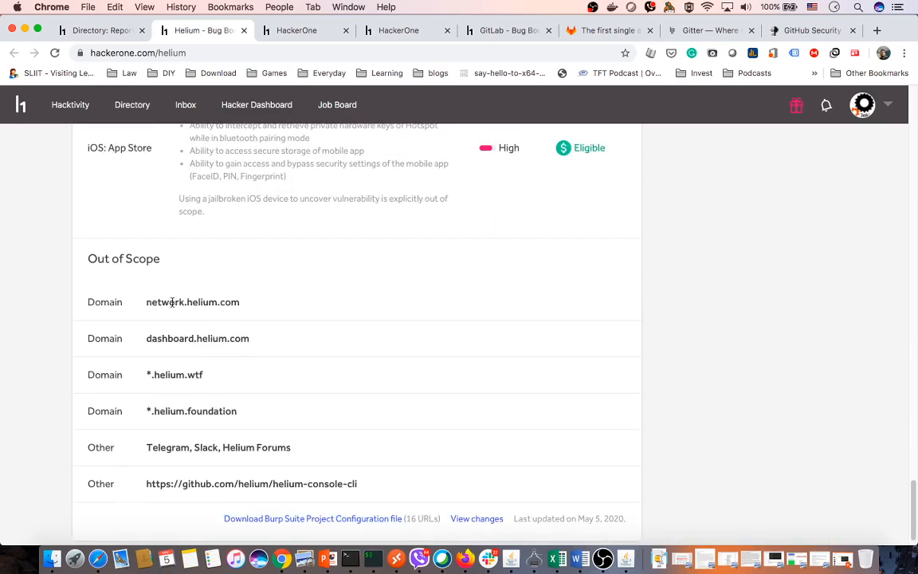
drag(145, 302, 244, 302)
drag(240, 338, 157, 338)
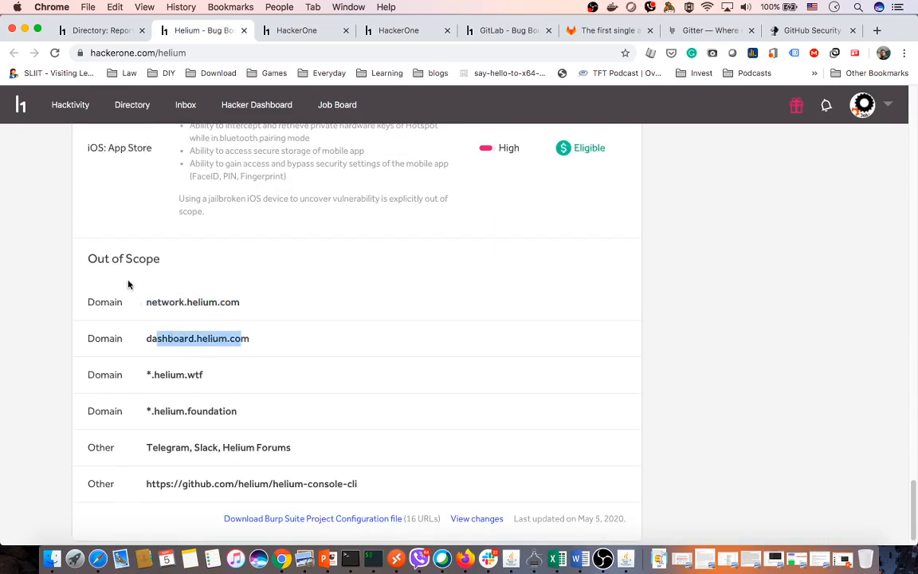
drag(84, 257, 170, 269)
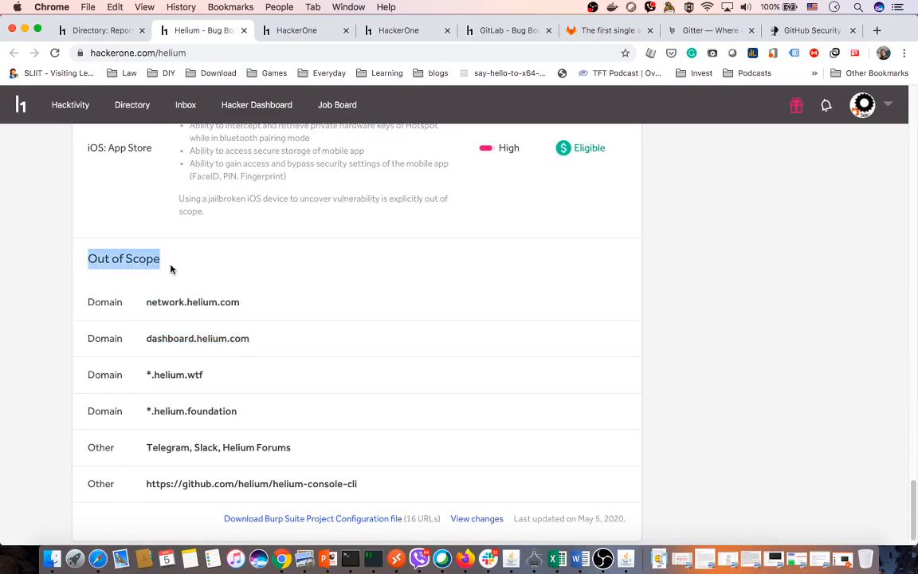
Step: Revisit GitLab's home page and GitHub's bounty targets and leaderboard, and return to Helium's program page
click(594, 31)
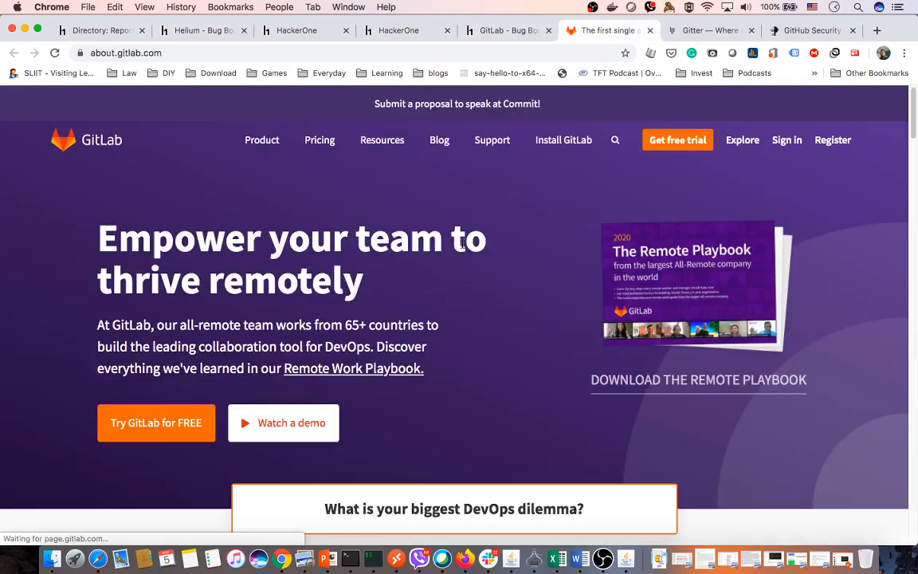
scroll(464, 242, down, 5)
scroll(464, 242, down, 5)
scroll(466, 243, up, 9)
scroll(466, 243, down, 9)
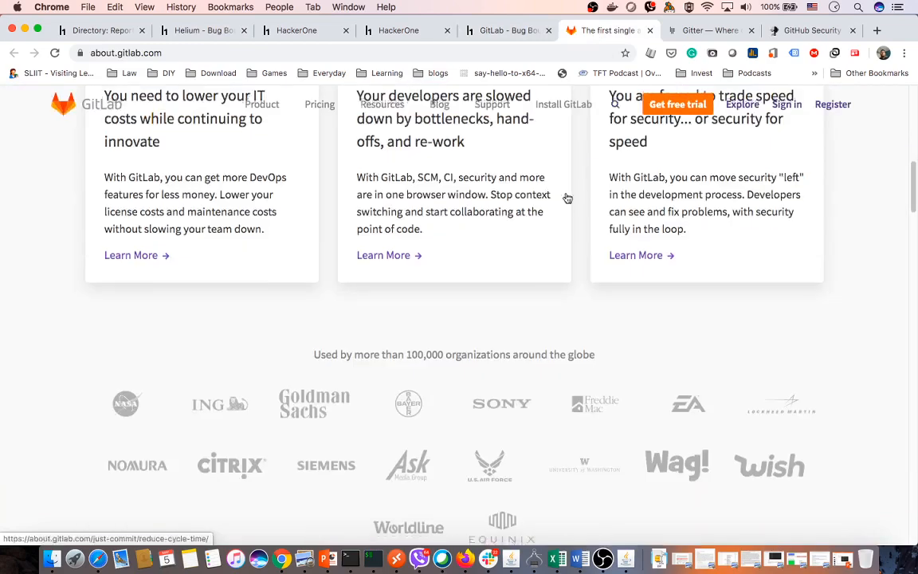
click(810, 35)
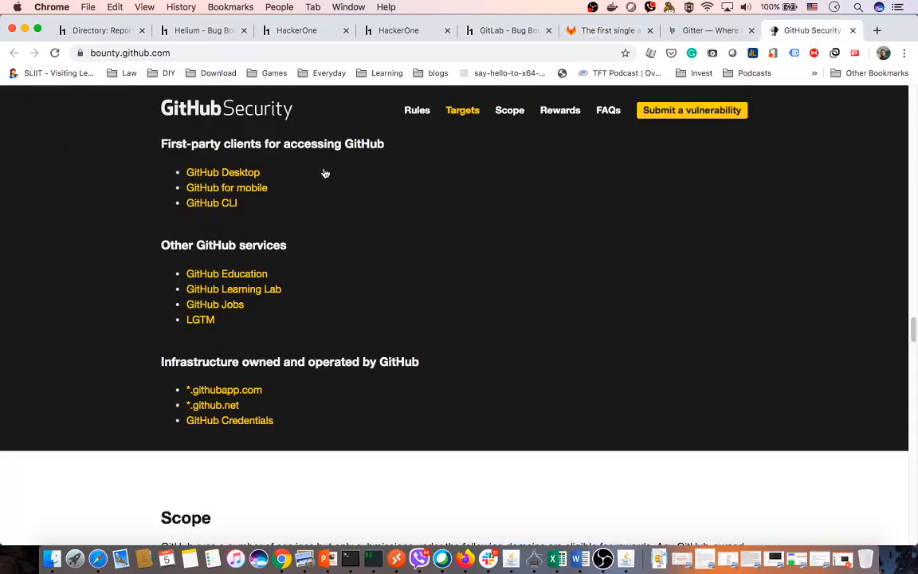
scroll(325, 173, up, 20)
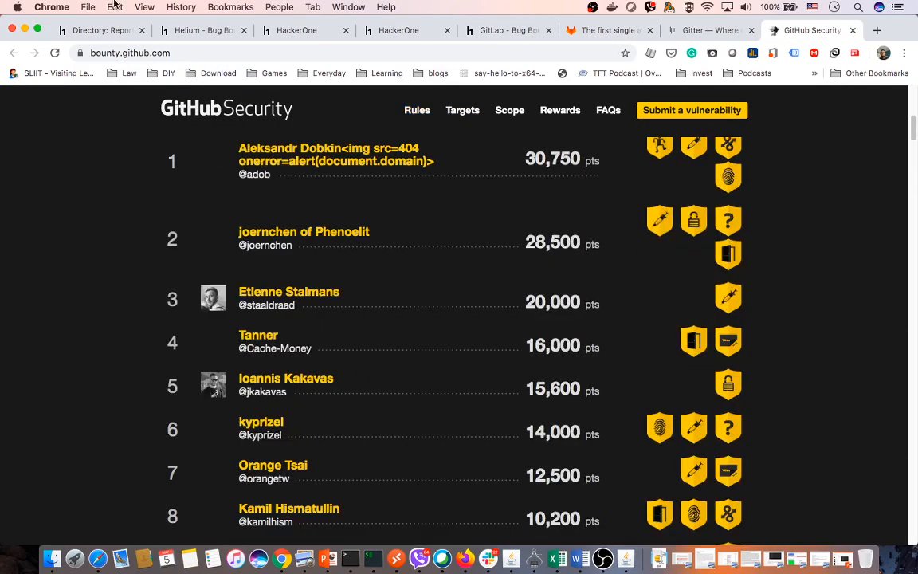
click(192, 31)
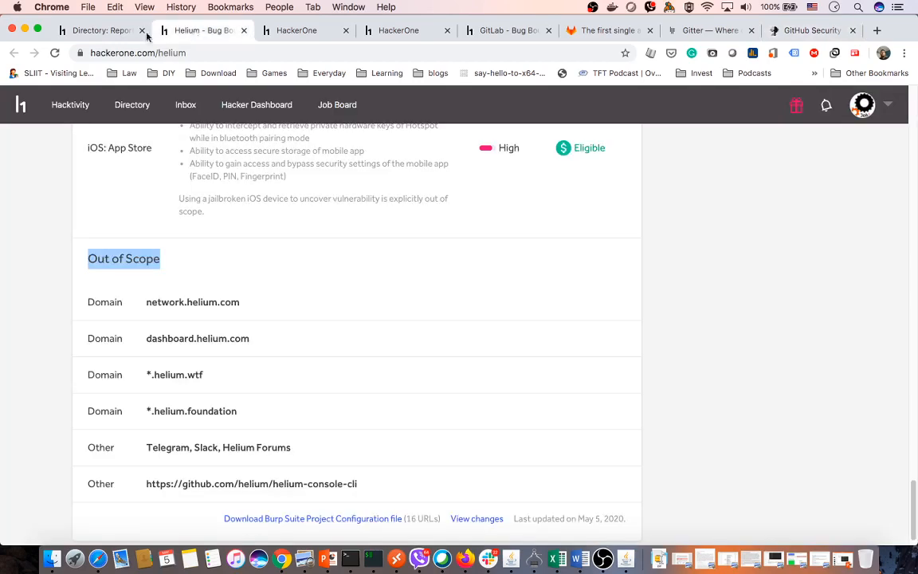
Step: Switch to Burp Suite Professional, leave the old temporary files in place, and choose to create a new project on disk
click(25, 30)
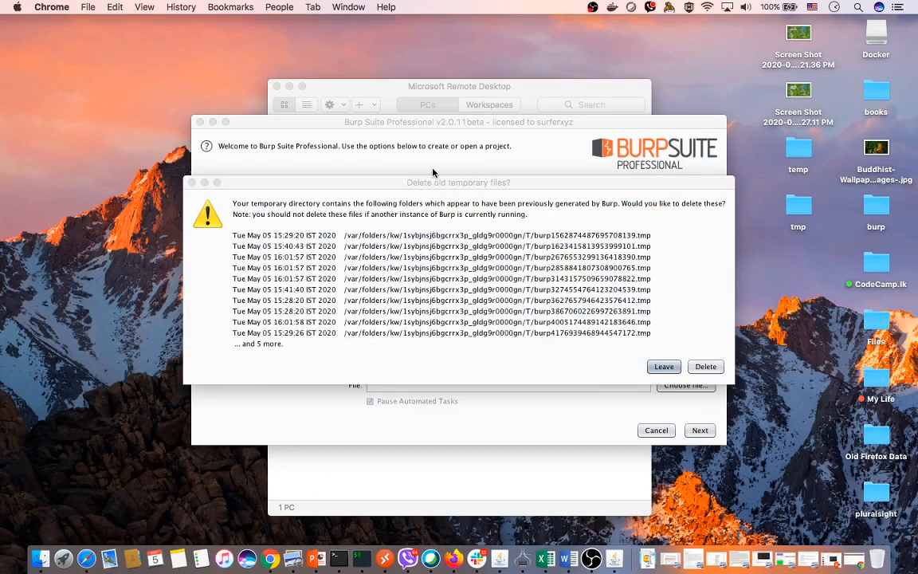
click(664, 367)
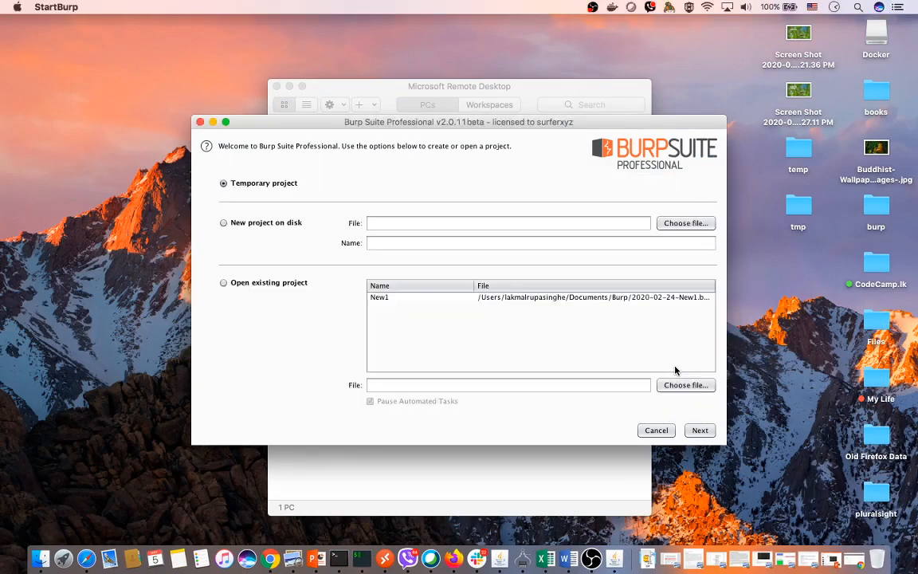
click(535, 298)
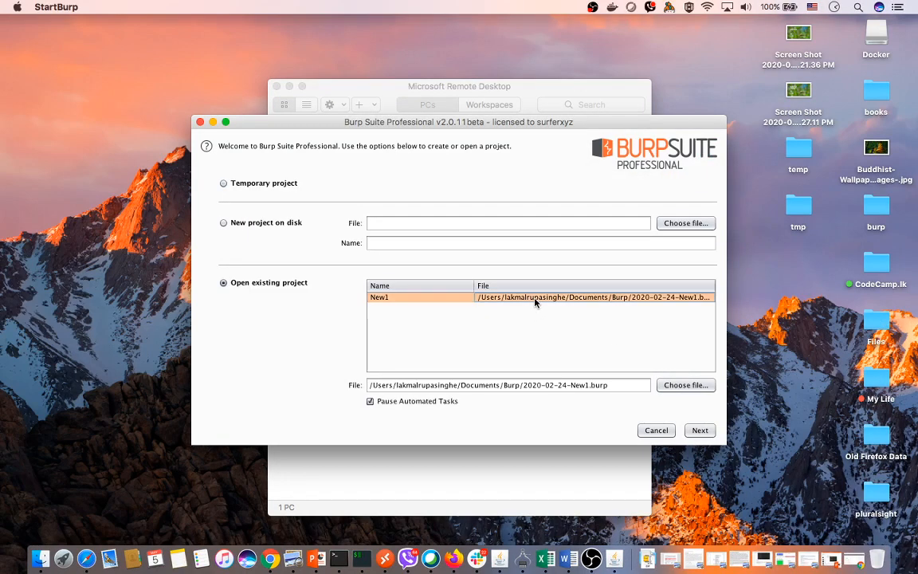
click(224, 224)
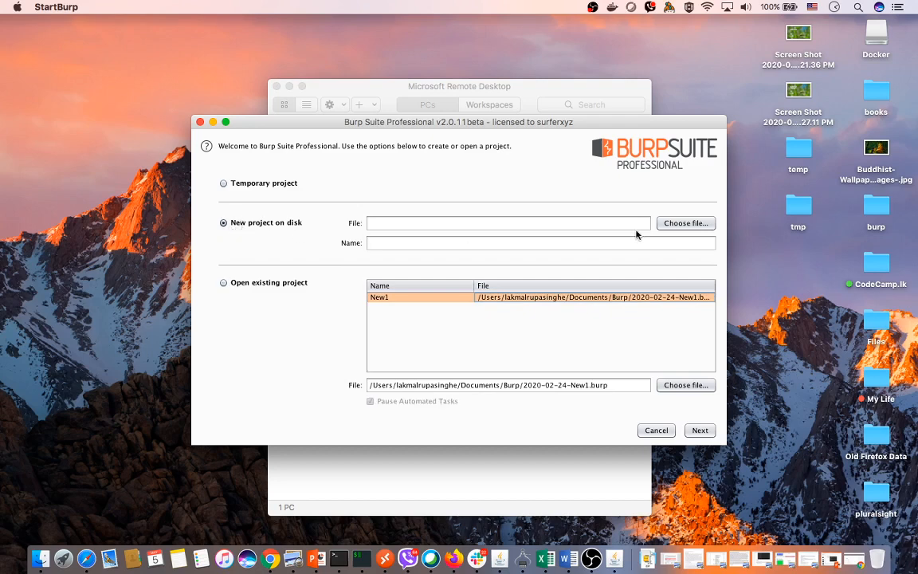
click(600, 222)
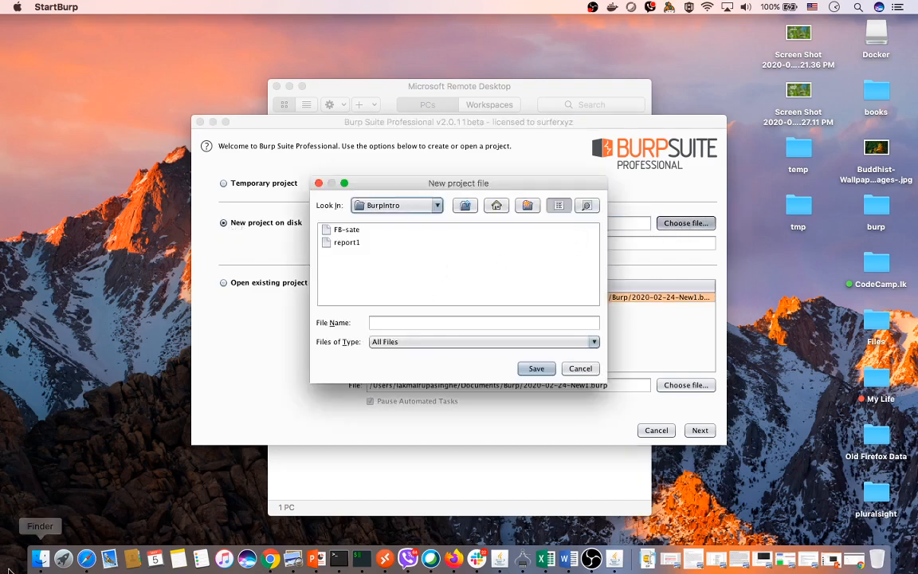
Step: Create a folder named Session 1 inside BurpIntro for the new project file and open it
click(40, 557)
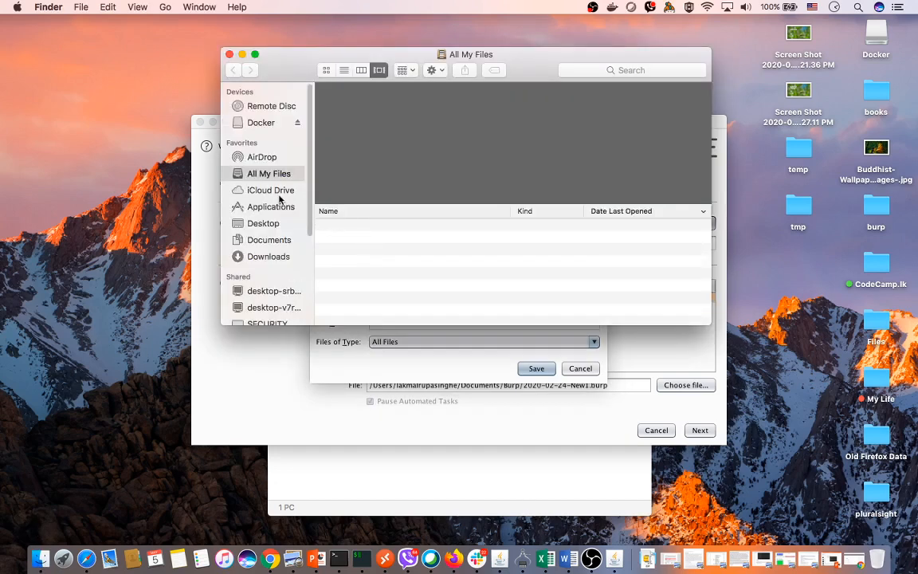
drag(357, 65, 1, 40)
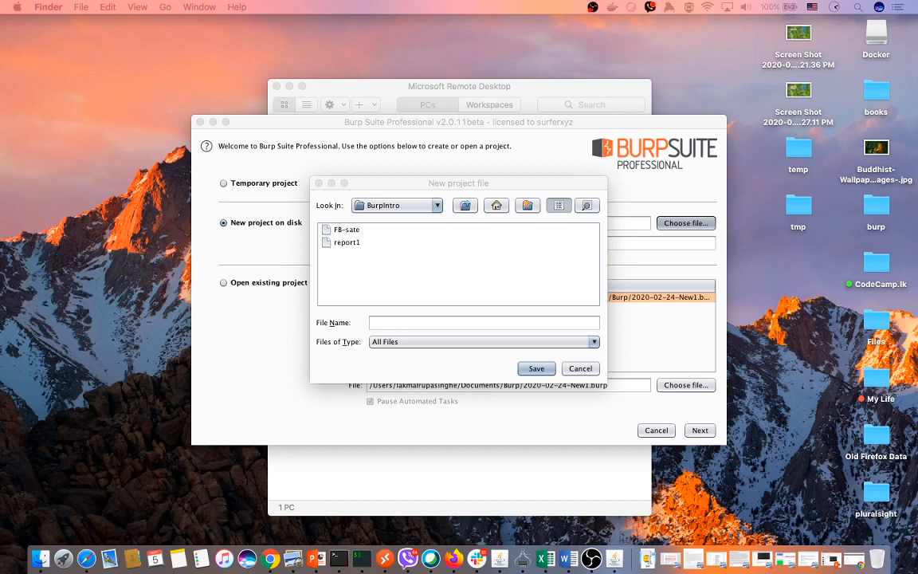
click(434, 322)
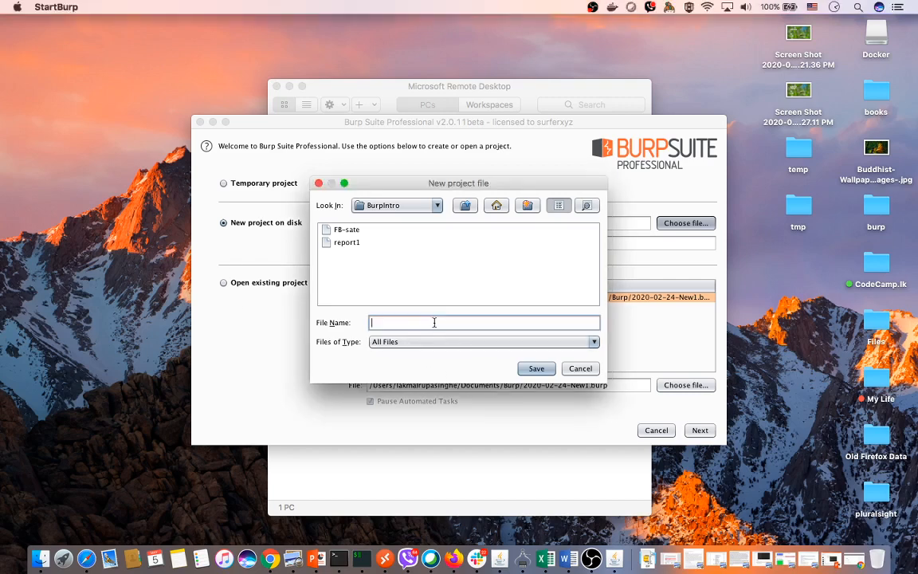
click(528, 206)
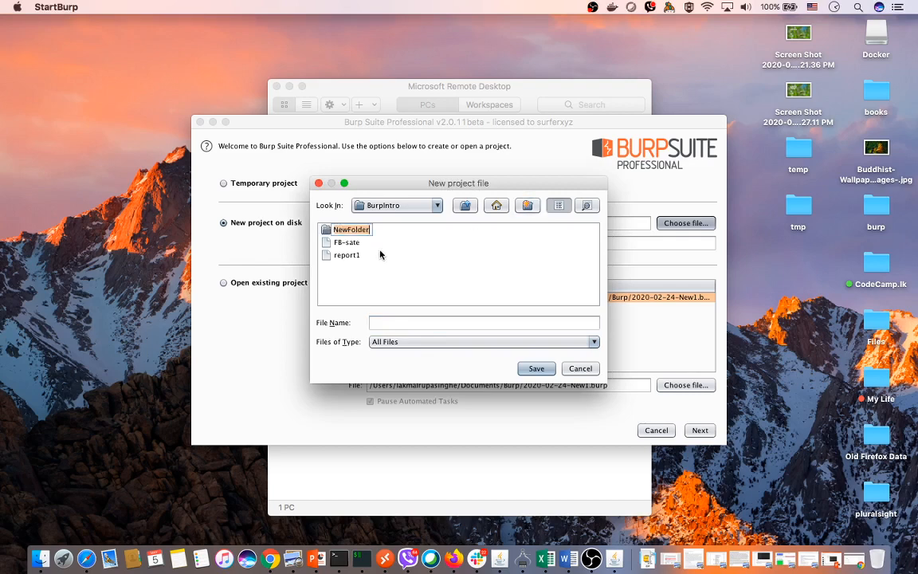
text(Session 1)
key(Return)
key(Return)
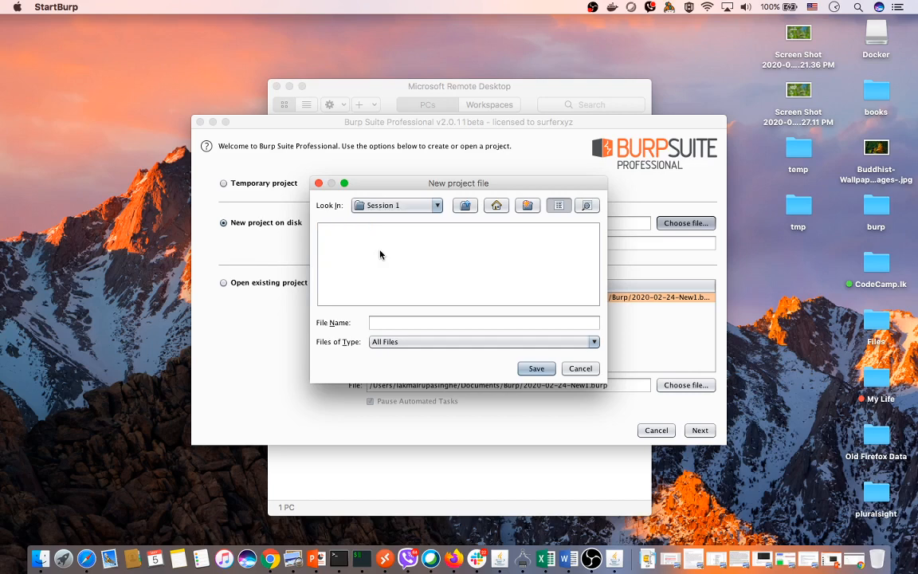
Step: Save the new project file as intro1 in the Session 1 folder, name the project Burp-Intro and continue to the configuration options
click(391, 321)
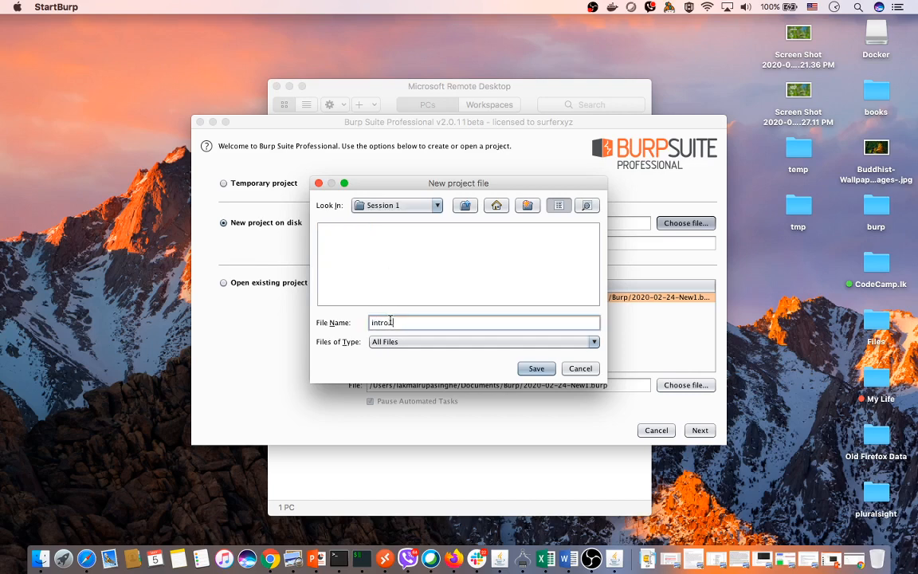
text(intro1)
key(Return)
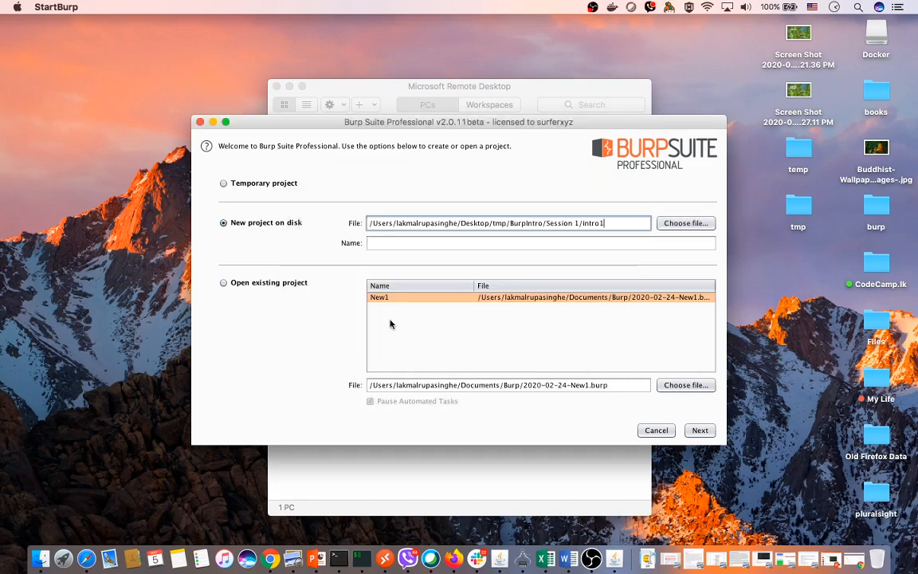
click(447, 242)
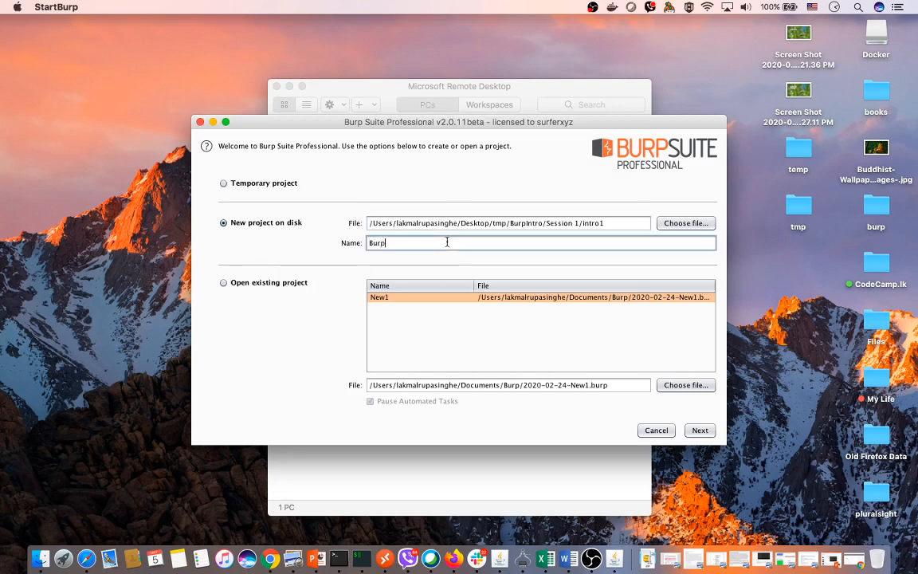
text(Burp-Intro)
click(698, 430)
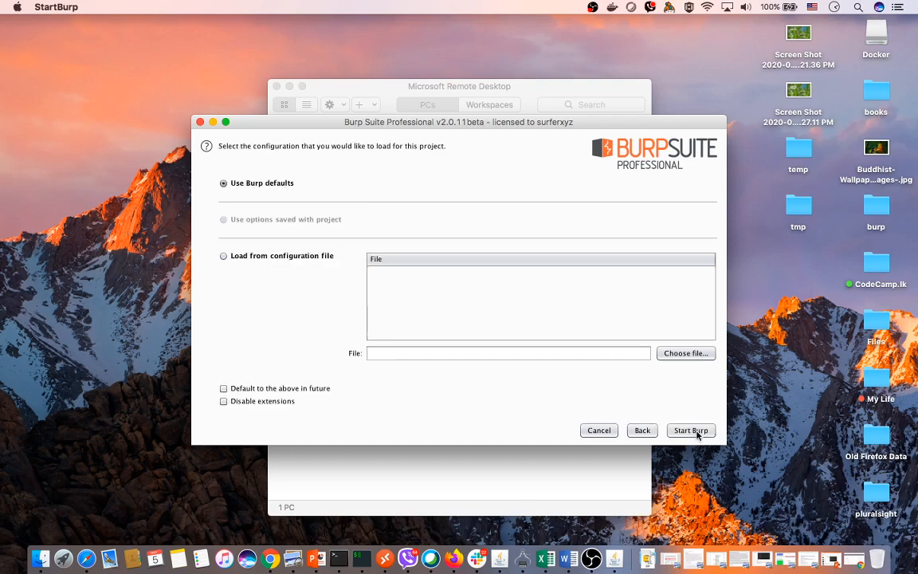
click(426, 356)
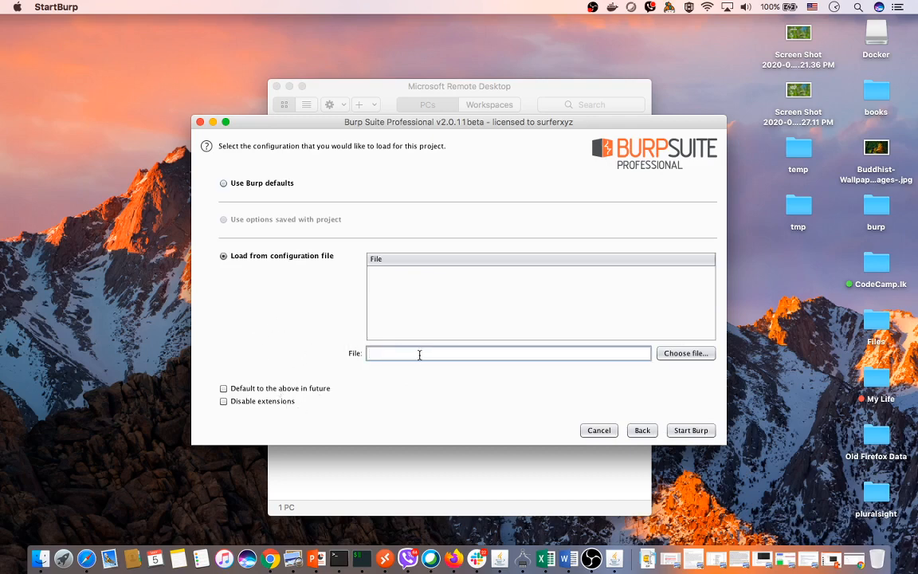
click(86, 557)
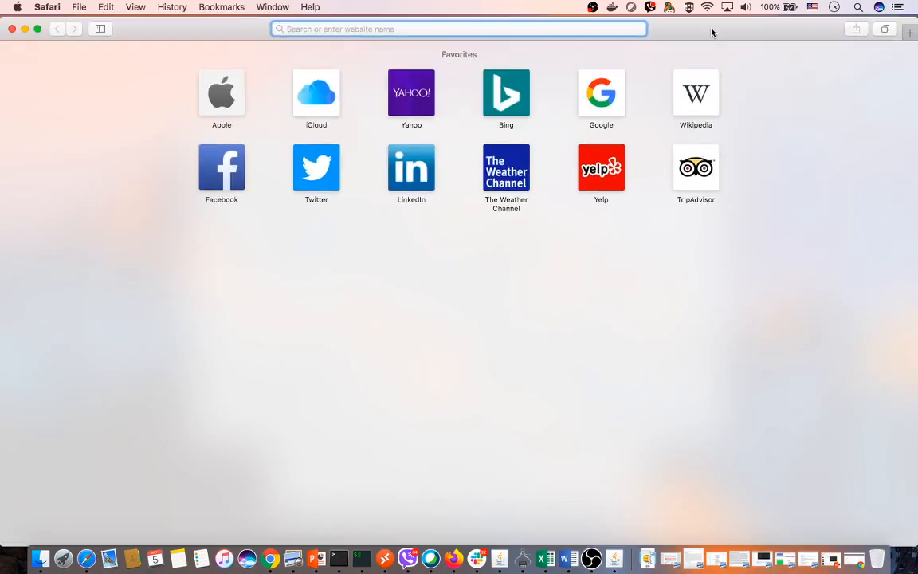
key(super+w)
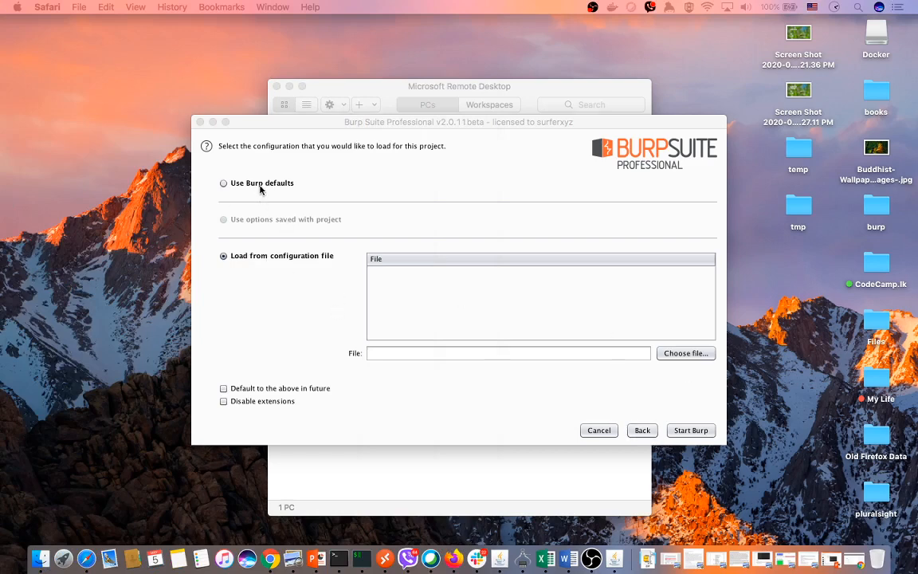
Step: Start the Burp project with the Burp defaults configuration
click(233, 183)
click(687, 431)
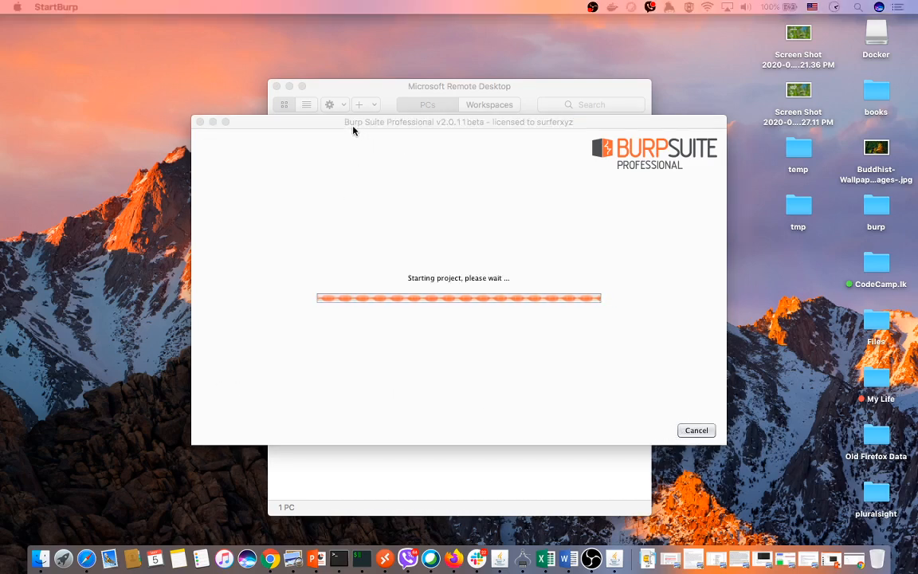
drag(353, 126, 383, 129)
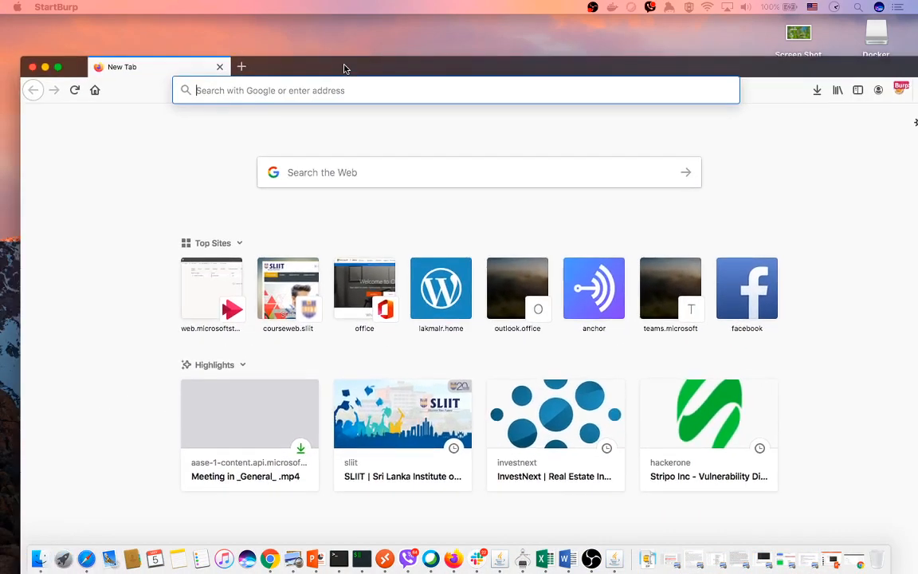
Step: Switch to Firefox and move its window up against the upper edge of the desktop
drag(344, 69, 377, 270)
drag(437, 265, 402, 25)
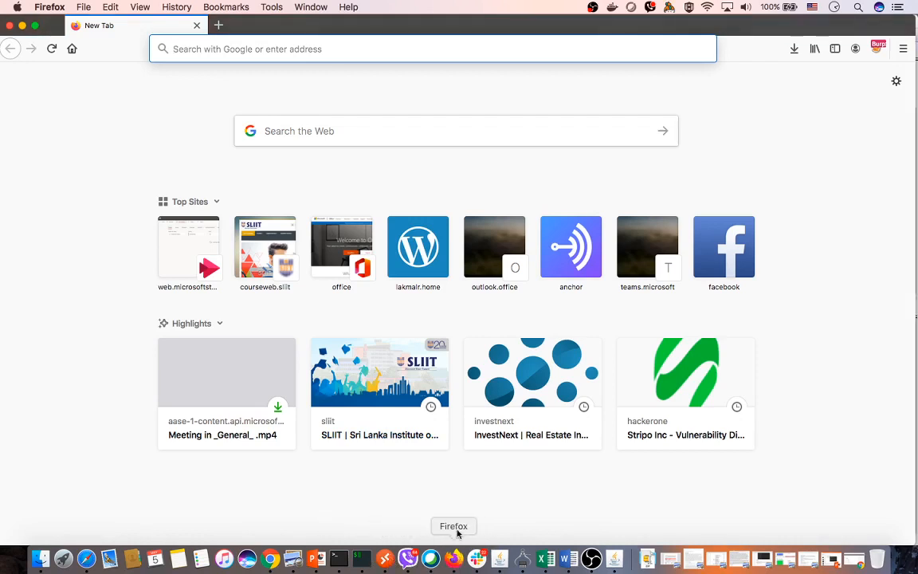
click(248, 51)
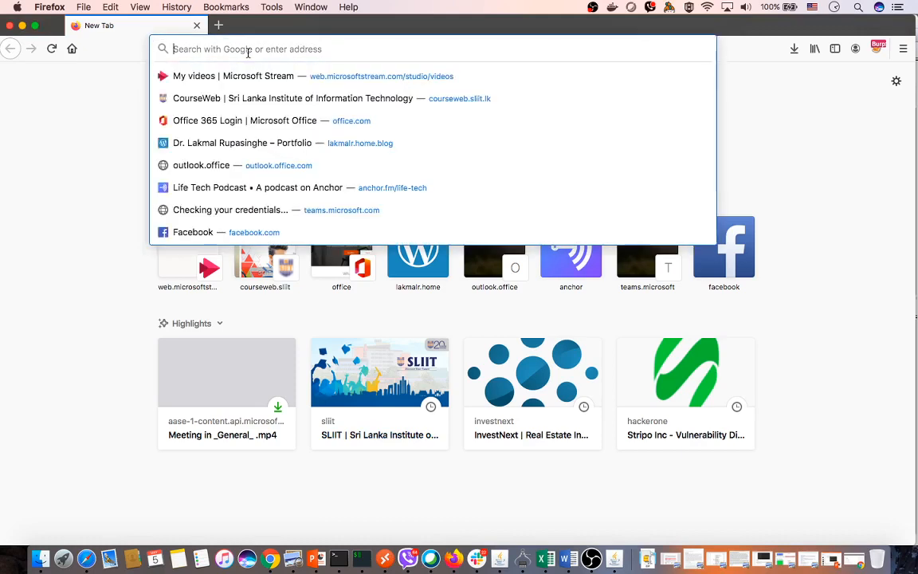
click(806, 165)
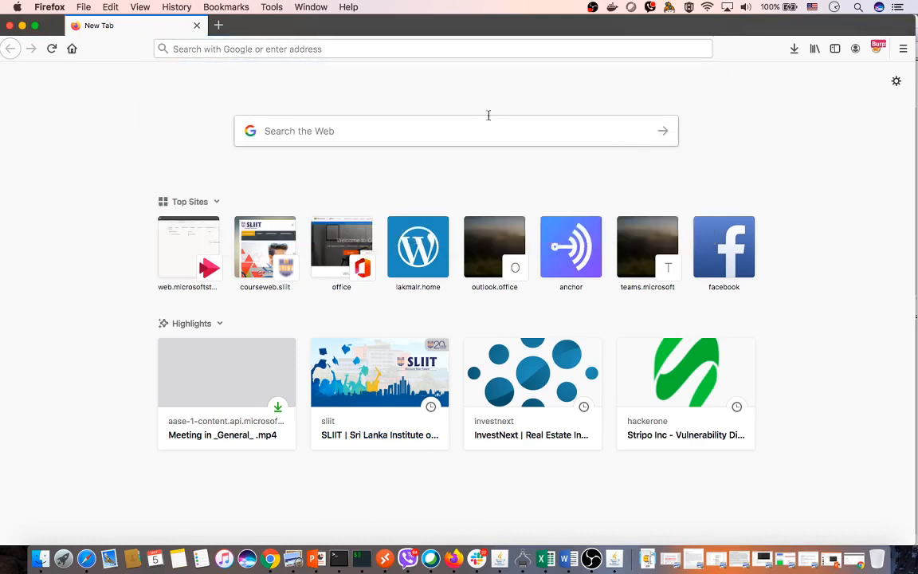
click(216, 52)
click(840, 143)
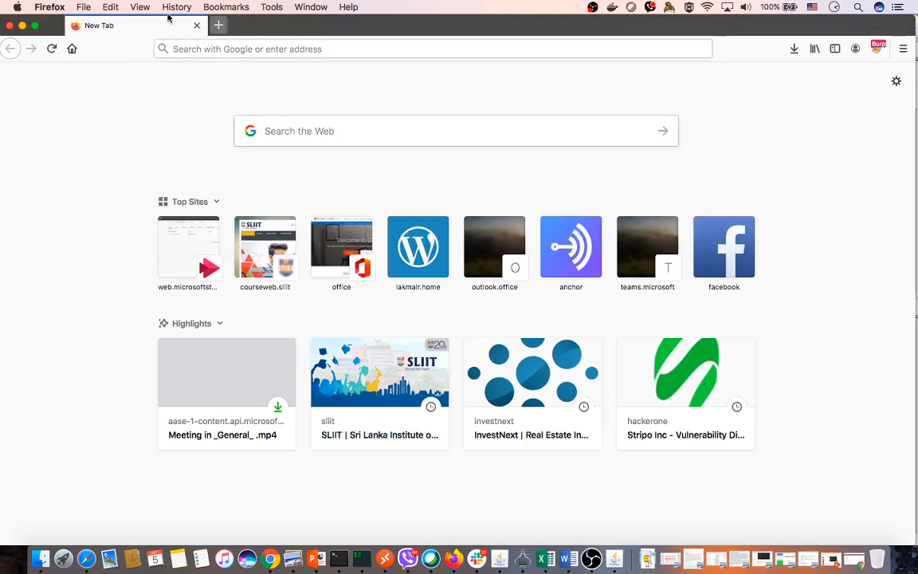
Step: Search the Firefox preferences for proxy, review the connection settings and close them without changes
click(80, 7)
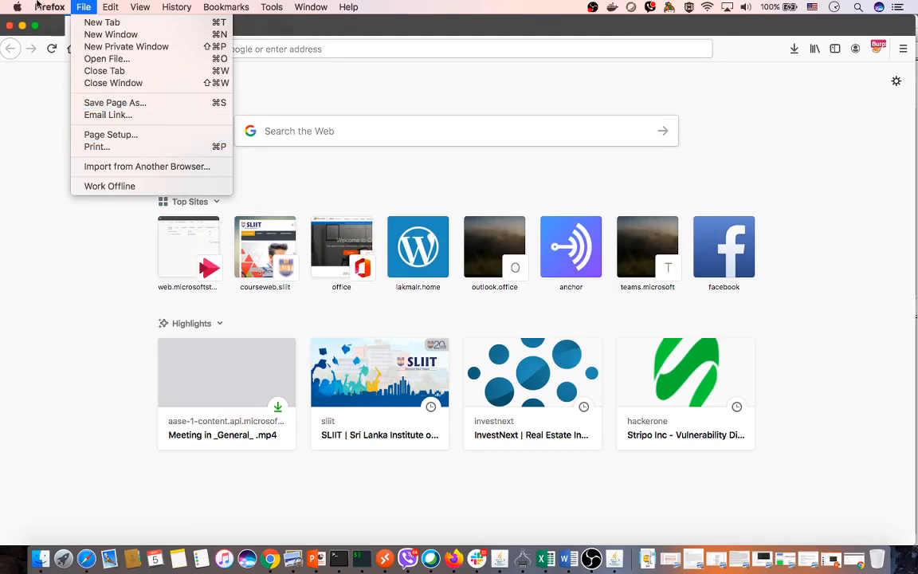
mouse_move(38, 6)
key(super+comma)
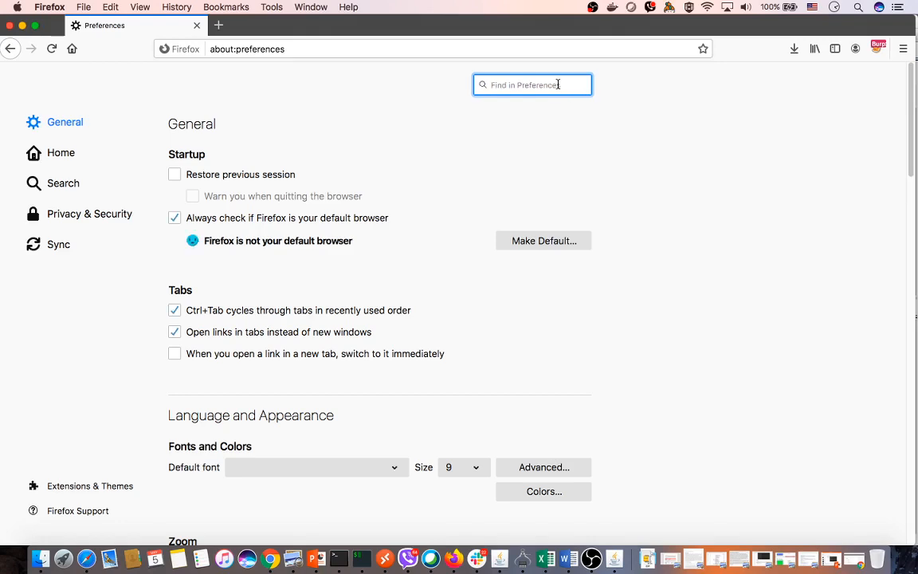
text(proxy)
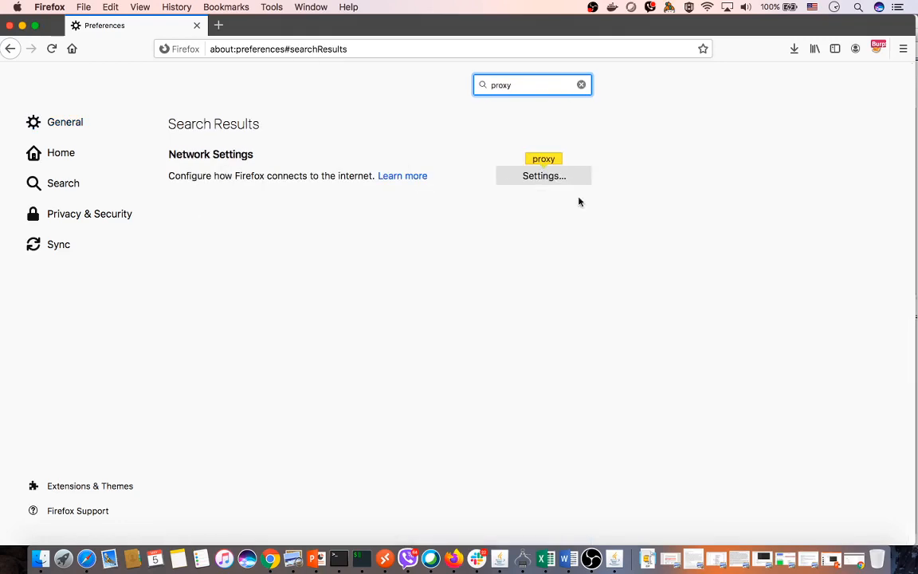
click(555, 178)
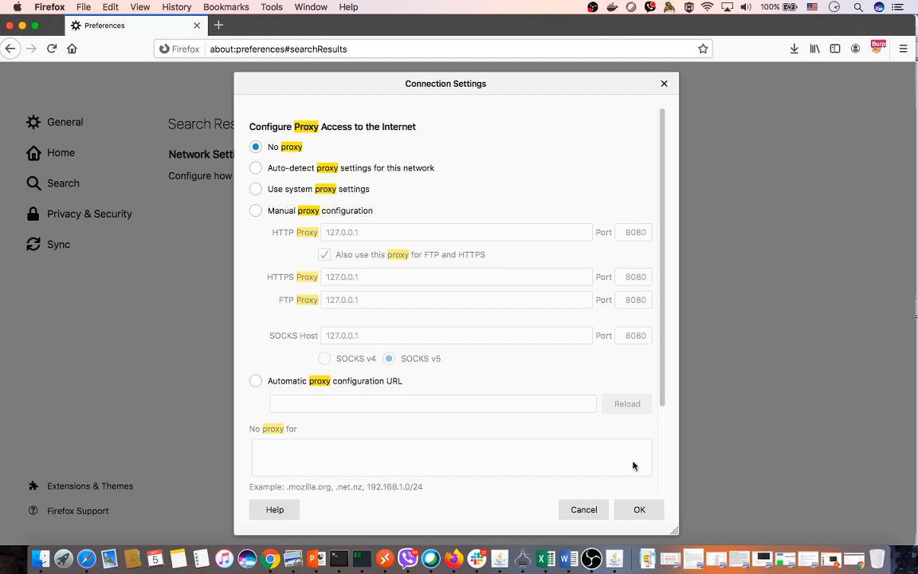
click(582, 515)
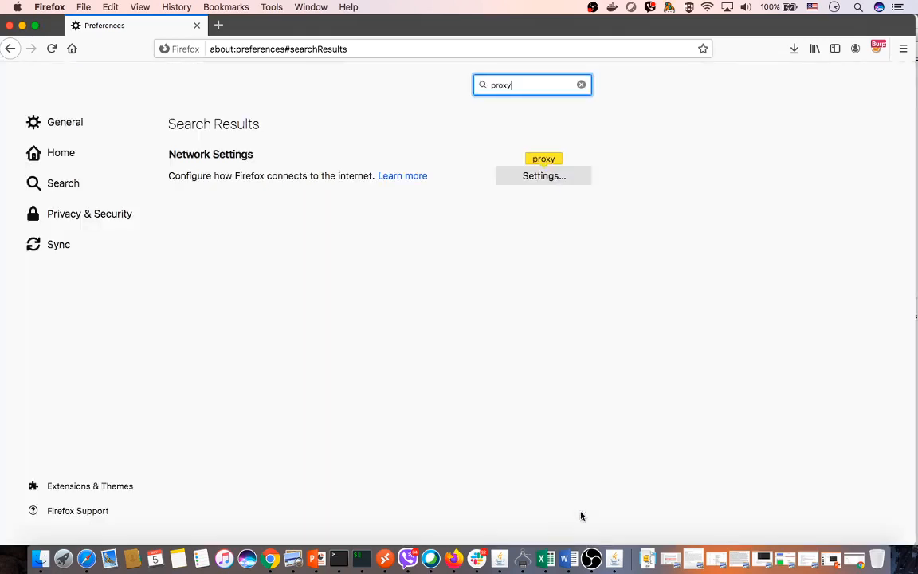
Step: Load google.com in the current Firefox tab
click(386, 53)
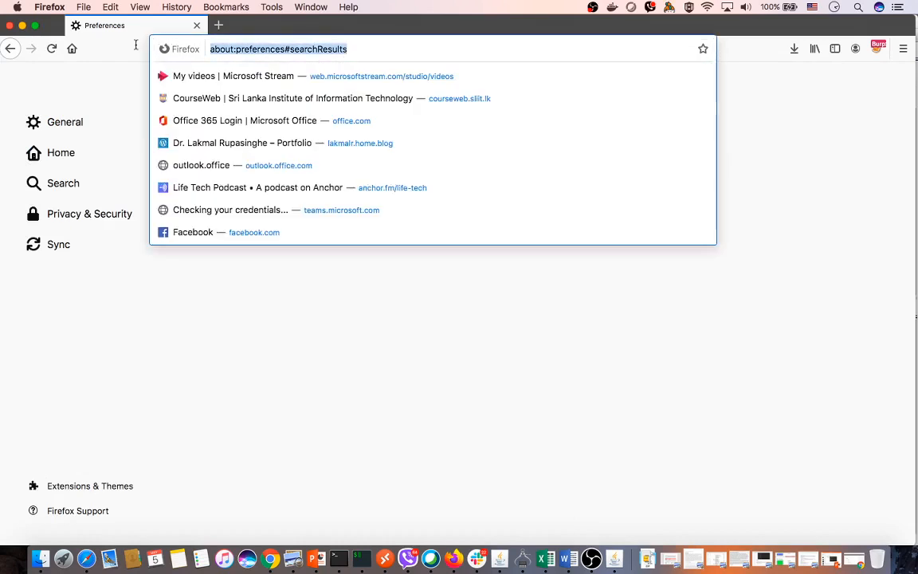
text(google.com/)
key(Return)
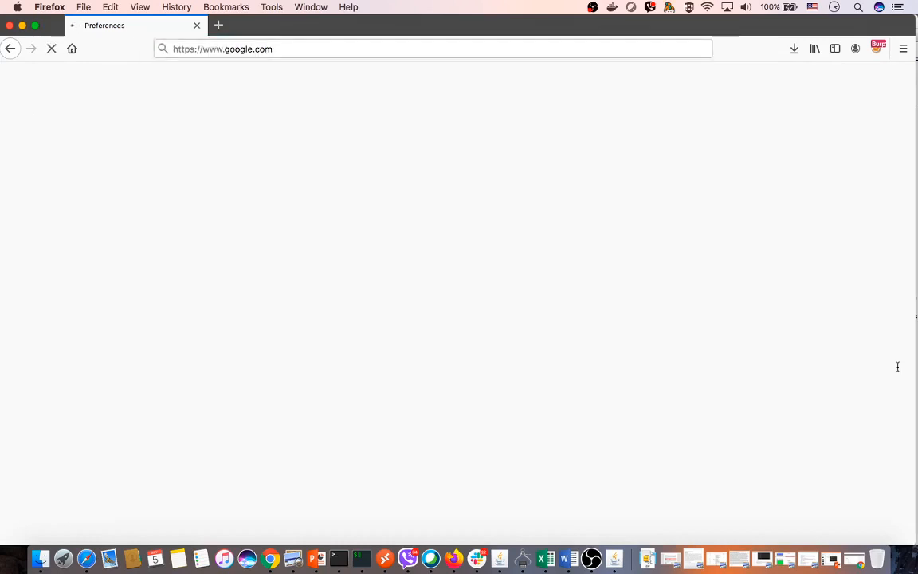
Step: Switch to Burp Suite and turn off the proxy's request interception
click(615, 558)
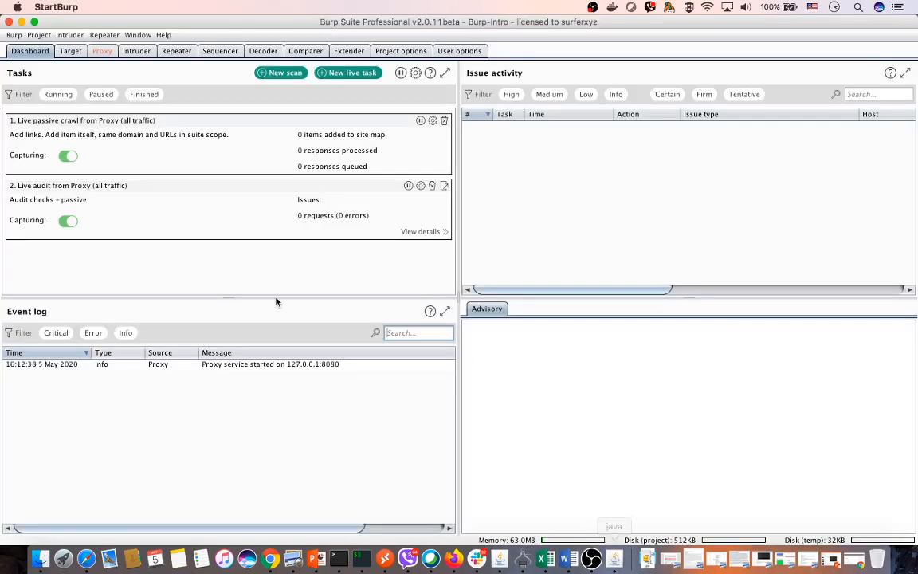
click(22, 21)
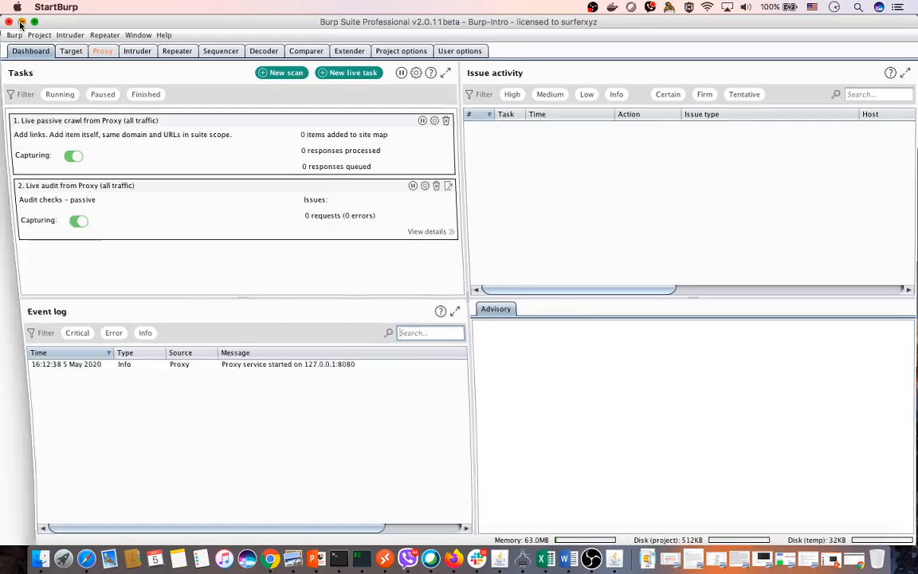
click(338, 50)
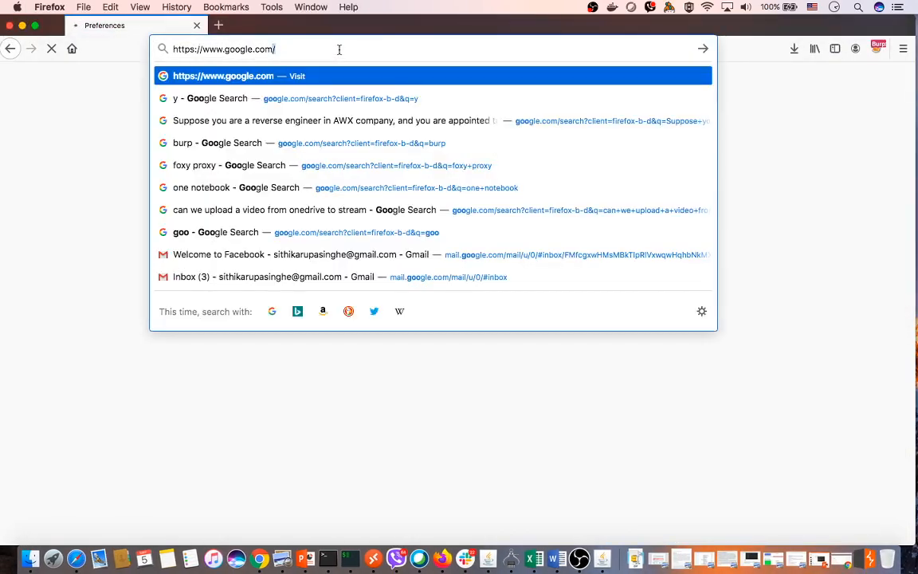
click(603, 557)
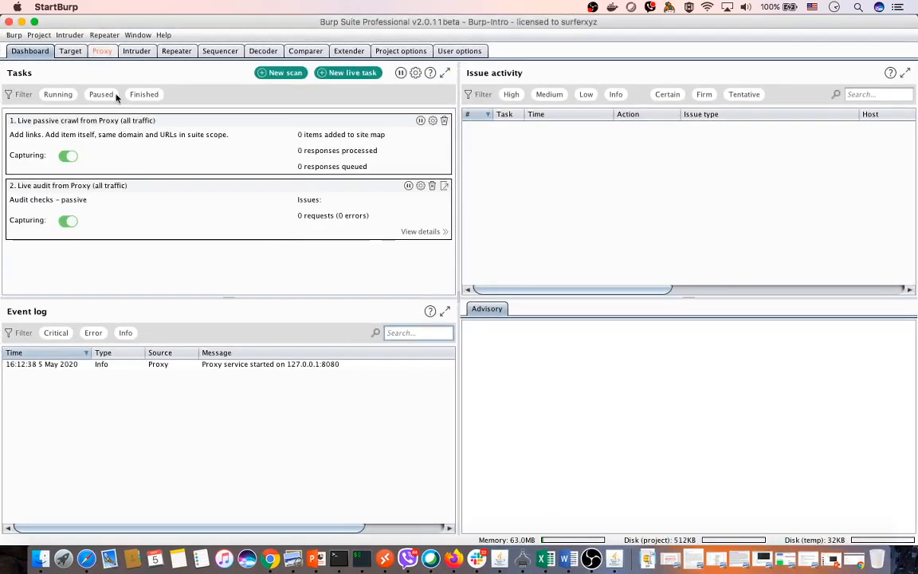
click(102, 50)
click(180, 106)
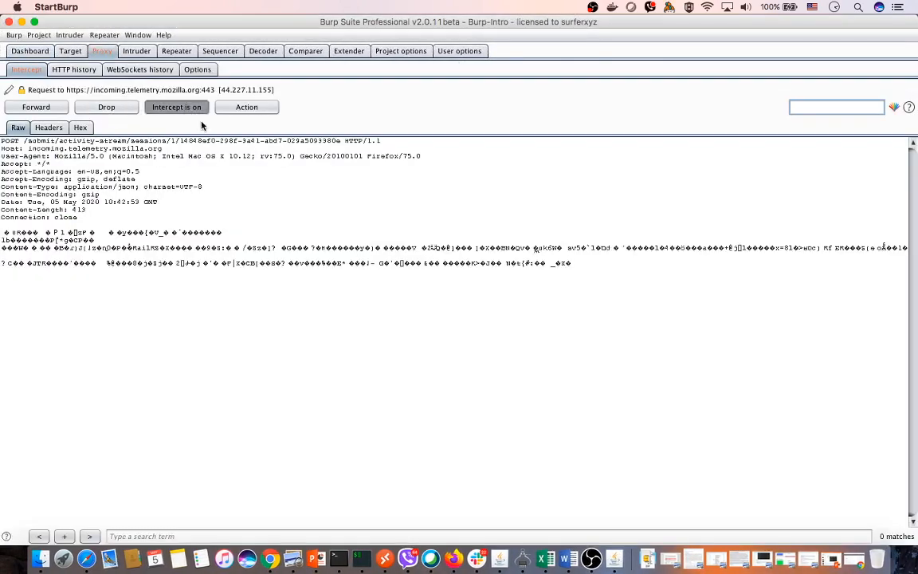
Step: Return to the Google page in Firefox and show the FoxyProxy extension's proxy choices
click(21, 25)
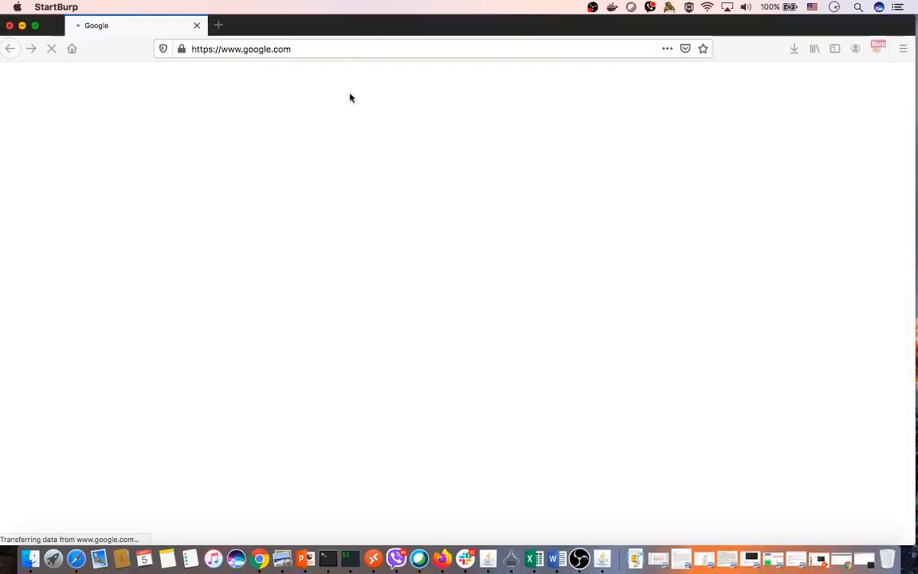
click(360, 255)
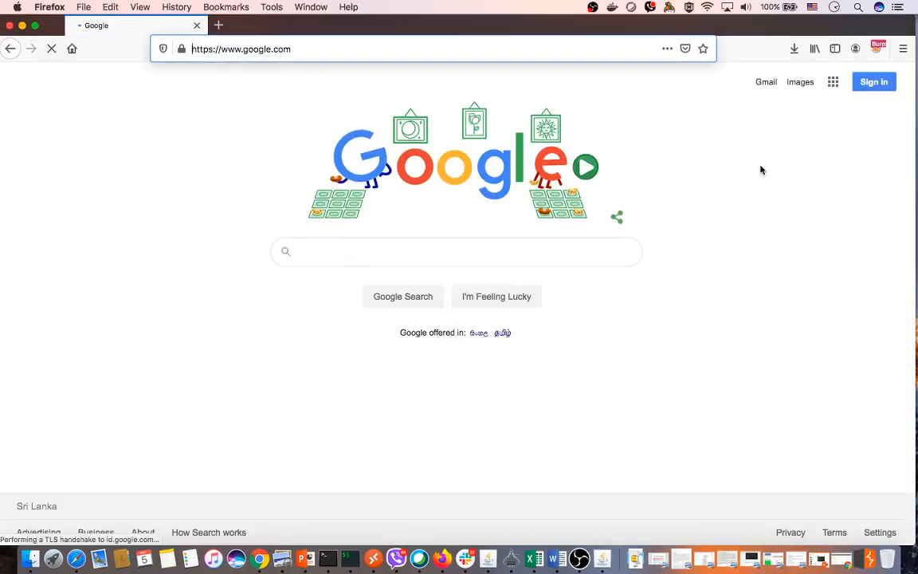
click(878, 50)
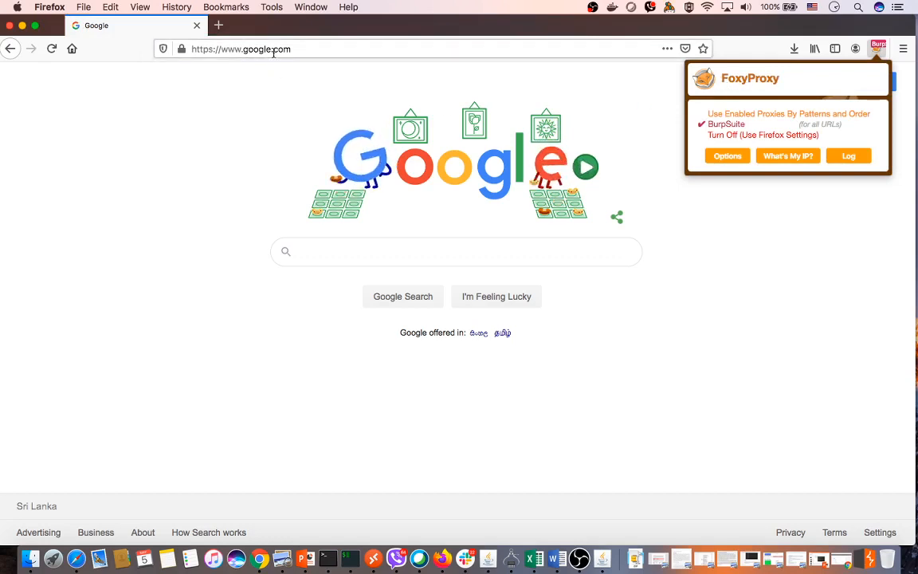
Step: Search Google for "foxyproxy firefox extension" and open the FoxyProxy Standard add-on result
click(318, 249)
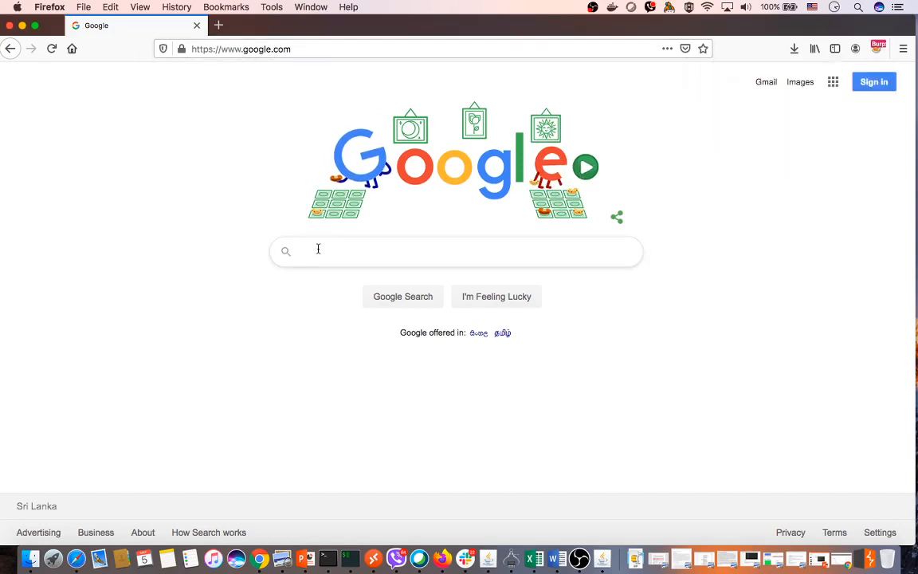
text(foxy)
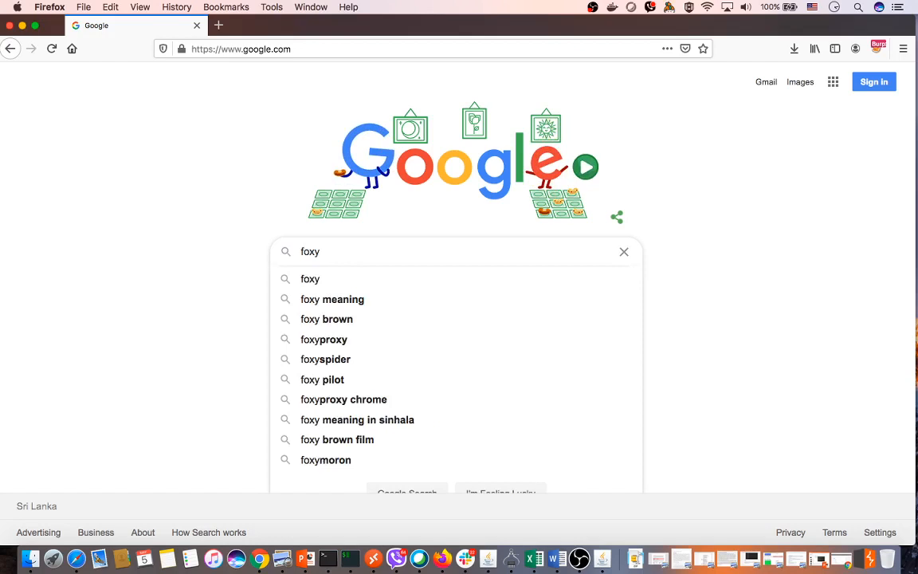
text(proxy)
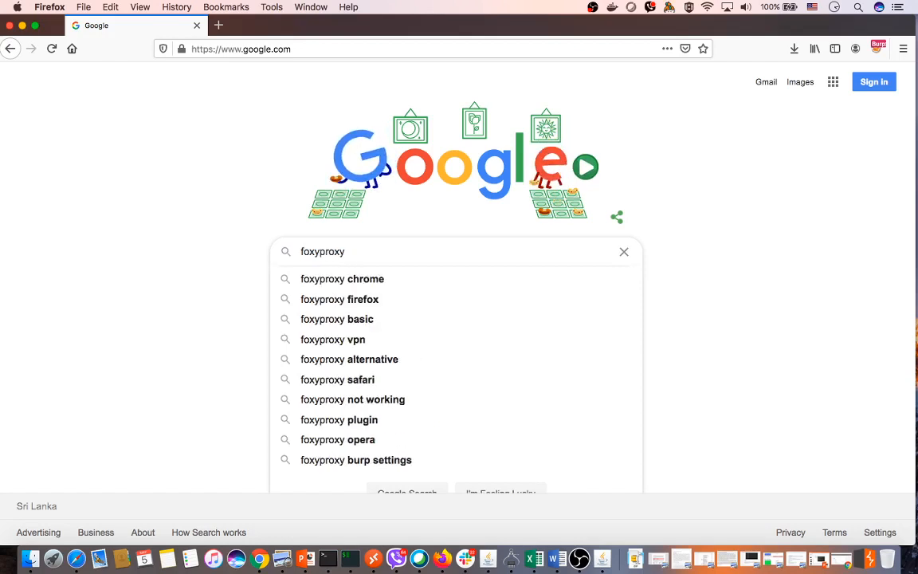
key(Down)
key(Down)
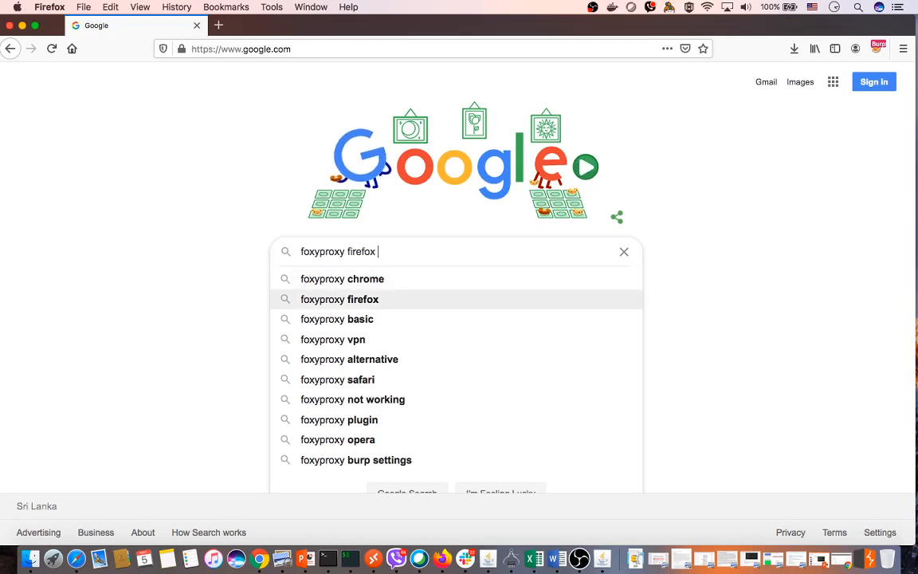
key(Down)
key(Return)
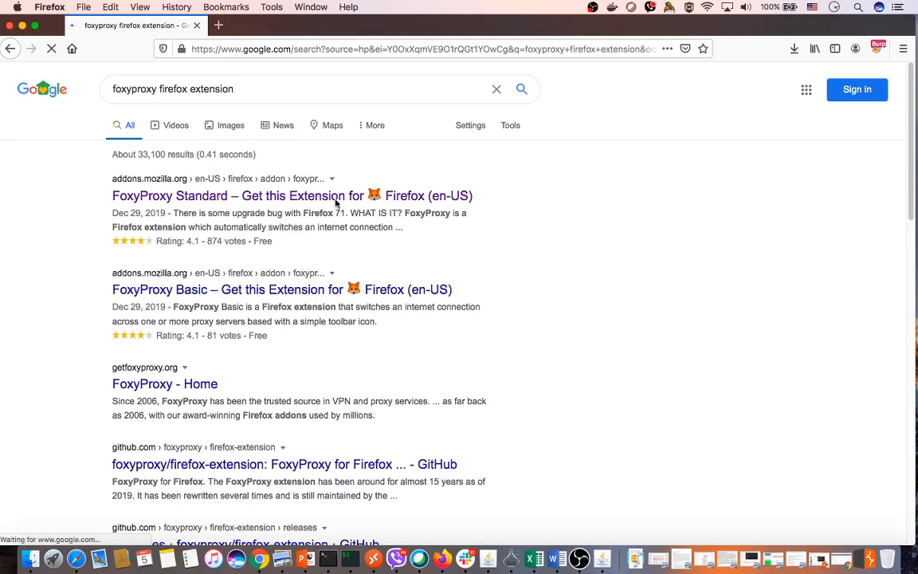
click(160, 204)
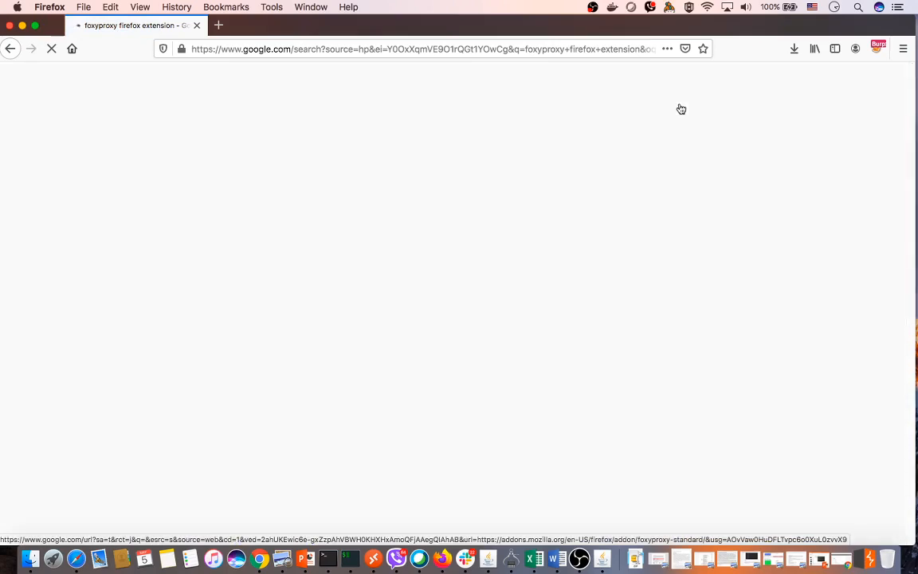
Step: Replace the add-on tab with a new blank tab and check the FoxyProxy extension's proxy choices
click(218, 24)
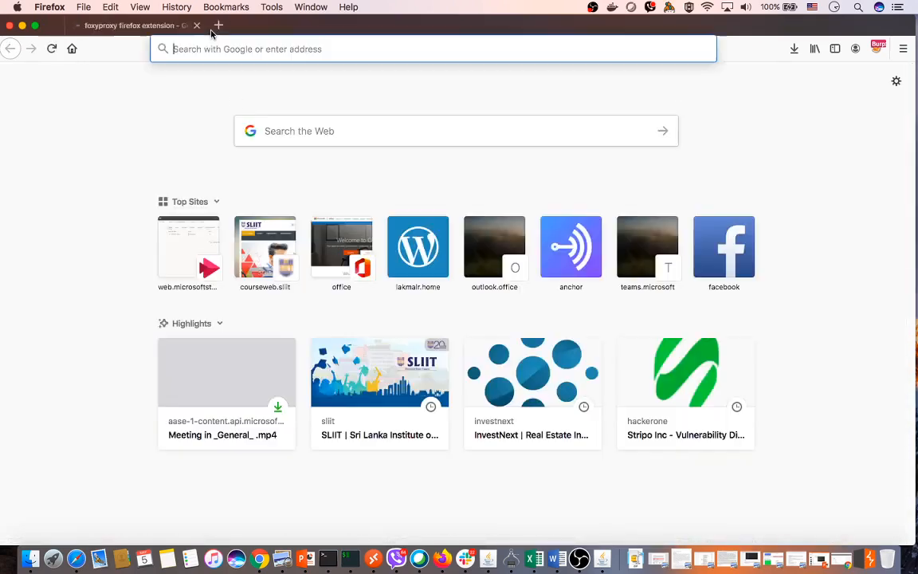
click(195, 26)
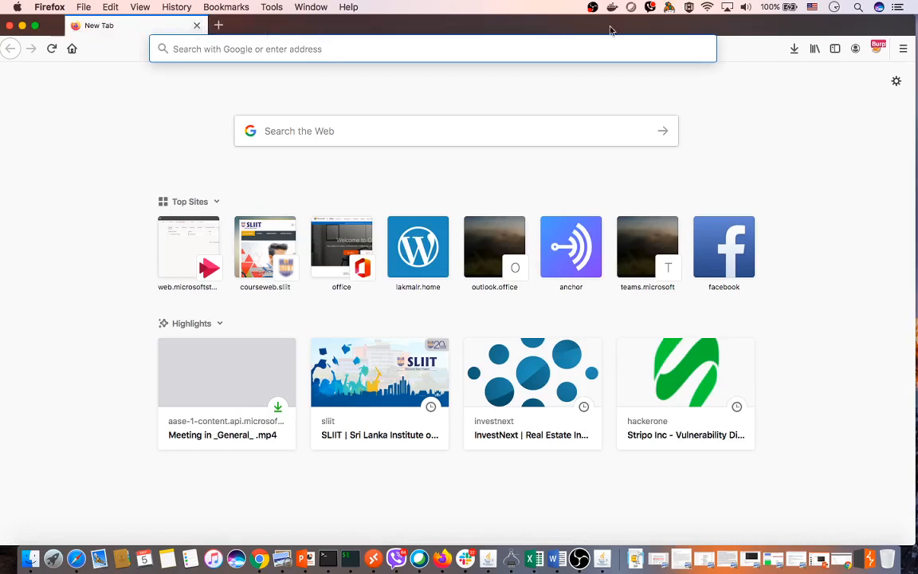
click(878, 48)
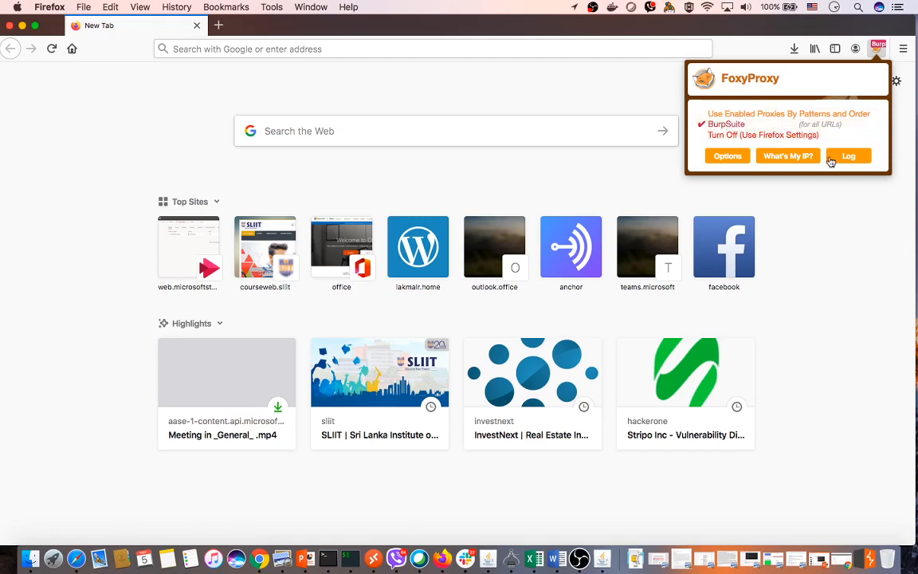
click(821, 238)
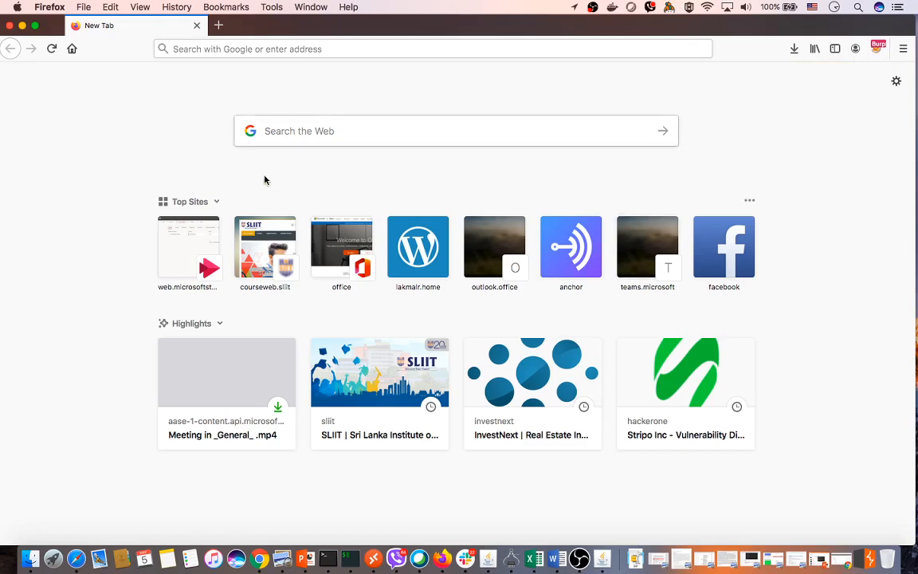
Step: Load google.com in the new blank tab to send traffic through Burp
click(338, 49)
text(google.com/)
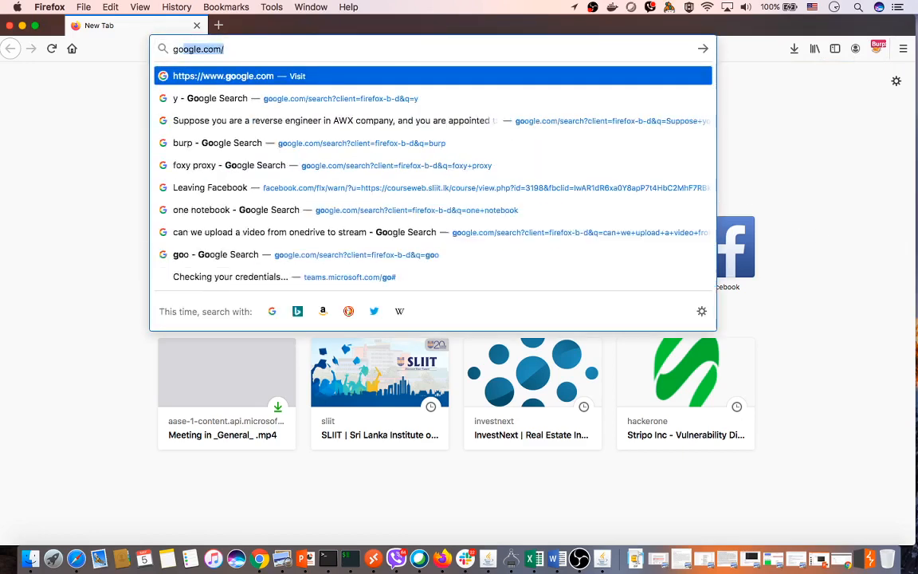
key(Return)
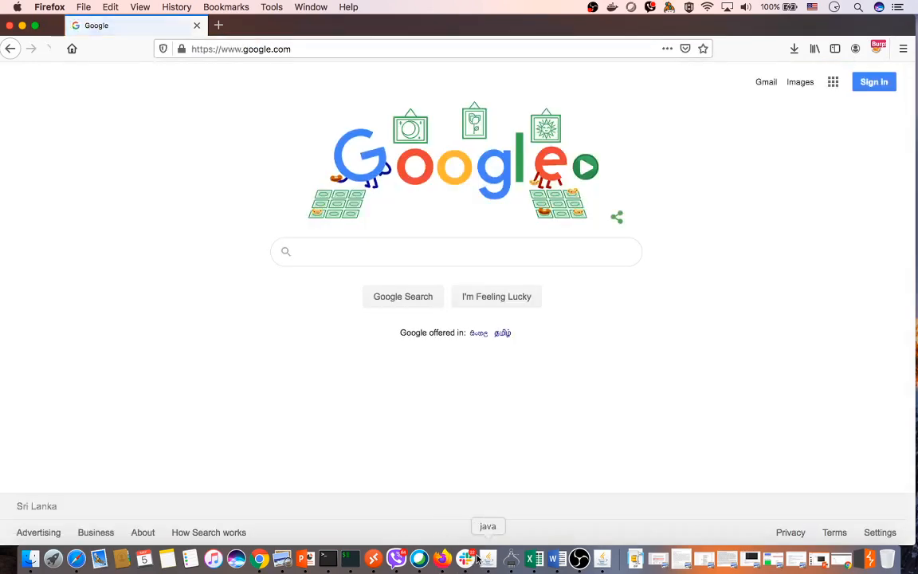
Step: Examine the live tasks, issue activity and event log on Burp Suite's dashboard and return to Firefox
click(602, 560)
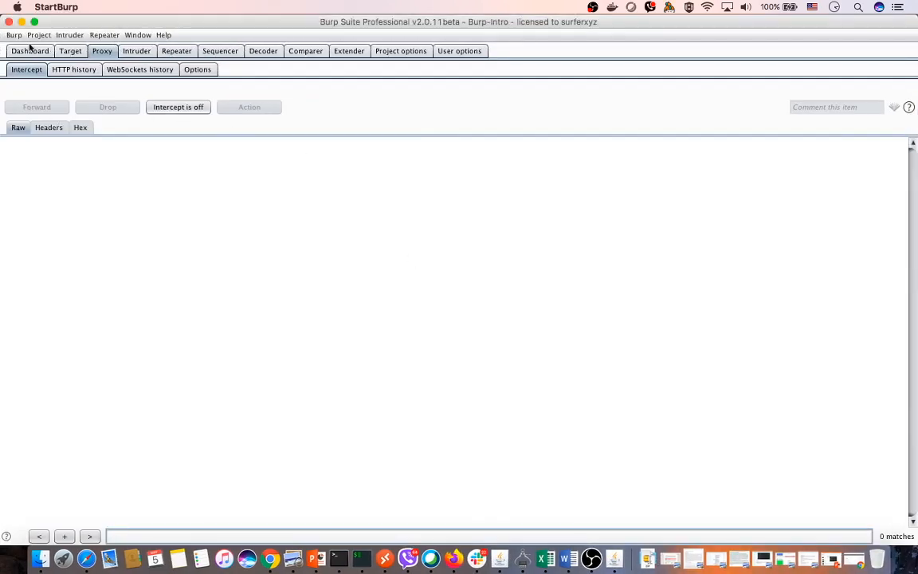
click(28, 53)
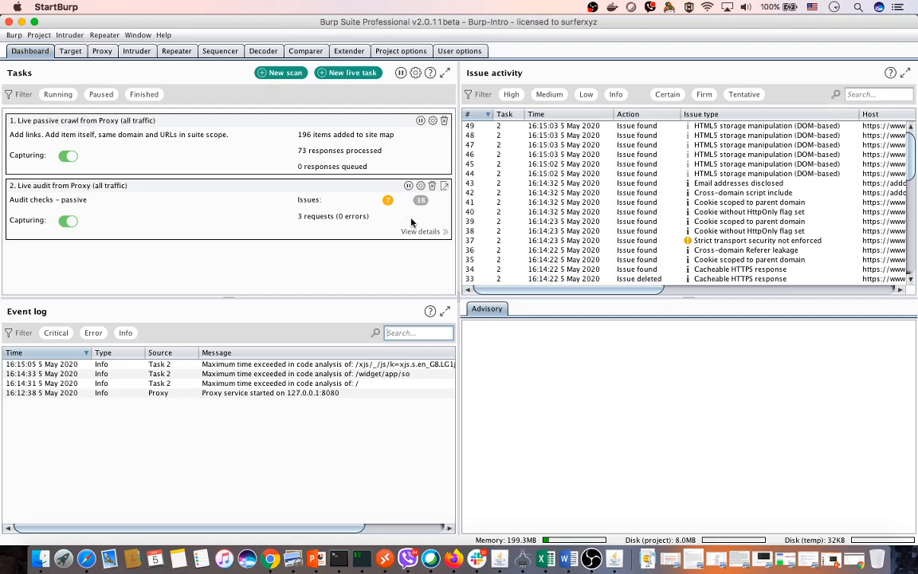
key(super+Tab)
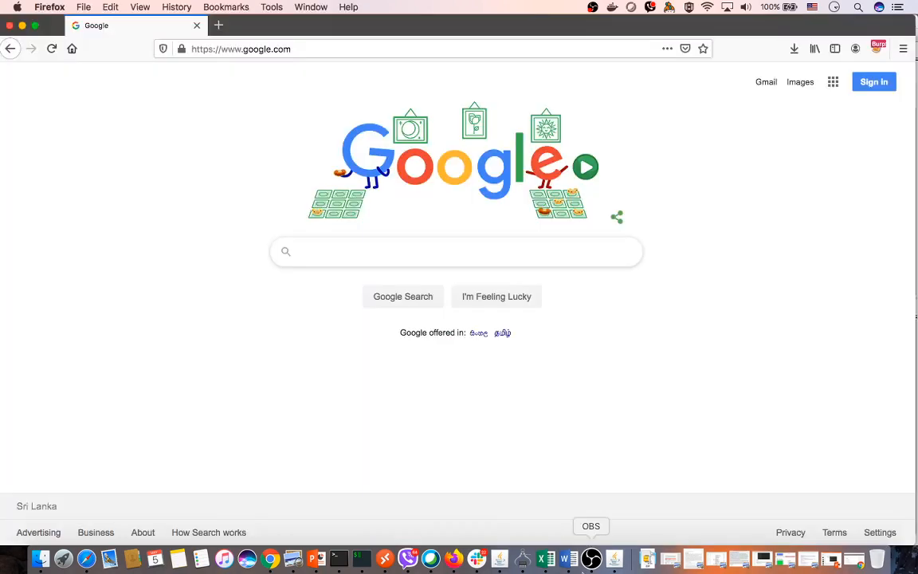
click(358, 250)
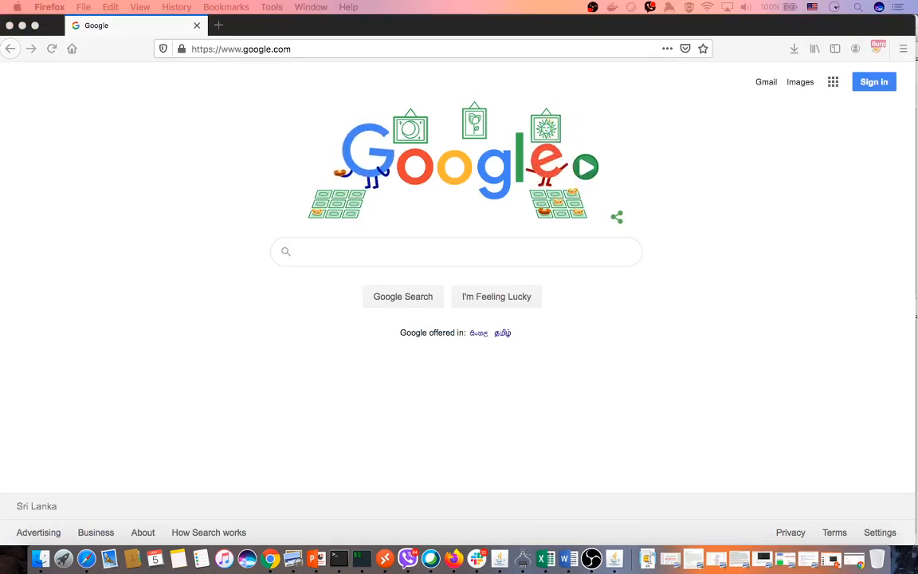
Step: Dismiss the chat notification and search Google for "burp suite certificate issue"
click(391, 254)
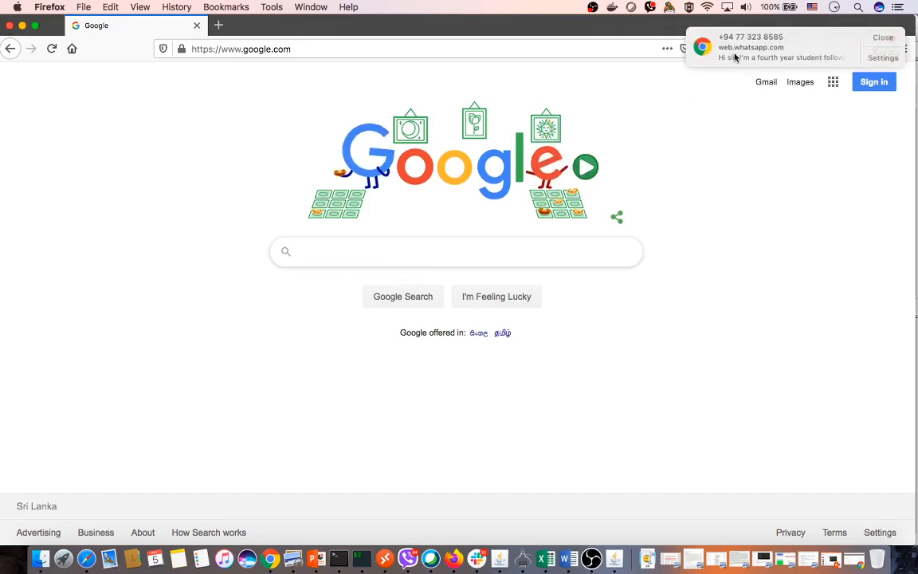
click(883, 37)
key(super+r)
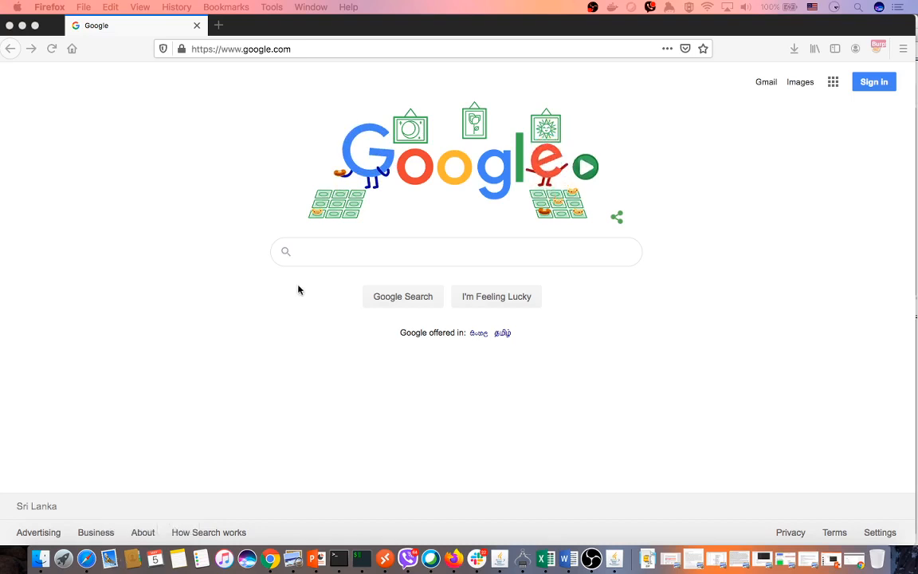
mouse_move(770, 56)
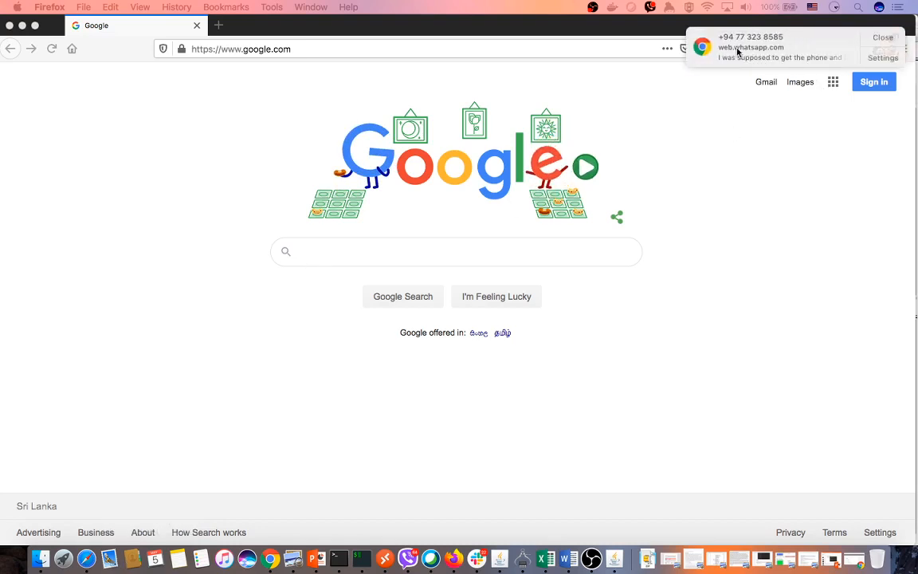
click(335, 255)
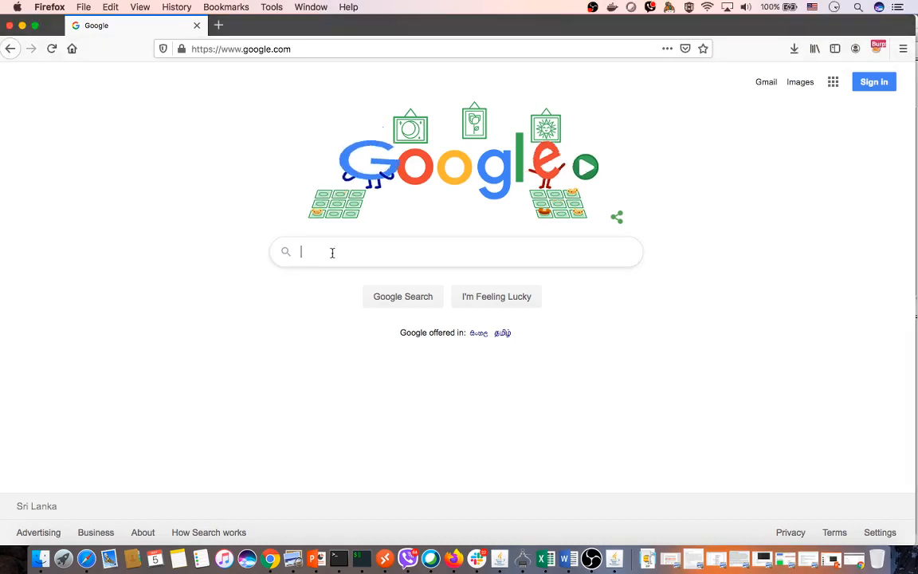
text(burp s)
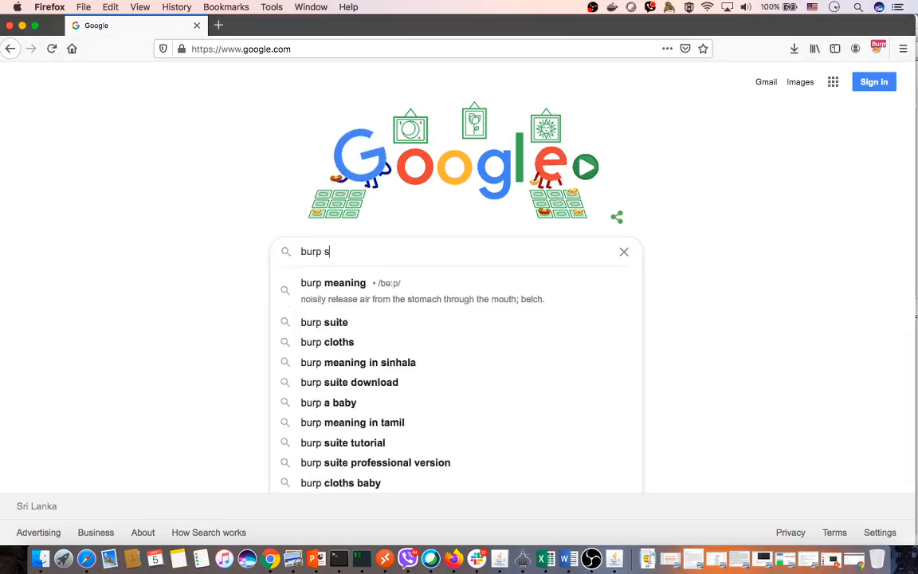
text(uite certi)
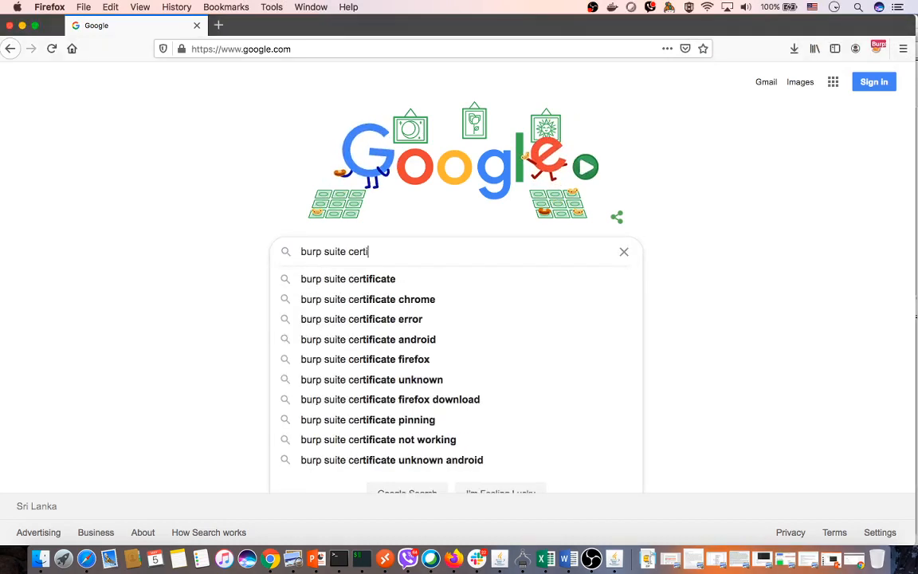
text(ficate issue)
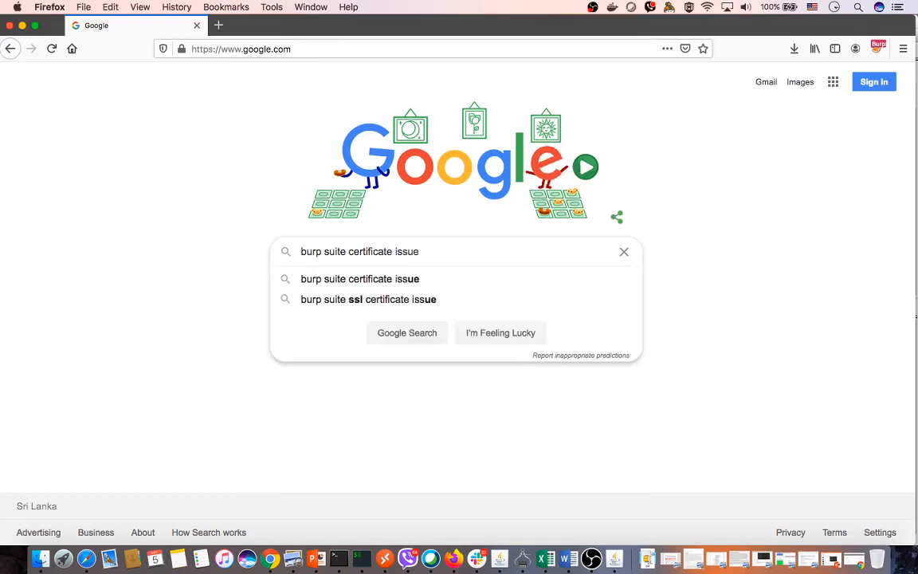
key(Return)
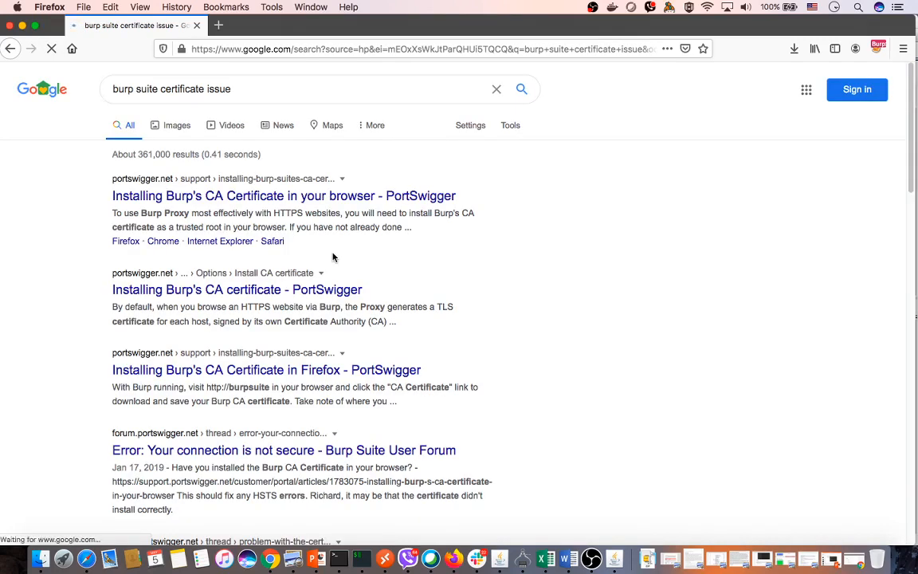
Step: Open PortSwigger's "Installing Burp's CA Certificate in your browser" result in a new tab and look over its browser and mobile device guides
super+click(247, 198)
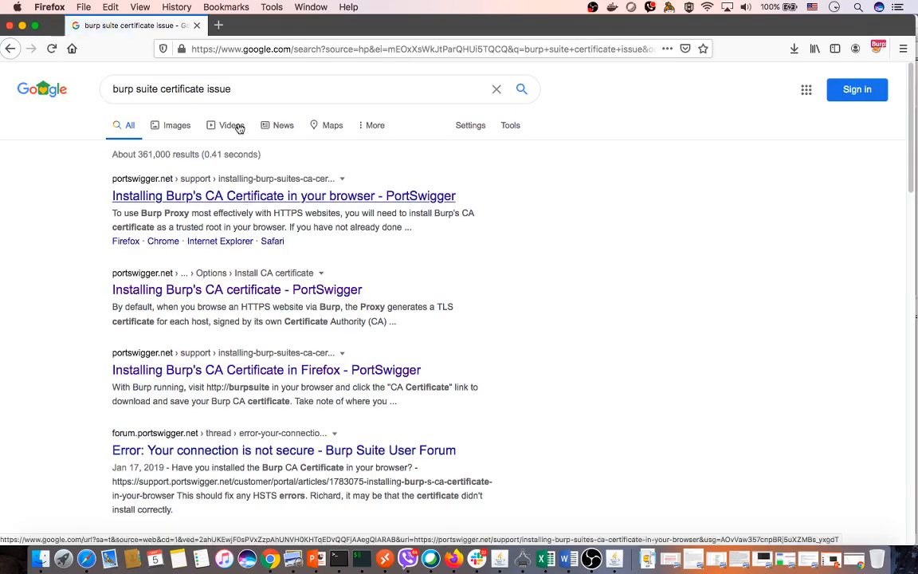
click(227, 29)
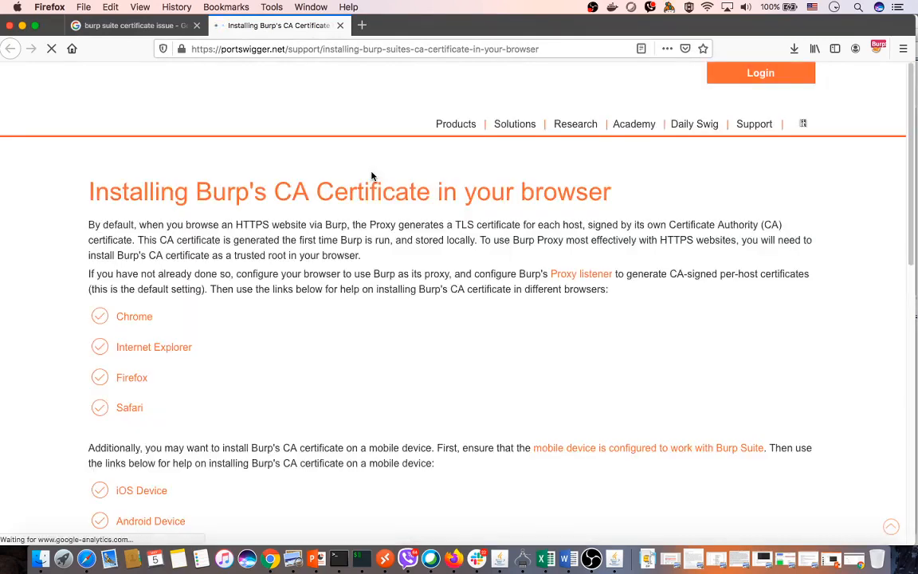
scroll(537, 321, down, 3)
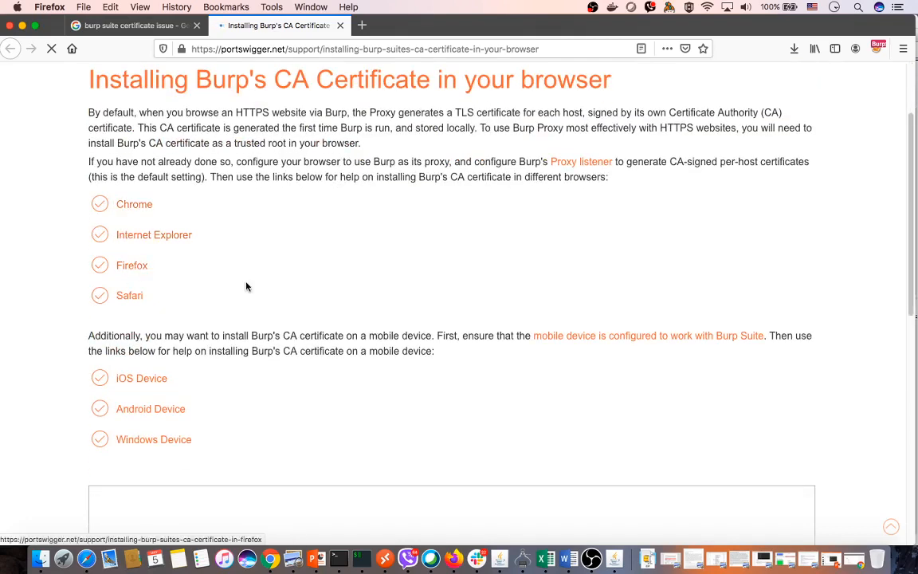
scroll(162, 267, down, 1)
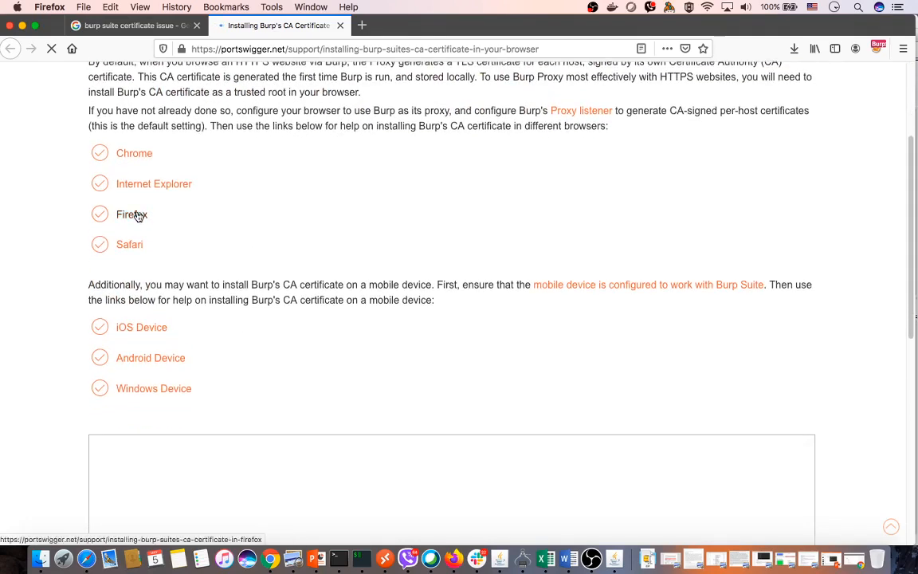
scroll(142, 221, down, 3)
scroll(131, 176, up, 2)
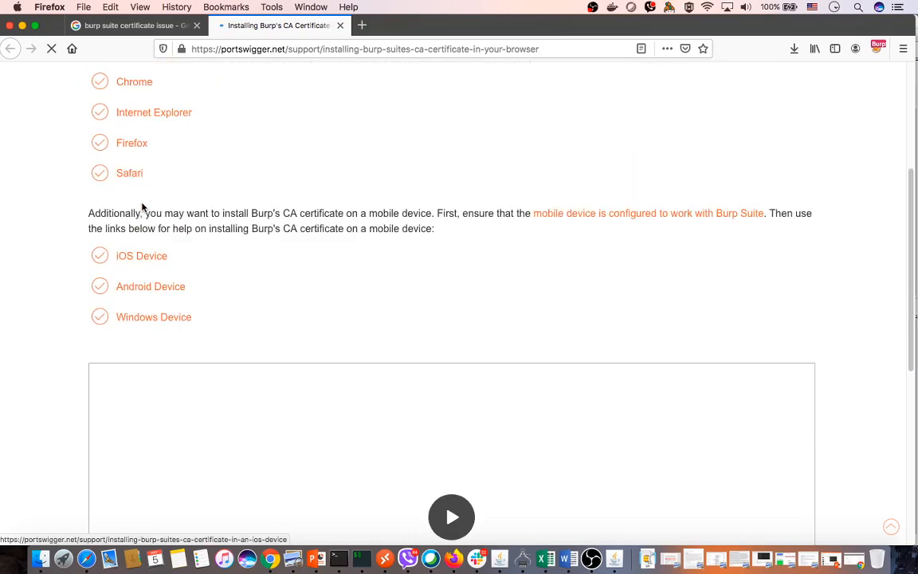
scroll(143, 218, up, 1)
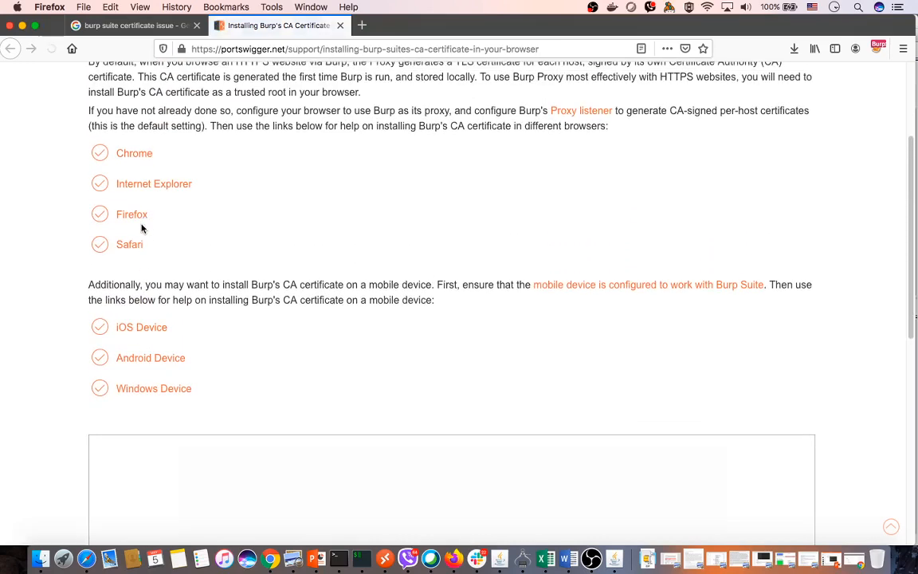
scroll(227, 270, down, 6)
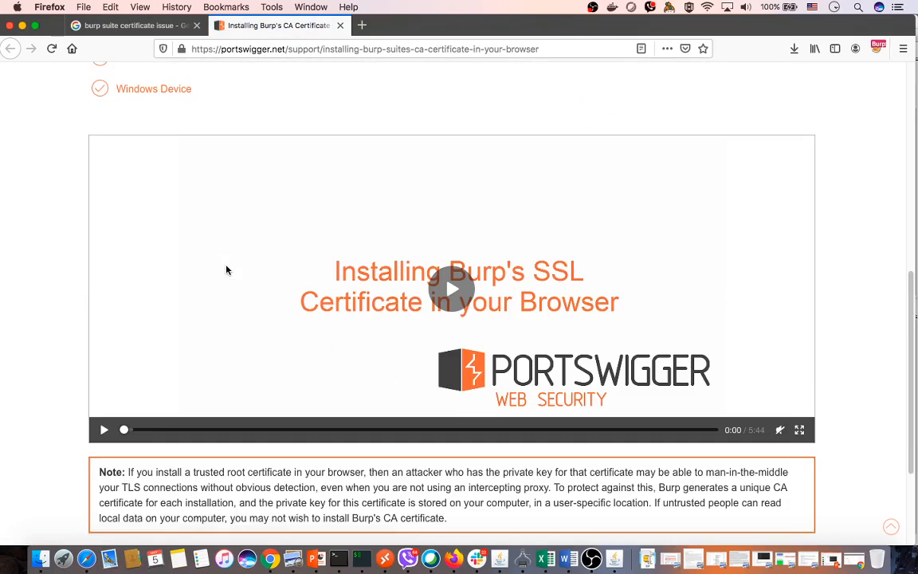
Step: Play the SSL certificate installation video and skip ahead through it to 4:24
click(449, 278)
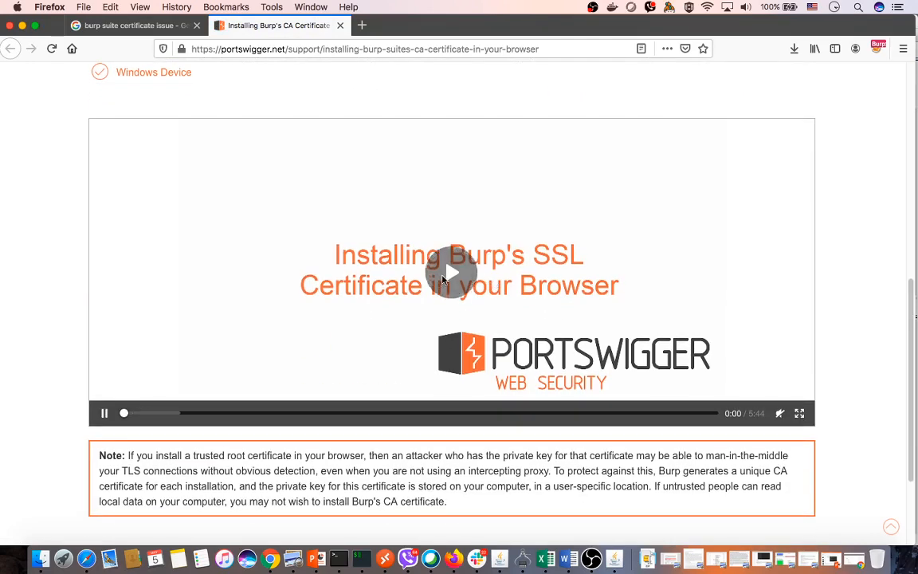
drag(124, 413, 337, 416)
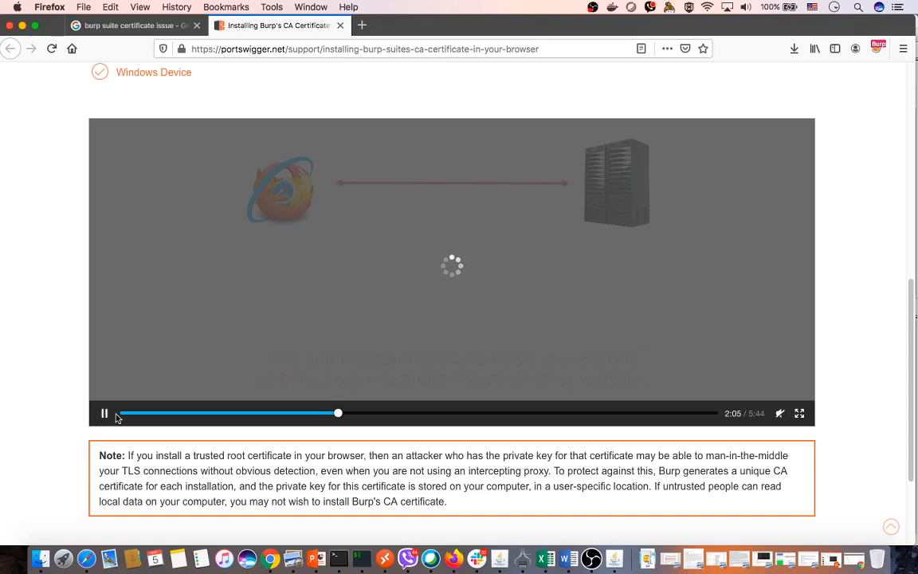
click(375, 414)
click(471, 415)
click(517, 415)
click(576, 415)
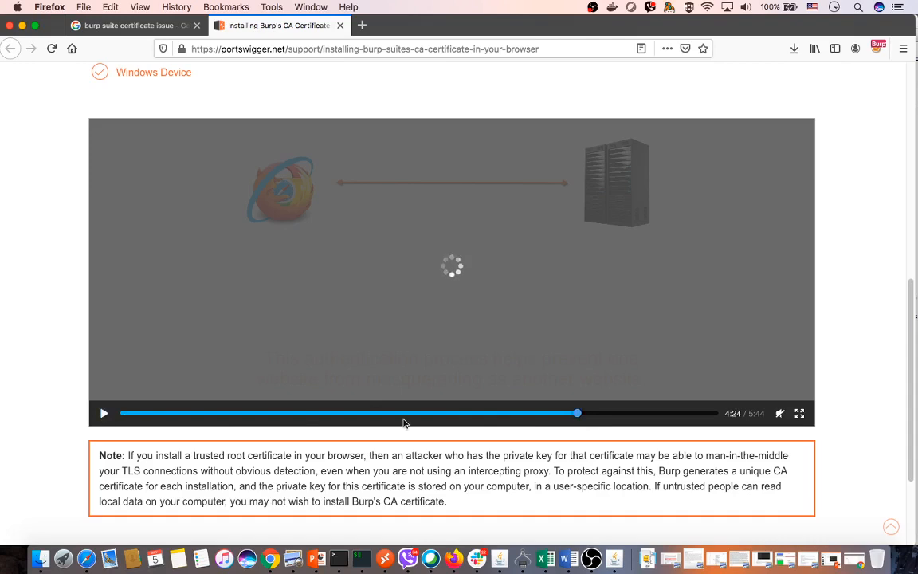
Step: Open PortSwigger's Web Security Academy and look over the latest and featured learning materials and labs
scroll(403, 424, up, 10)
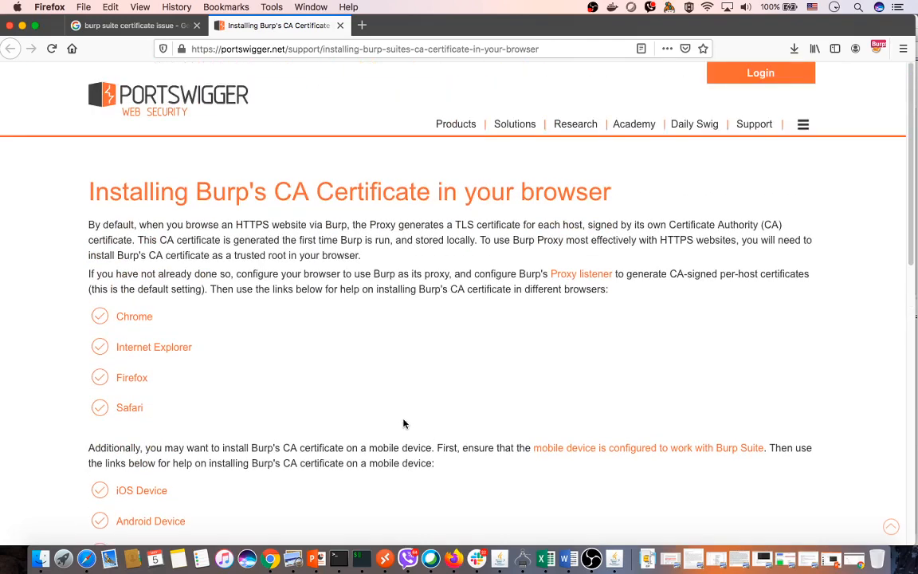
scroll(644, 318, down, 2)
scroll(641, 344, up, 3)
click(634, 125)
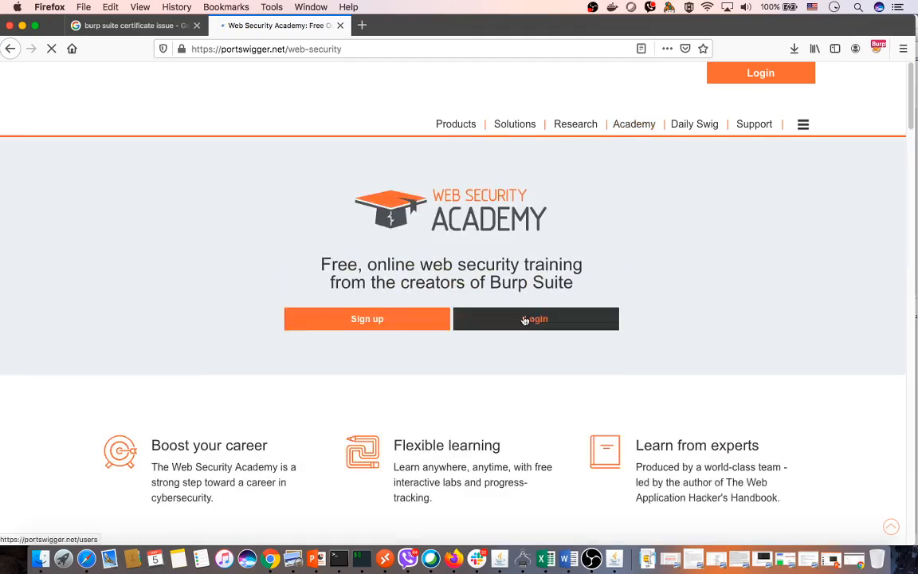
scroll(487, 395, down, 5)
scroll(489, 396, down, 7)
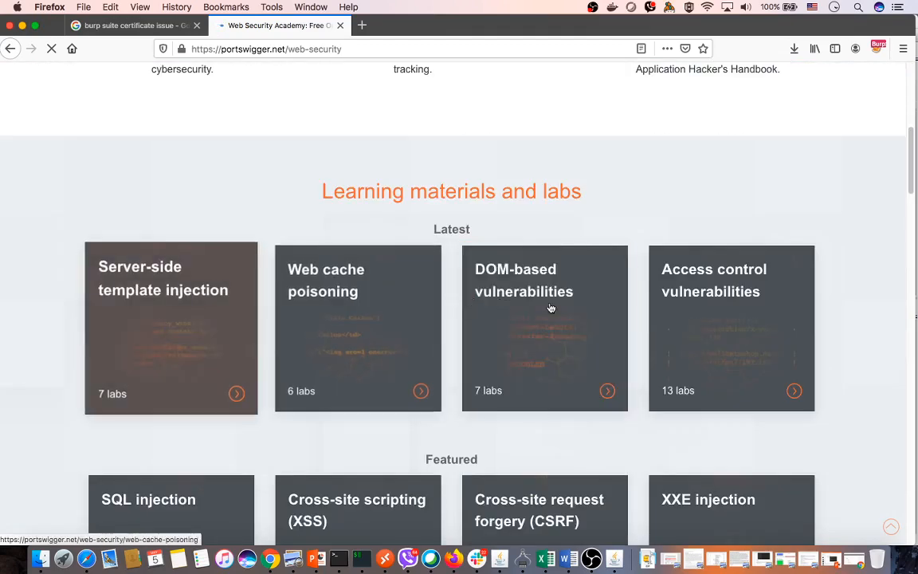
scroll(160, 320, down, 1)
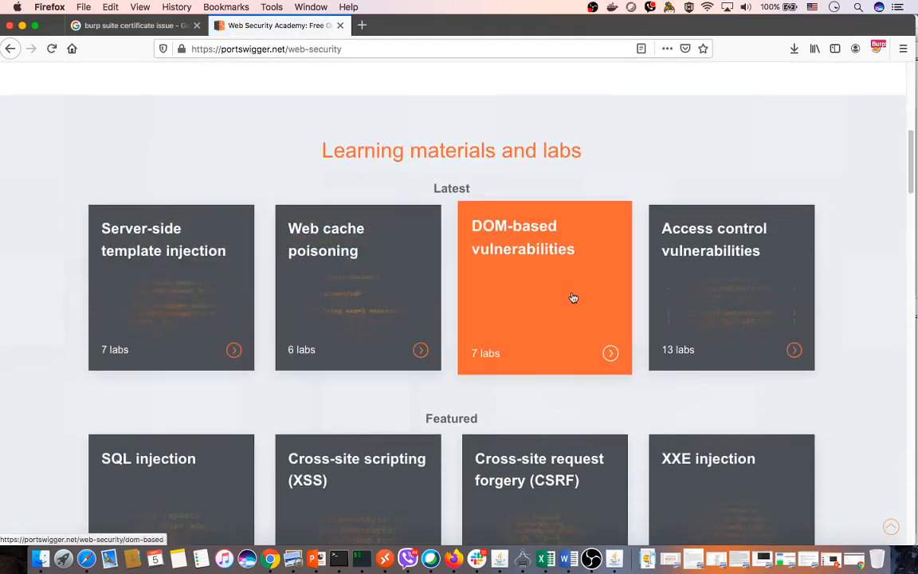
scroll(717, 280, down, 1)
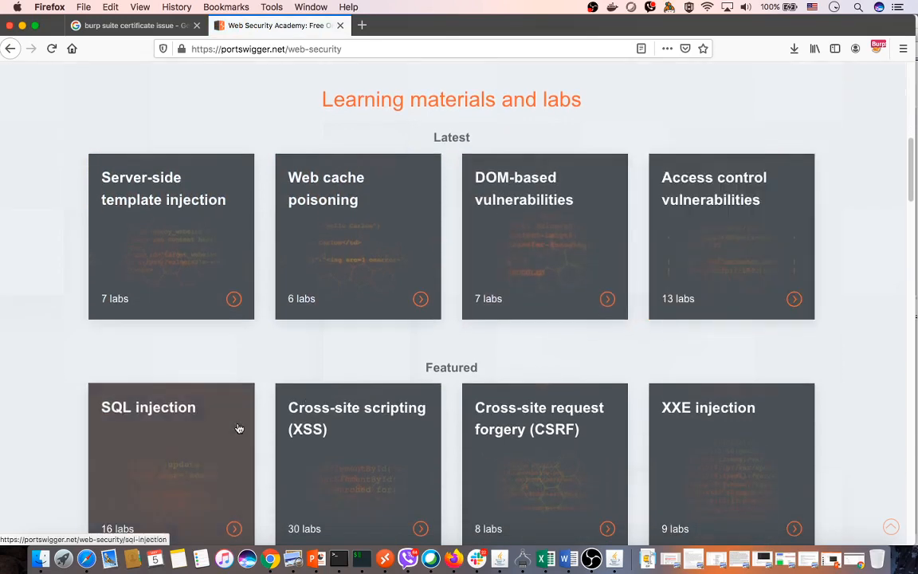
scroll(240, 424, down, 1)
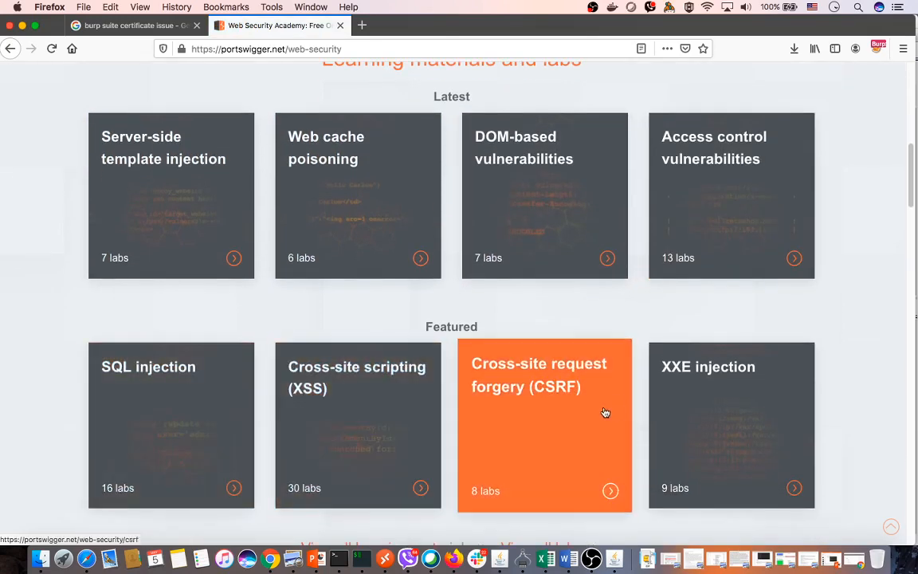
scroll(771, 403, down, 2)
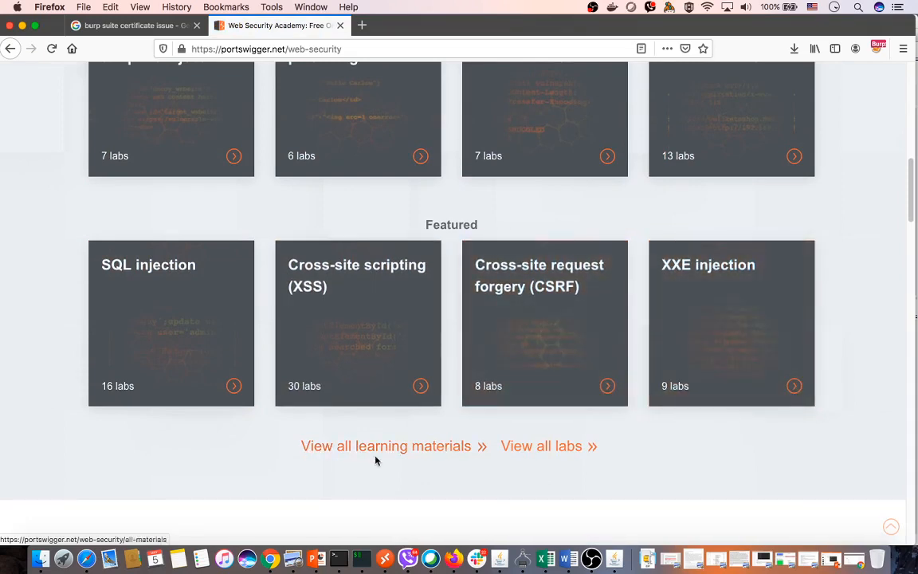
Step: Examine the rest of the Academy page, including its learning resources, hall of fame, training and progress tracking sections
scroll(469, 448, down, 9)
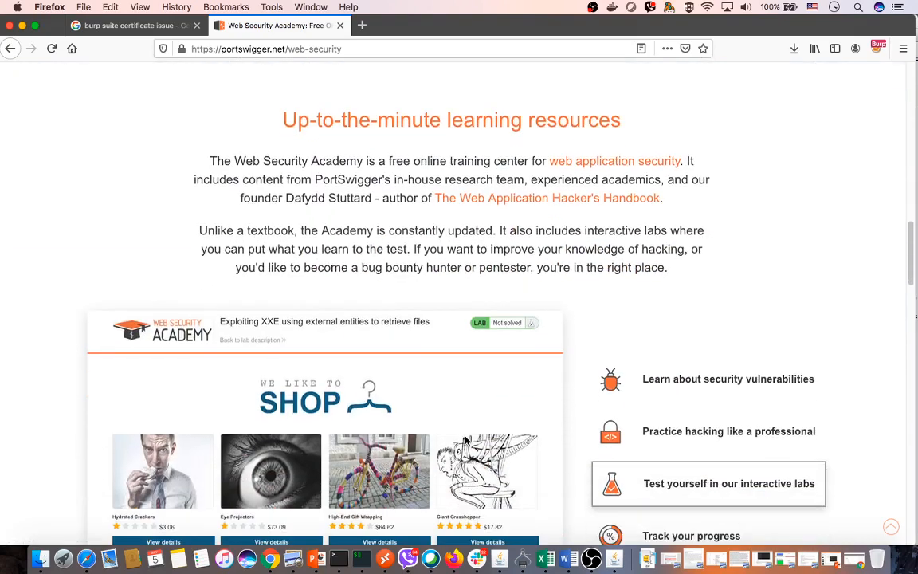
scroll(467, 441, down, 2)
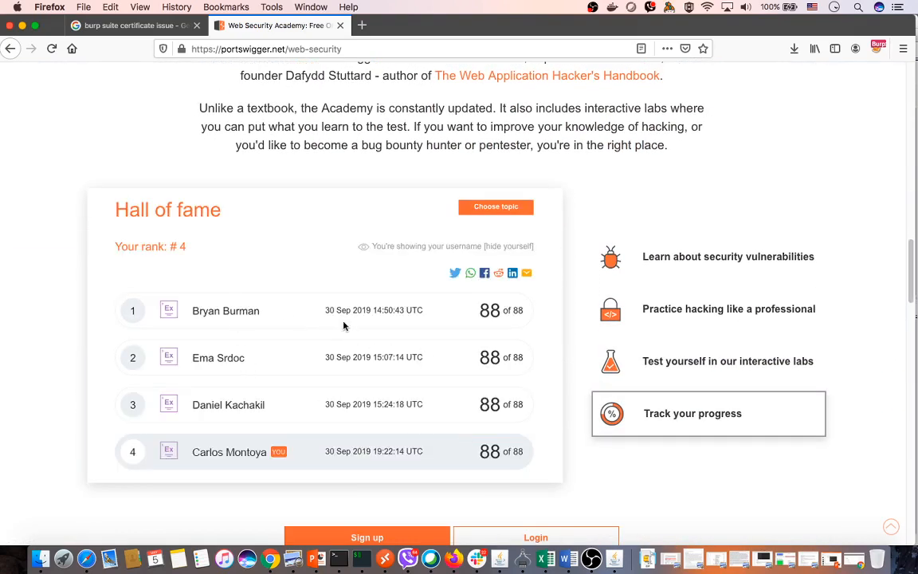
scroll(340, 373, down, 3)
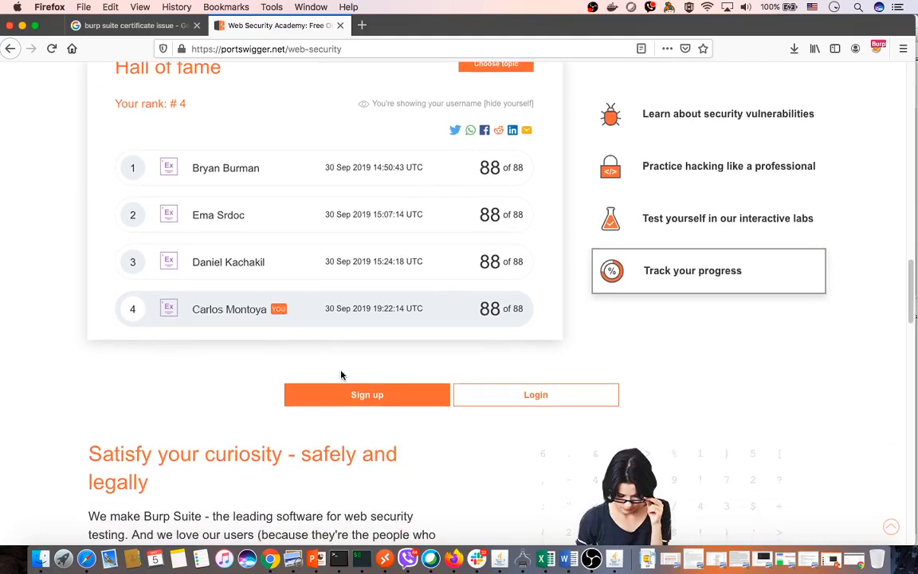
scroll(341, 374, down, 10)
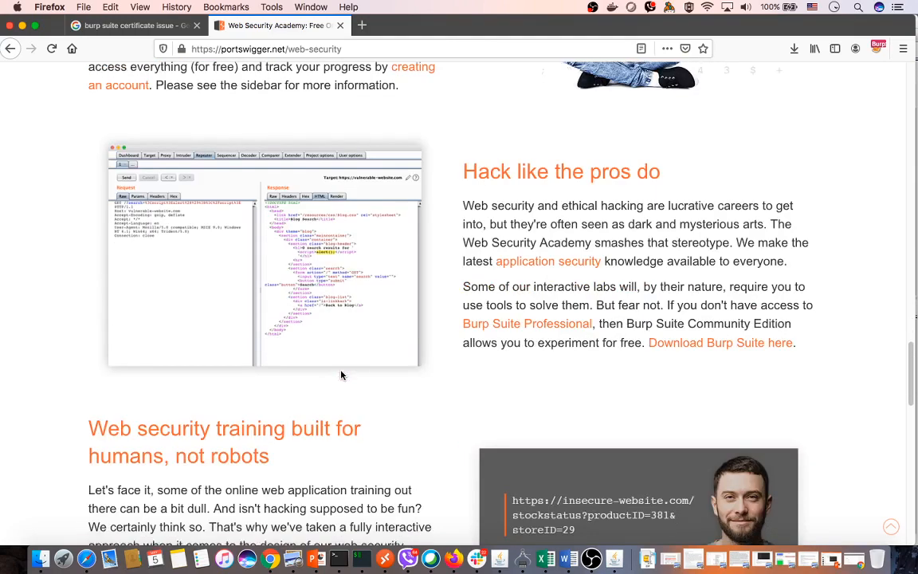
scroll(341, 375, down, 2)
scroll(334, 381, down, 6)
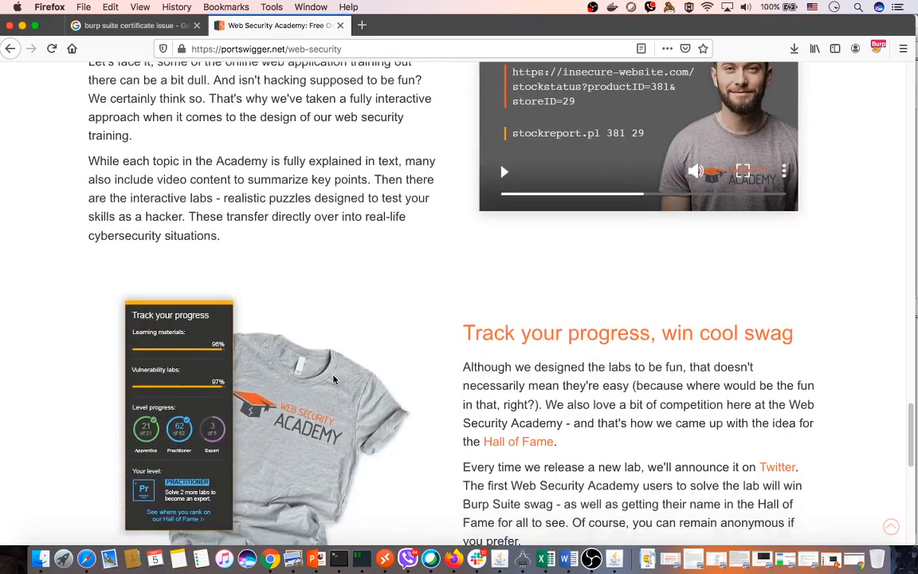
scroll(334, 380, down, 8)
scroll(333, 380, up, 10)
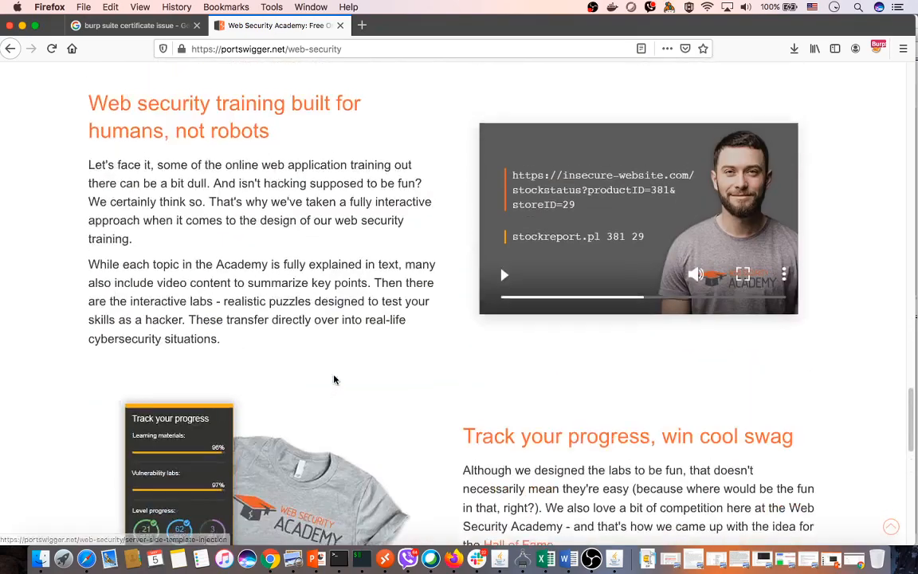
scroll(334, 380, up, 12)
Step: Leave the Web Security Academy tab active and minimize the Firefox window to return to Burp Suite's dashboard
click(139, 25)
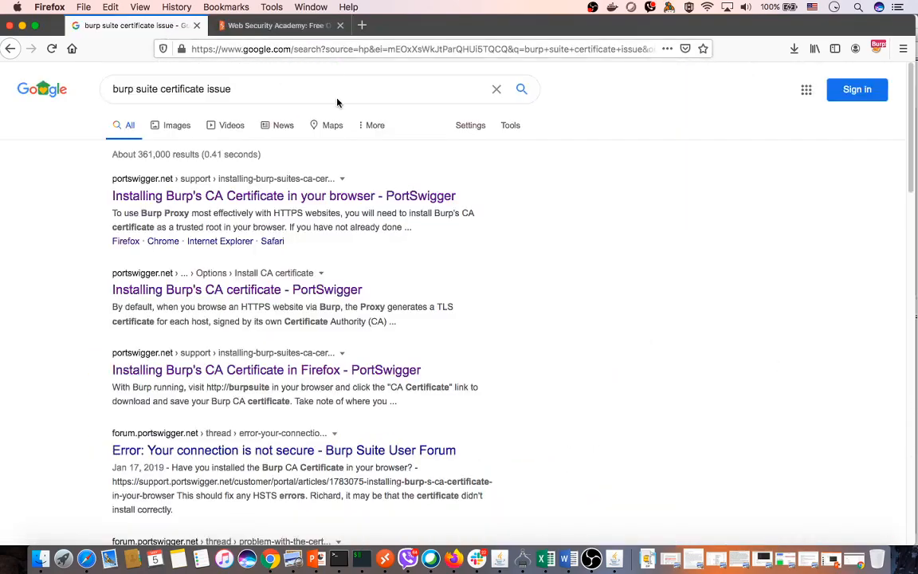
click(244, 26)
click(141, 27)
click(253, 26)
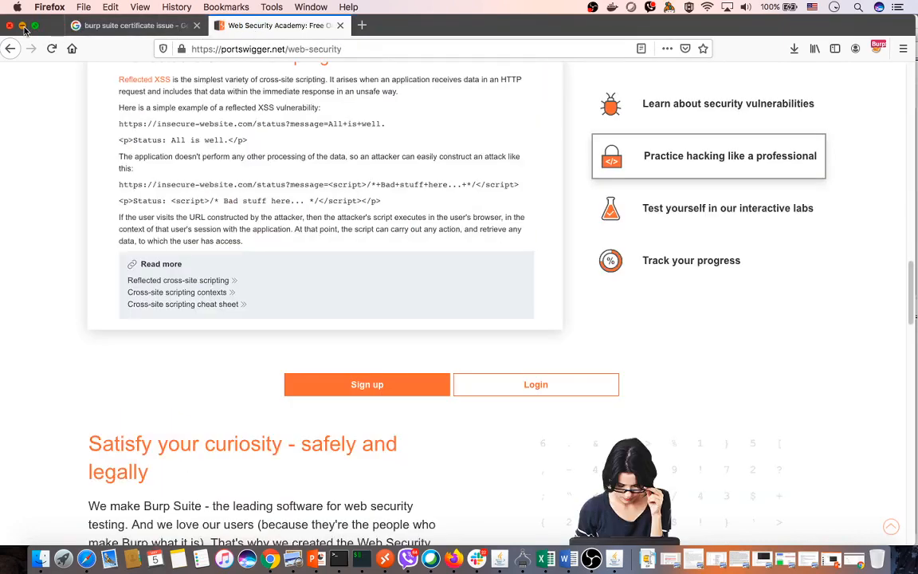
click(22, 26)
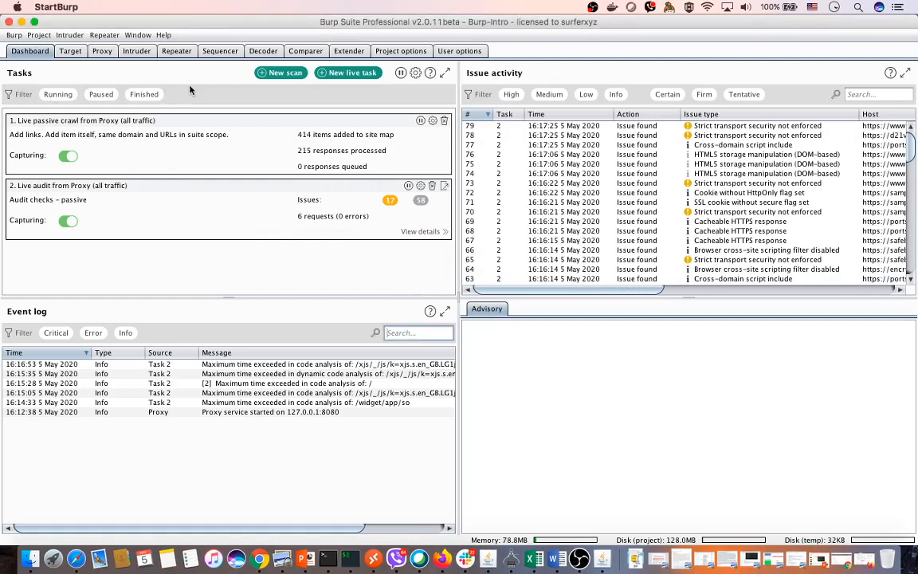
click(586, 565)
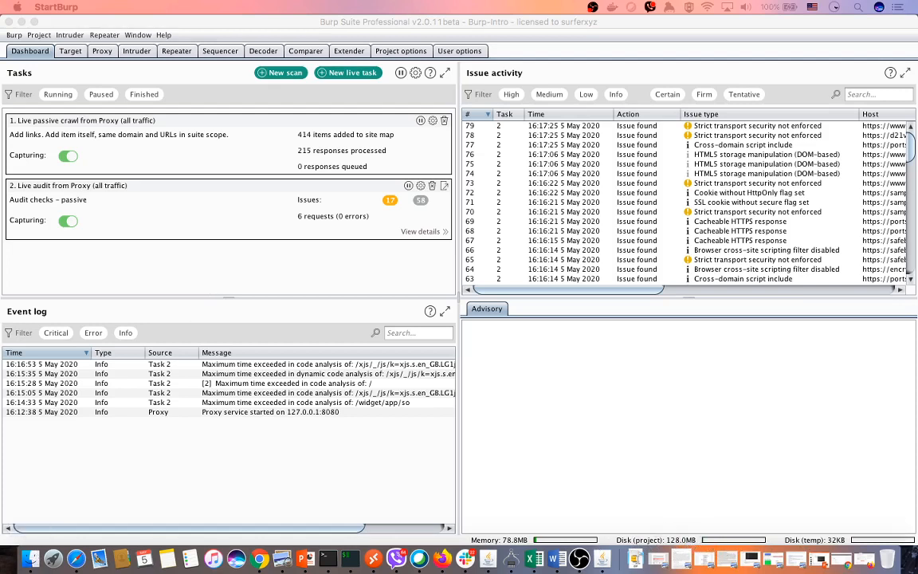
drag(359, 152, 305, 106)
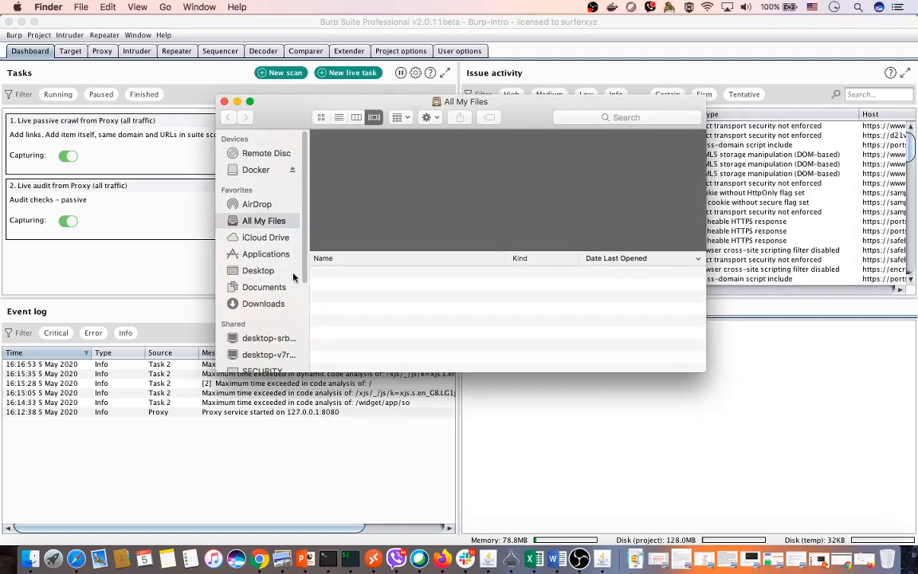
click(269, 271)
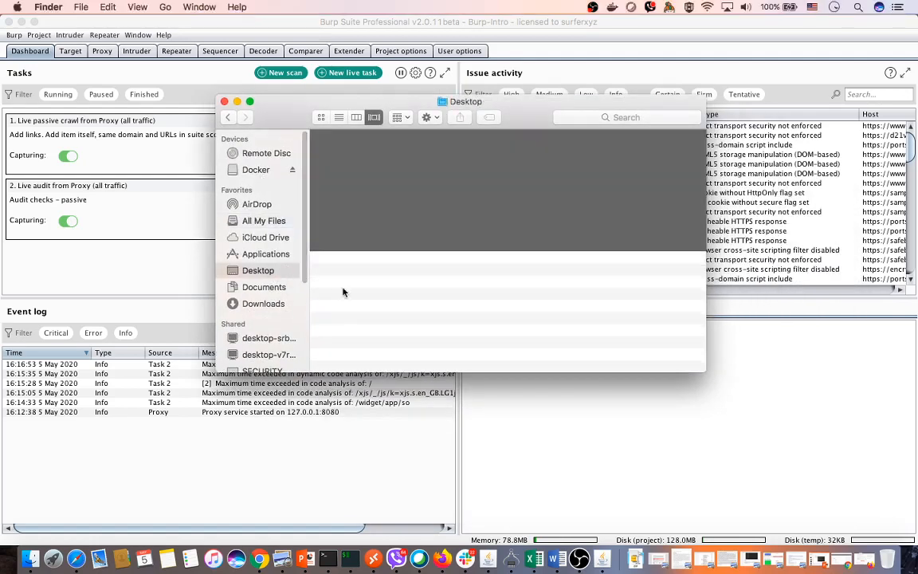
drag(409, 101, 409, 2)
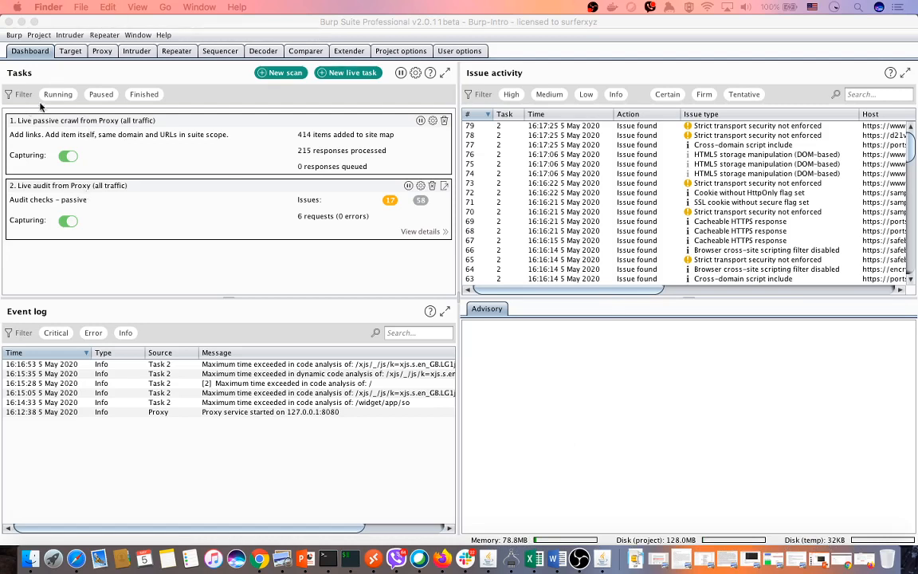
click(140, 128)
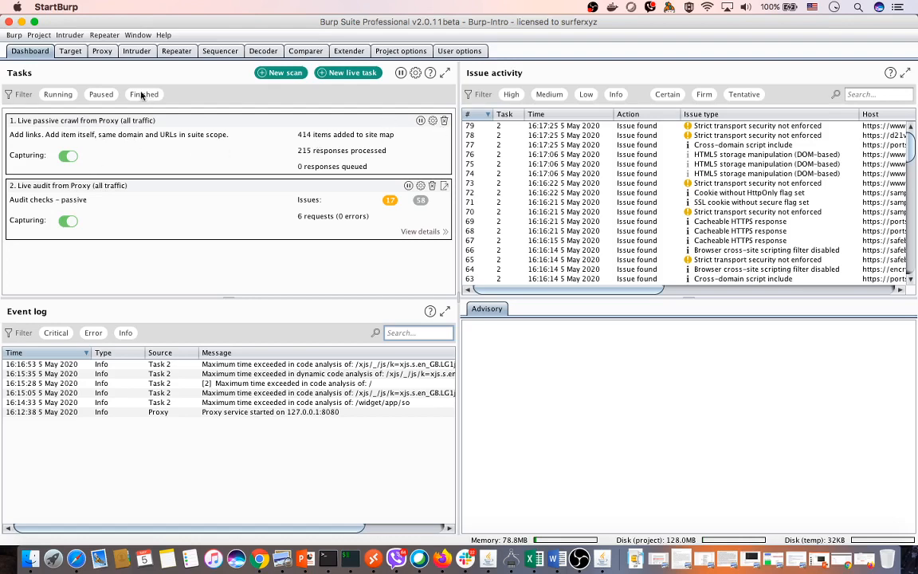
Step: Try the Running, Paused and Finished filters on the dashboard's task list, leaving only Running enabled
click(57, 94)
click(100, 94)
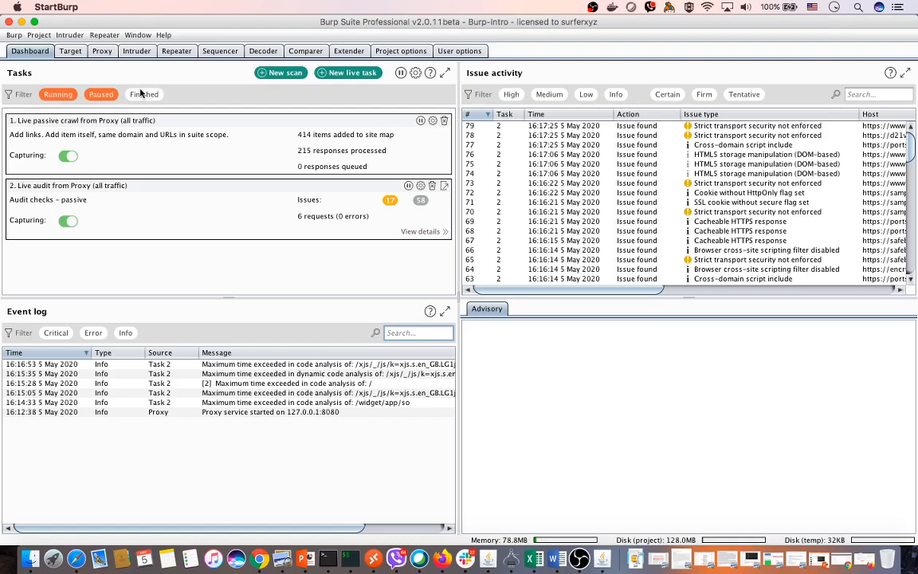
click(140, 94)
click(57, 94)
click(100, 94)
click(142, 94)
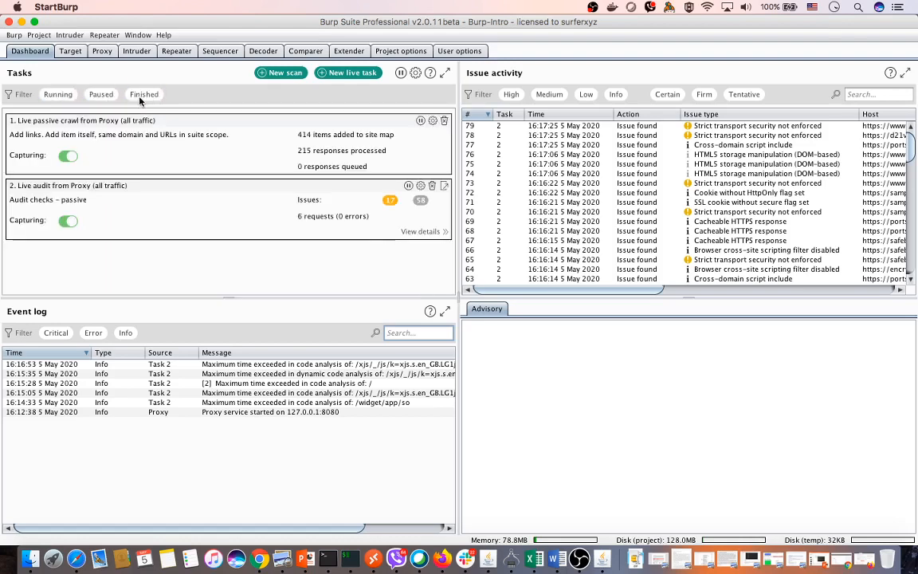
click(114, 94)
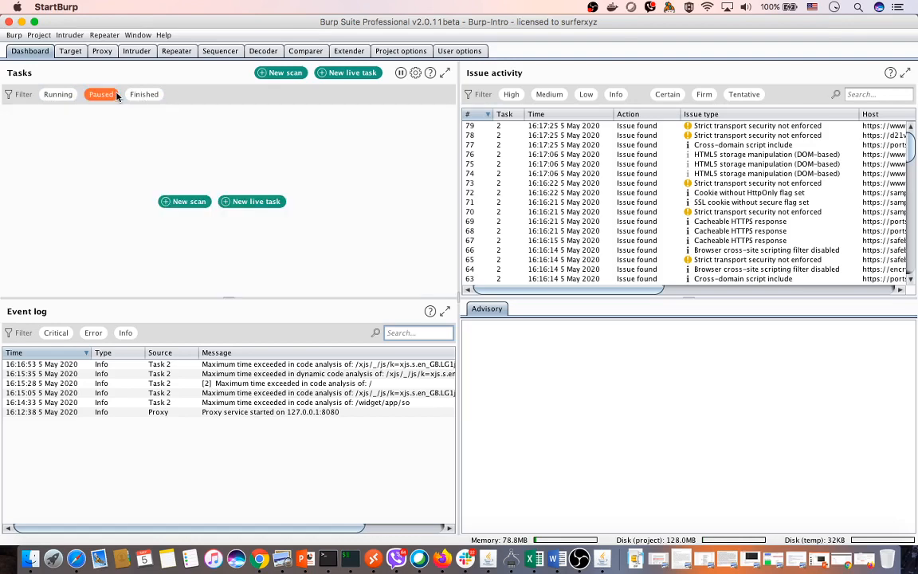
click(104, 95)
click(143, 95)
click(144, 95)
click(58, 94)
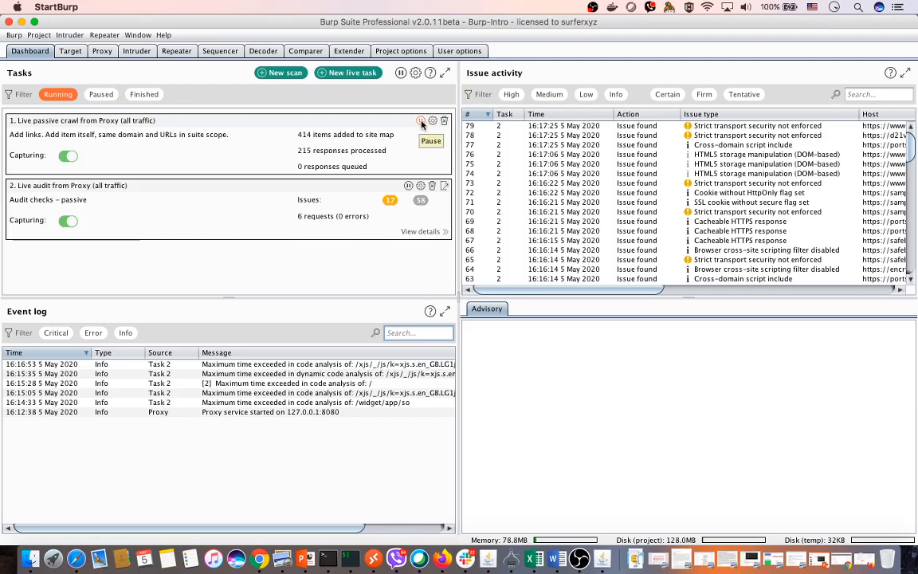
Step: Delete both dashboard tasks, the live passive crawl and the live audit from Proxy, confirming each deletion
click(444, 120)
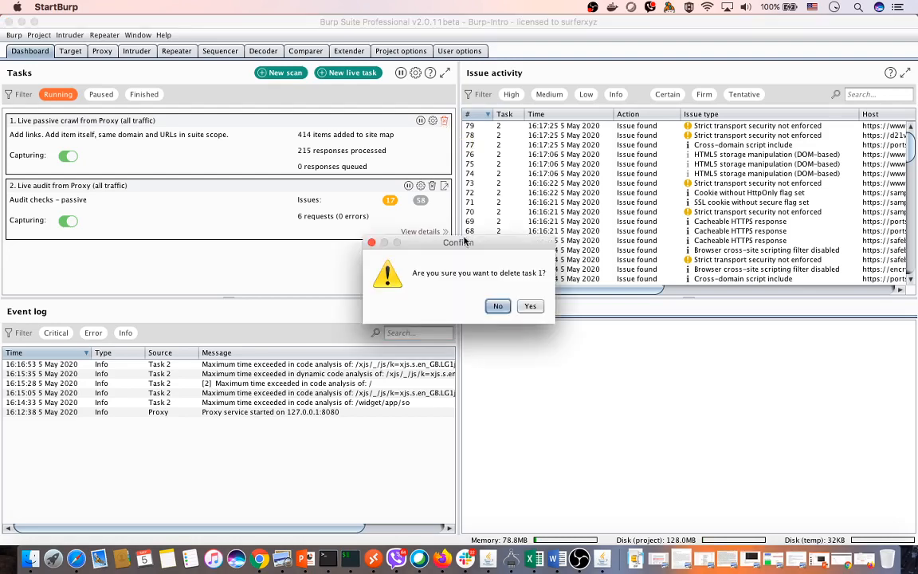
click(521, 307)
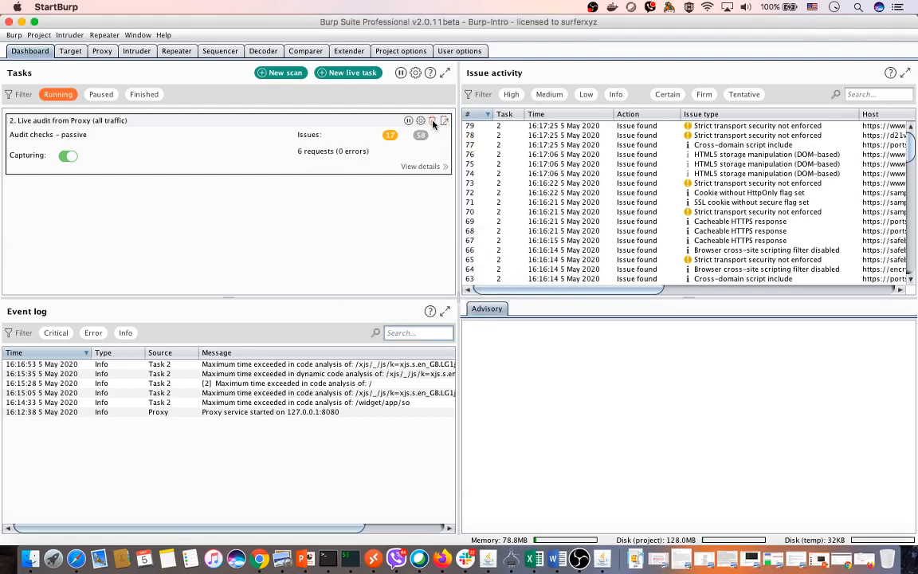
click(432, 121)
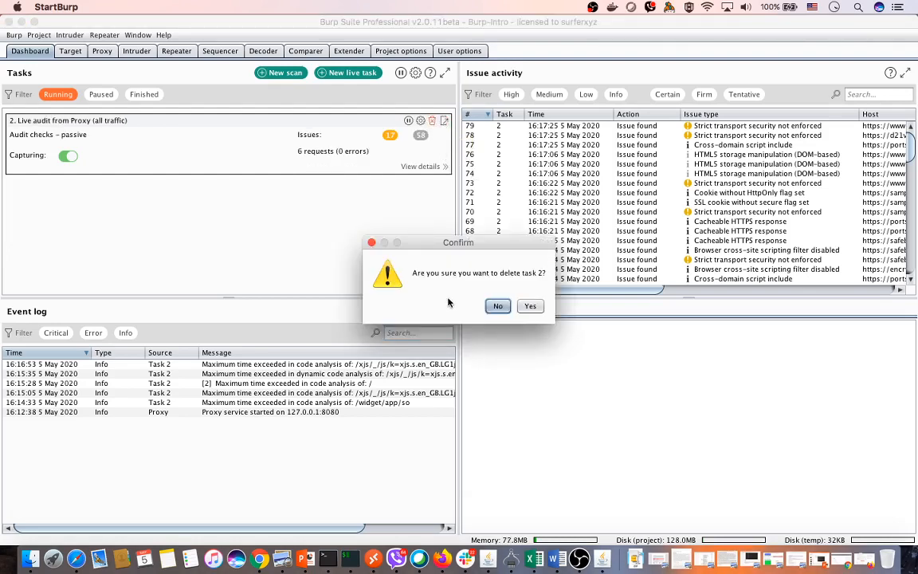
click(529, 307)
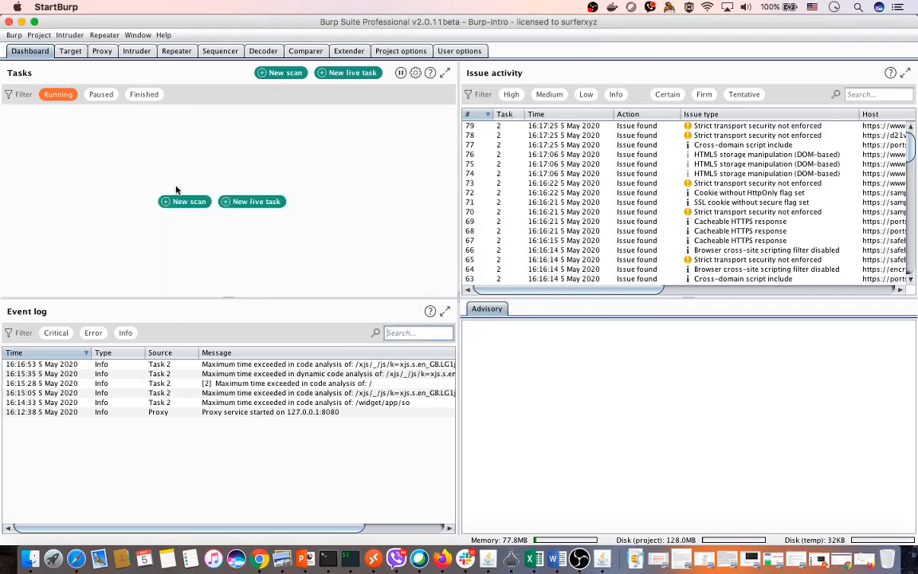
Step: Look through several entries in the dashboard's event log, ending on the 16:15:28 entry
click(83, 374)
click(80, 412)
click(81, 383)
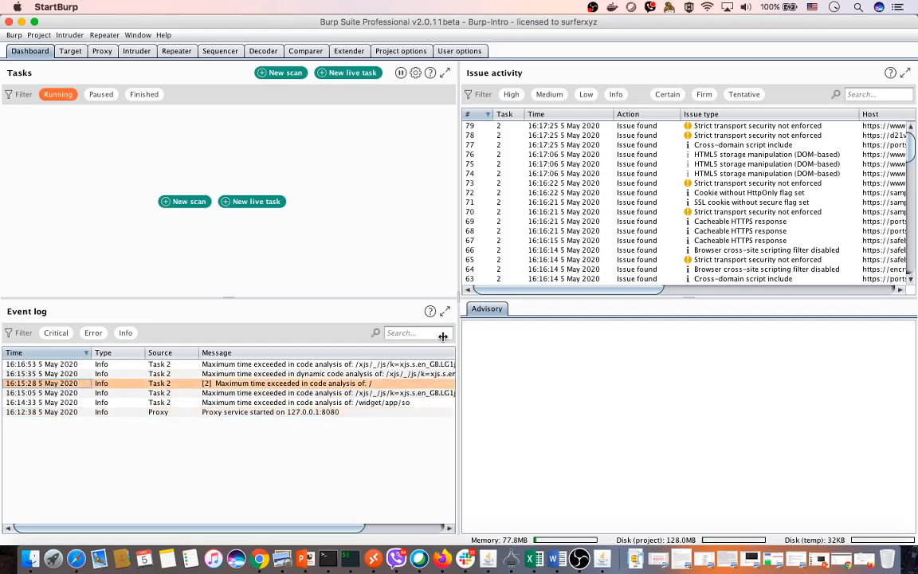
Step: Examine the advisories of issues 78 and 14, Strict transport security not enforced, including severity, confidence, host and description
click(603, 135)
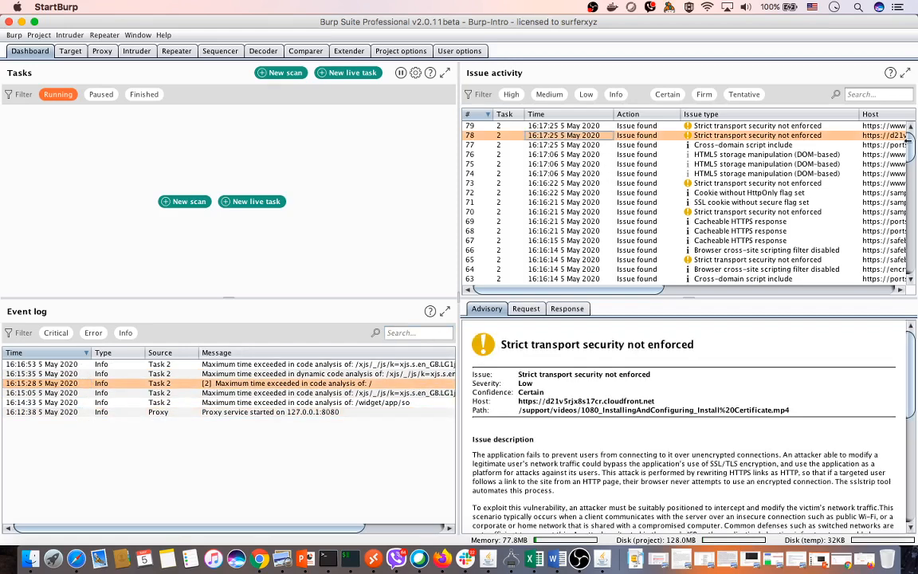
scroll(912, 185, down, 4)
drag(913, 186, 915, 106)
scroll(650, 207, down, 15)
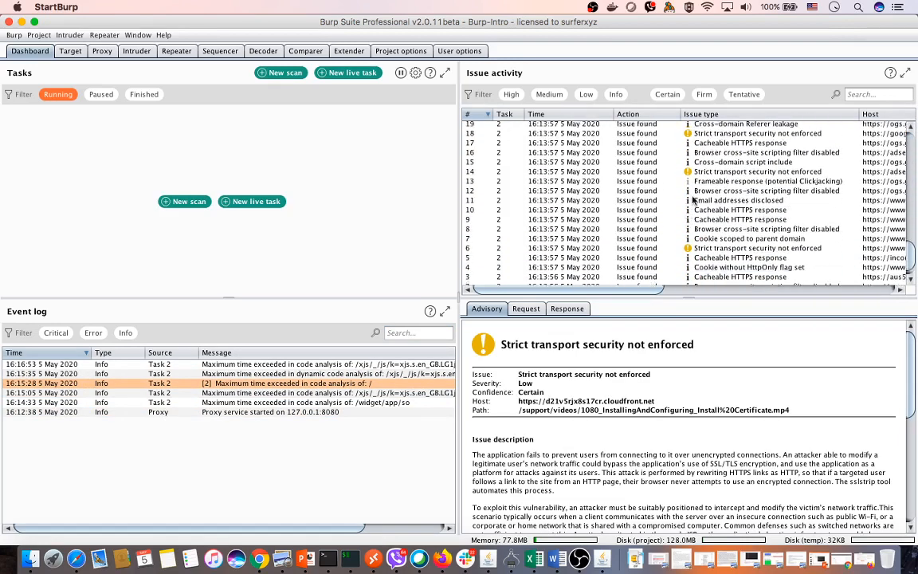
click(625, 172)
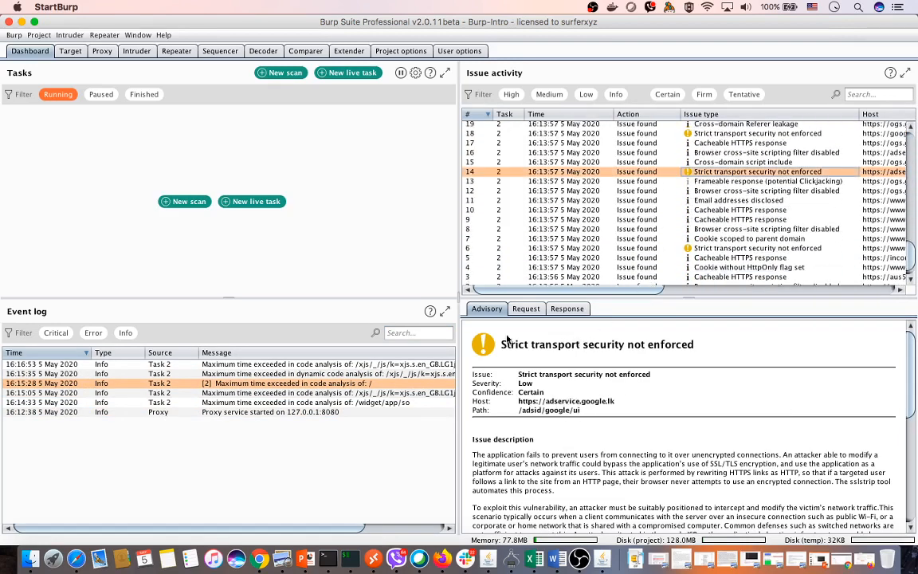
scroll(644, 405, down, 10)
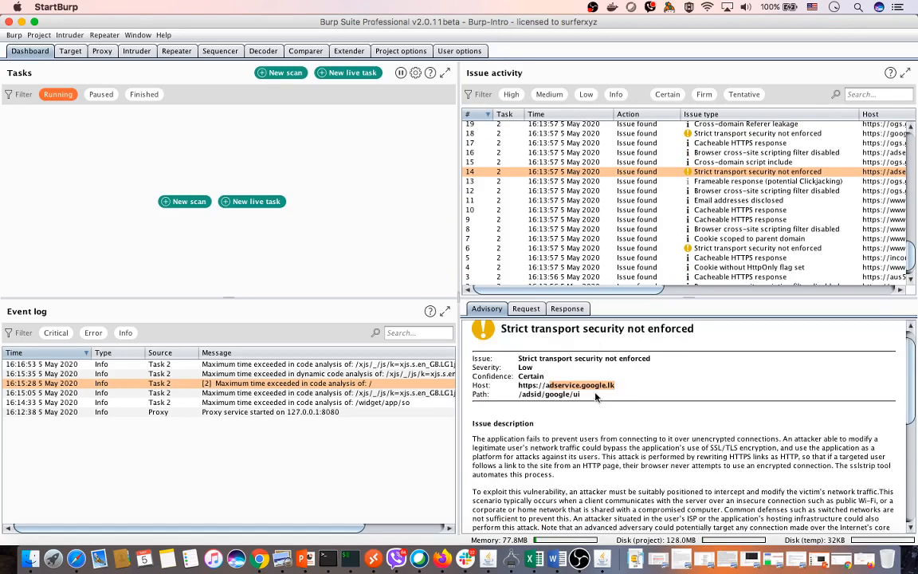
scroll(510, 375, down, 10)
scroll(577, 412, up, 10)
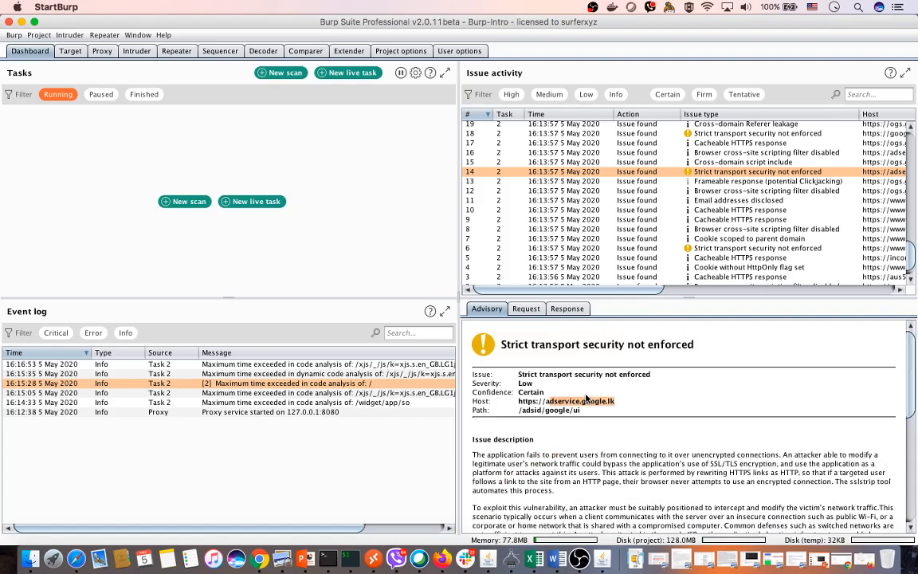
Step: Review the advisories of the Cacheable HTTPS response issues 9, 5 and 3 and the Cross-domain script include issue 77
click(640, 220)
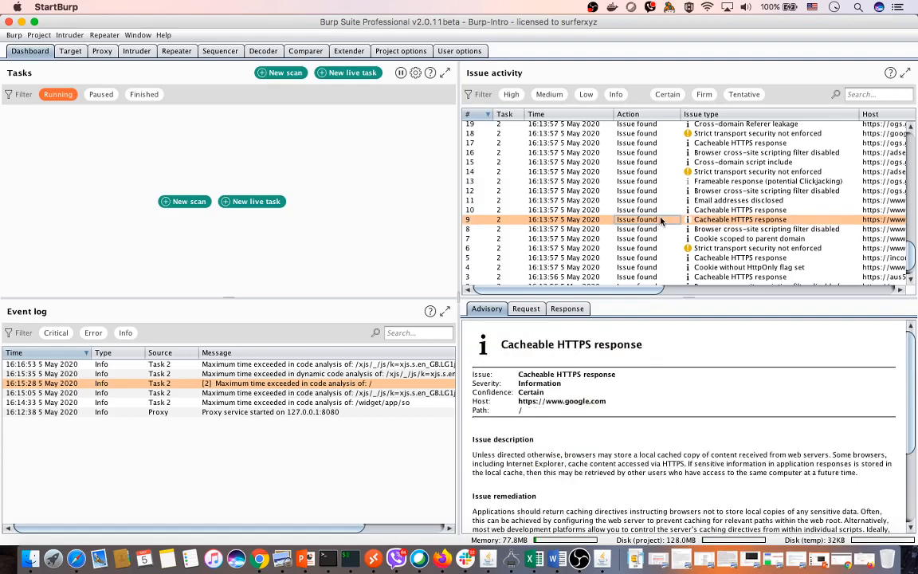
scroll(661, 220, down, 1)
click(558, 242)
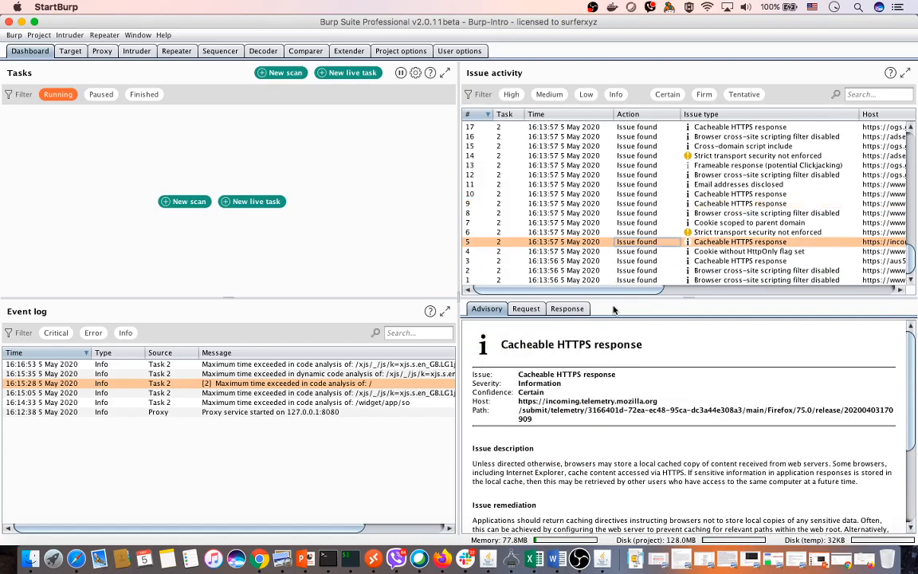
click(607, 260)
scroll(595, 176, up, 15)
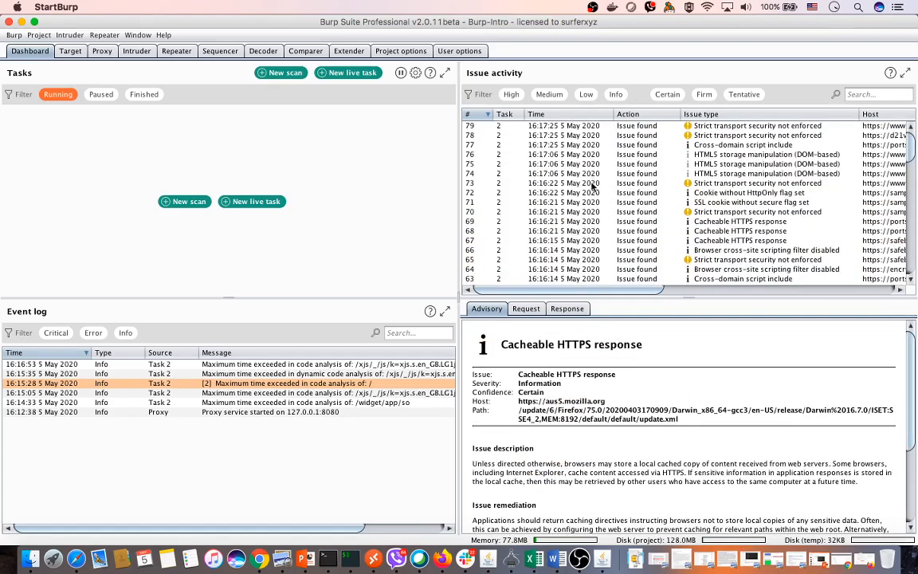
click(568, 146)
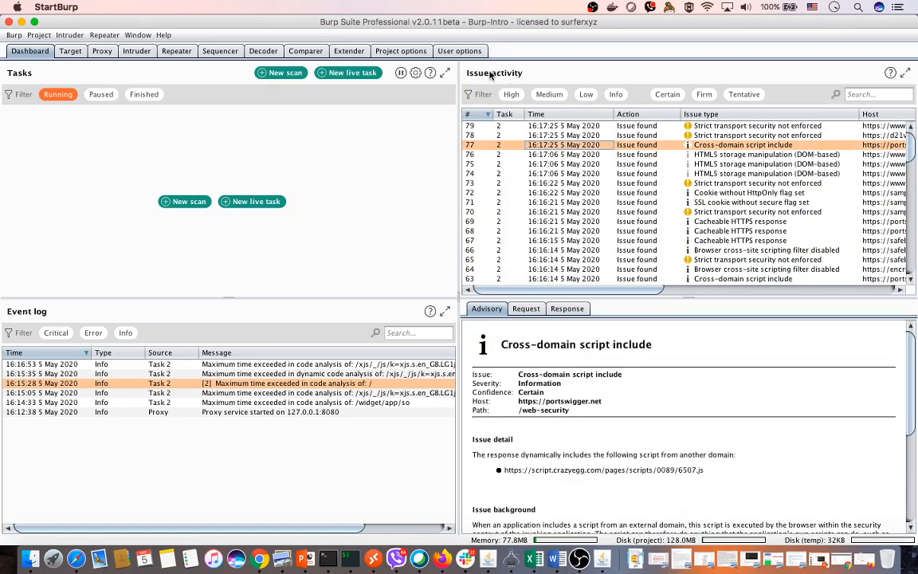
Step: Start a new scan, look over its URL and detailed scope settings, and go to the scan configuration page
click(279, 74)
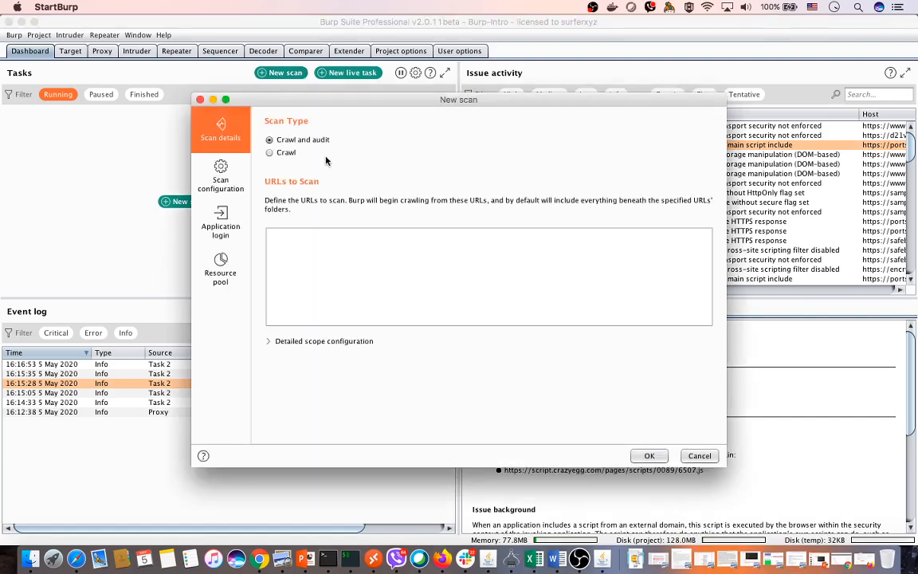
click(326, 283)
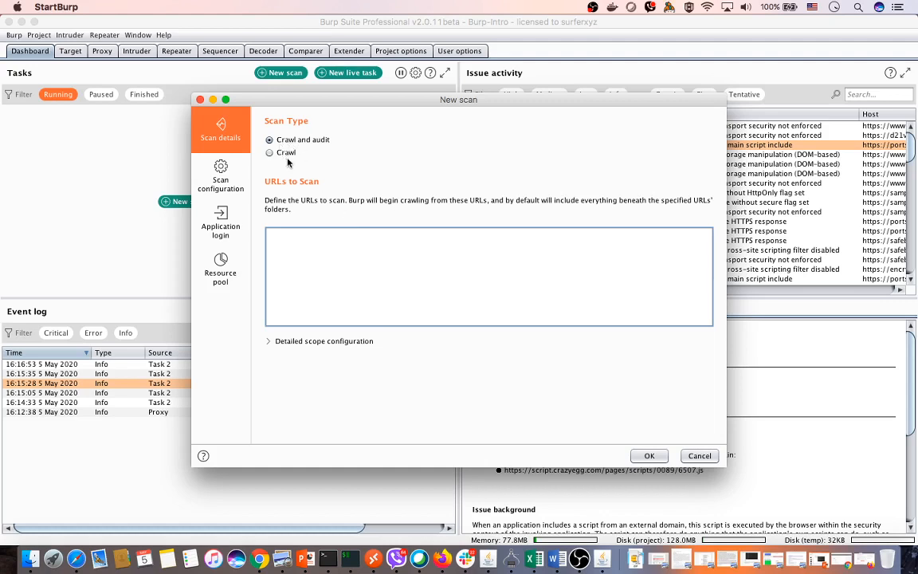
click(269, 342)
click(270, 342)
click(203, 164)
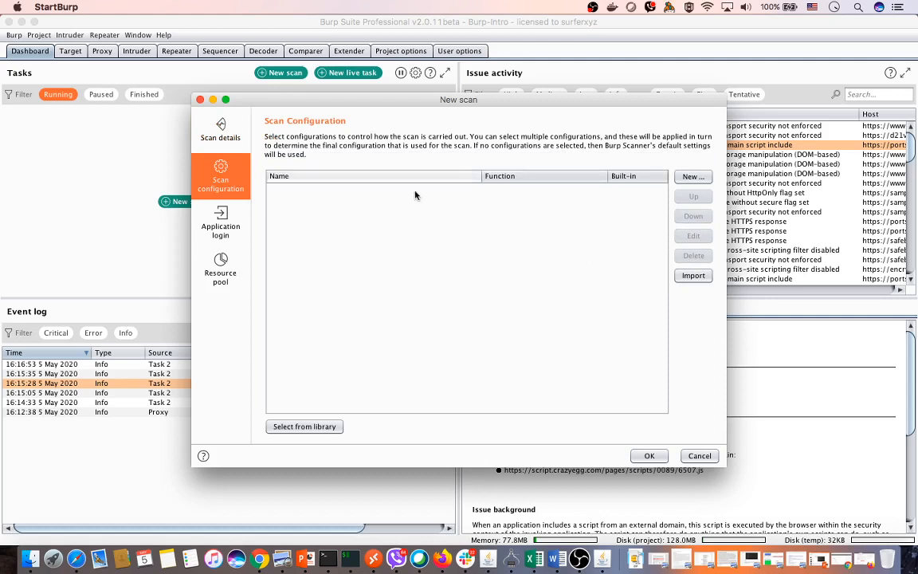
Step: Add the built-in "Audit checks - all except JavaScript analysis" configuration from the library, and delete it from the scan's list
click(306, 428)
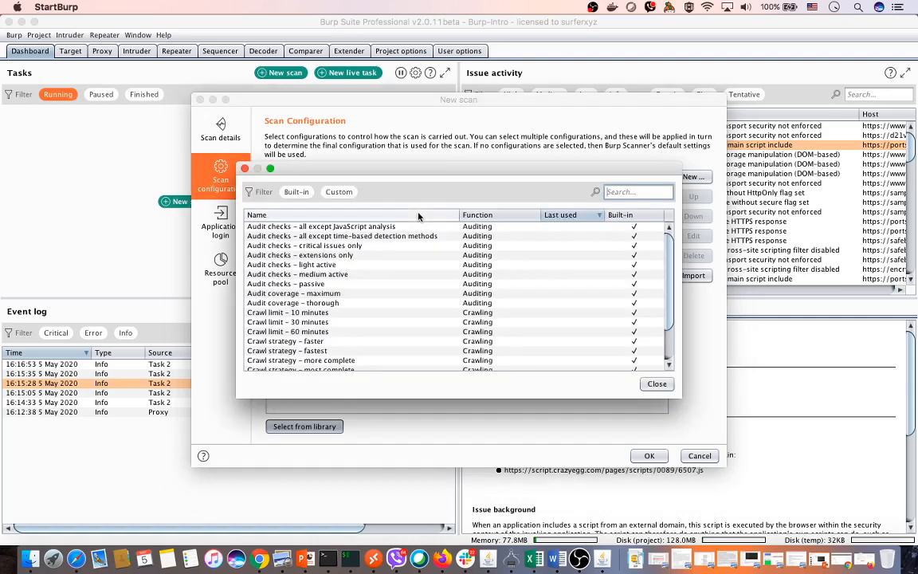
click(263, 194)
double_click(263, 194)
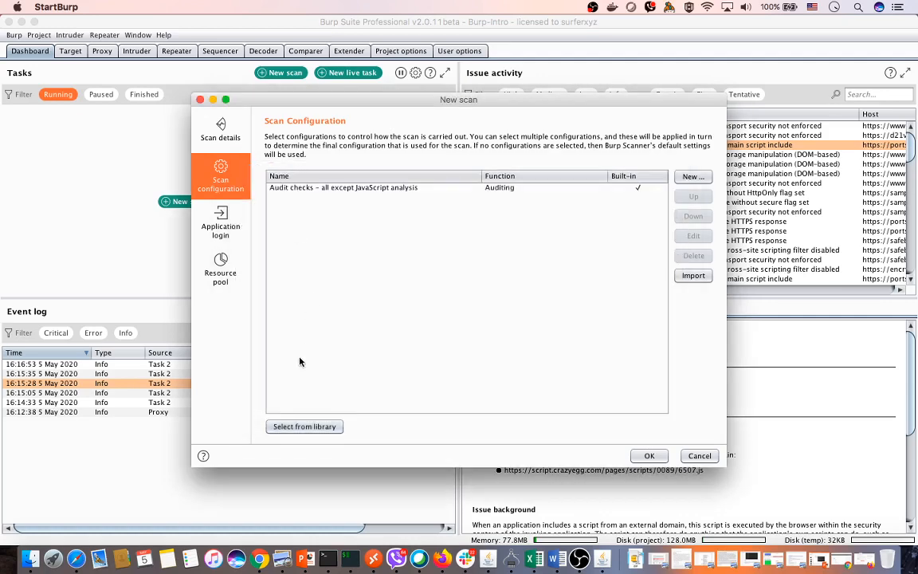
click(371, 189)
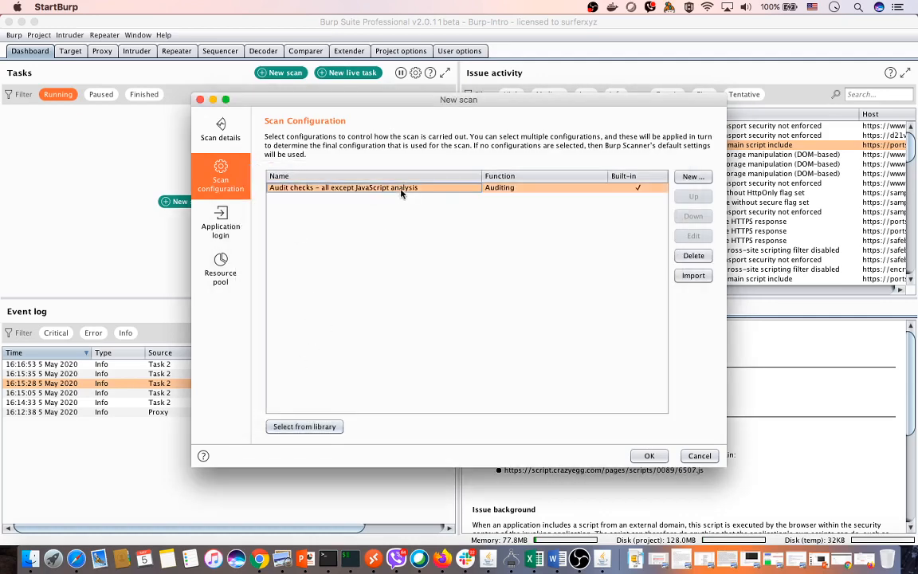
click(690, 257)
Step: Reopen the configuration library for the new scan
click(299, 427)
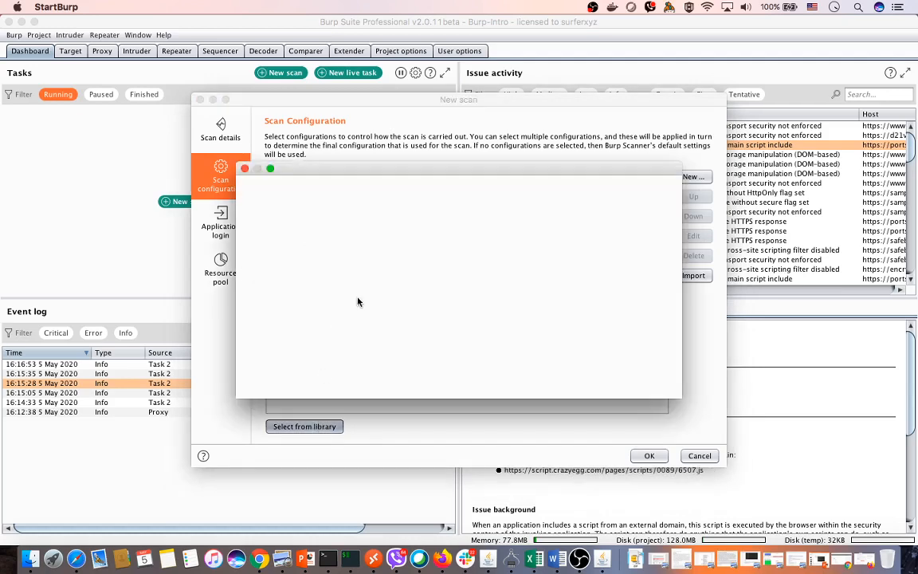
Step: Add the built-in "Crawl limit – 10 minutes" configuration from the library to the new scan, and delete it again
scroll(335, 293, down, 3)
double_click(283, 273)
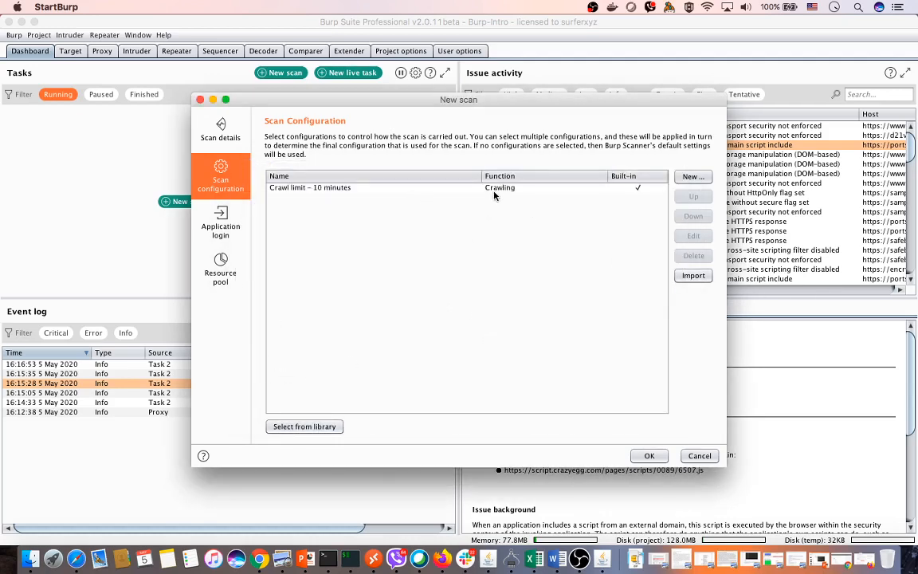
click(463, 189)
click(690, 256)
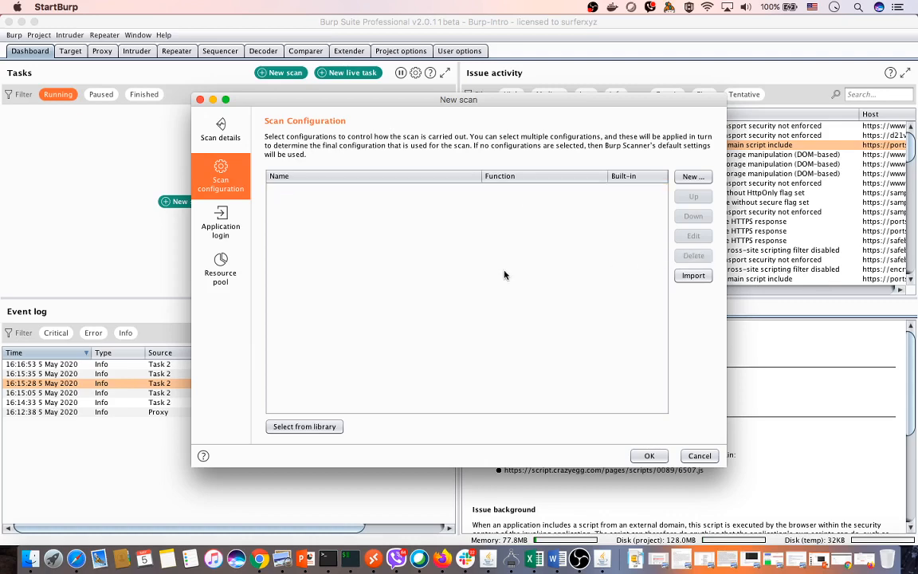
Step: Look through the built-in auditing and crawling configurations in the scan configuration library, and close the library
click(319, 427)
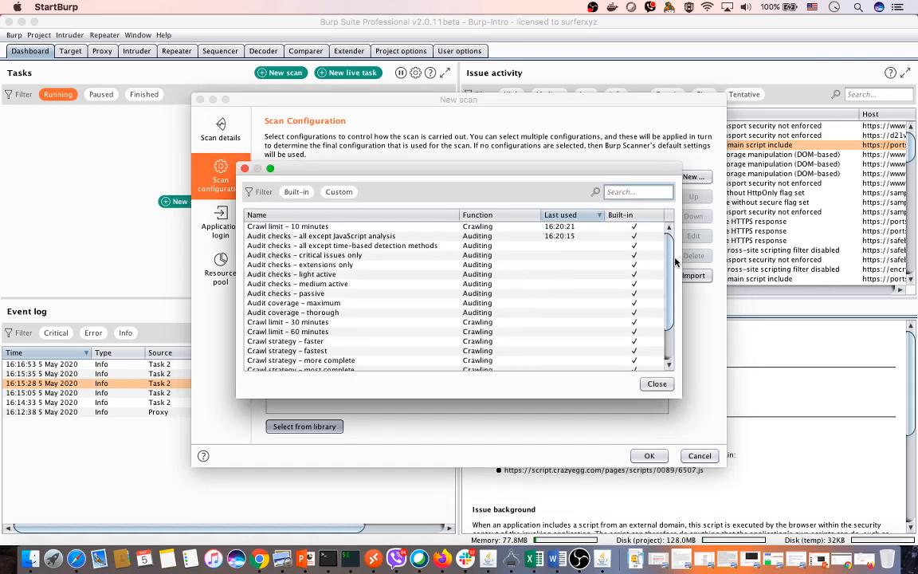
scroll(671, 319, down, 5)
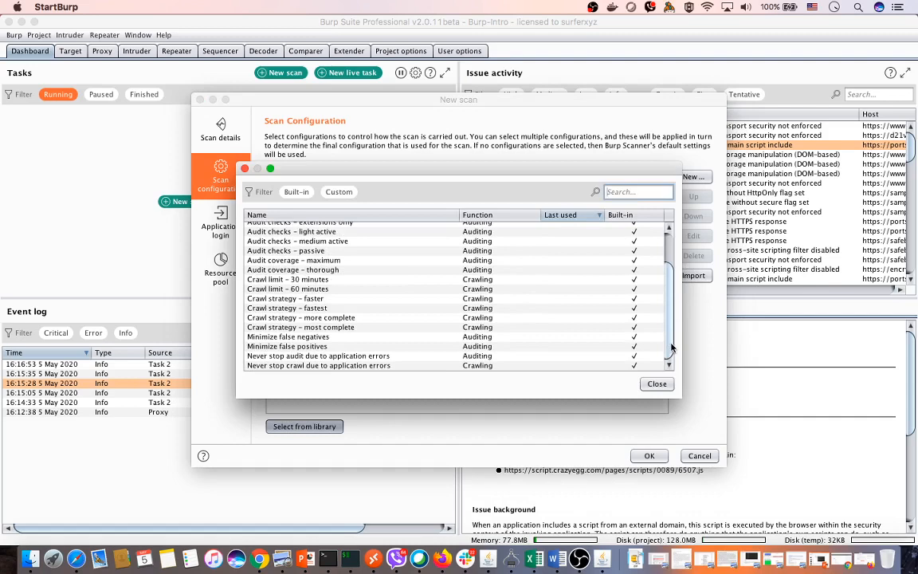
scroll(671, 348, up, 3)
click(656, 383)
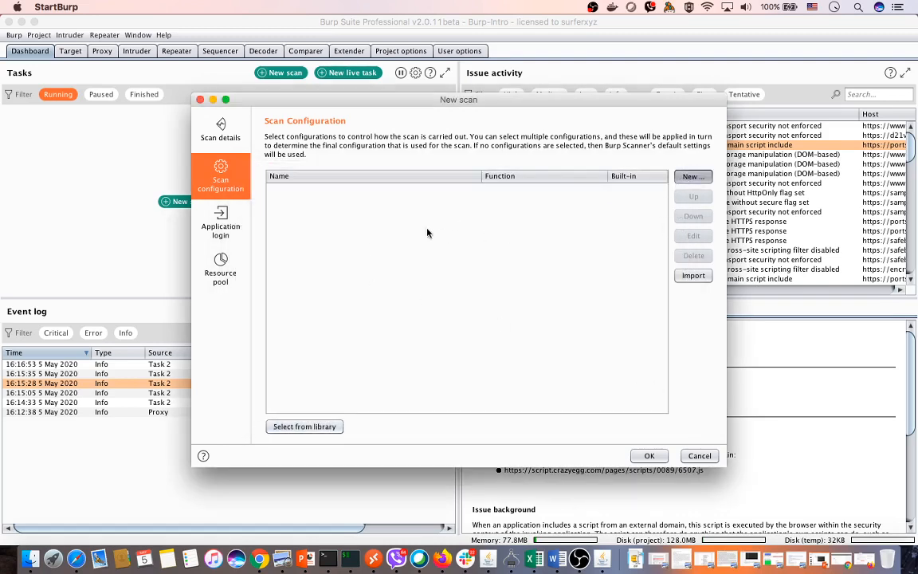
Step: View the sections available in a new crawling configuration, and close it without saving
click(692, 176)
click(737, 176)
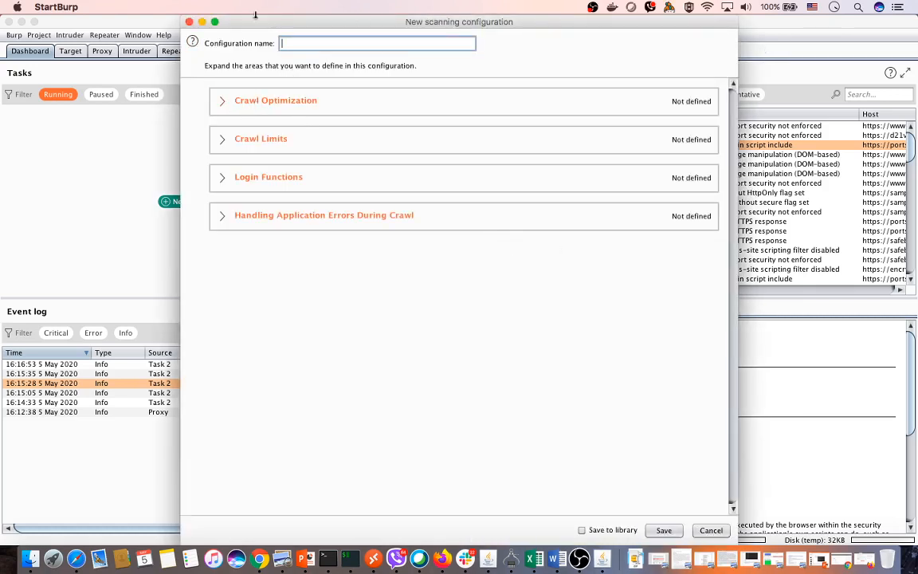
click(189, 22)
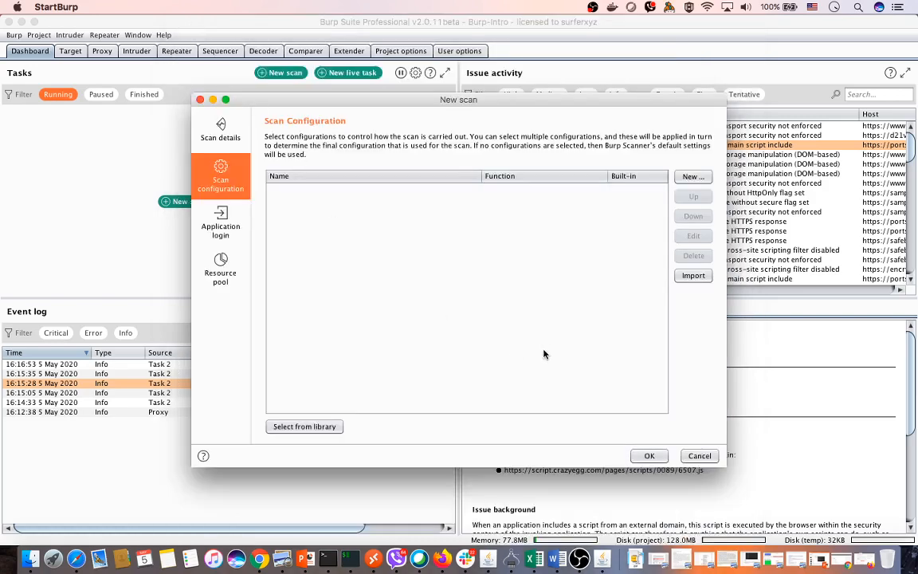
Step: View the new scan's application login and resource pool settings, and cancel the scan setup
click(215, 232)
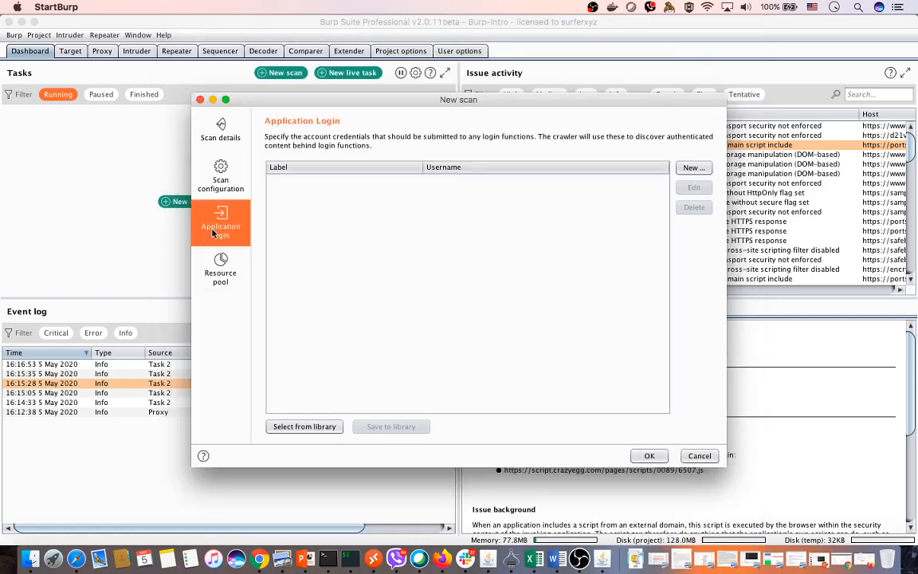
click(223, 271)
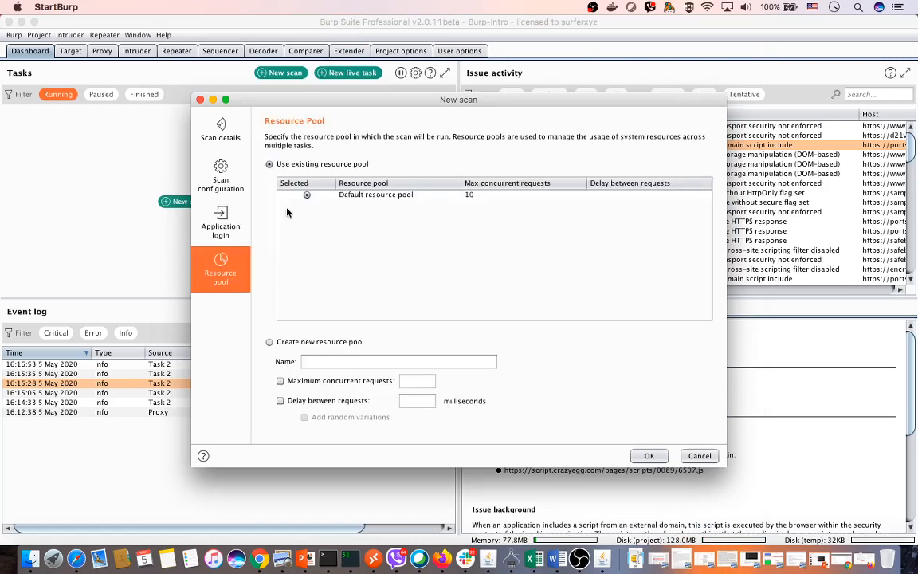
click(698, 455)
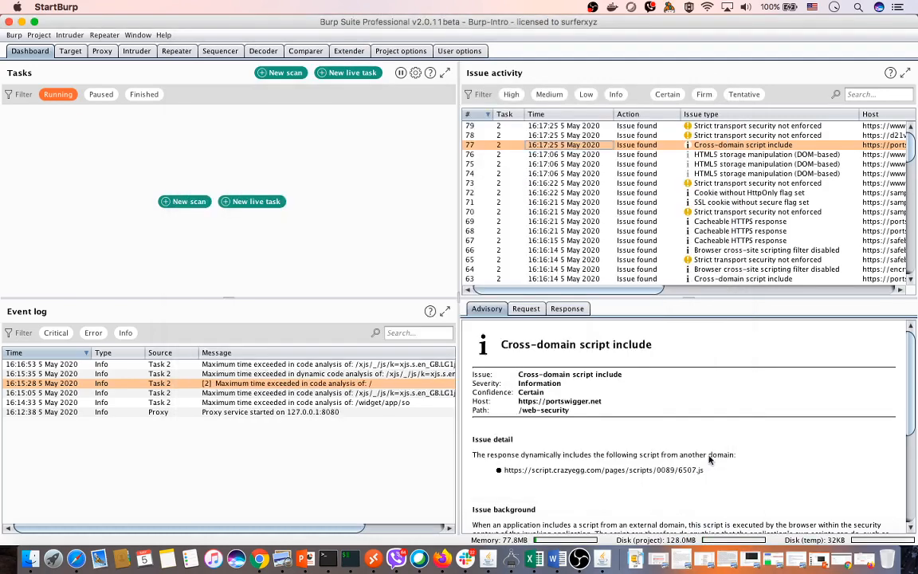
Step: Open a new live task, view its scan details, scan configuration and resource pool settings, and cancel it
click(247, 201)
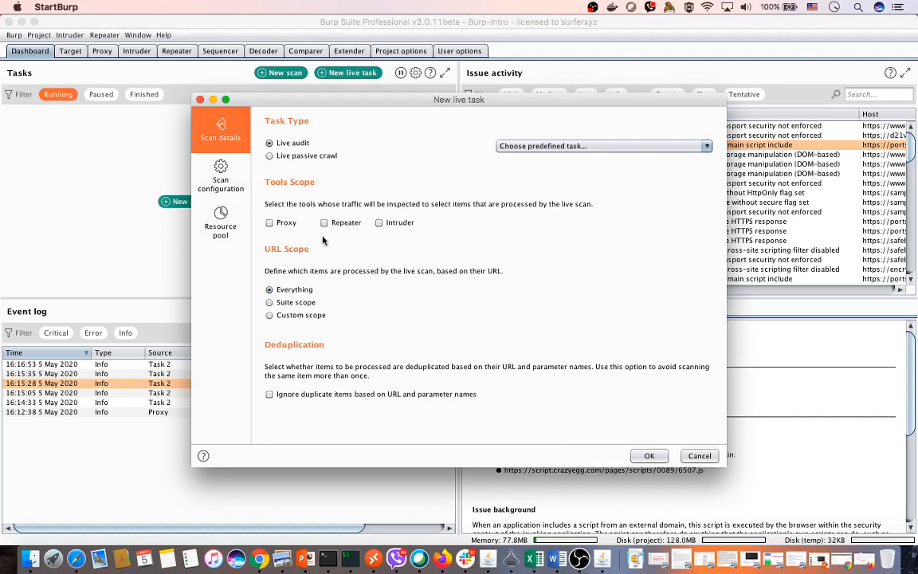
click(219, 180)
click(211, 230)
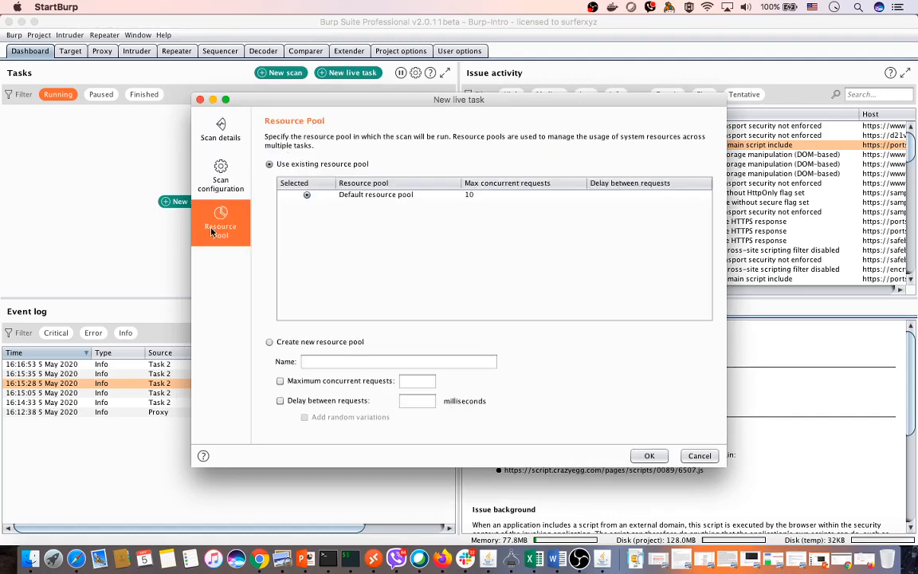
click(215, 180)
click(215, 137)
click(699, 455)
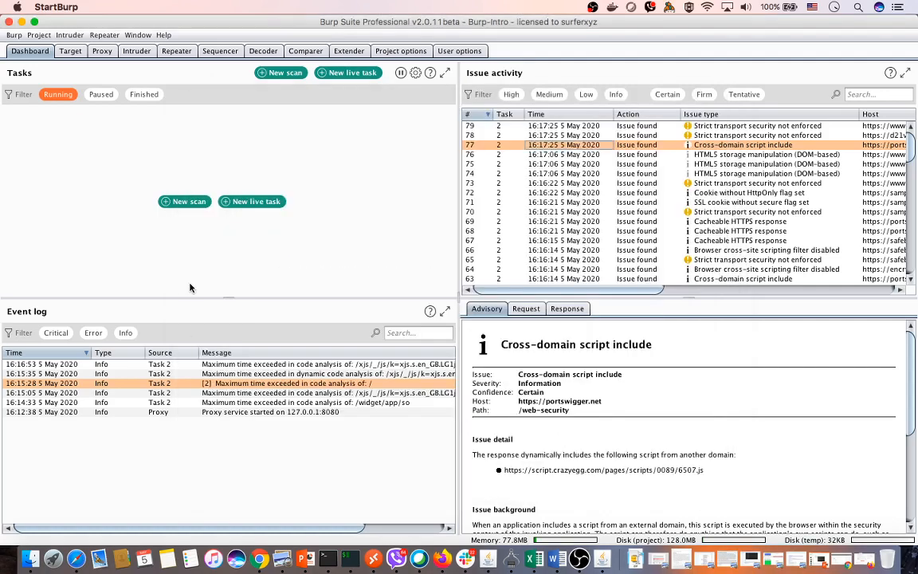
Step: Read the advisory for the selected "Cross-domain script include" issue, including its background and remediation
scroll(655, 389, down, 5)
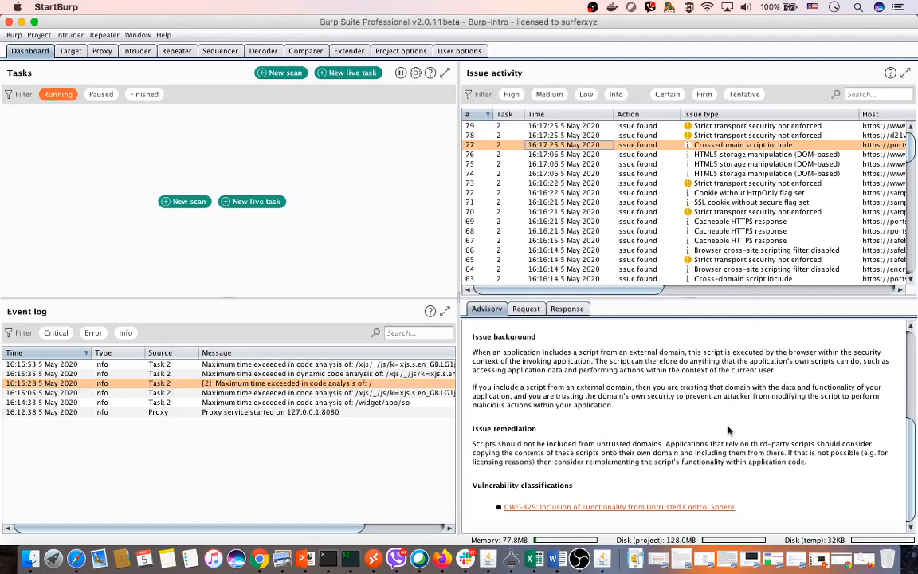
scroll(659, 391, up, 5)
scroll(732, 431, up, 1)
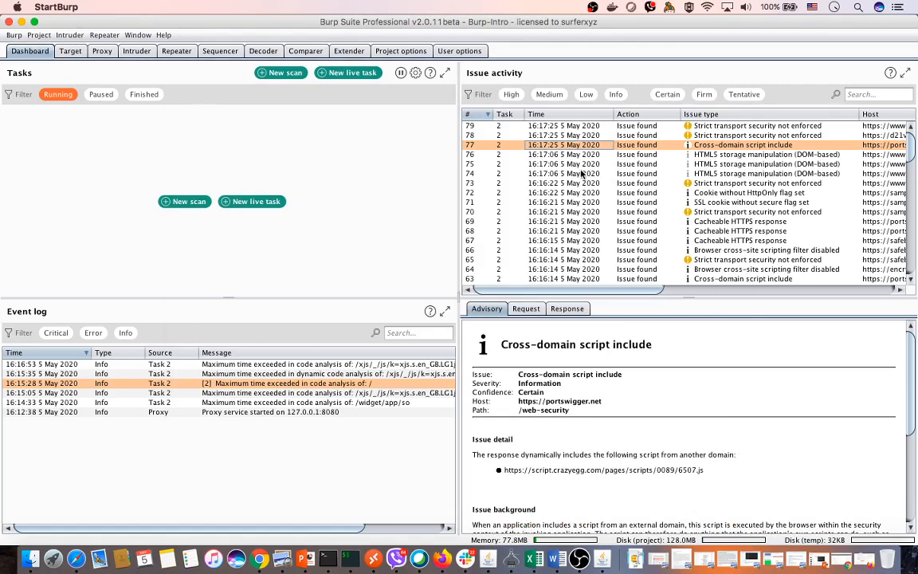
click(70, 51)
click(58, 106)
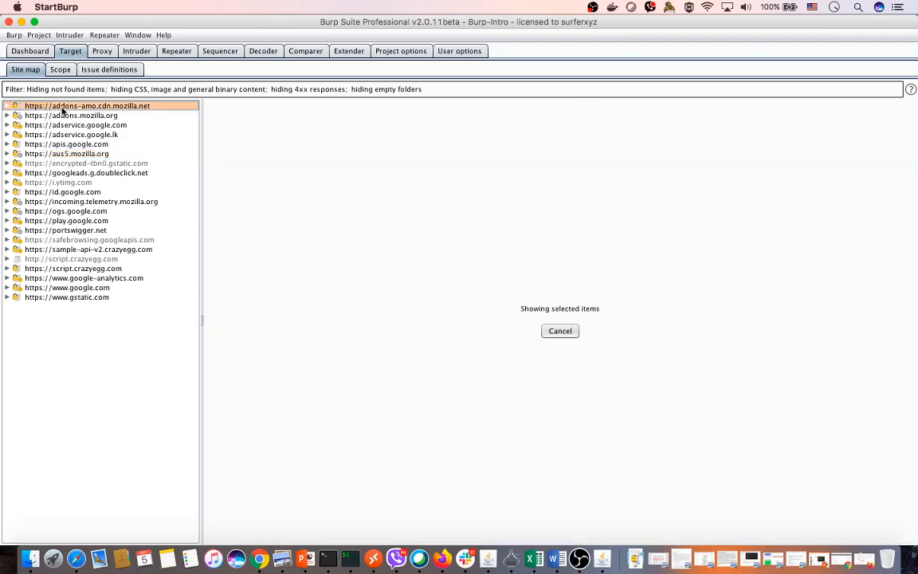
right_click(62, 109)
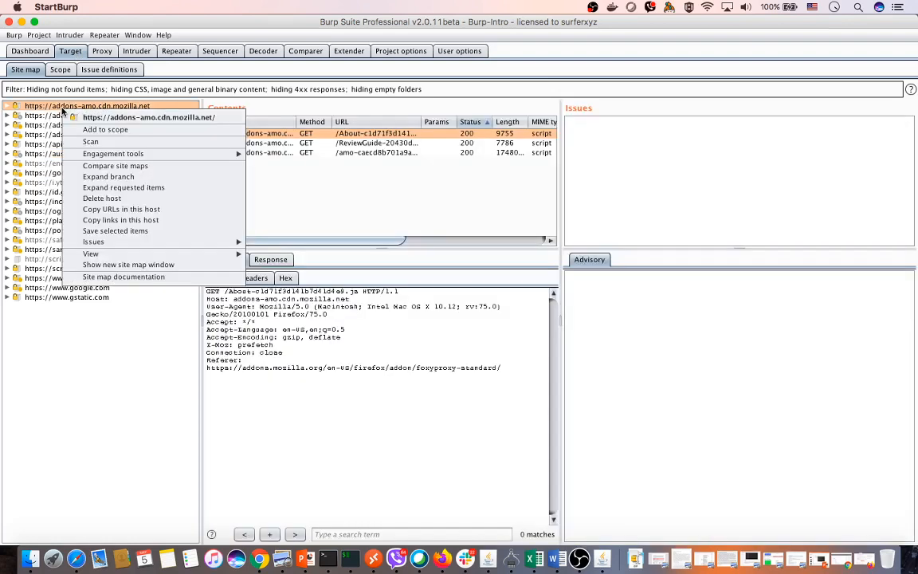
click(76, 343)
right_click(73, 338)
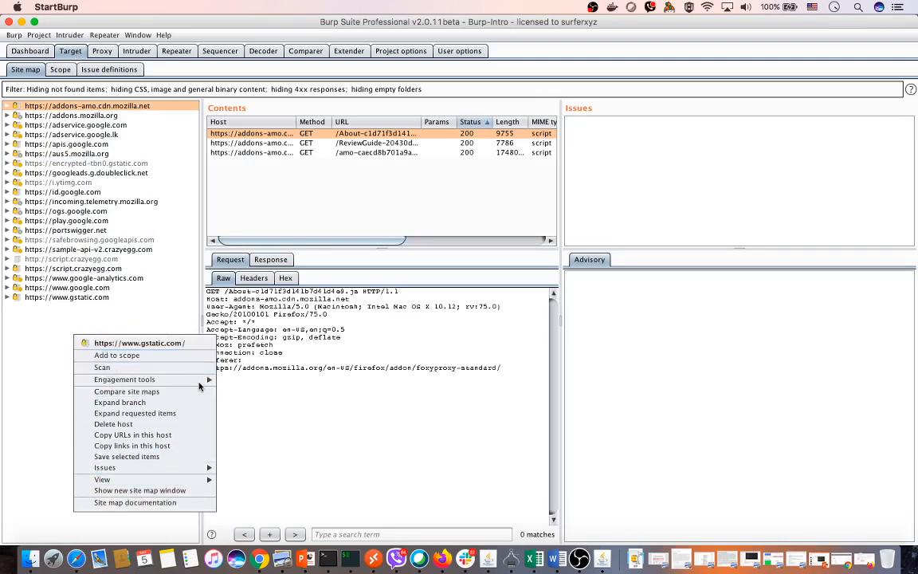
mouse_move(199, 386)
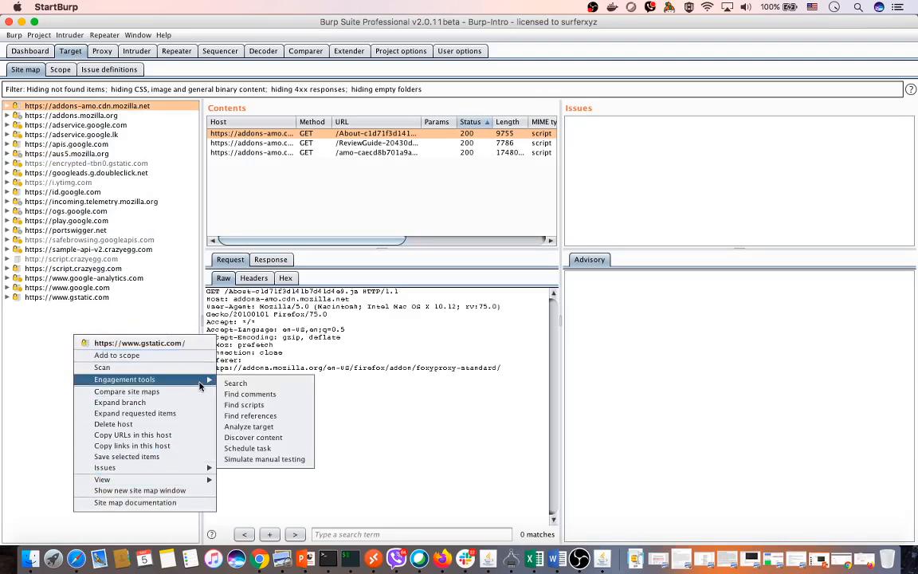
click(78, 300)
click(78, 300)
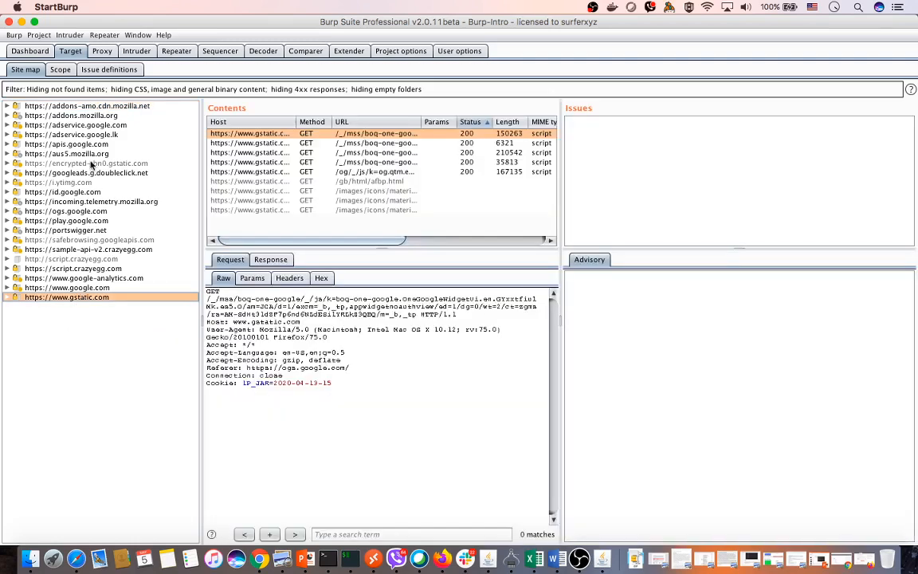
Step: Remove all hosts in the site map from the target scope, and check the scope lists
shift+click(103, 107)
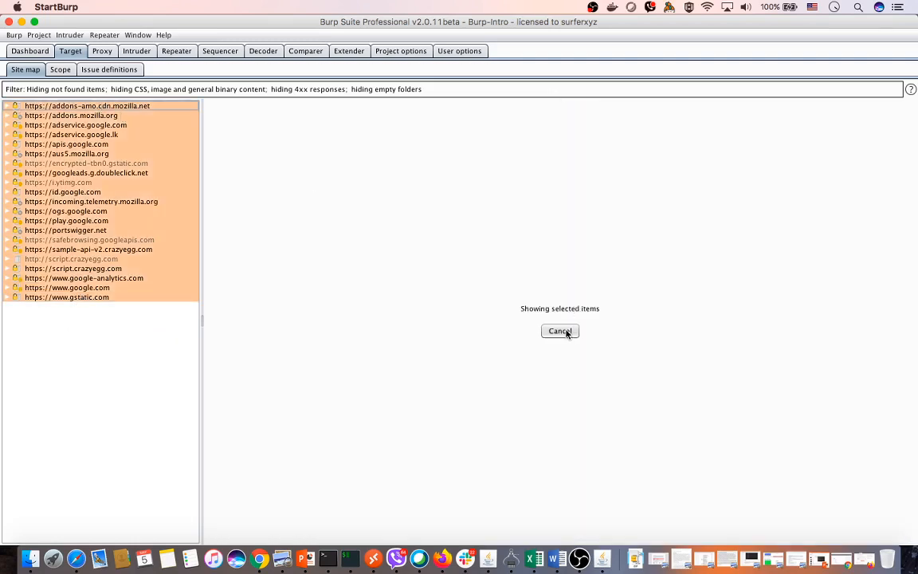
right_click(82, 224)
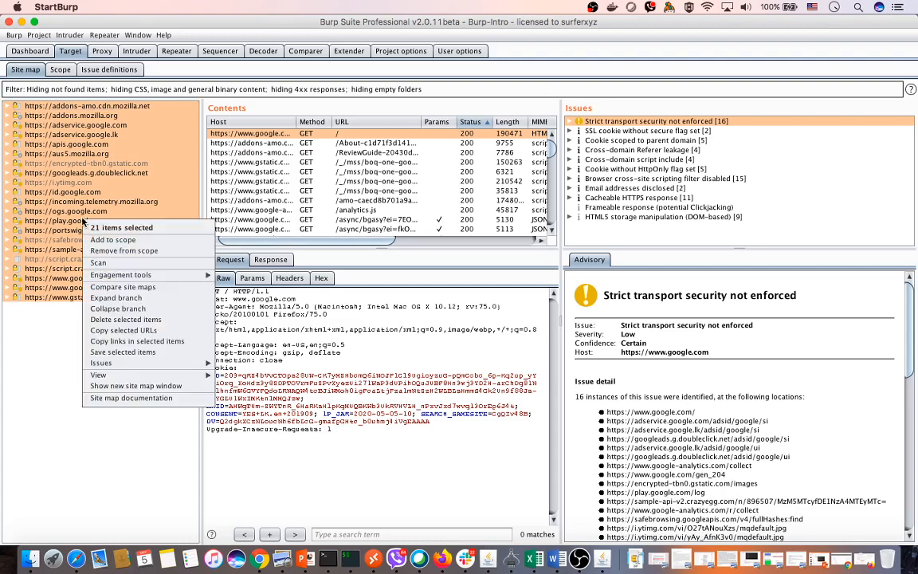
click(139, 251)
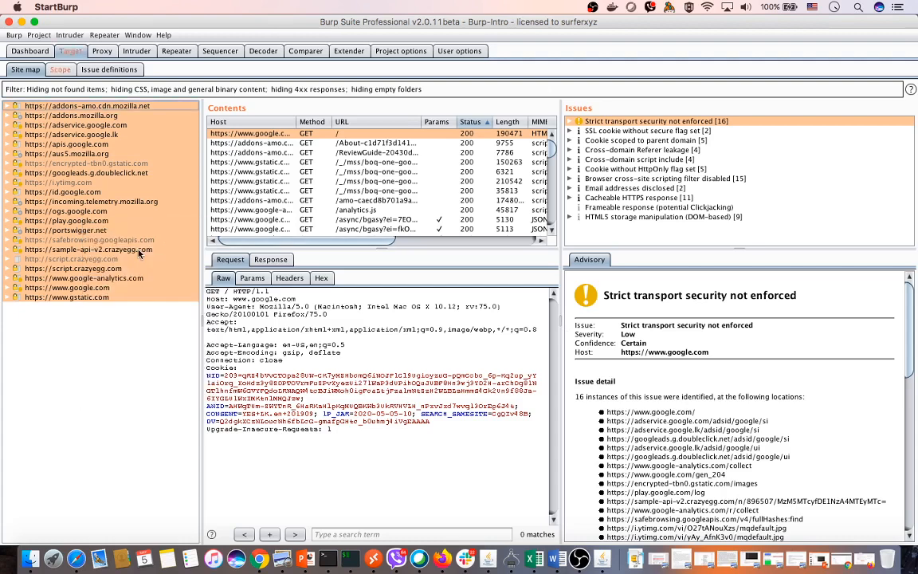
click(57, 69)
click(25, 70)
Step: Delete all selected hosts from the site map, and show the response view of the message viewer
right_click(67, 191)
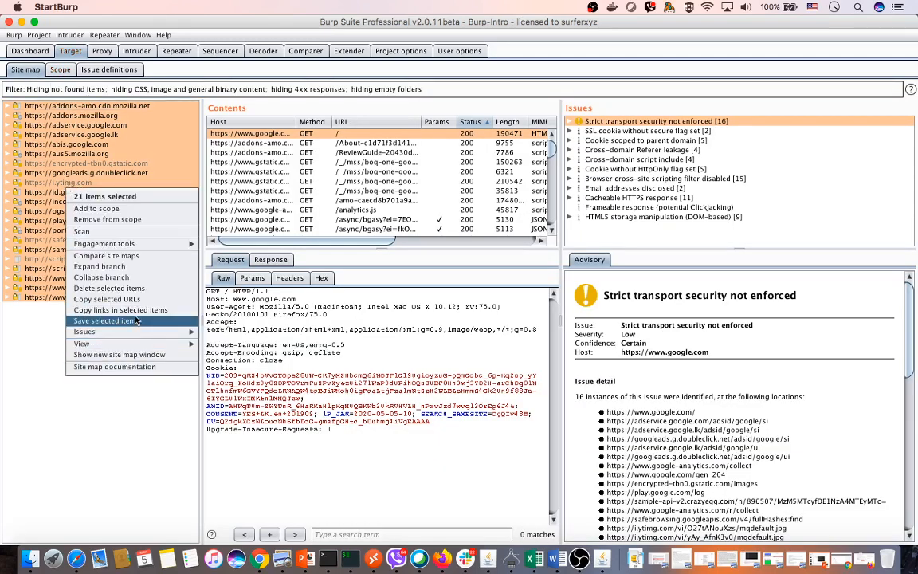
click(111, 288)
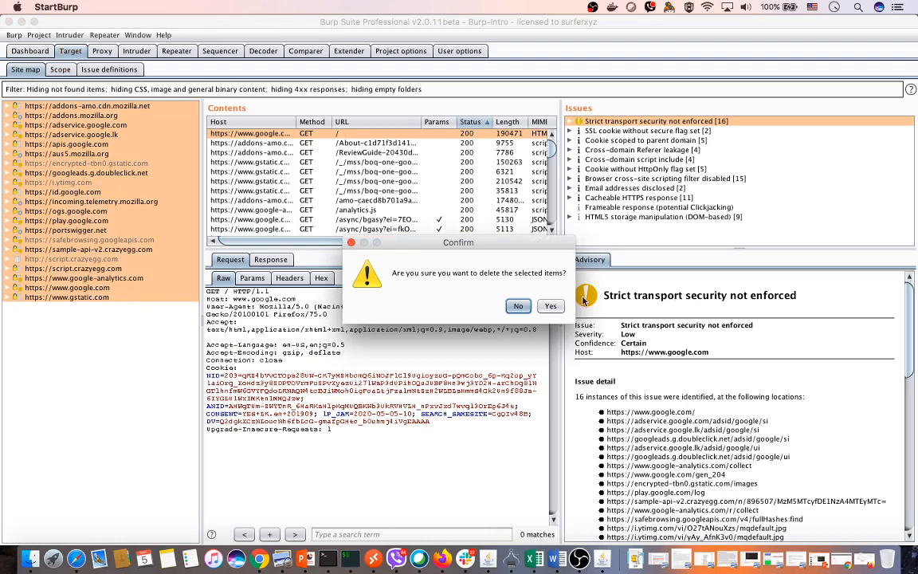
click(559, 307)
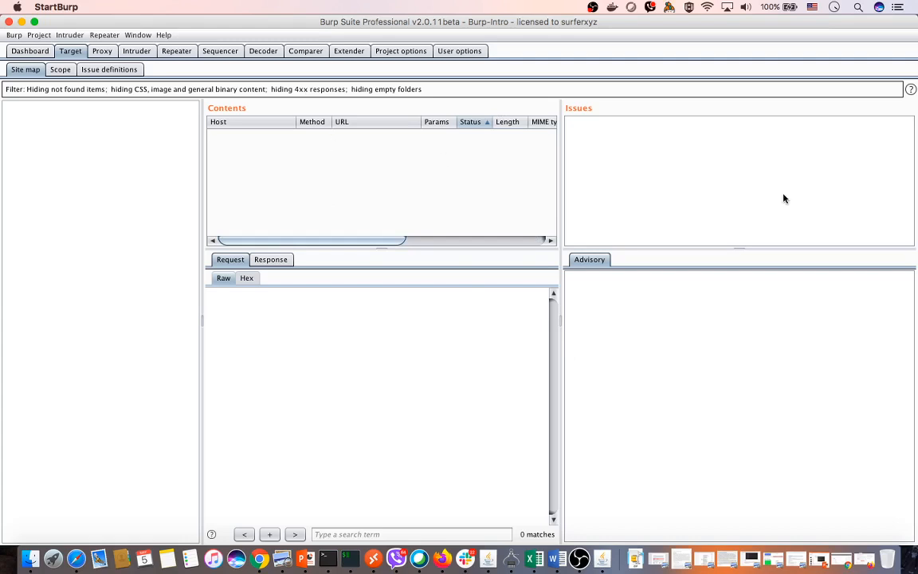
click(231, 262)
click(271, 259)
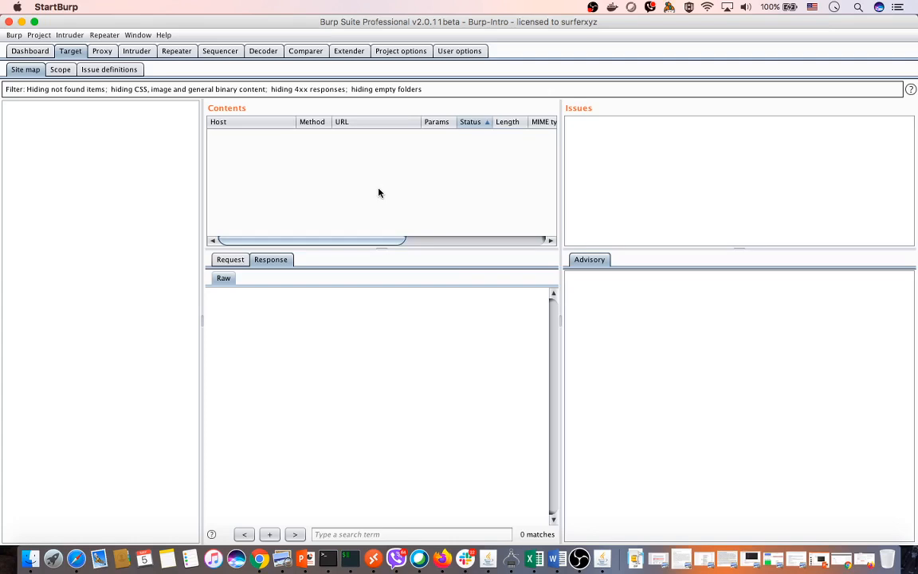
Step: Clear the target scope's exclusion list by removing all of its URL prefixes
click(60, 70)
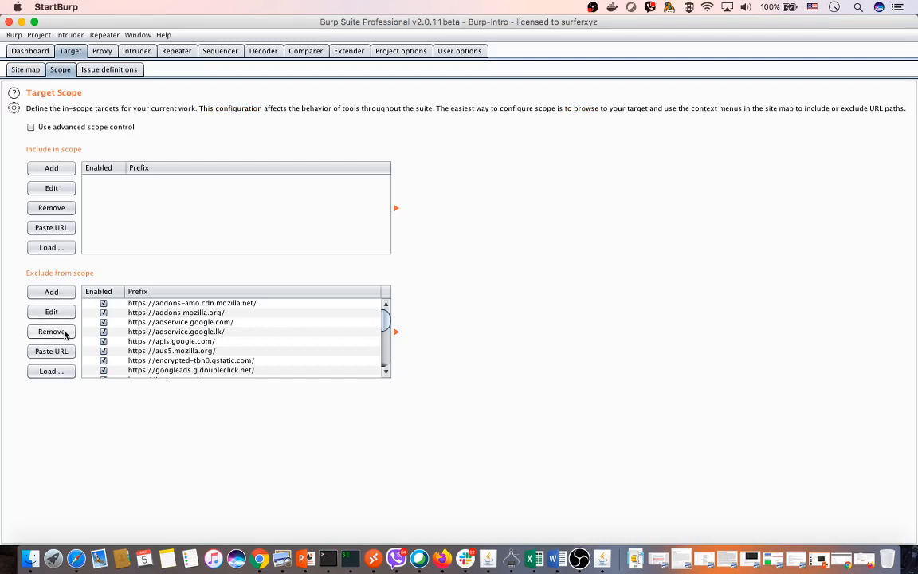
click(199, 331)
drag(384, 319, 386, 297)
click(62, 330)
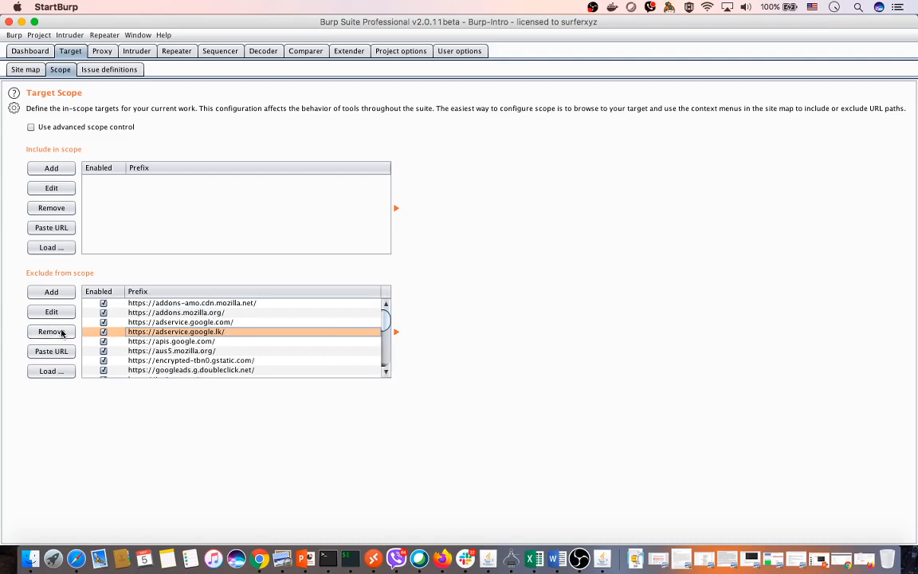
click(155, 304)
click(58, 333)
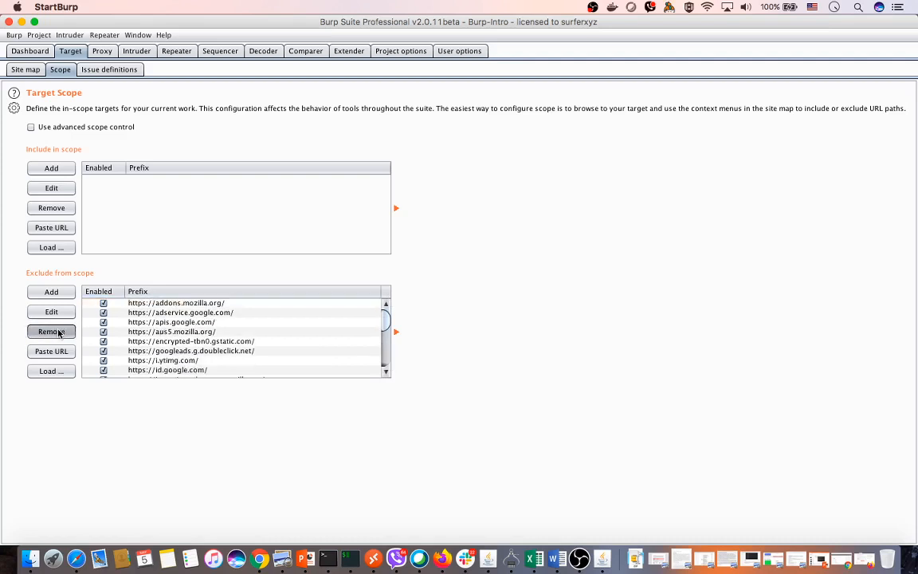
click(154, 303)
scroll(239, 368, down, 5)
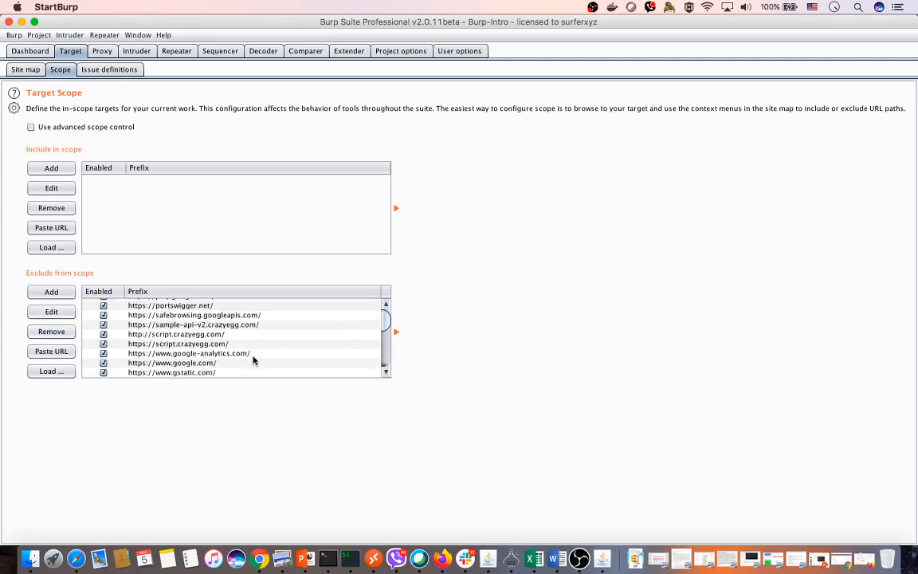
shift+click(205, 375)
click(69, 335)
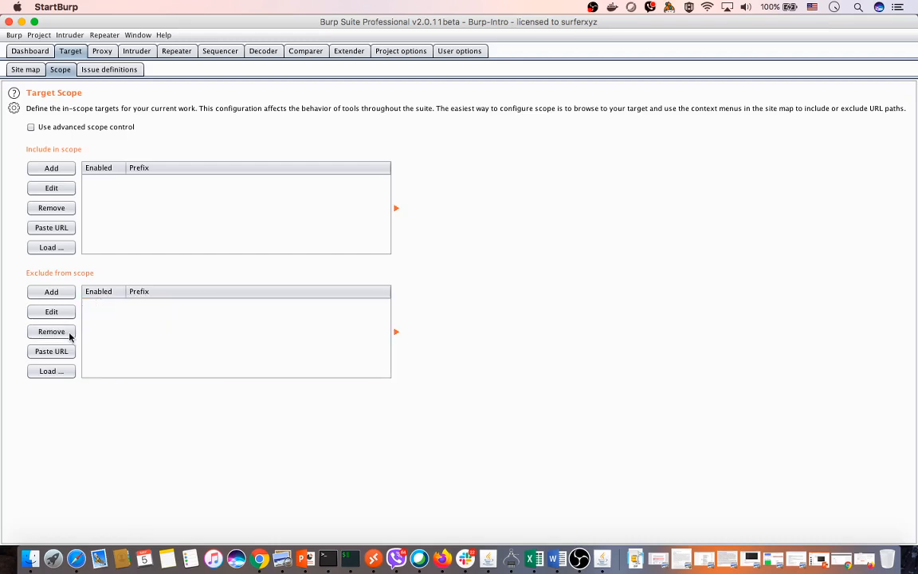
Step: Examine the scanner's issue definitions, including SQL injection, ASP.NET tracing enabled and HTTP PUT method is enabled
click(99, 71)
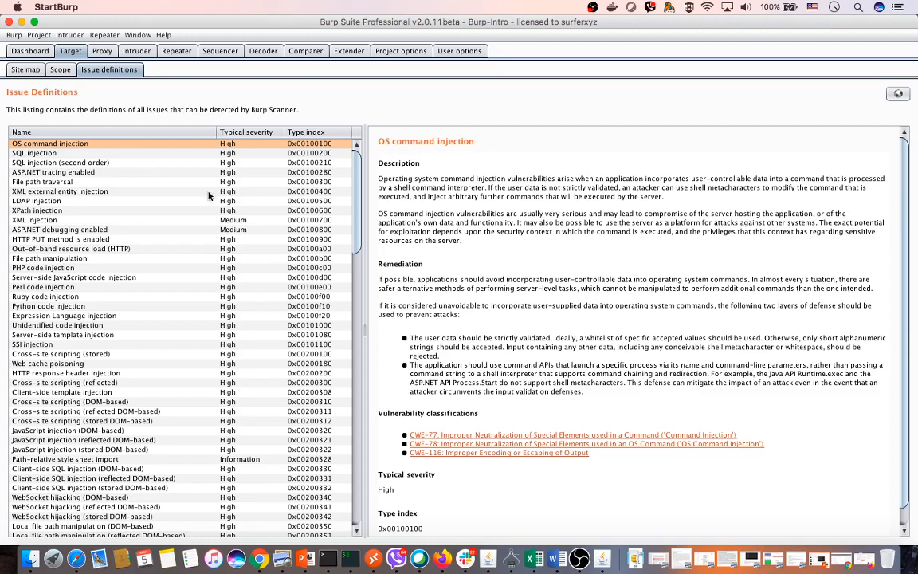
scroll(120, 267, down, 5)
scroll(120, 268, up, 5)
scroll(478, 254, down, 2)
scroll(497, 253, up, 2)
scroll(612, 332, down, 1)
click(48, 153)
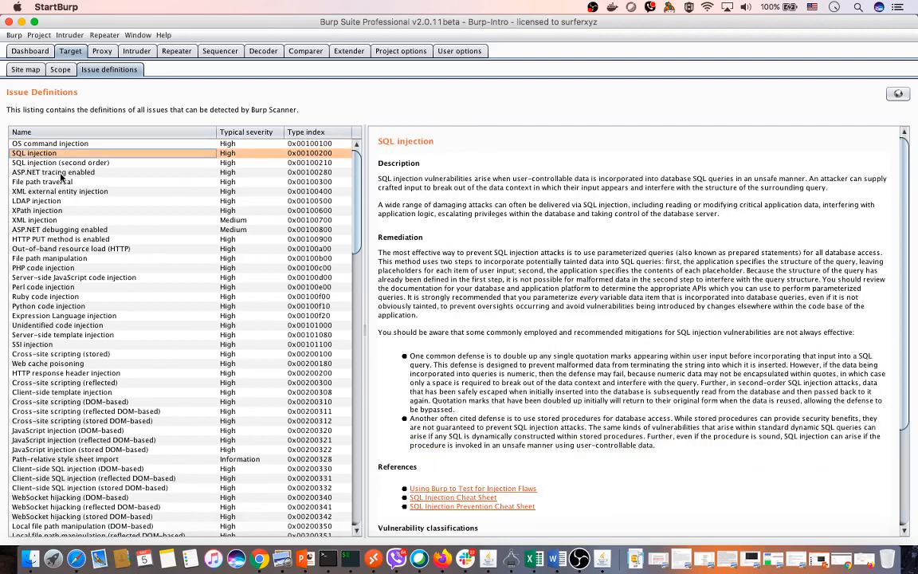
click(60, 173)
click(52, 239)
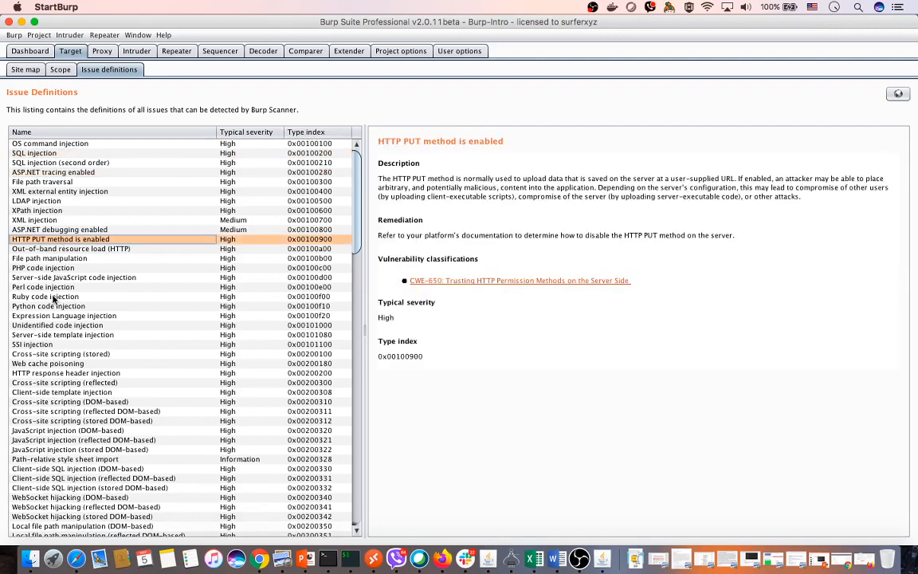
Step: Examine the Ruby code injection definition, and sort the issue definitions by typical severity in ascending order
click(54, 297)
scroll(84, 304, down, 10)
scroll(70, 292, up, 8)
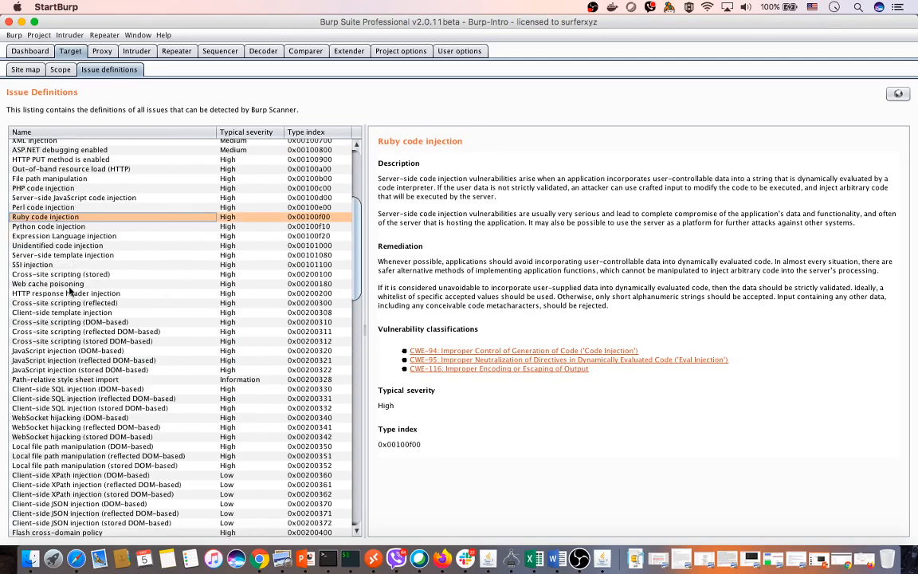
scroll(70, 292, up, 3)
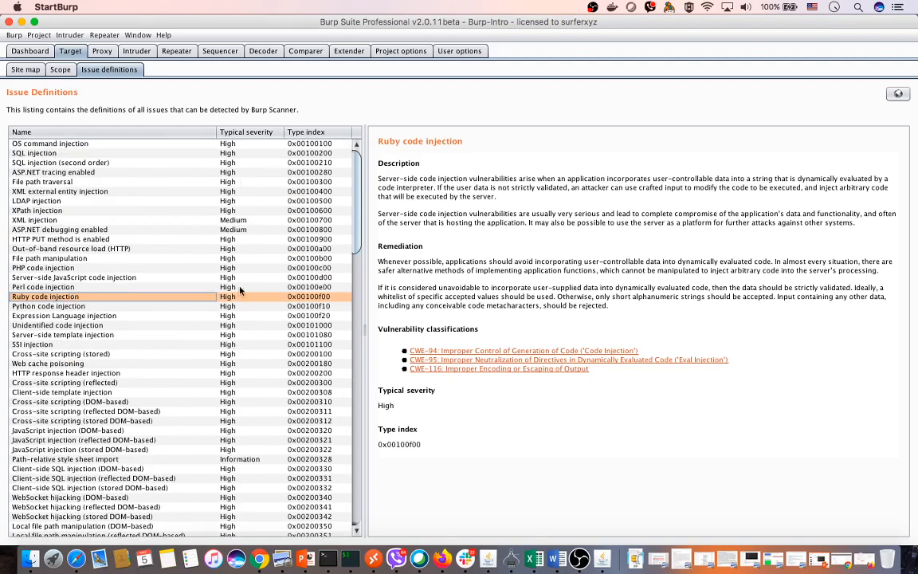
click(224, 131)
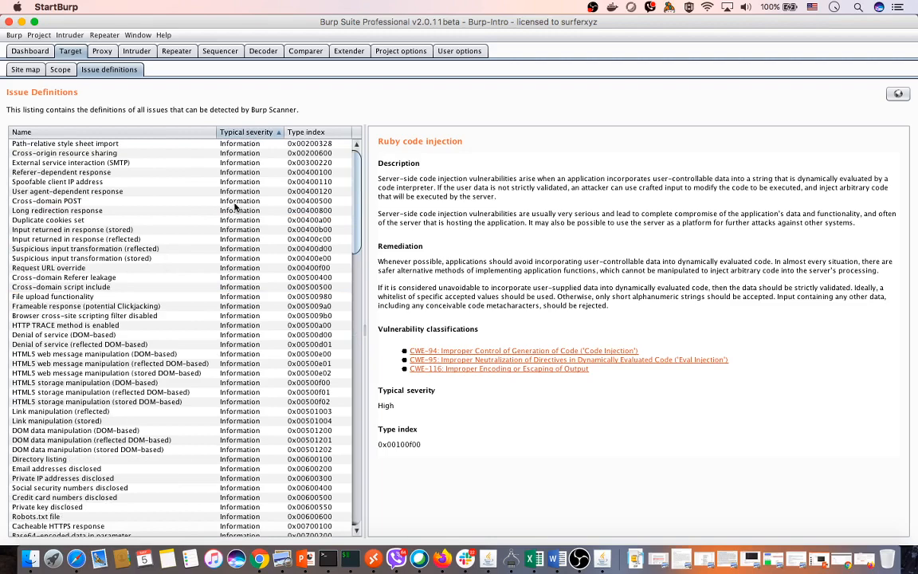
Step: Examine high-severity definitions, including Serialized object in HTTP message, arbitrary origin trusted, and the reflected and stored DOM-based cross-site scripting issues
scroll(342, 385, down, 10)
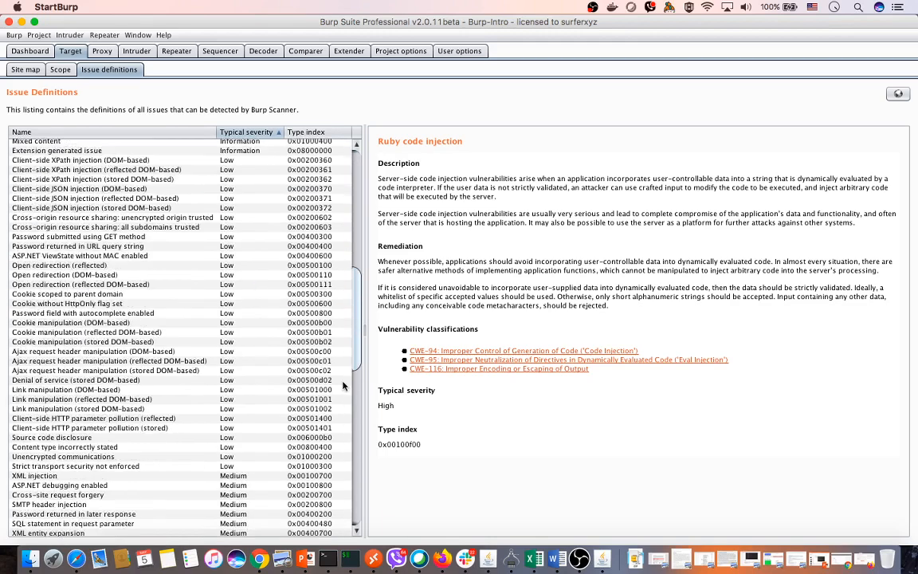
scroll(342, 386, down, 8)
click(51, 531)
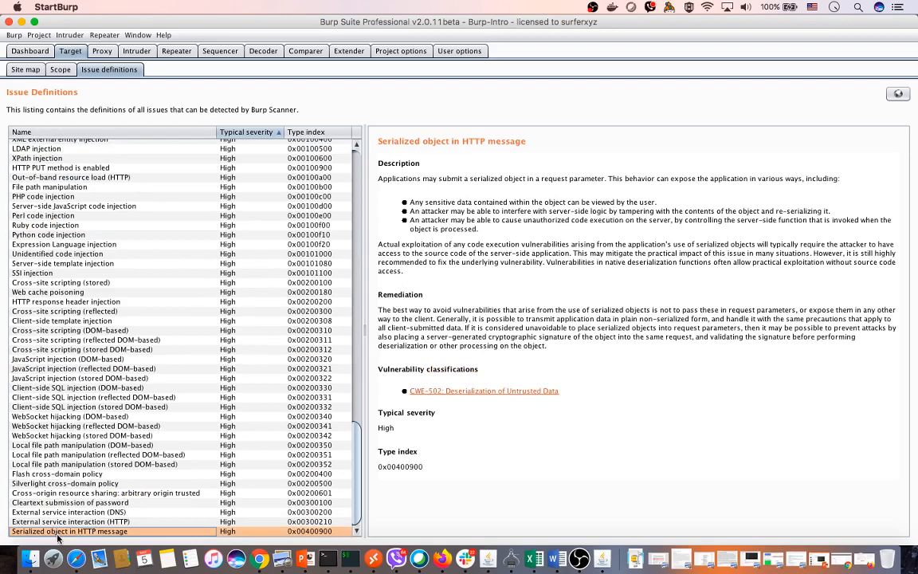
click(71, 494)
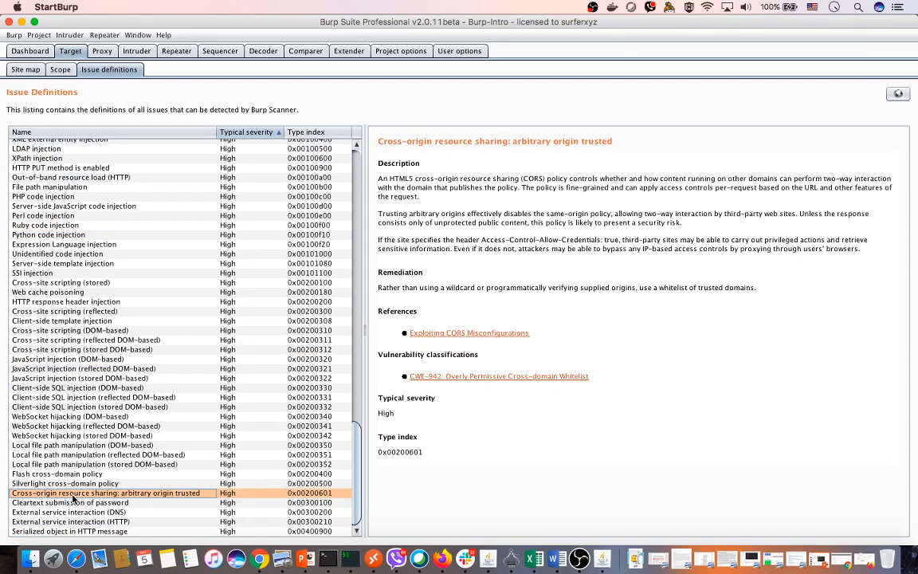
click(55, 330)
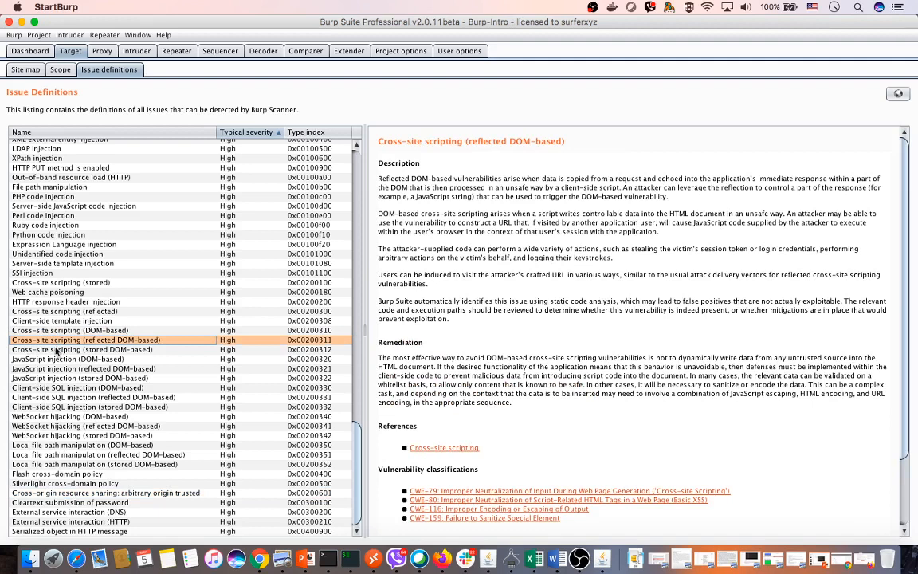
click(42, 349)
scroll(42, 303, up, 5)
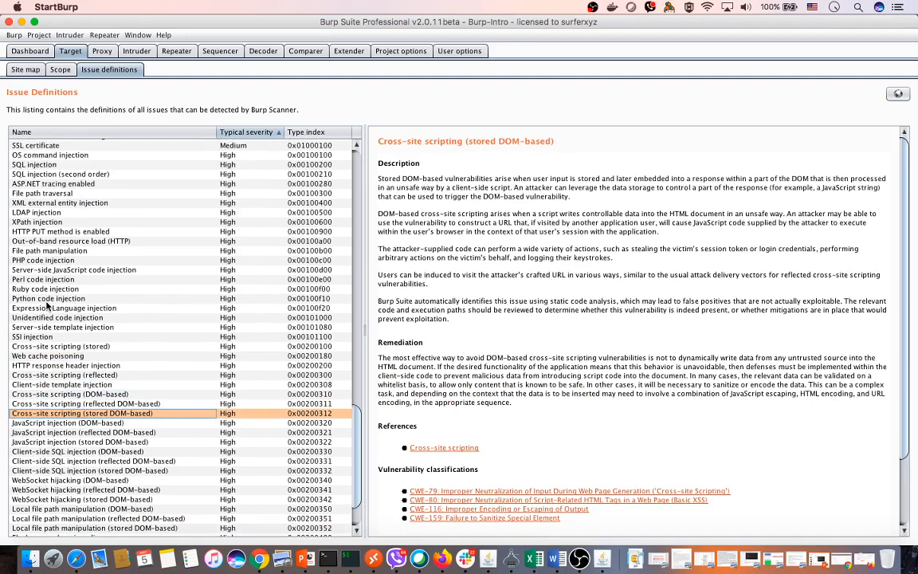
Step: Examine the definitions of SQL injection, CSS injection (reflected) and the information-level Cross-origin resource sharing issue
click(46, 309)
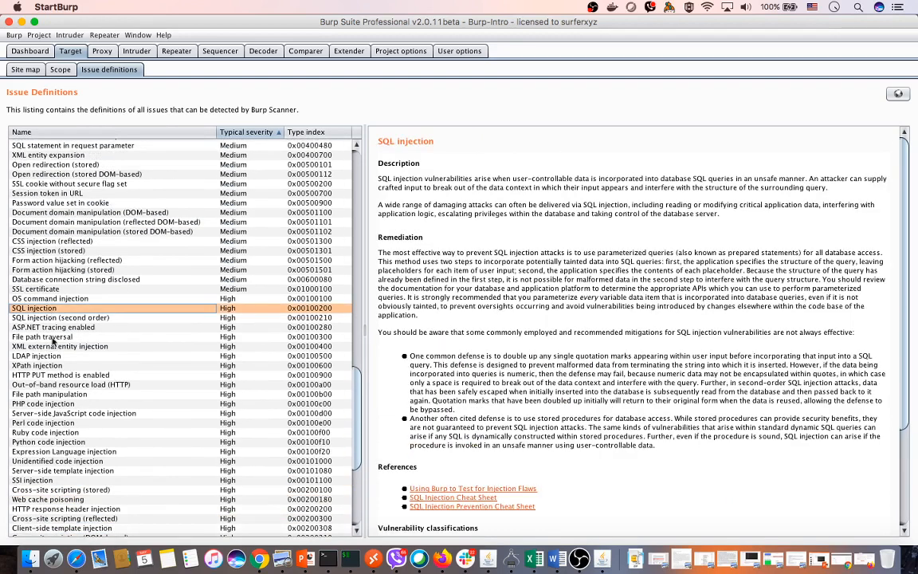
scroll(50, 311, up, 4)
click(50, 401)
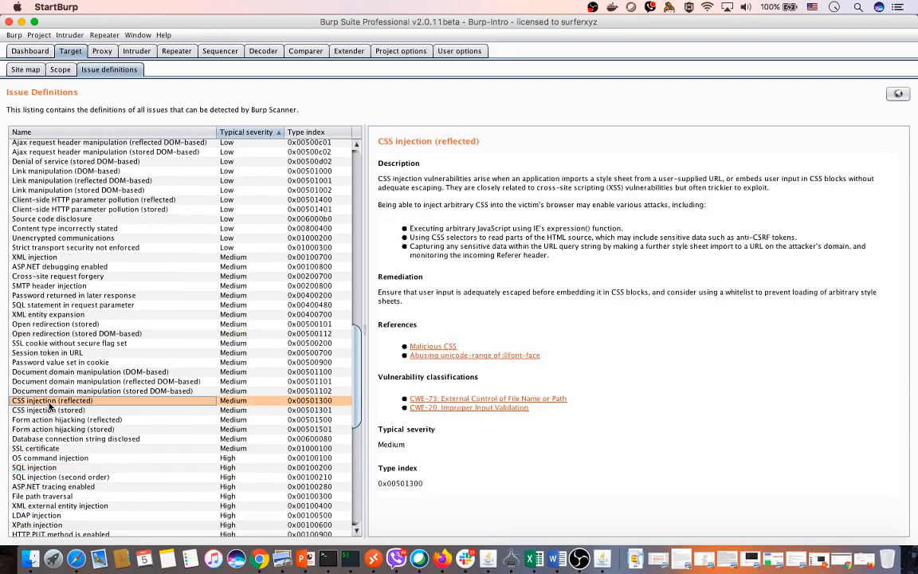
scroll(50, 405, up, 10)
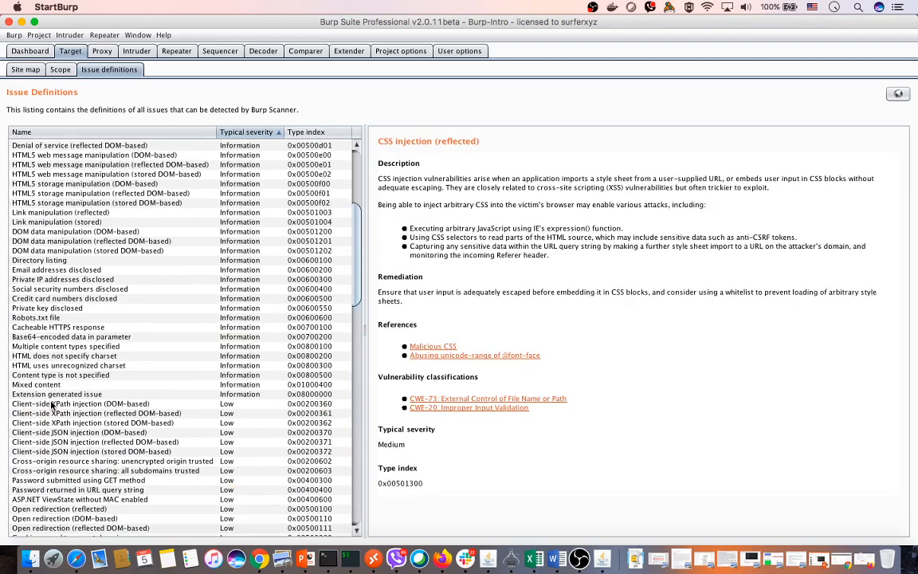
scroll(51, 405, up, 2)
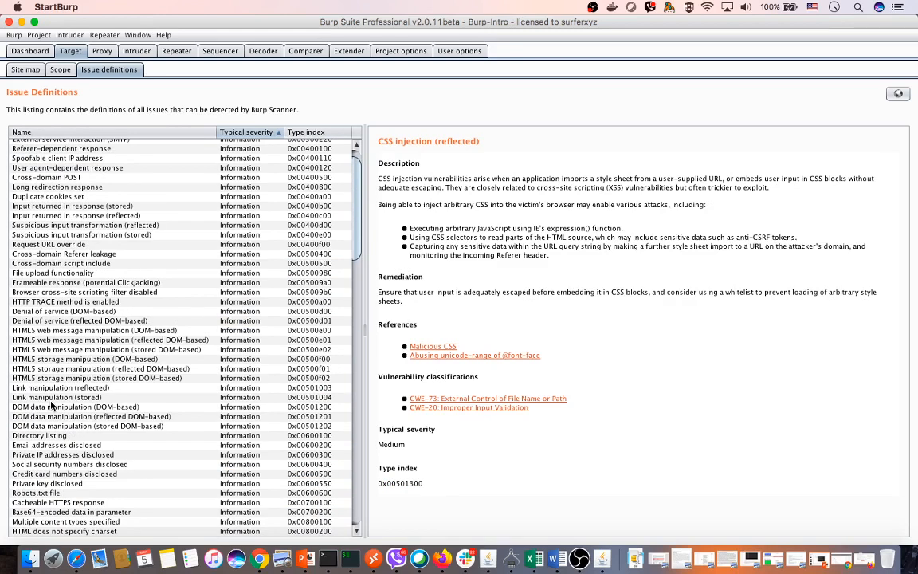
scroll(52, 407, up, 3)
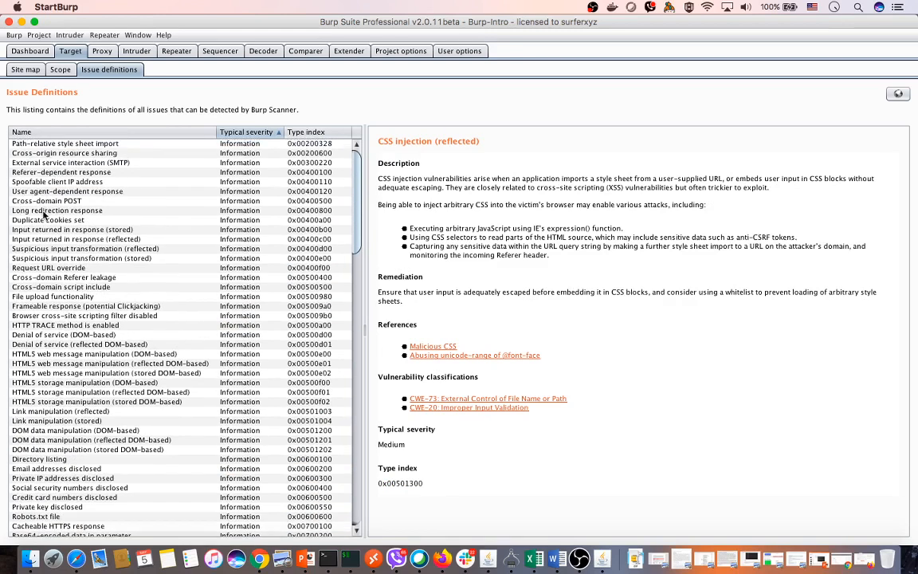
click(77, 154)
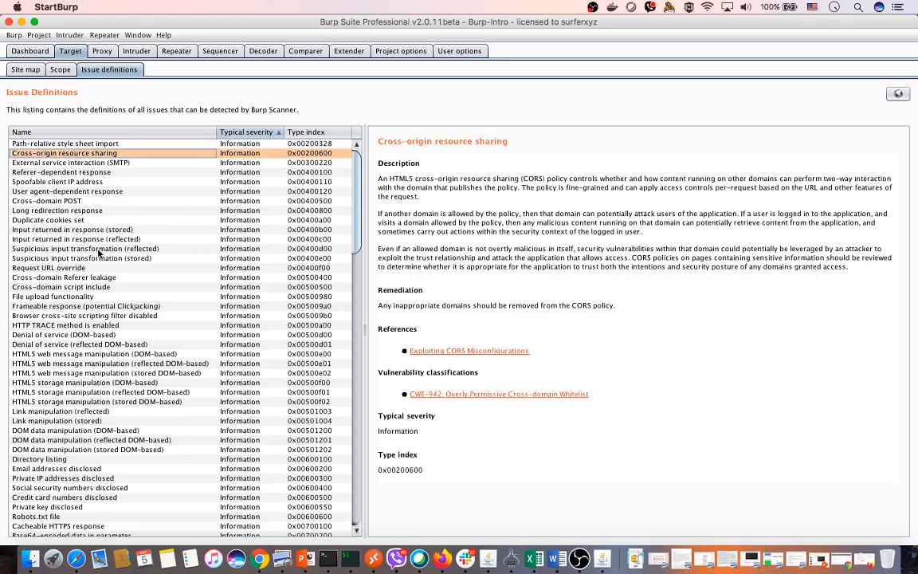
Step: Review the target's scope, issue definitions and site map views, ending on the site map
click(59, 70)
click(25, 69)
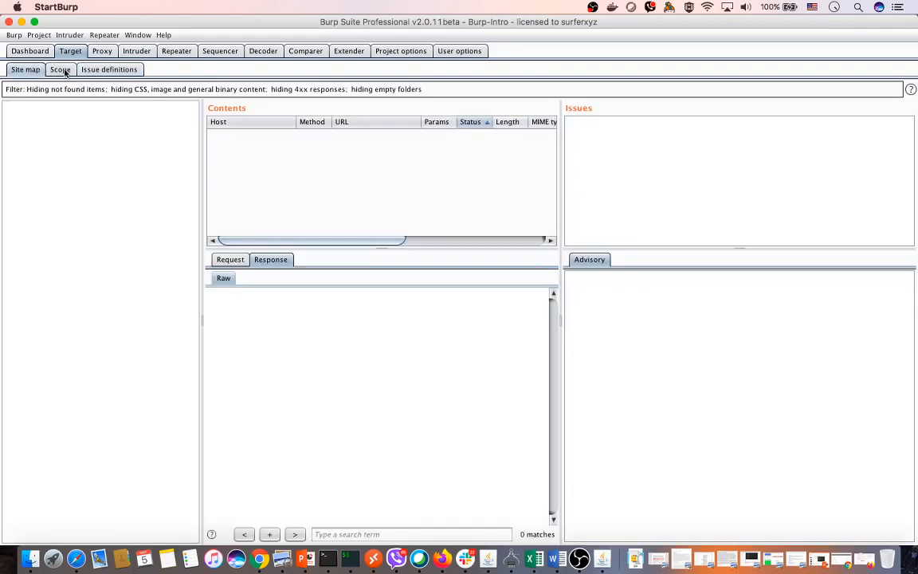
click(87, 69)
click(59, 69)
click(25, 69)
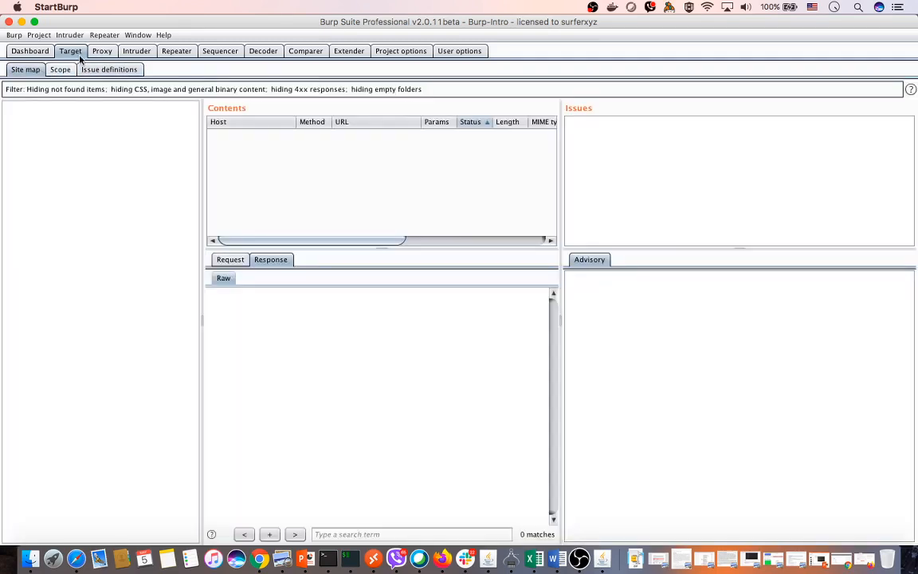
Step: Examine the proxy options, from the proxy listeners and interception rules through response modification, match and replace, SSL pass through and miscellaneous settings
click(101, 51)
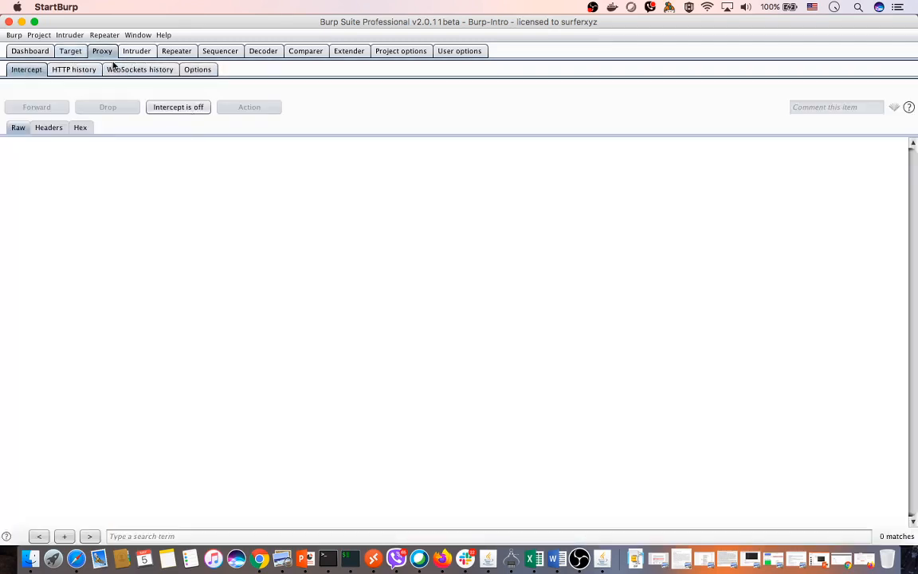
click(197, 70)
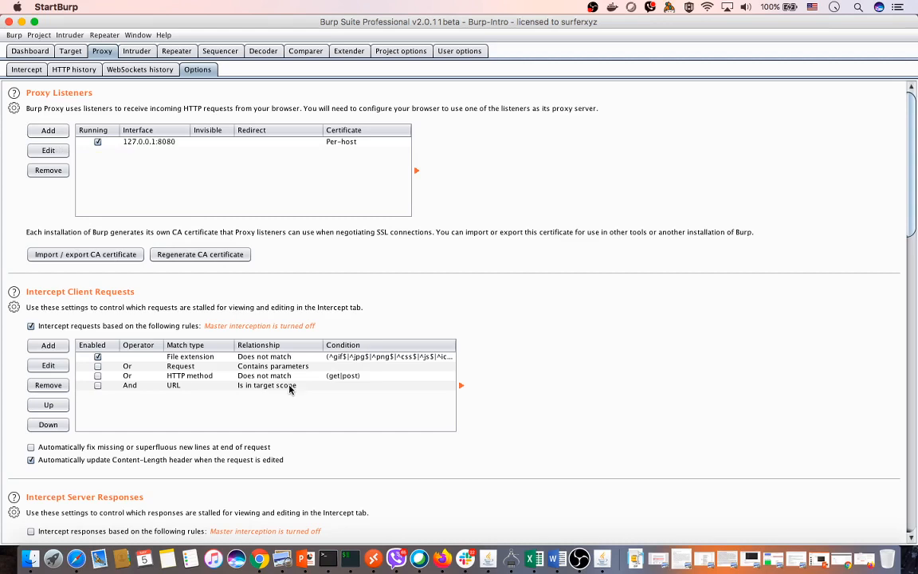
scroll(354, 399, down, 10)
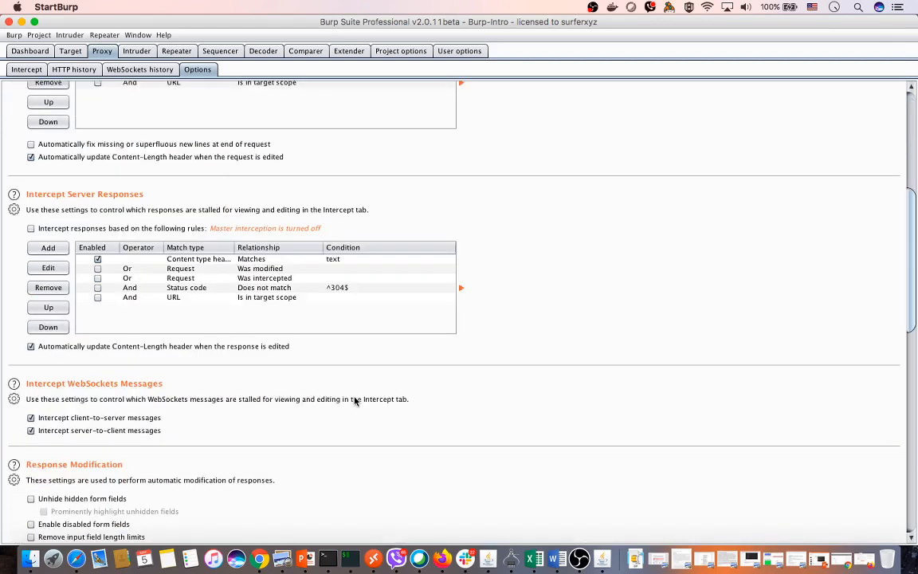
scroll(180, 317, down, 5)
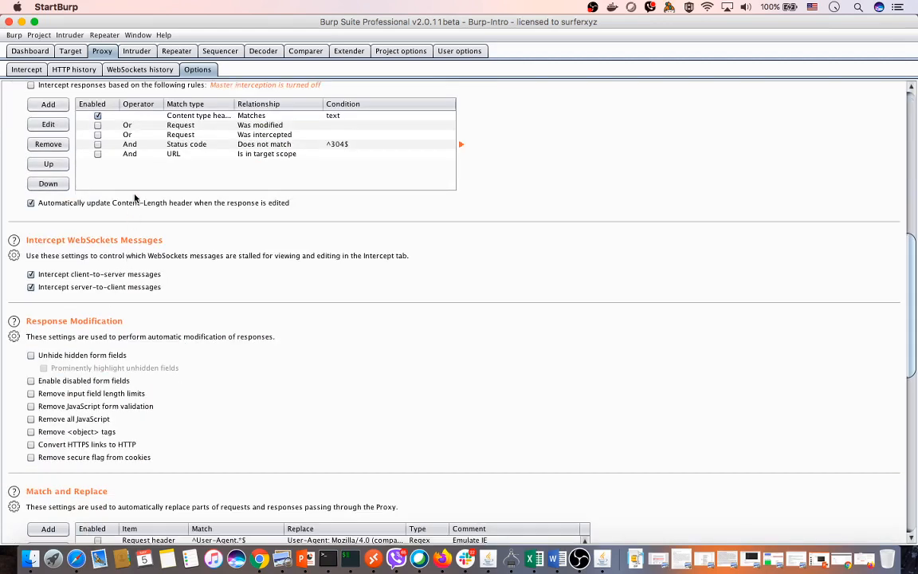
scroll(149, 403, down, 5)
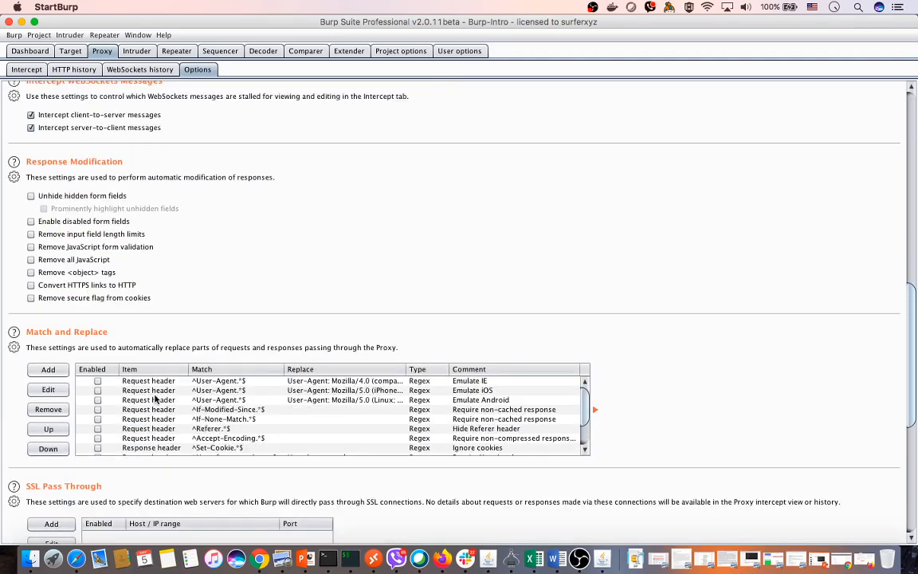
scroll(156, 401, down, 3)
scroll(24, 322, down, 10)
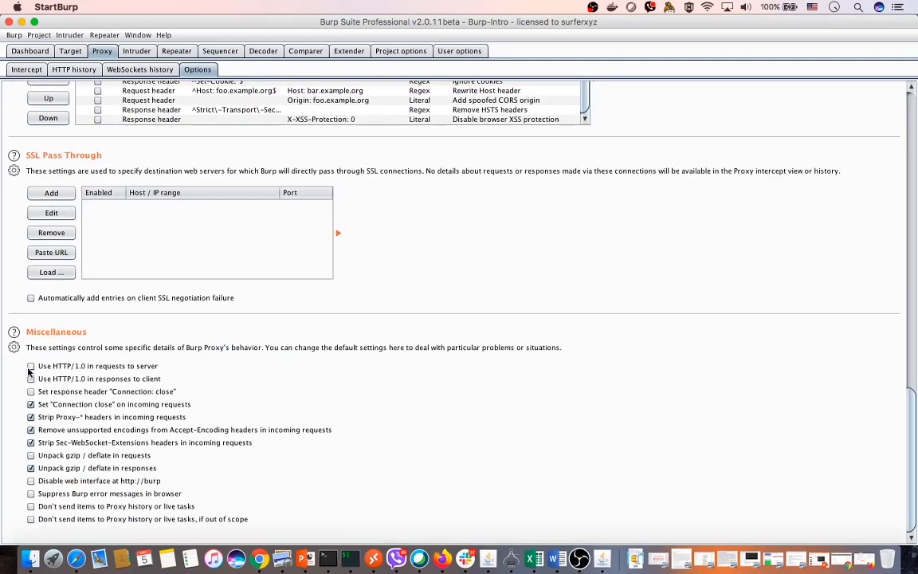
scroll(355, 340, up, 15)
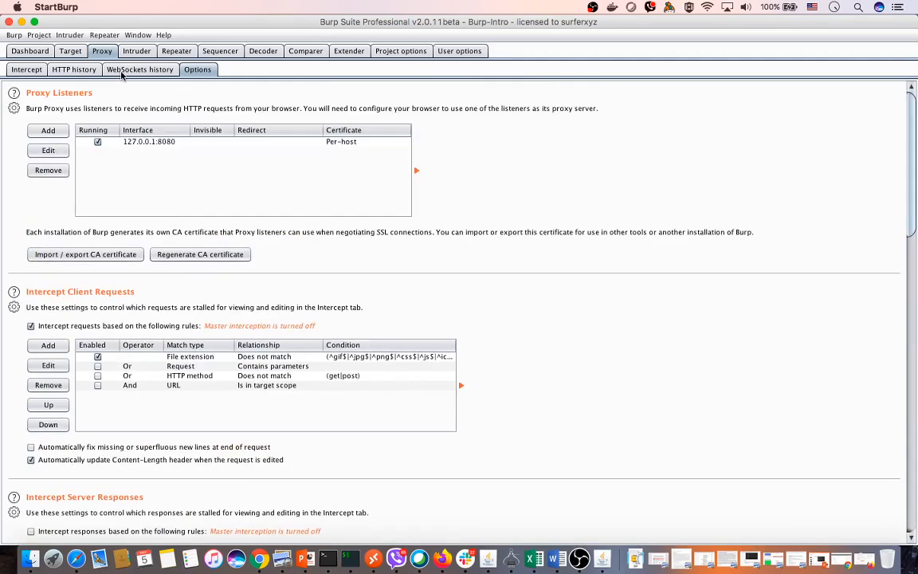
Step: View the proxy's WebSockets history and HTTP history, and show the request sent to aus5.mozilla.org
click(150, 73)
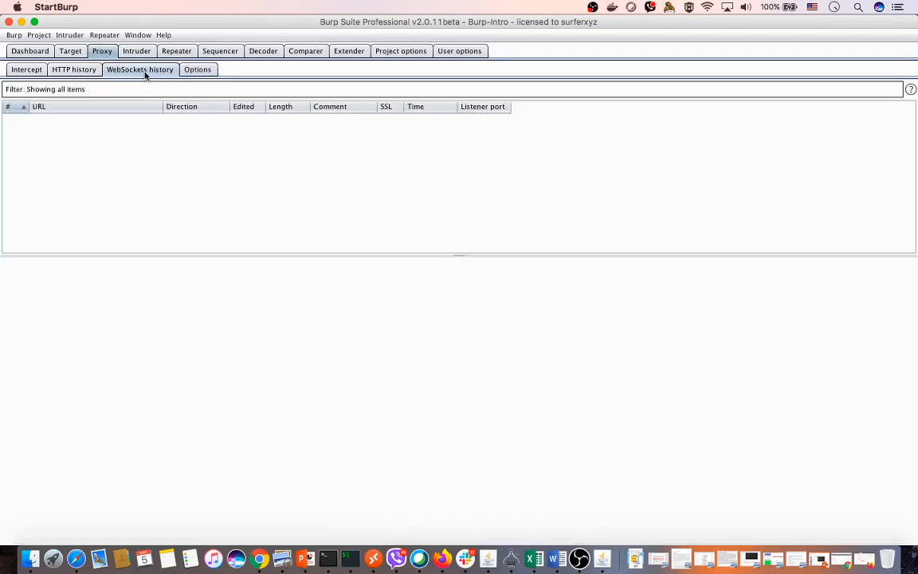
click(71, 69)
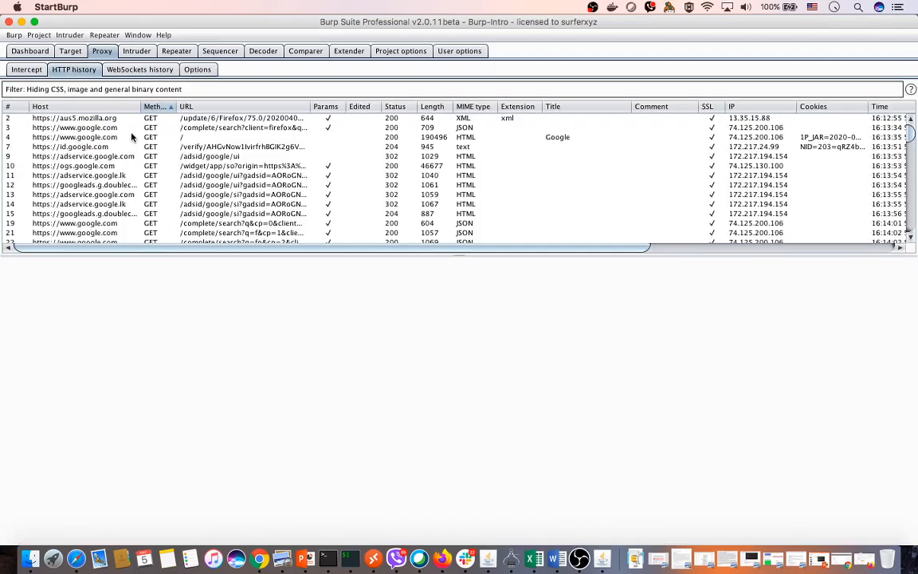
click(79, 138)
click(79, 118)
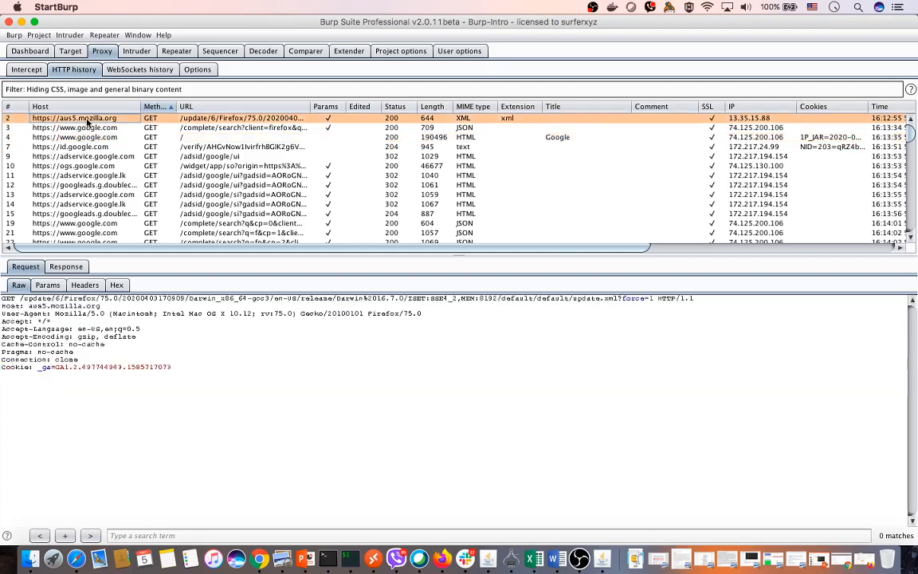
Step: Check the actions available for a range of selected HTTP history entries, and show the adservice.google.com request for /adsid/google/ui
scroll(117, 165, down, 20)
scroll(109, 202, up, 10)
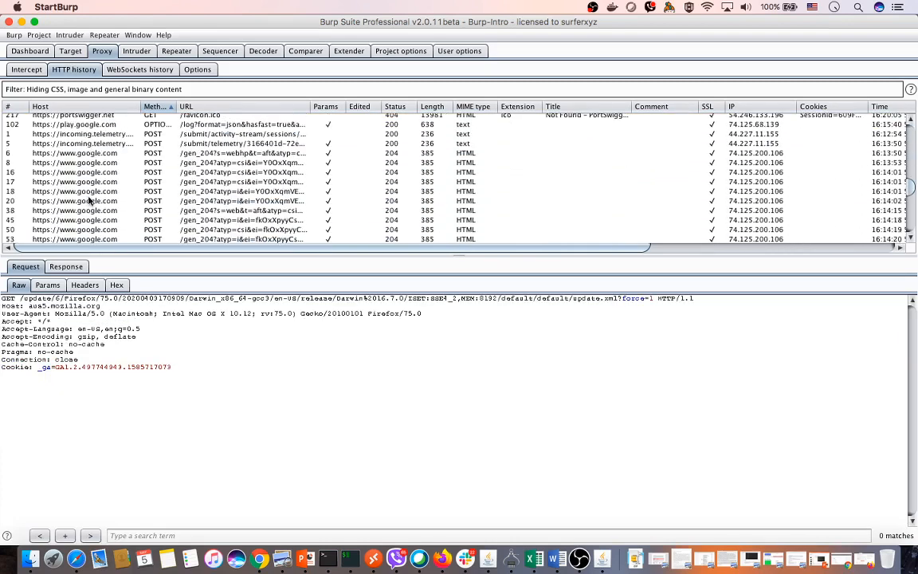
shift+click(84, 198)
right_click(79, 183)
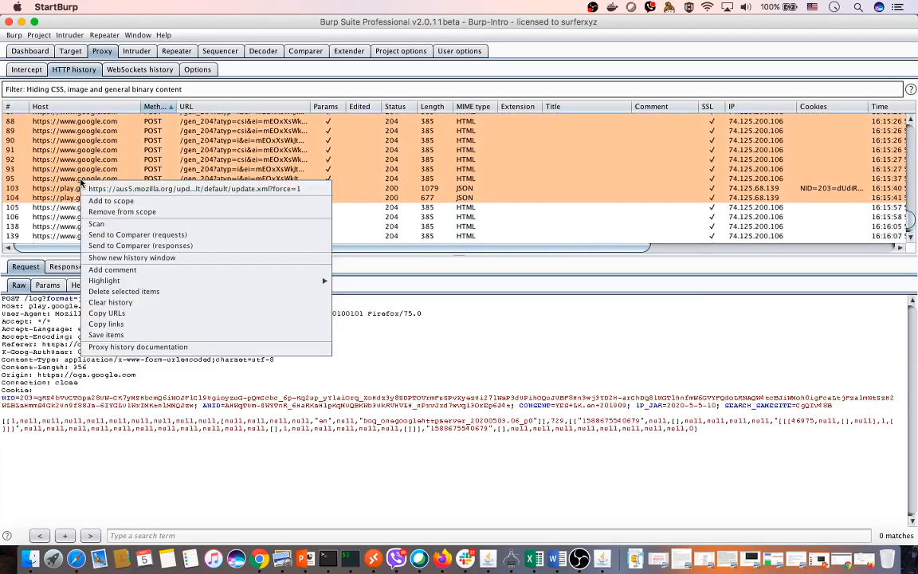
click(602, 343)
scroll(911, 221, up, 10)
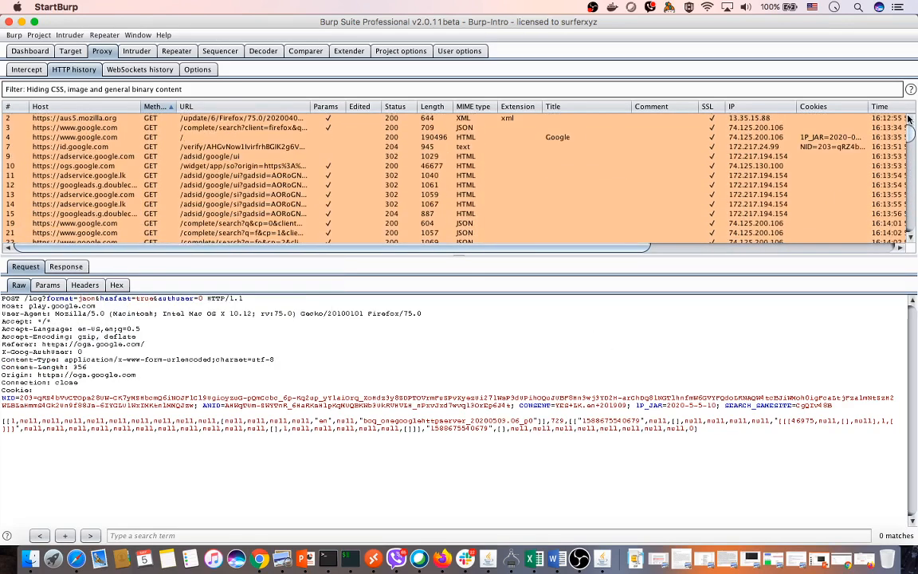
click(123, 155)
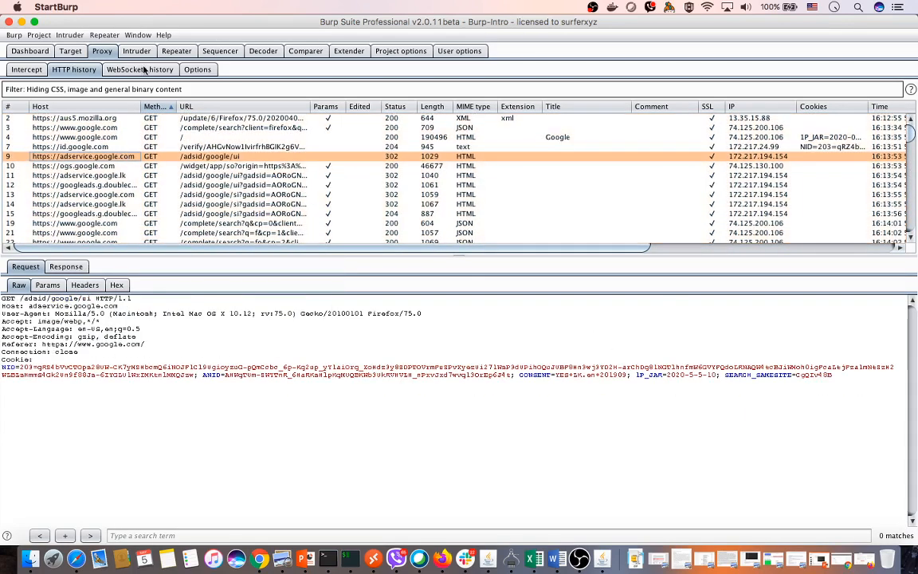
Step: Toggle the proxy's interception on and back off
click(24, 69)
click(184, 109)
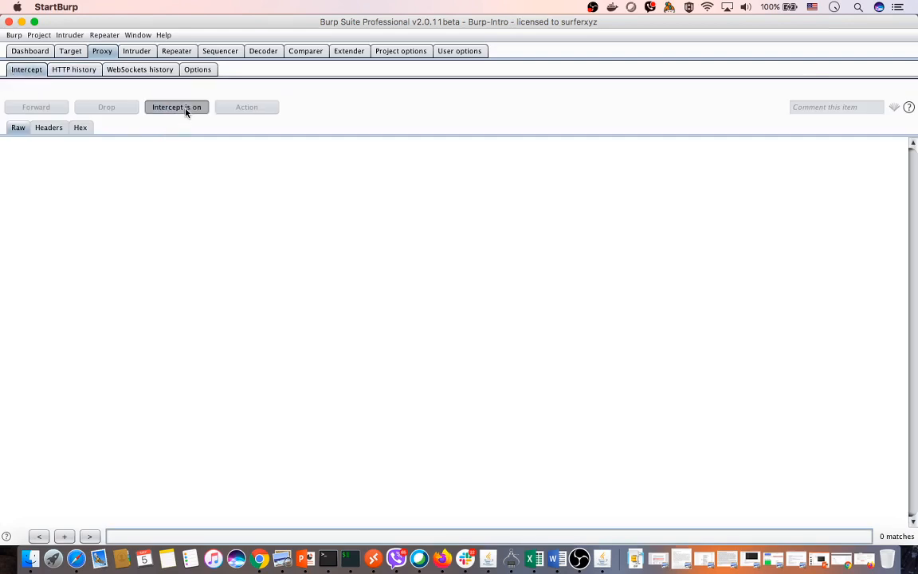
click(185, 112)
click(186, 111)
click(186, 110)
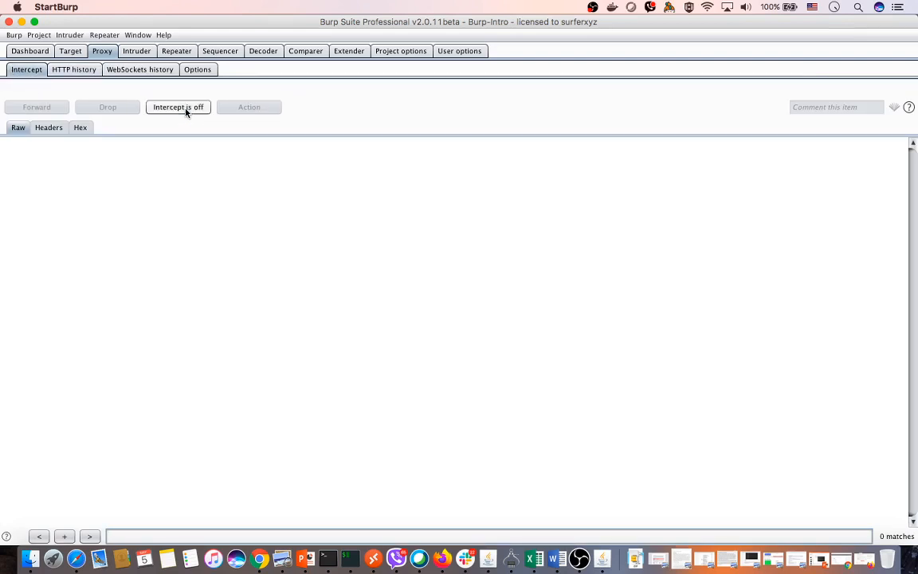
Step: Revisit the Proxy, Target and Dashboard tools, and show Intruder's attack target settings
click(144, 51)
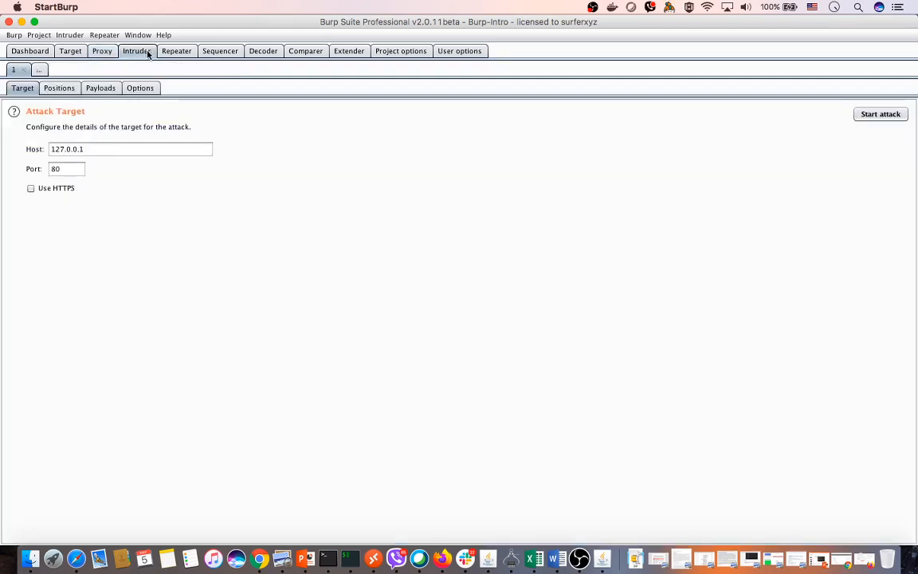
click(97, 51)
click(70, 51)
click(47, 51)
click(99, 51)
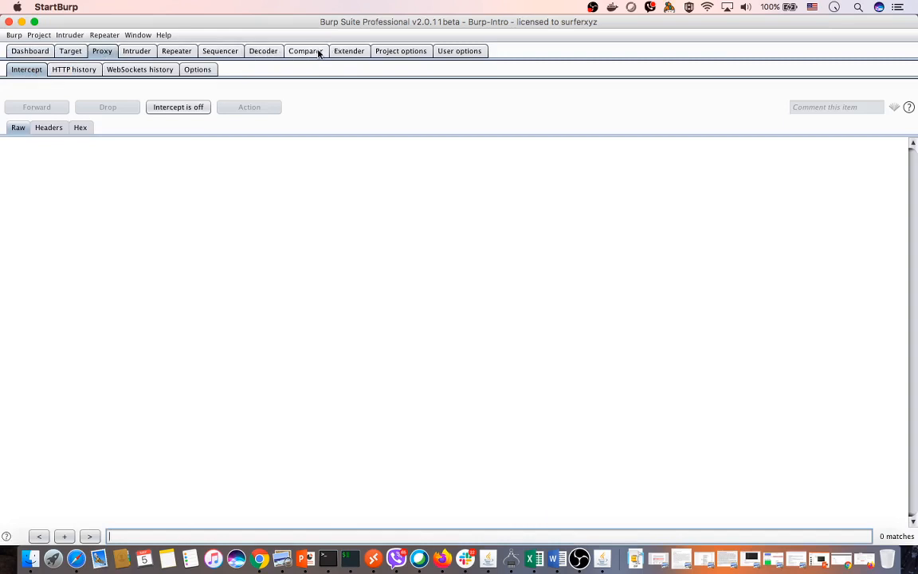
click(127, 52)
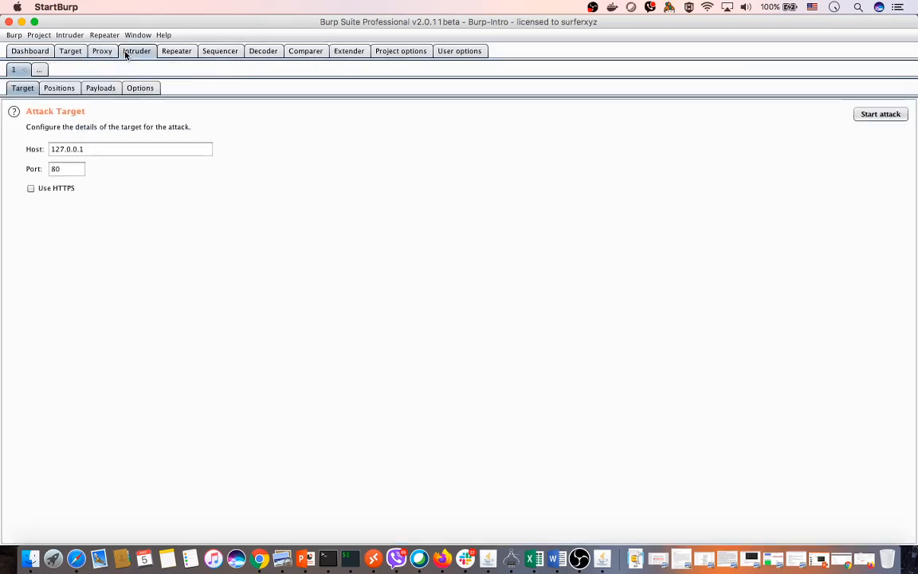
Step: Look through Intruder's positions, payloads and options settings, and return to its attack target settings
click(63, 88)
click(100, 88)
click(142, 87)
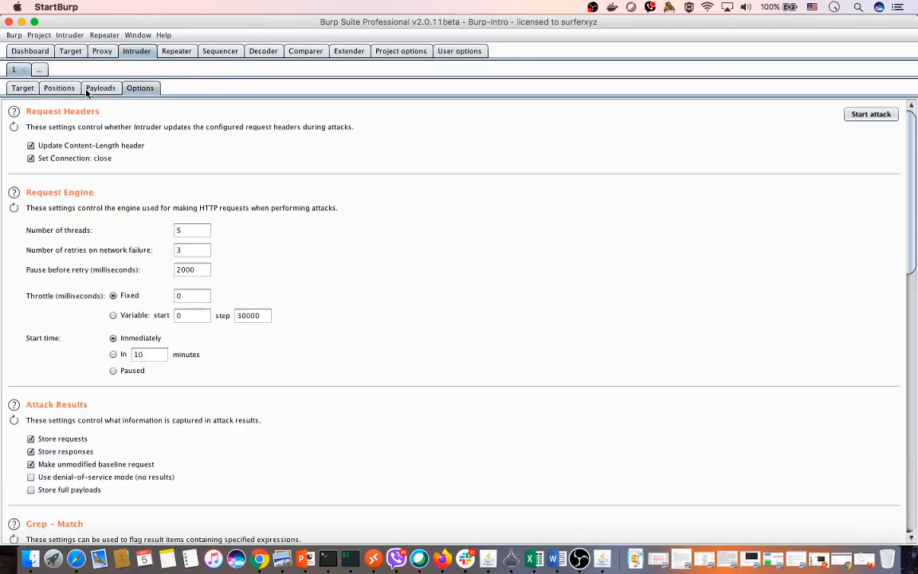
click(59, 88)
click(21, 88)
Step: View the Repeater's empty request and response areas and the Sequencer's live capture settings
click(180, 52)
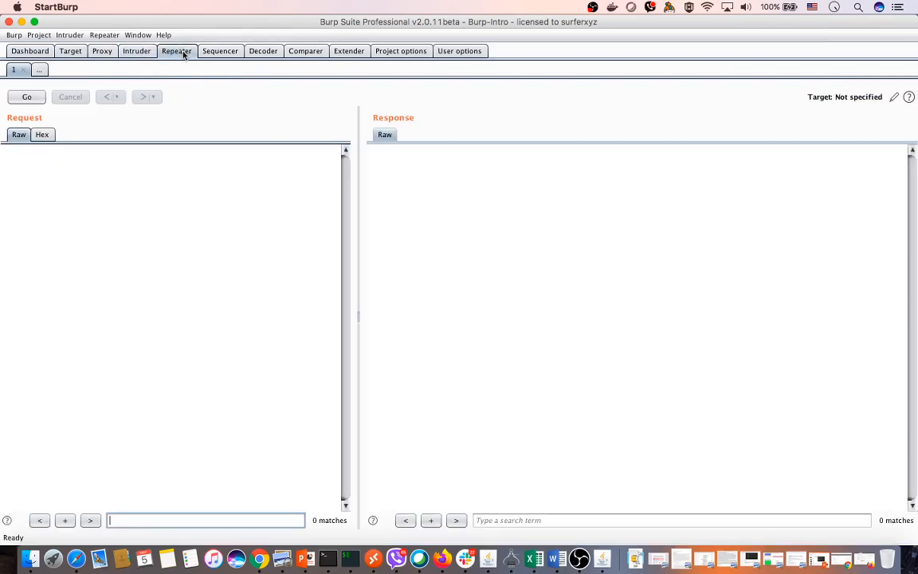
click(96, 214)
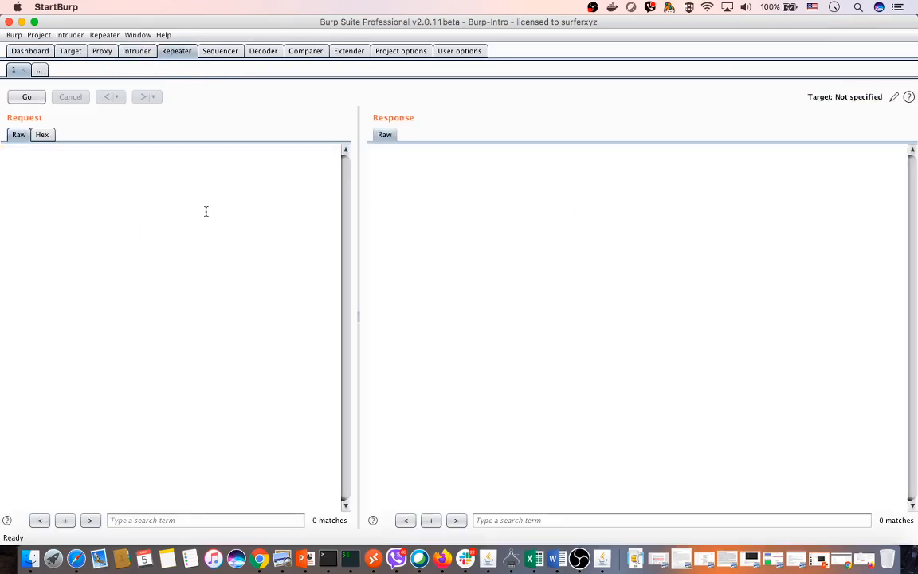
click(220, 52)
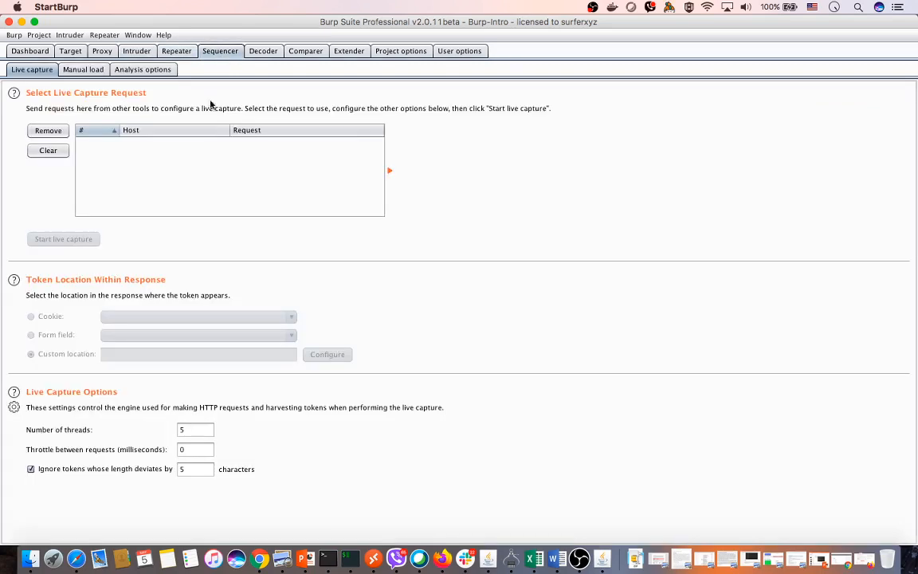
Step: Enter the text "I LOVE HACKING S..." in the Decoder
click(263, 51)
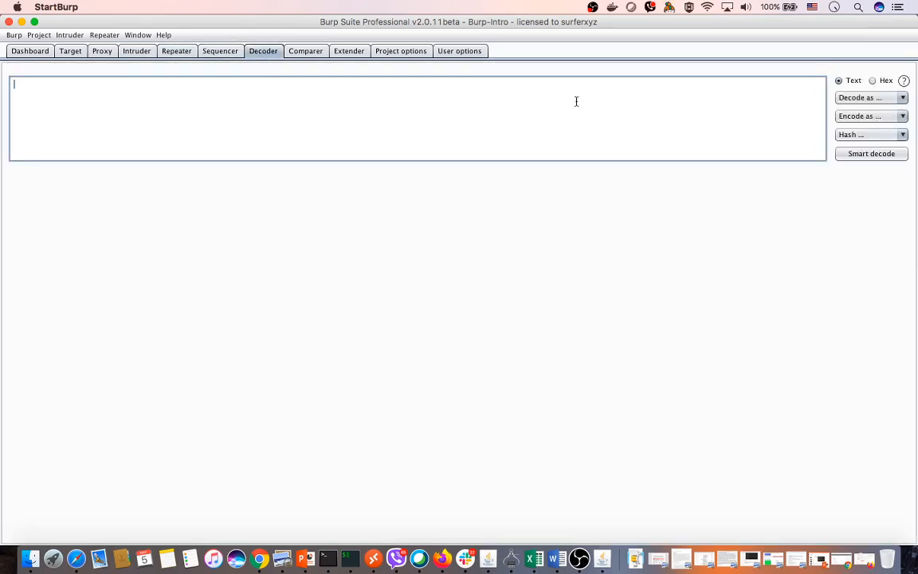
text(I)
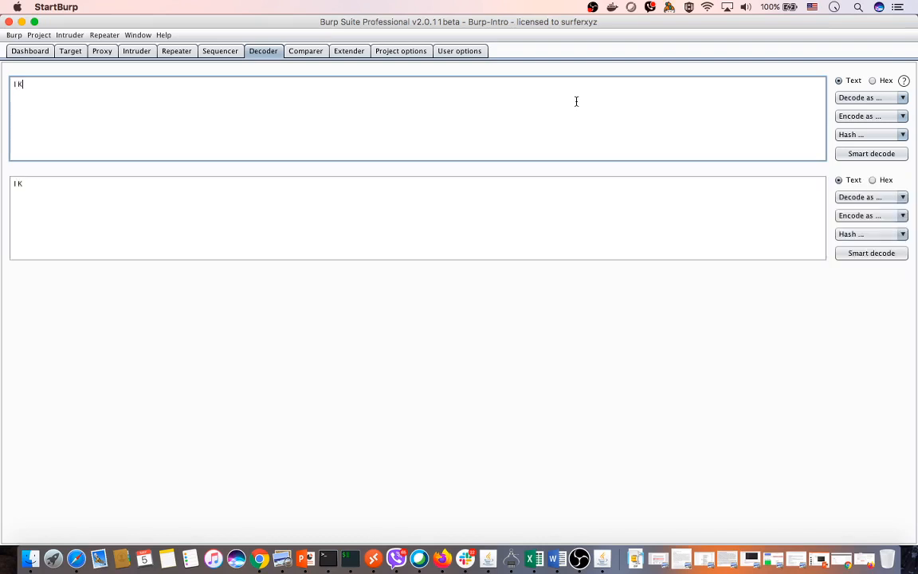
text( LOVE HACKING S...)
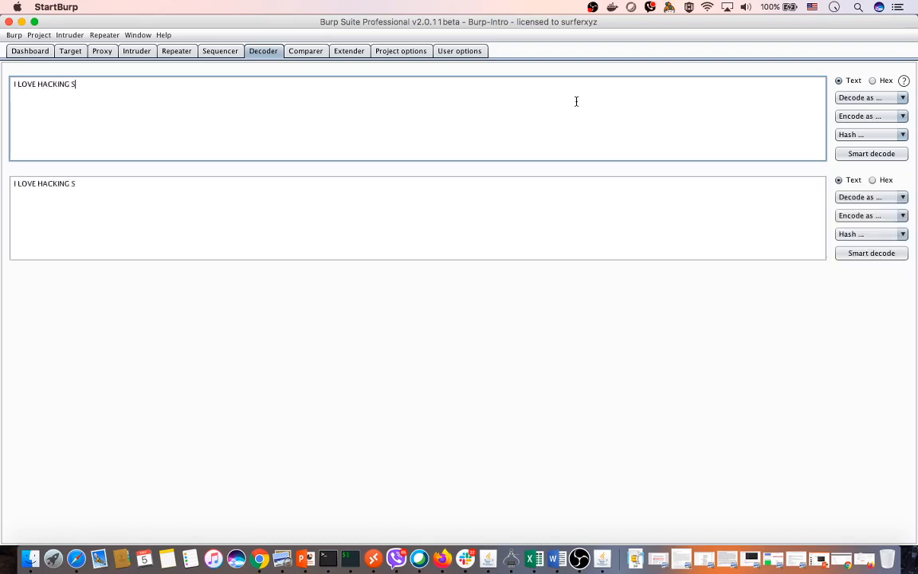
Step: Try encoding the Decoder text as octal, run a smart decode, and check the available encoding and decoding formats
click(871, 116)
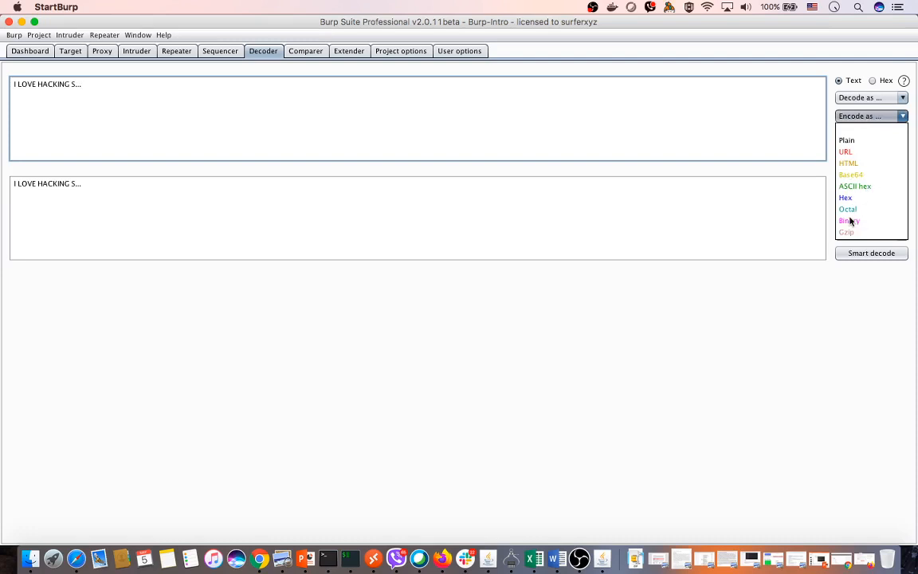
key(Escape)
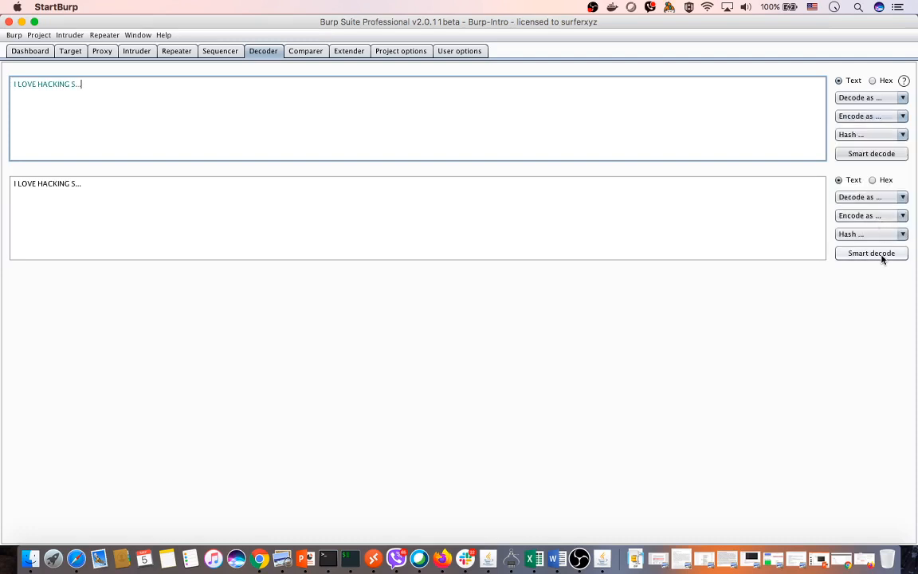
click(884, 254)
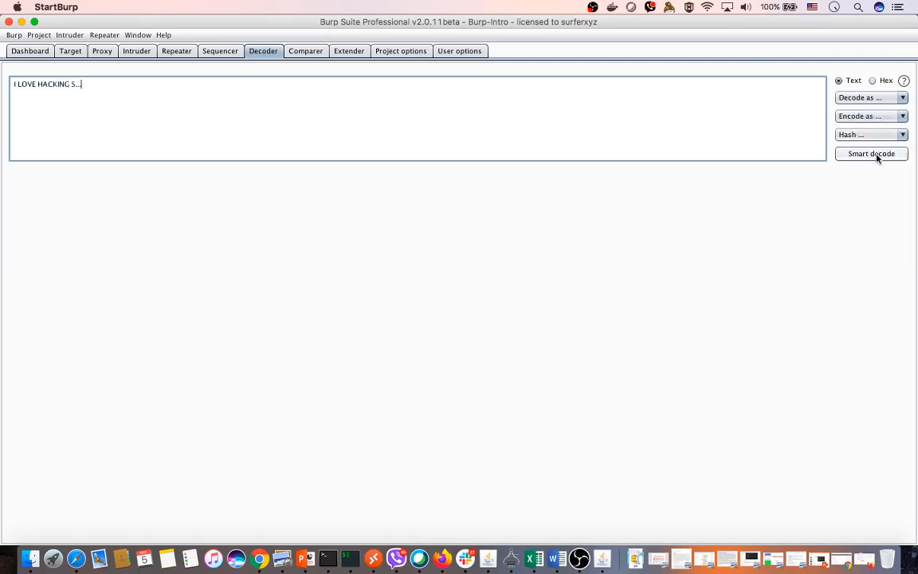
click(870, 117)
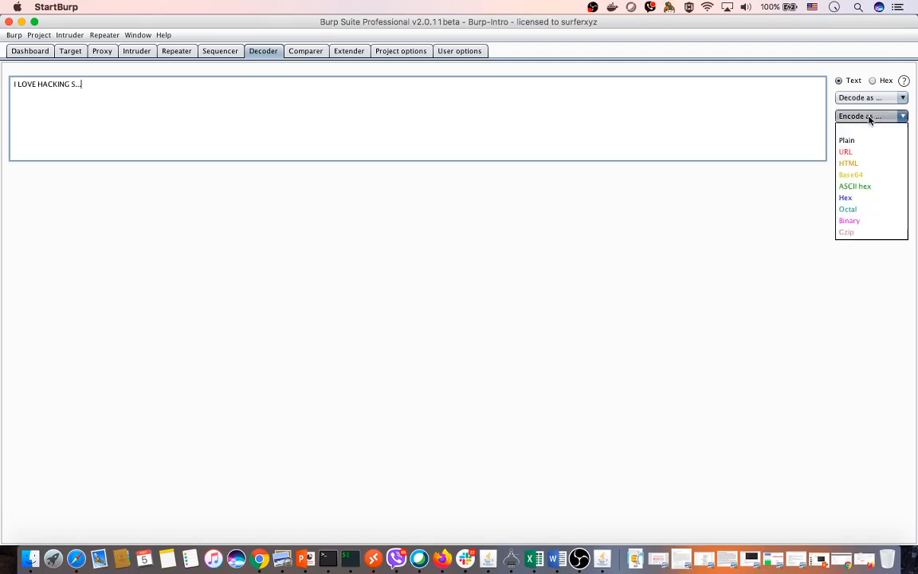
click(865, 101)
click(802, 103)
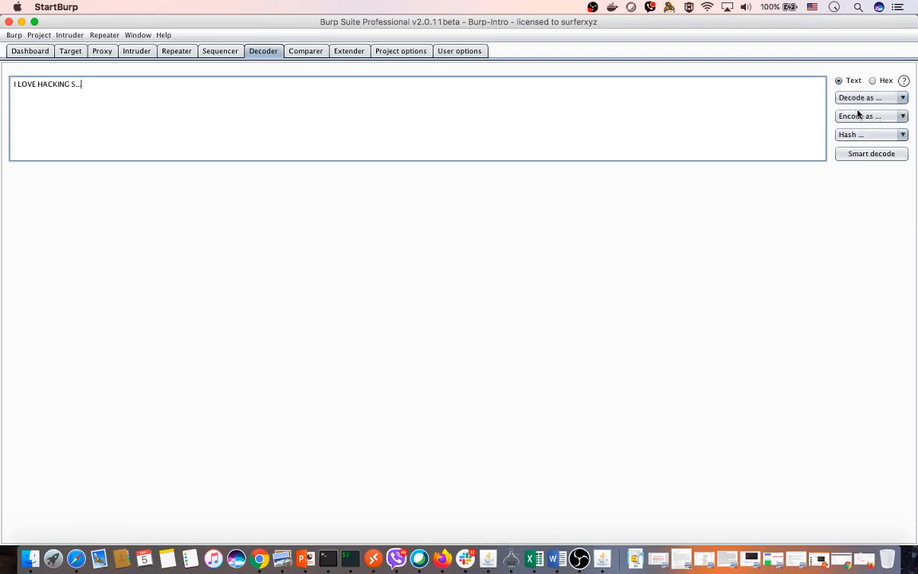
Step: Encode the original Decoder text as HTML and select the whole encoded output
click(858, 114)
click(858, 164)
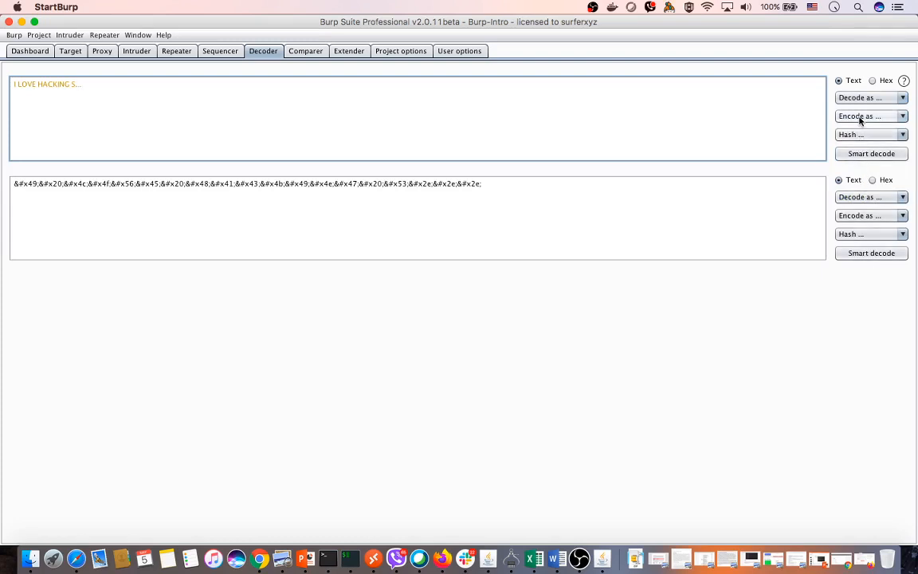
click(416, 195)
key(super+a)
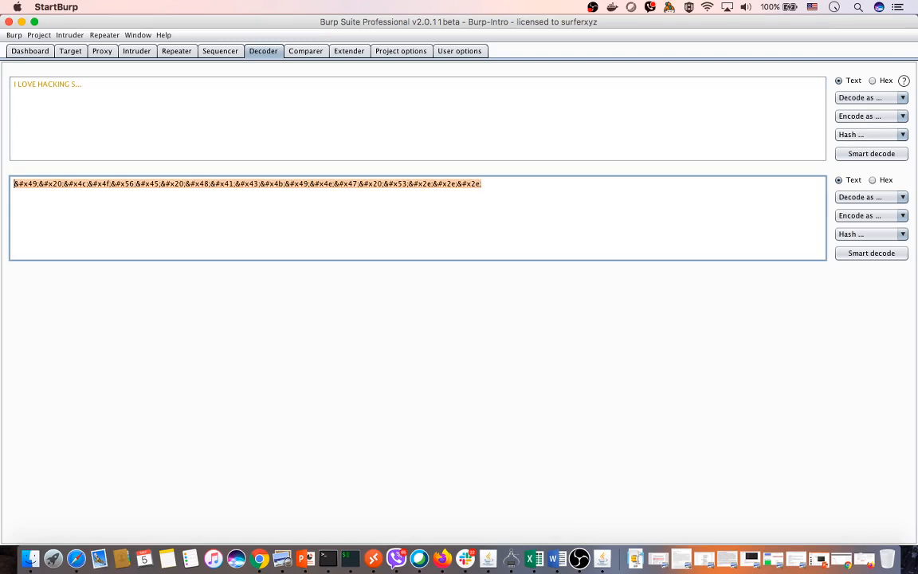
Step: Encode the original Decoder text as binary, and select and deselect its output
click(865, 118)
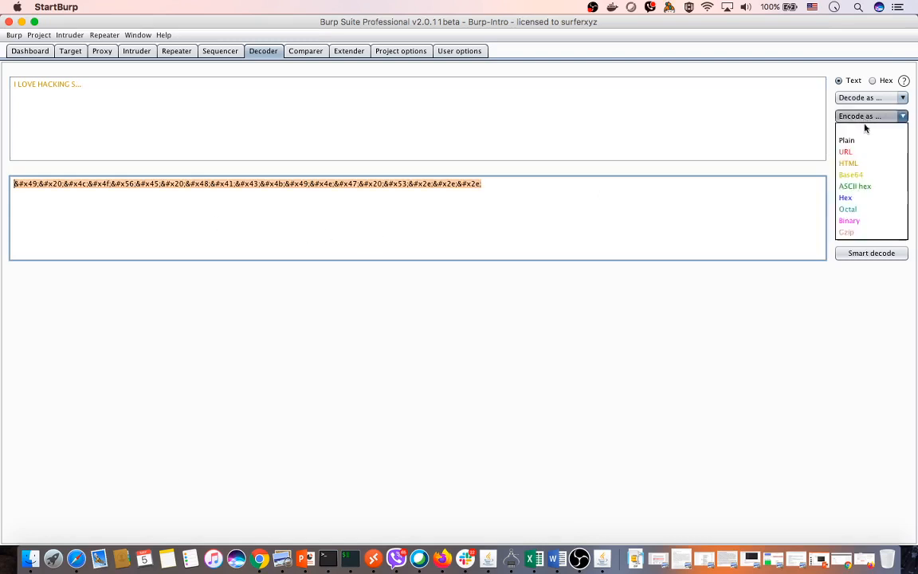
click(851, 222)
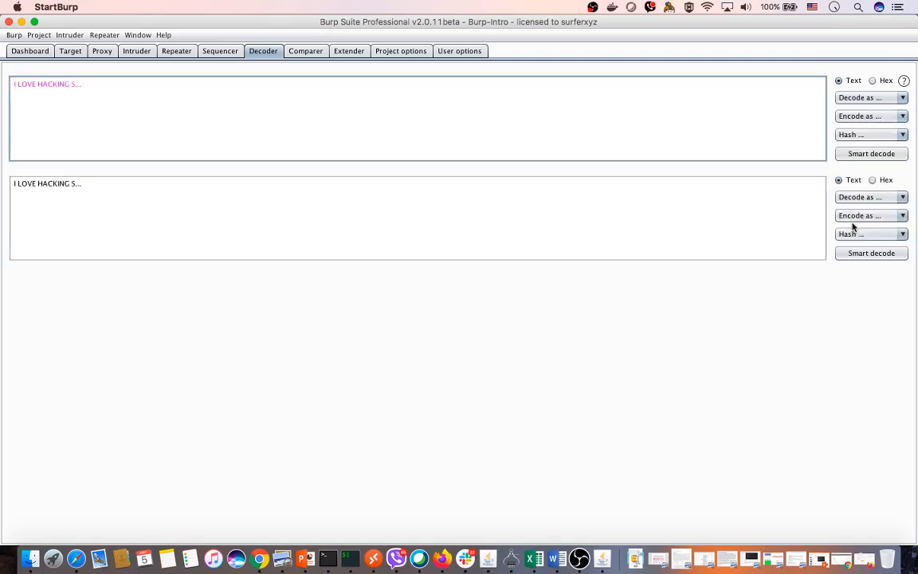
click(428, 208)
key(super+a)
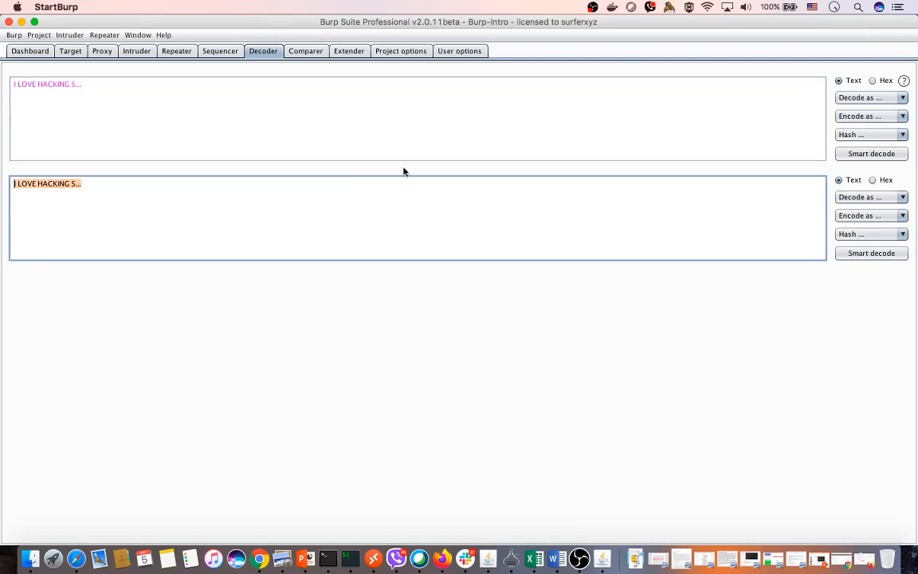
click(572, 140)
click(575, 191)
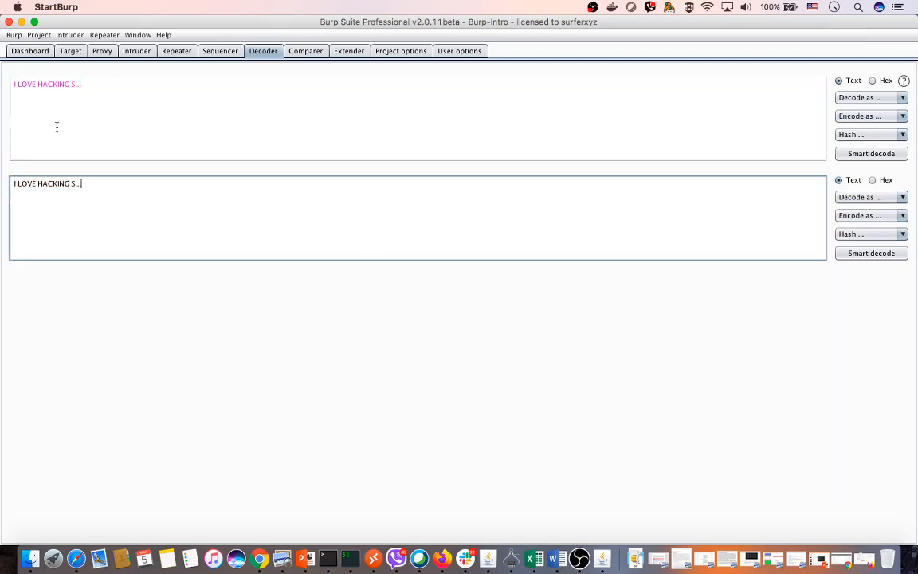
Step: Encode the original Decoder text as hex and select the text
click(867, 117)
click(857, 199)
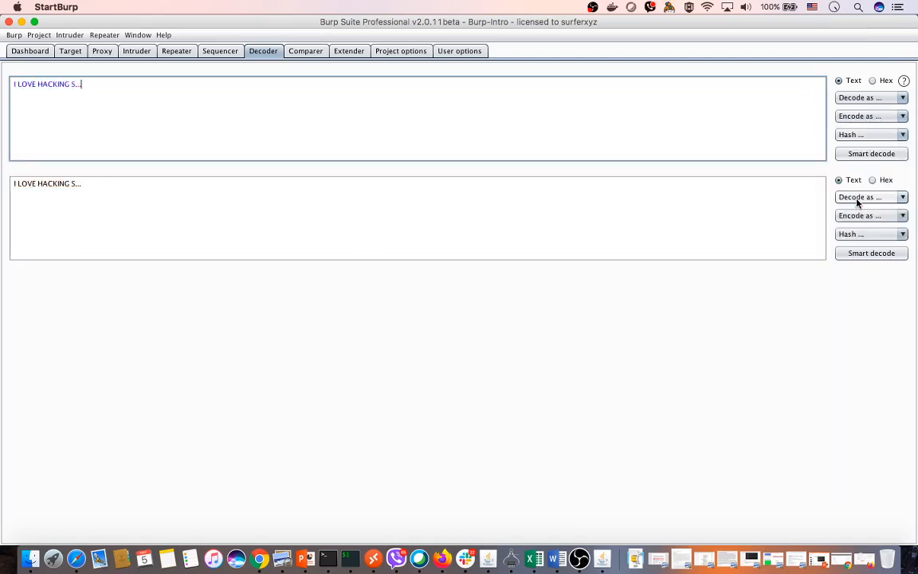
click(415, 84)
drag(414, 83, 27, 47)
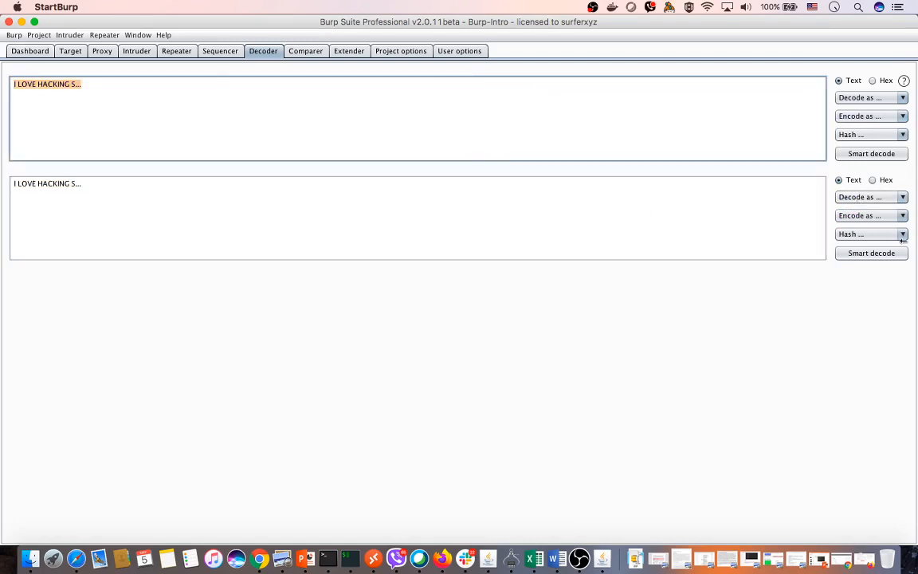
Step: Encode the output of the hex encoding as HTML to add a third Decoder stage
click(731, 226)
click(873, 217)
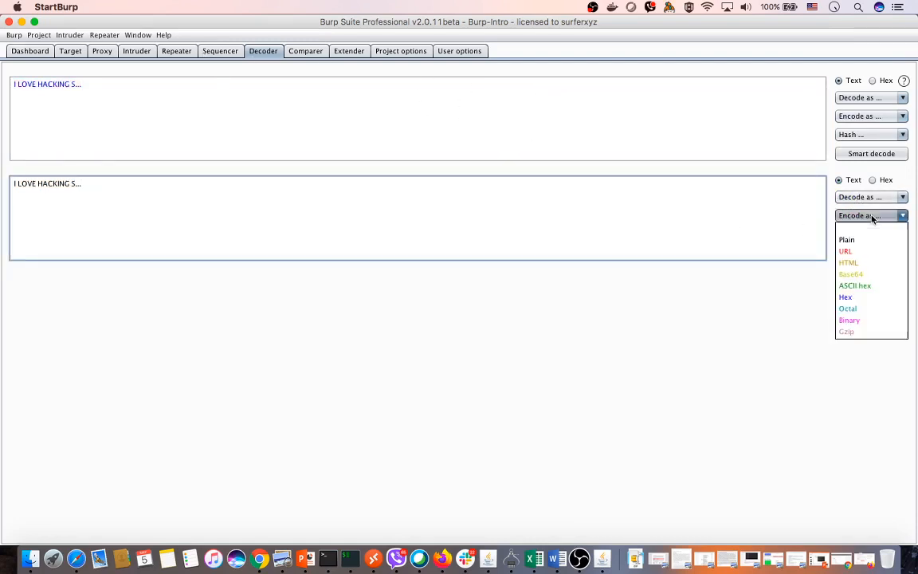
click(848, 262)
click(533, 311)
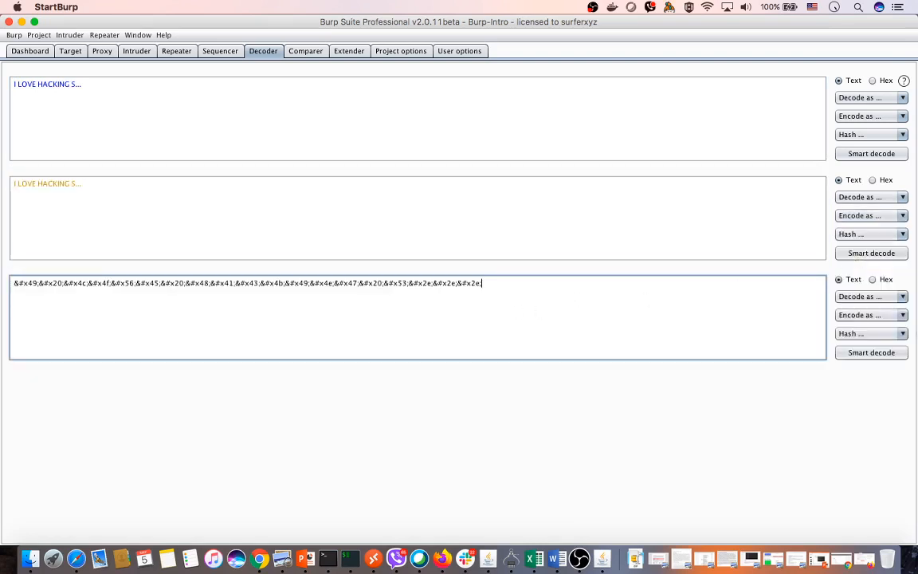
Step: View the Comparer, and the Extender's list of Burp extensions and its APIs
click(299, 53)
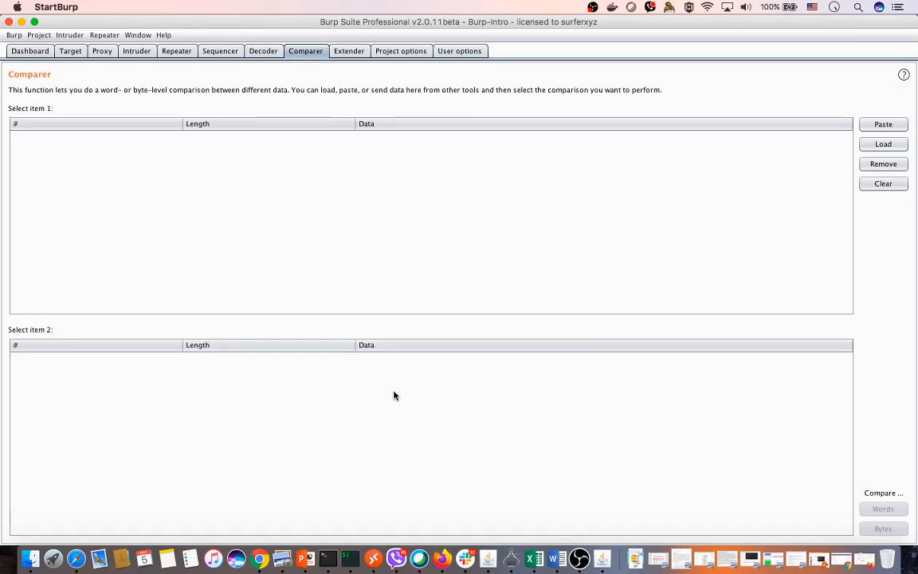
click(349, 53)
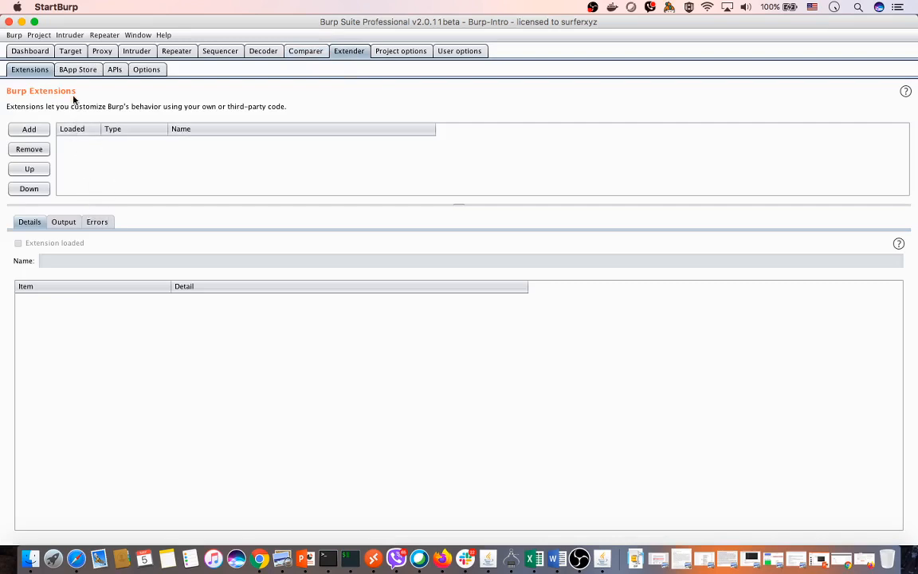
click(113, 71)
Step: Browse the BApp Store to the end of its list and read the Upload Scanner and Turbo Intruder descriptions
click(77, 69)
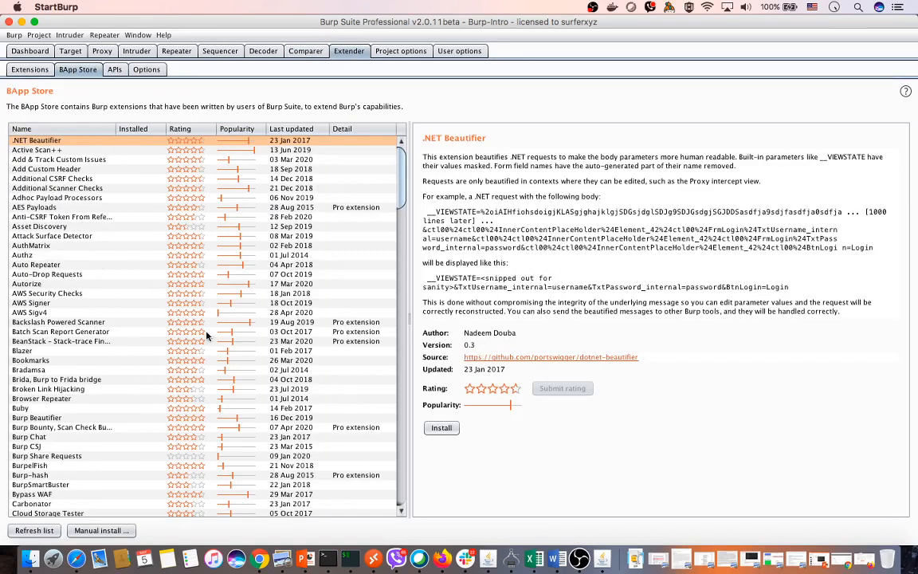
scroll(209, 334, down, 20)
drag(402, 326, 414, 514)
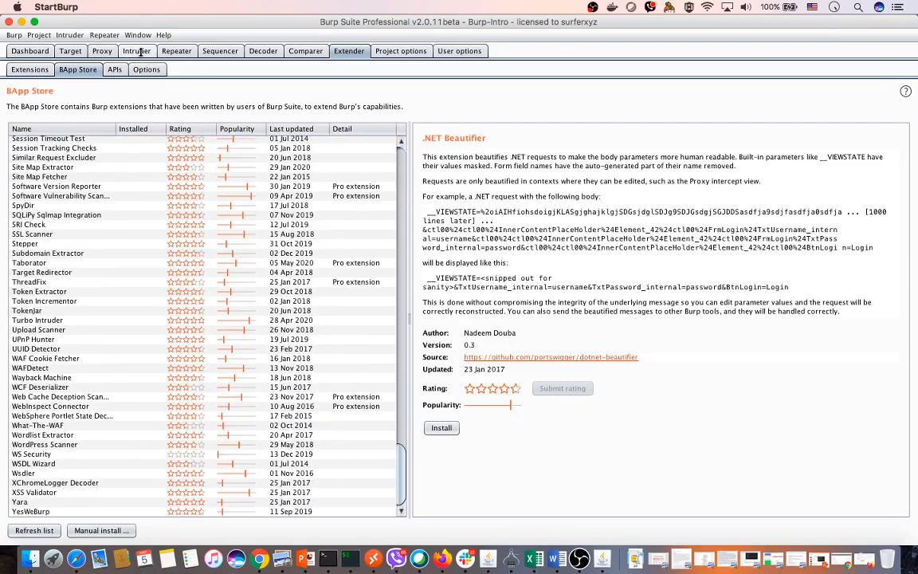
click(36, 329)
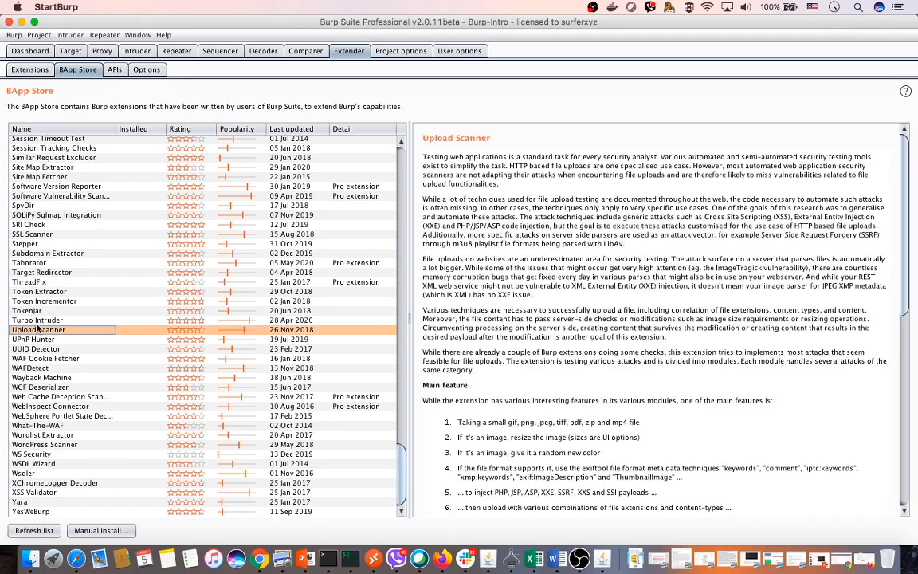
click(43, 321)
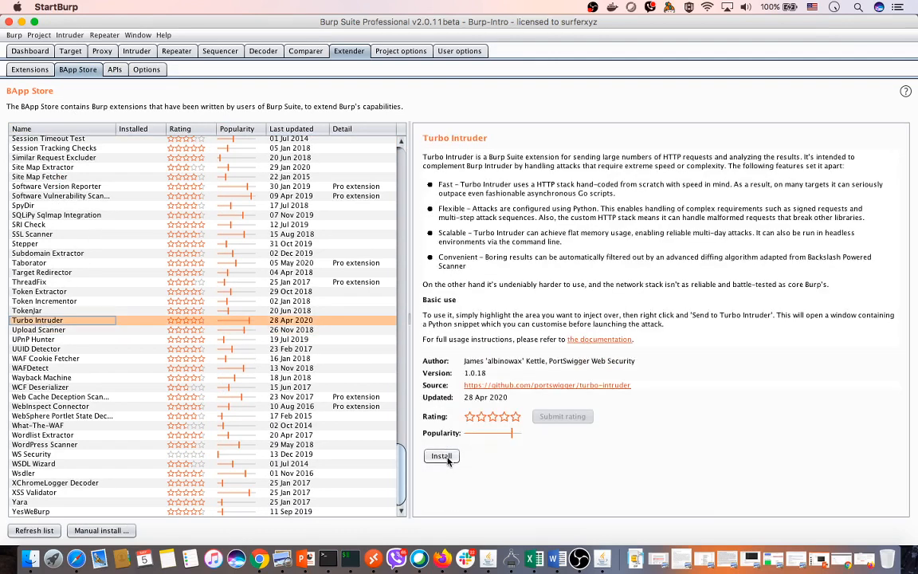
drag(445, 157, 594, 308)
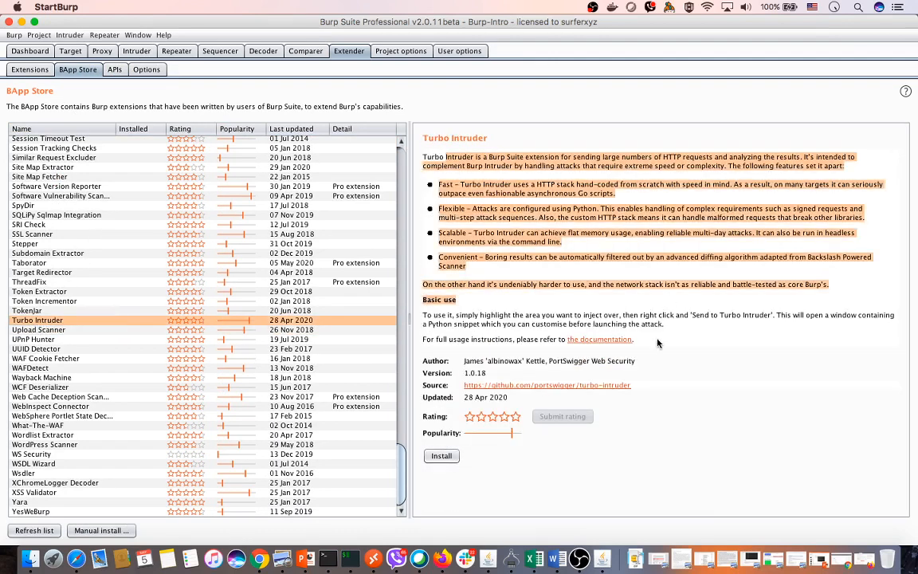
Step: Show the BApp Store details of the Reissue Request Scripter and Reflected Parameters extensions
scroll(263, 247, up, 10)
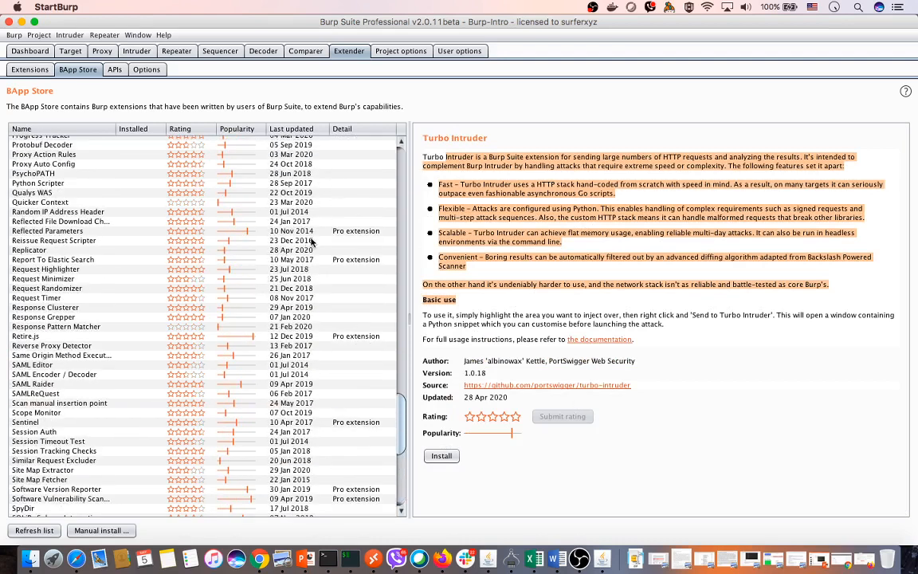
click(312, 240)
click(315, 233)
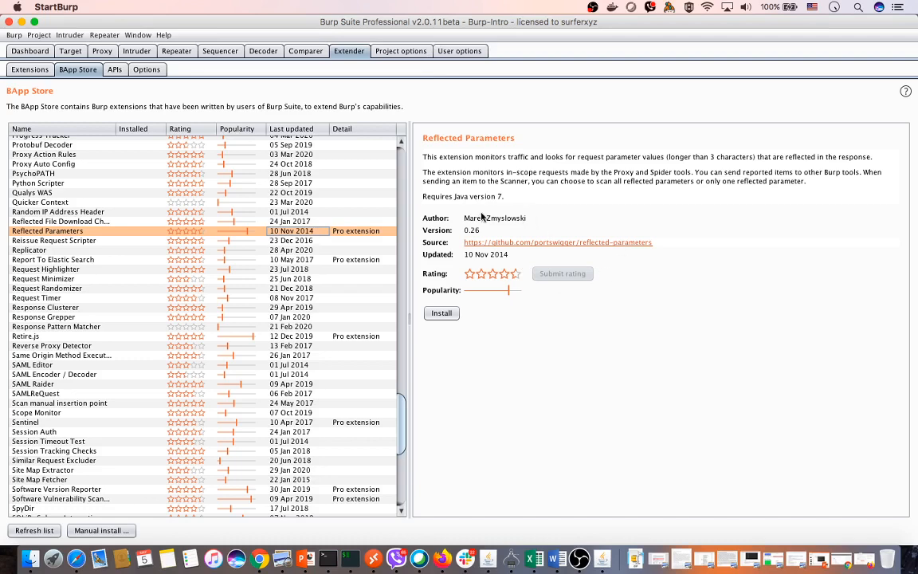
Step: Review the project's connection options, including timeouts, hostname resolution and out-of-scope requests, and visit the user options
click(400, 51)
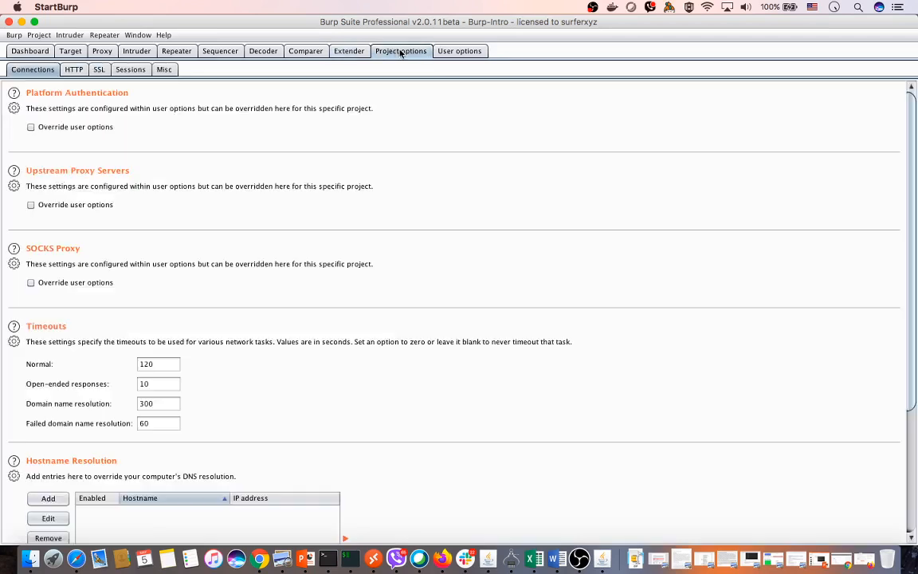
scroll(227, 199, down, 5)
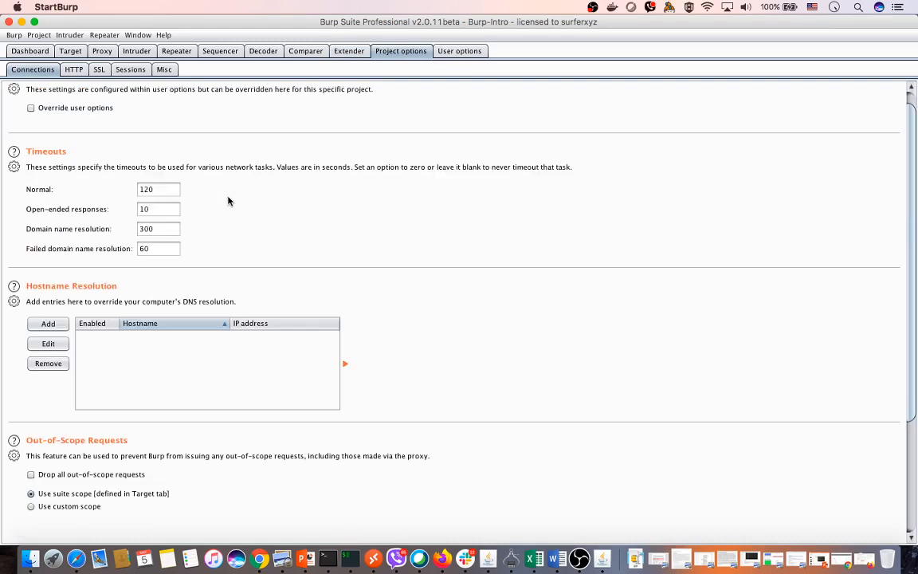
click(444, 57)
click(385, 51)
Step: Revisit the Dashboard's tasks and issue activity, and show the Target site map
click(71, 52)
click(36, 51)
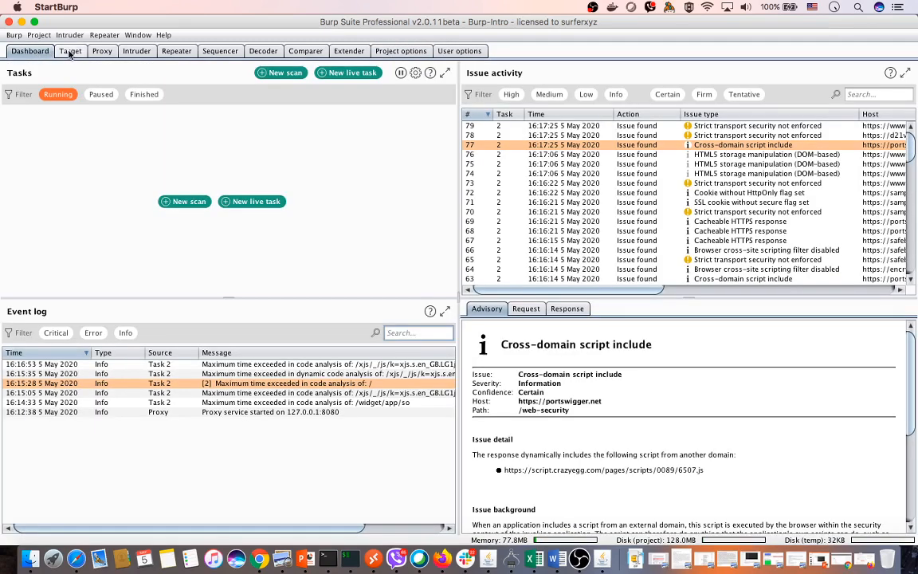
click(70, 53)
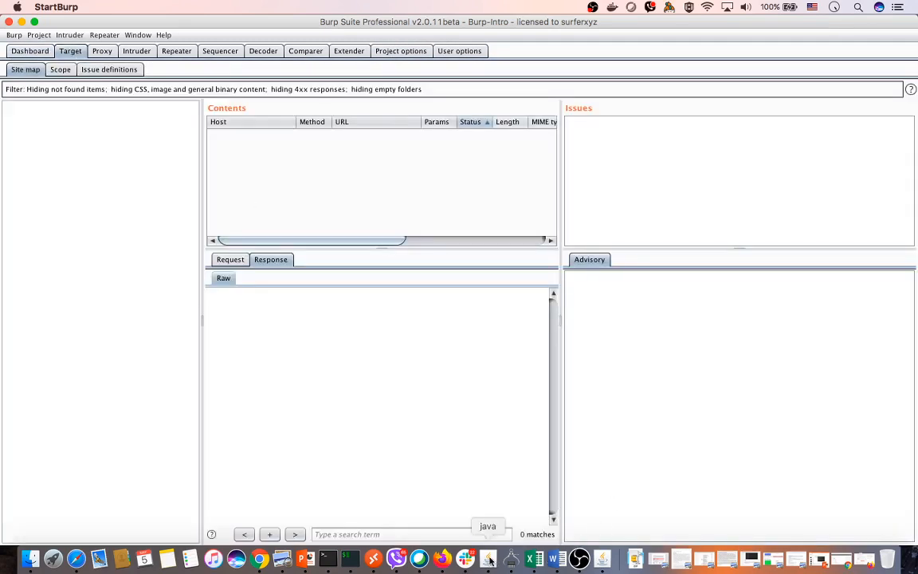
click(442, 558)
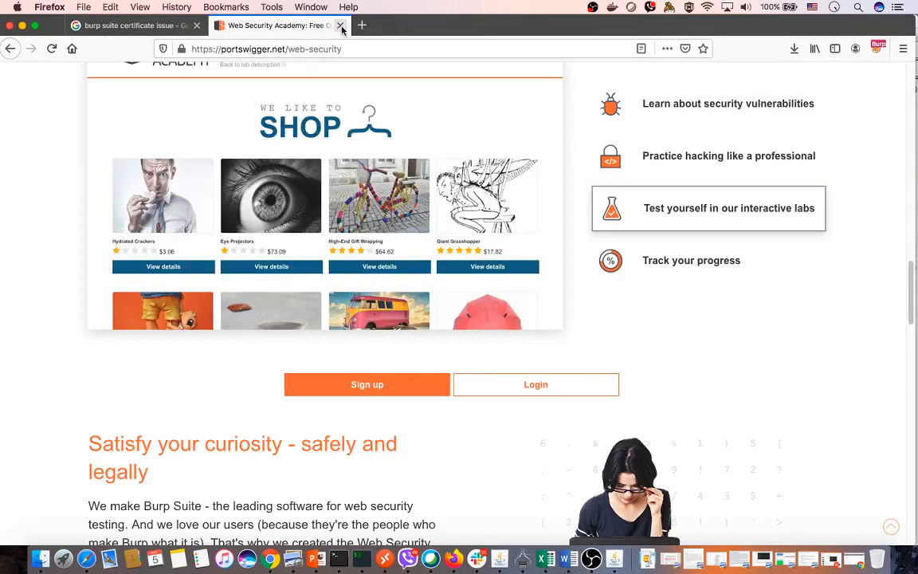
key(super+t)
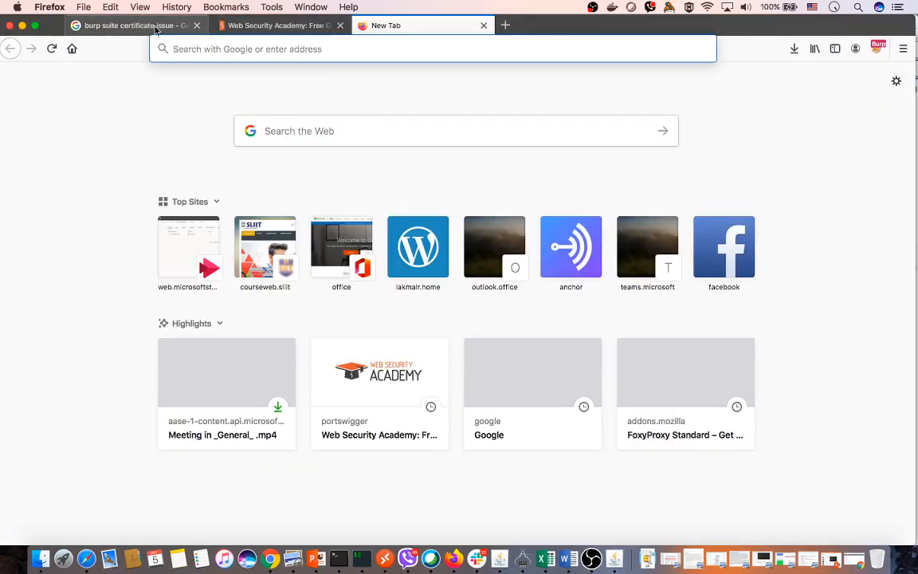
click(252, 53)
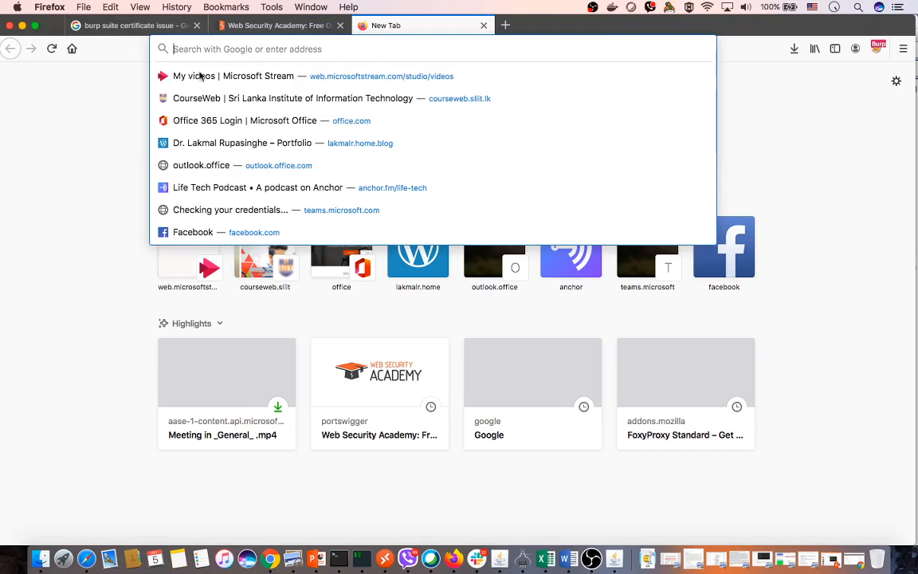
click(96, 122)
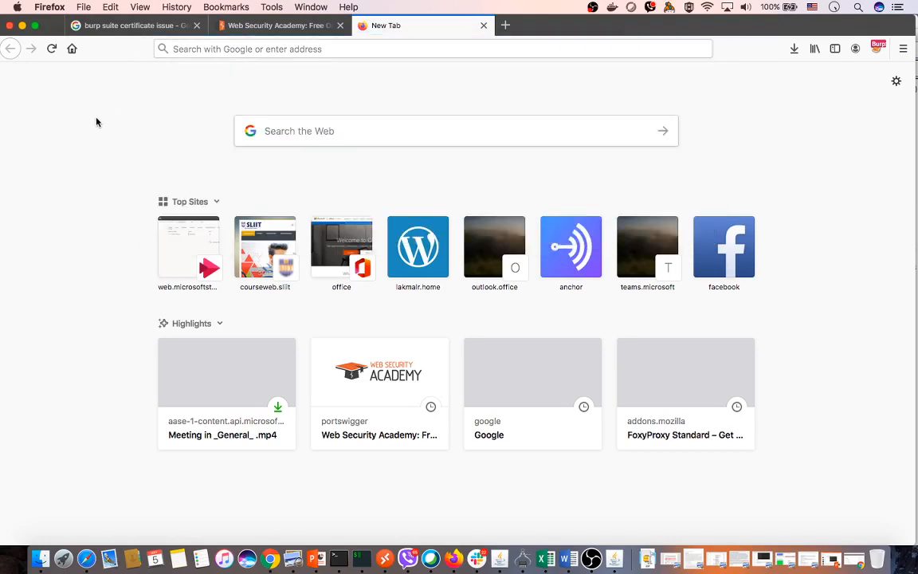
click(220, 53)
text(www.l)
key(BackSpace)
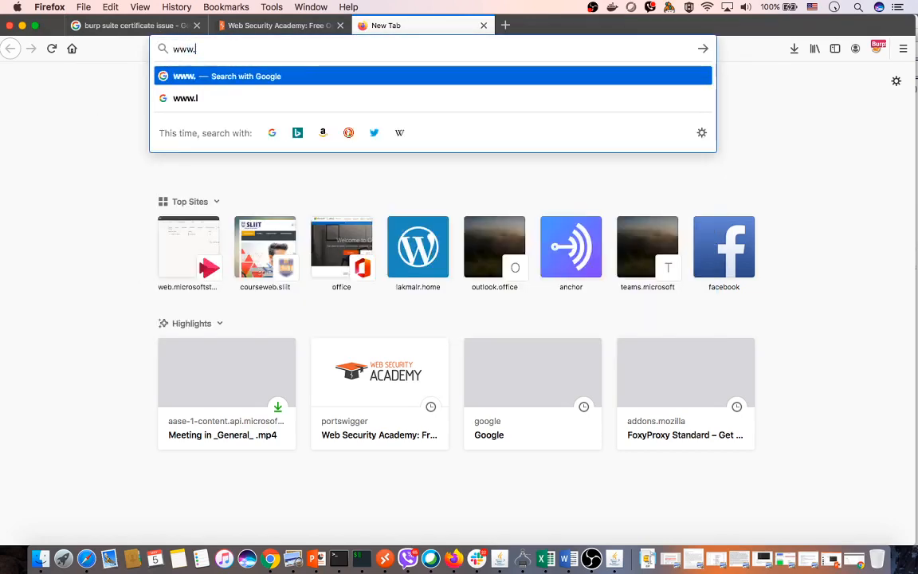
text(slii)
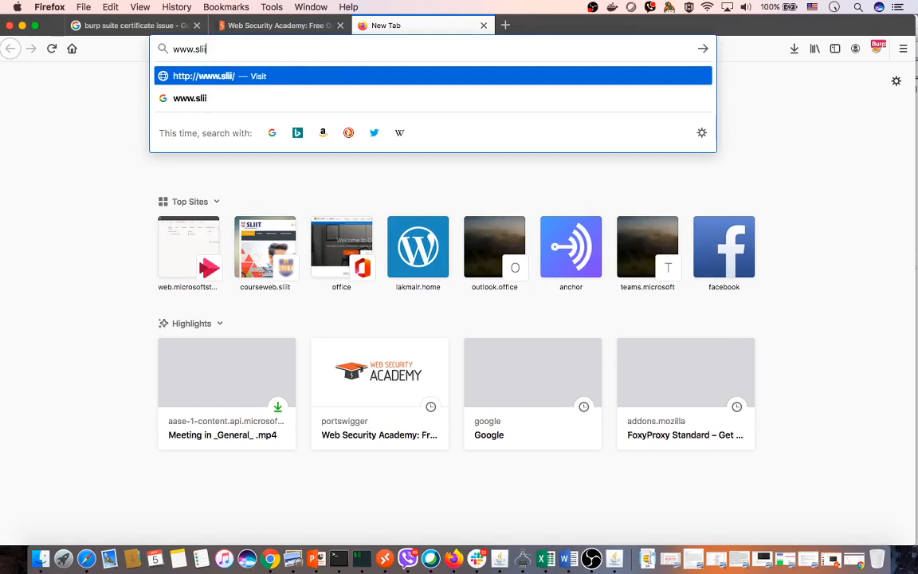
text(t.)
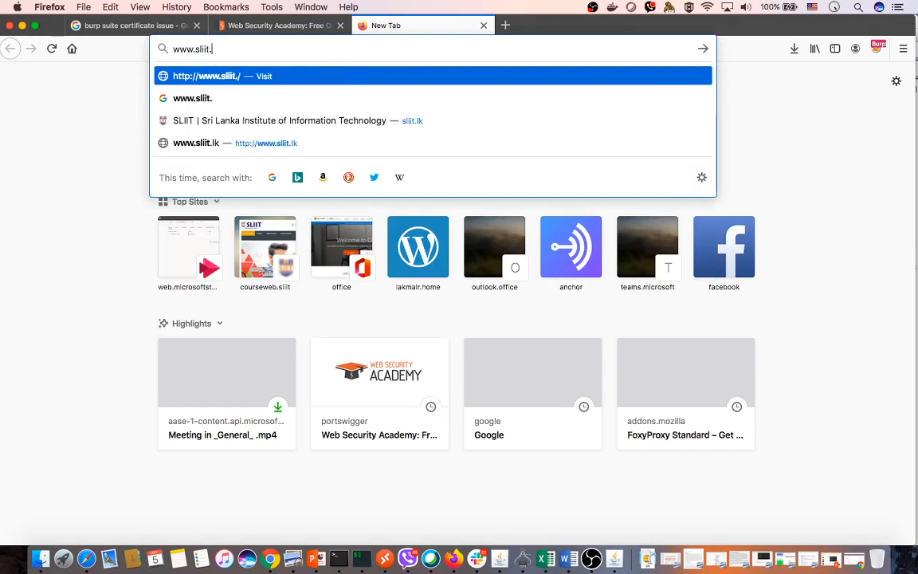
text(lk)
key(Return)
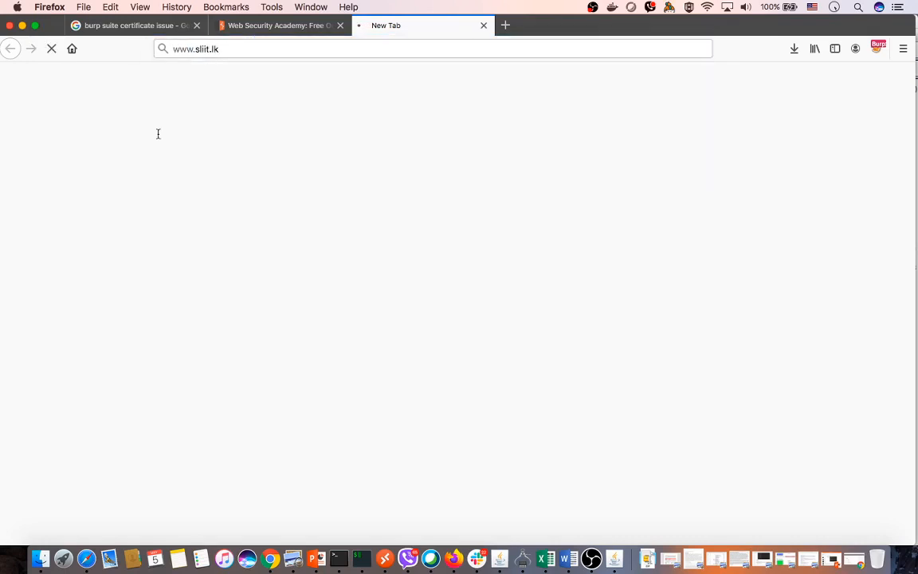
Step: Switch to Burp Suite and check the Target scope, the Target site map and the Proxy intercept view
key(super+Tab)
click(58, 71)
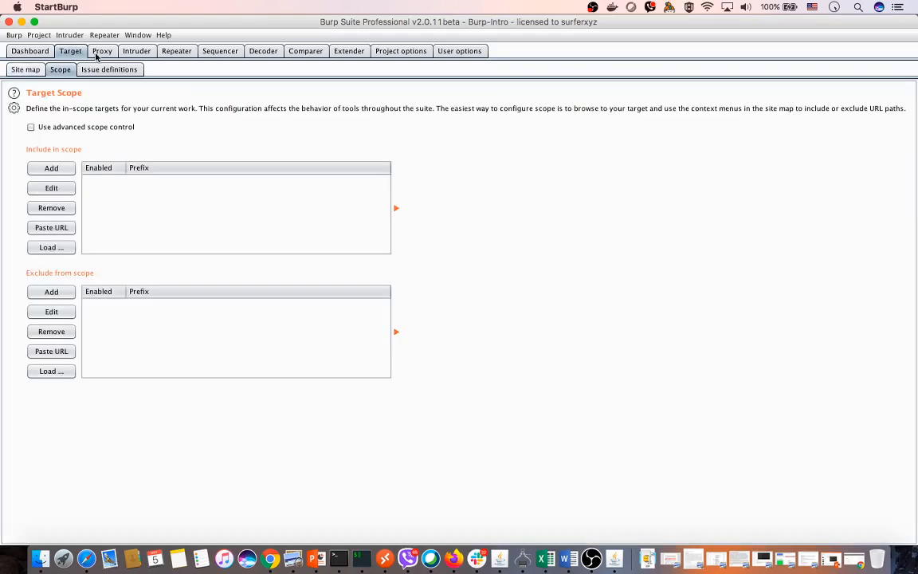
key(super+Tab)
key(super+Tab)
click(106, 54)
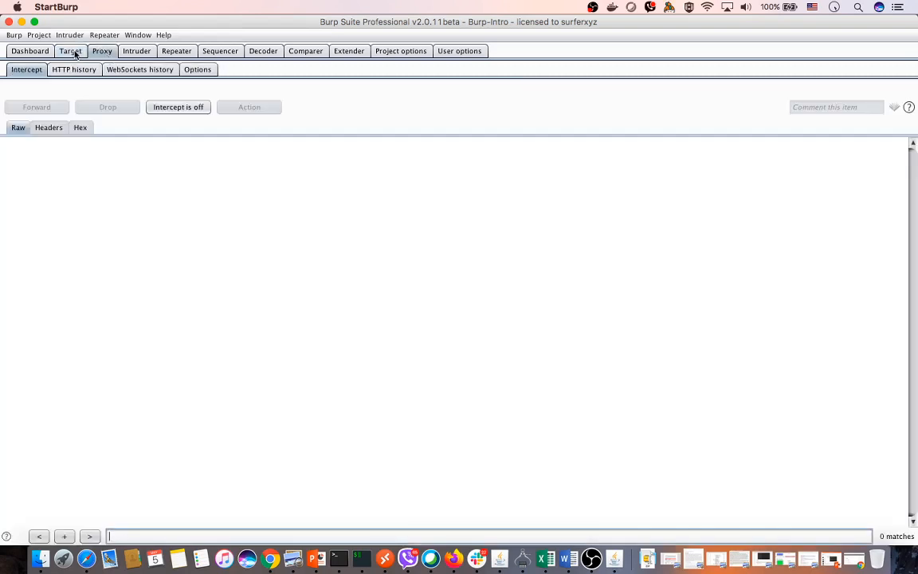
click(75, 53)
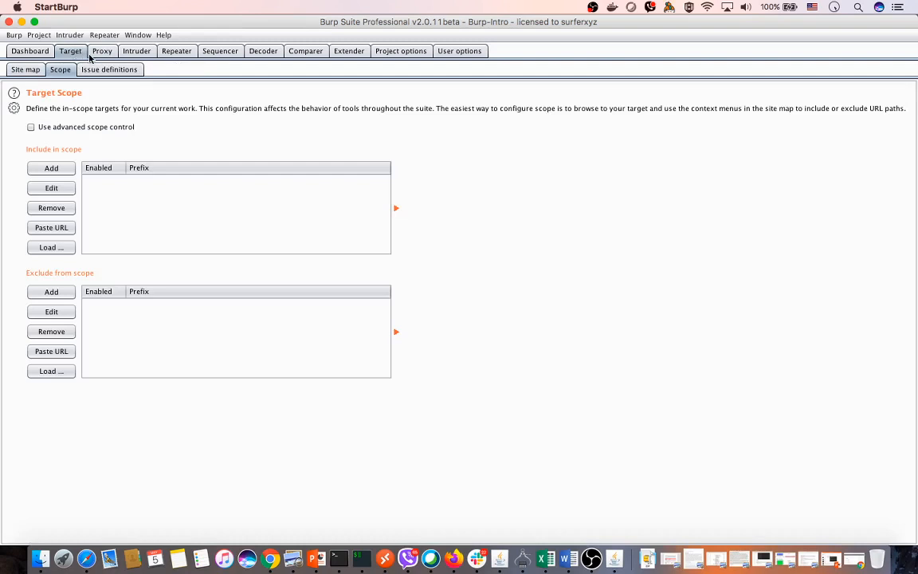
click(21, 71)
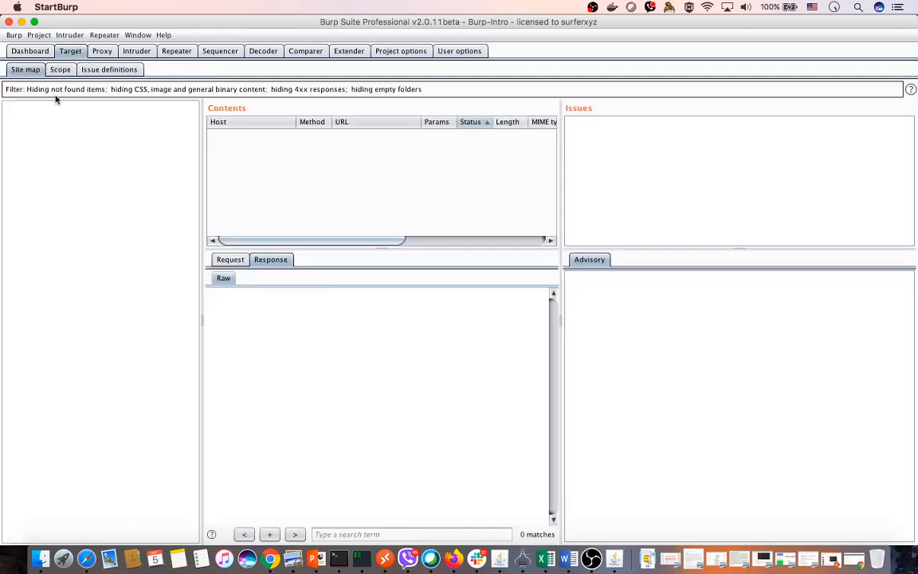
click(106, 52)
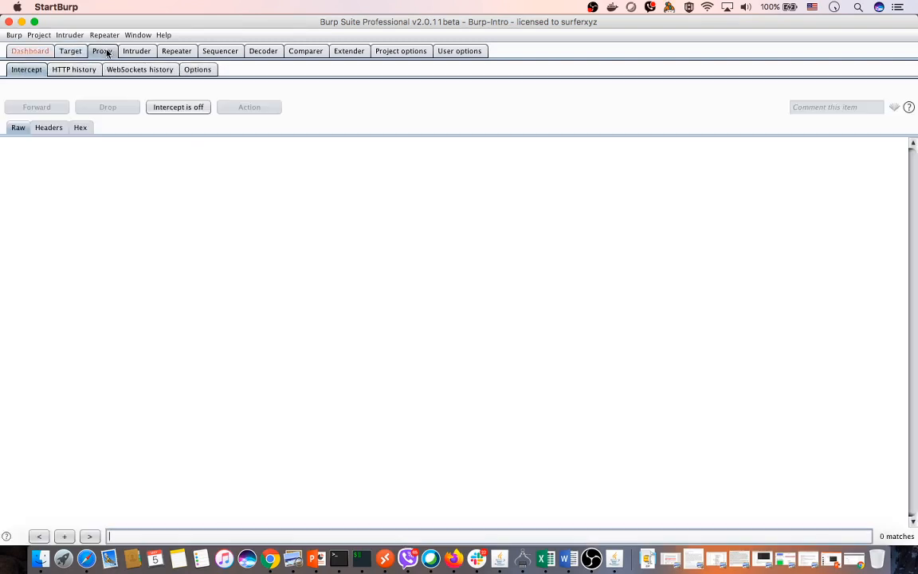
Step: Review the Dashboard's issue activity and event log, and Target's scope, issue definitions and site map
click(32, 53)
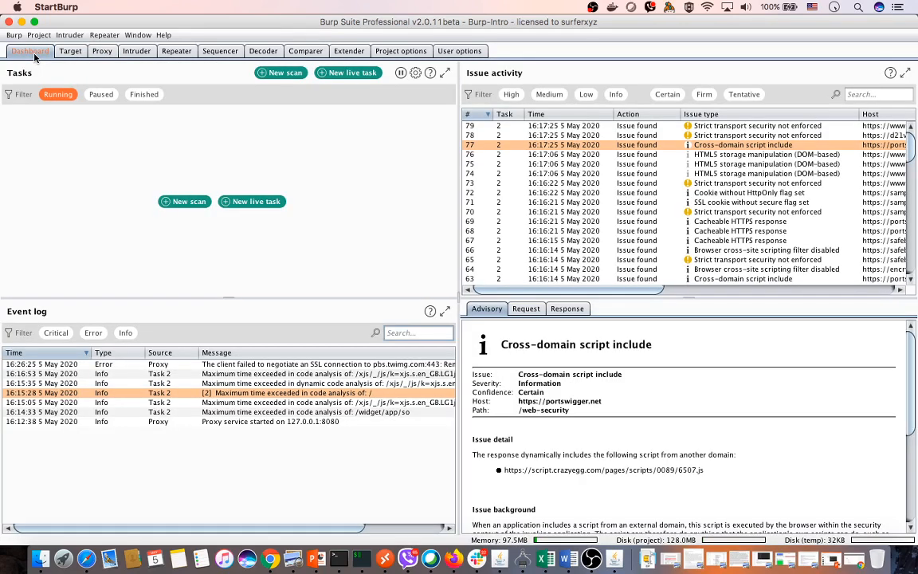
click(71, 53)
click(52, 69)
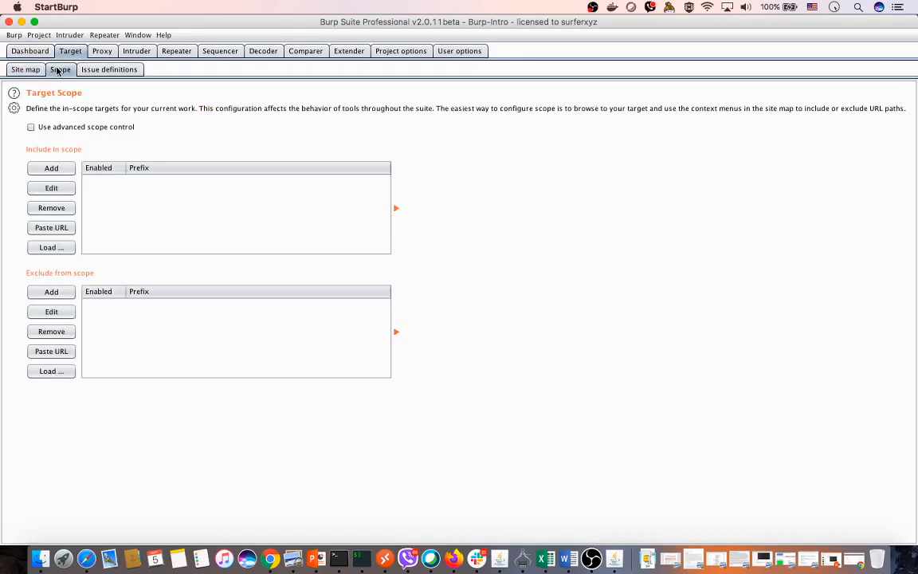
click(28, 72)
click(107, 72)
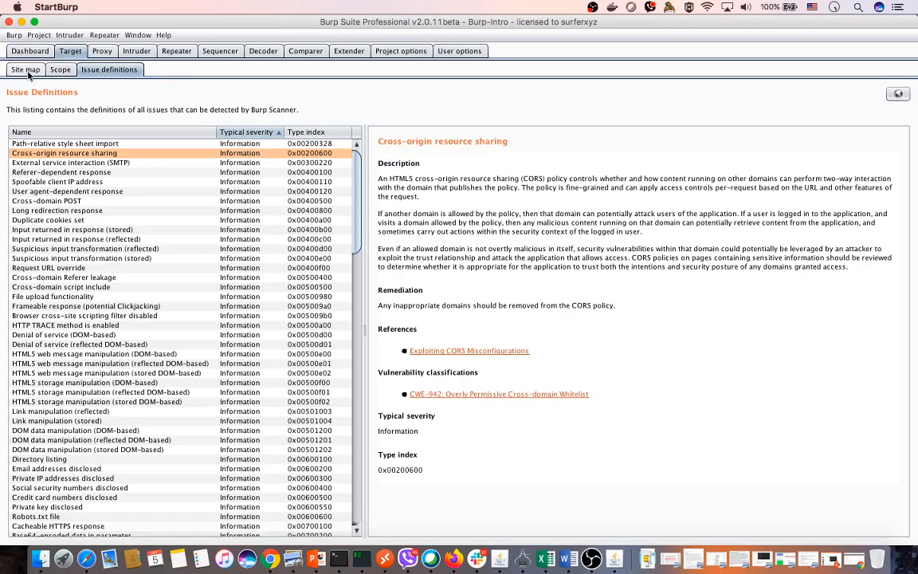
click(28, 71)
Step: Turn on Proxy interception, follow the admission banner on the SLIIT page in Firefox, and show the intercepted request in Burp Suite
click(101, 52)
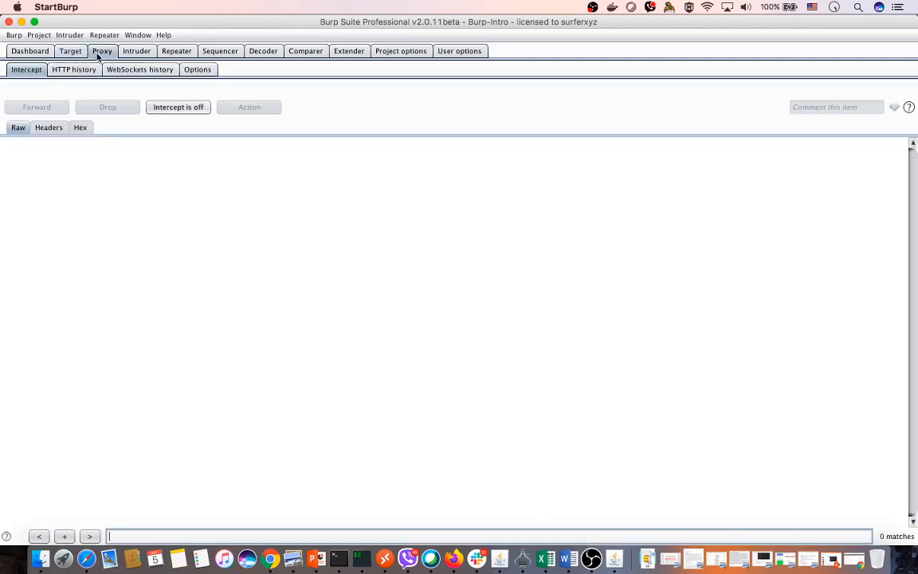
click(177, 112)
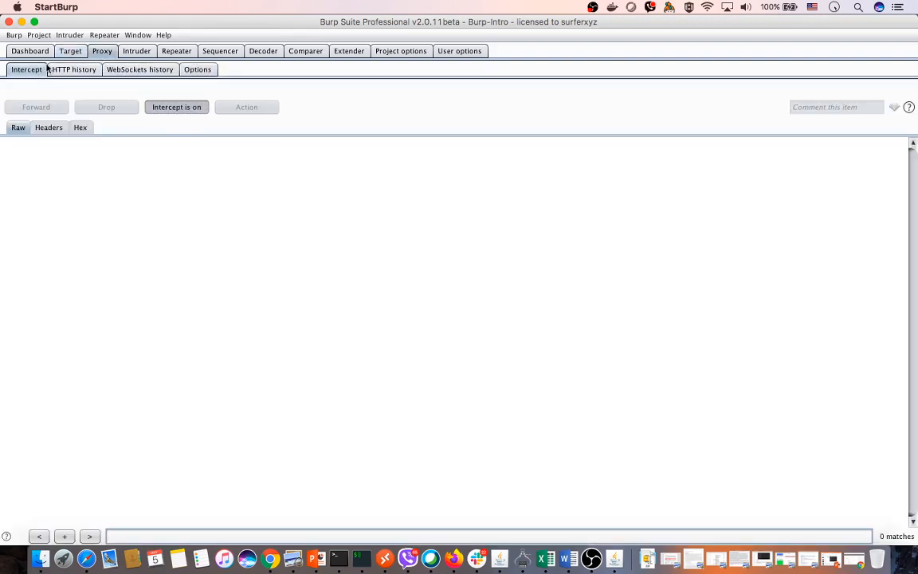
click(70, 51)
key(super+Tab)
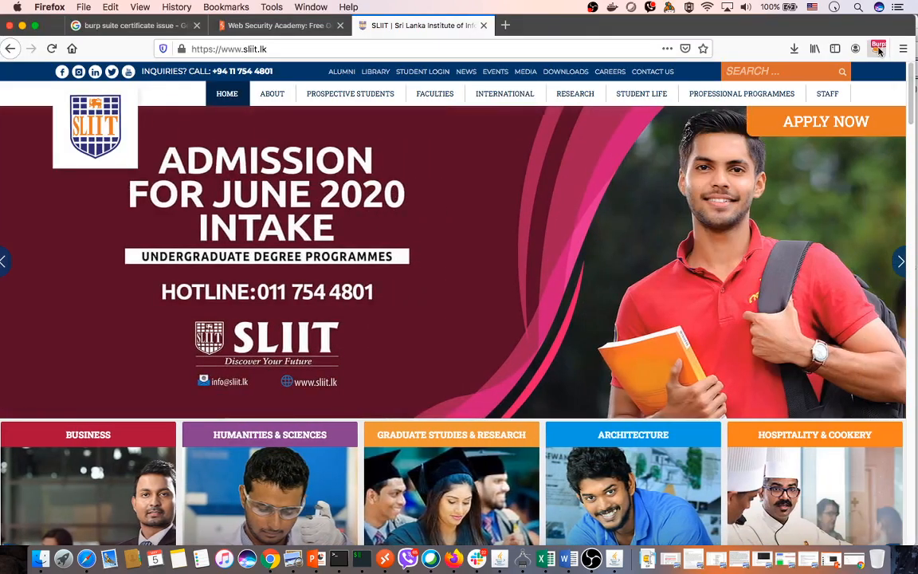
click(878, 49)
click(491, 194)
key(super+Tab)
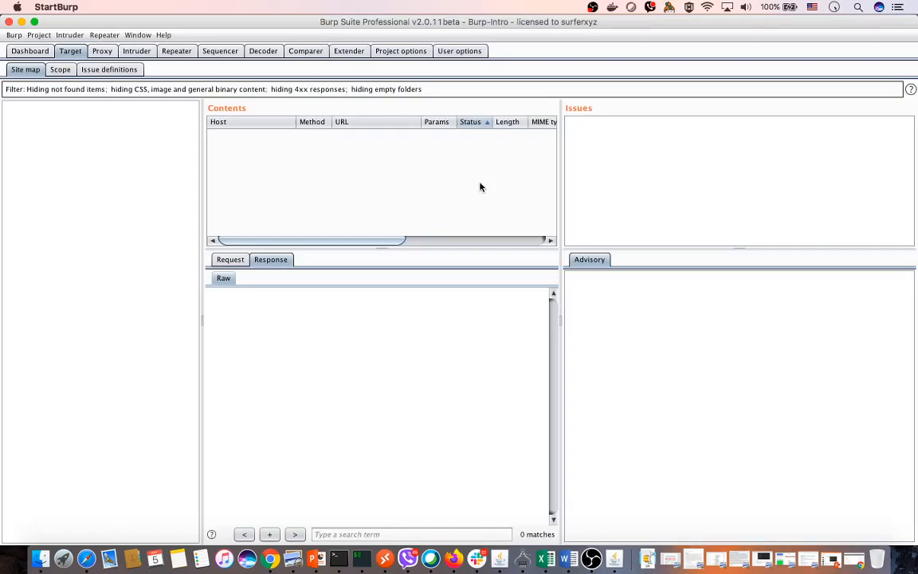
click(102, 51)
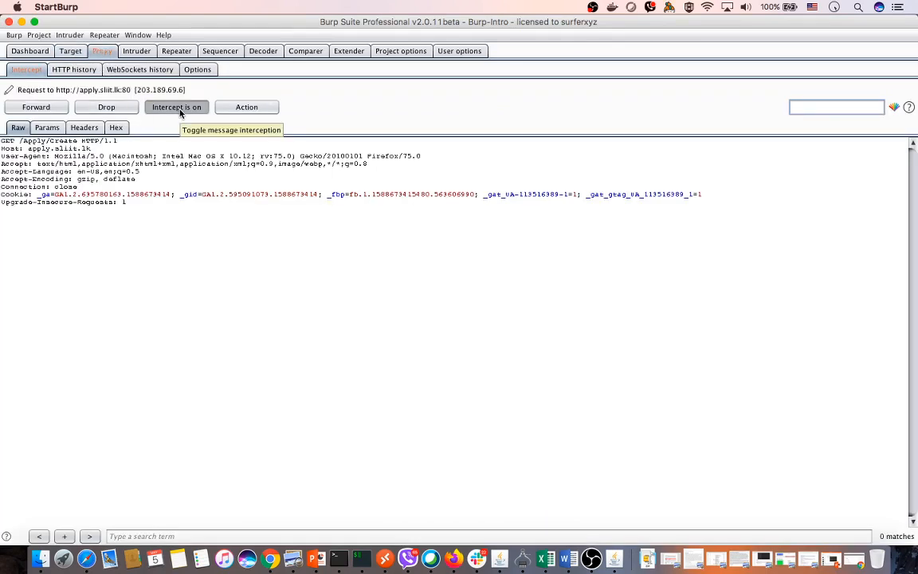
Step: Turn off Hide not-found items in the Target site map filter
click(71, 52)
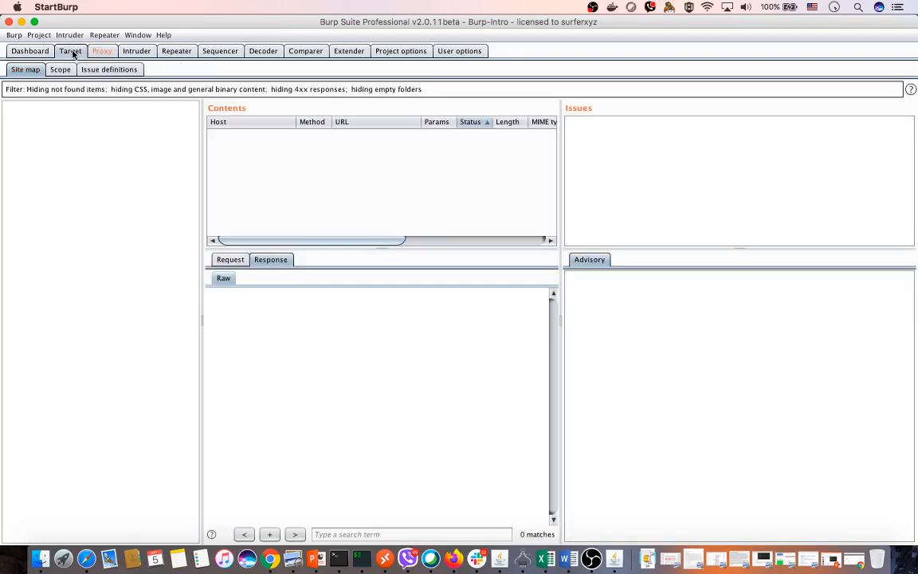
click(112, 90)
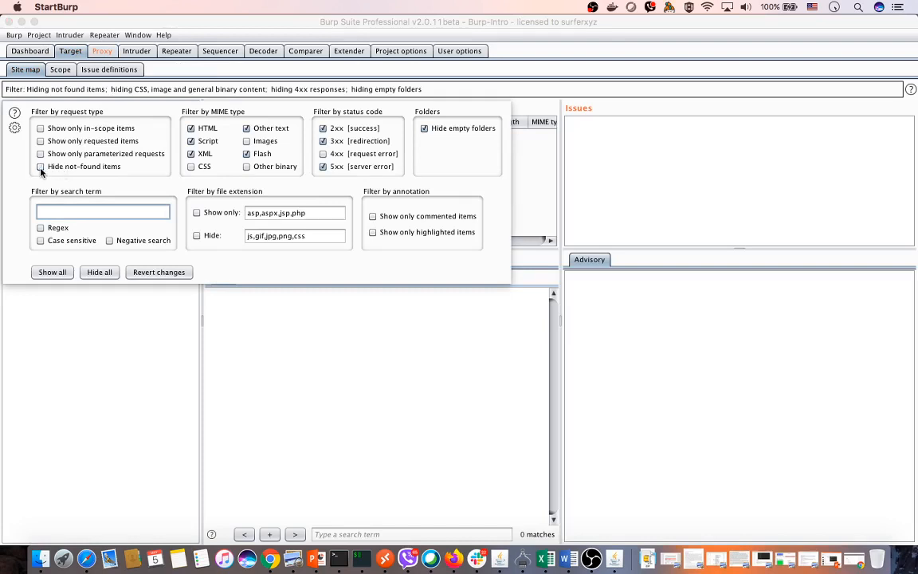
click(75, 311)
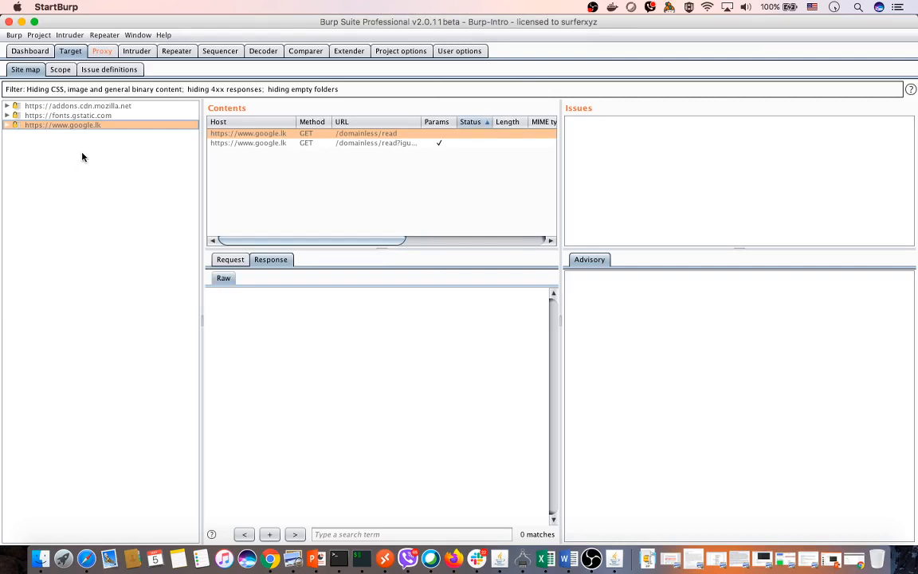
Step: Inspect the intercepted apply.sliit.lk request's raw content, parameters, headers and hex, changing the _ga parameter from a cookie to a URL parameter
click(101, 50)
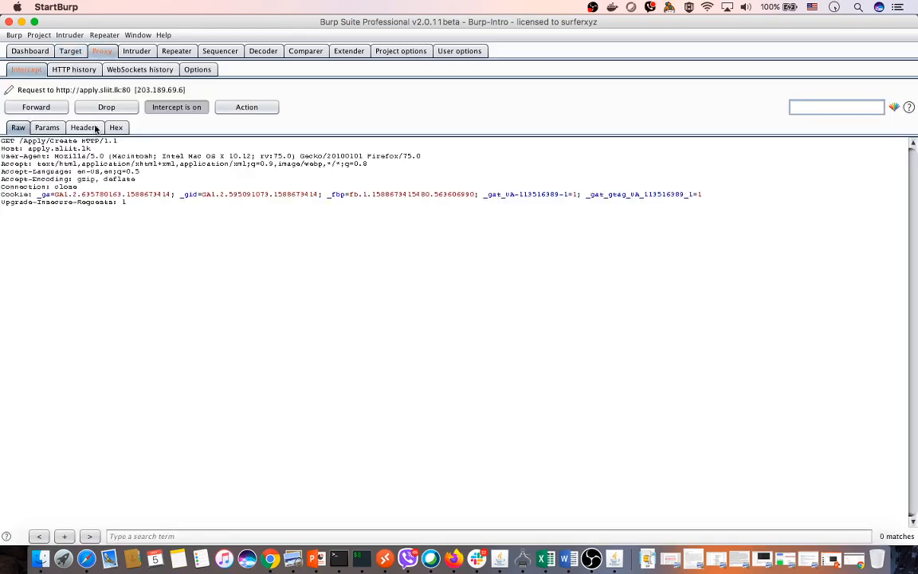
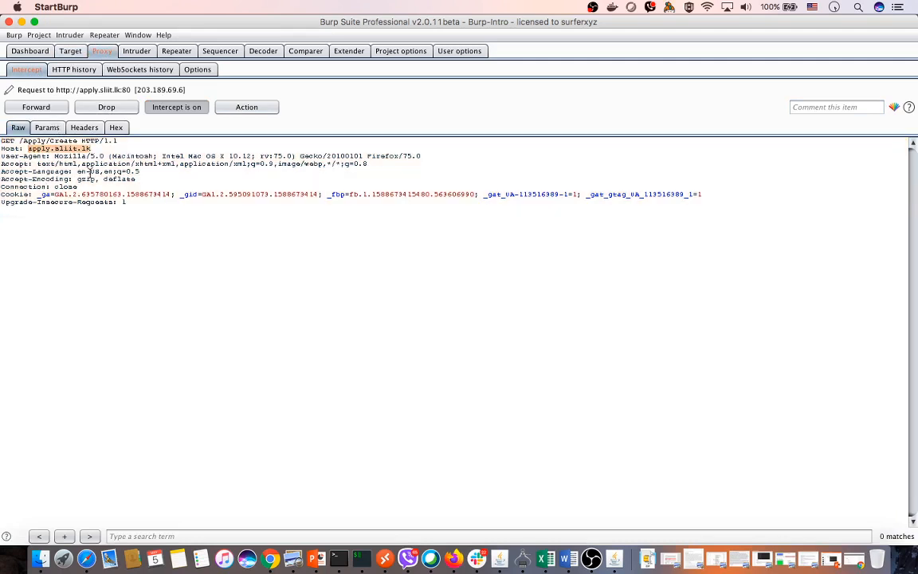
click(51, 128)
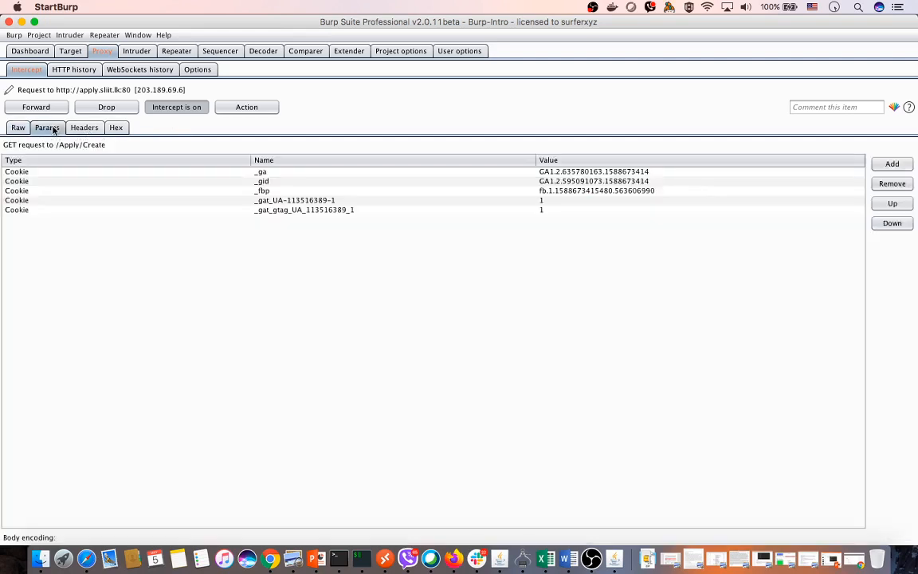
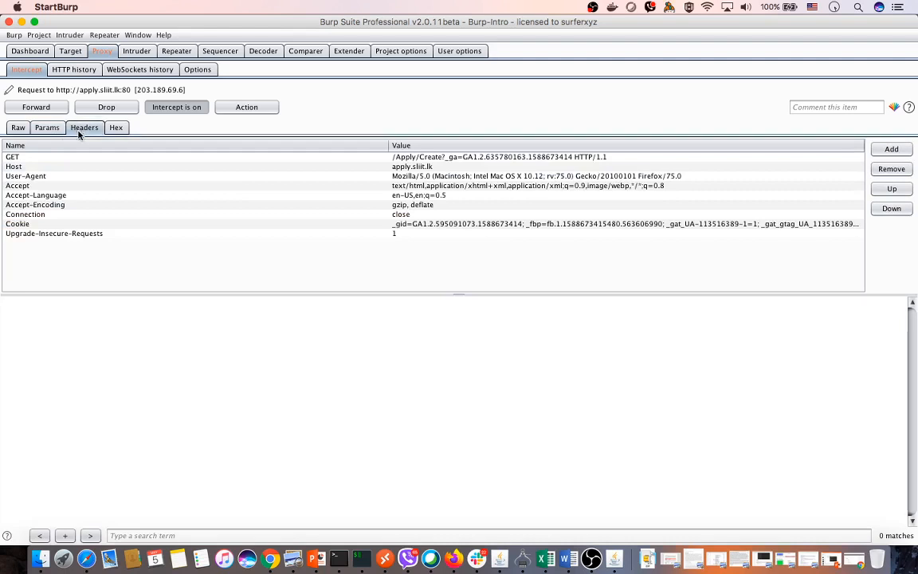
click(30, 157)
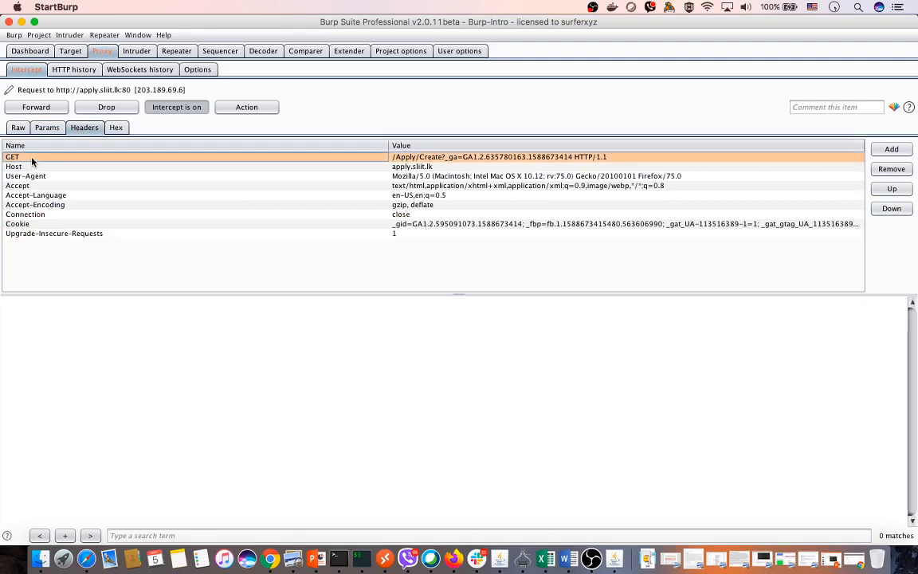
click(24, 169)
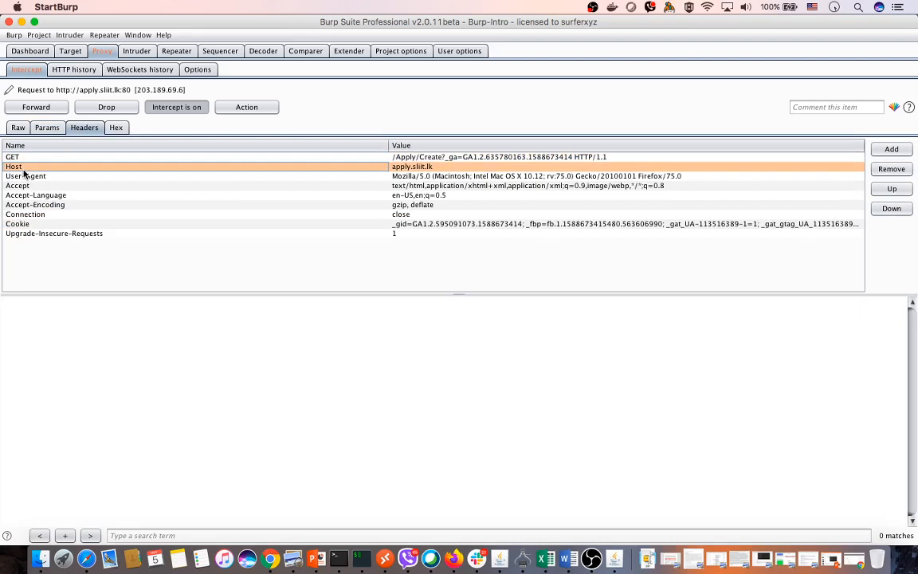
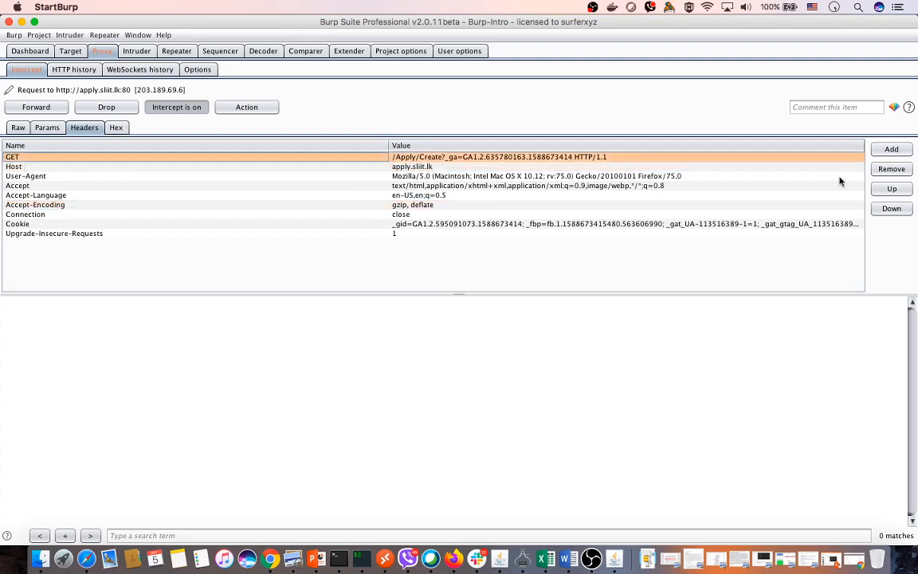
click(114, 127)
Step: Change the intercepted request's method from GET to POST in its raw text, and forward it and the following intercepted request
click(18, 128)
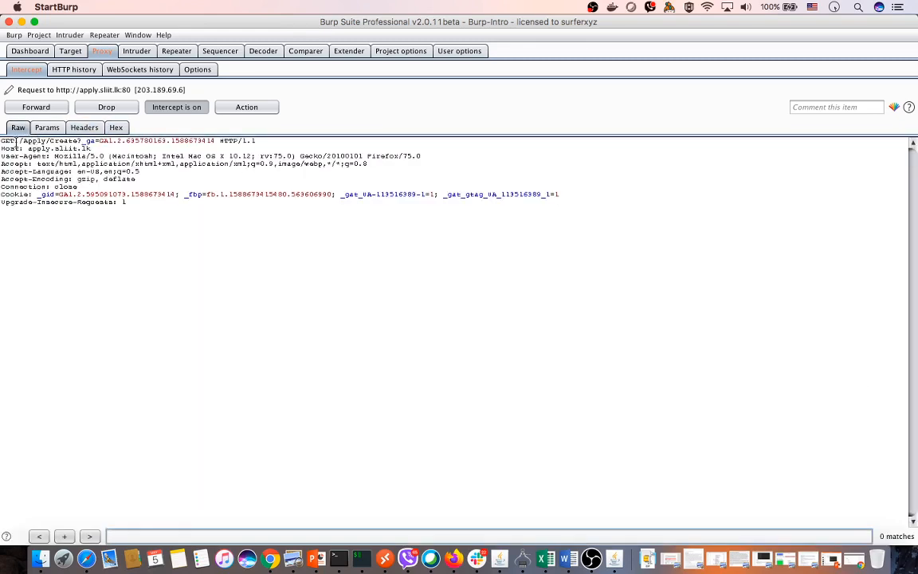
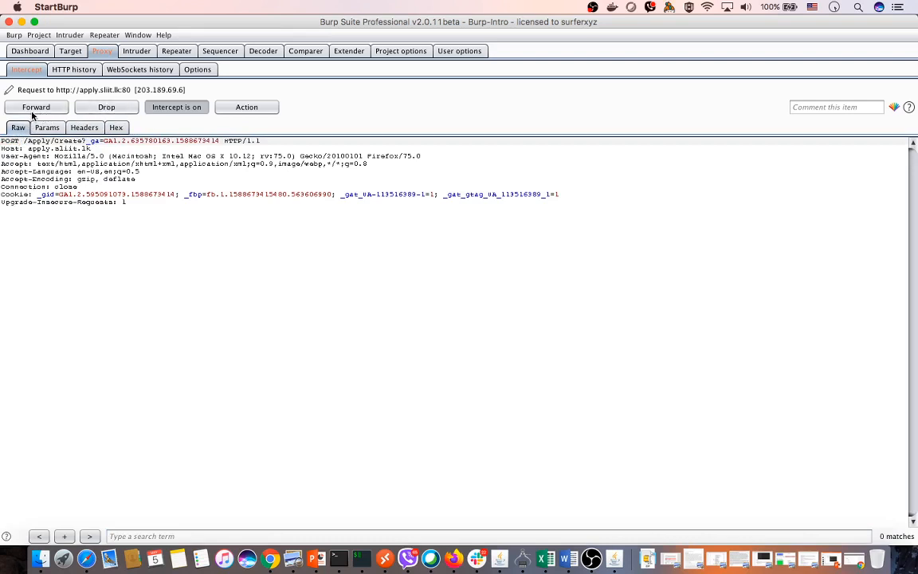
click(35, 109)
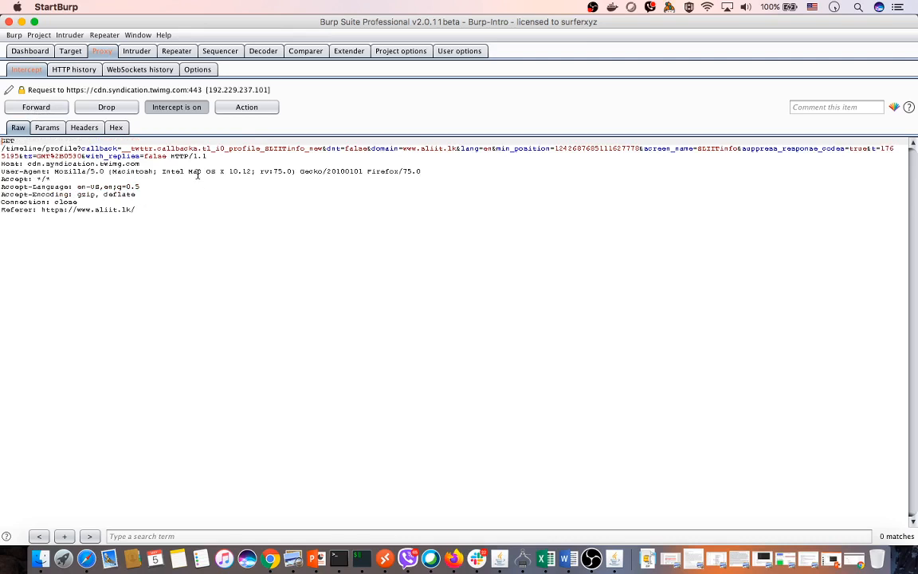
click(49, 108)
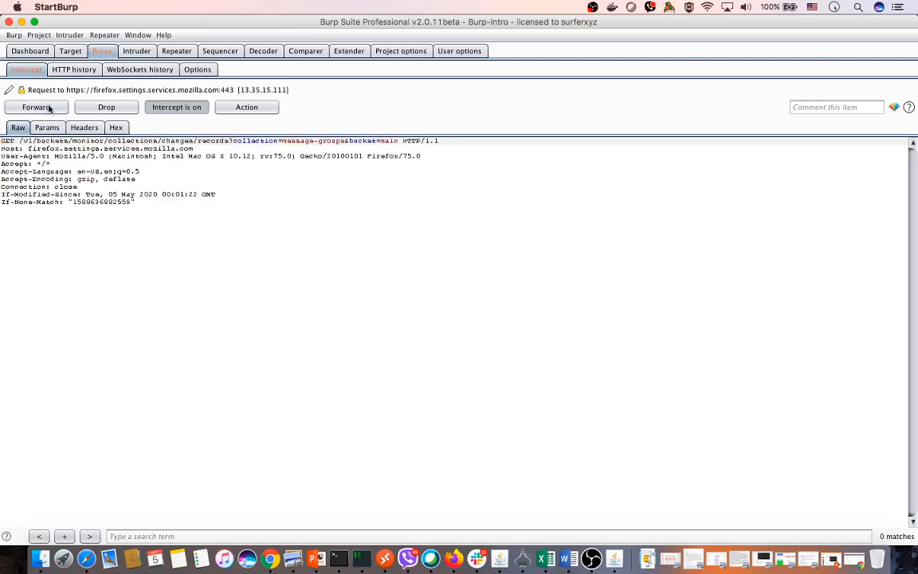
Step: Forward the pending intercepted Mozilla requests until the queue is empty, checking the modified apply.sliit.lk request's response page in Firefox along the way
click(50, 108)
click(49, 107)
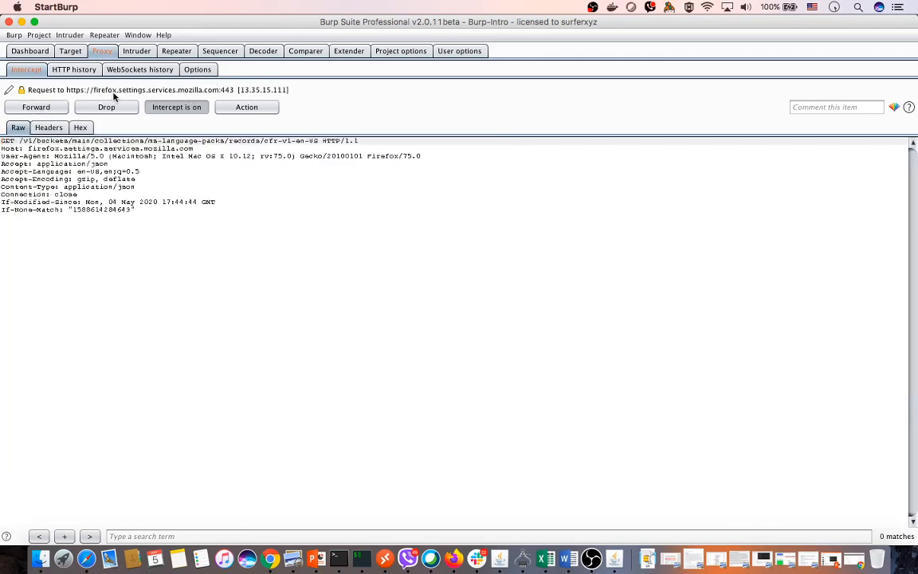
click(38, 108)
click(37, 107)
click(40, 108)
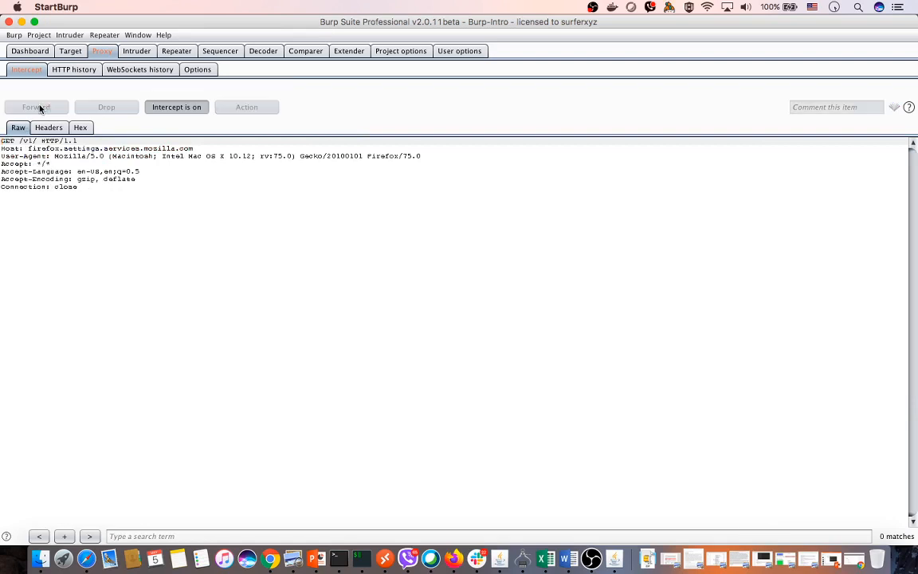
click(38, 107)
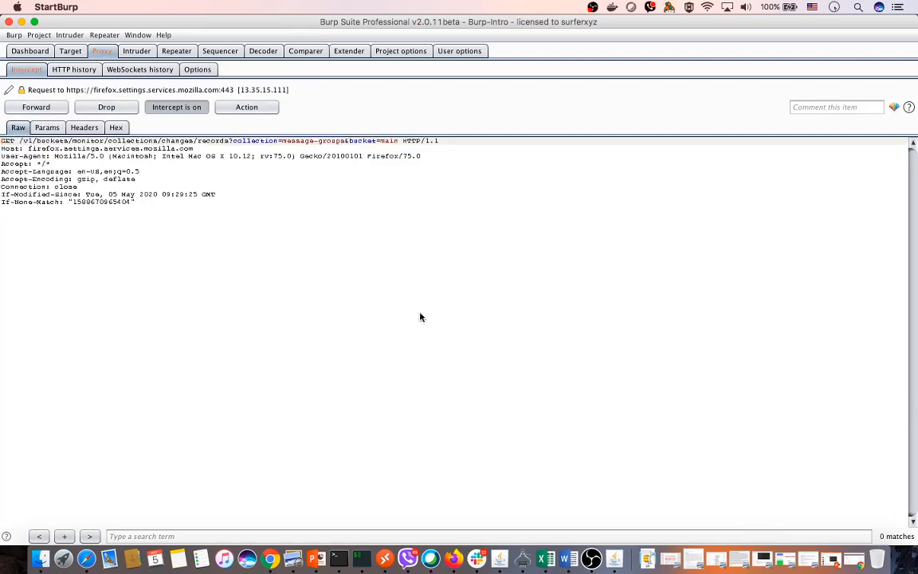
key(super+Tab)
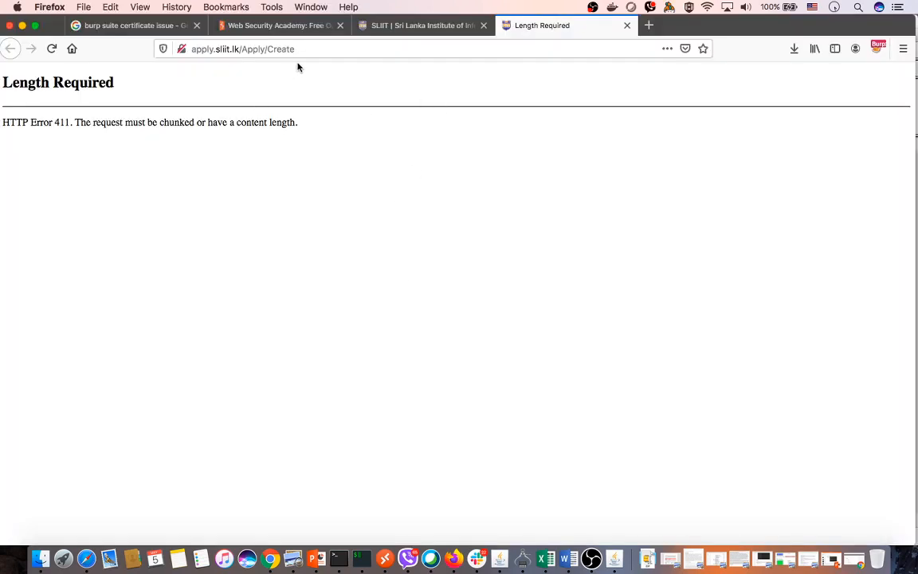
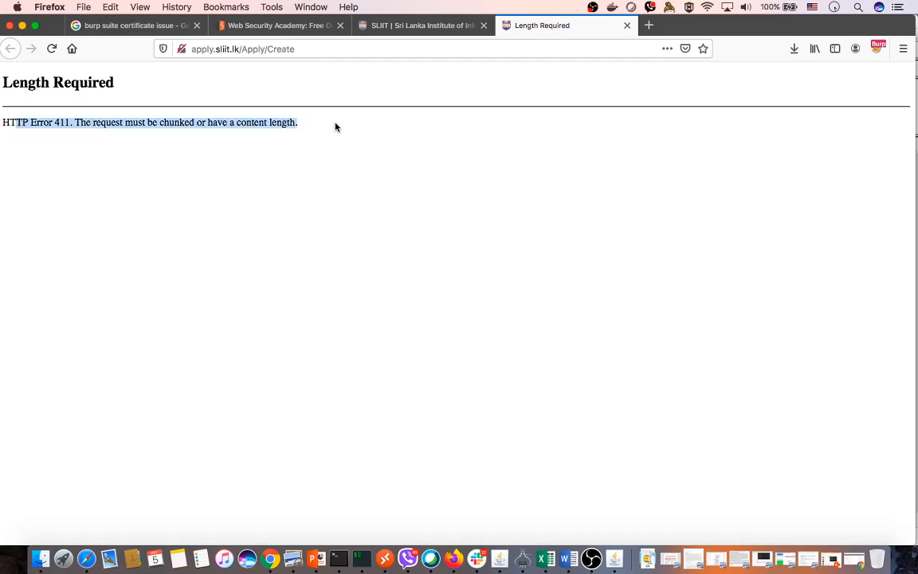
key(super+Tab)
click(30, 108)
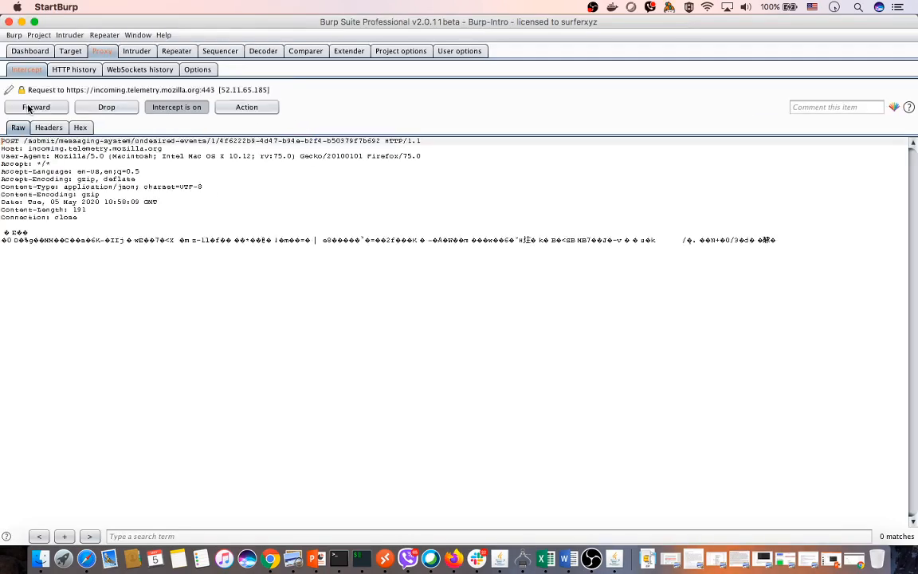
click(30, 107)
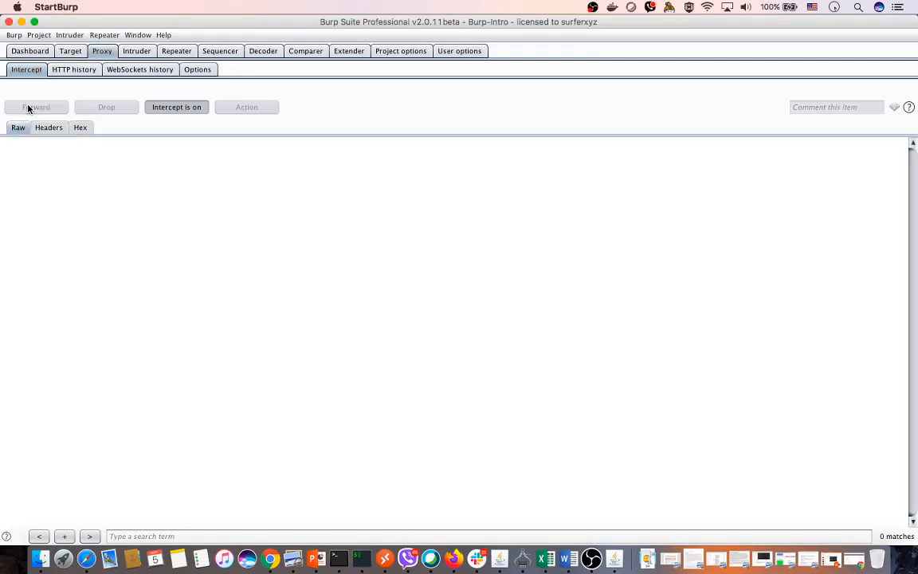
click(69, 53)
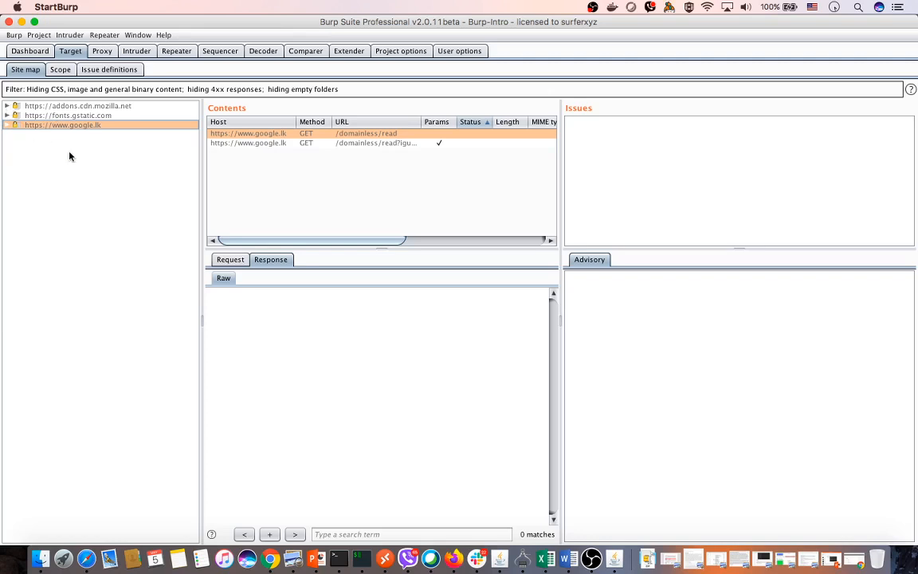
click(61, 70)
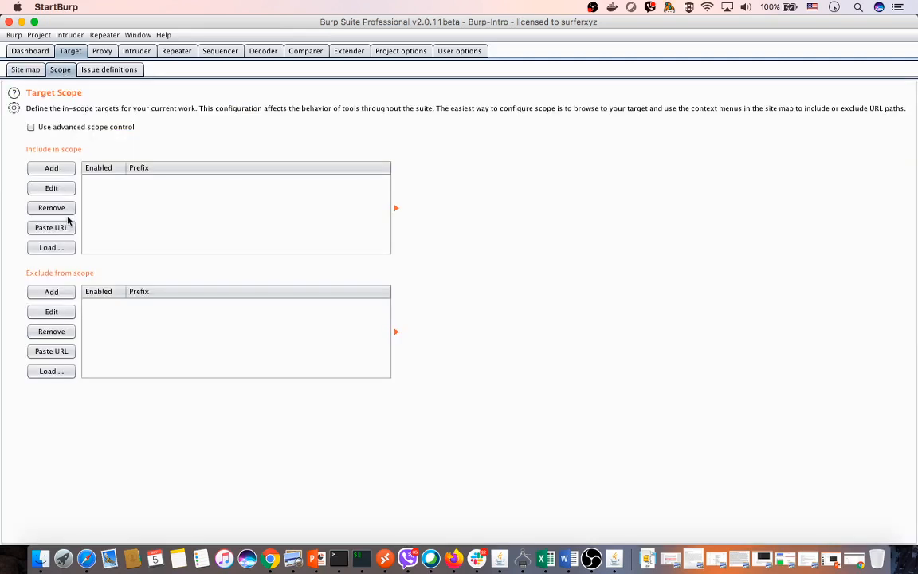
key(super+Tab)
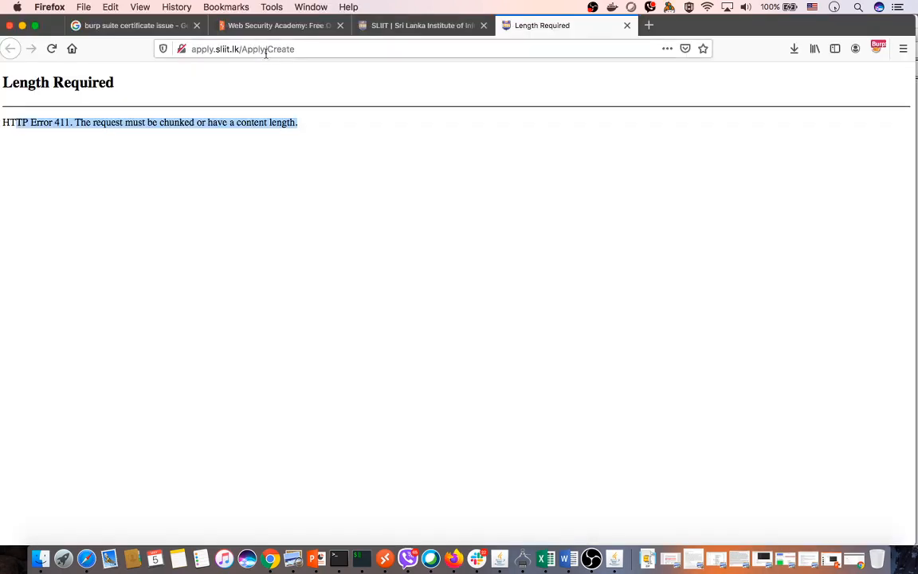
click(404, 24)
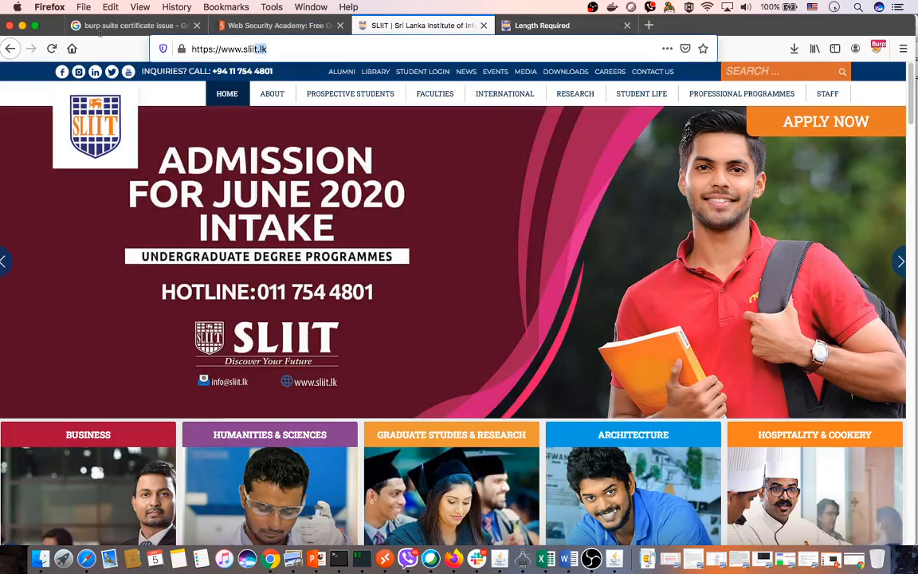
key(super+l)
key(super+c)
key(super+Tab)
click(61, 173)
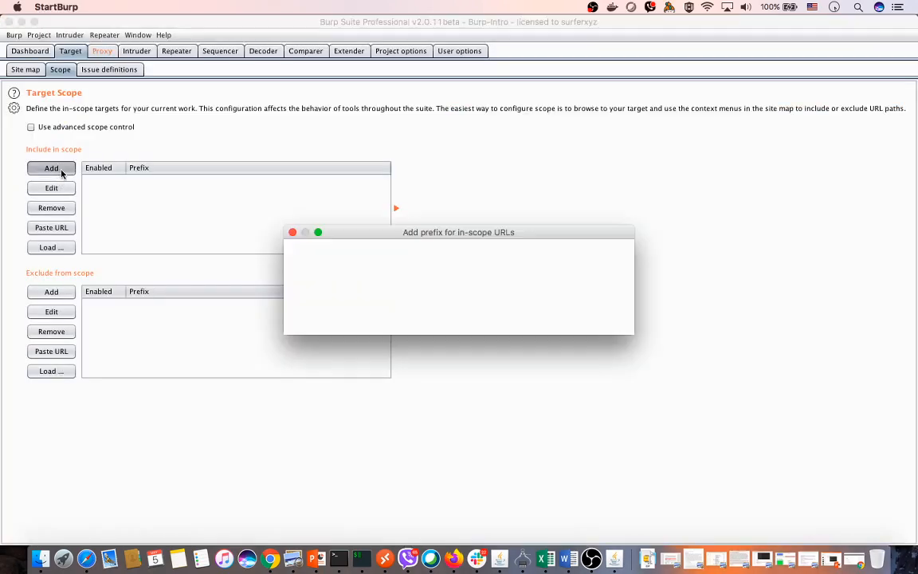
click(564, 319)
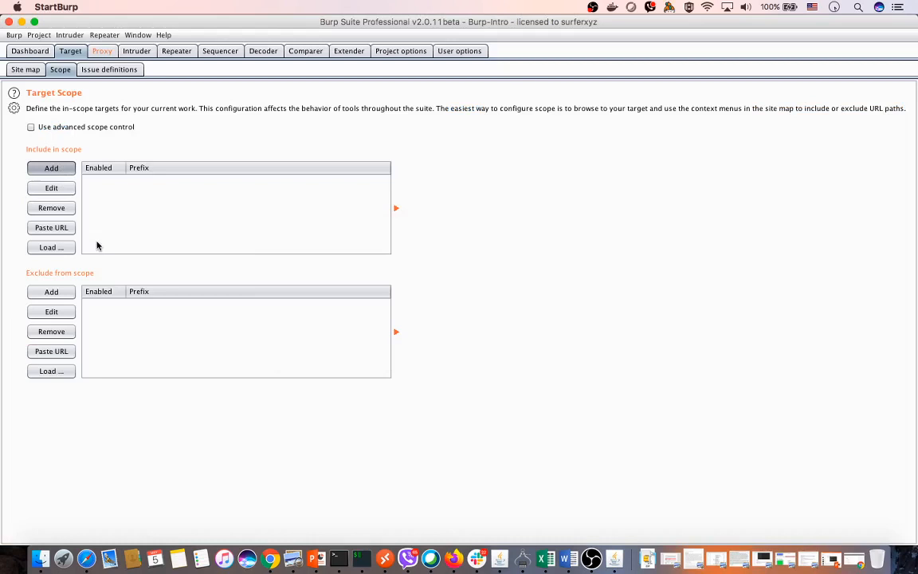
click(51, 228)
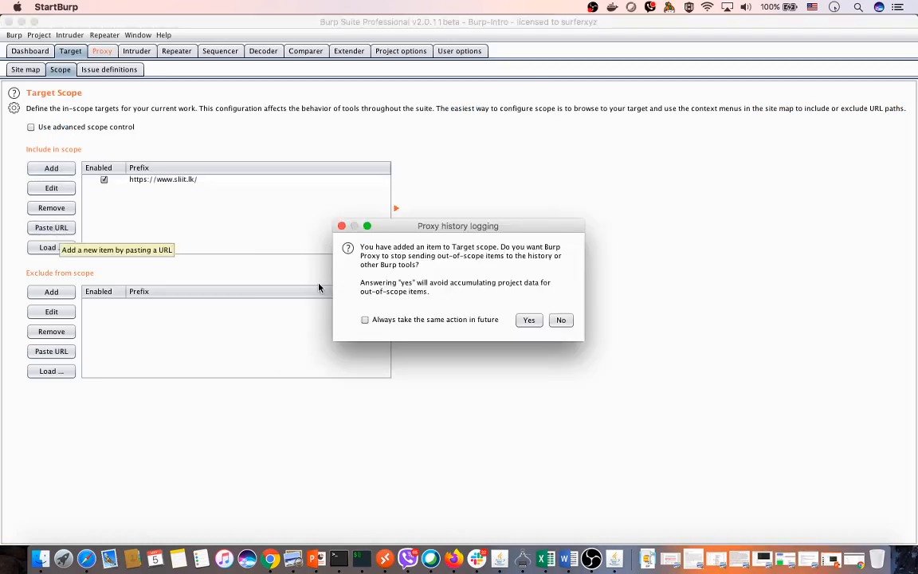
click(529, 320)
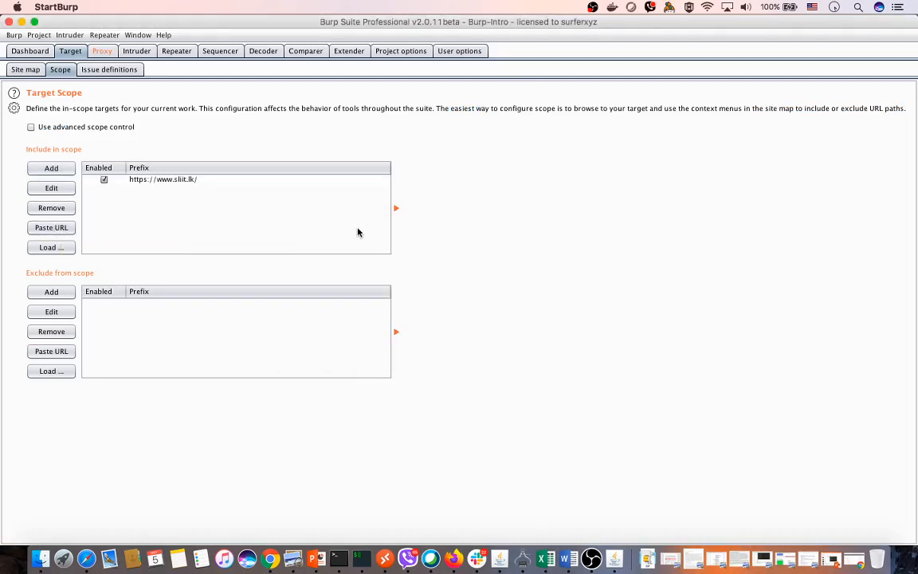
click(24, 70)
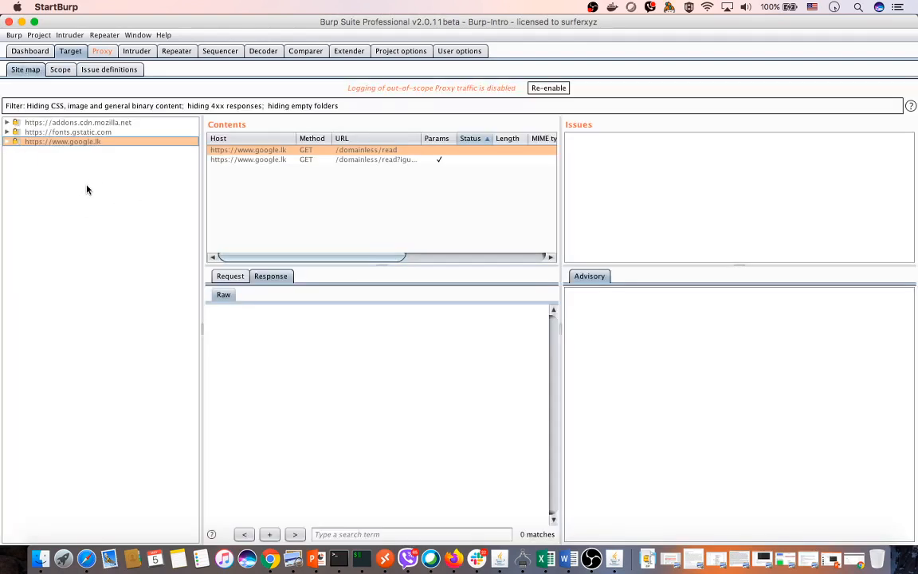
click(453, 561)
click(312, 51)
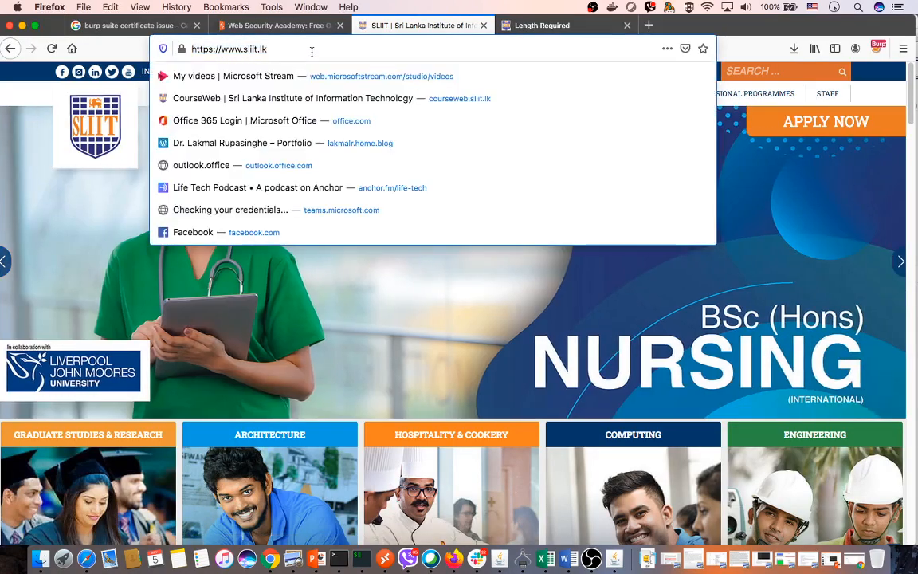
key(Return)
key(super+Tab)
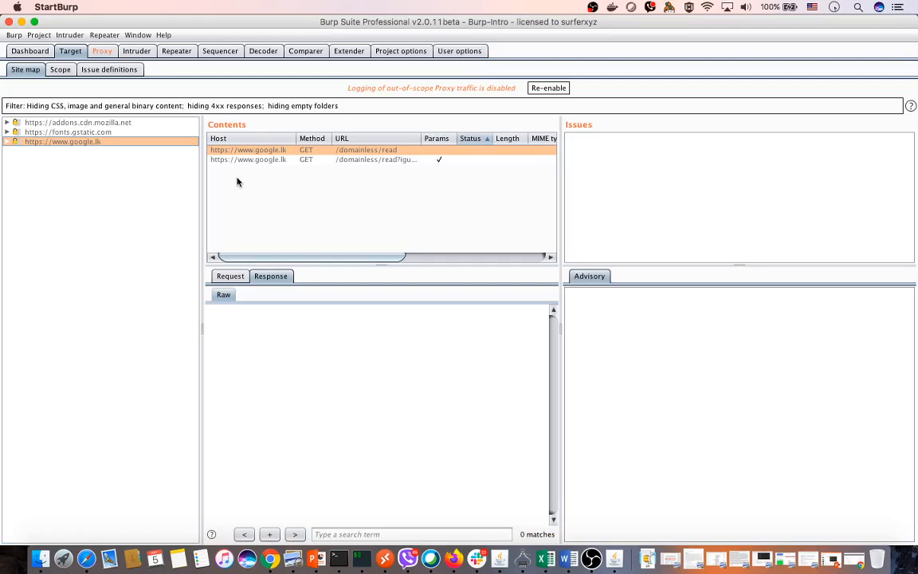
key(super+Tab)
key(super+Tab)
click(101, 50)
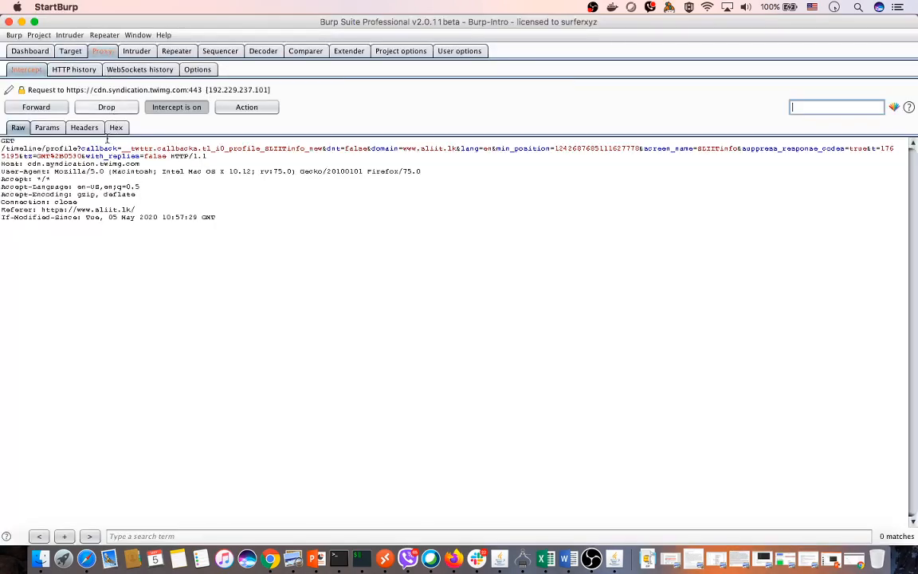
click(40, 109)
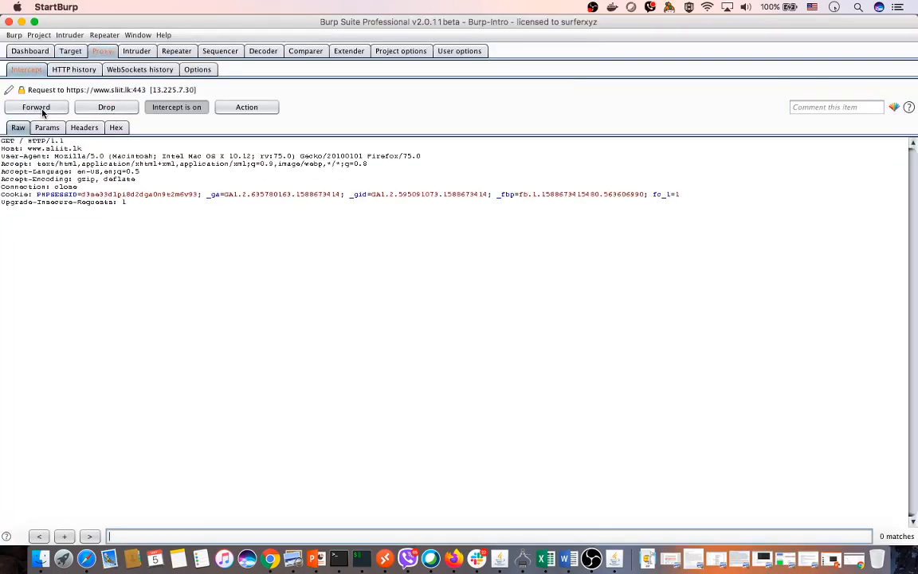
click(40, 109)
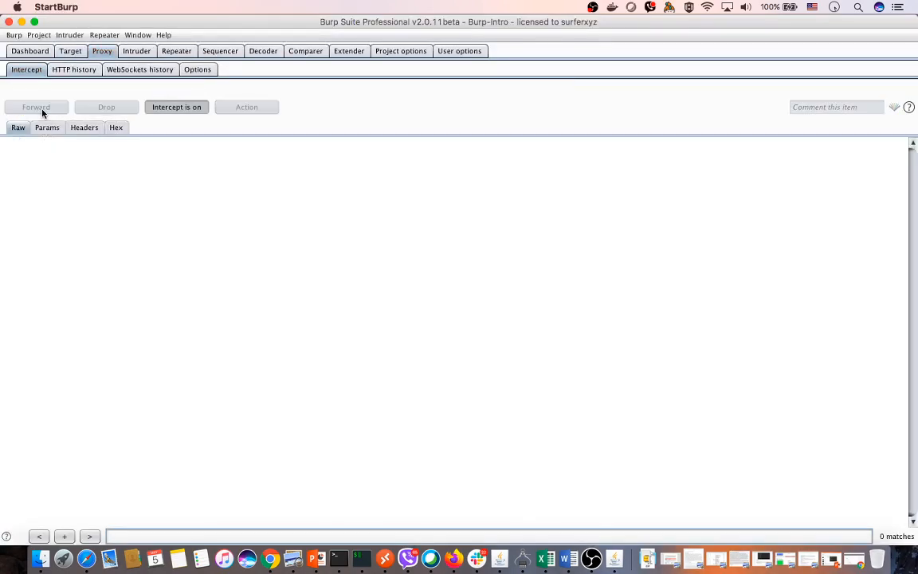
Step: Re-enable logging of out-of-scope Proxy traffic and expand the fonts.gstatic.com and addons.cdn.mozilla.net hosts in the Target site map
click(70, 52)
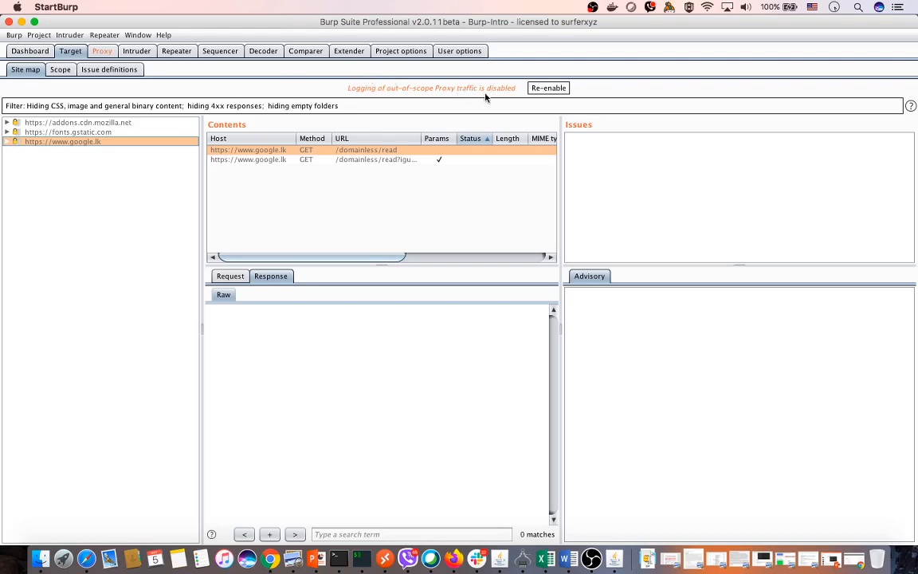
click(548, 88)
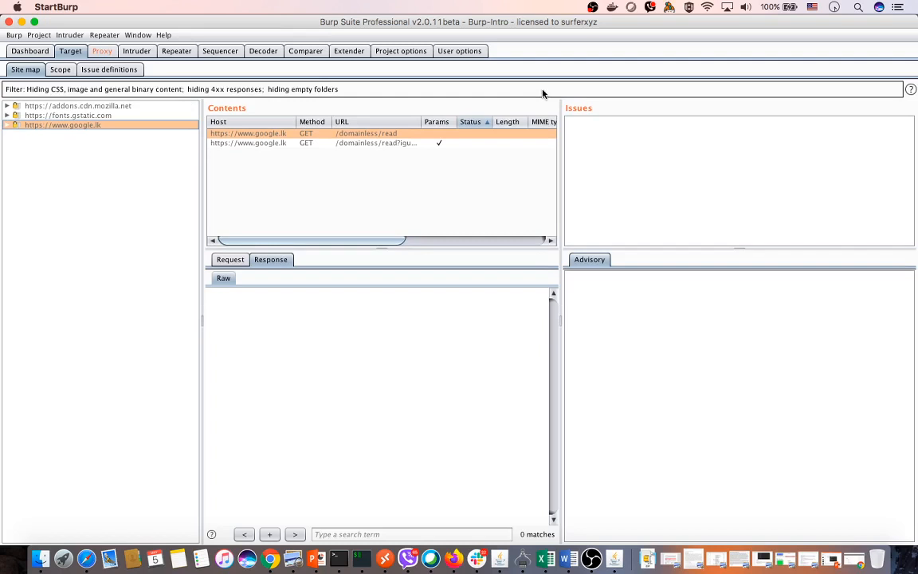
click(6, 115)
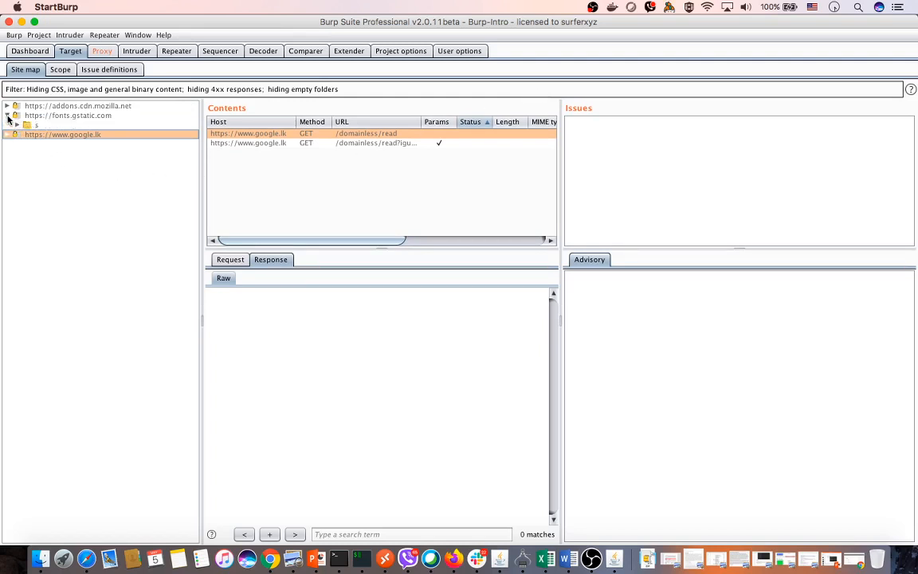
click(6, 105)
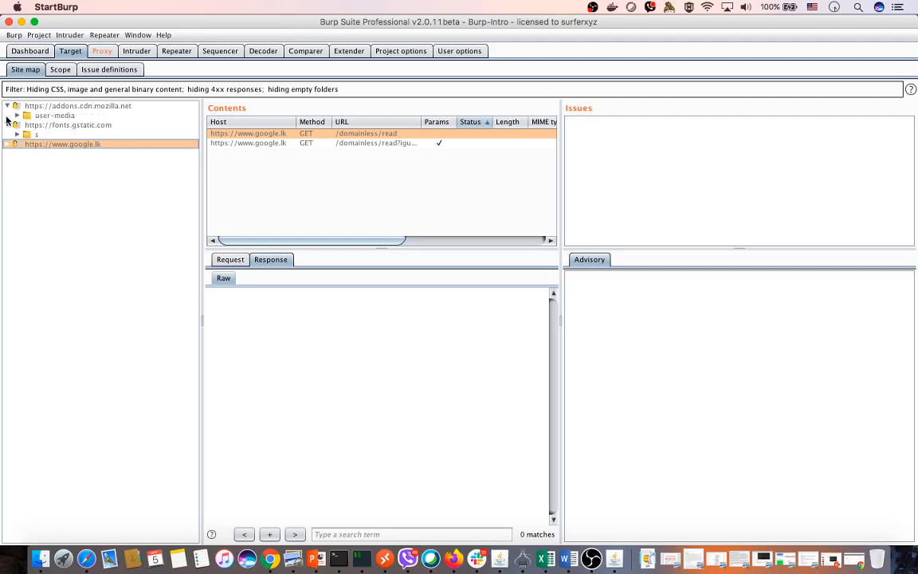
Step: Forward all remaining intercepted requests triggered by the SLIIT page until the Proxy queue is empty
click(101, 51)
click(46, 108)
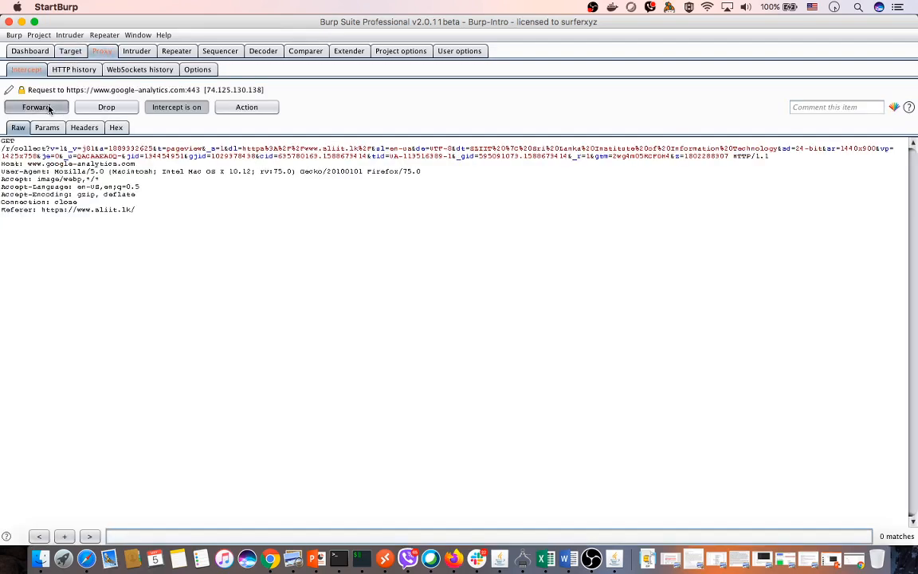
click(48, 108)
click(48, 108)
click(48, 108)
click(48, 109)
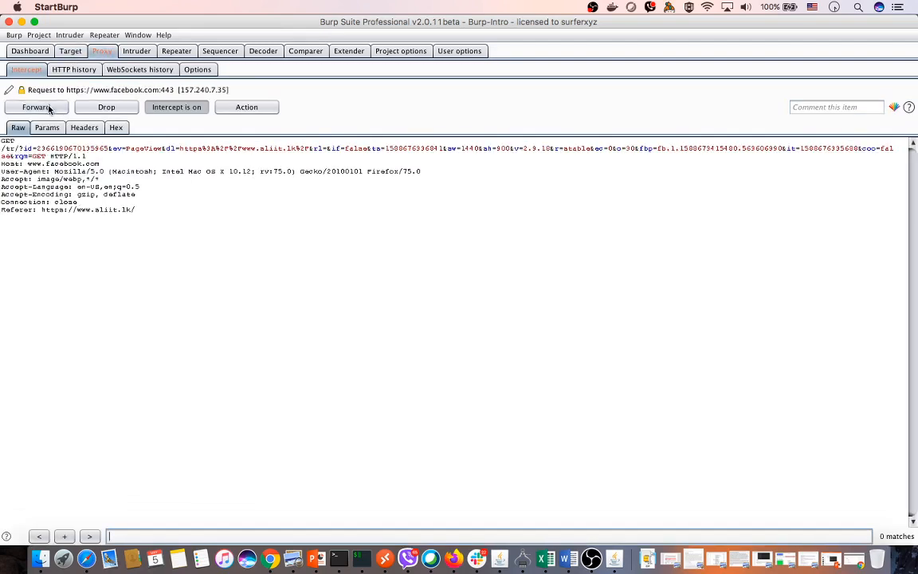
click(48, 109)
click(48, 109)
click(48, 108)
click(48, 108)
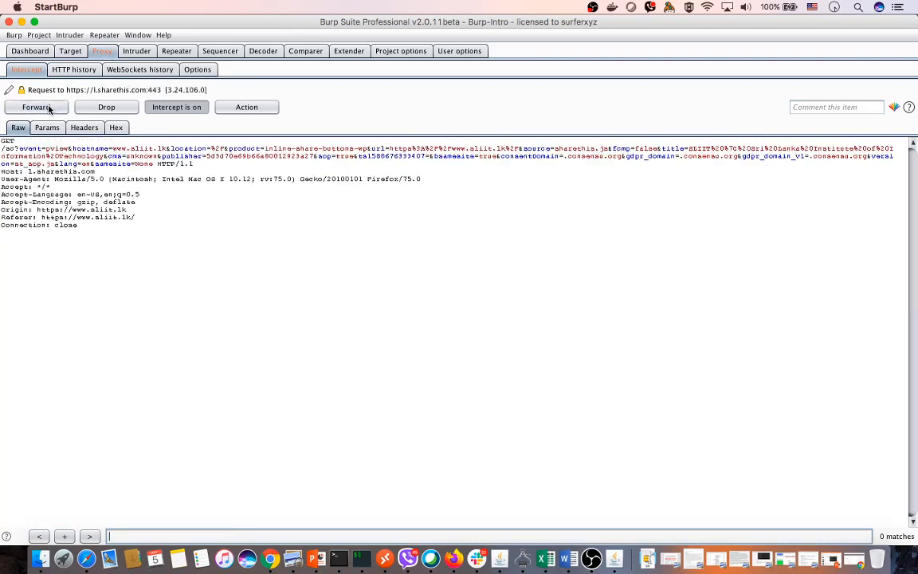
click(48, 108)
click(48, 109)
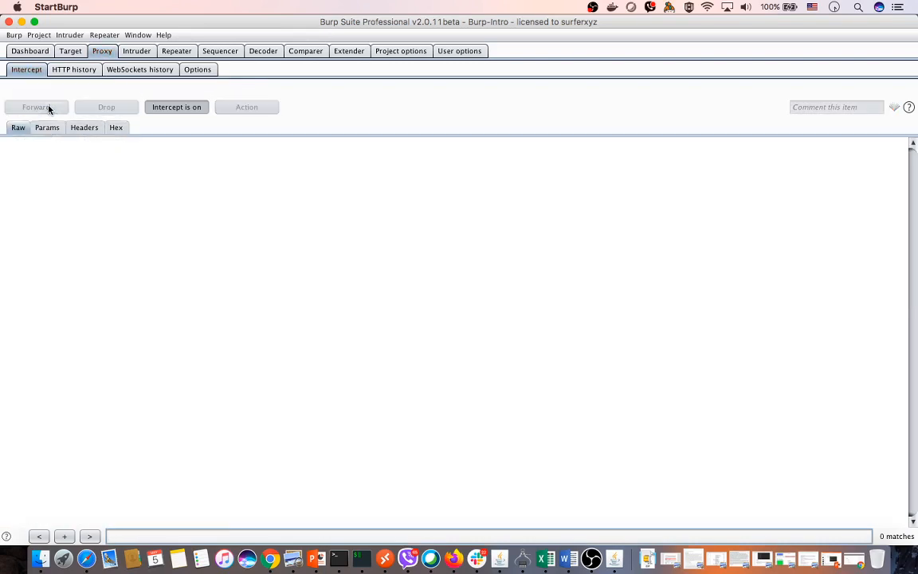
Step: Review the Target site map, scope settings and issue definitions, and return to Firefox
click(71, 51)
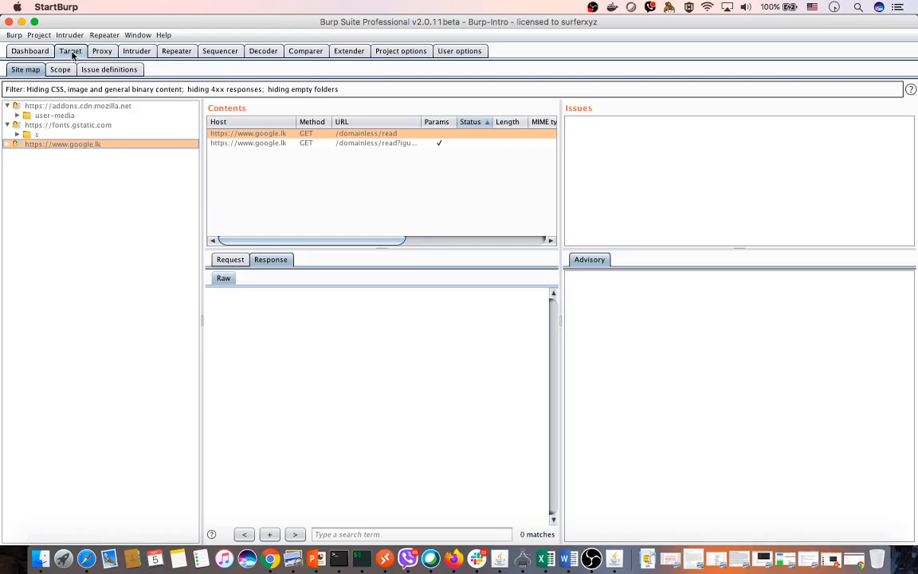
click(60, 70)
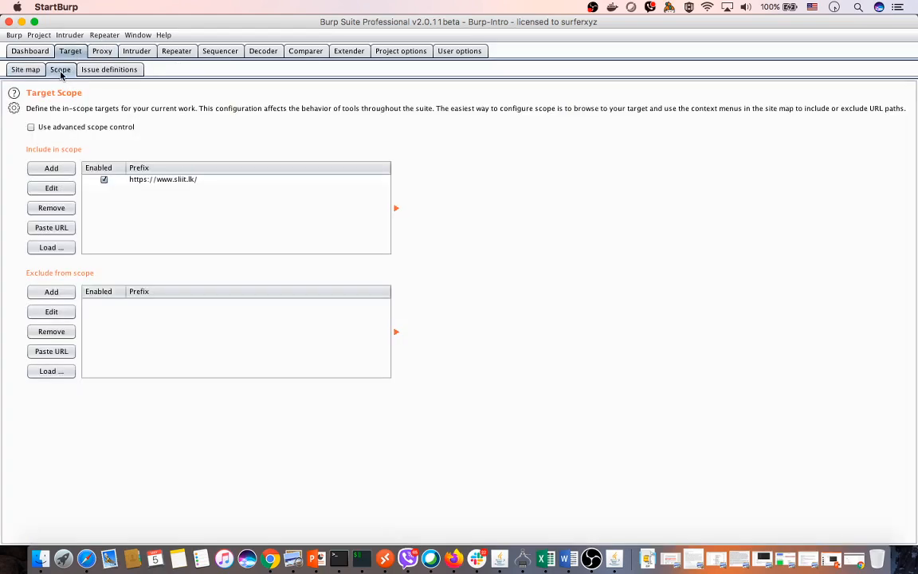
click(90, 70)
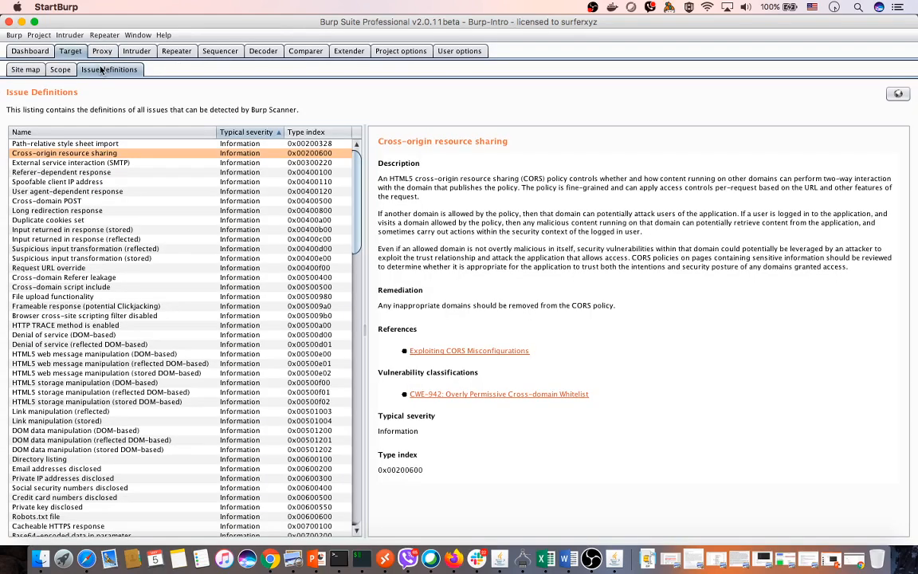
click(26, 70)
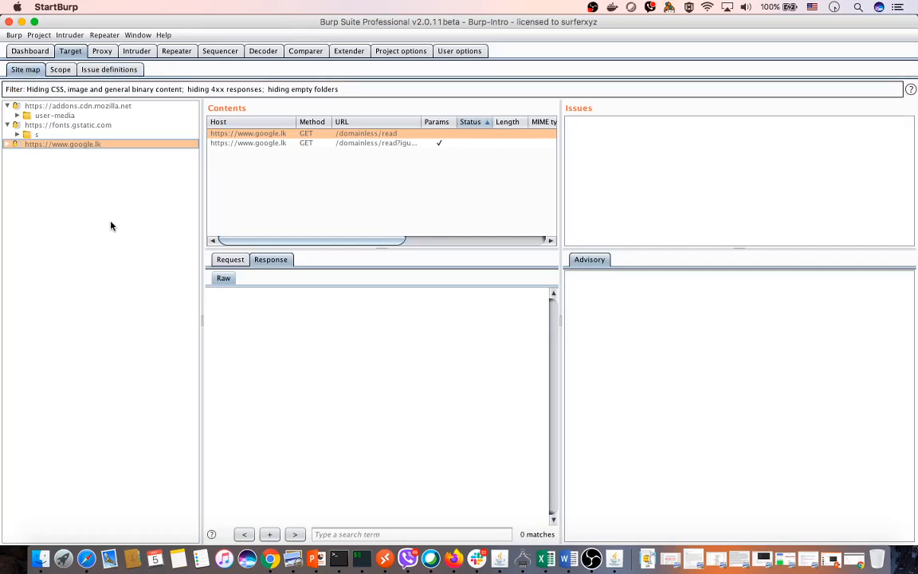
key(super+Tab)
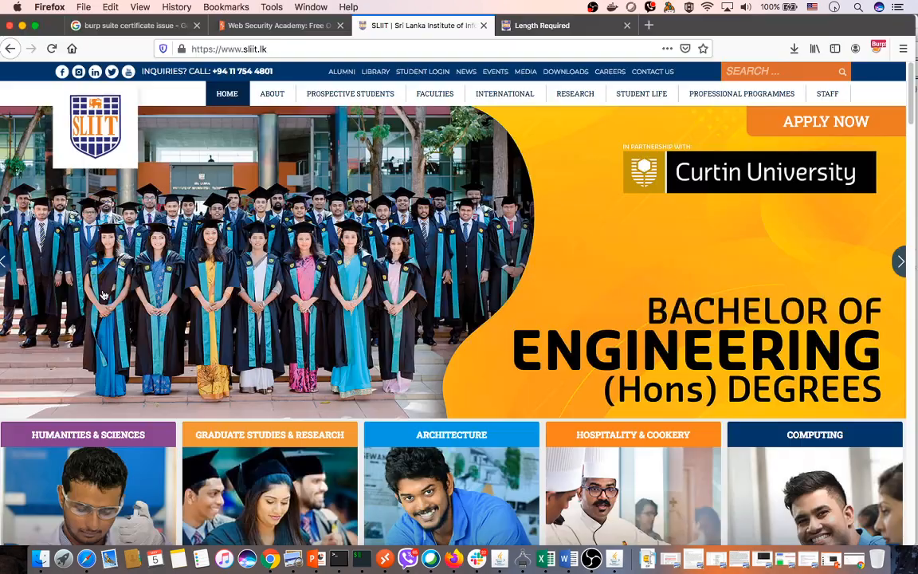
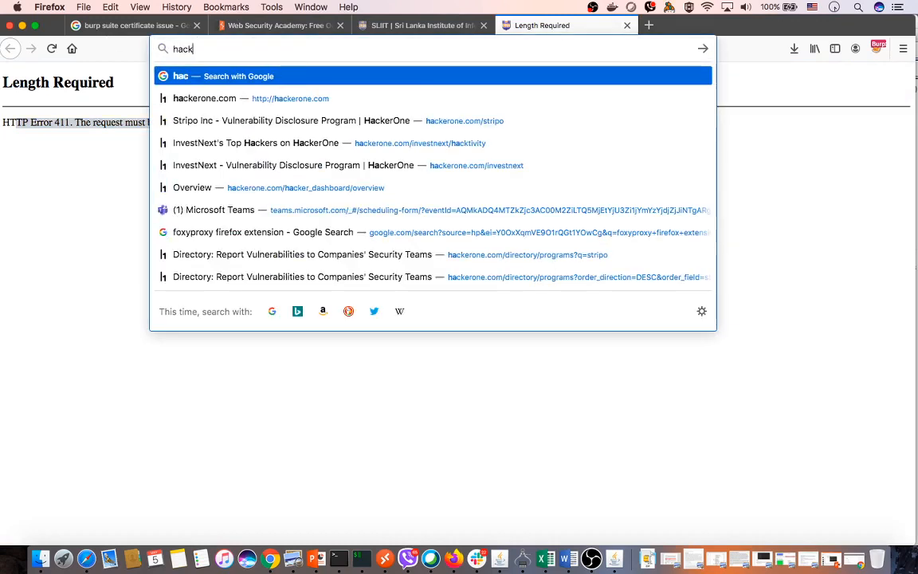
Step: Load hackerone.com in the current Firefox tab and close the other open tabs
key(Down)
key(Return)
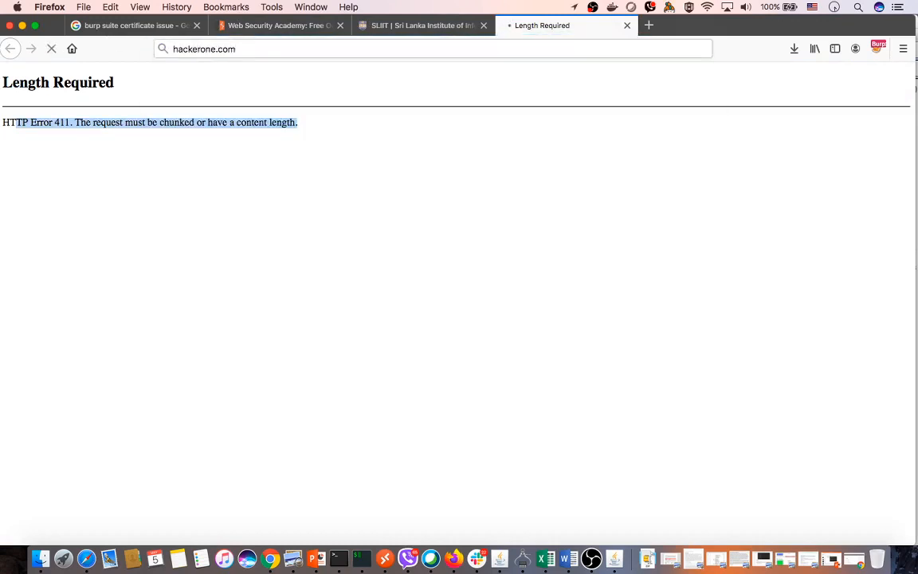
click(193, 26)
click(194, 25)
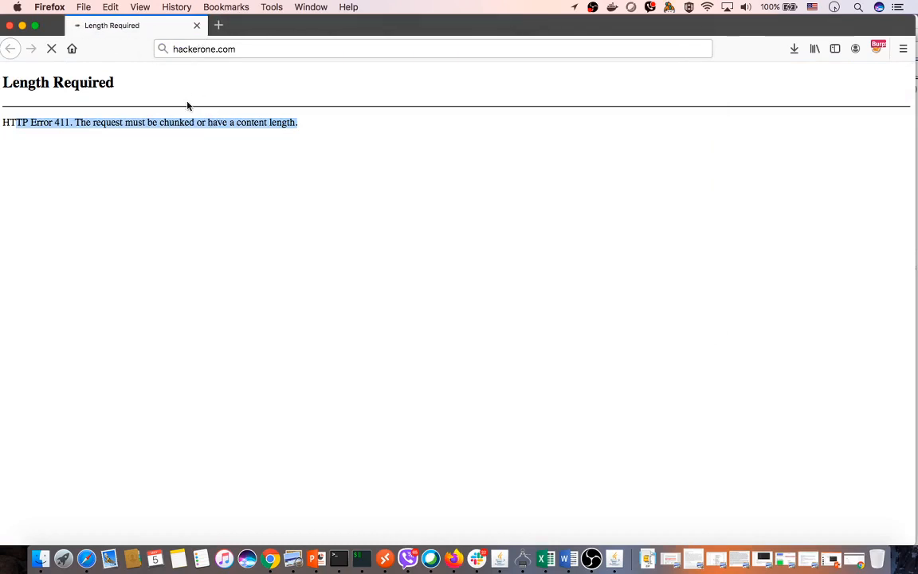
Step: Turn off Proxy interception in Burp Suite and return to Firefox
key(super+Tab)
click(104, 51)
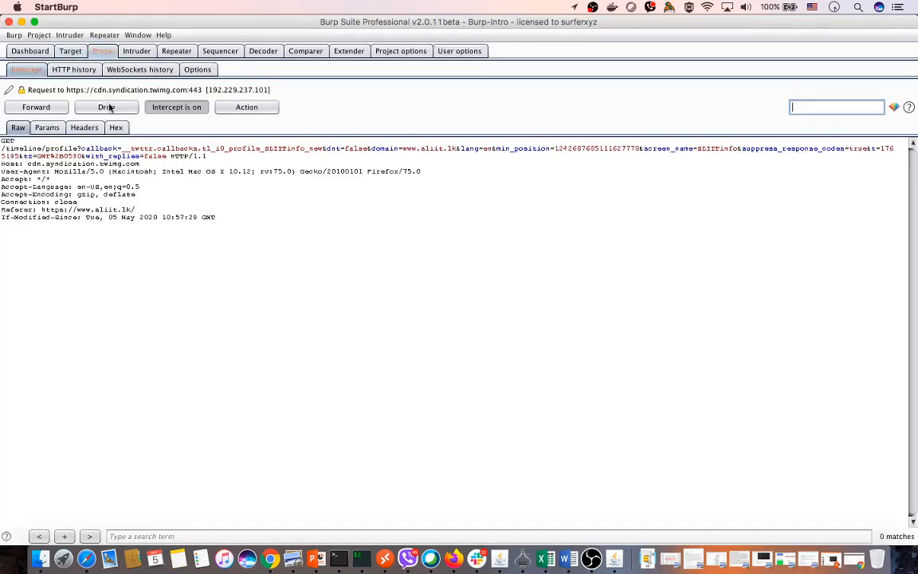
click(177, 107)
key(super+Tab)
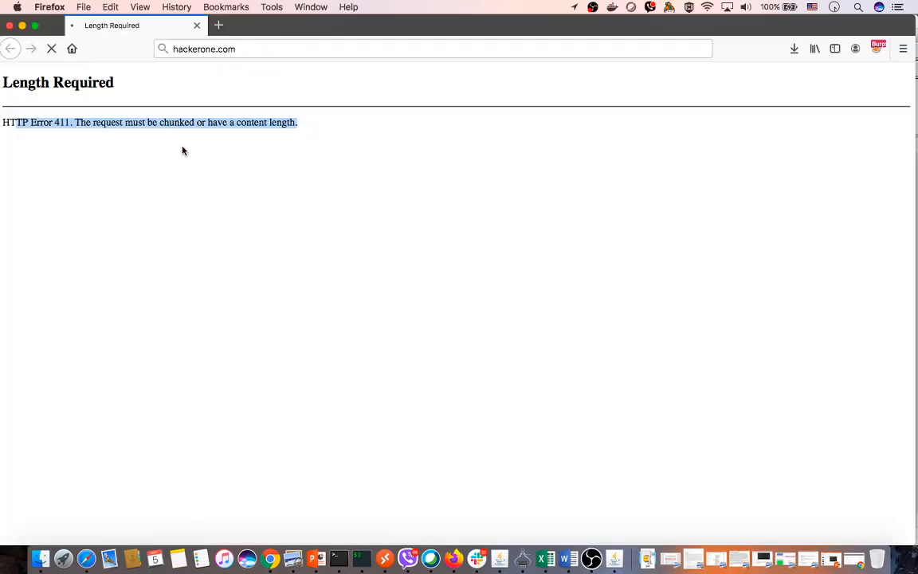
Step: Go from the HackerOne home page to the account's sign-in area
click(320, 46)
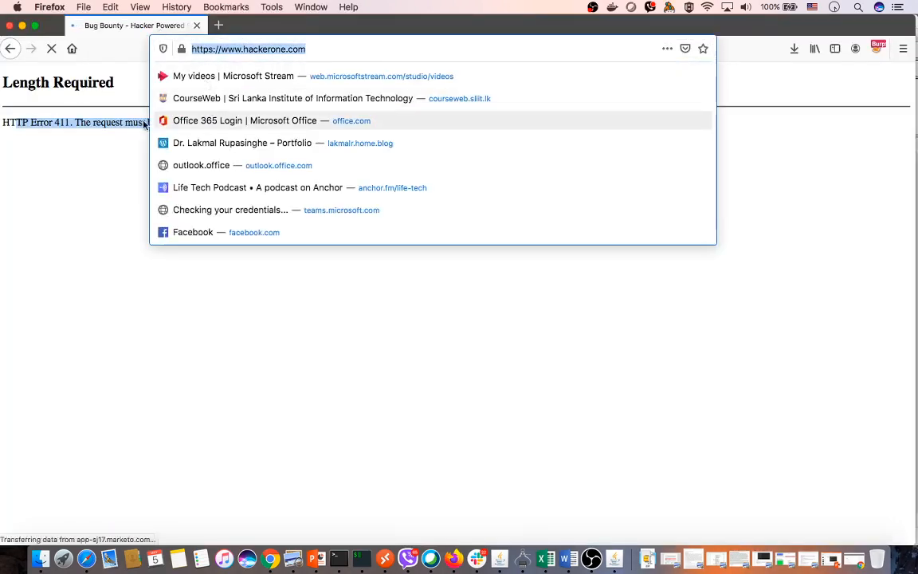
click(81, 192)
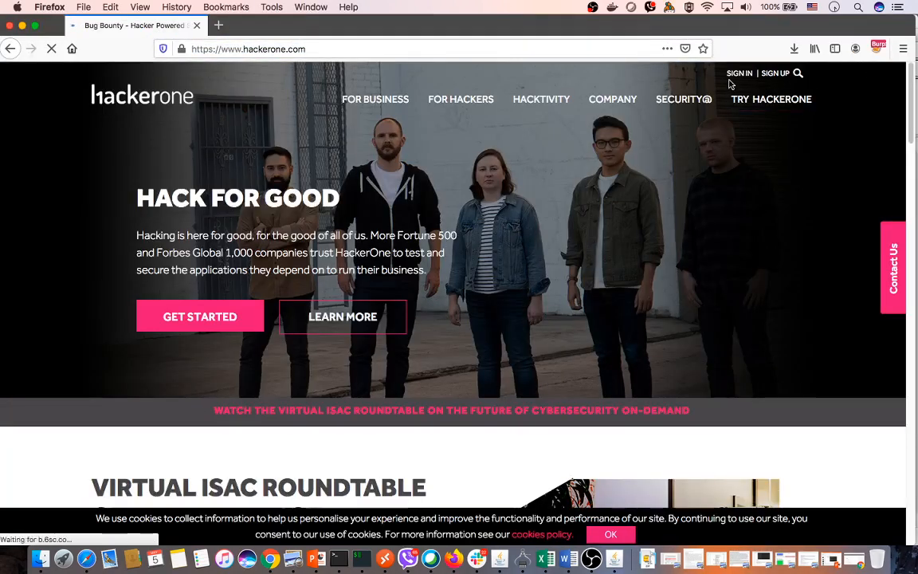
click(740, 73)
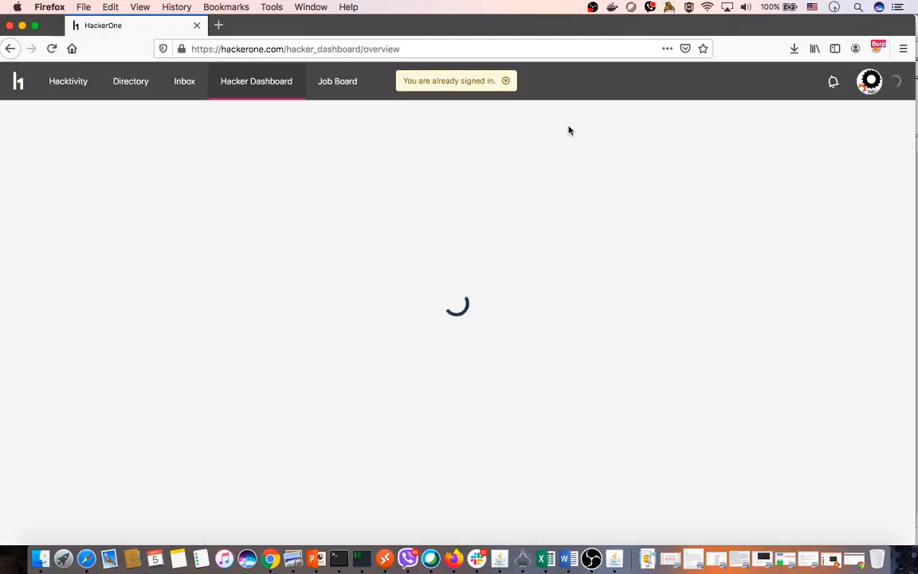
Step: Switch to Burp Suite's Target site map and collapse the fonts.gstatic.com and addons.cdn.mozilla.net hosts
key(super+Tab)
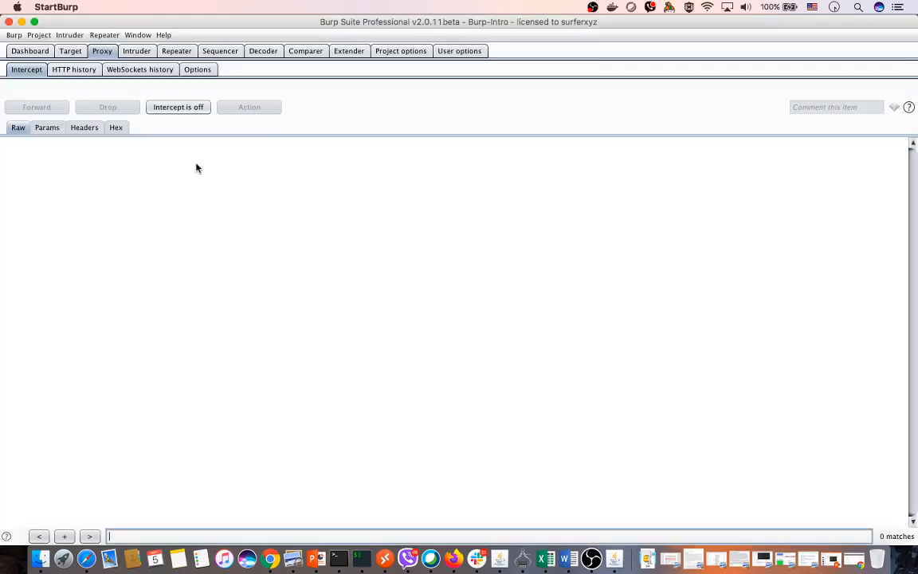
click(67, 51)
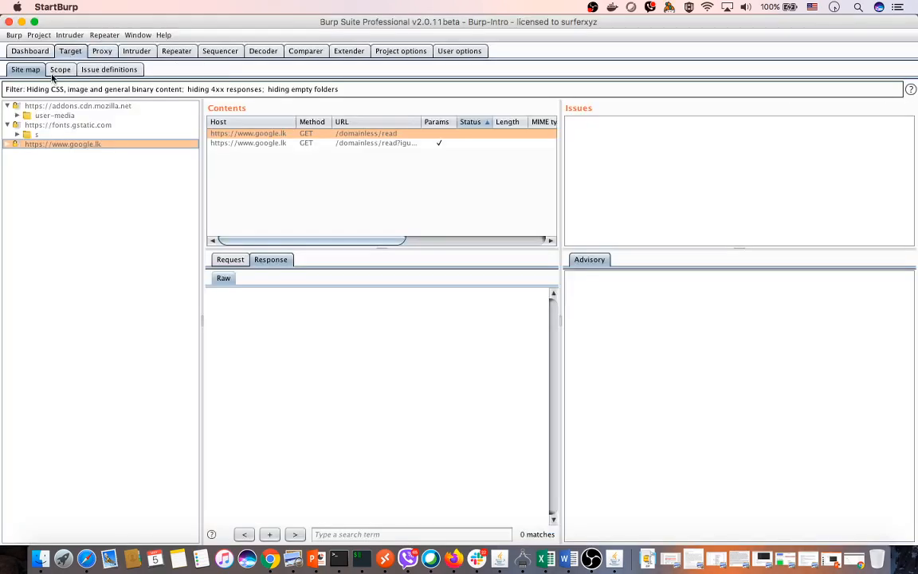
click(8, 126)
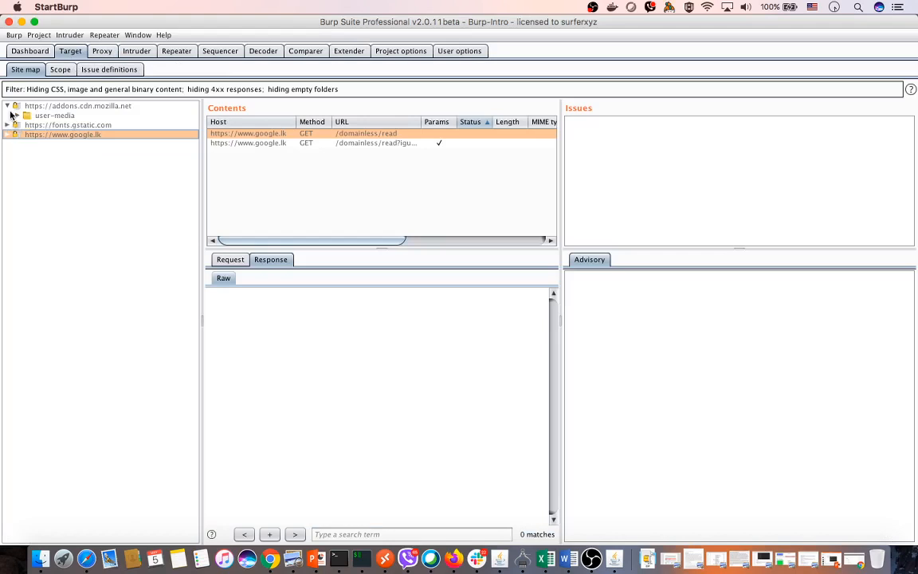
click(9, 107)
Step: Try setting the site map filter to show all items, and revert the filter changes
click(60, 89)
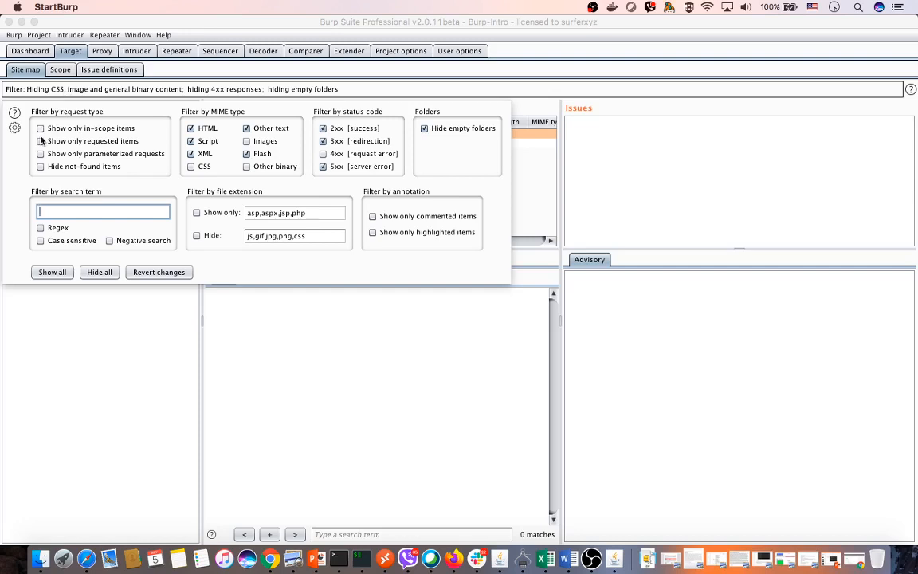
click(52, 272)
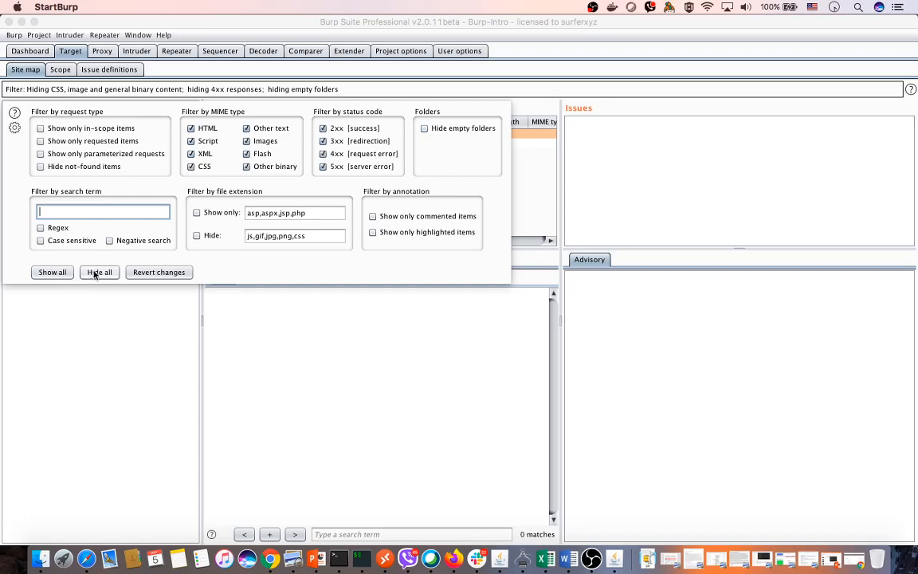
click(133, 273)
click(132, 294)
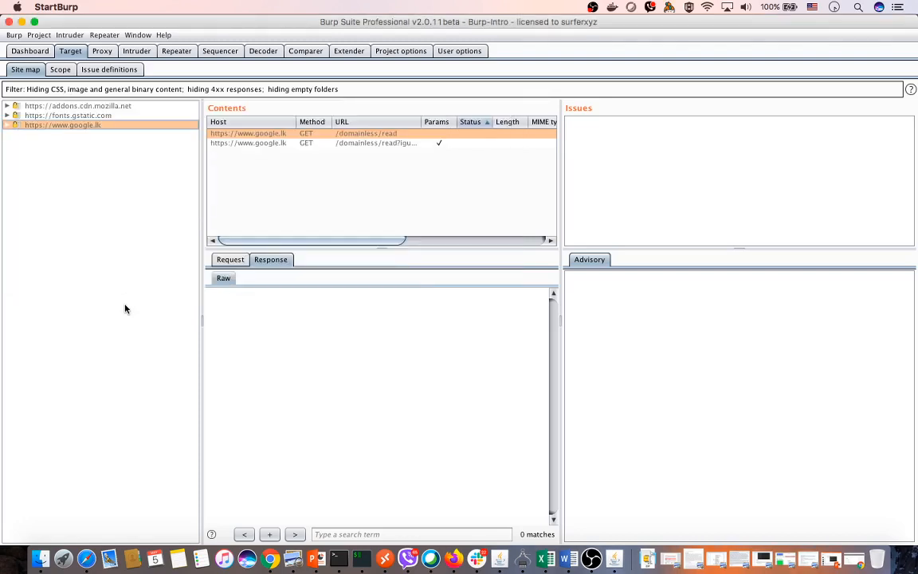
click(279, 144)
click(272, 134)
click(66, 108)
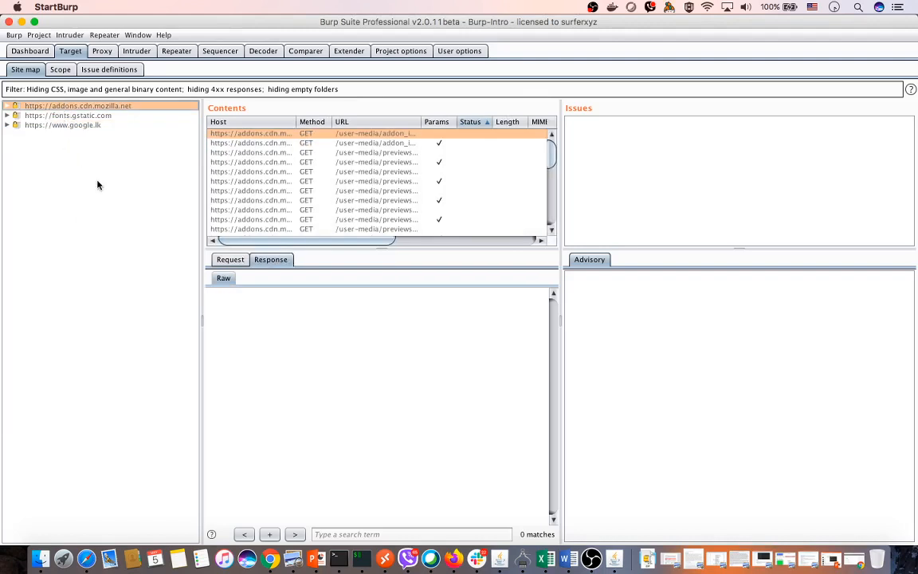
Step: Switch to Firefox and open HackerOne's Directory of programs
key(super+Tab)
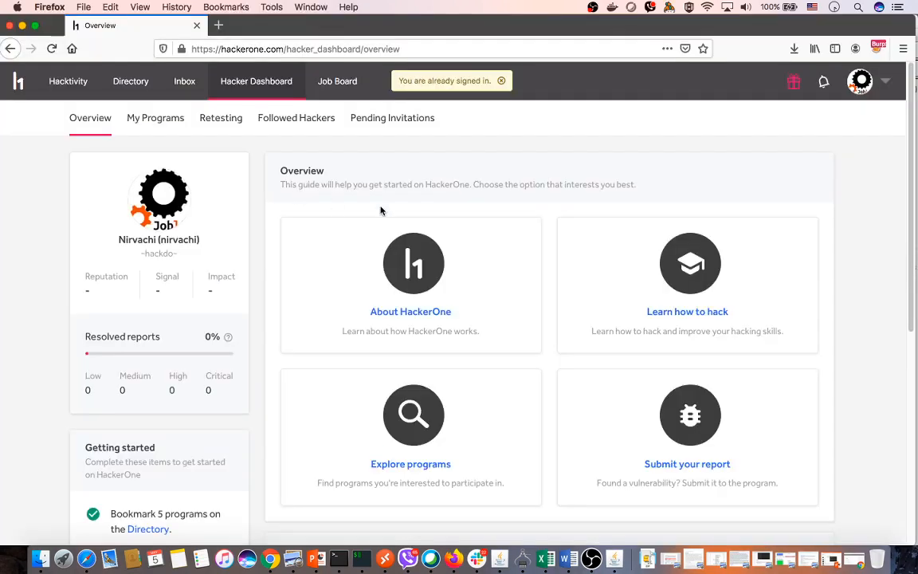
key(super+Tab)
key(super+Tab)
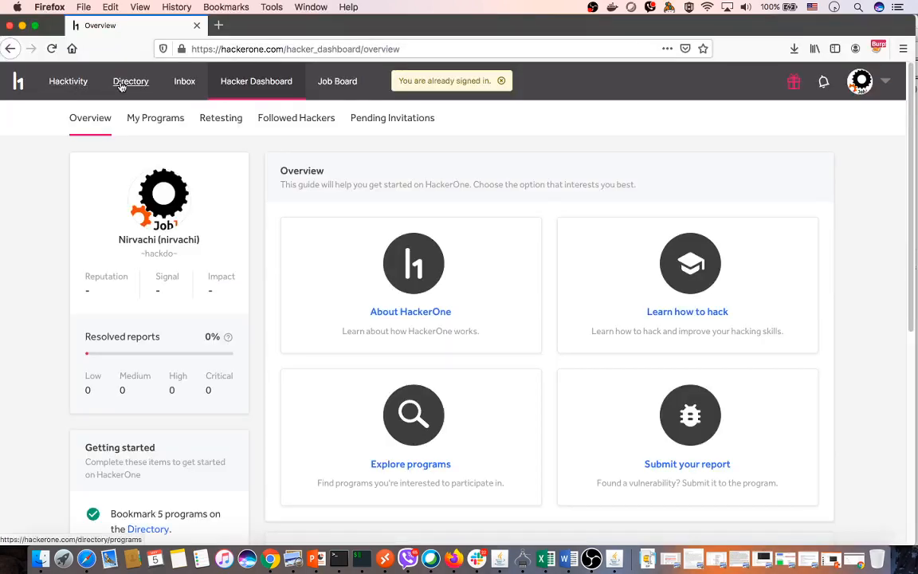
click(121, 84)
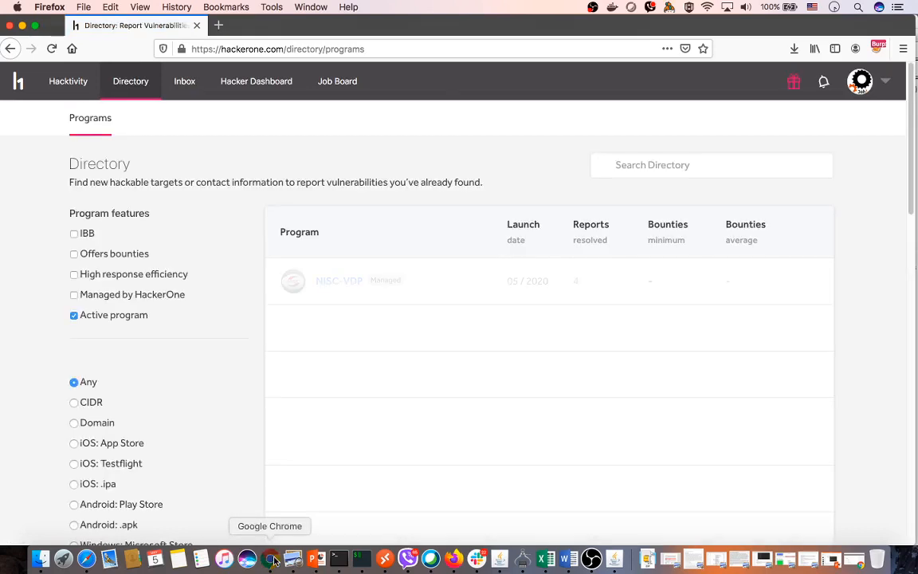
Step: Switch to the Chrome window with the Helium bug bounty program and go to its program header
click(270, 561)
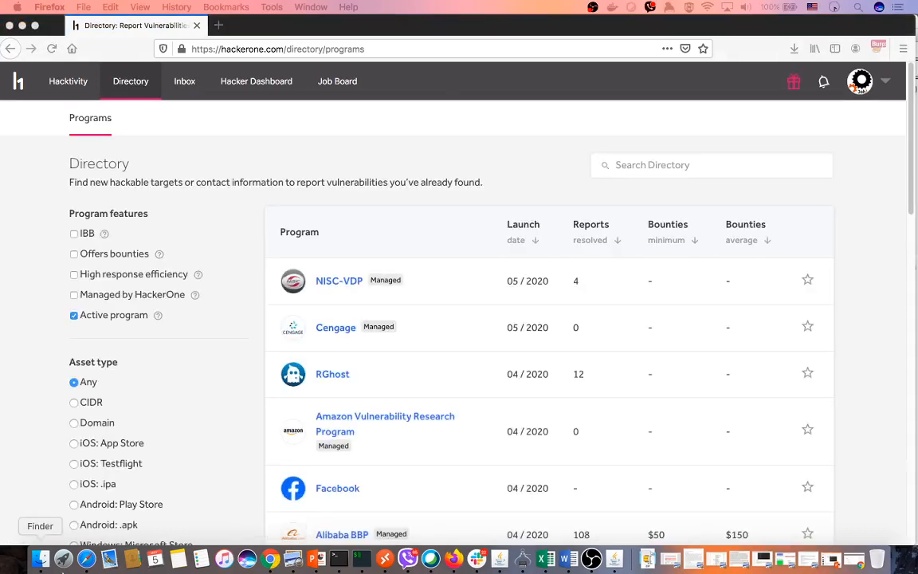
right_click(270, 560)
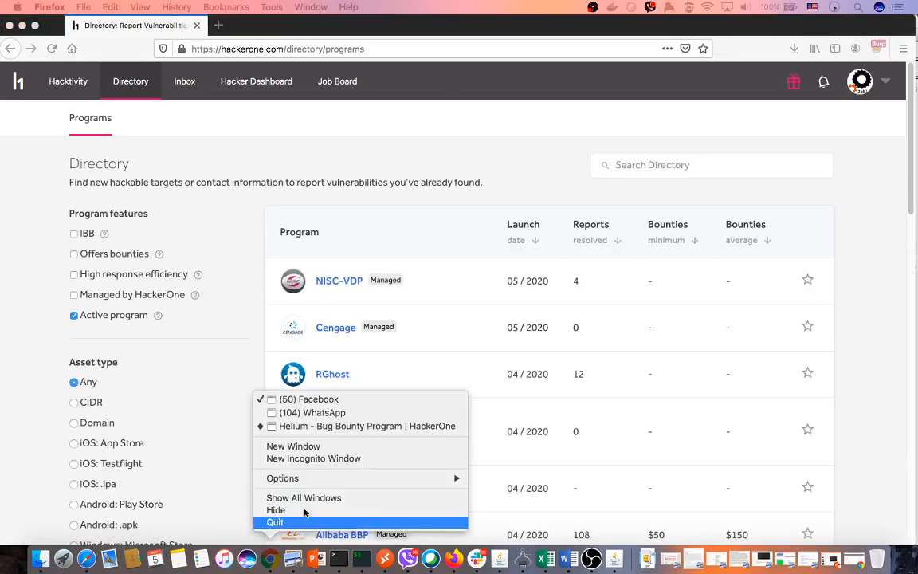
click(374, 427)
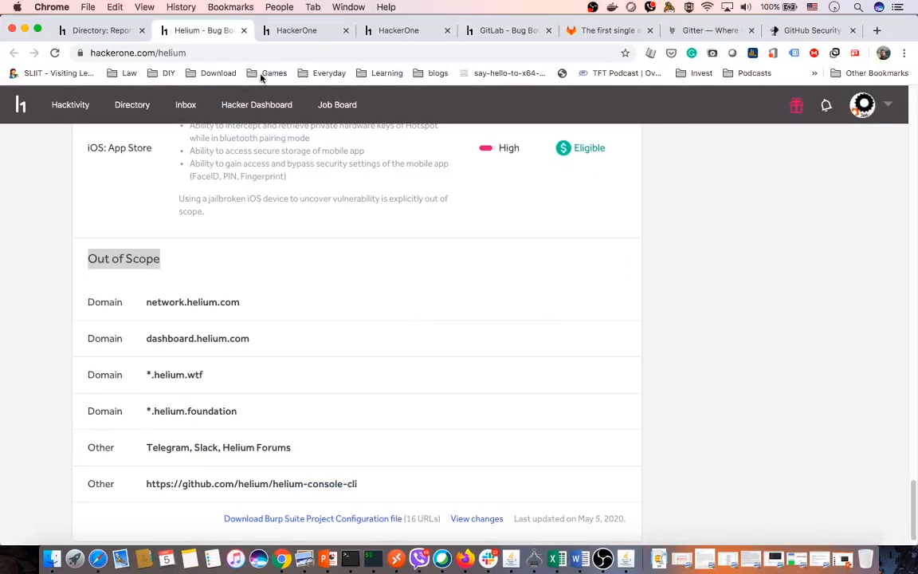
scroll(287, 306, up, 15)
scroll(242, 167, up, 15)
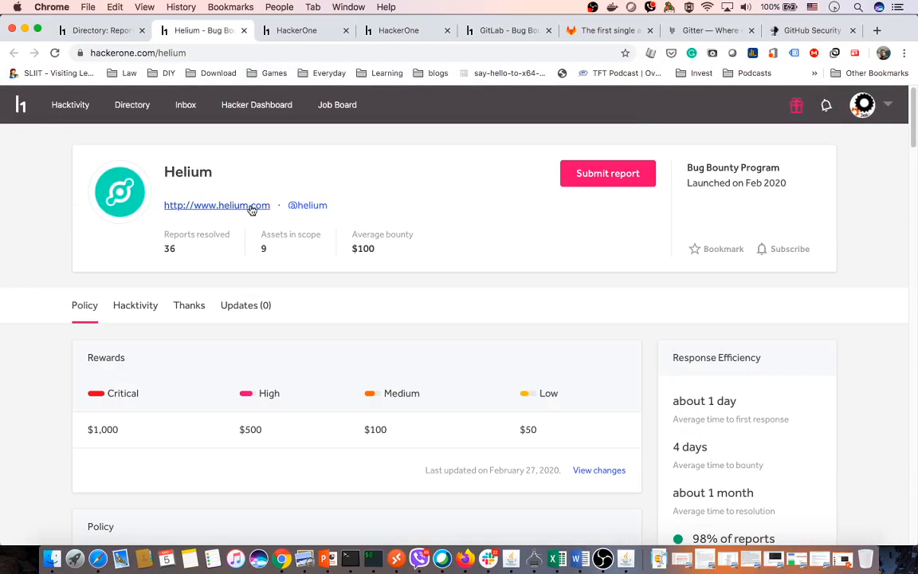
Step: Open Helium's website link in a new tab and copy its address
super+click(253, 210)
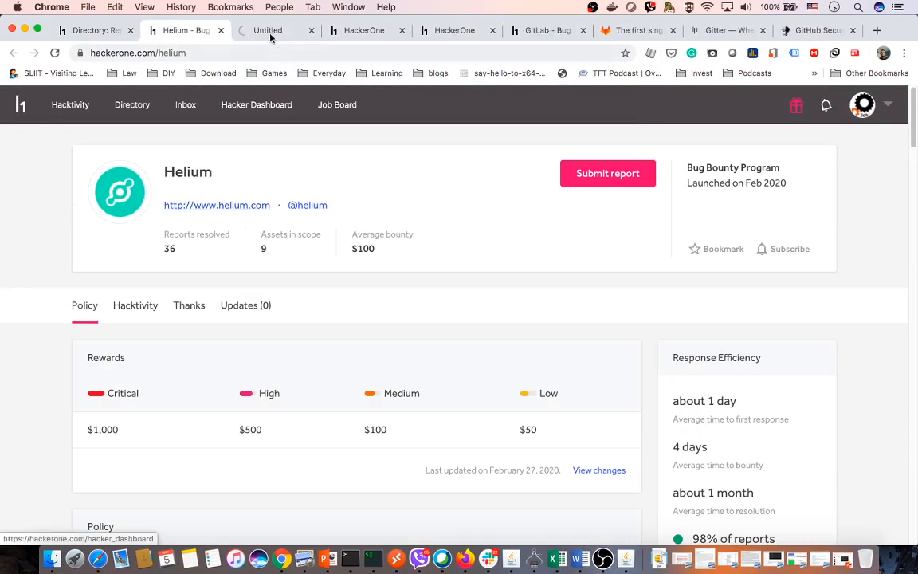
click(272, 36)
click(279, 52)
key(super+c)
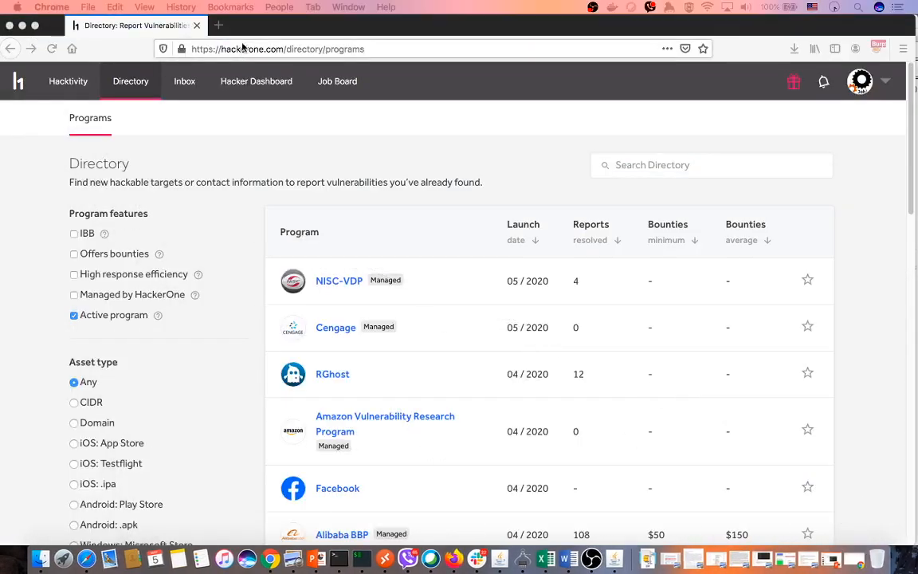
key(super+t)
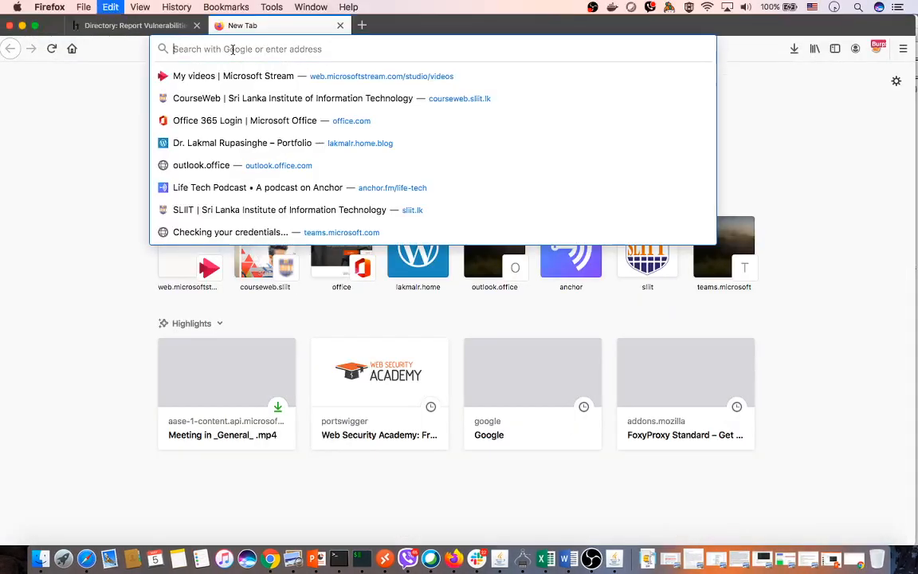
key(super+v)
key(Return)
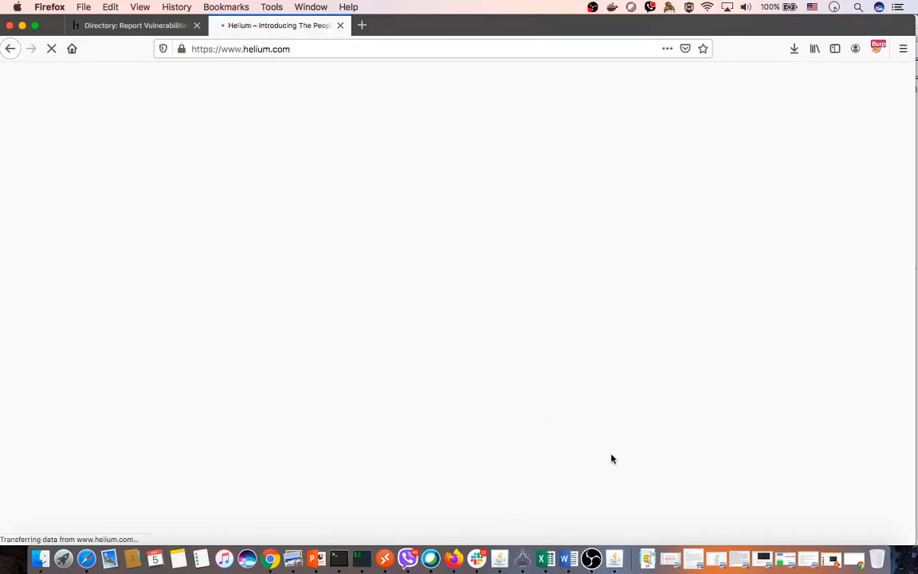
Step: Switch to Burp Suite and review the Target scope, issue definitions and site map for Helium traffic
click(614, 558)
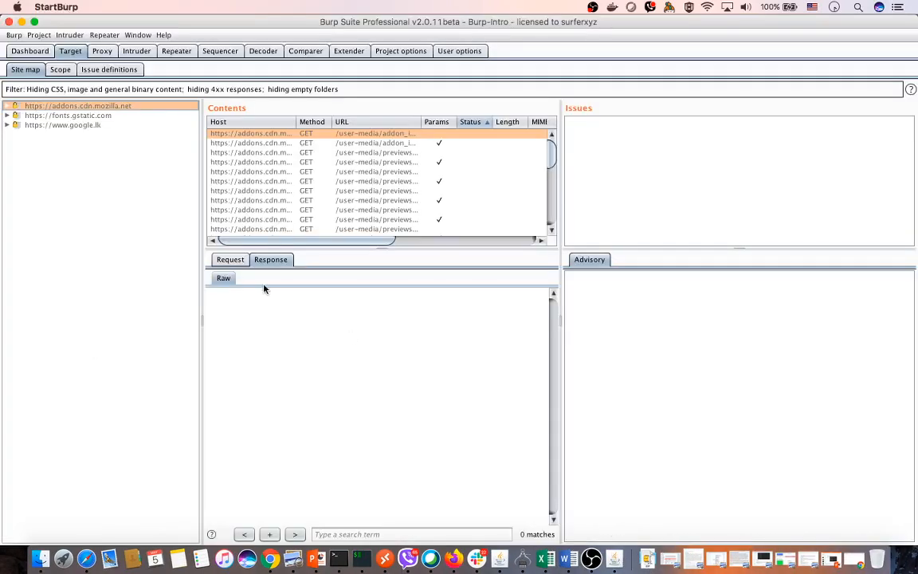
click(61, 70)
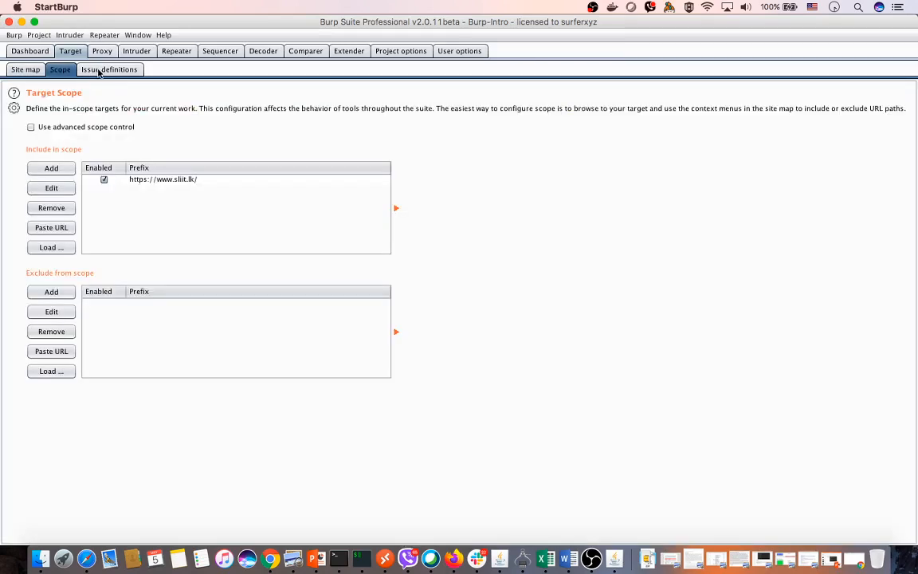
click(91, 70)
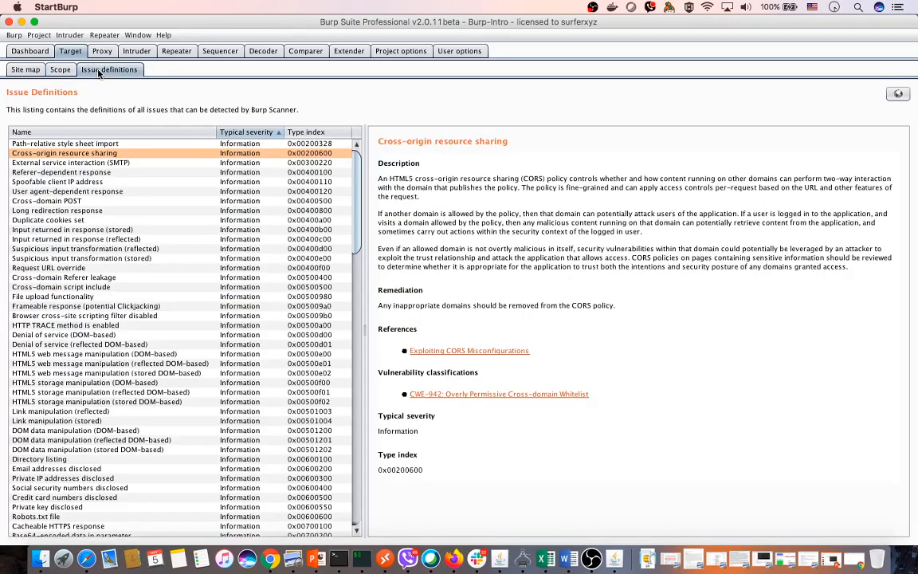
click(26, 70)
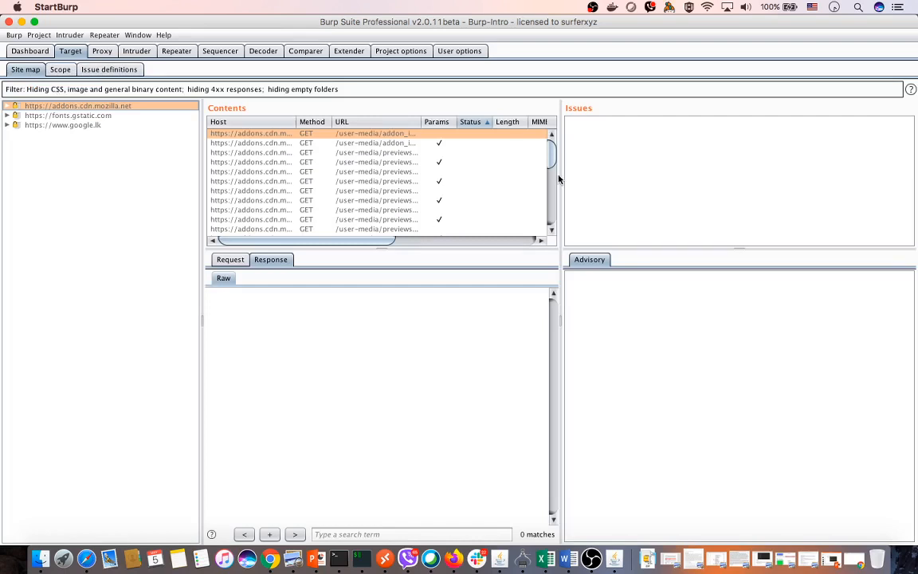
drag(554, 162, 552, 124)
click(567, 559)
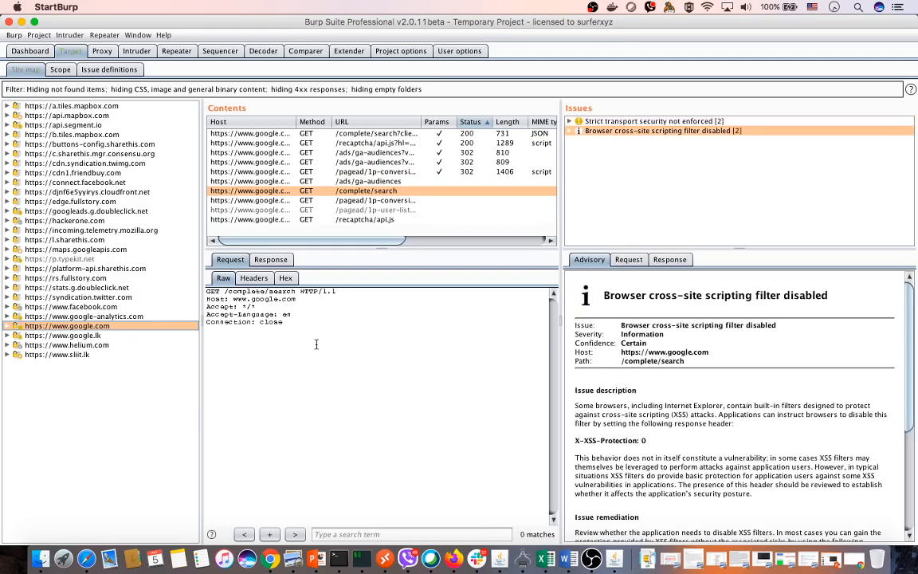
Step: Switch to Firefox, check the SLIIT and Helium site tabs, and show the Helium bug bounty program page
click(451, 561)
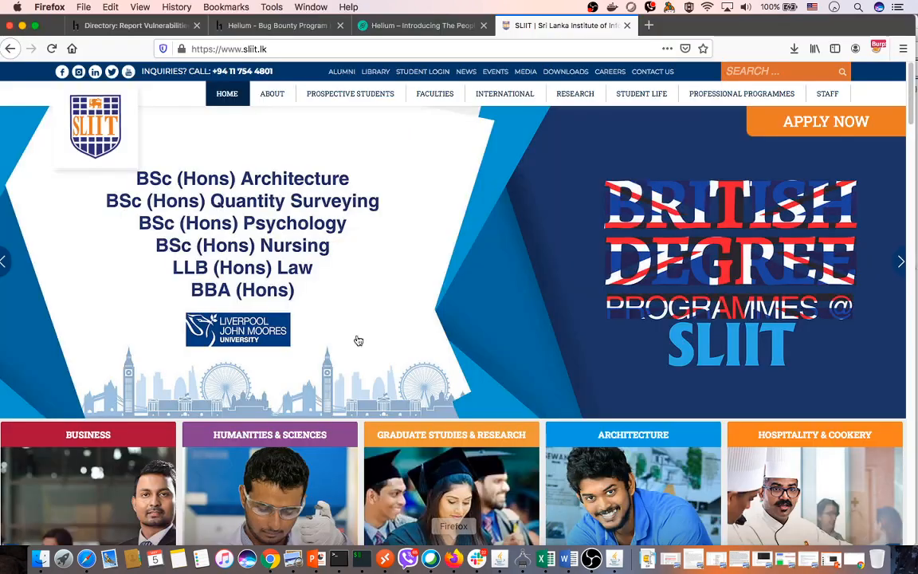
click(295, 48)
click(410, 26)
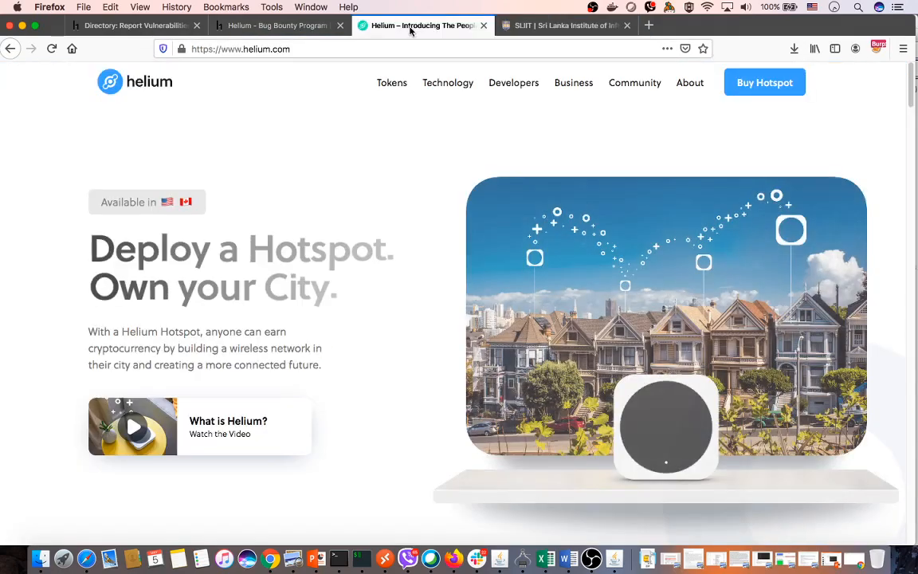
click(263, 24)
Step: Review the policy, in-scope assets and out-of-scope domains on Helium's HackerOne bug bounty page
scroll(338, 328, down, 10)
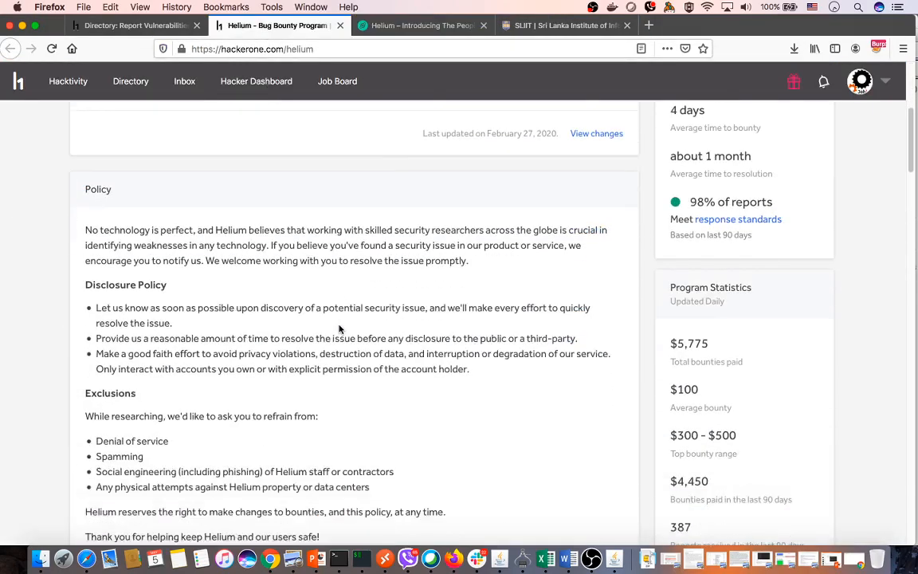
scroll(338, 328, down, 4)
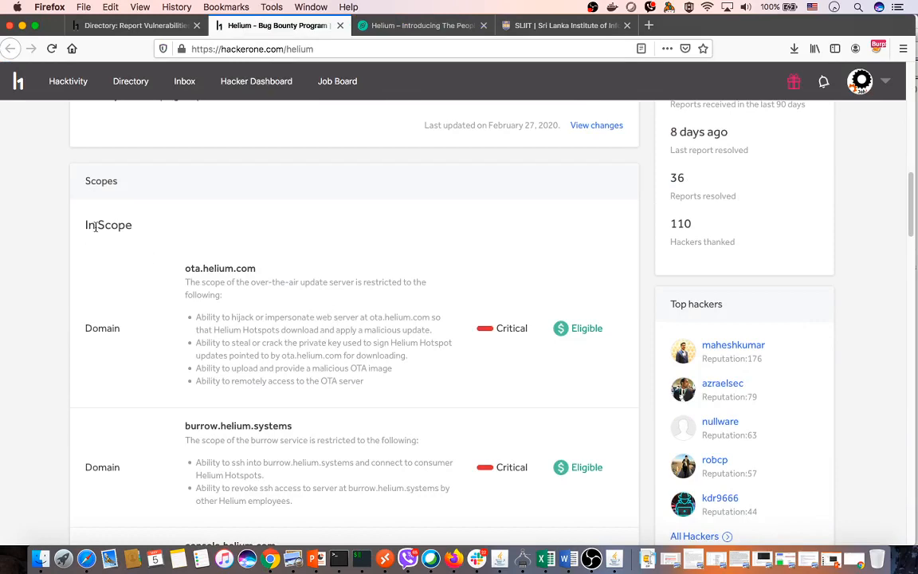
drag(185, 268, 256, 269)
scroll(319, 327, down, 8)
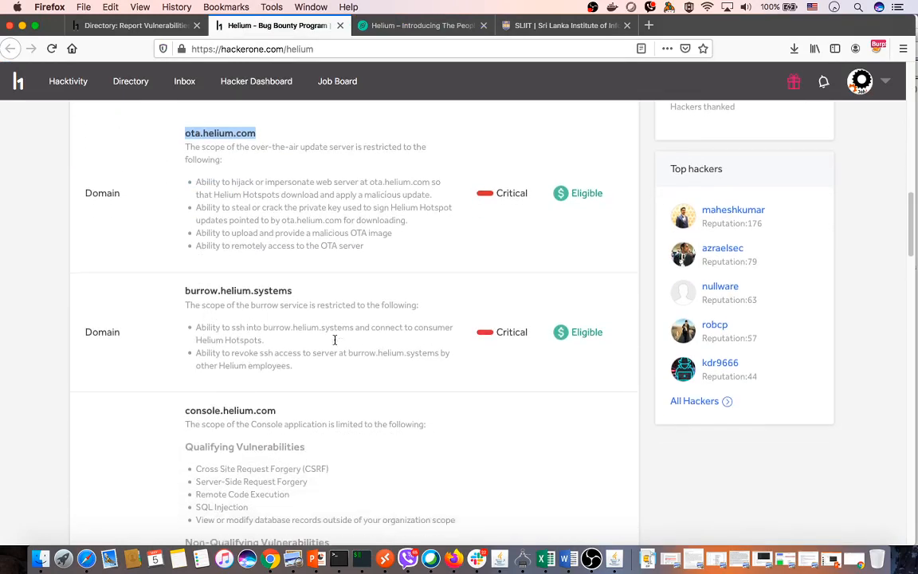
scroll(315, 344, down, 5)
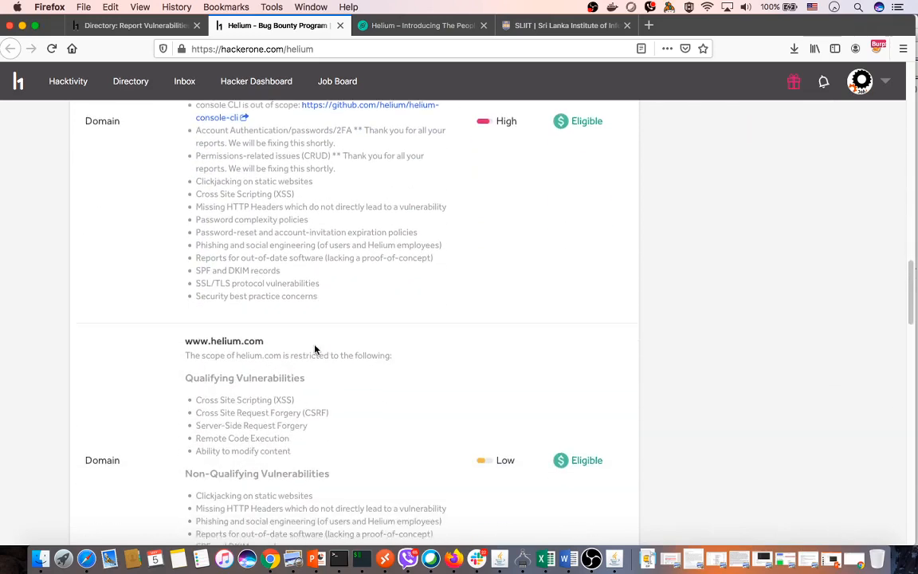
scroll(315, 344, down, 6)
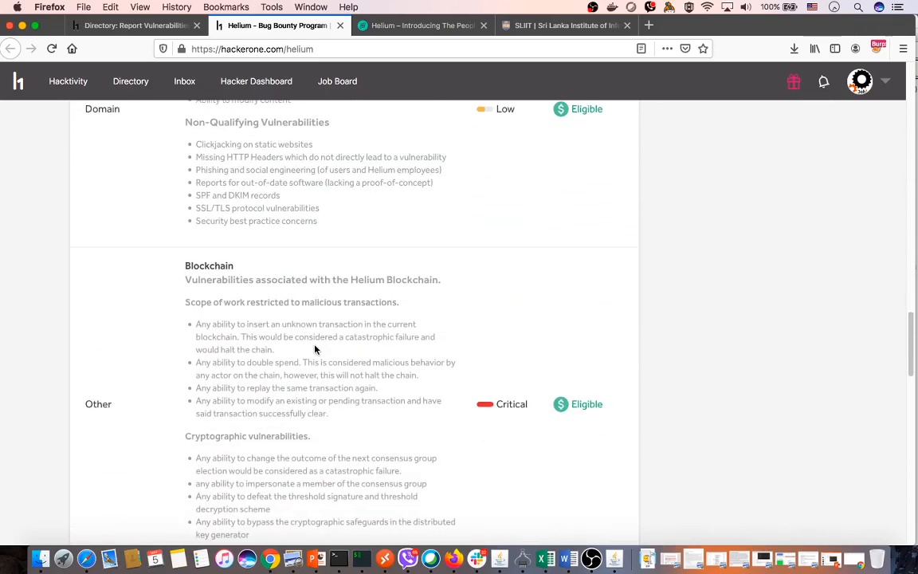
scroll(315, 348, down, 20)
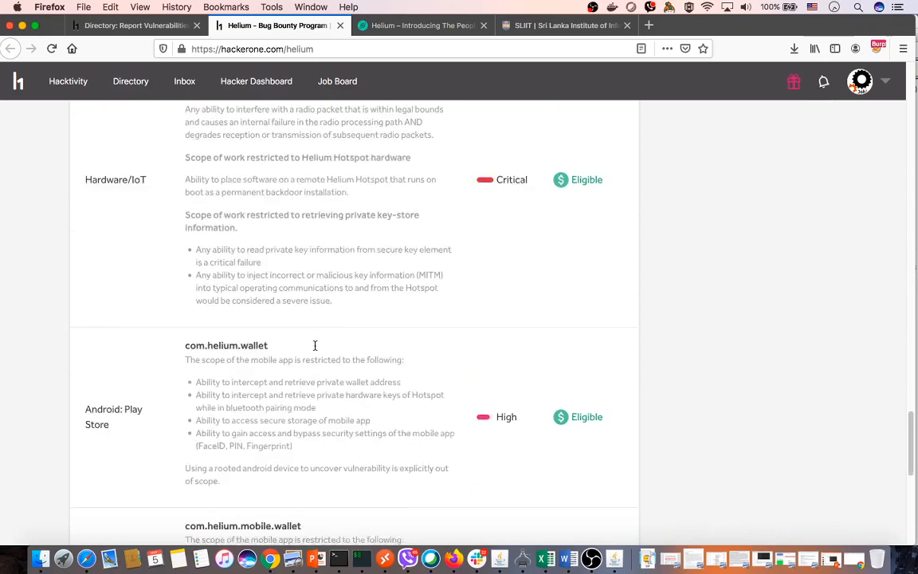
scroll(314, 349, down, 3)
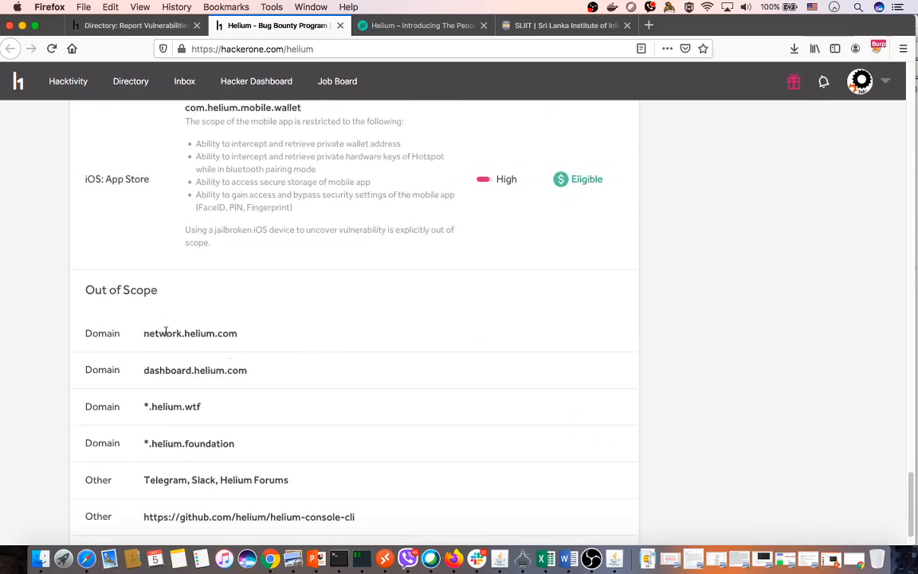
drag(148, 333, 238, 333)
drag(159, 371, 248, 372)
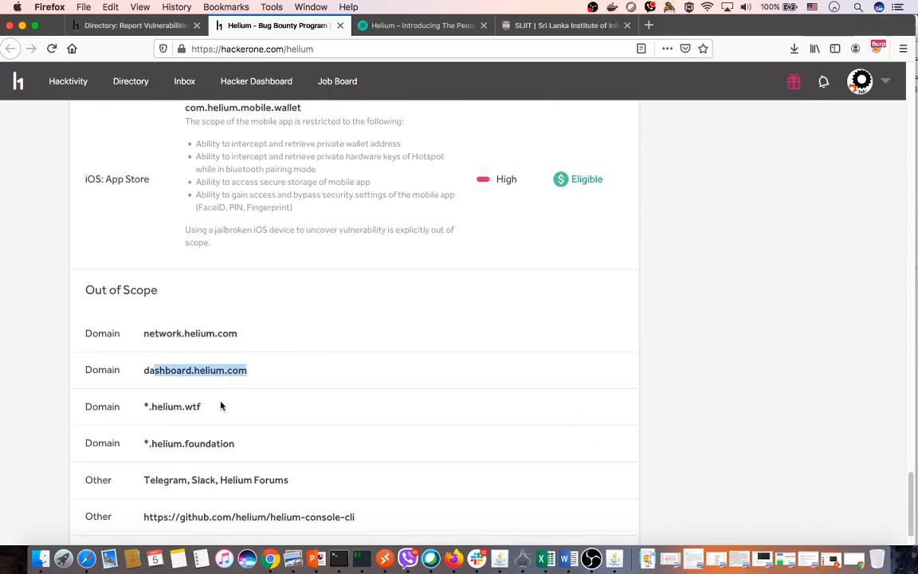
Step: Copy the domain network.helium.com from Helium's Out of Scope list
scroll(199, 402, down, 1)
drag(239, 277, 144, 279)
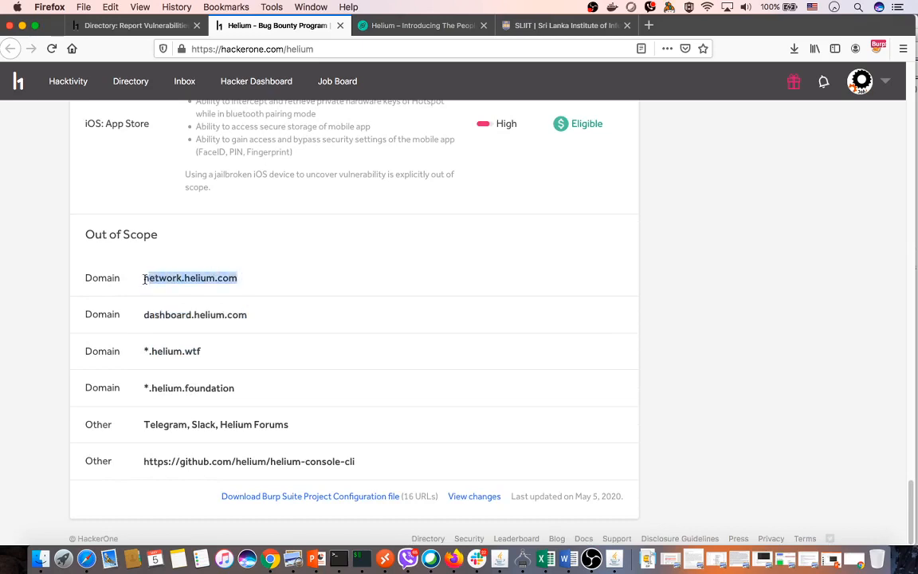
right_click(145, 278)
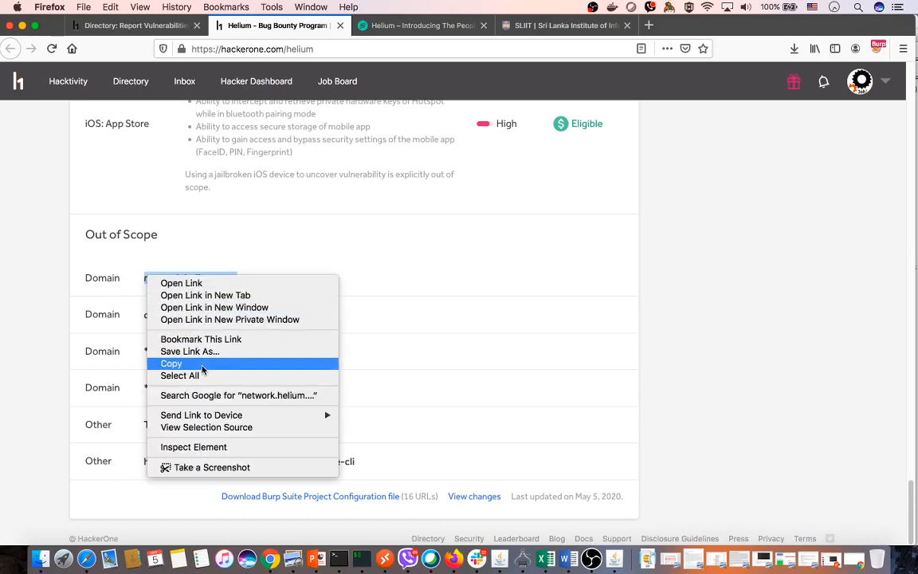
click(230, 365)
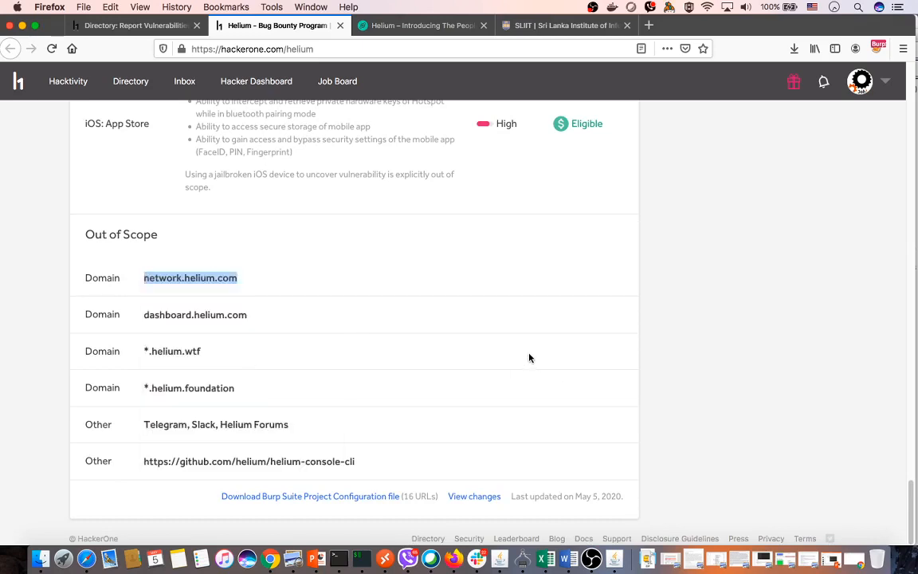
Step: Switch to Burp Suite and paste network.helium.com into the Target scope's exclusion list
key(super+Tab)
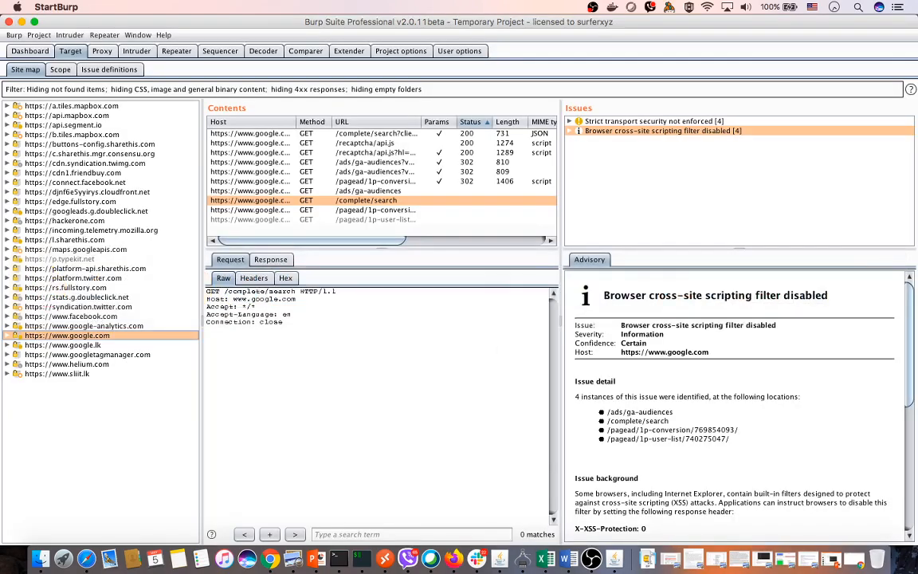
click(61, 71)
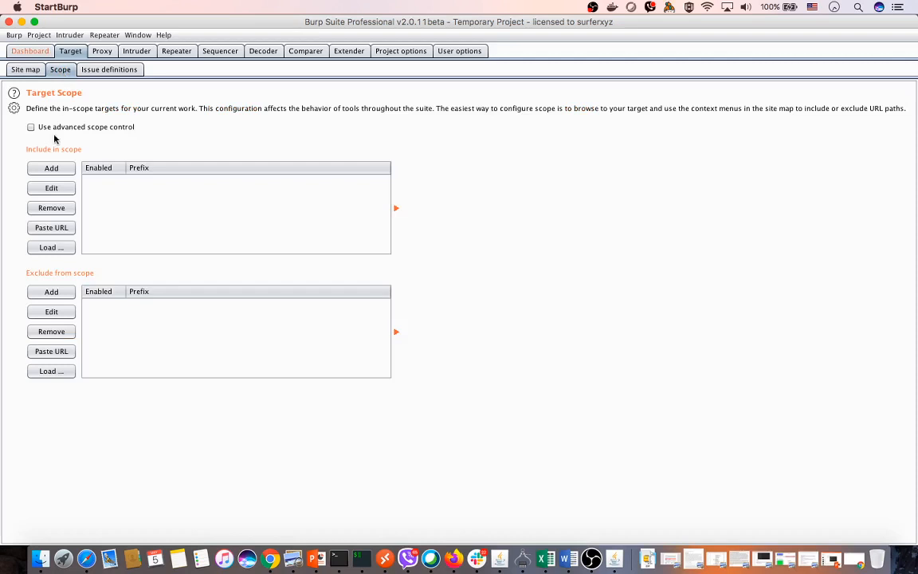
click(55, 351)
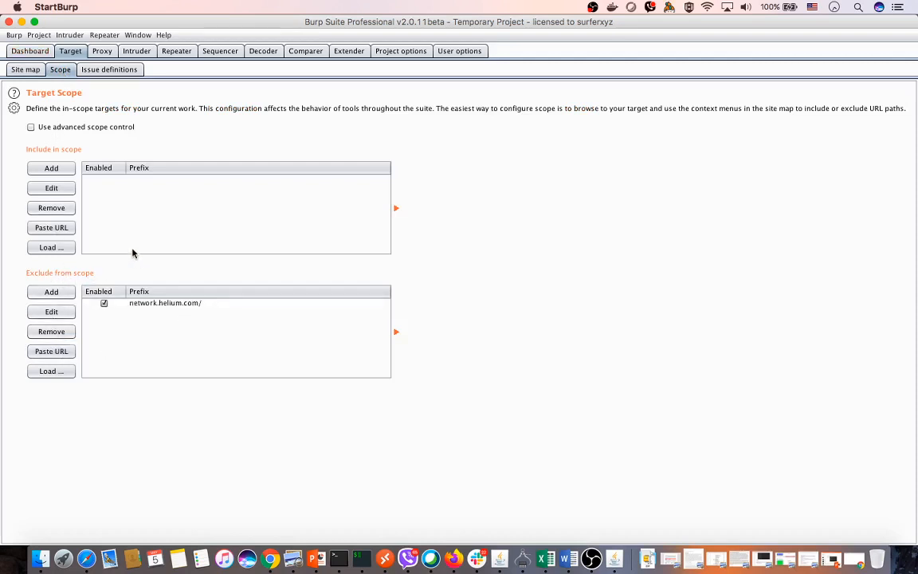
Step: Examine the site map entries from the mapbox hosts through cdn.syndication.twimg.com, including the folders under cdn.syndication.twimg.com and cdn1.friendbuy.com
click(24, 70)
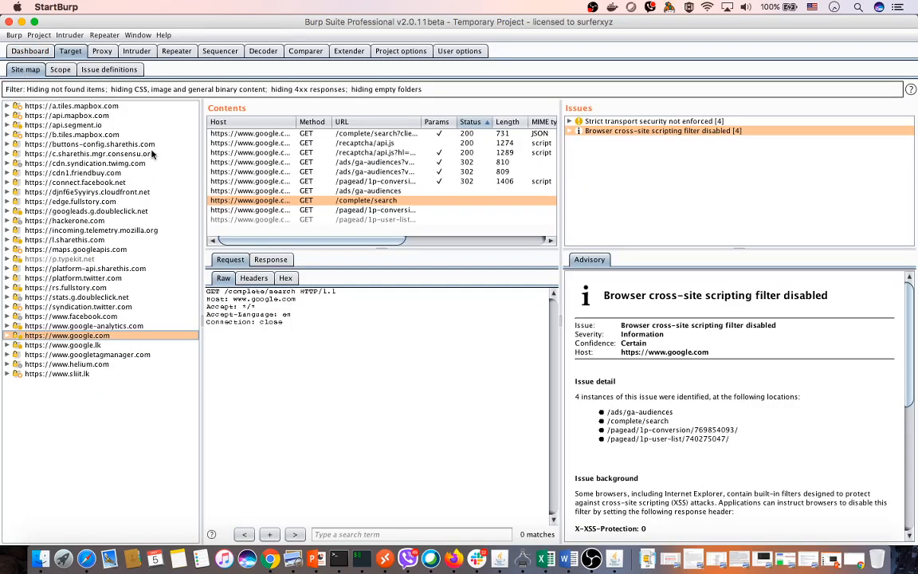
click(92, 108)
click(80, 117)
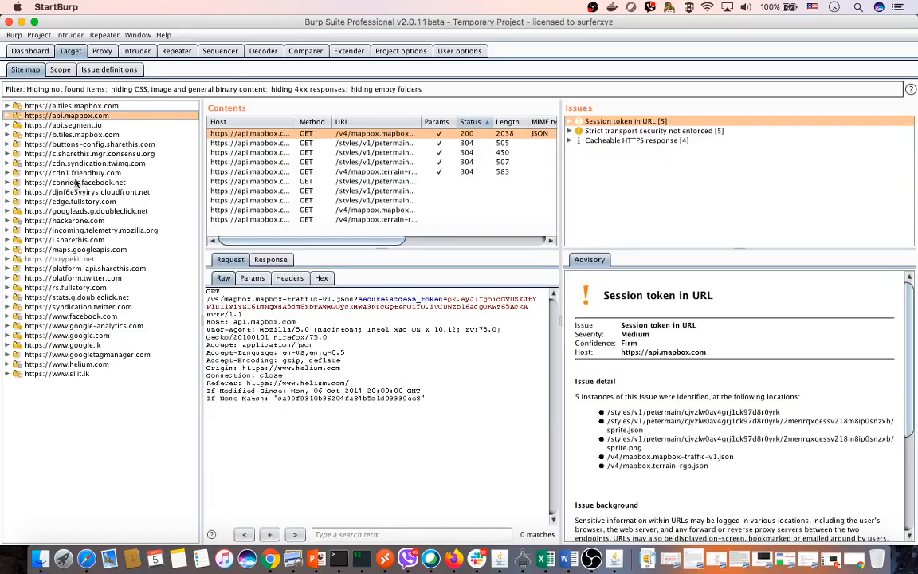
click(92, 125)
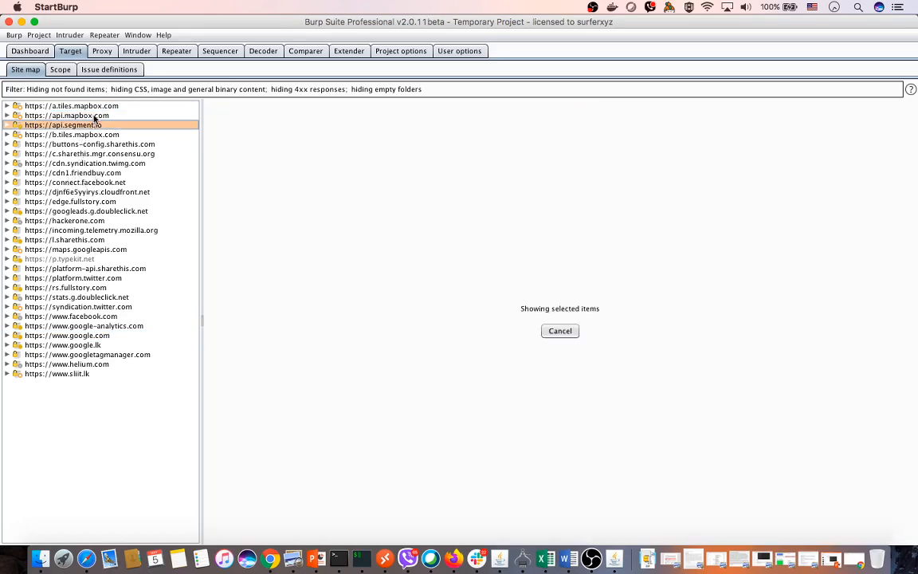
click(93, 117)
click(109, 145)
click(96, 155)
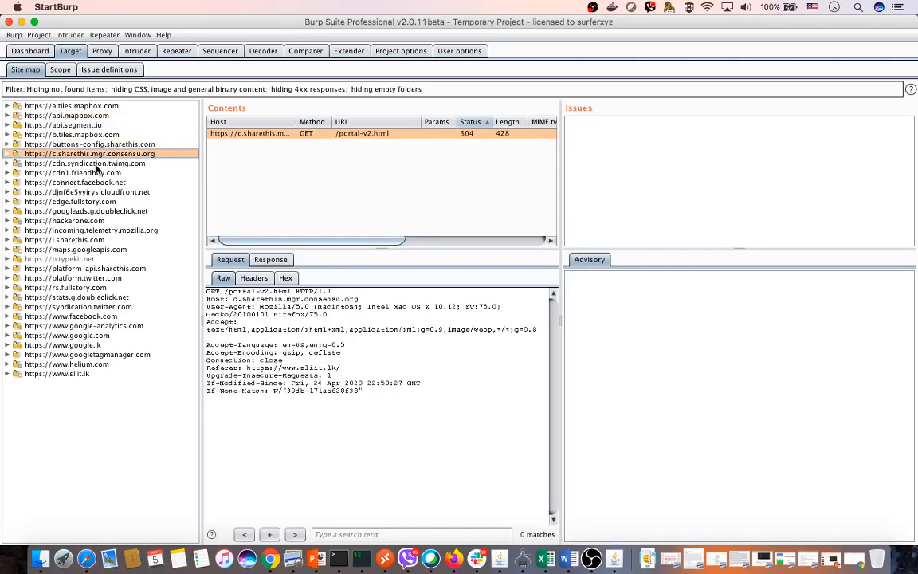
click(96, 163)
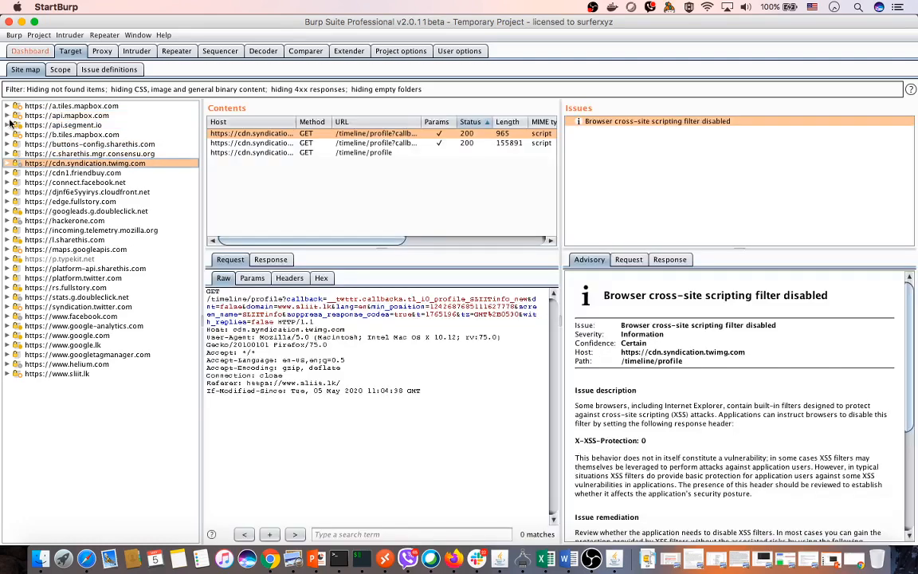
click(8, 163)
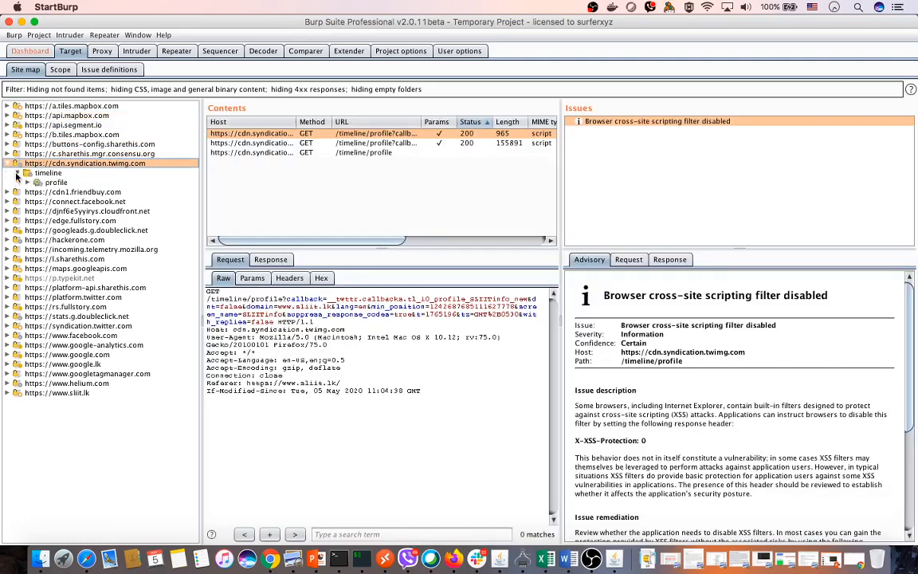
click(8, 163)
click(8, 172)
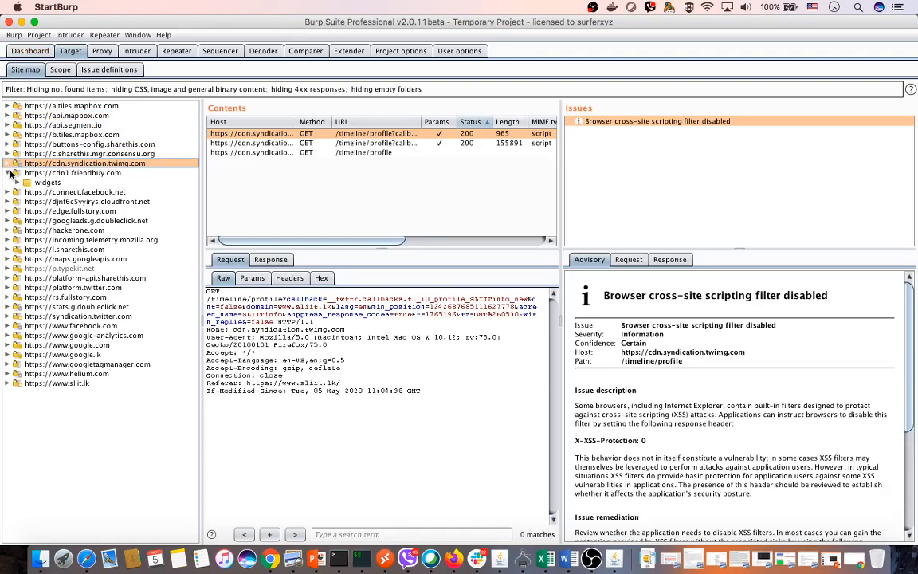
click(10, 173)
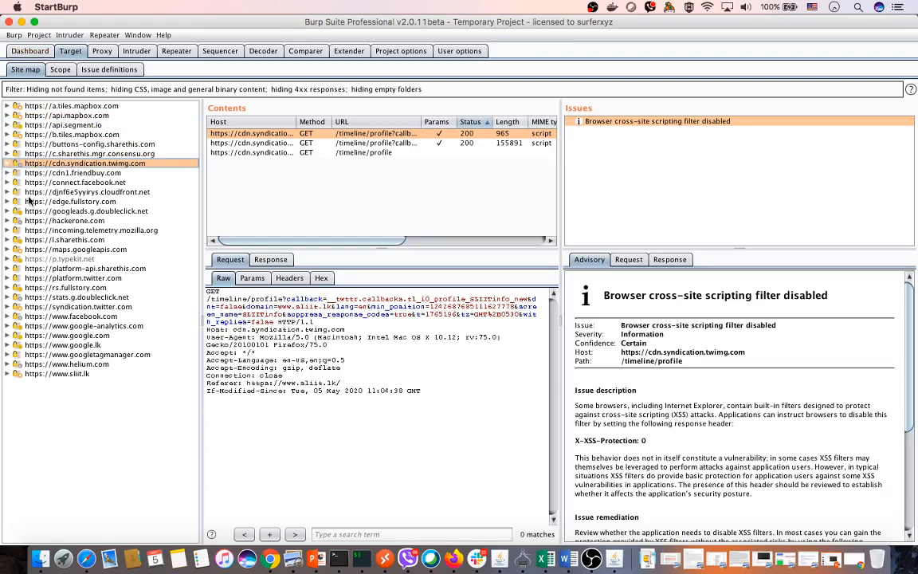
click(74, 202)
click(86, 212)
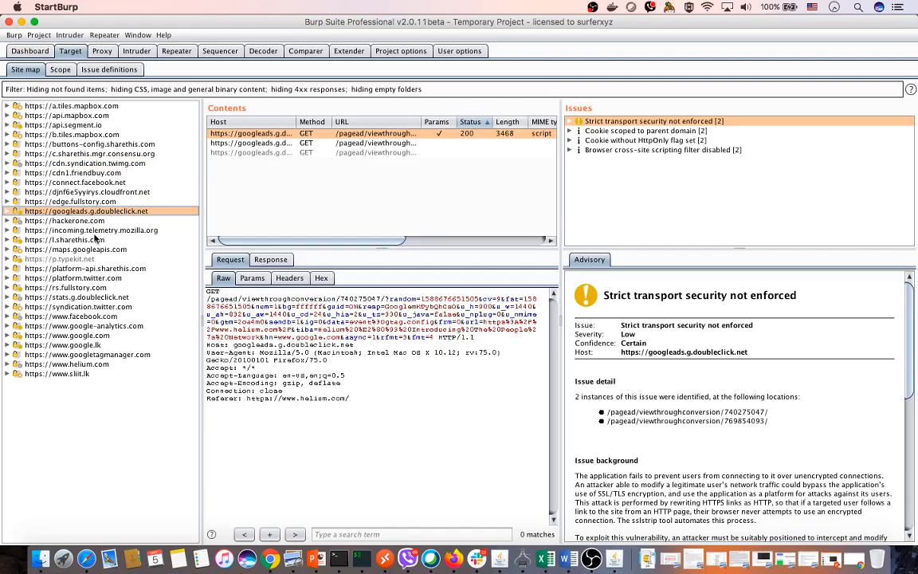
click(94, 239)
click(92, 249)
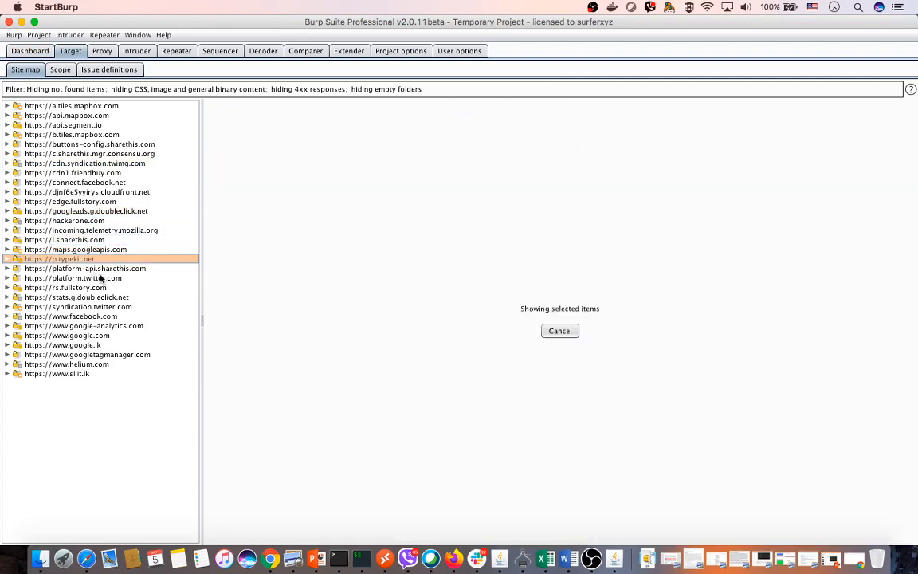
click(89, 278)
click(91, 297)
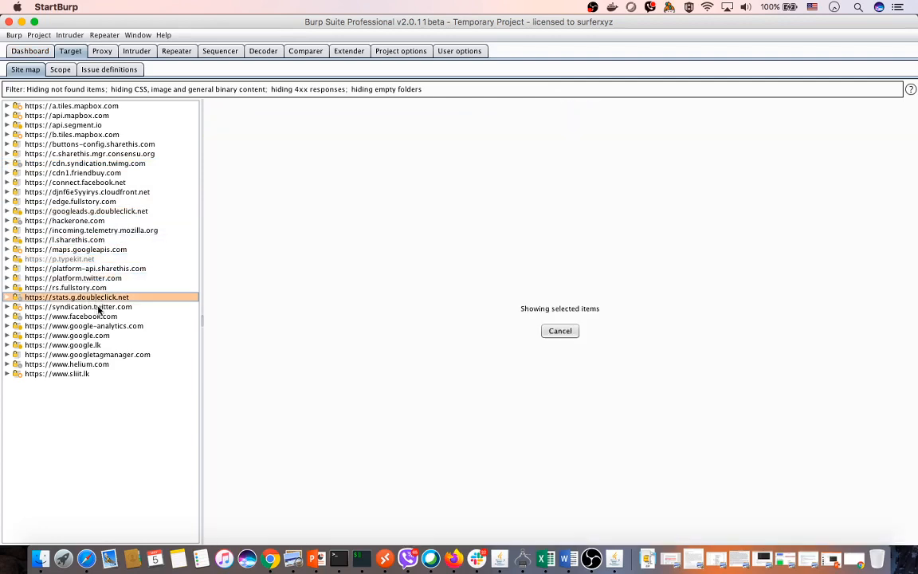
click(7, 316)
click(6, 316)
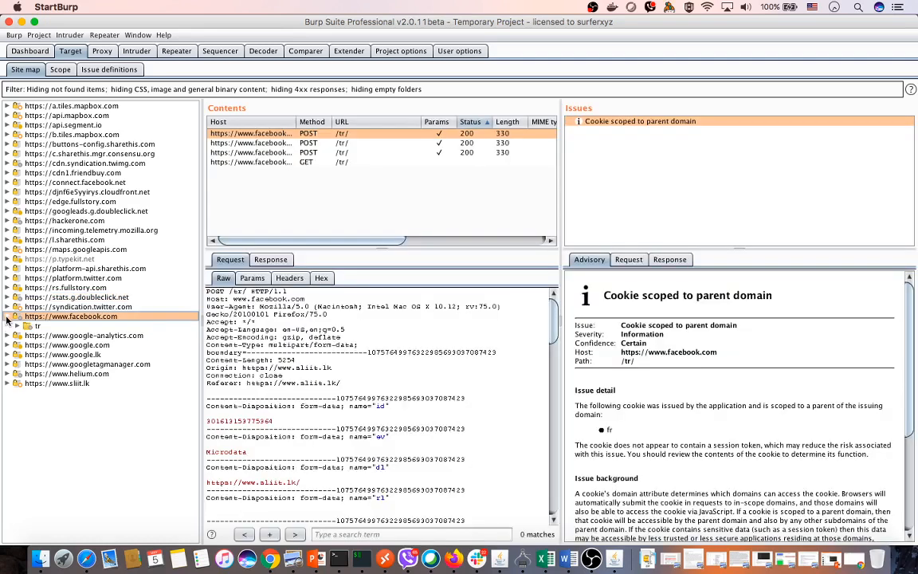
click(8, 316)
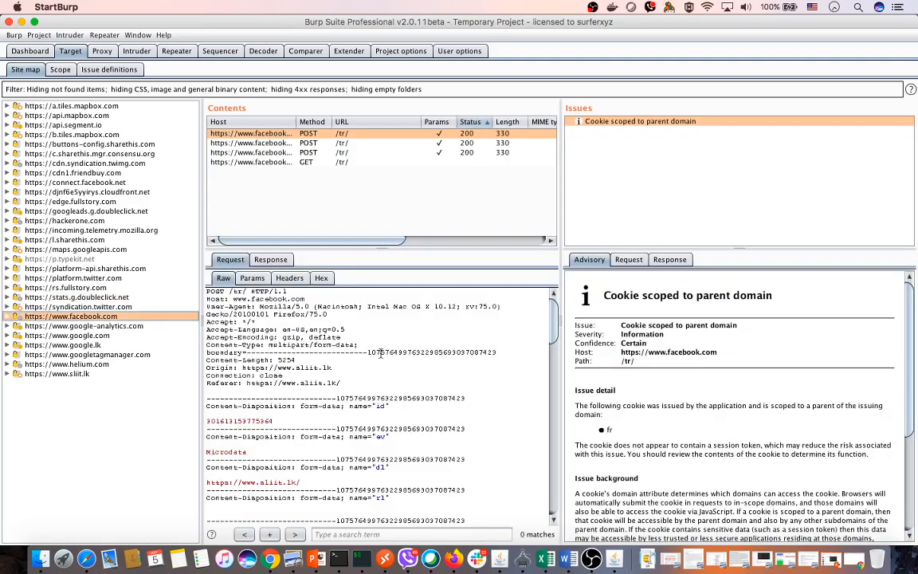
click(48, 335)
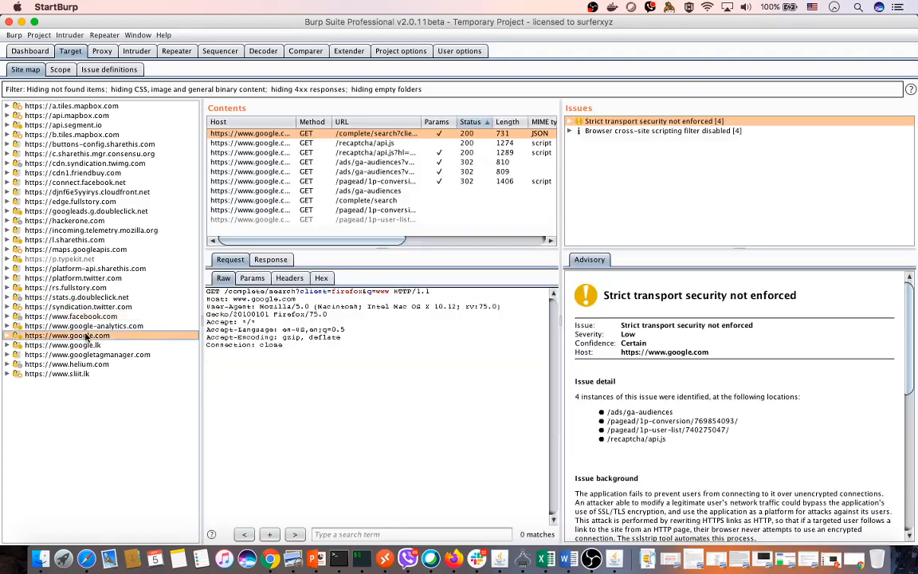
click(8, 338)
click(8, 309)
click(51, 365)
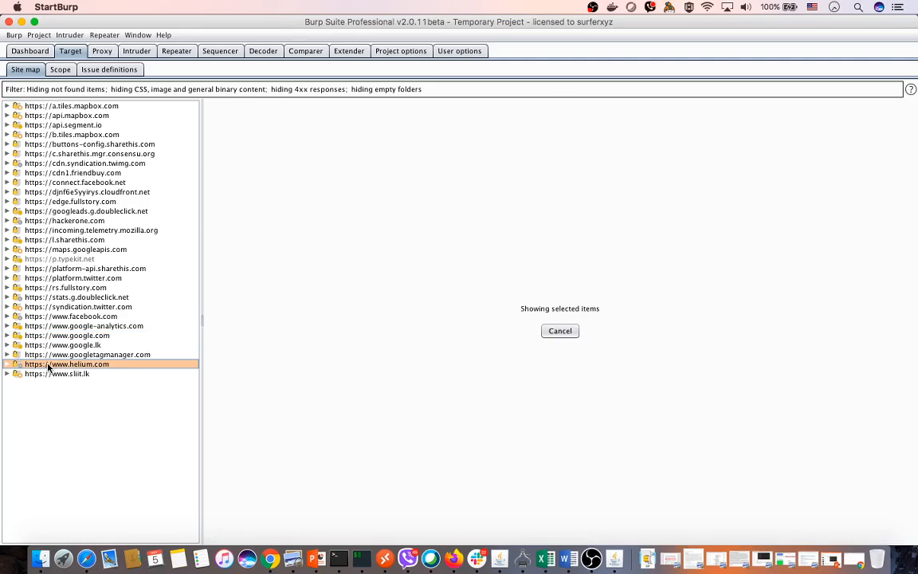
right_click(48, 366)
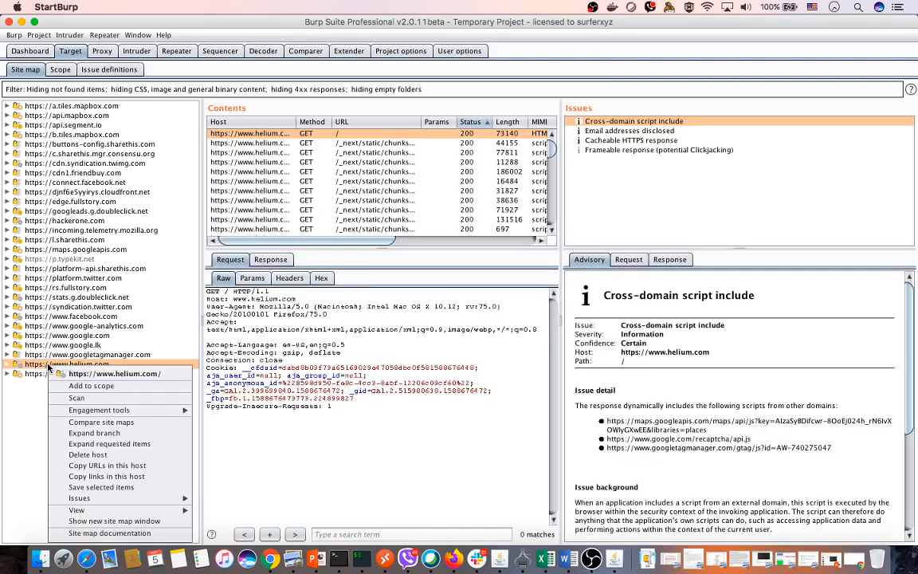
click(95, 386)
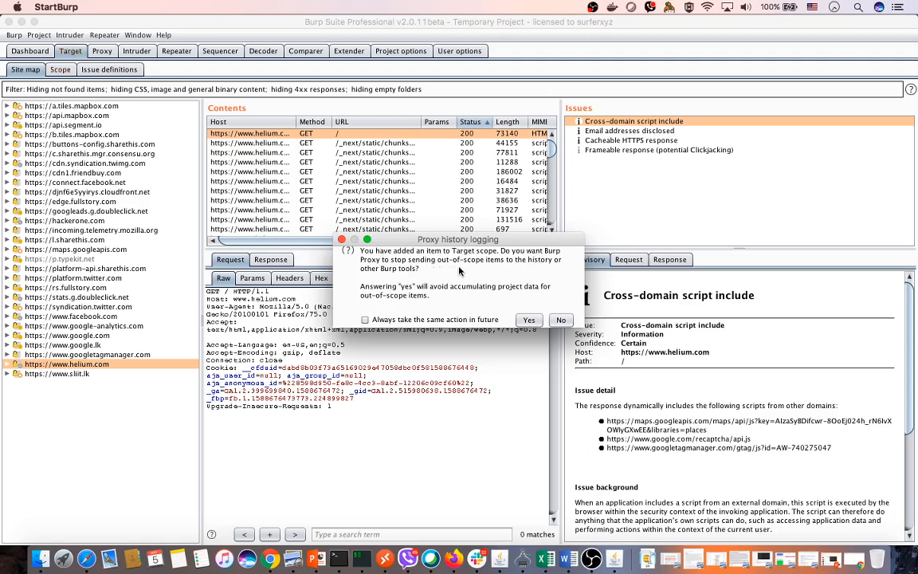
click(528, 319)
click(70, 393)
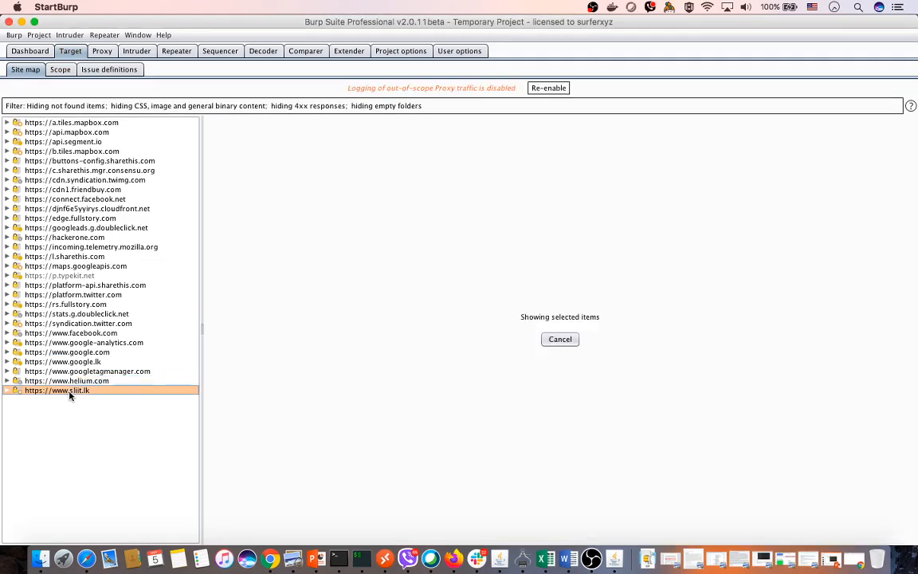
right_click(70, 394)
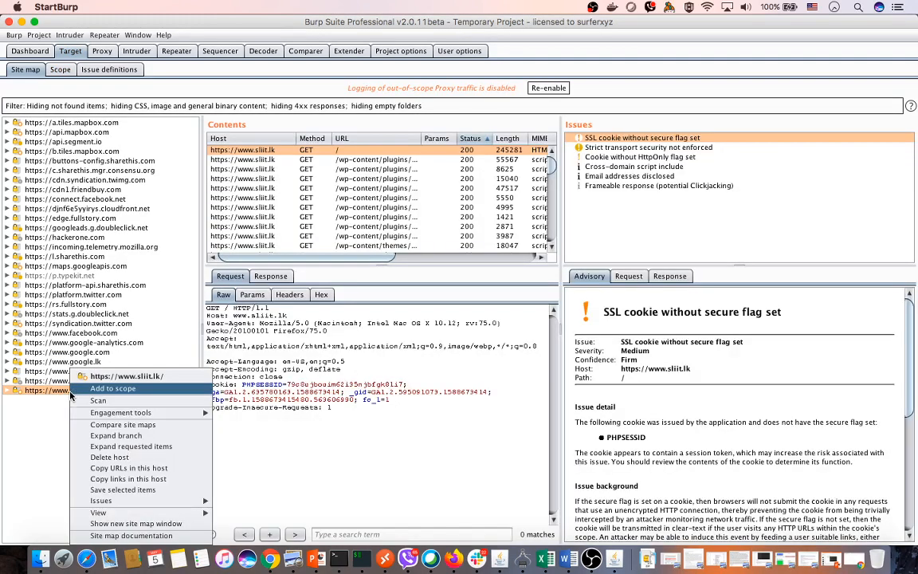
click(127, 389)
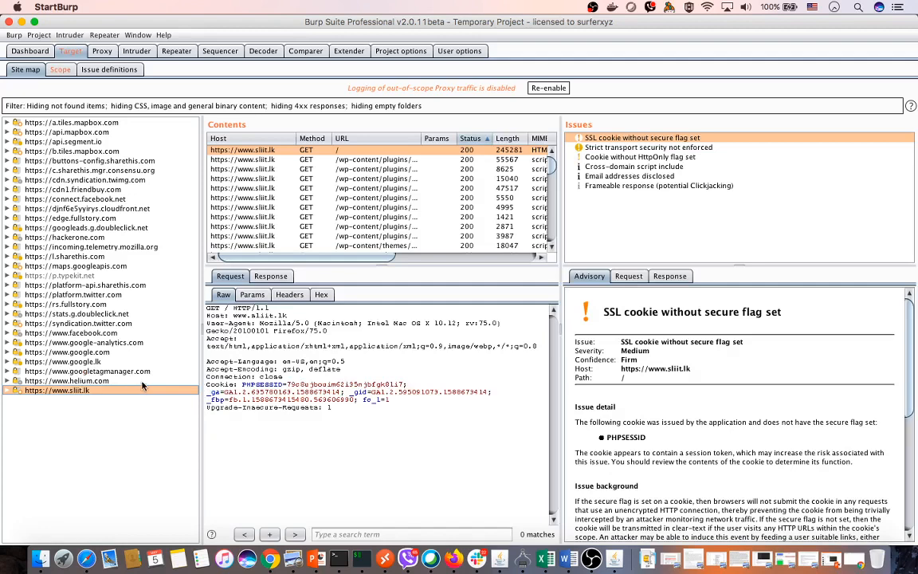
click(62, 70)
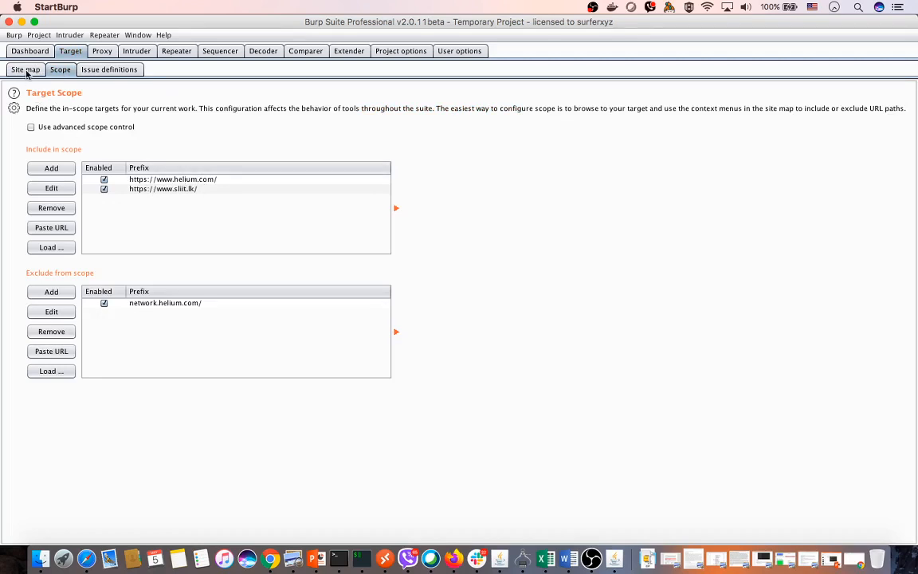
Step: Filter the site map to show only in-scope items and enlarge the contents and issues panes
click(26, 71)
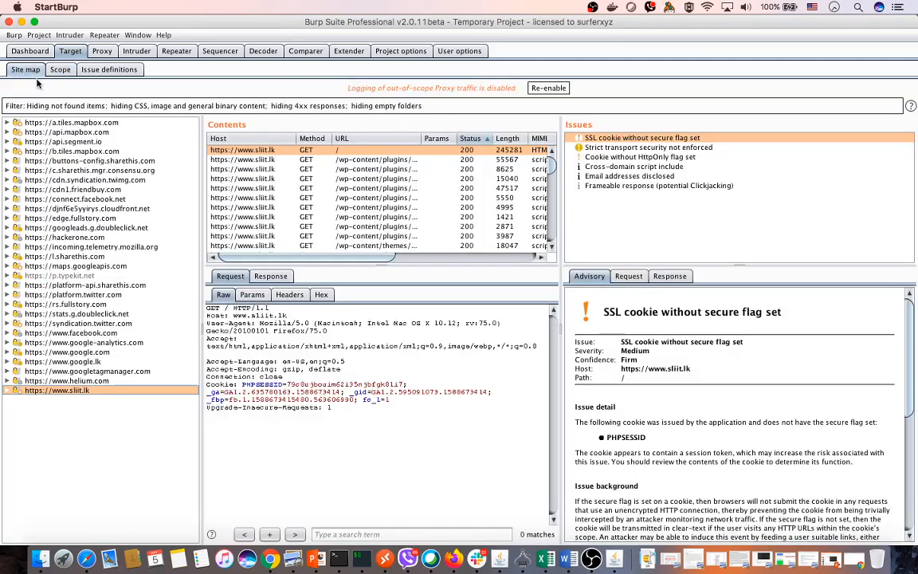
click(108, 106)
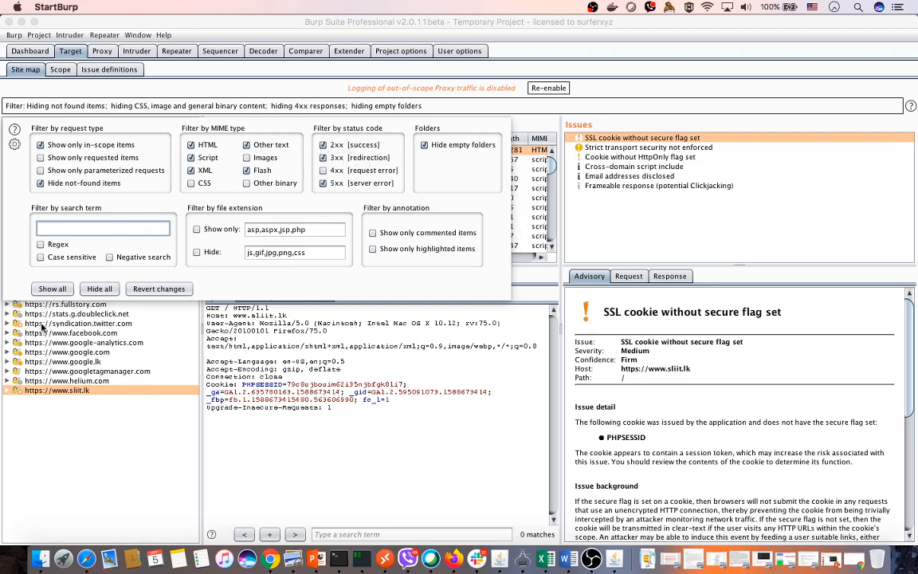
click(106, 455)
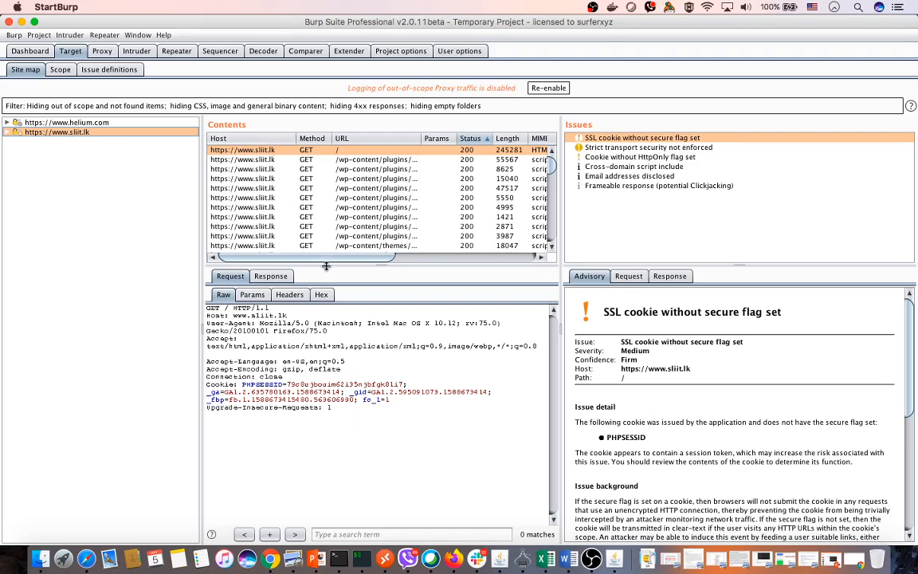
drag(326, 266, 326, 315)
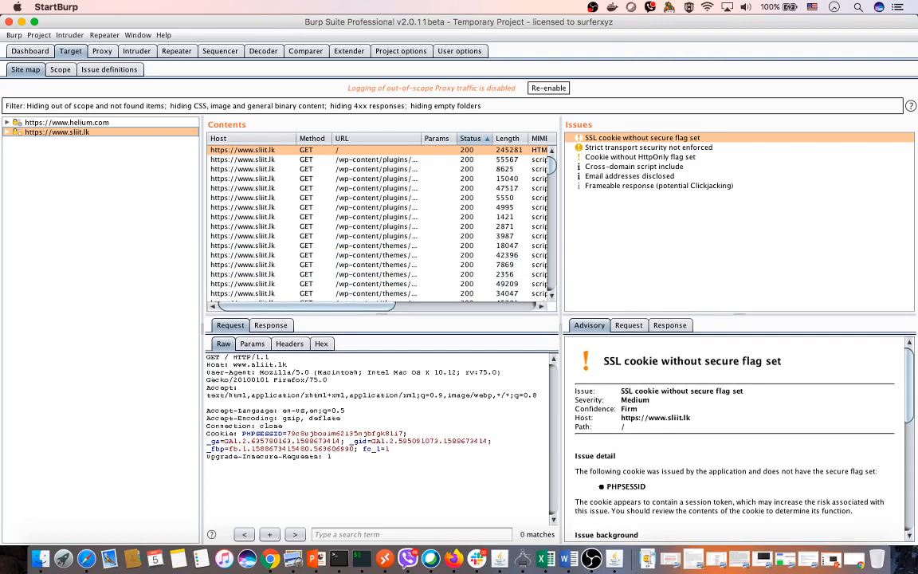
click(6, 132)
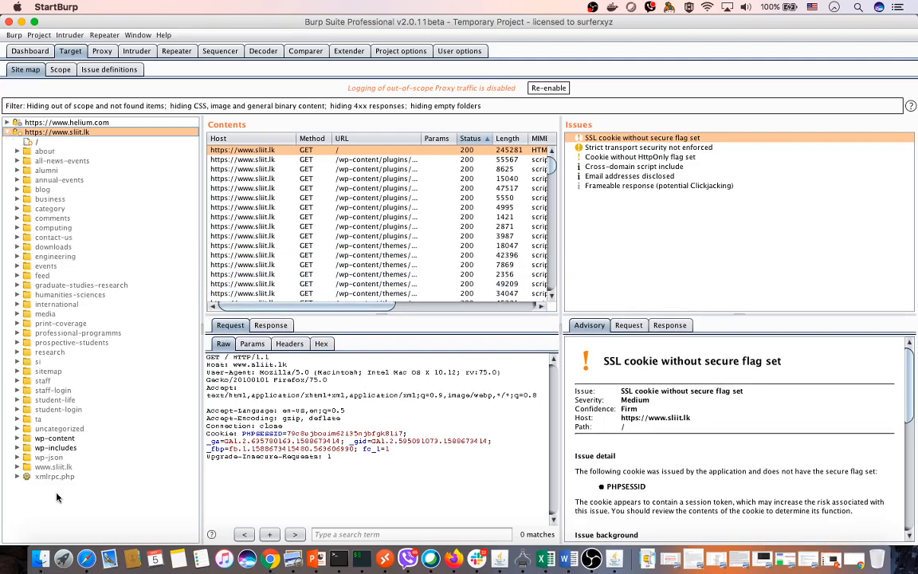
click(41, 152)
click(47, 161)
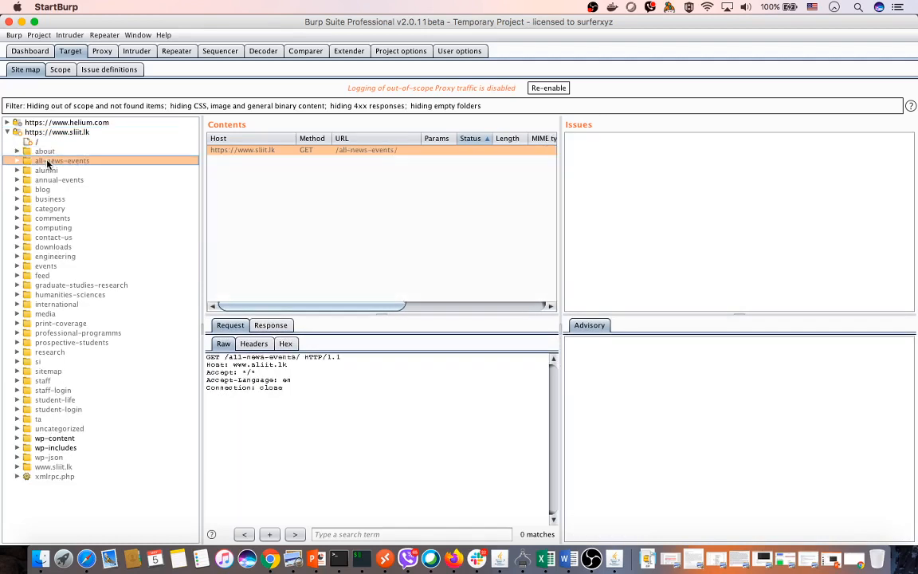
click(43, 152)
click(46, 169)
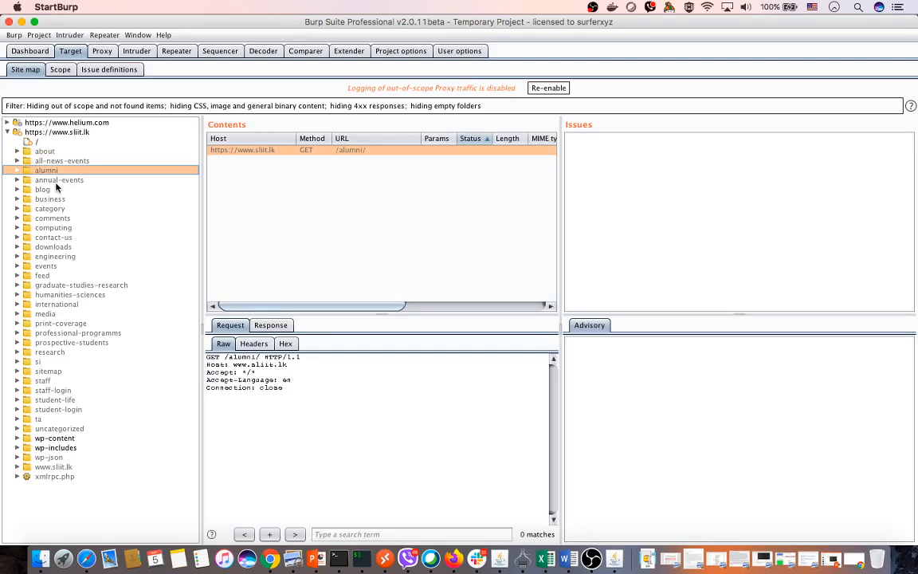
click(42, 190)
click(50, 199)
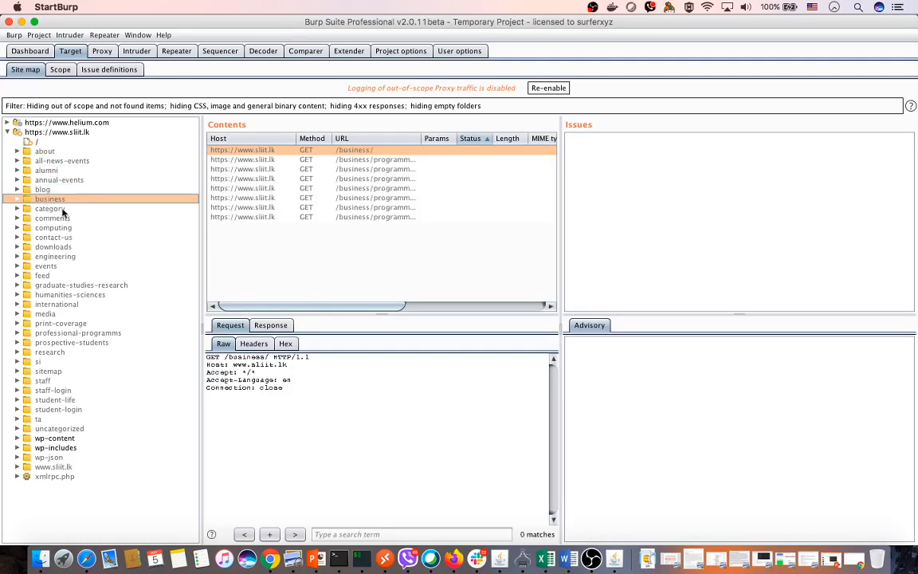
click(51, 209)
click(56, 228)
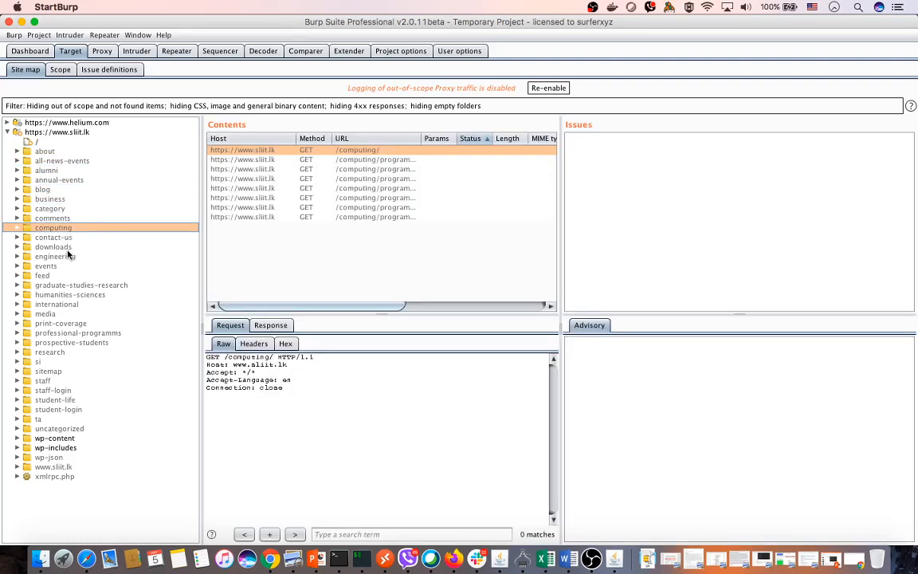
click(64, 257)
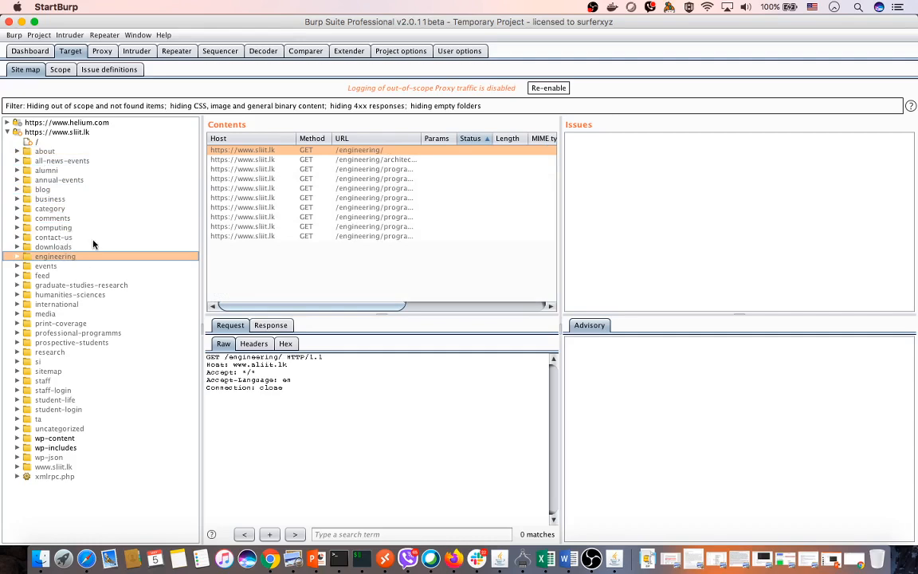
click(44, 276)
click(43, 314)
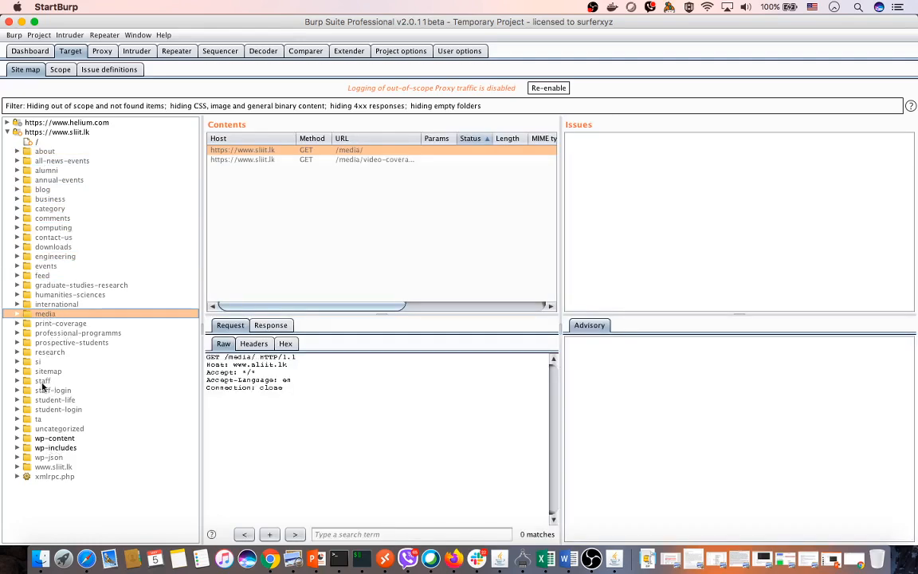
click(56, 439)
click(51, 449)
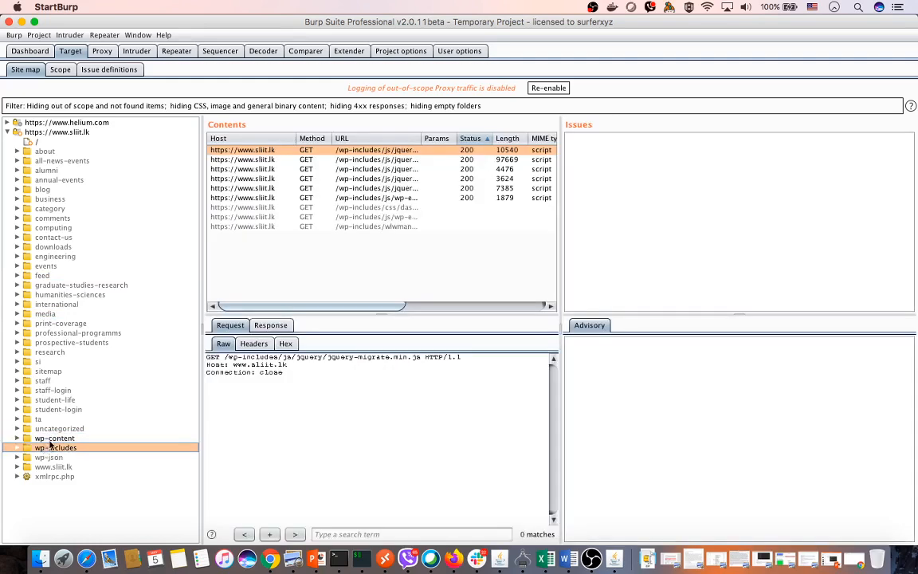
click(50, 439)
click(49, 459)
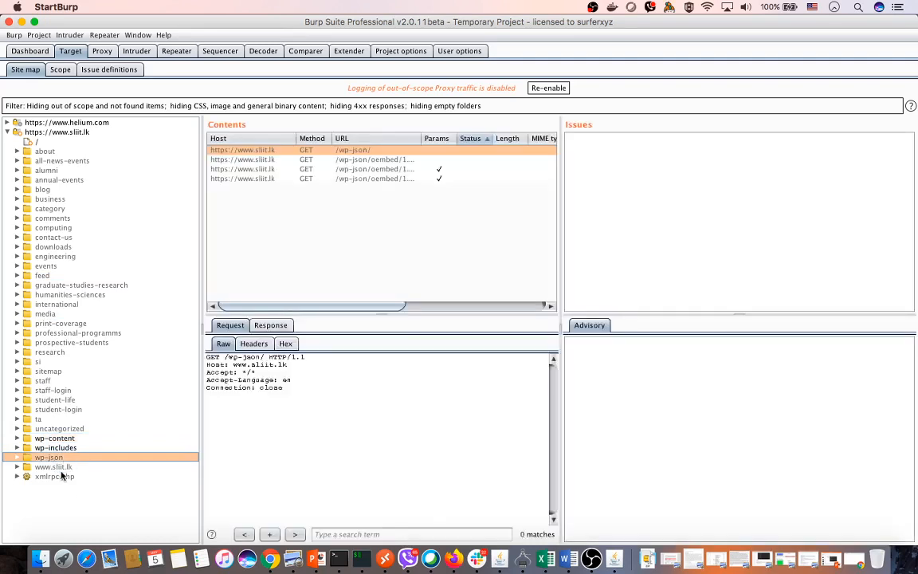
click(57, 467)
click(15, 477)
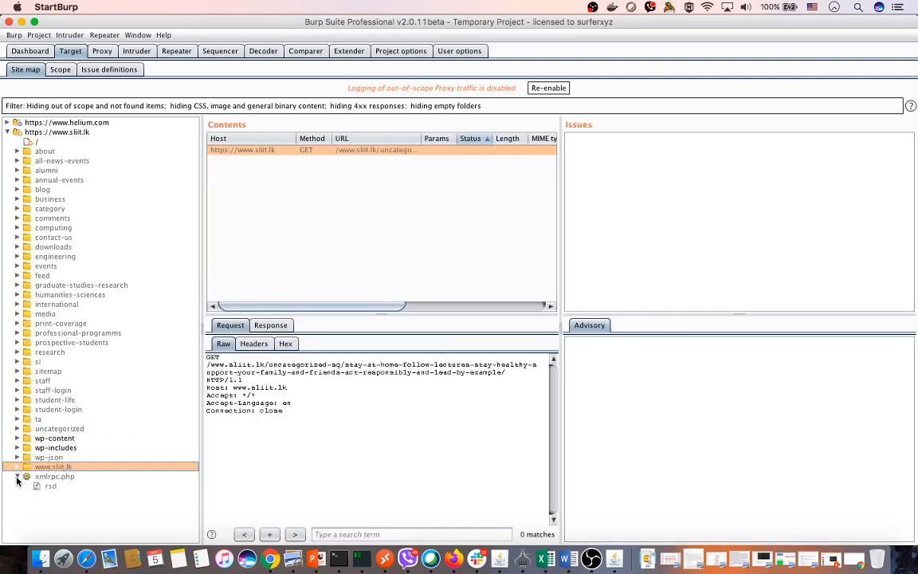
click(50, 486)
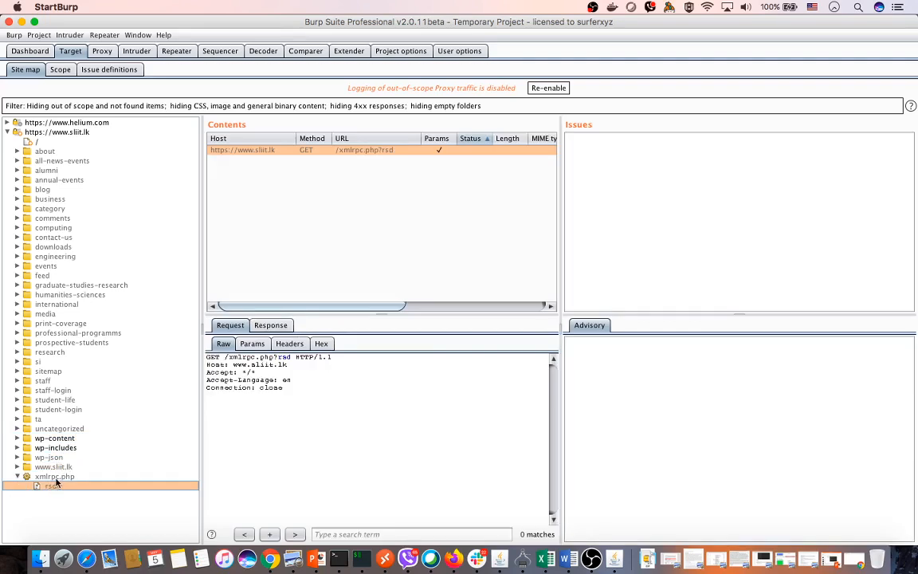
click(54, 476)
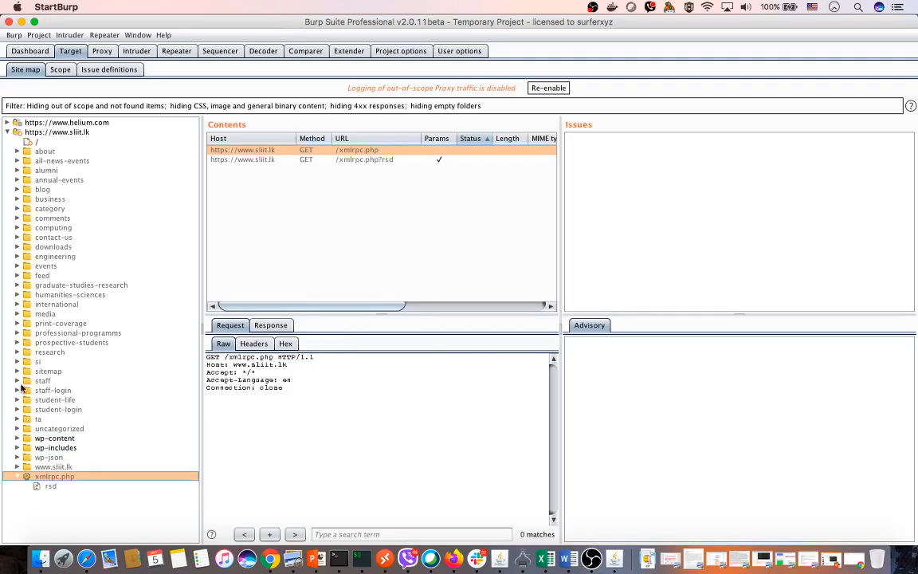
Step: Examine the SLIIT root page and the about folder, including its about-sliit and campuses-centers subfolders
click(35, 143)
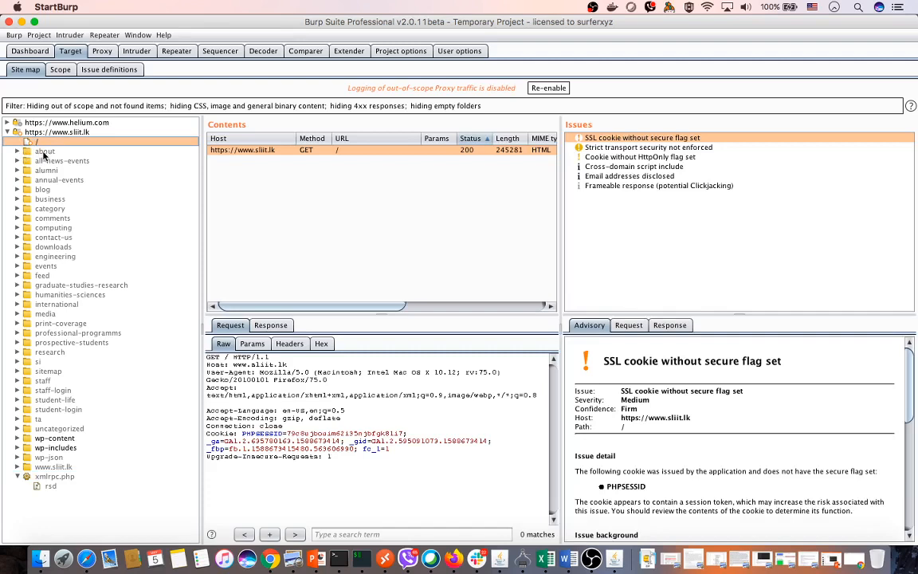
click(44, 152)
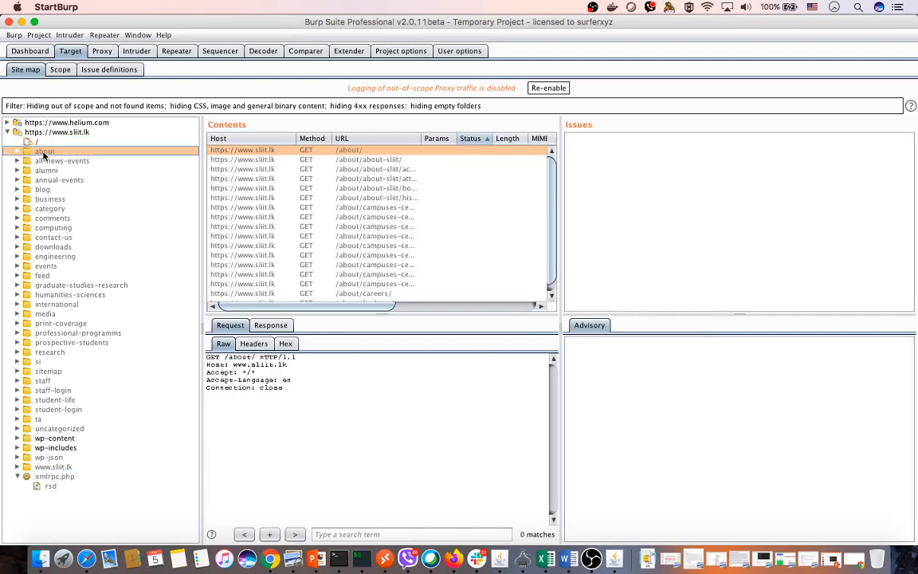
click(16, 151)
click(46, 161)
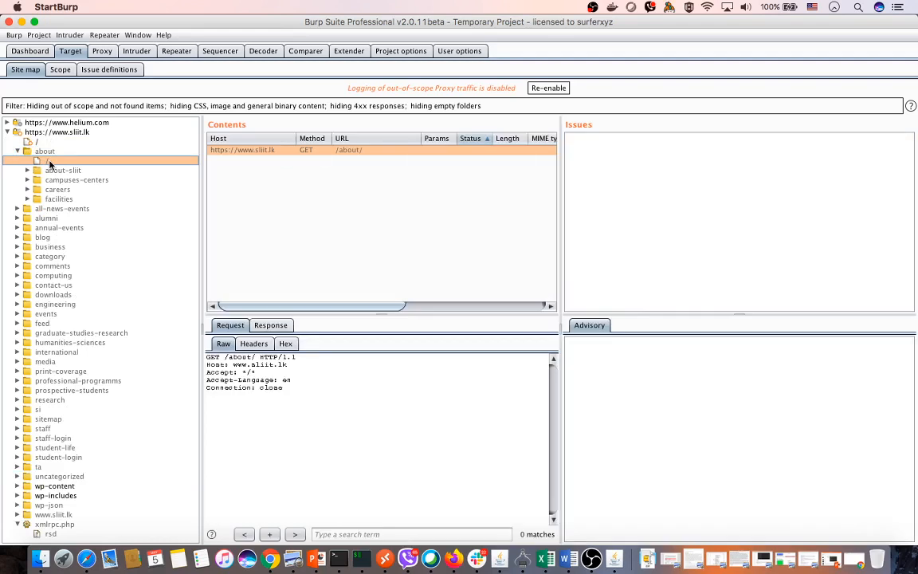
click(63, 171)
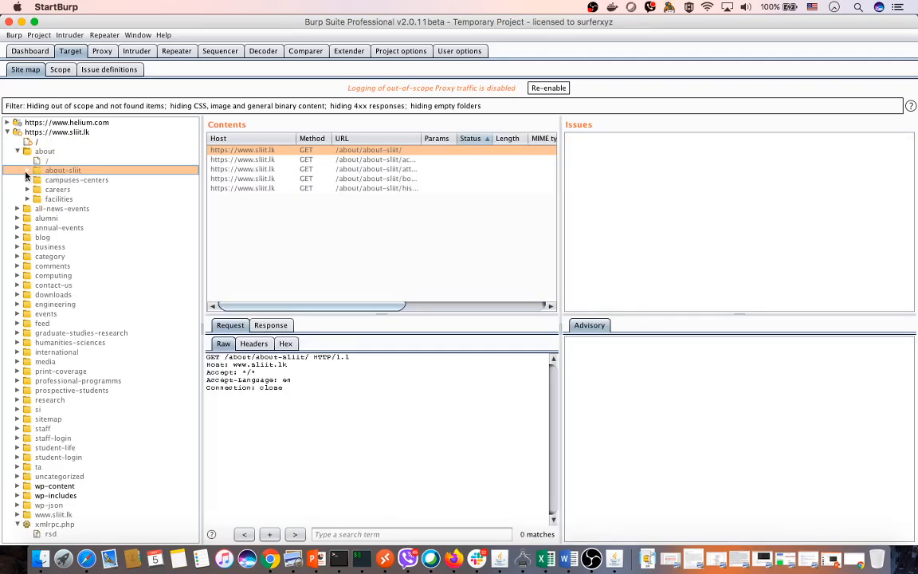
click(27, 171)
click(29, 178)
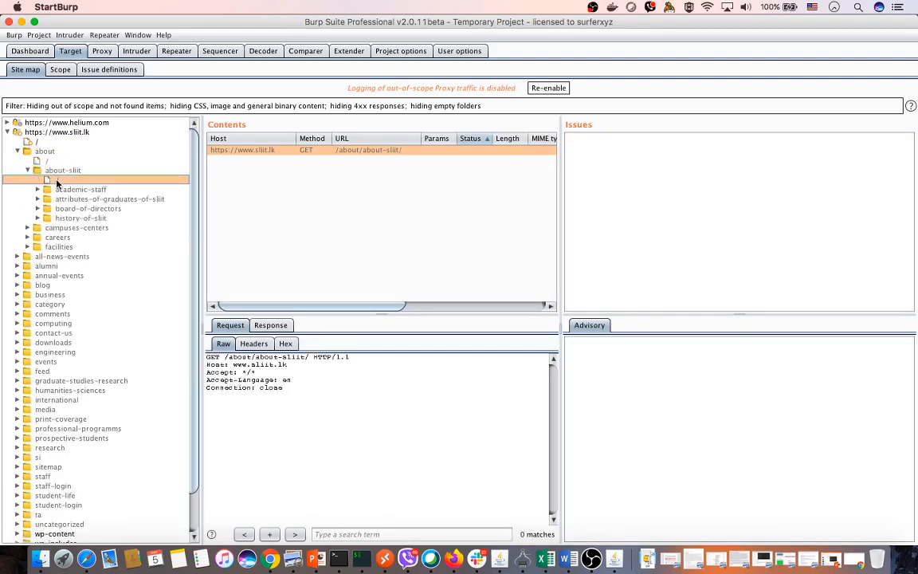
click(27, 171)
click(57, 181)
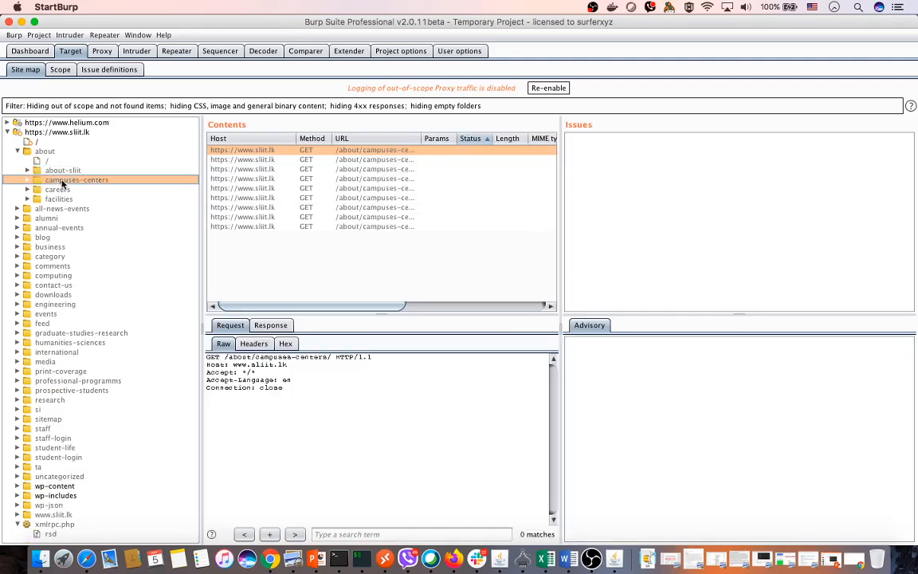
click(17, 150)
click(7, 134)
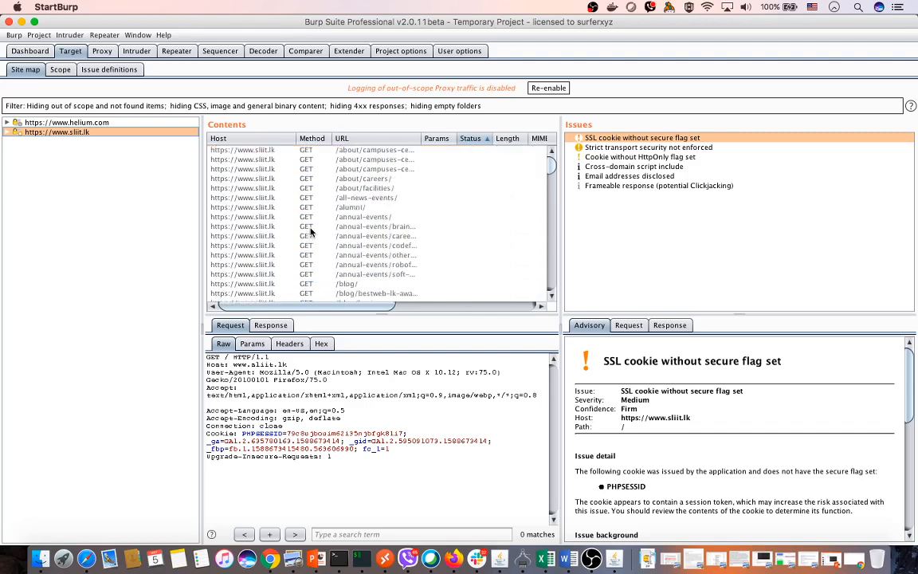
scroll(311, 230, down, 15)
drag(551, 169, 554, 292)
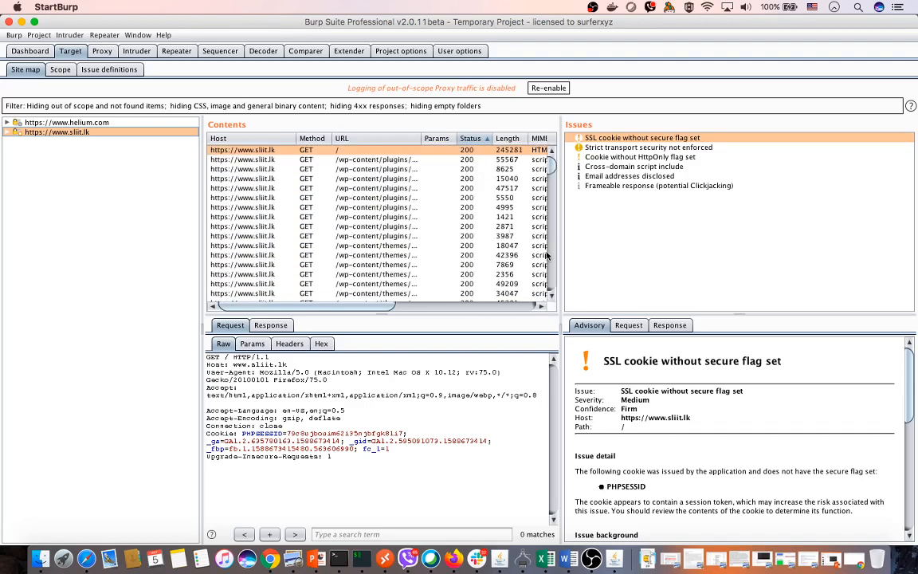
Step: Read the SSL cookie without secure flag set advisory, checking its severity, confidence, host and path
mouse_move(562, 243)
mouse_down()
mouse_move(740, 243)
mouse_move(561, 237)
mouse_up()
scroll(597, 390, down, 5)
scroll(663, 439, up, 5)
drag(620, 391, 640, 431)
double_click(632, 399)
double_click(623, 409)
scroll(660, 472, down, 5)
scroll(661, 473, up, 5)
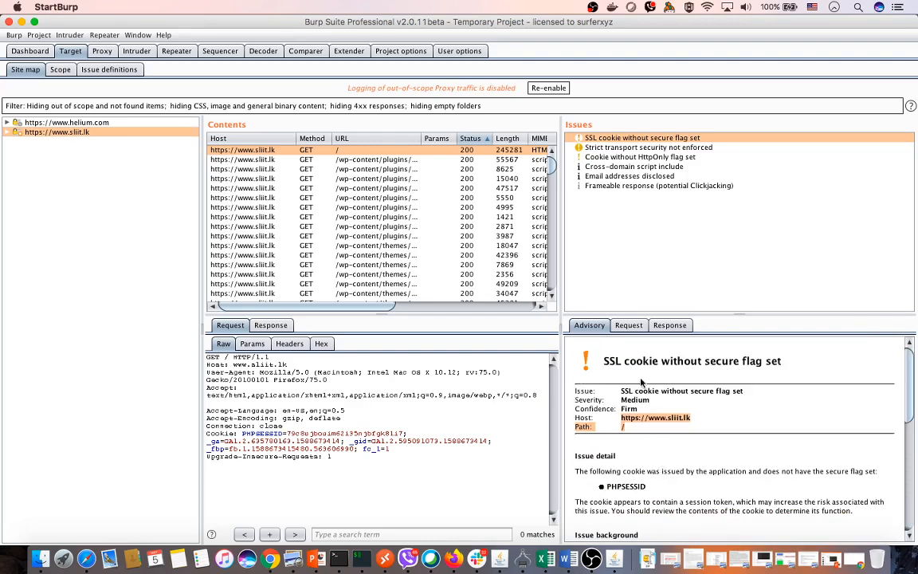
Step: Review the advisories of the remaining SLIIT issues, from Strict transport security not enforced through Frameable response (potential Clickjacking)
click(629, 147)
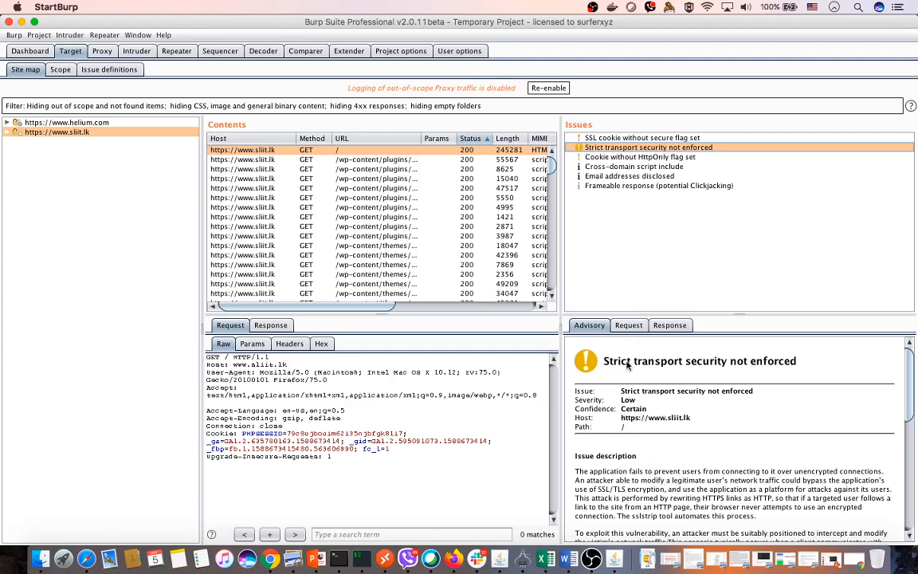
scroll(717, 430, down, 10)
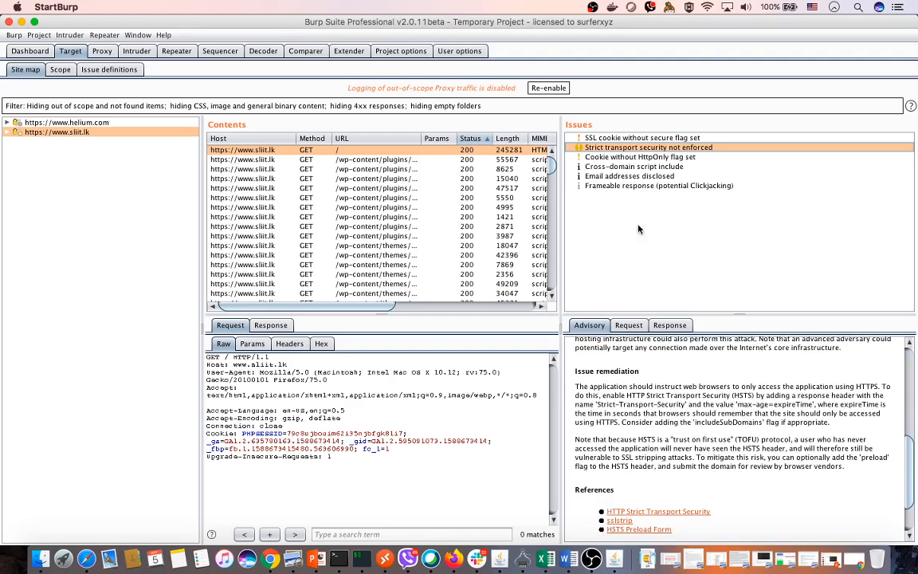
click(603, 167)
click(605, 157)
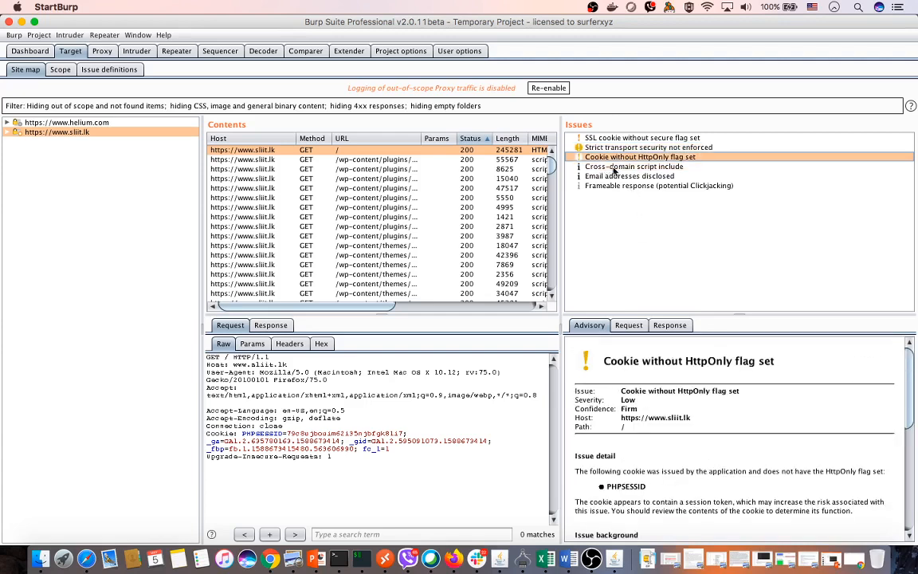
click(610, 167)
click(612, 176)
click(614, 186)
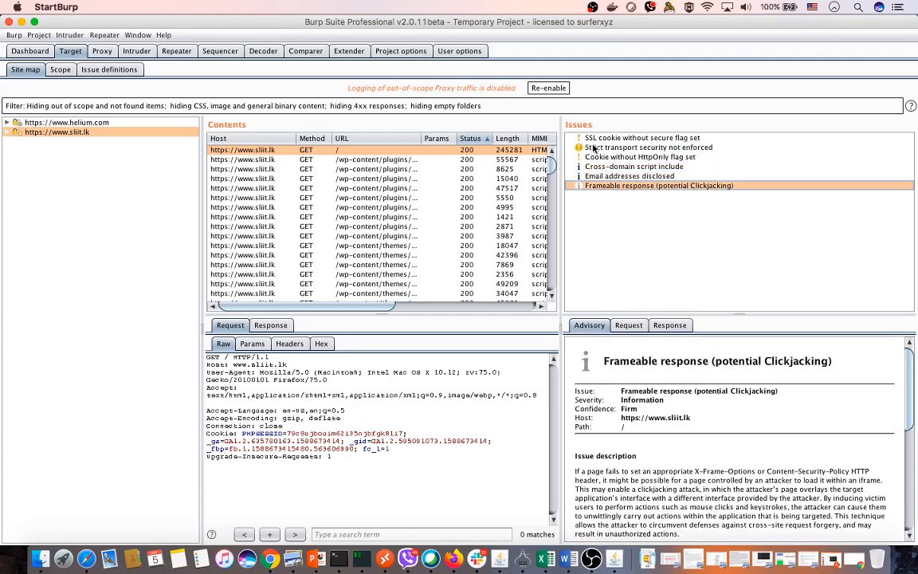
click(628, 326)
drag(711, 478, 552, 352)
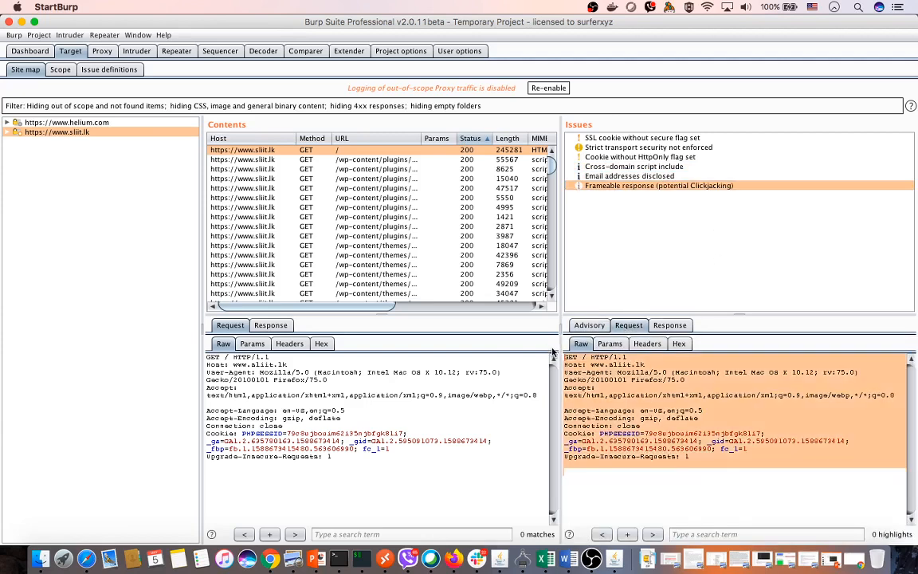
click(673, 326)
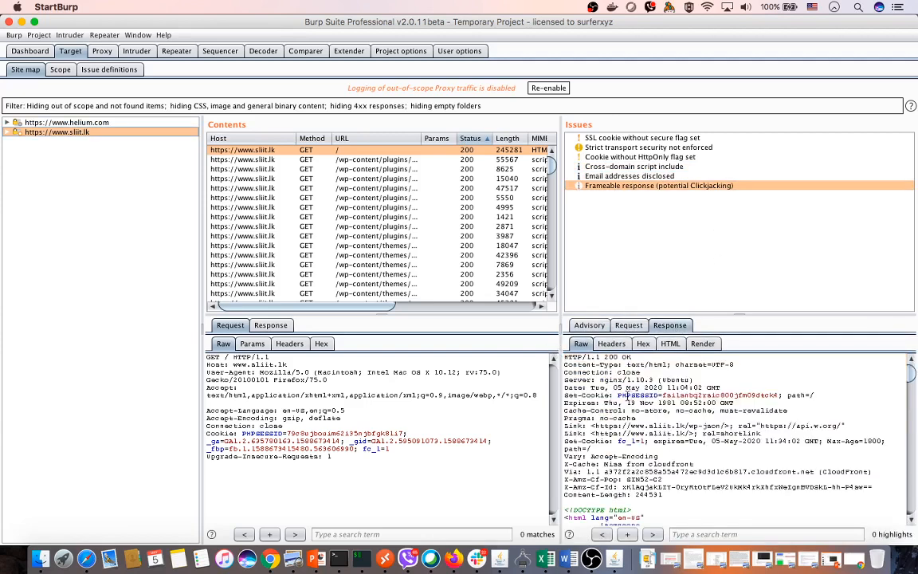
scroll(630, 395, down, 5)
scroll(631, 396, down, 15)
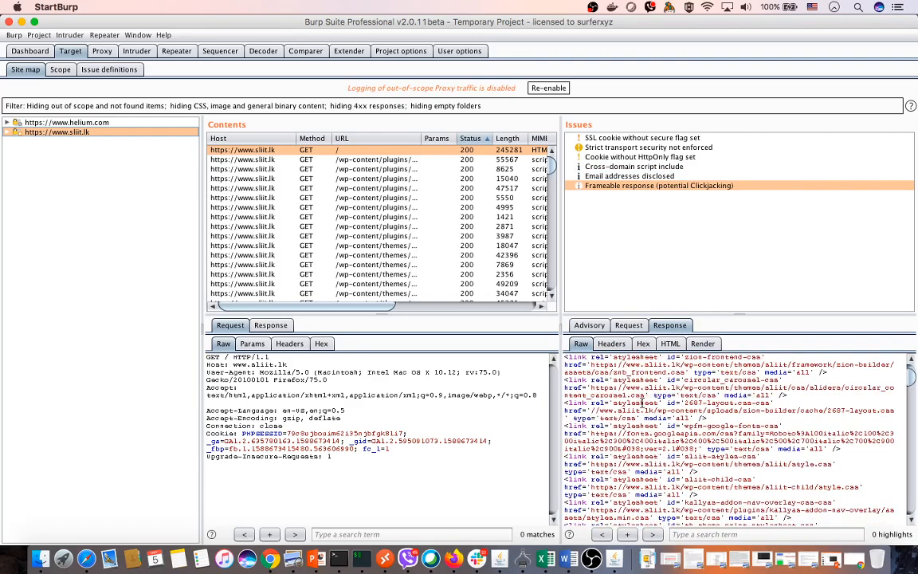
scroll(646, 396, up, 10)
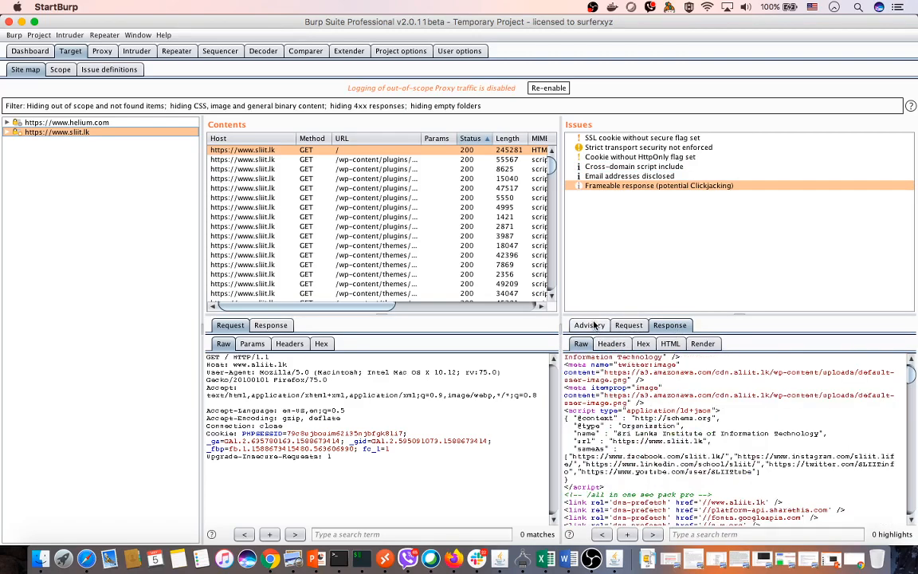
Step: Send the full GET request of the "Frameable response (potential Clickjacking)" issue to Repeater
click(624, 327)
click(624, 496)
drag(623, 496, 558, 354)
right_click(586, 369)
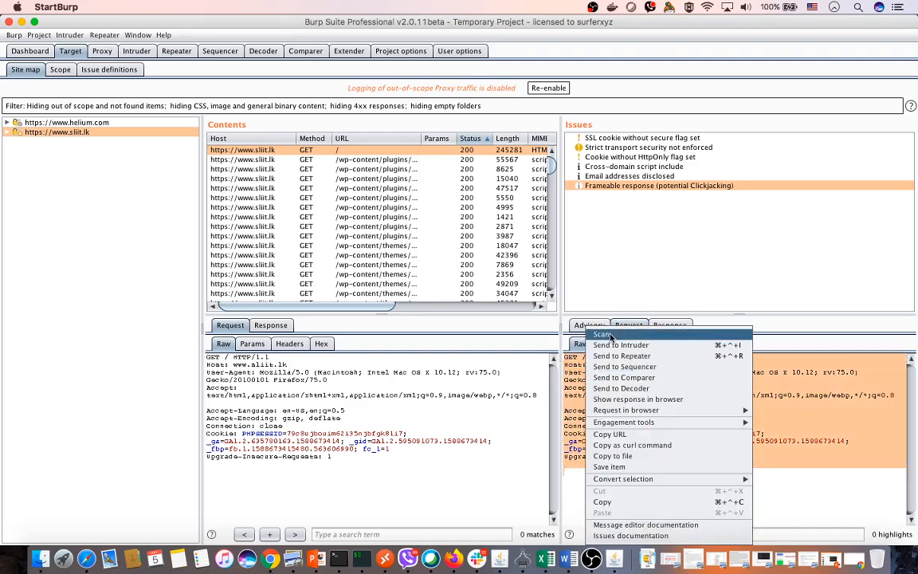
click(646, 356)
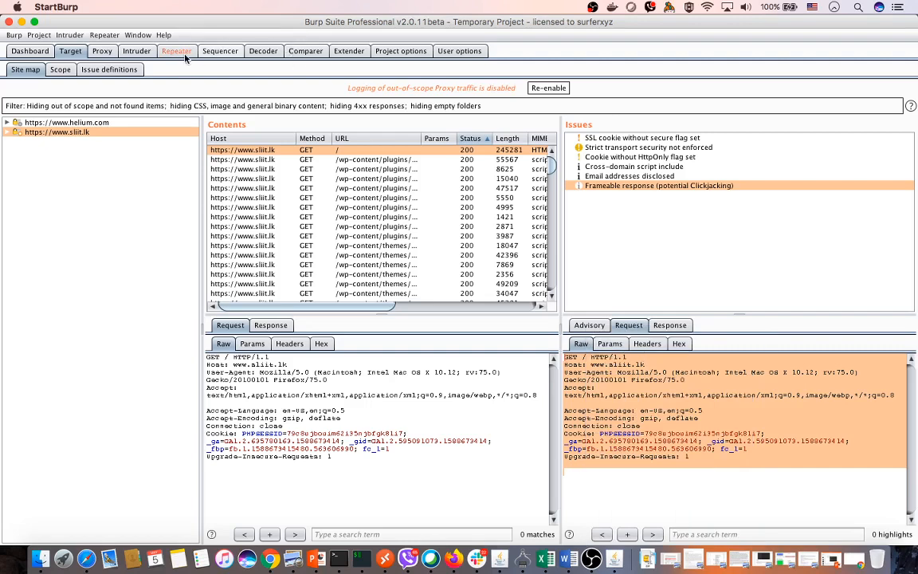
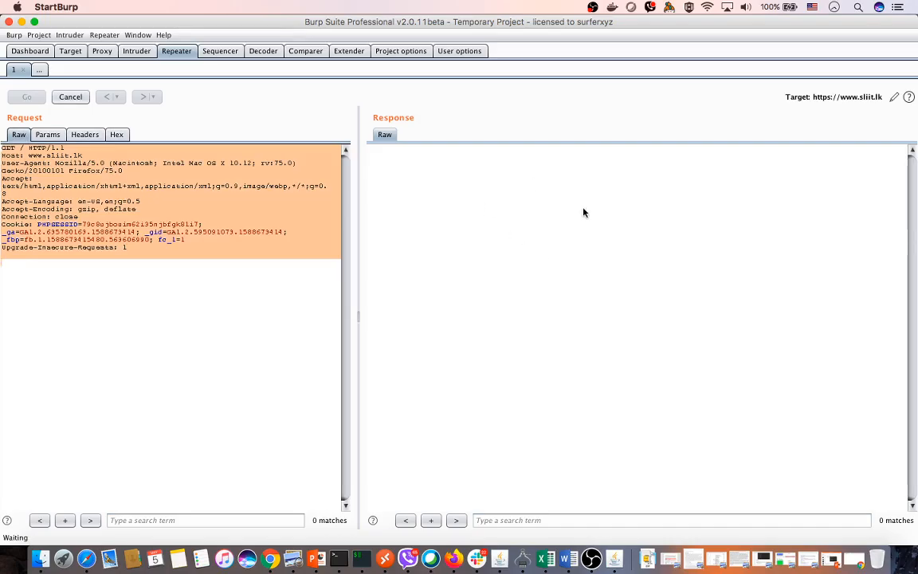
scroll(619, 302, down, 20)
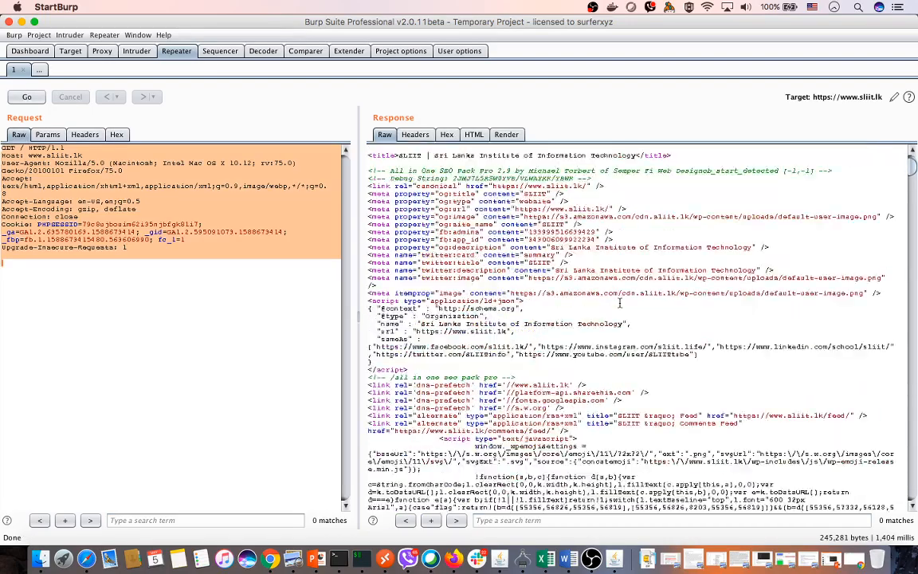
scroll(619, 297, down, 15)
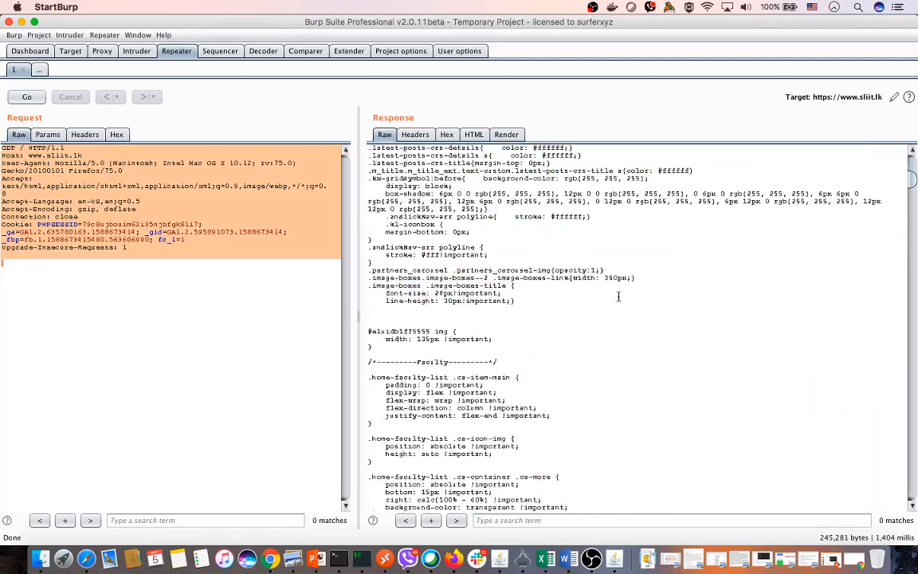
scroll(905, 184, up, 20)
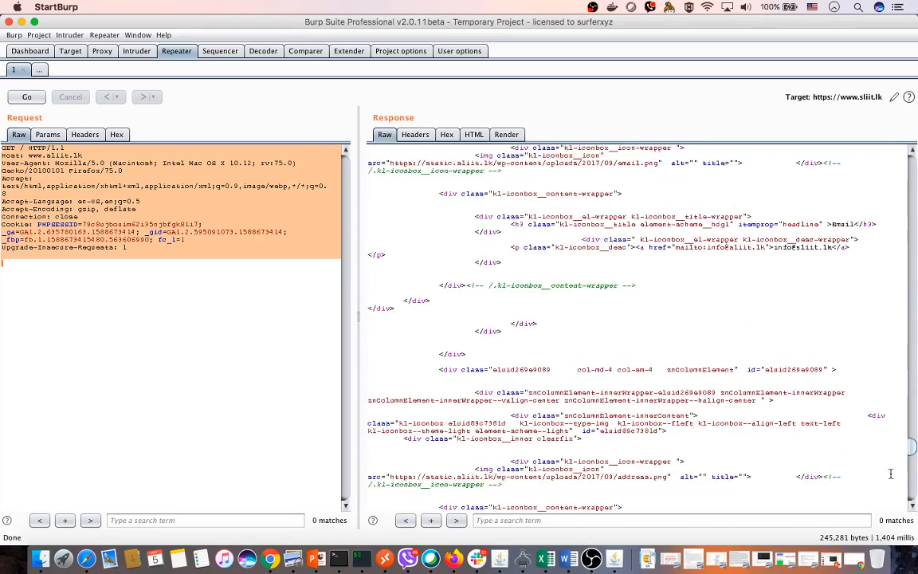
click(413, 134)
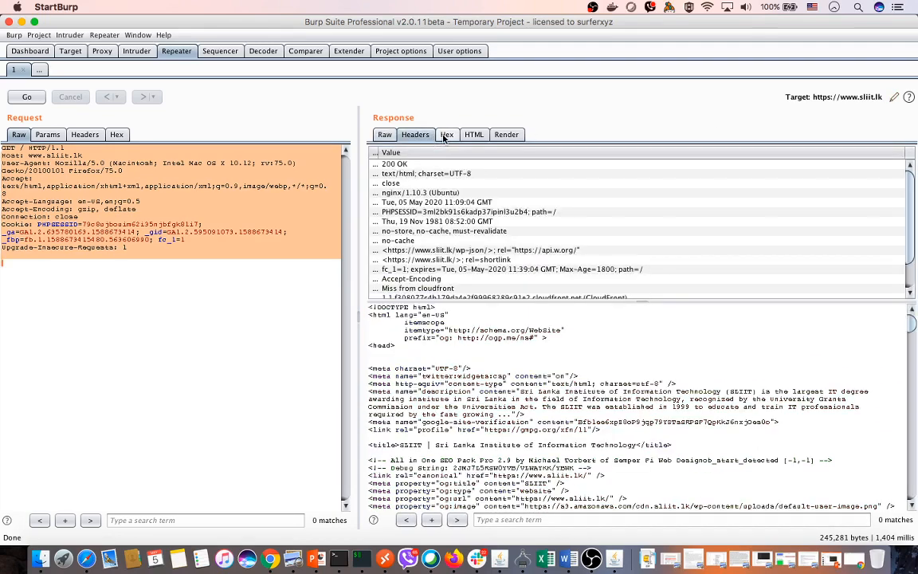
click(446, 135)
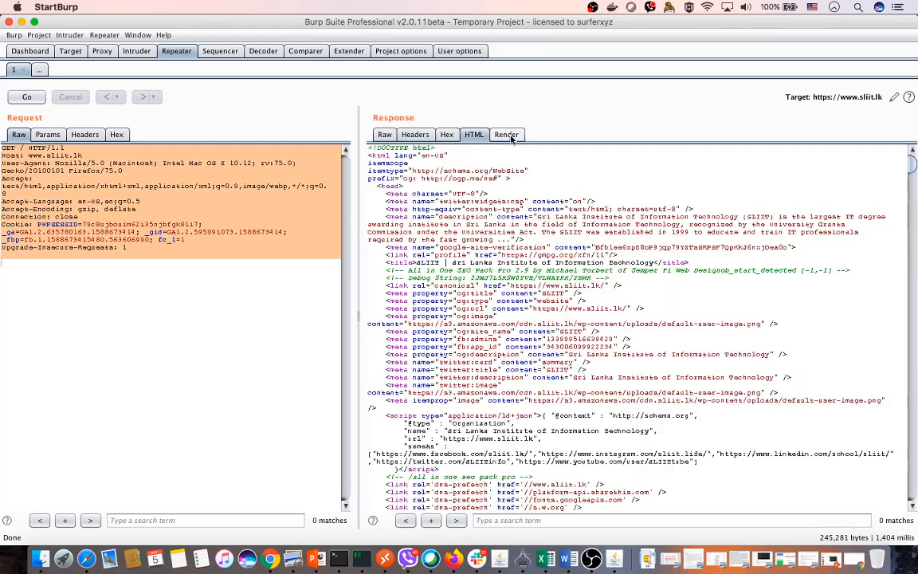
click(507, 135)
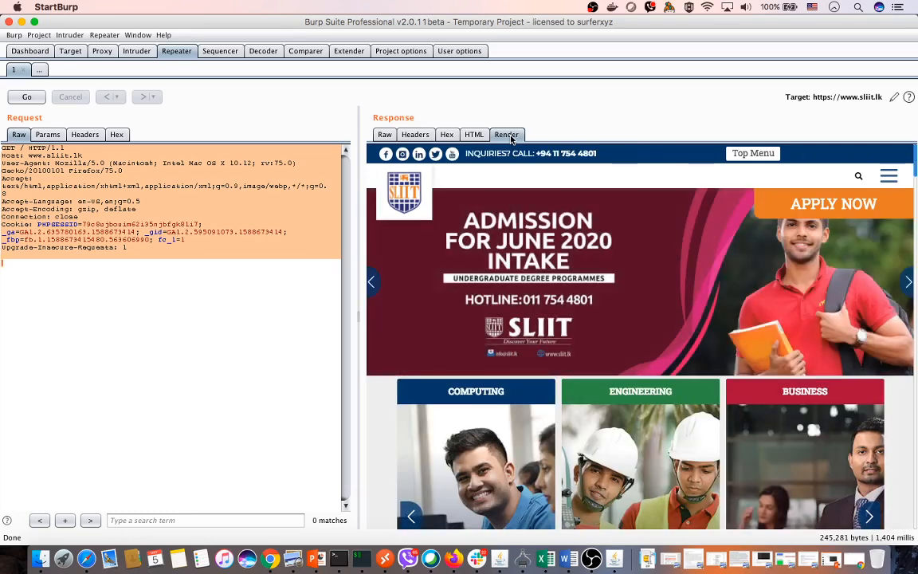
scroll(526, 237, down, 4)
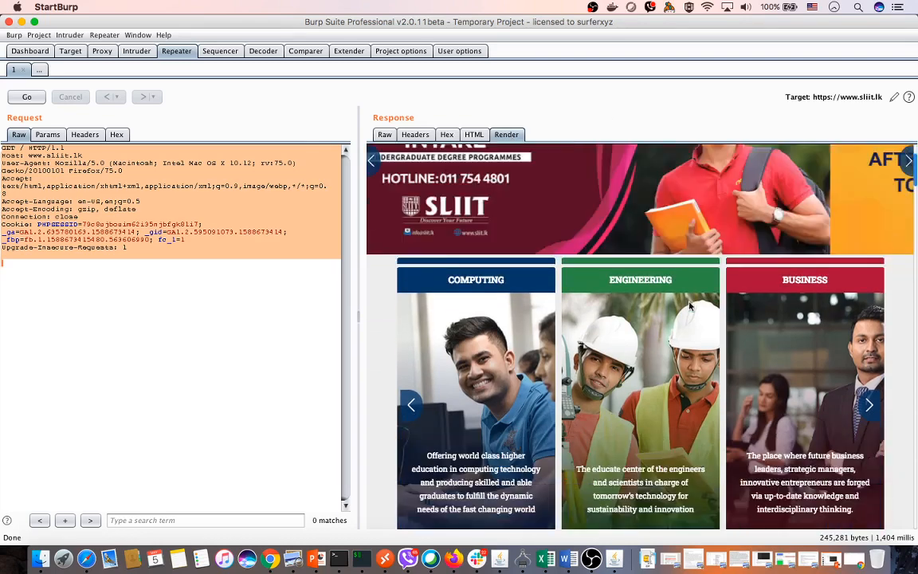
scroll(526, 237, down, 1)
scroll(773, 295, down, 20)
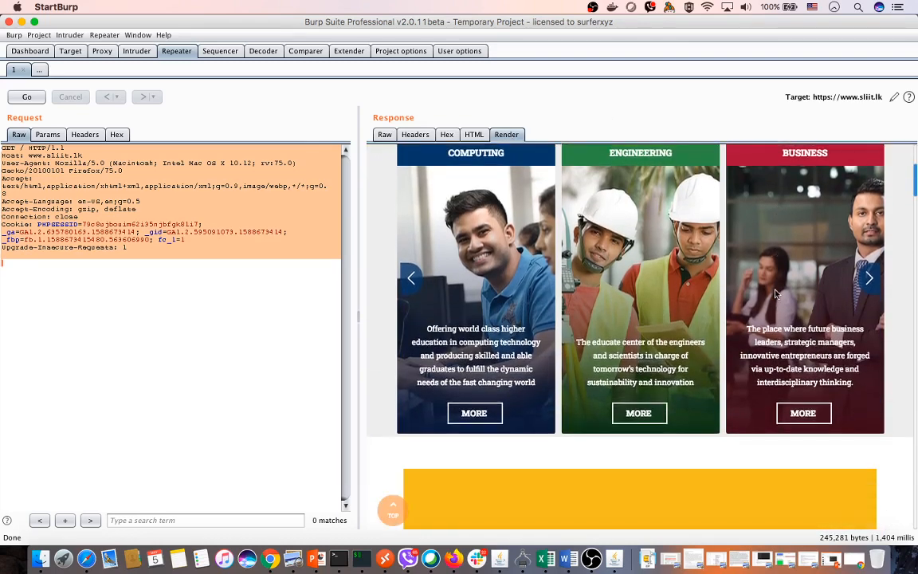
scroll(776, 294, down, 5)
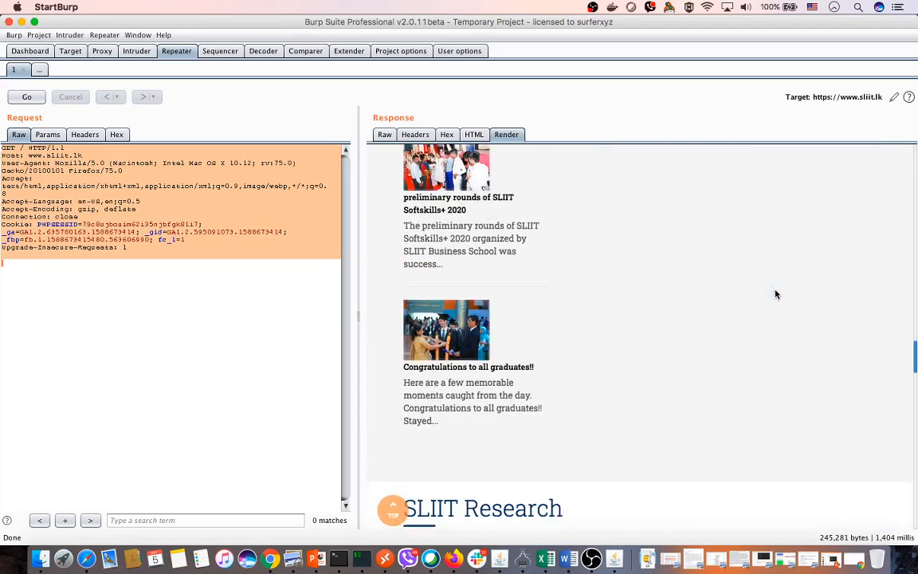
scroll(775, 295, up, 15)
scroll(776, 294, up, 1)
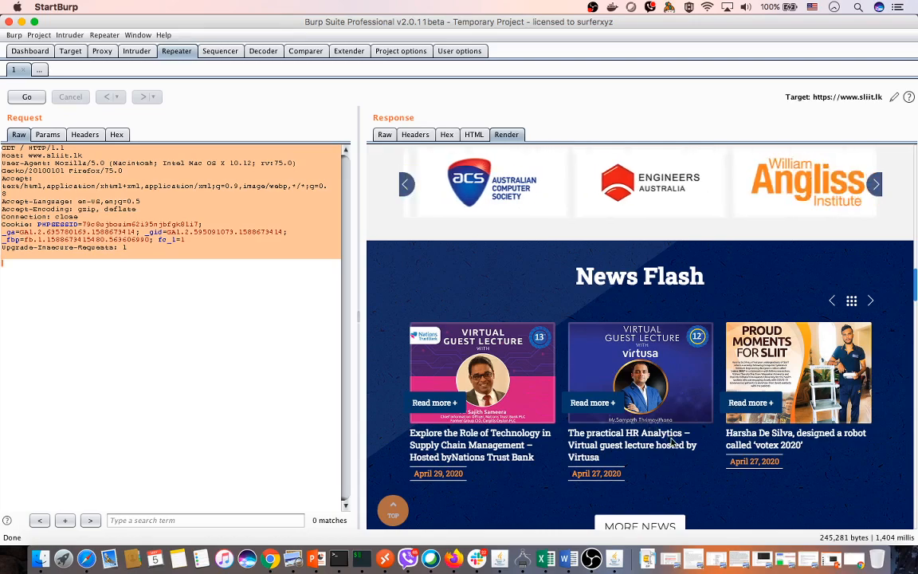
scroll(668, 443, down, 10)
scroll(669, 444, down, 20)
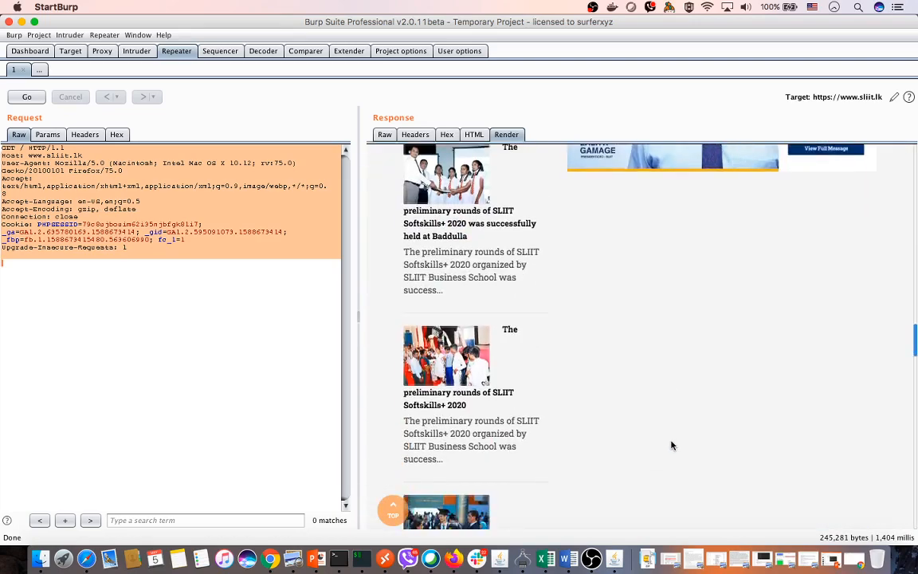
scroll(670, 442, down, 3)
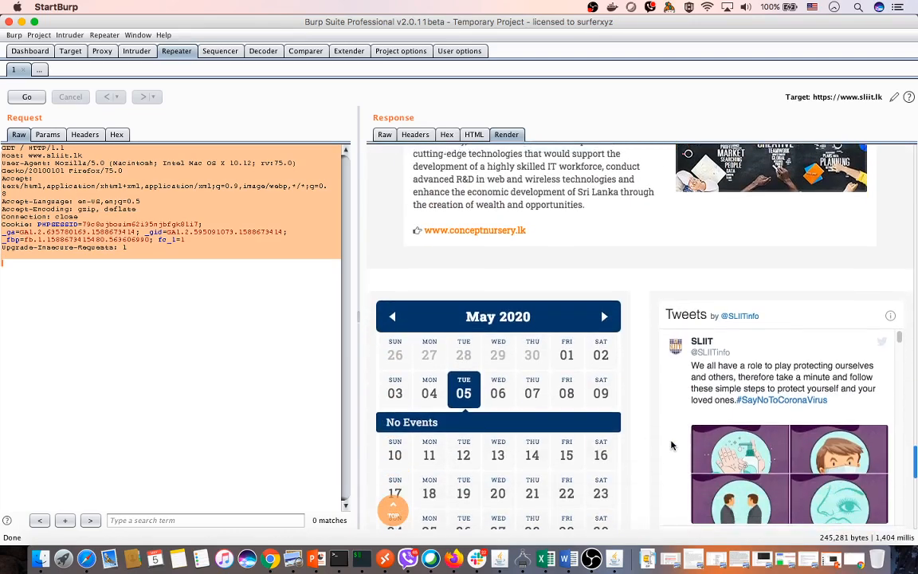
scroll(620, 345, up, 5)
Step: Return to the raw response and check the request's parameters, ending on the raw request
click(383, 134)
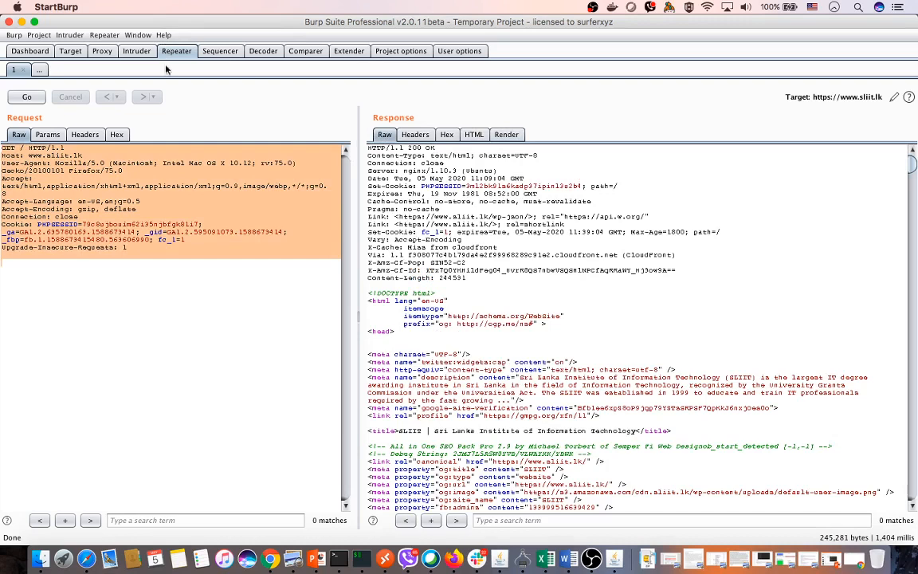
click(48, 134)
click(18, 134)
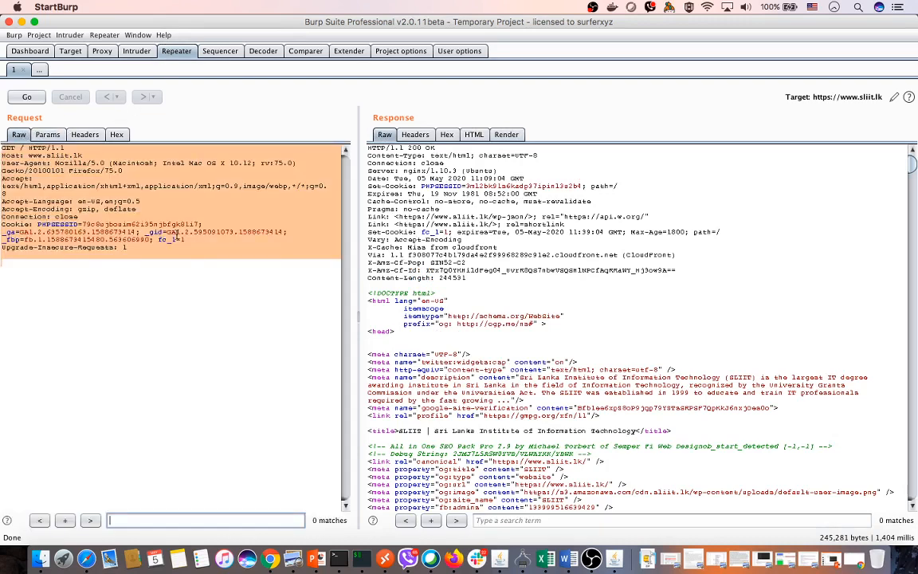
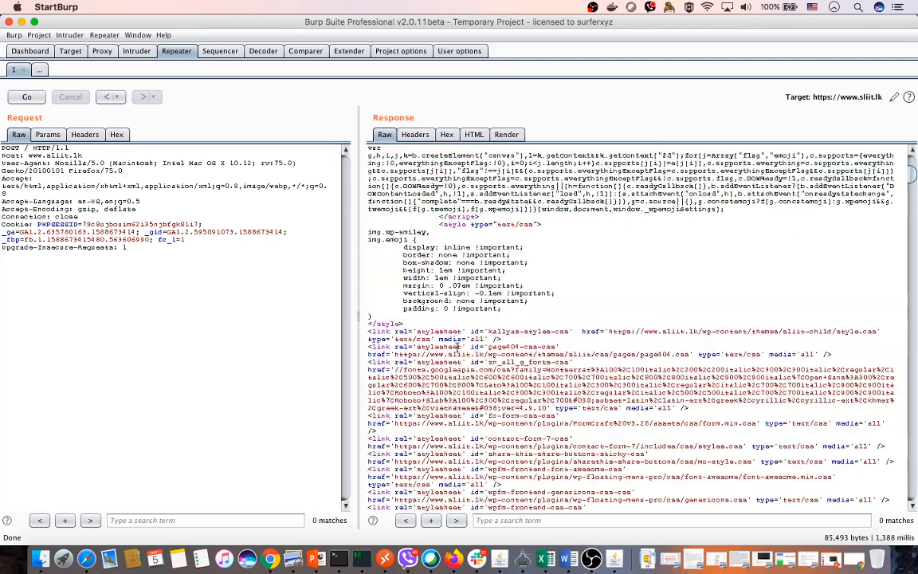
Step: Examine the response to the POST request, reading its raw status line and headers and viewing the rendered page
scroll(434, 271, up, 14)
scroll(435, 271, up, 3)
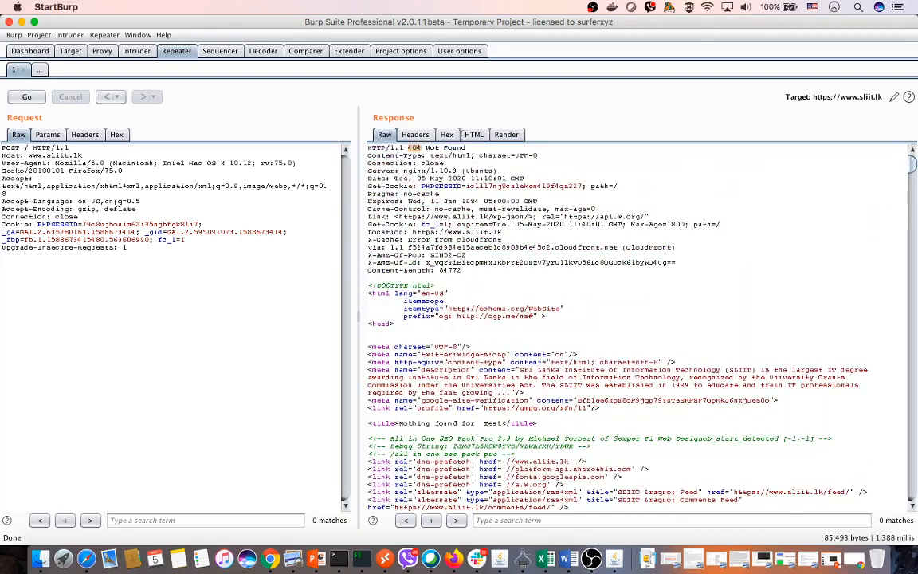
click(506, 134)
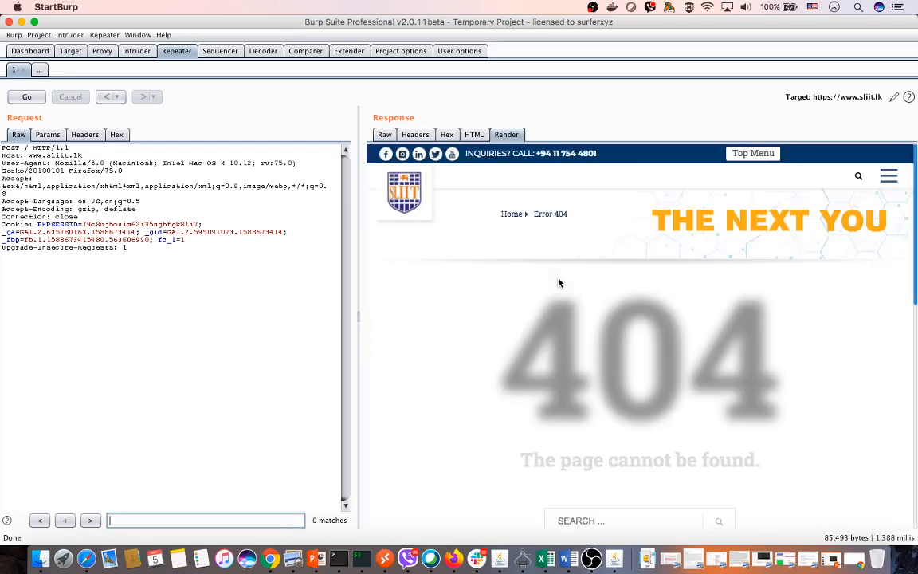
scroll(584, 324, down, 15)
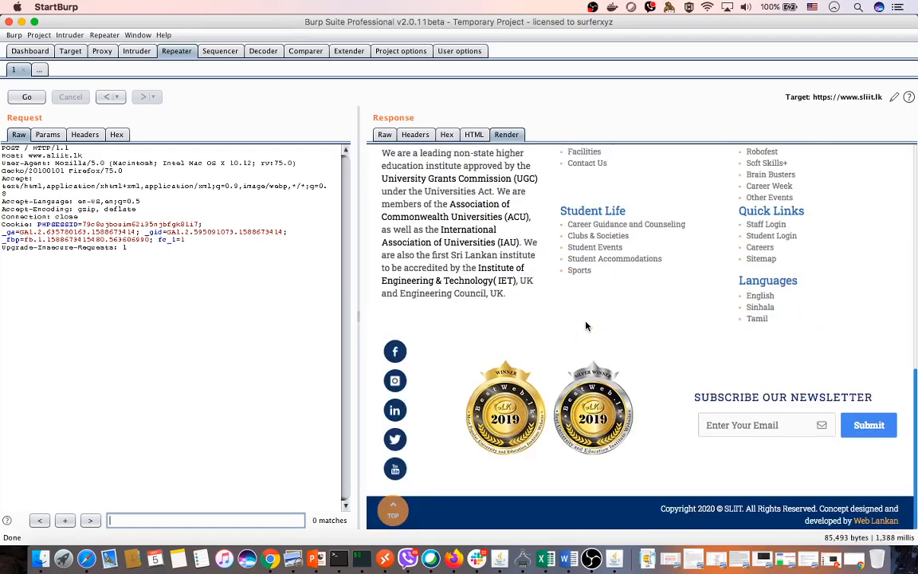
scroll(586, 325, up, 15)
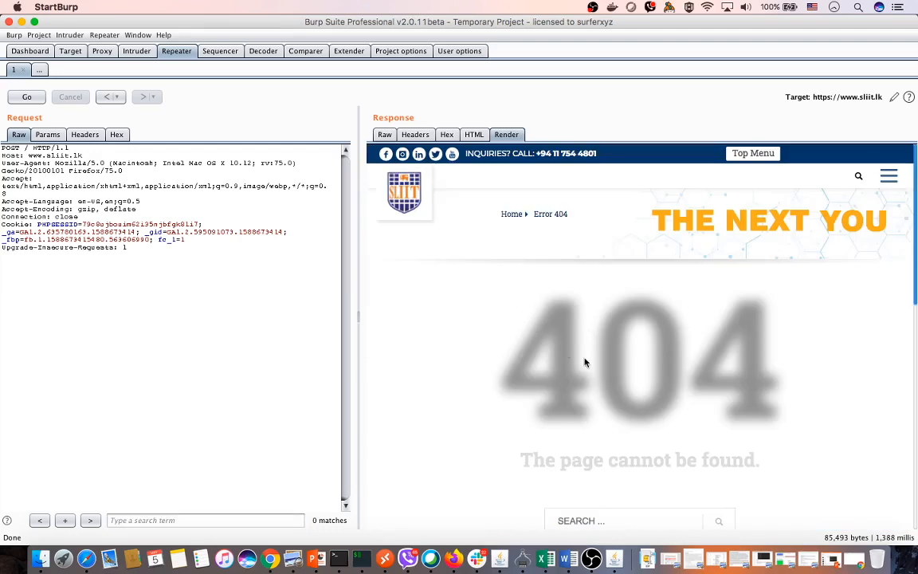
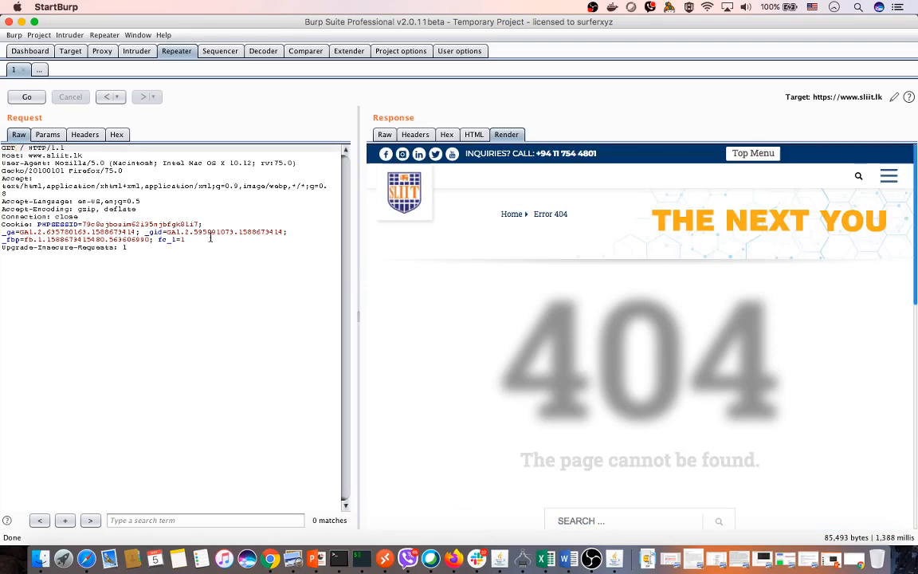
click(27, 97)
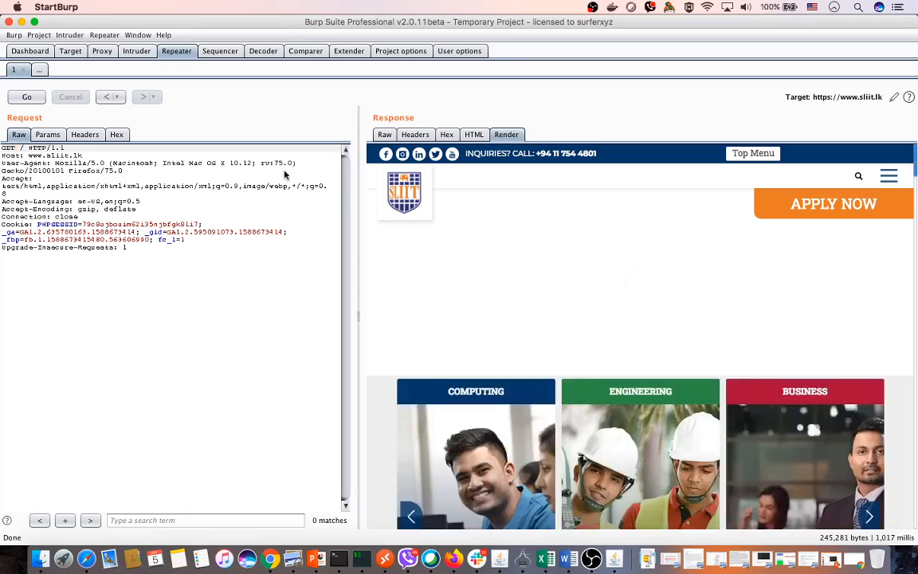
click(64, 53)
scroll(404, 202, down, 5)
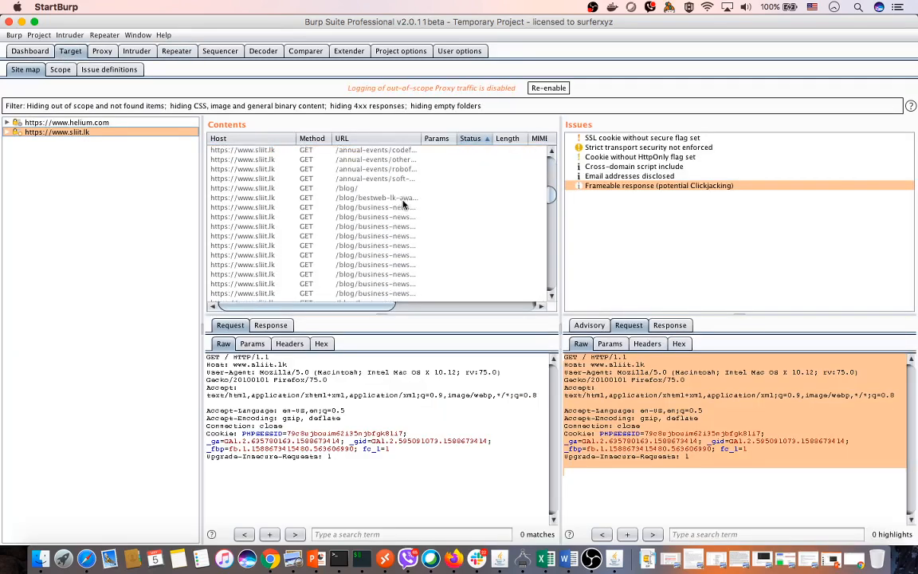
scroll(404, 203, up, 5)
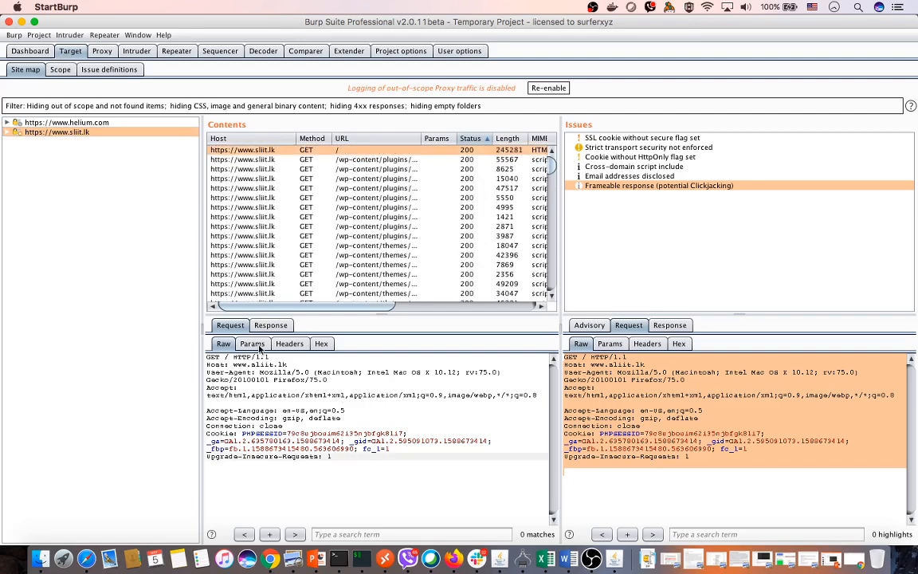
click(270, 325)
scroll(383, 431, down, 5)
scroll(382, 431, up, 5)
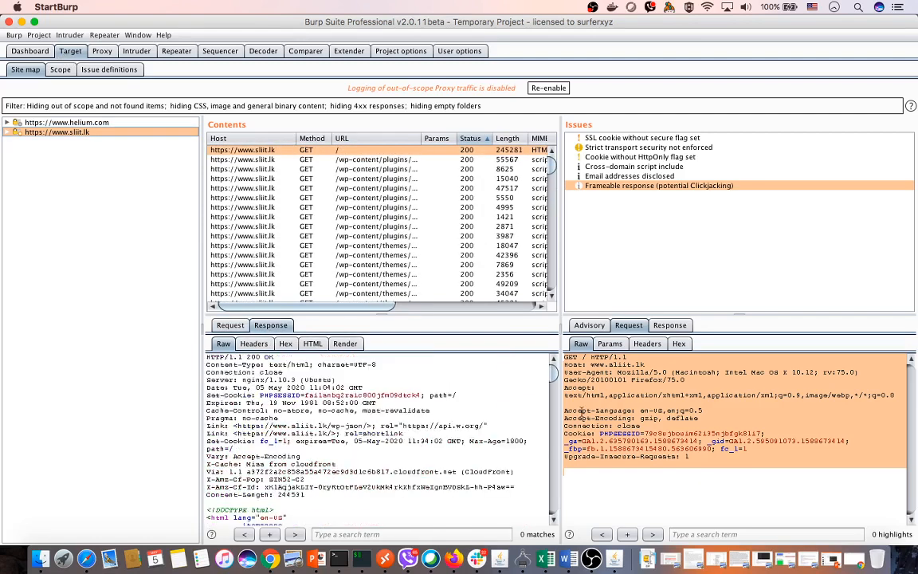
click(619, 410)
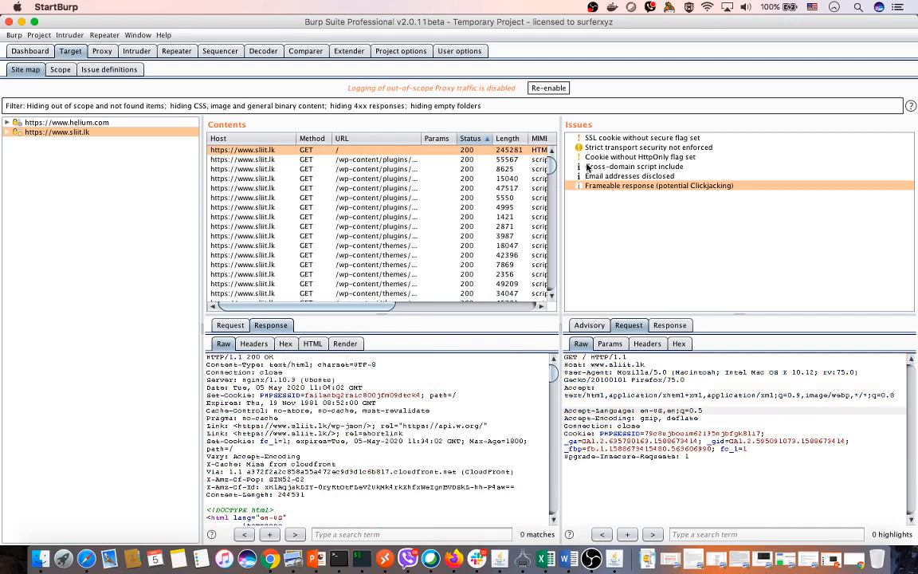
key(Up)
key(Up)
key(Up)
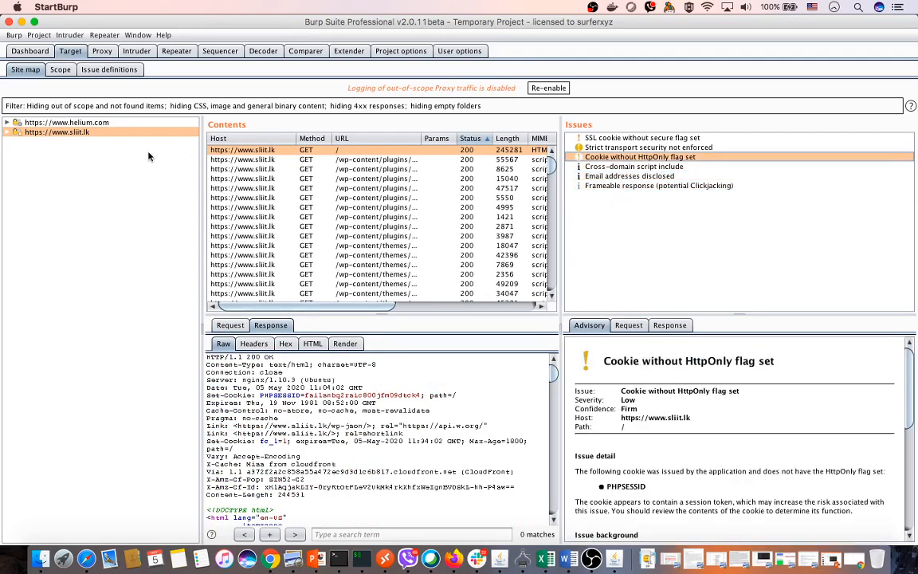
click(8, 132)
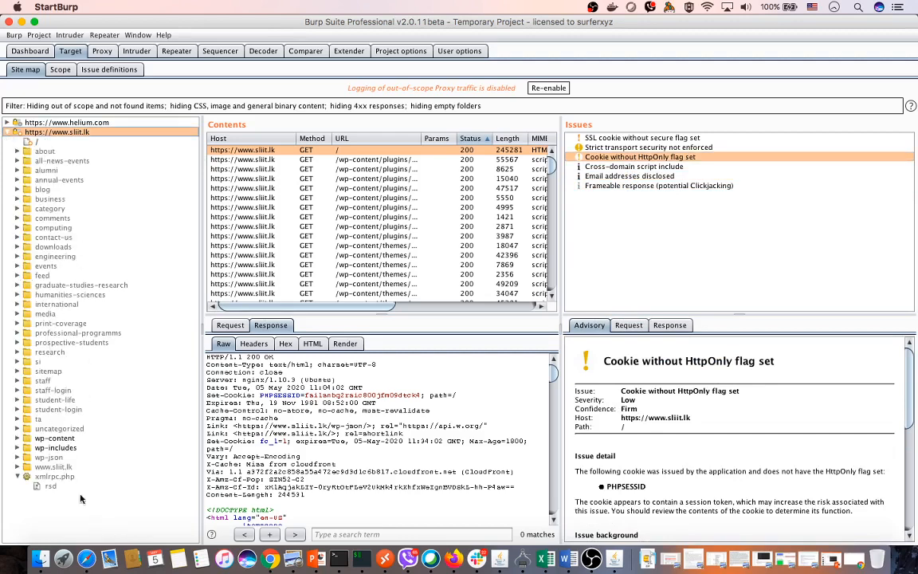
click(12, 122)
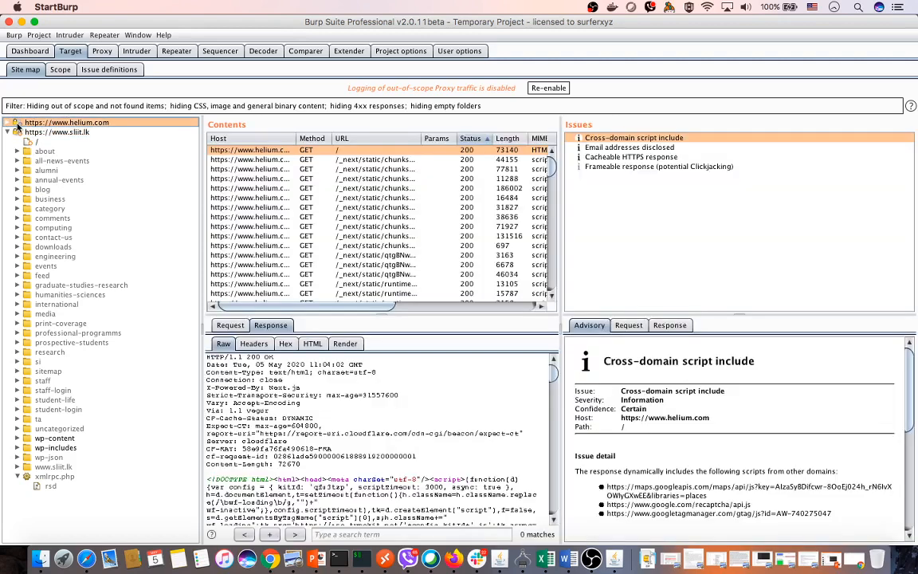
click(8, 124)
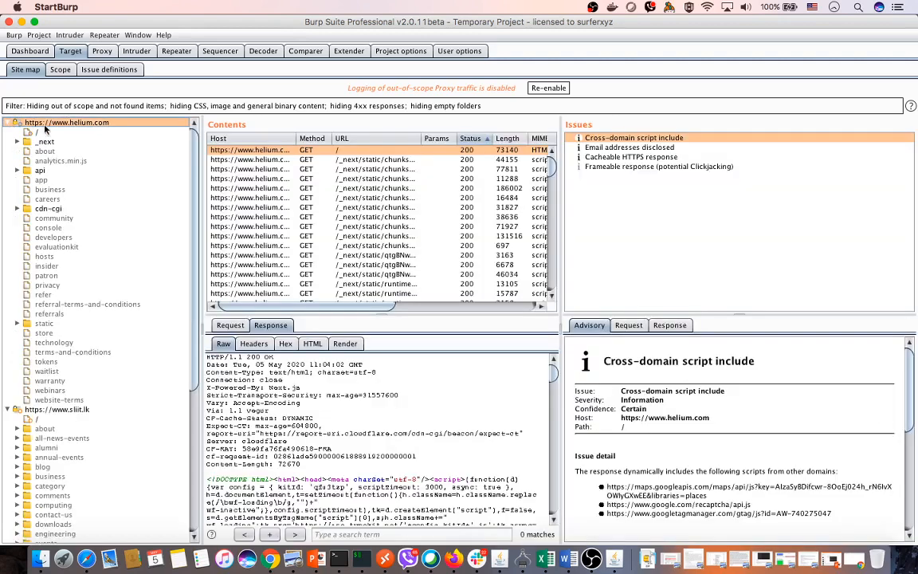
click(637, 148)
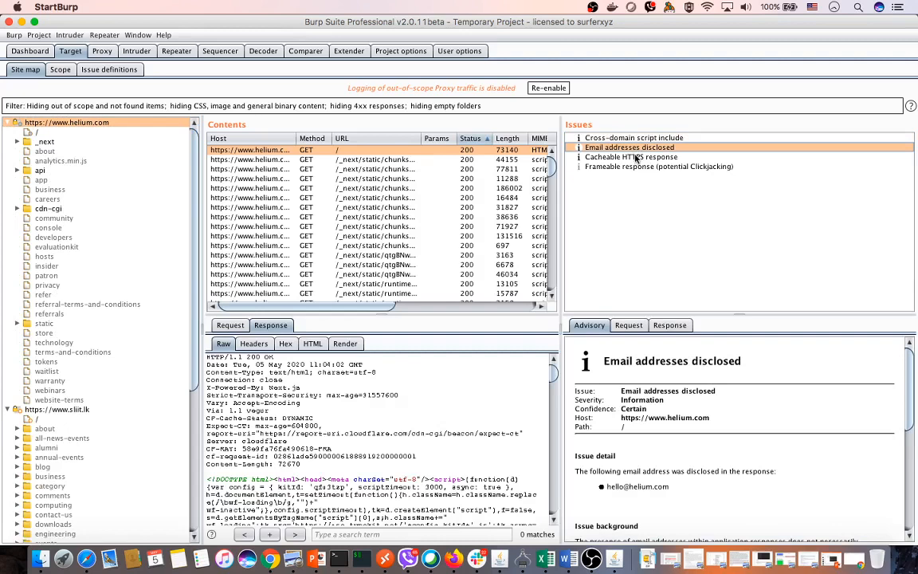
click(637, 158)
click(627, 167)
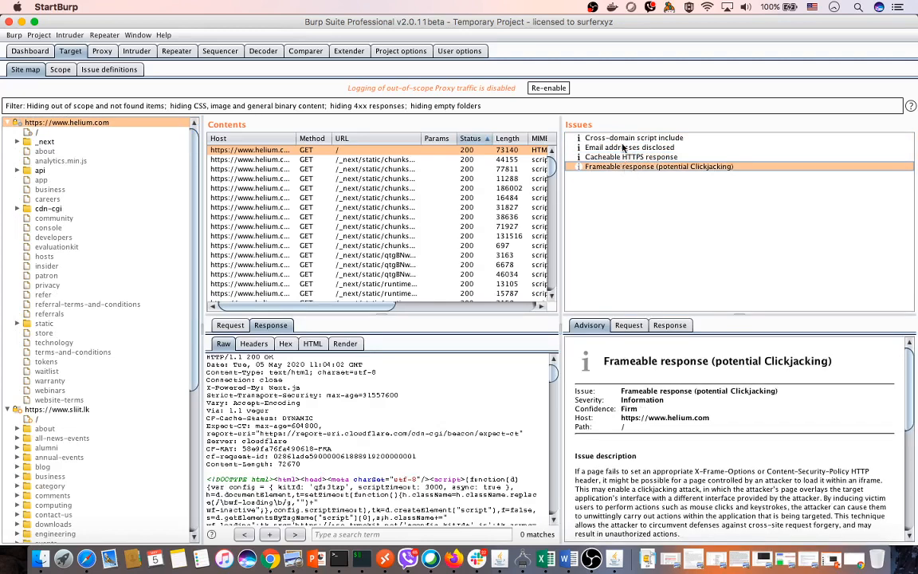
click(623, 157)
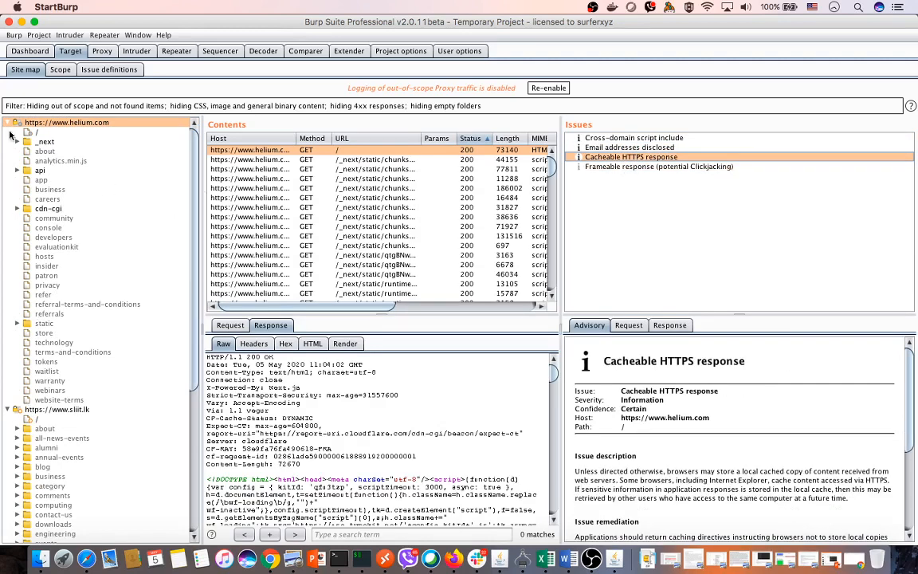
click(17, 324)
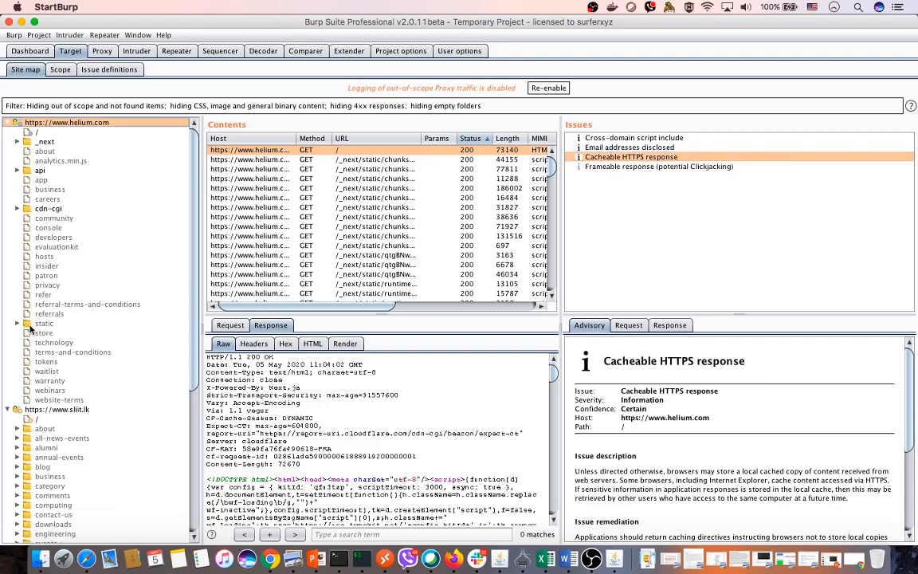
click(24, 325)
click(17, 324)
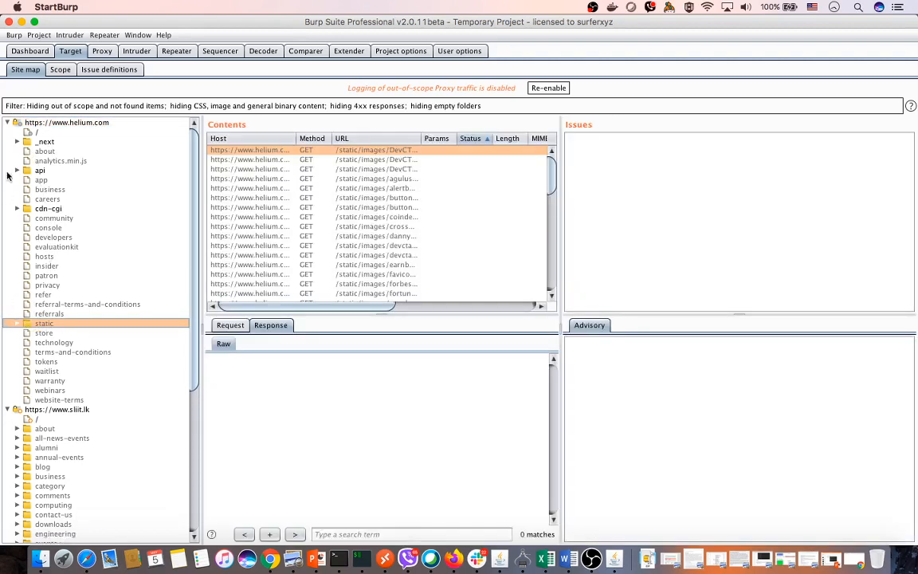
click(44, 123)
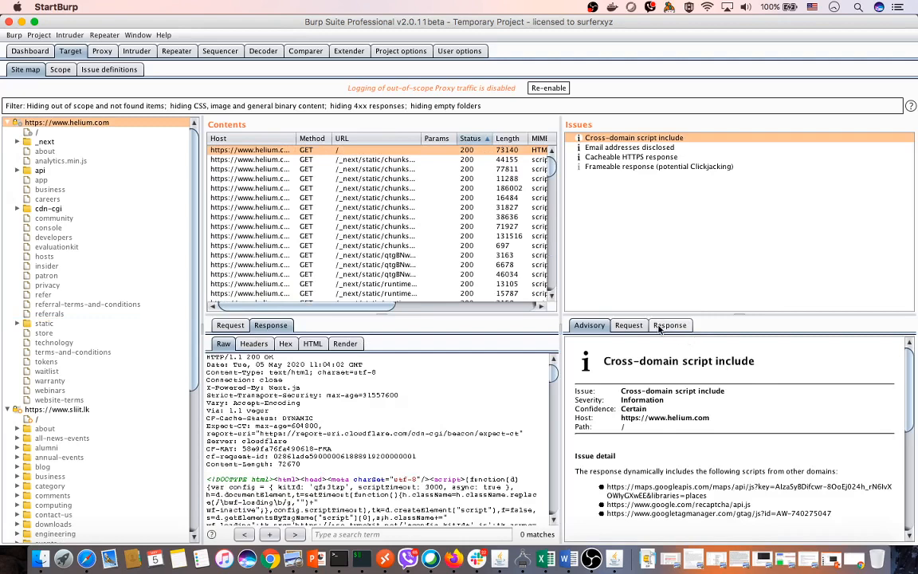
click(9, 123)
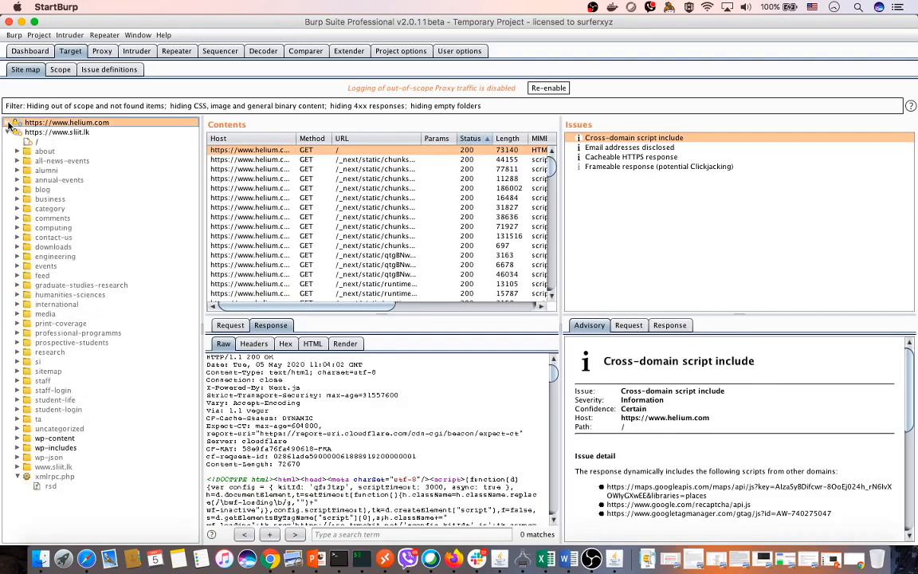
click(7, 132)
click(40, 135)
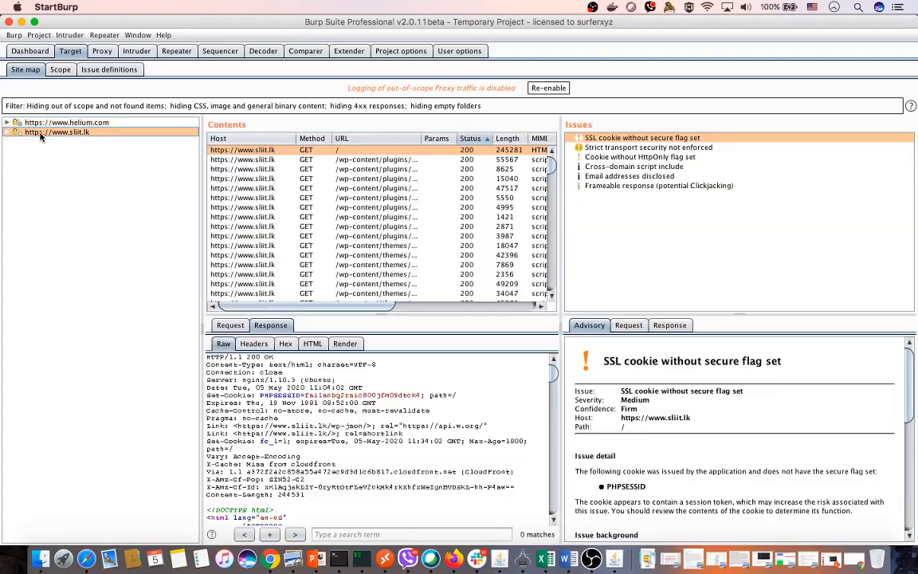
right_click(40, 136)
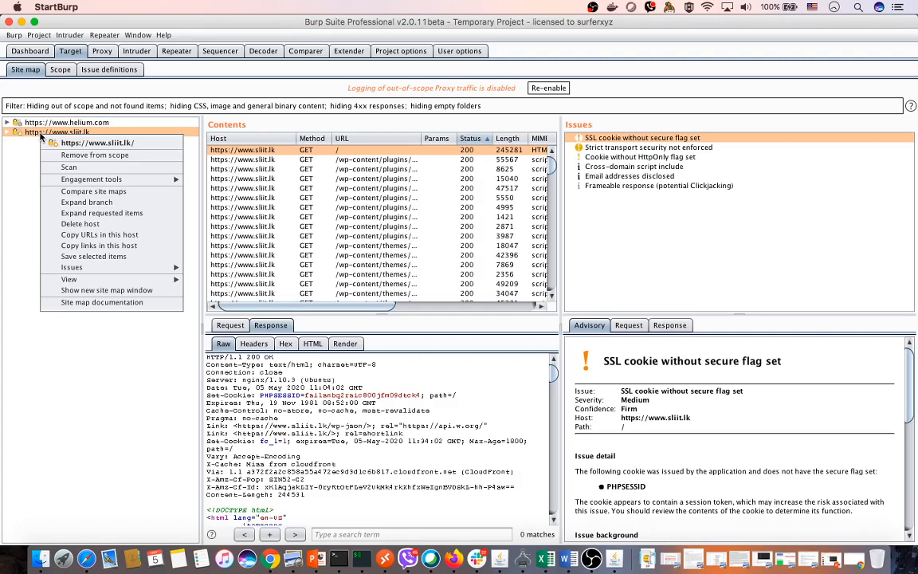
click(71, 167)
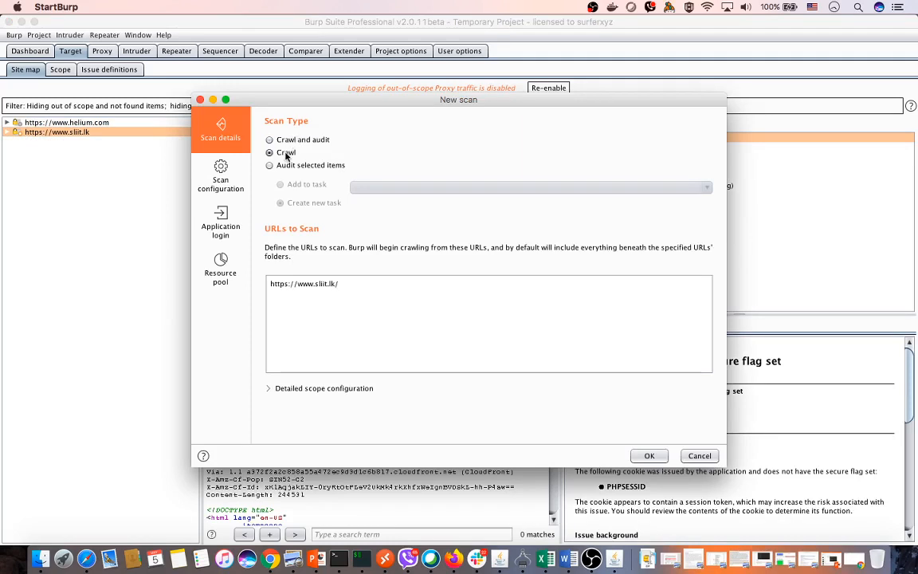
drag(366, 297, 264, 284)
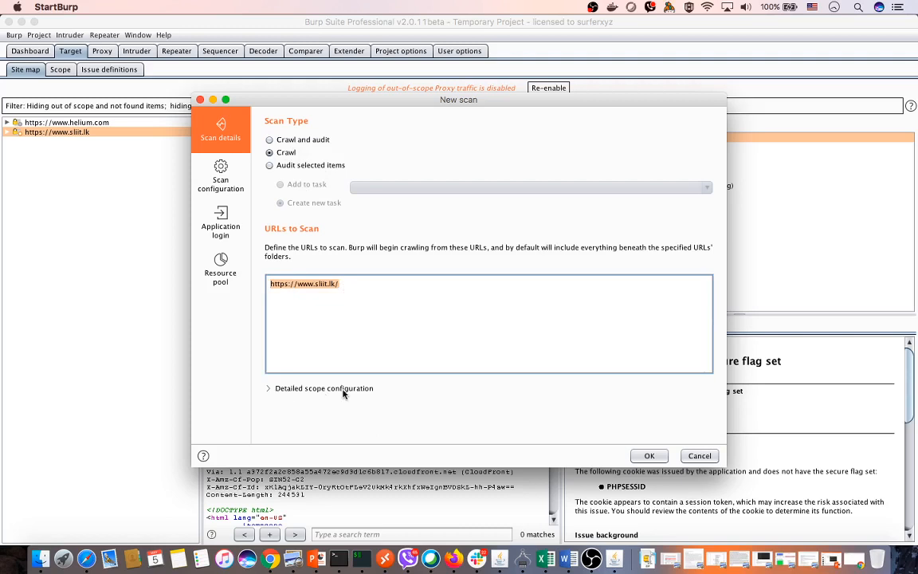
click(270, 389)
scroll(366, 383, down, 4)
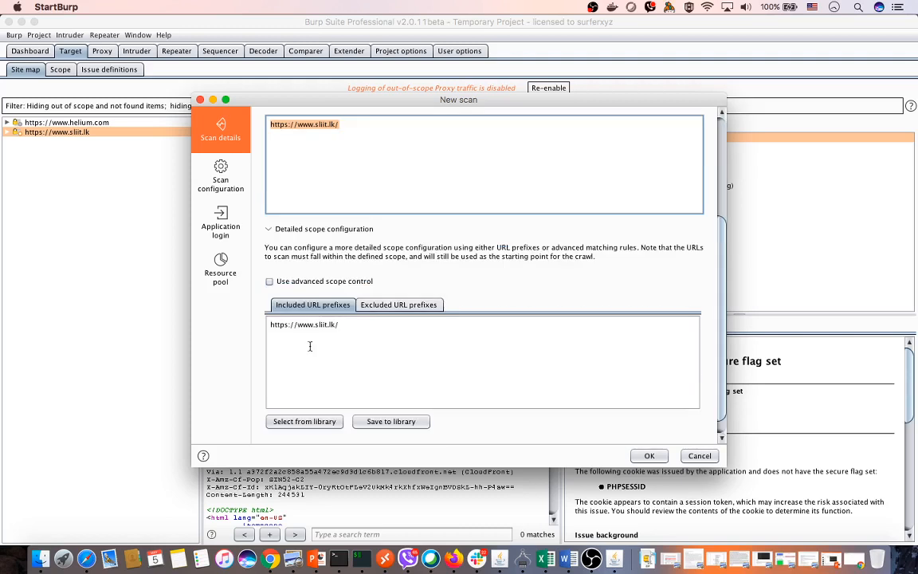
drag(399, 336, 261, 324)
click(399, 304)
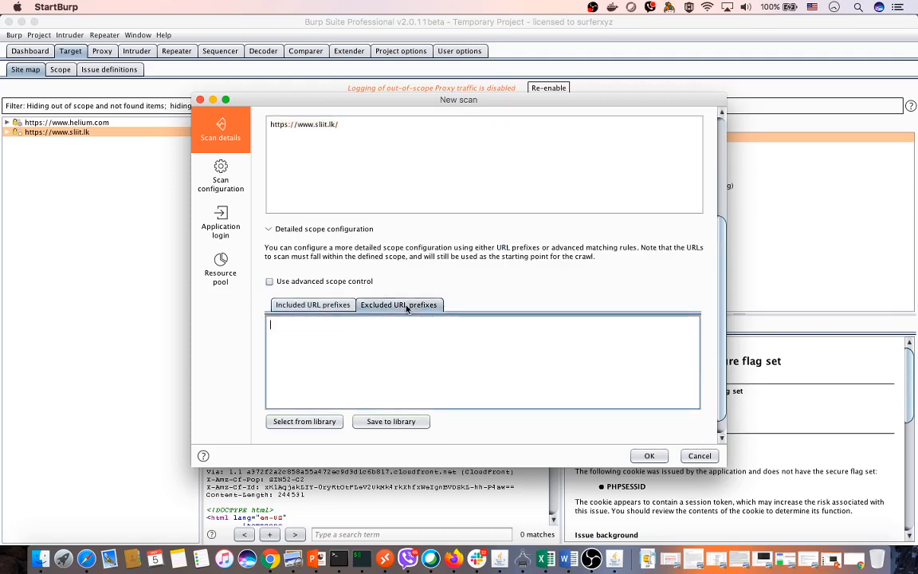
click(313, 305)
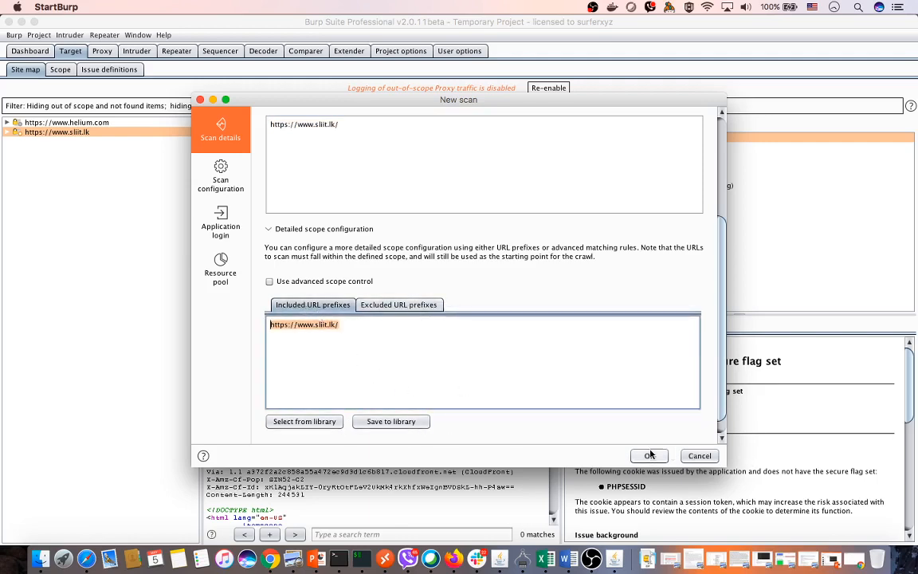
click(700, 455)
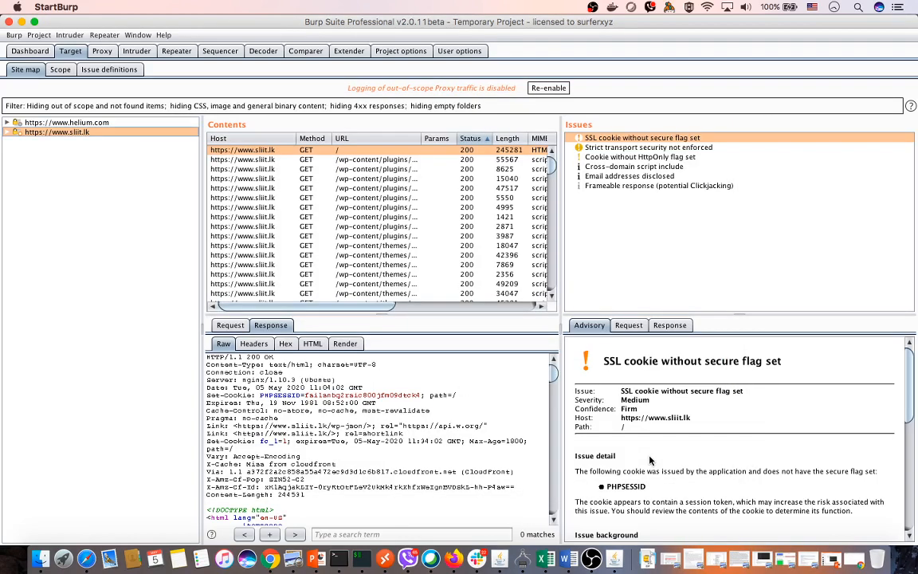
click(7, 133)
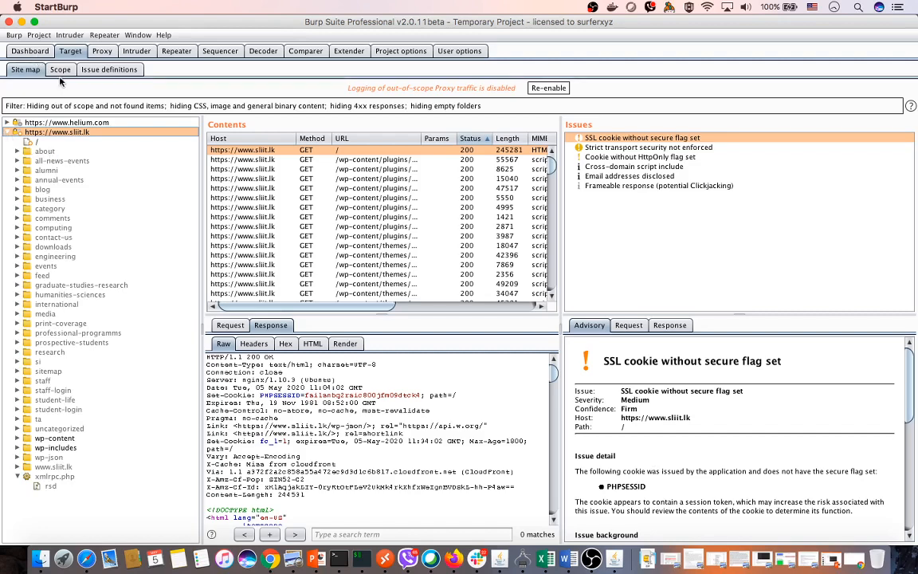
click(32, 52)
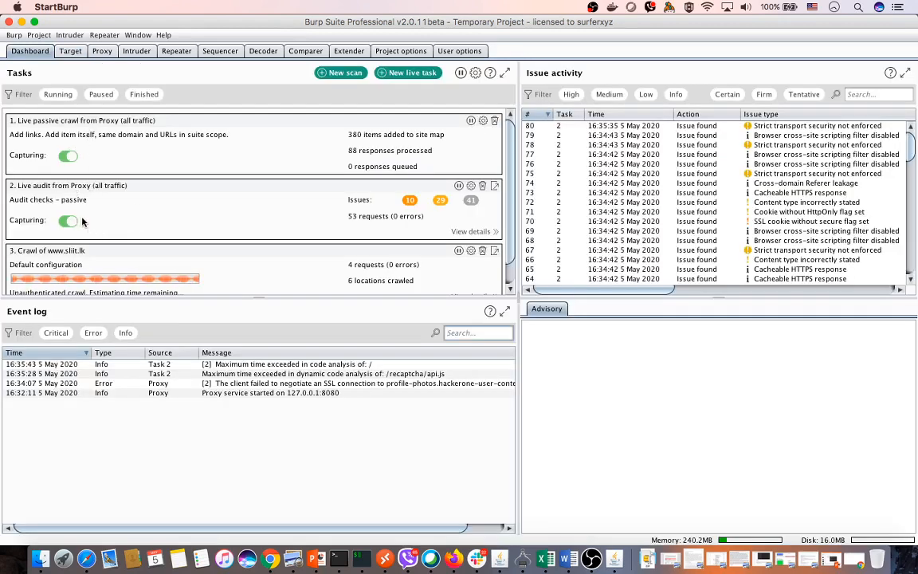
scroll(100, 227, down, 2)
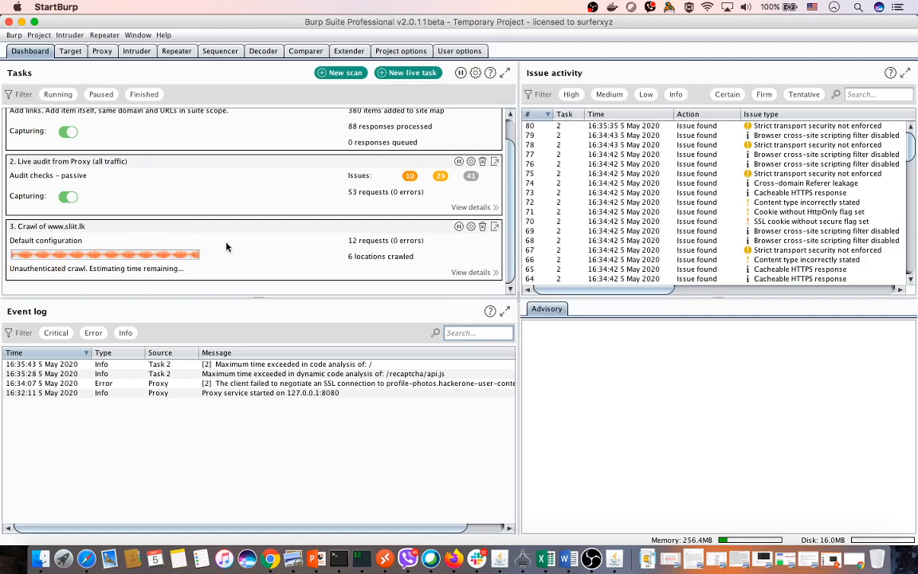
click(470, 227)
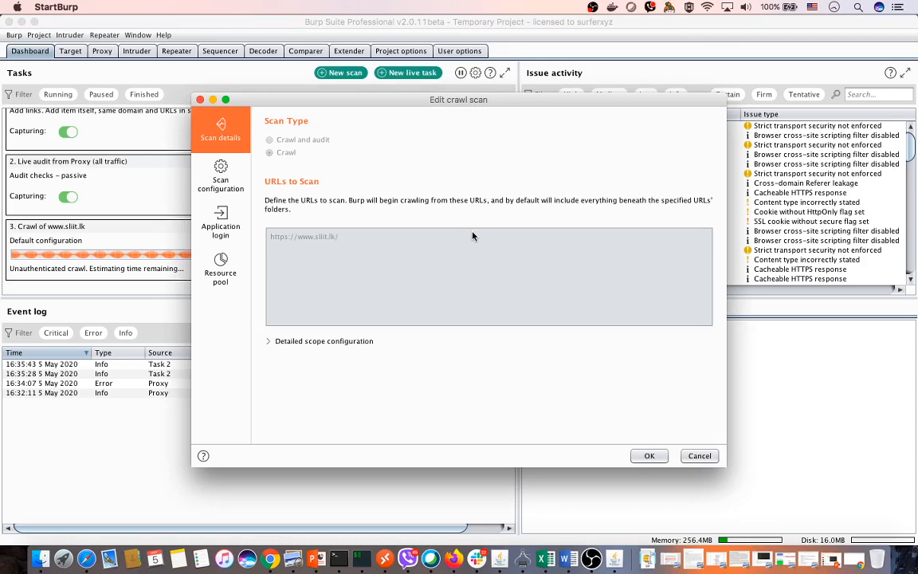
click(223, 180)
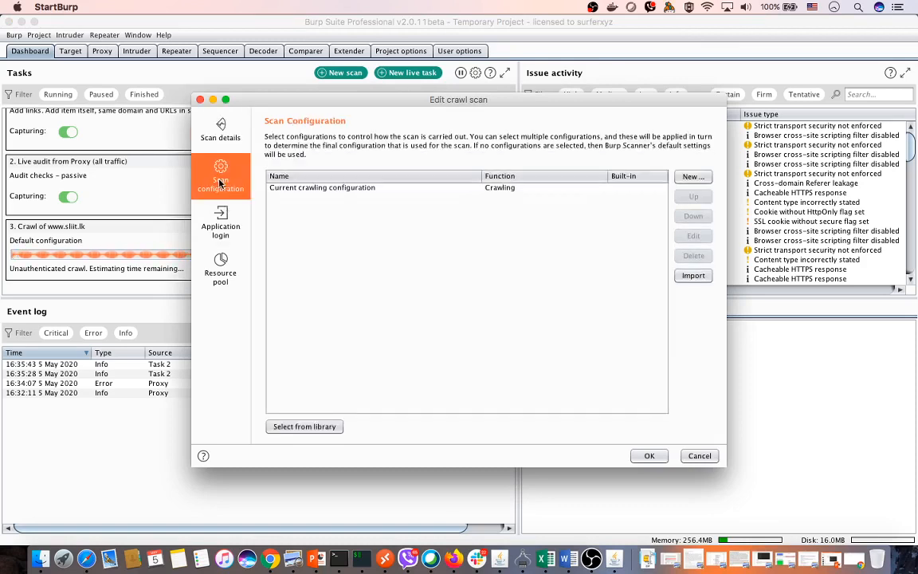
click(341, 188)
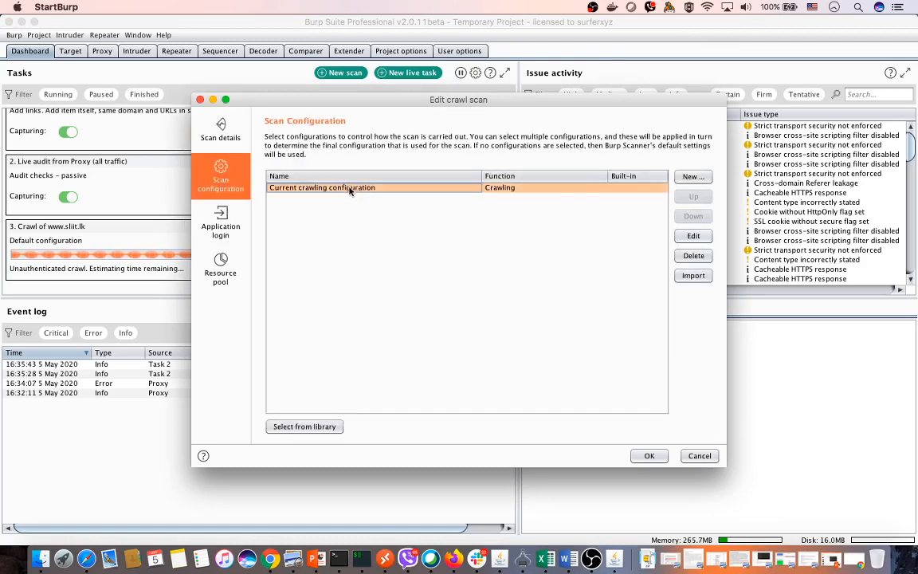
click(693, 236)
scroll(416, 288, down, 2)
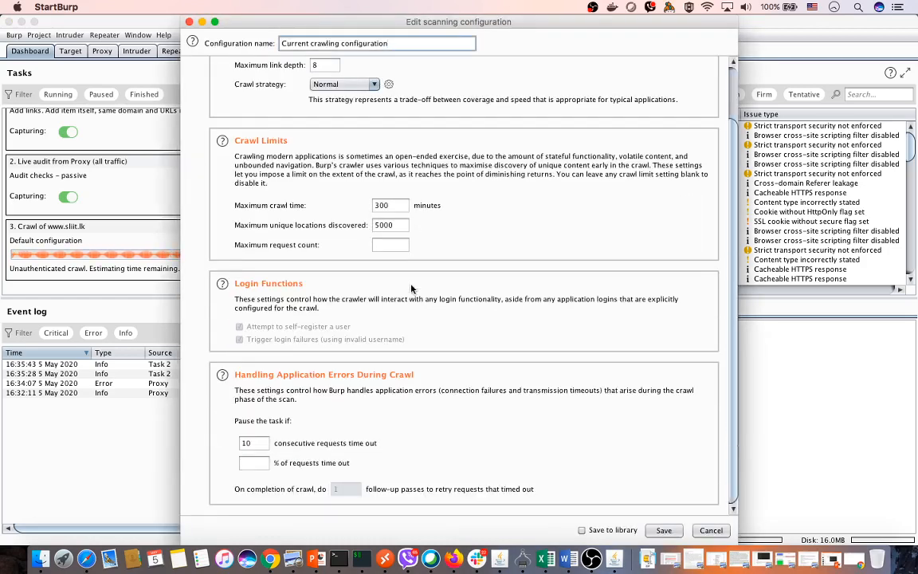
scroll(412, 286, up, 2)
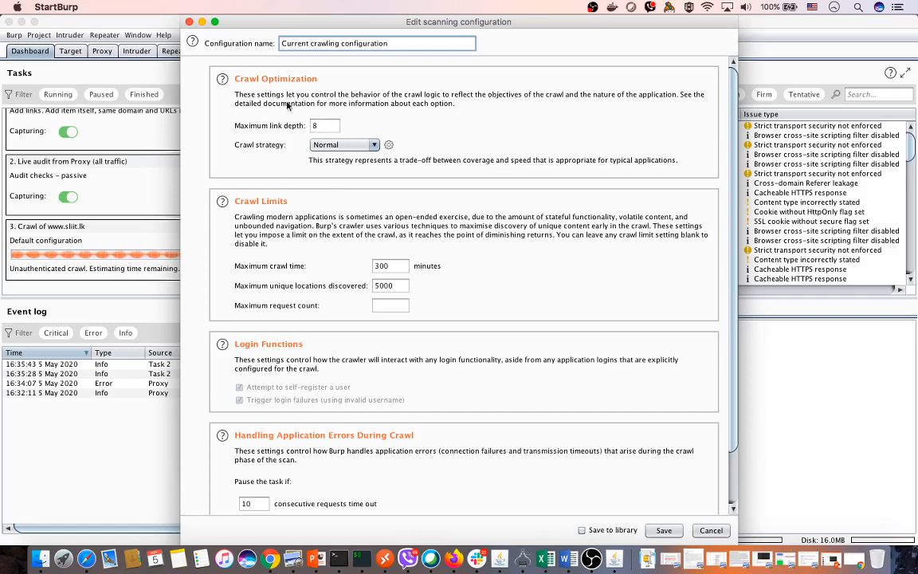
scroll(313, 187, down, 2)
click(189, 22)
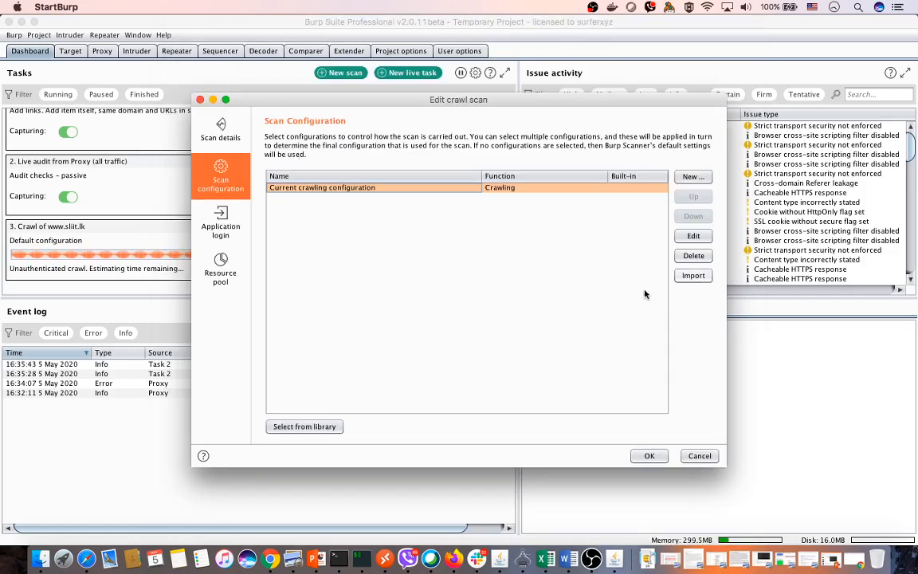
click(699, 456)
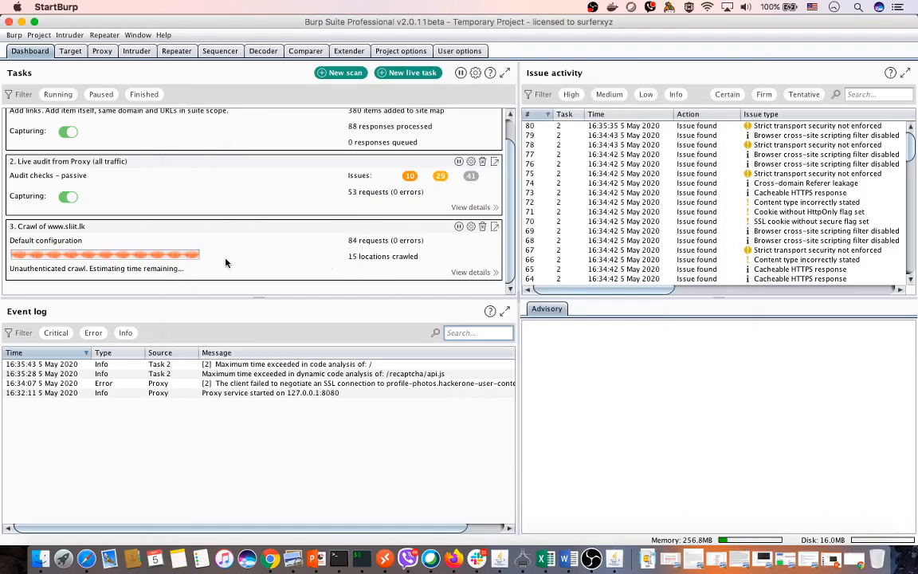
click(476, 273)
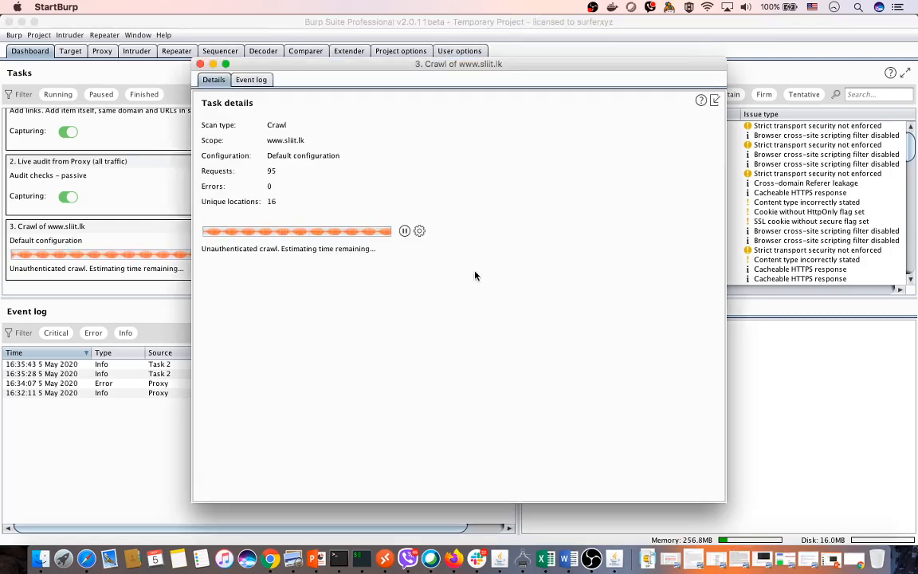
click(244, 79)
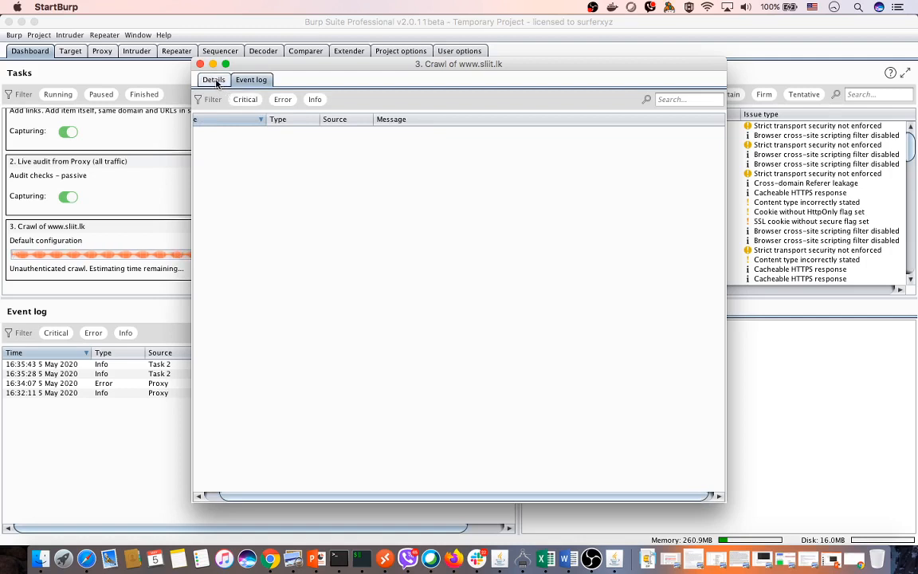
drag(292, 497, 274, 495)
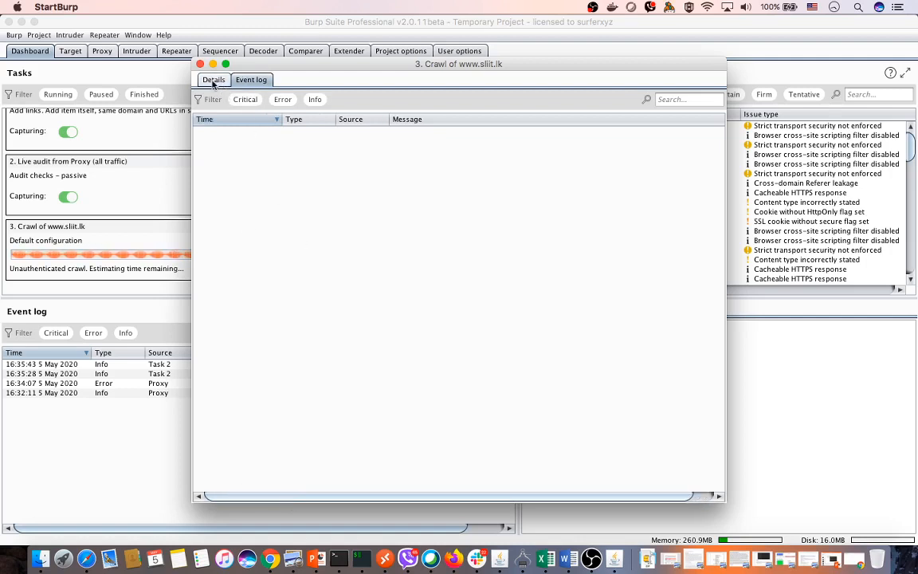
click(214, 79)
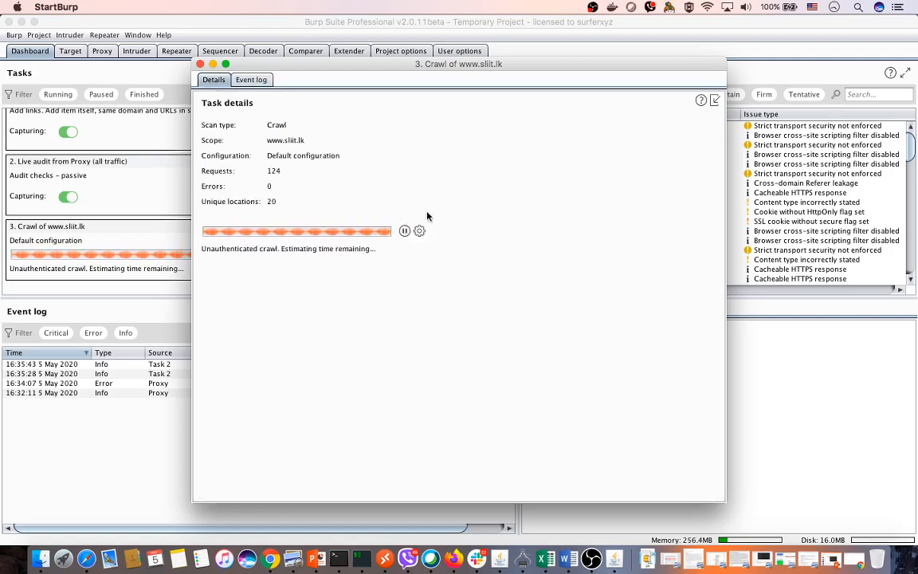
click(200, 64)
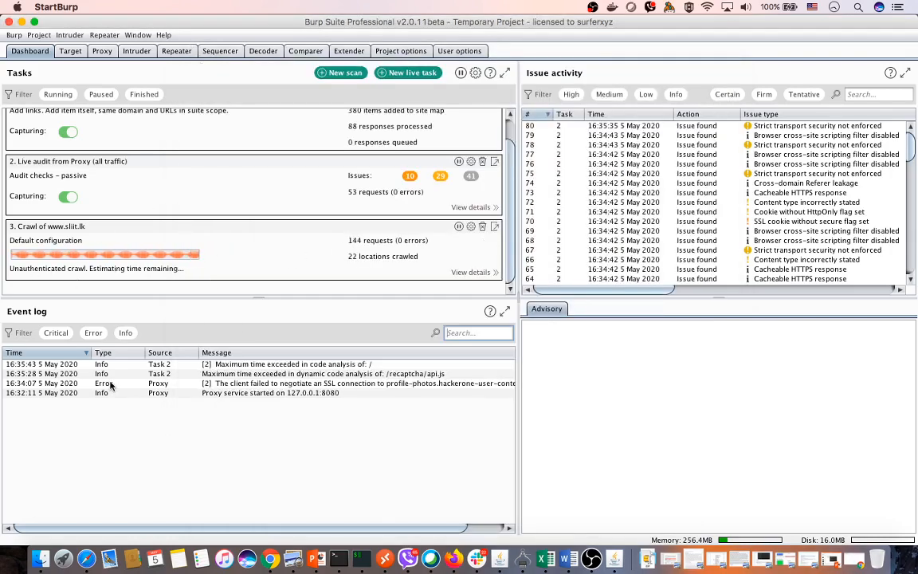
click(73, 54)
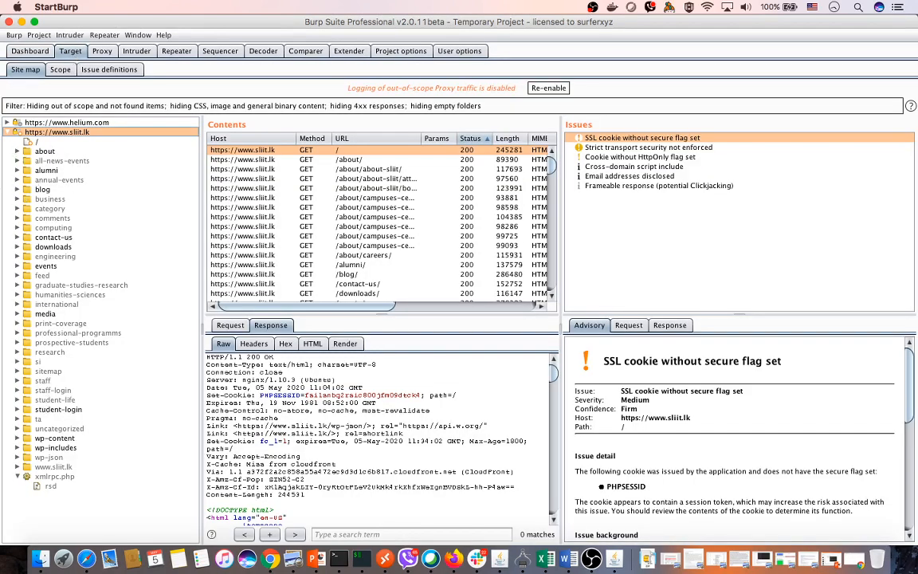
click(17, 314)
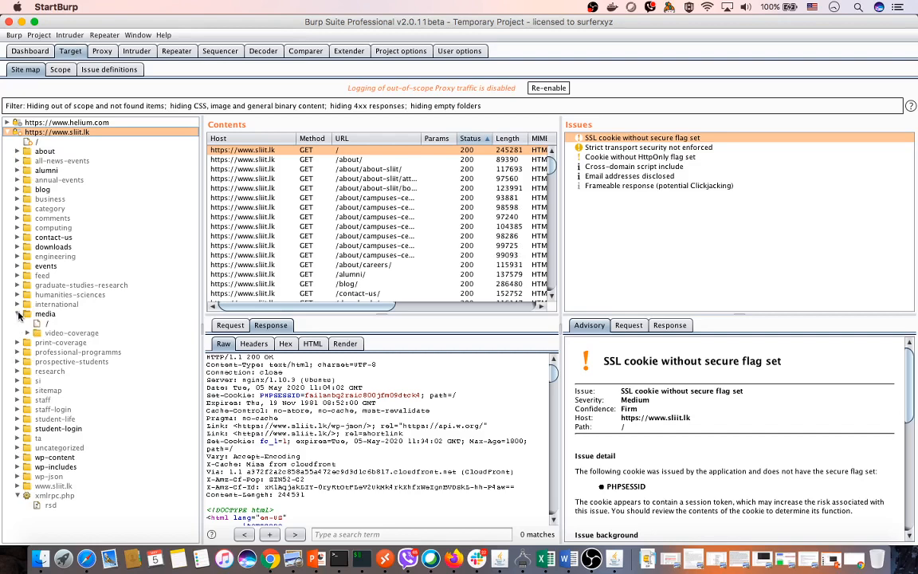
click(17, 314)
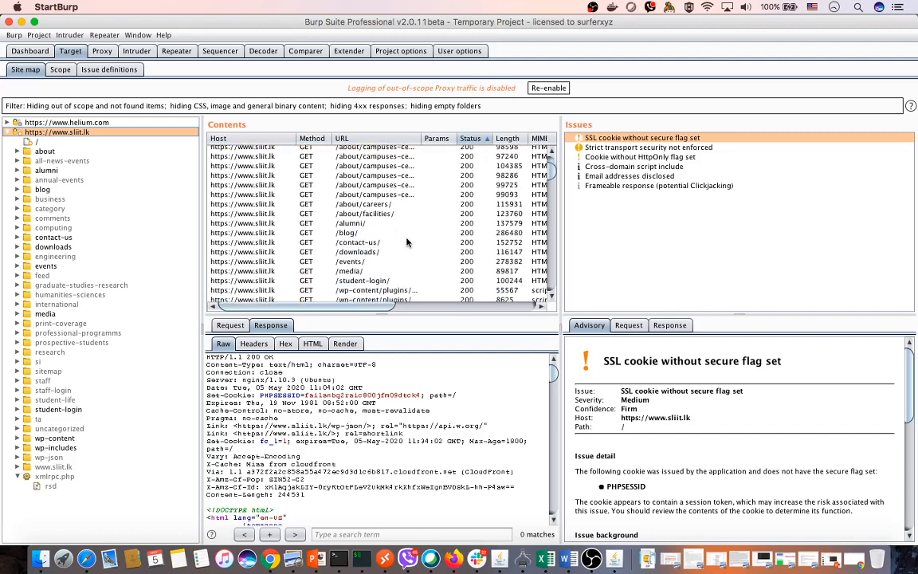
click(639, 156)
click(630, 175)
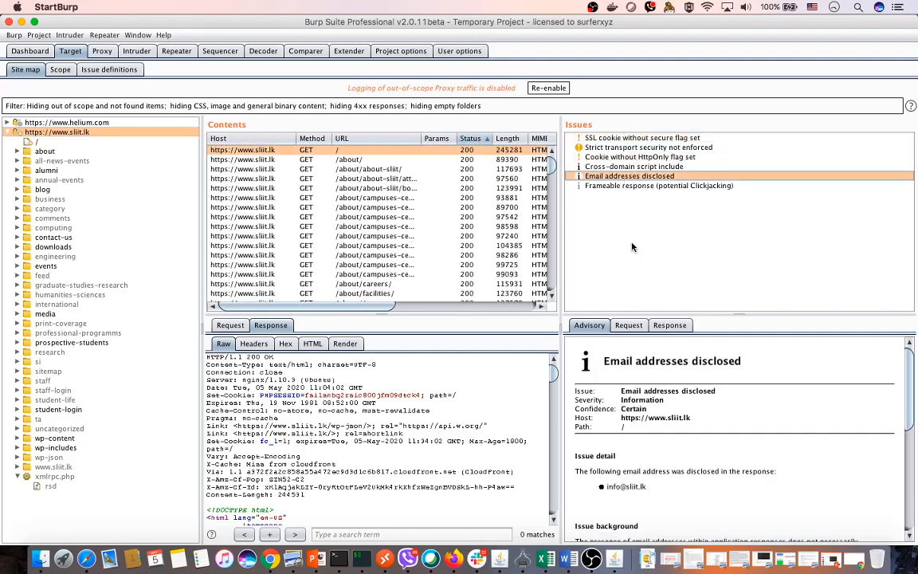
click(624, 156)
right_click(626, 157)
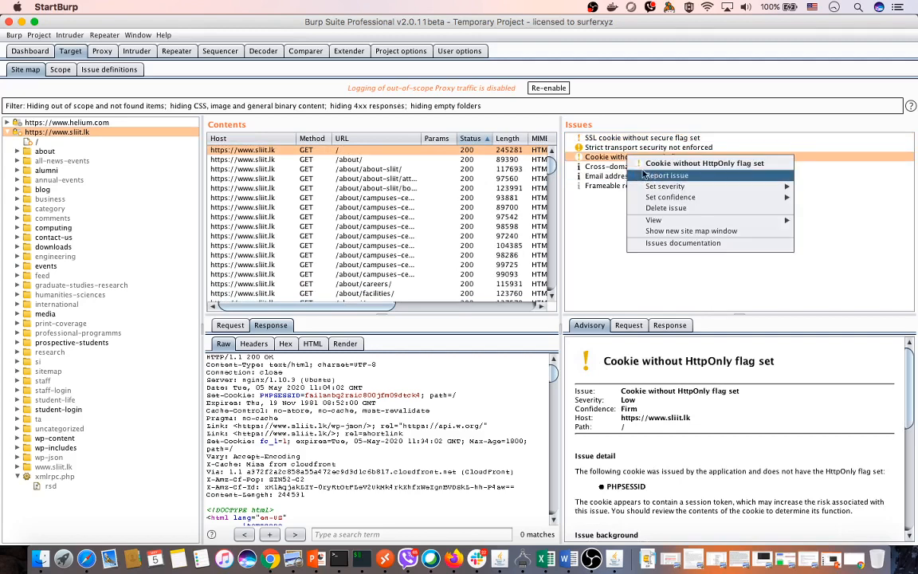
click(614, 149)
click(623, 139)
right_click(620, 139)
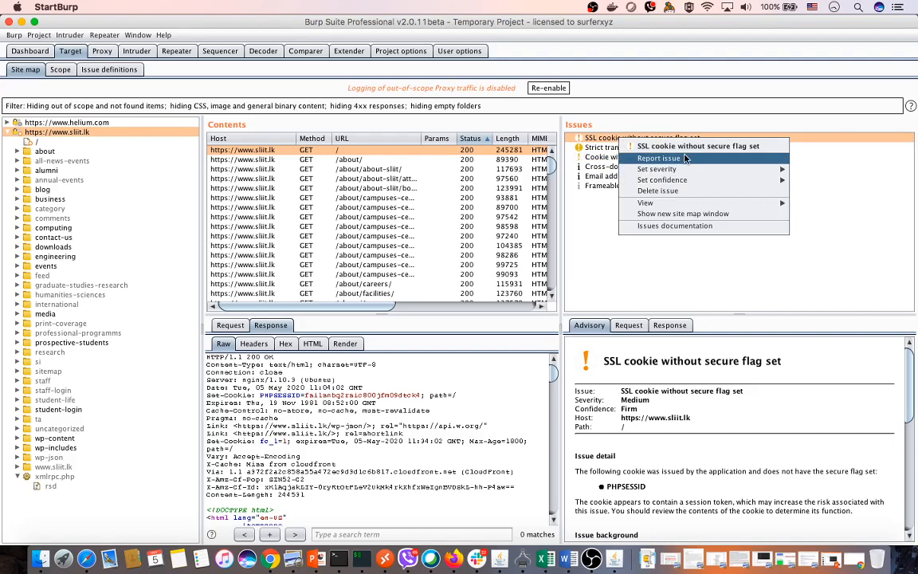
mouse_move(691, 172)
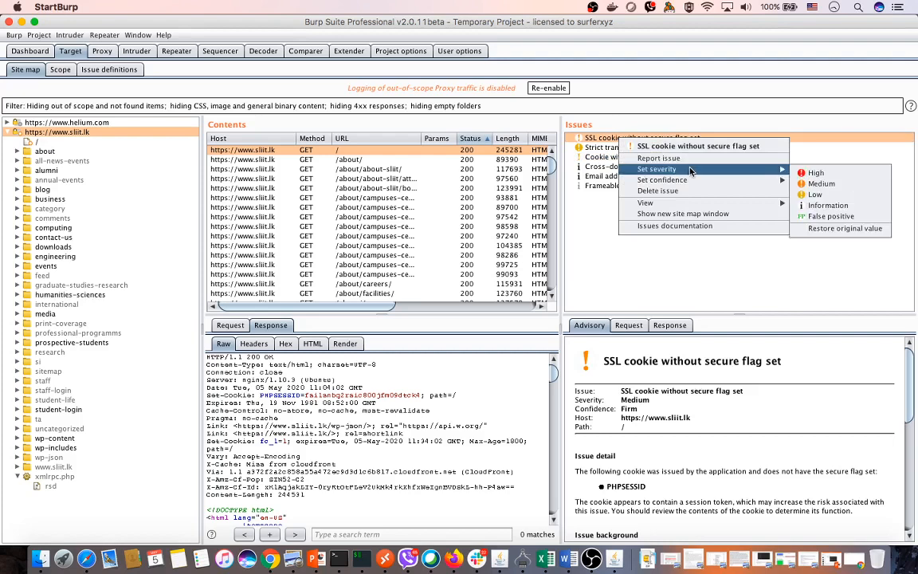
click(815, 172)
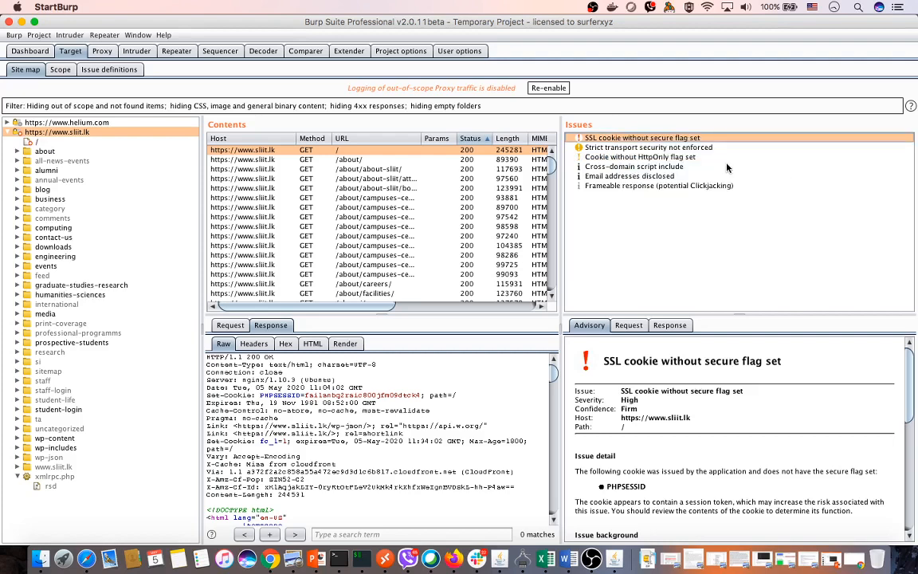
Step: Set up an HTML report for the "SSL cookie without secure flag set" issue with all detail types and relevant request and response extracts
right_click(629, 139)
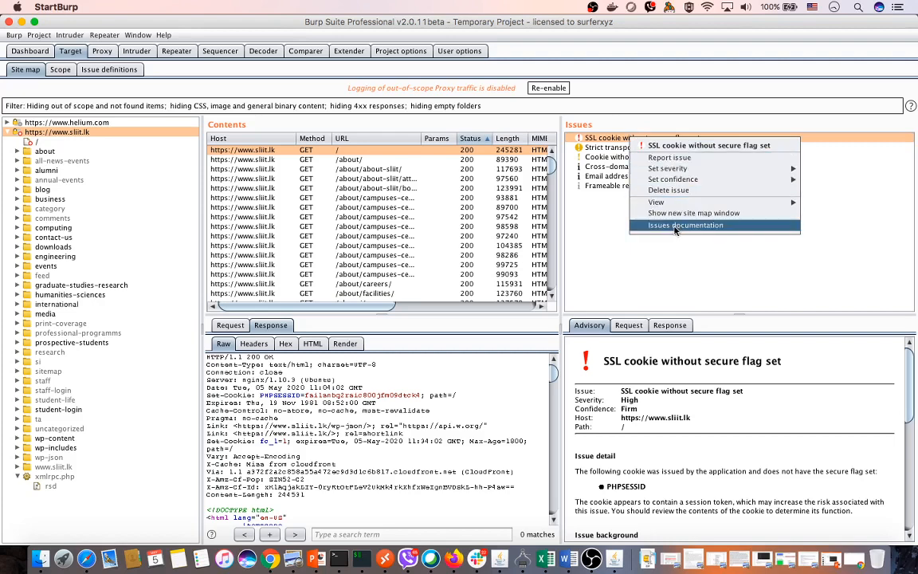
mouse_move(687, 181)
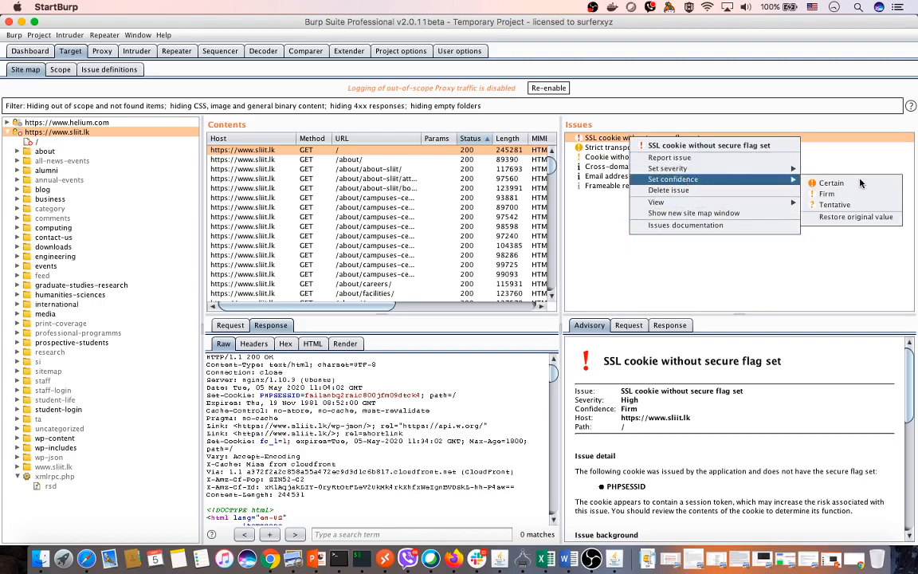
click(679, 162)
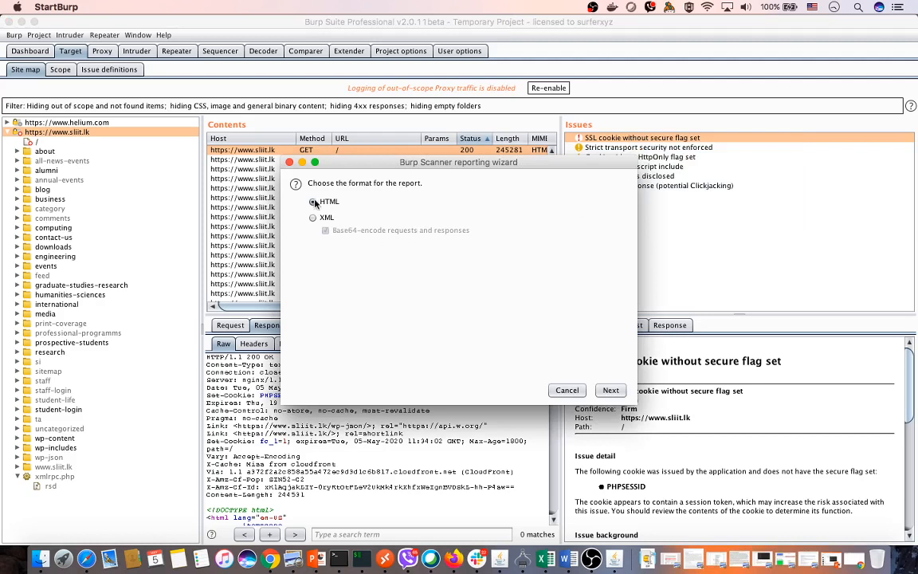
click(610, 390)
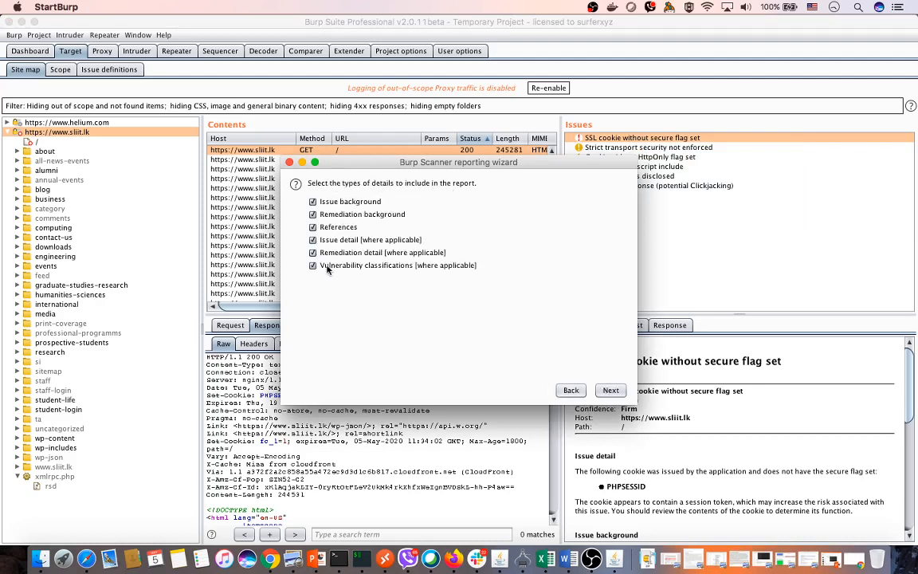
click(610, 389)
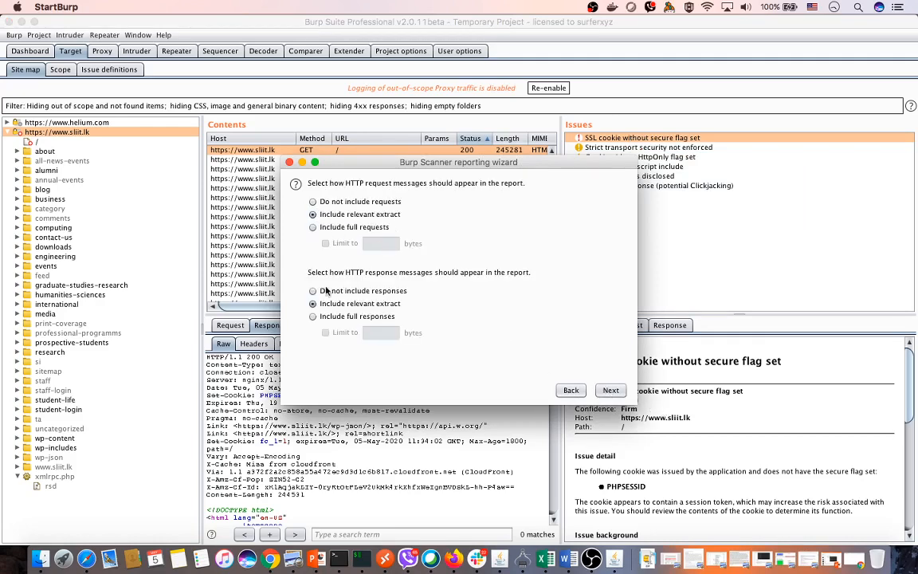
click(604, 391)
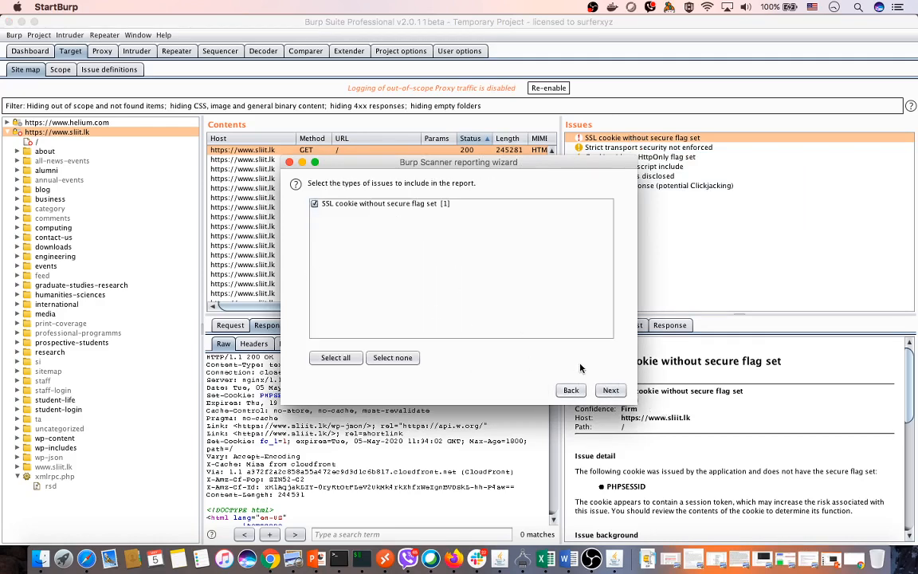
click(611, 390)
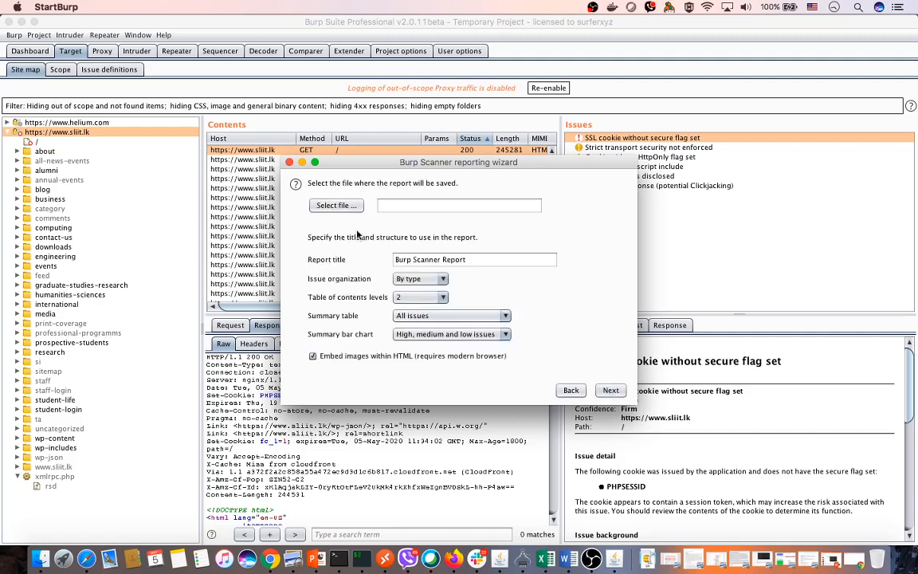
Step: Generate the report as Frist Report in the Session 1 folder, titled Burp Scanner Report, and close the reporting wizard
click(437, 209)
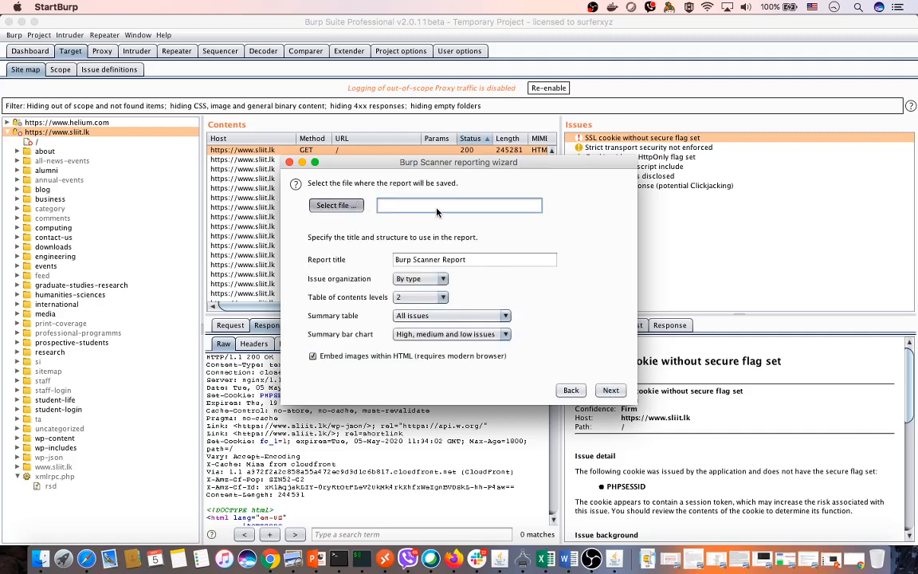
click(337, 205)
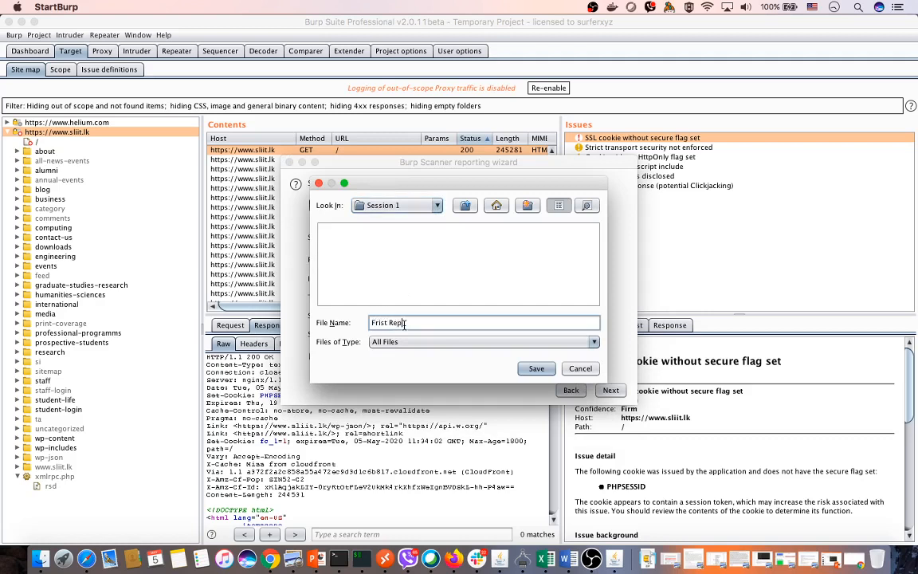
click(530, 369)
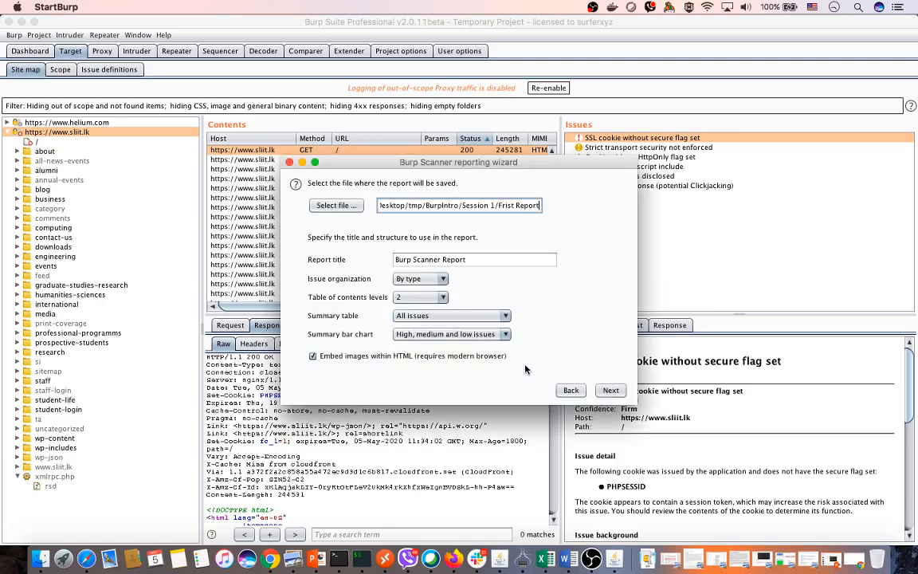
drag(489, 259, 377, 255)
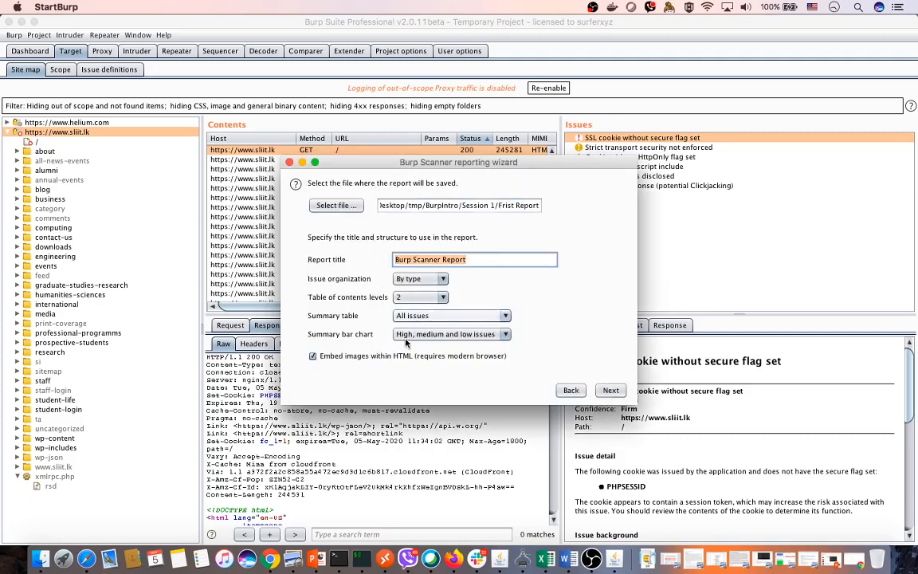
click(610, 391)
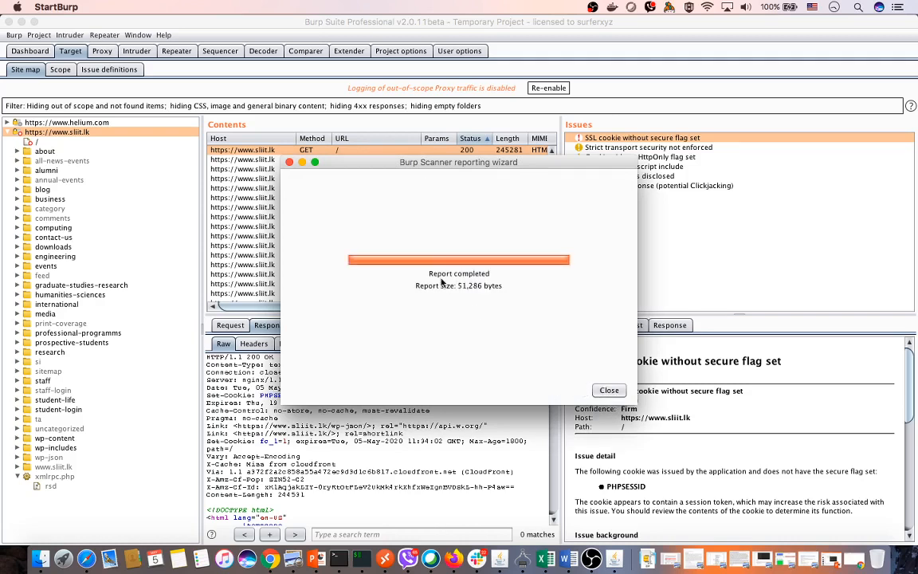
click(609, 390)
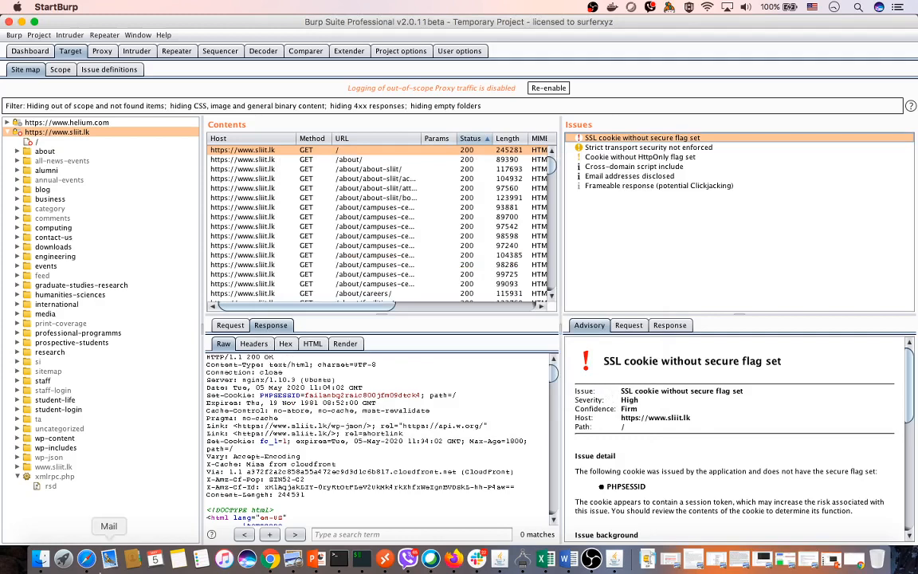
Step: Open the saved Frist Report in TextEdit and in Epic Privacy Browser, and look through its HTML source before closing the browser
click(40, 558)
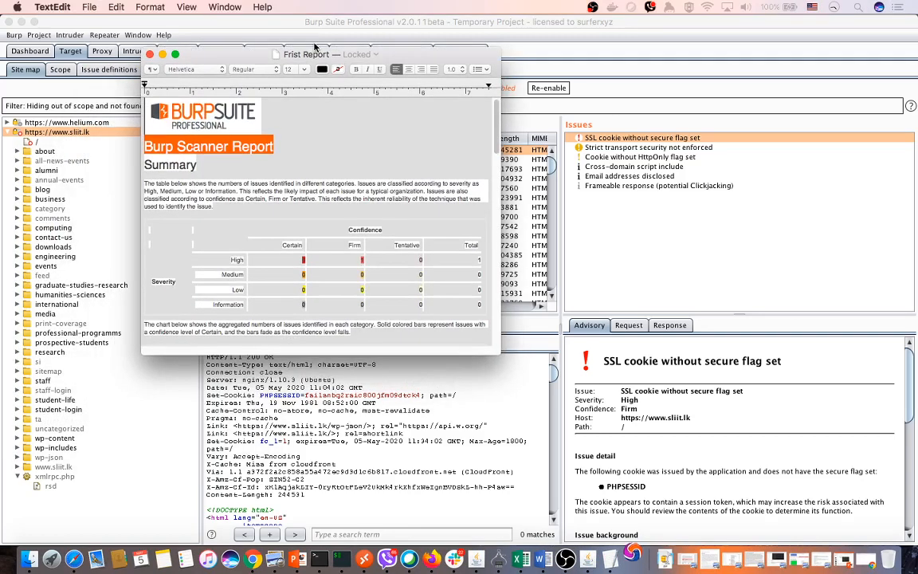
drag(315, 48, 295, 46)
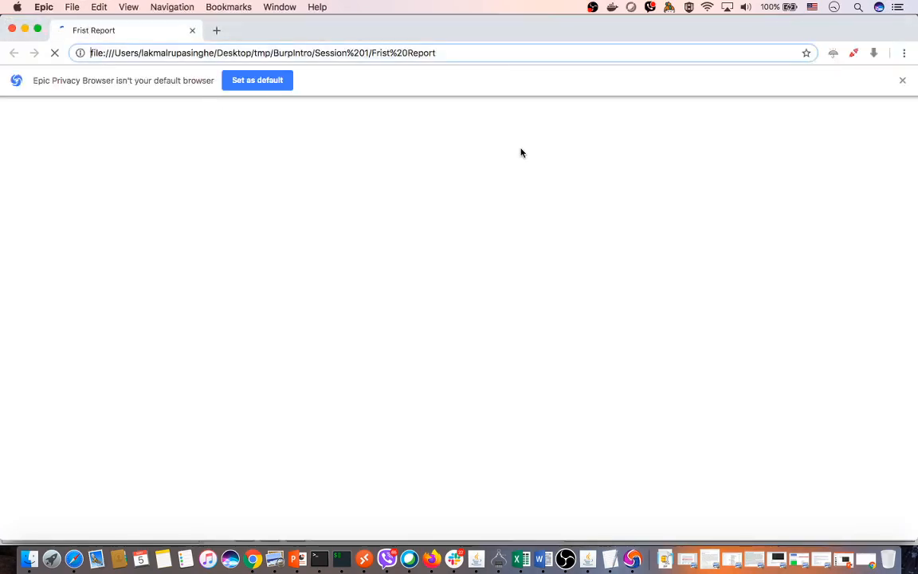
click(903, 82)
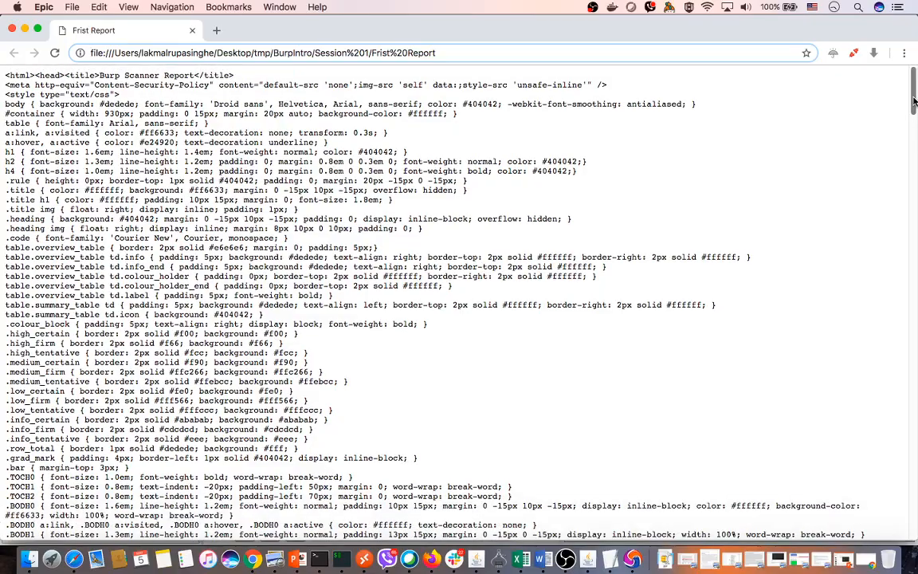
scroll(460, 287, down, 15)
scroll(460, 287, down, 10)
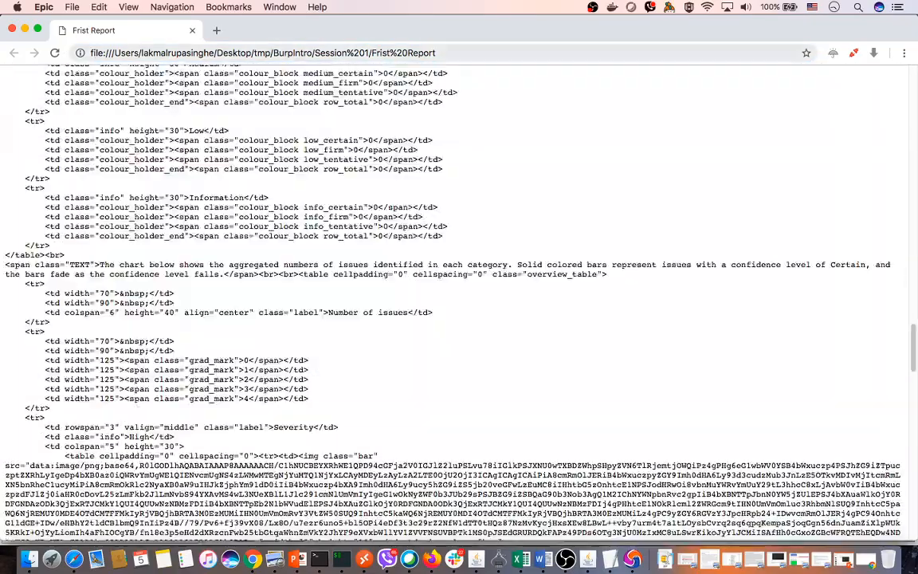
double_click(243, 31)
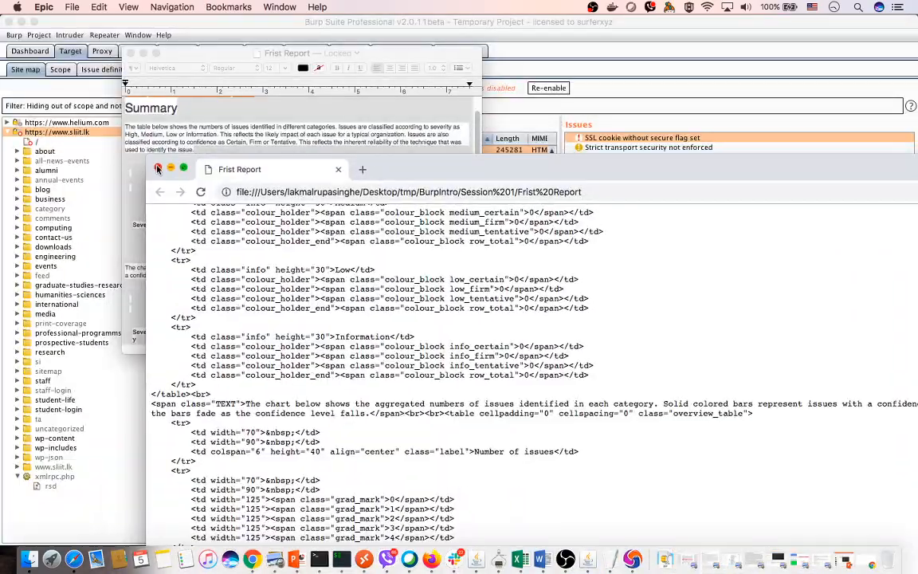
key(super+w)
Step: Read Frist Report in the enlarged TextEdit window, from the severity summary to the request and response, and close it
click(199, 55)
double_click(182, 52)
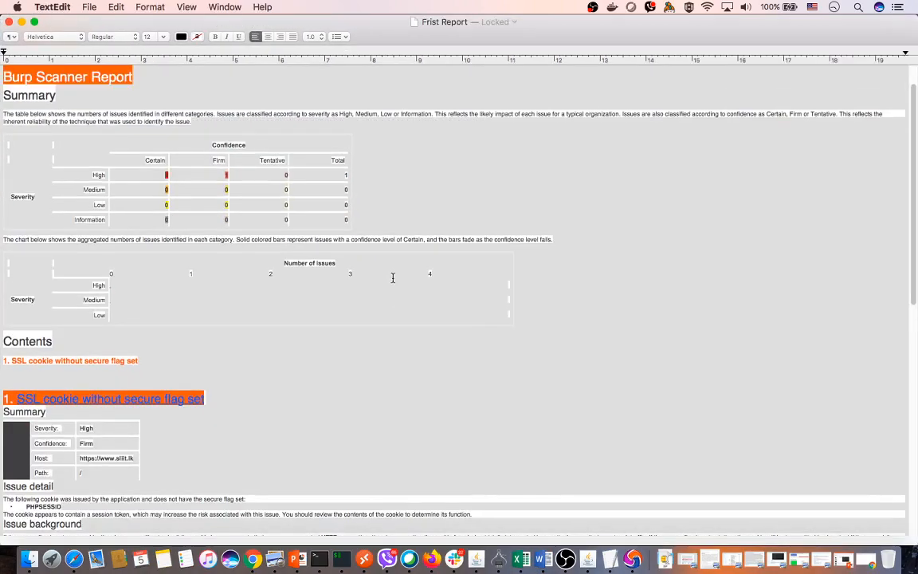
scroll(392, 278, down, 4)
scroll(392, 277, down, 3)
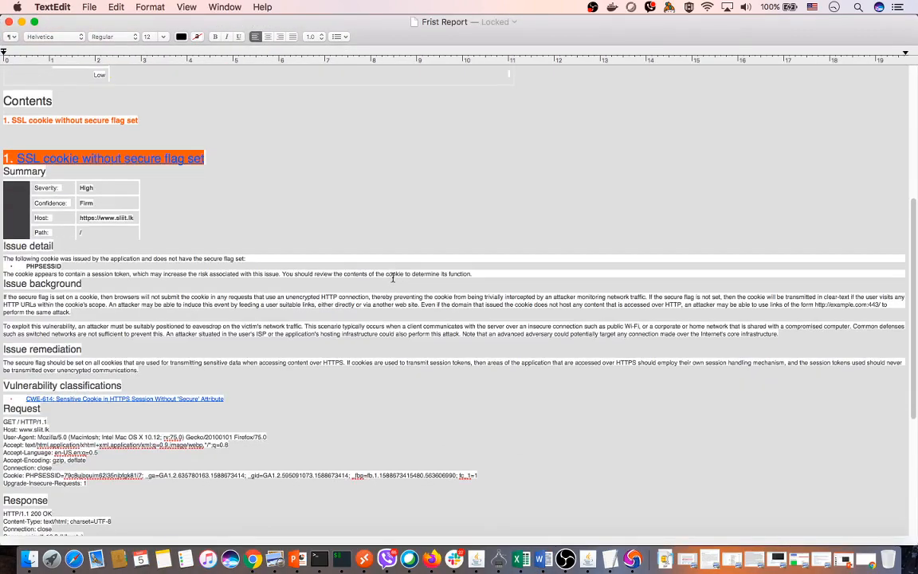
triple_click(46, 117)
scroll(136, 177, down, 7)
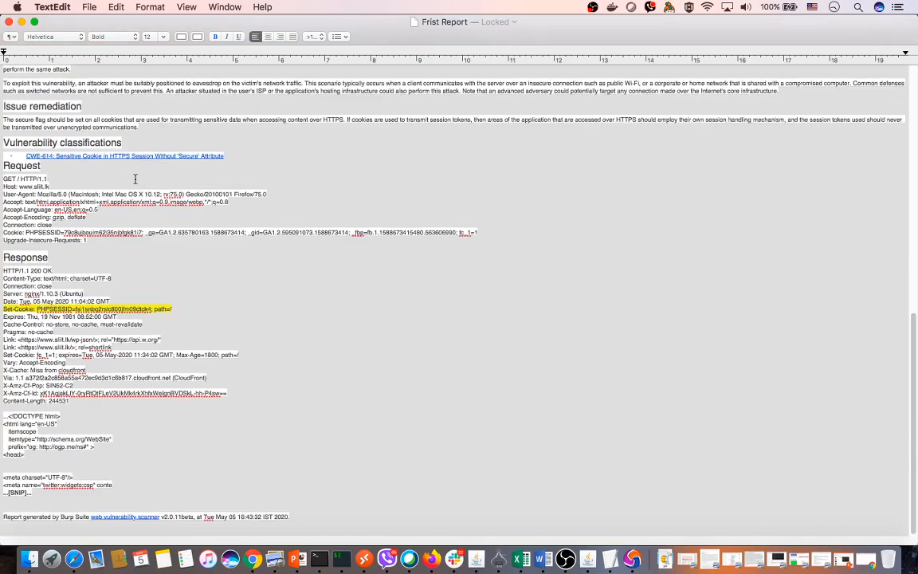
scroll(136, 178, up, 15)
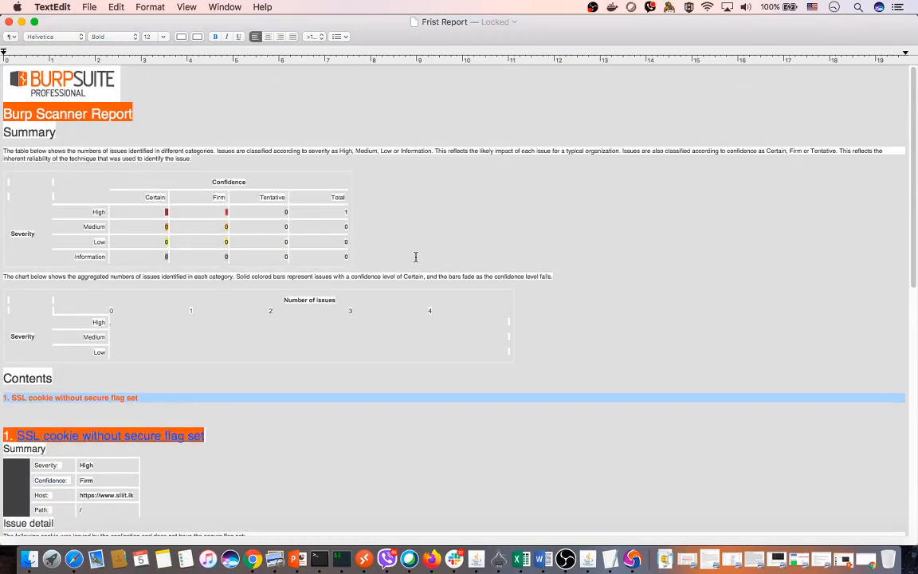
click(10, 22)
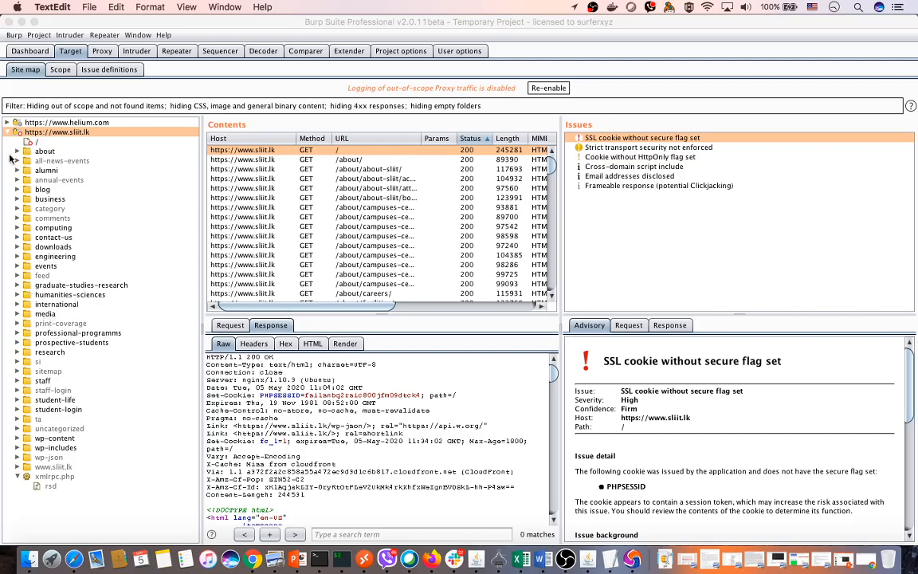
click(7, 122)
click(38, 123)
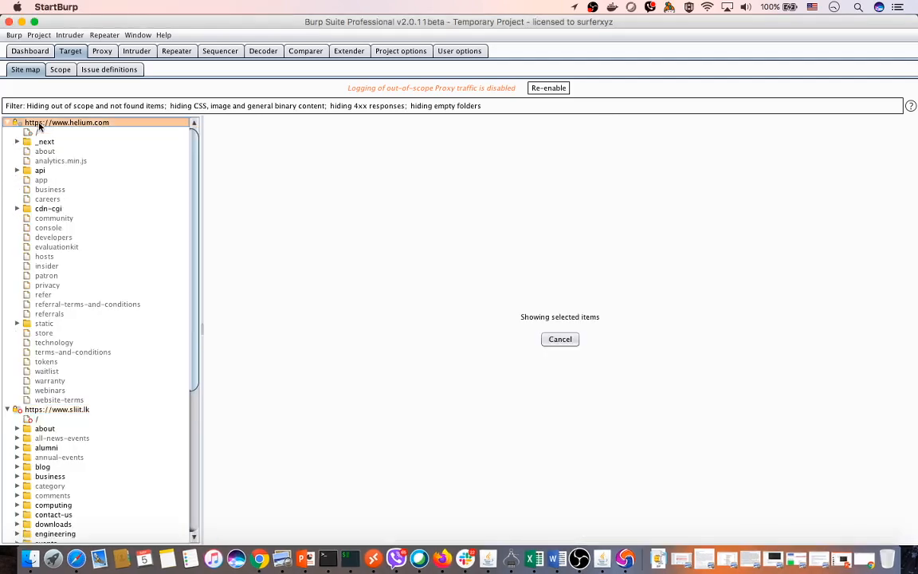
right_click(38, 125)
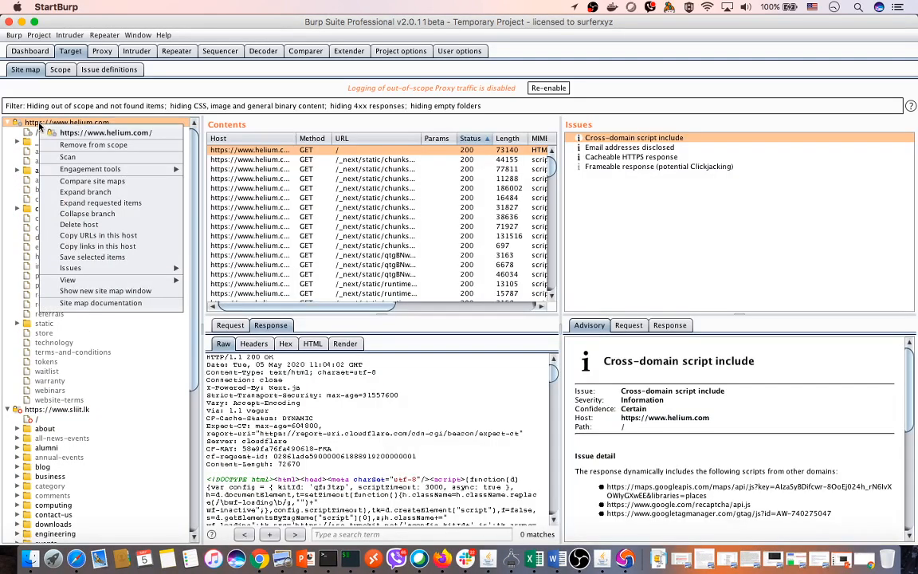
mouse_move(133, 171)
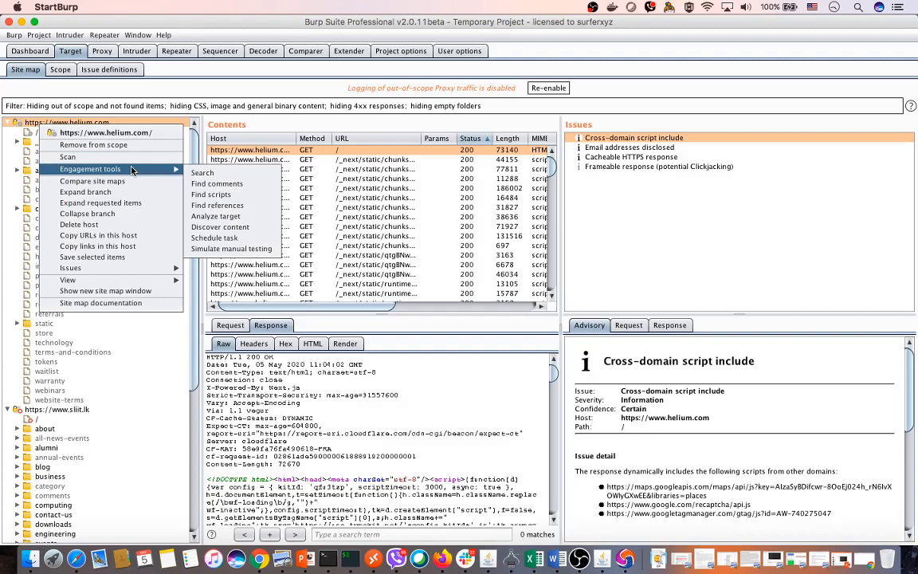
click(124, 156)
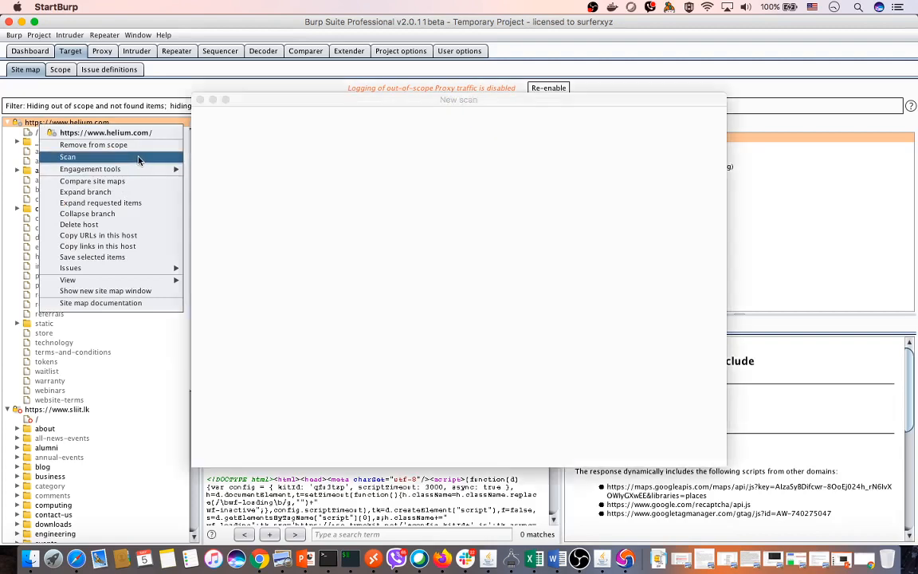
click(269, 165)
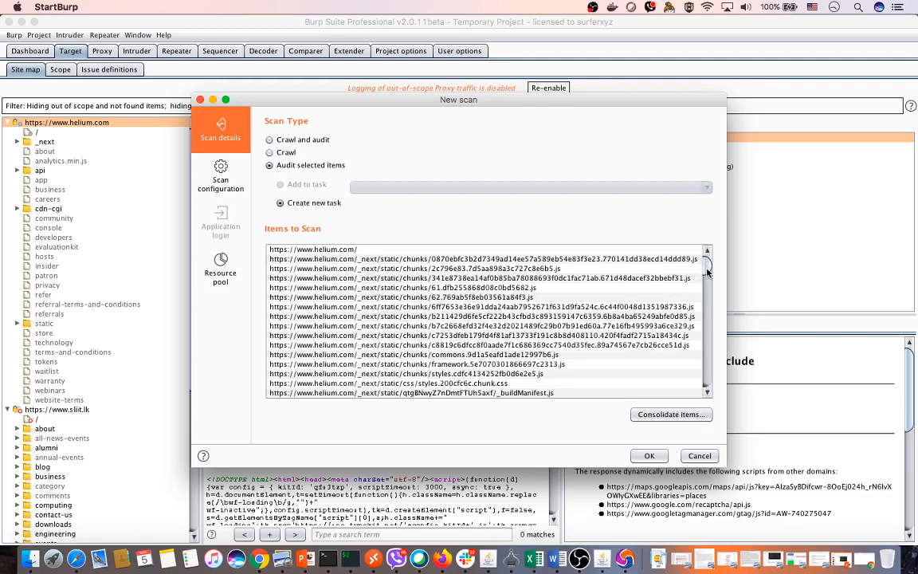
drag(706, 271, 706, 360)
click(420, 304)
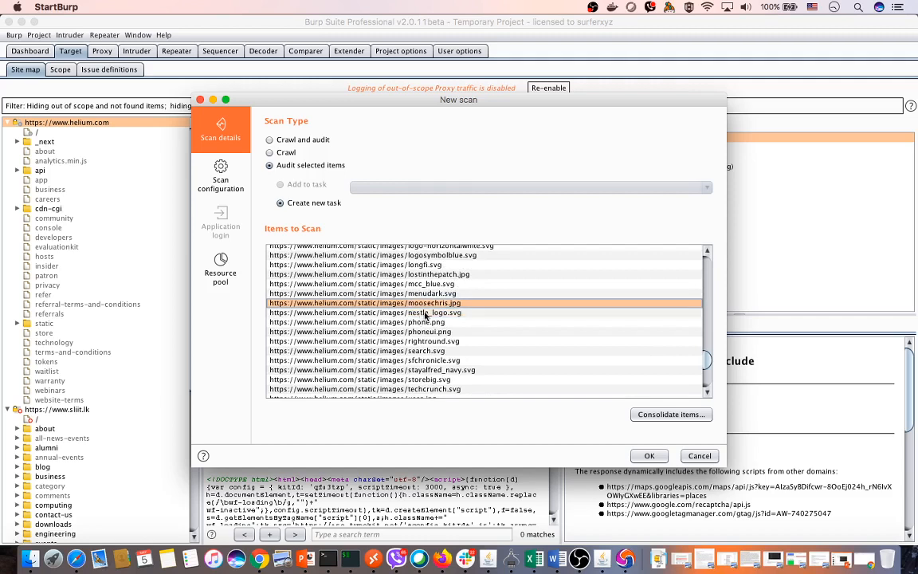
scroll(435, 310, down, 6)
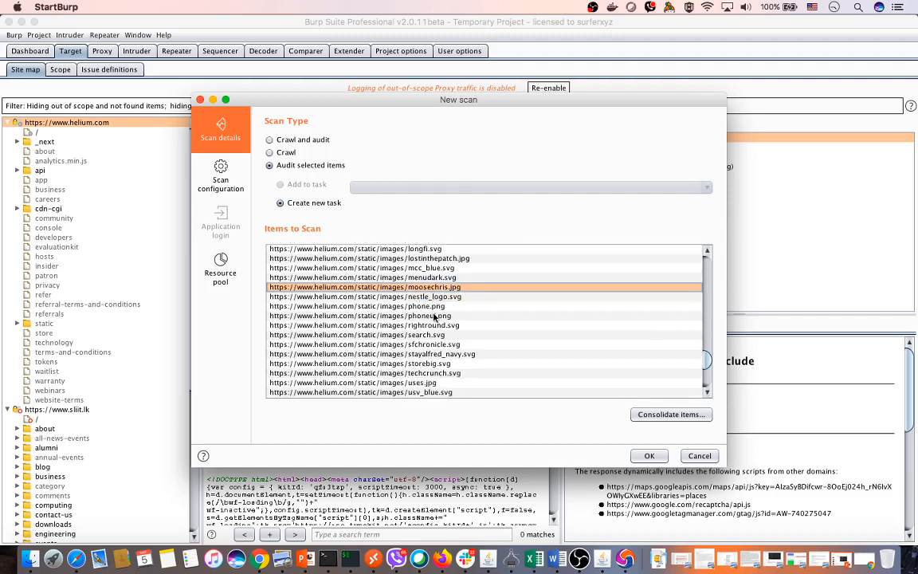
scroll(522, 336, up, 10)
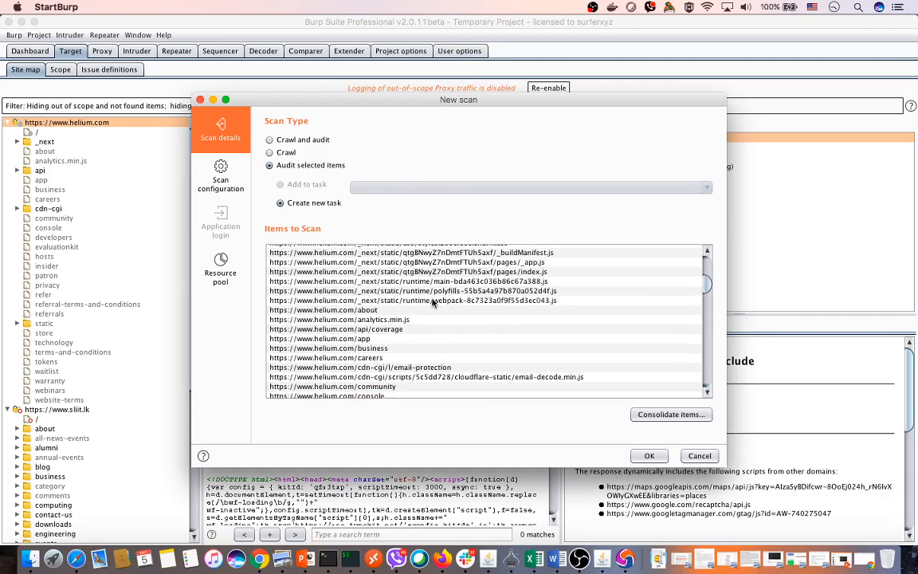
click(671, 413)
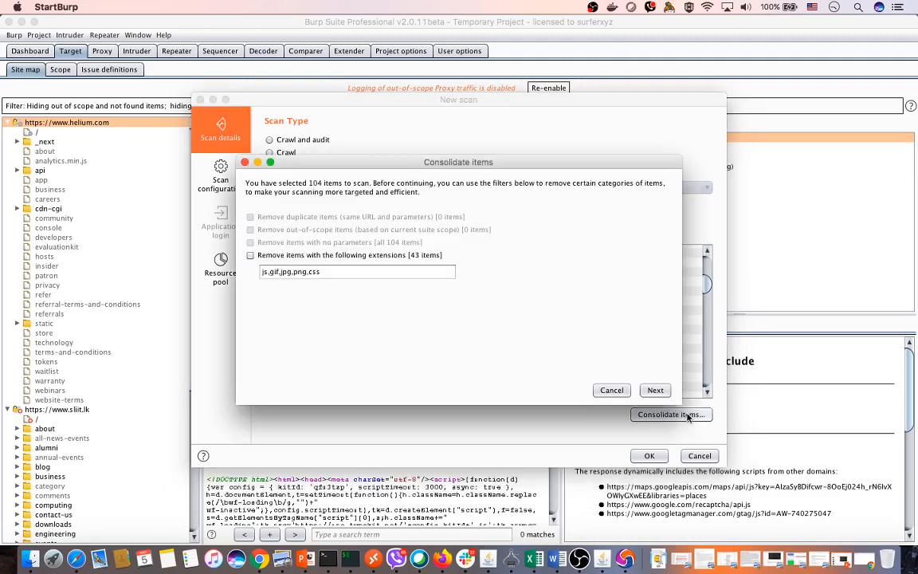
click(250, 256)
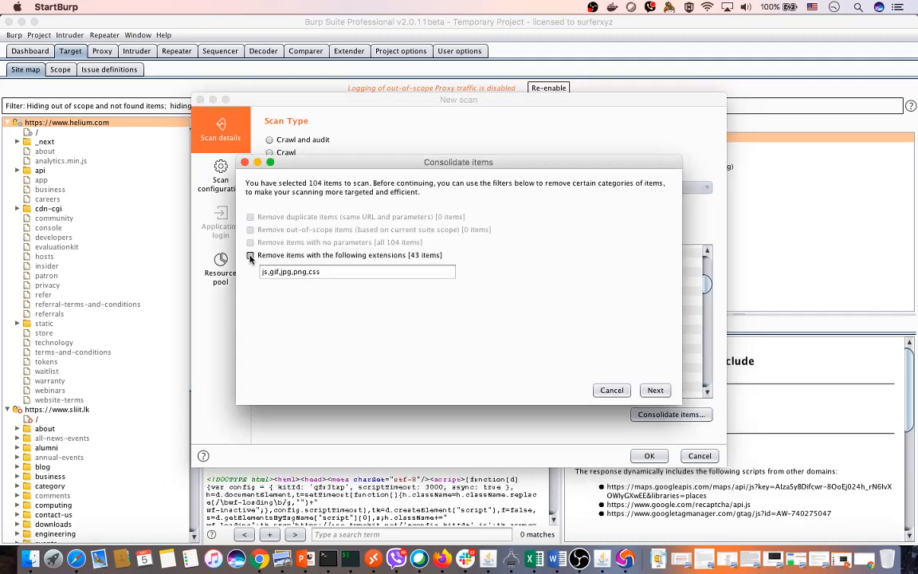
click(652, 391)
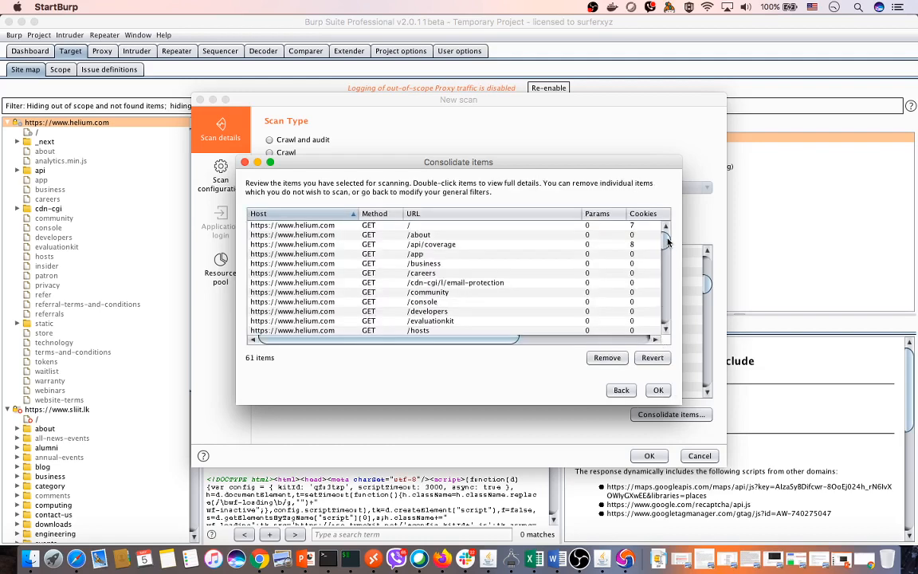
scroll(668, 242, down, 5)
click(659, 390)
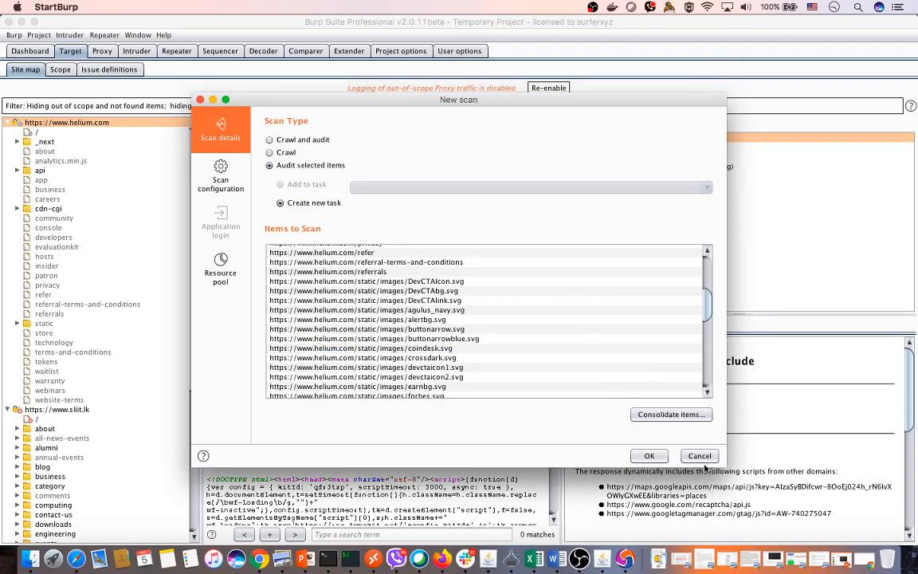
click(648, 455)
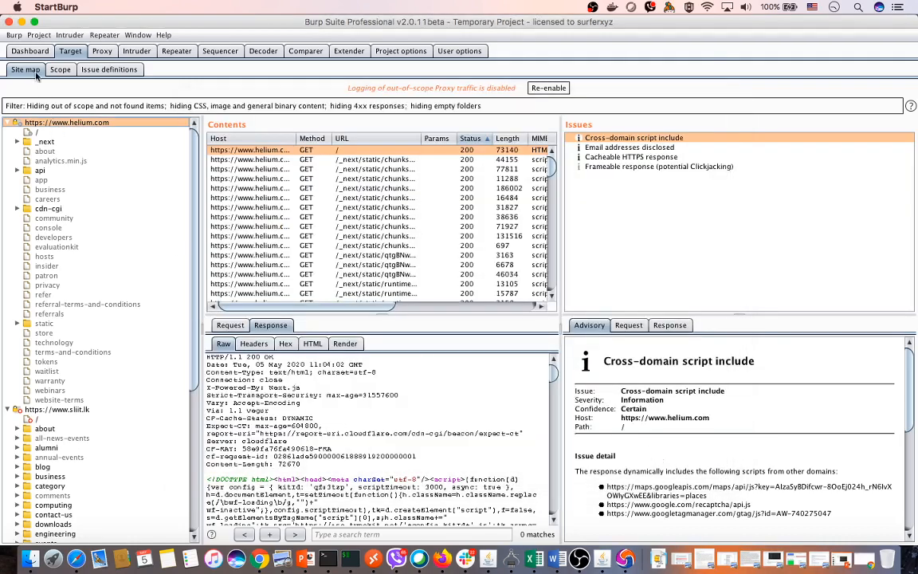
click(30, 50)
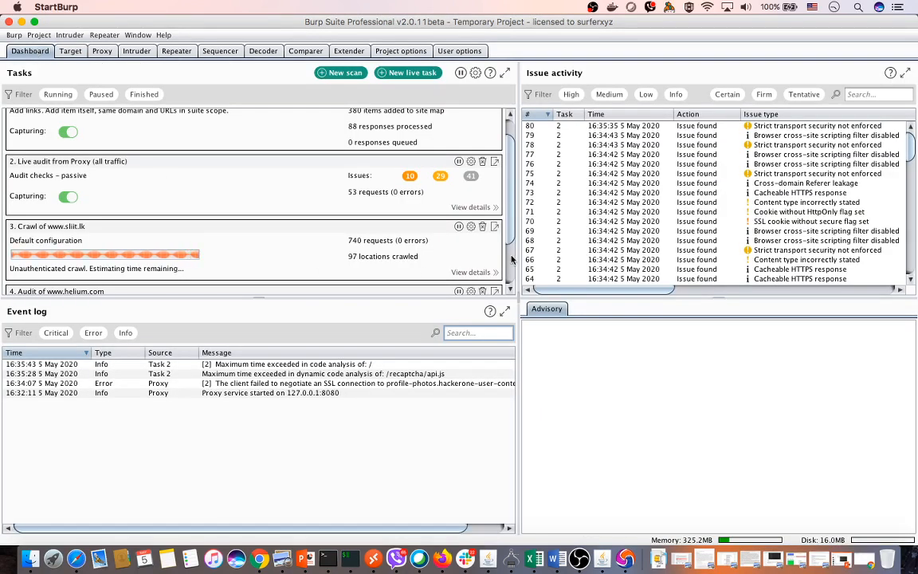
scroll(511, 263, down, 4)
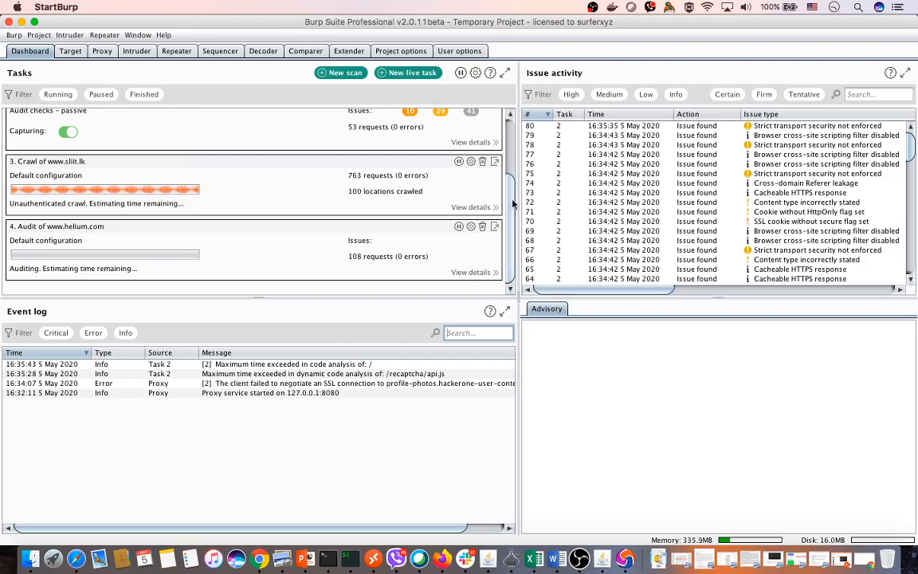
scroll(514, 204, up, 5)
scroll(514, 205, down, 5)
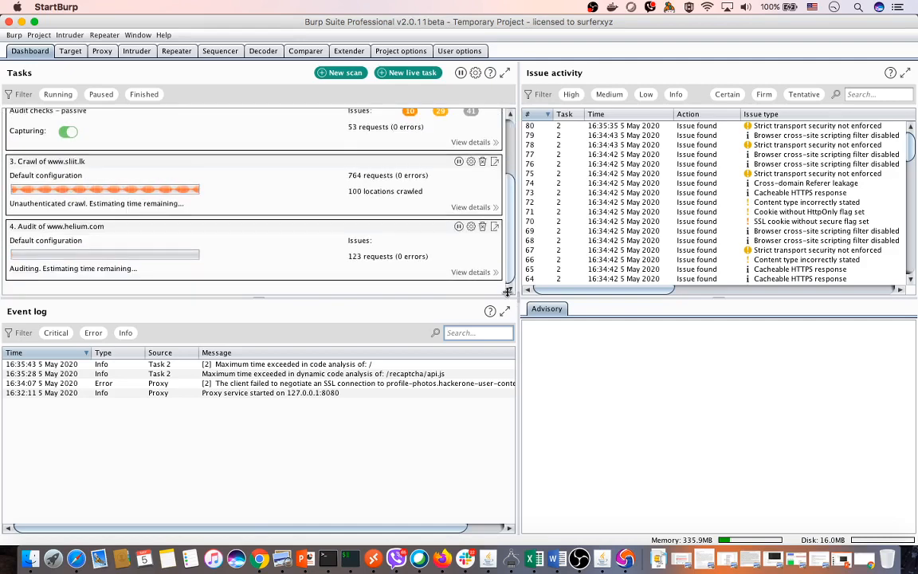
click(70, 50)
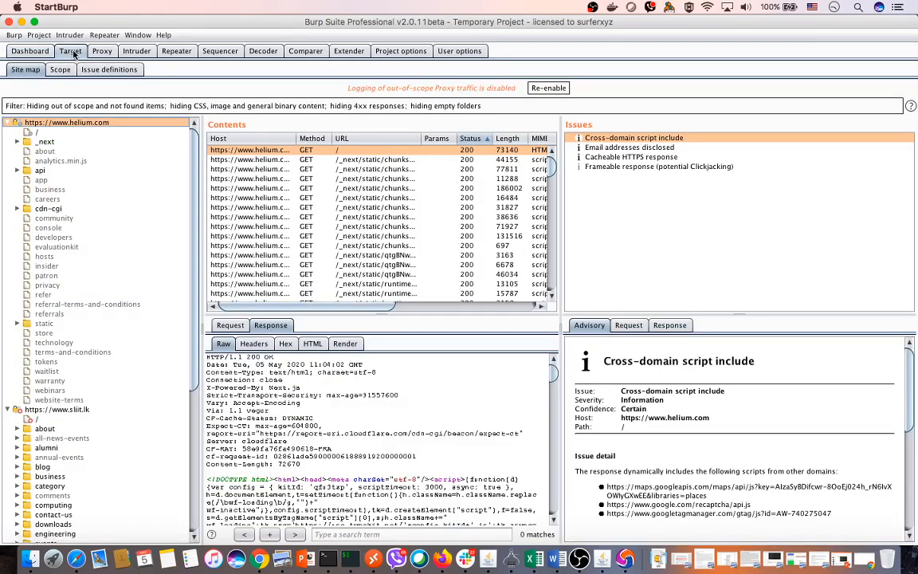
click(8, 123)
click(8, 132)
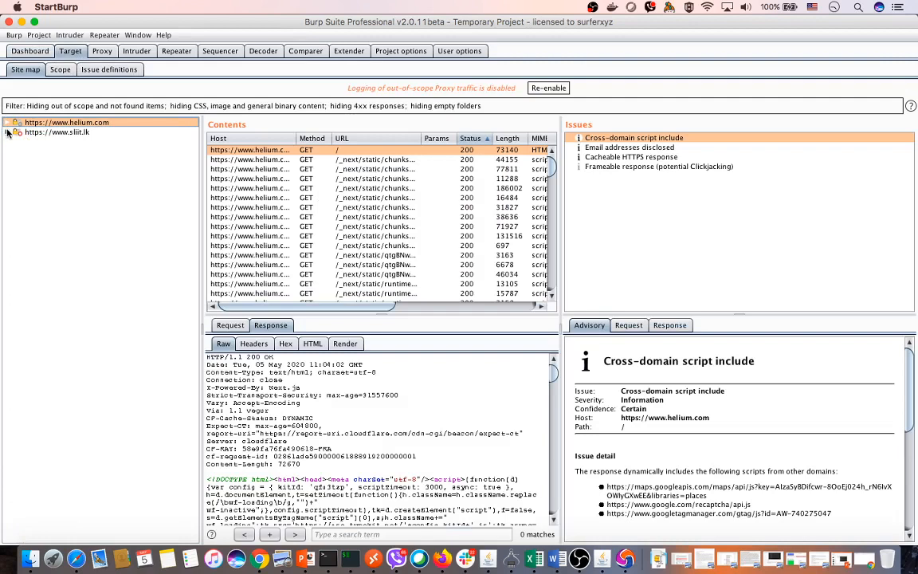
click(7, 123)
right_click(31, 117)
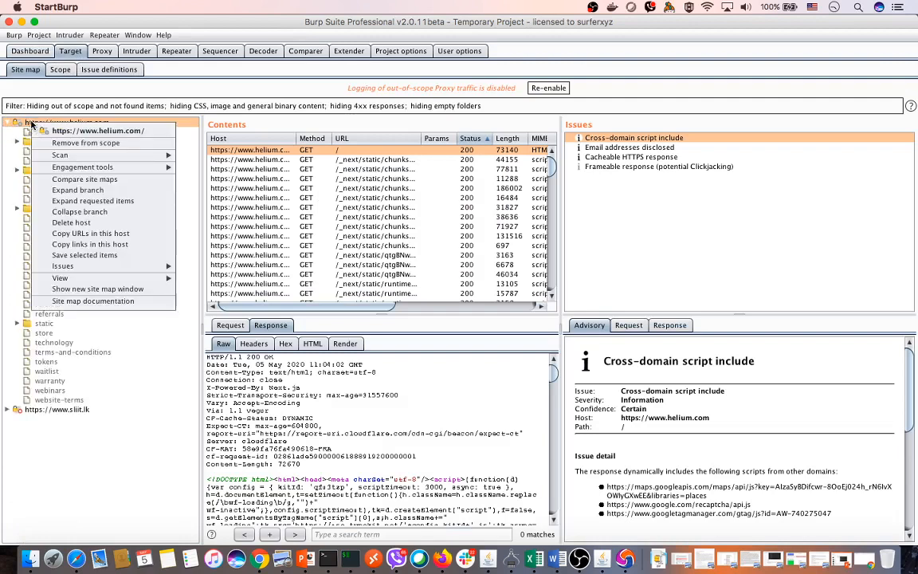
mouse_move(159, 277)
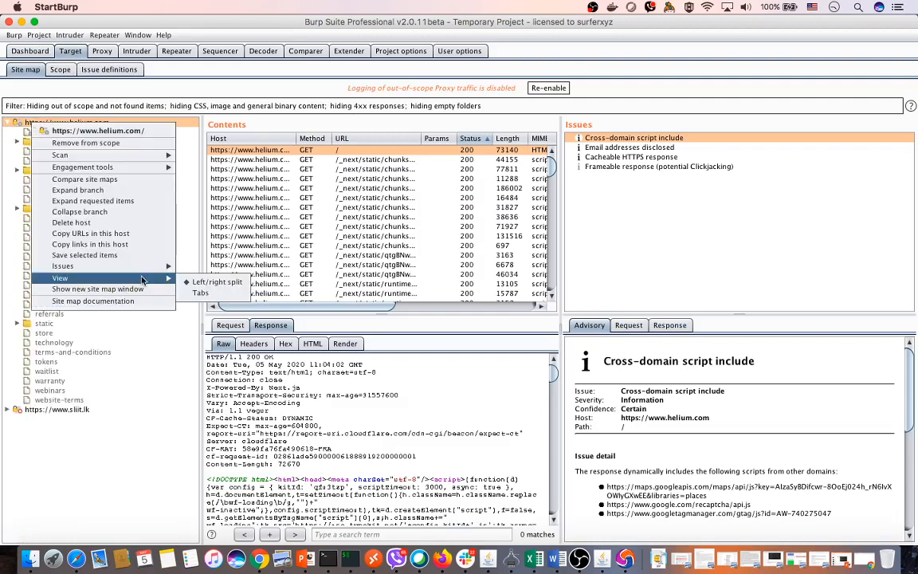
mouse_move(80, 265)
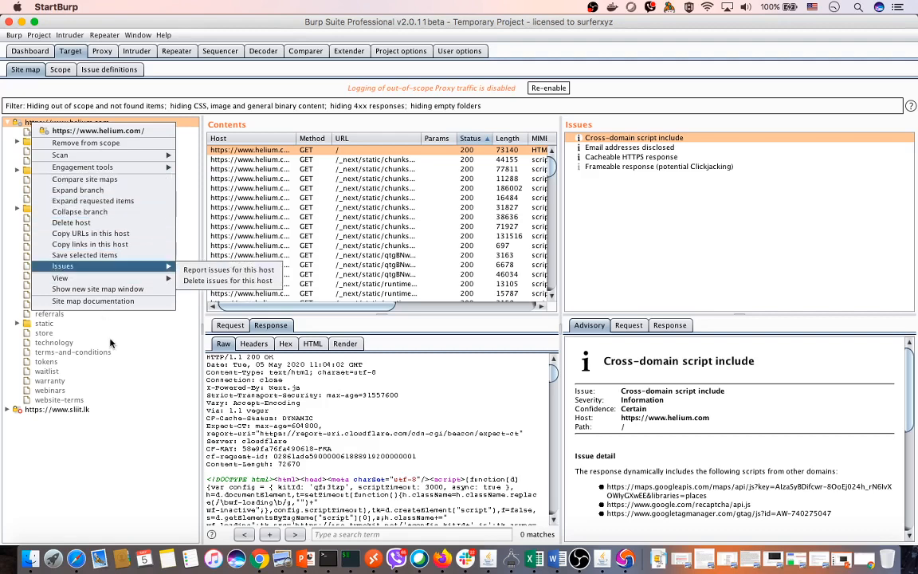
click(90, 489)
click(261, 228)
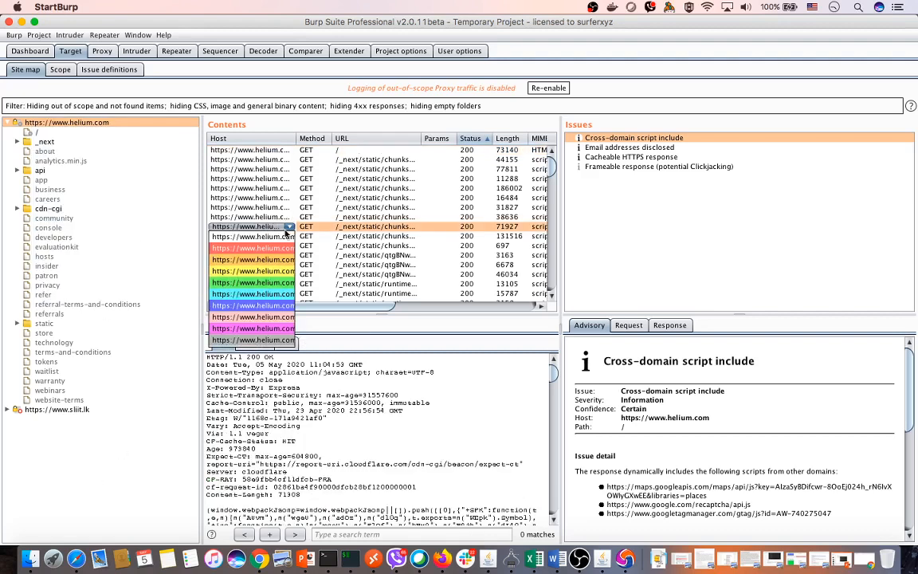
click(257, 249)
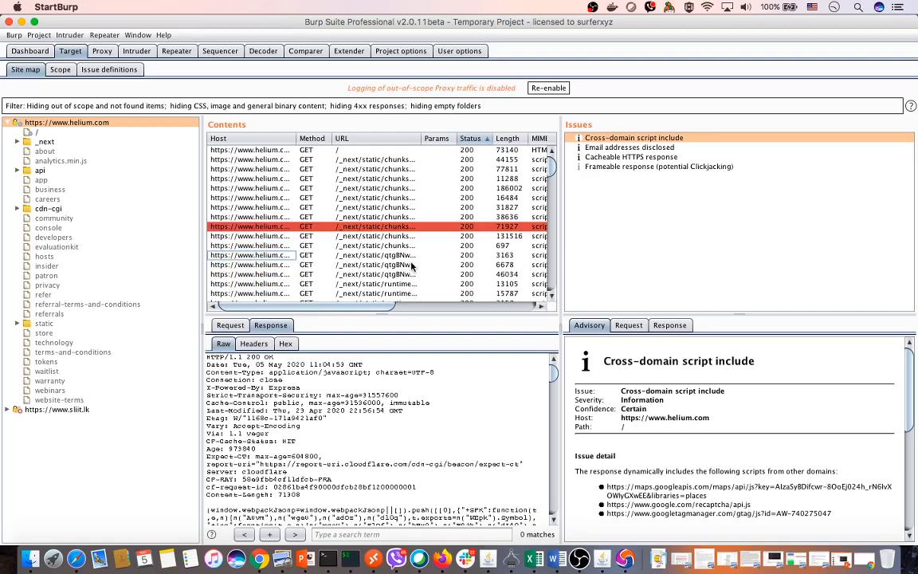
click(301, 178)
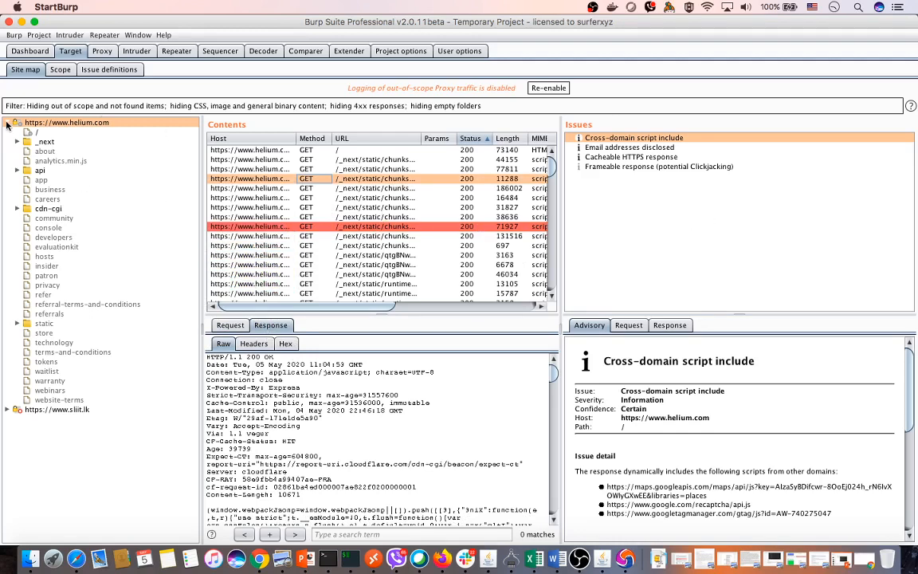
key(Down)
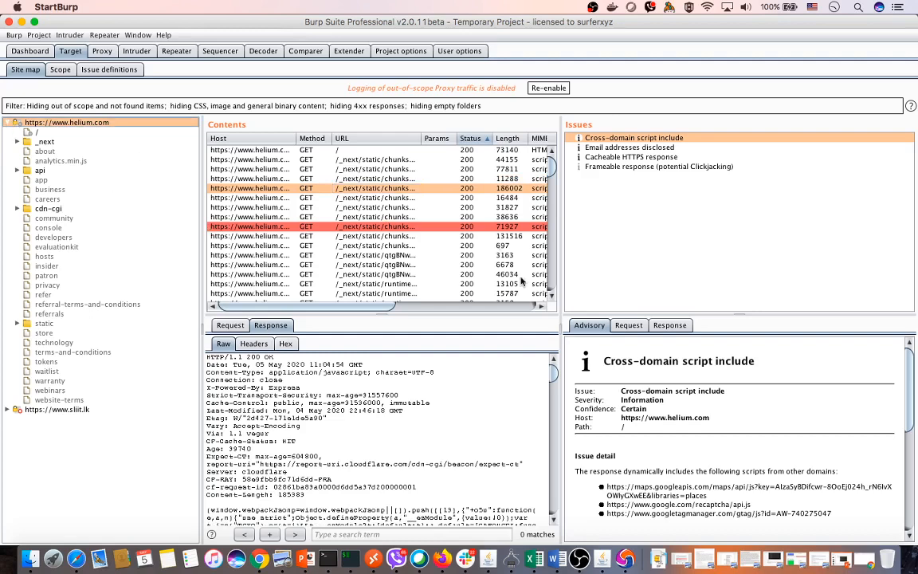
scroll(343, 259, down, 5)
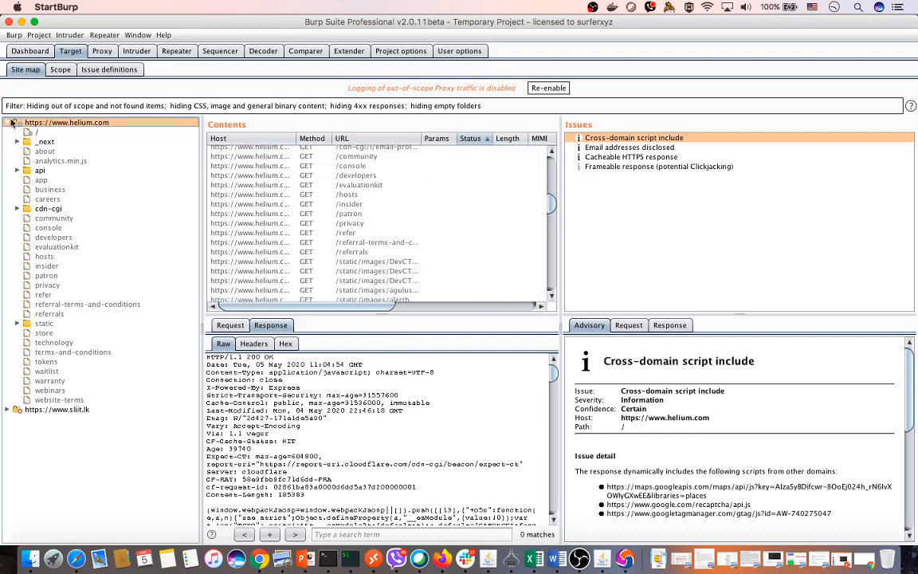
click(8, 123)
click(8, 133)
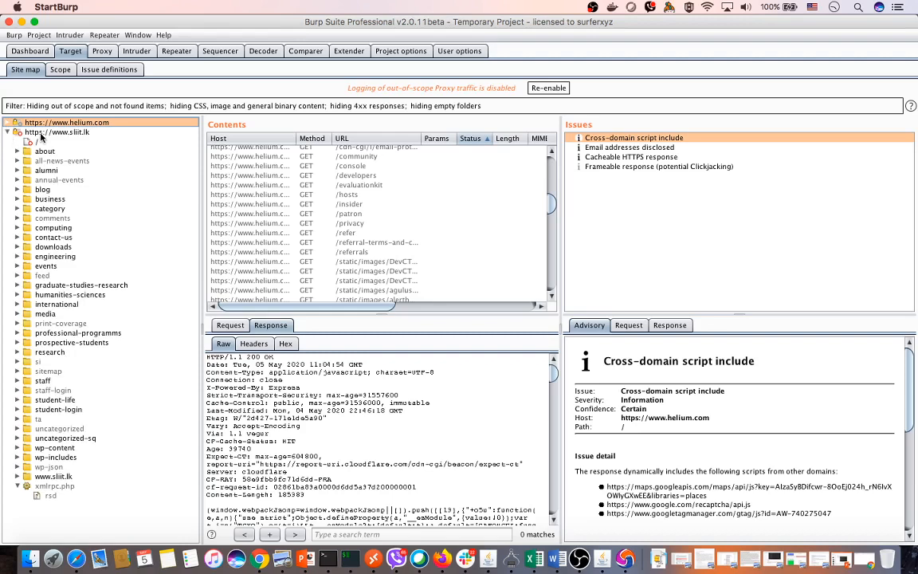
click(59, 131)
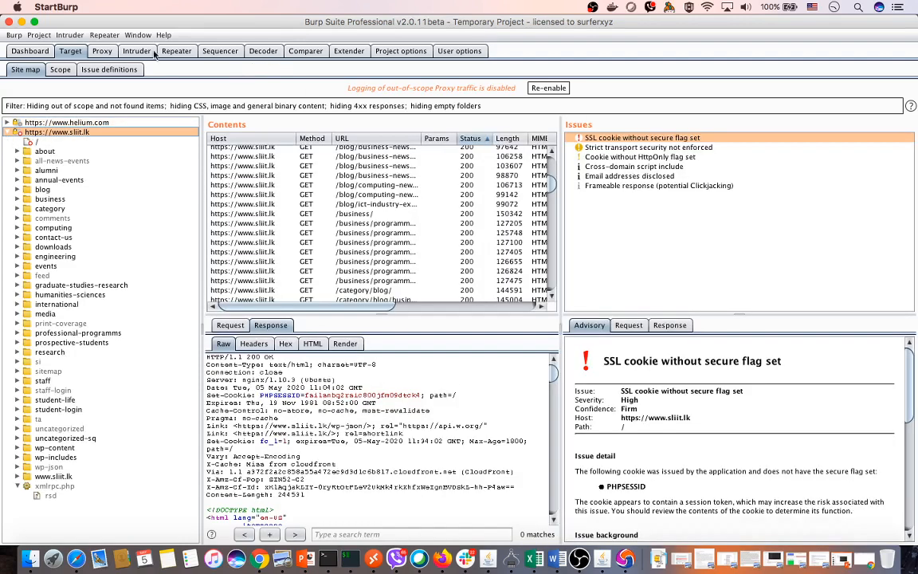
Step: Review the target scope lists and turn on request interception in the proxy
click(60, 70)
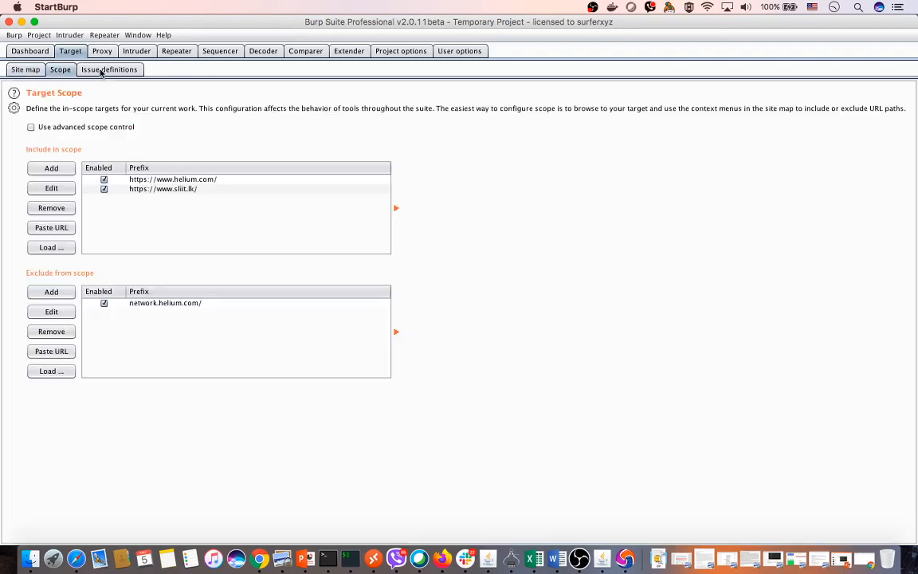
click(94, 69)
click(98, 51)
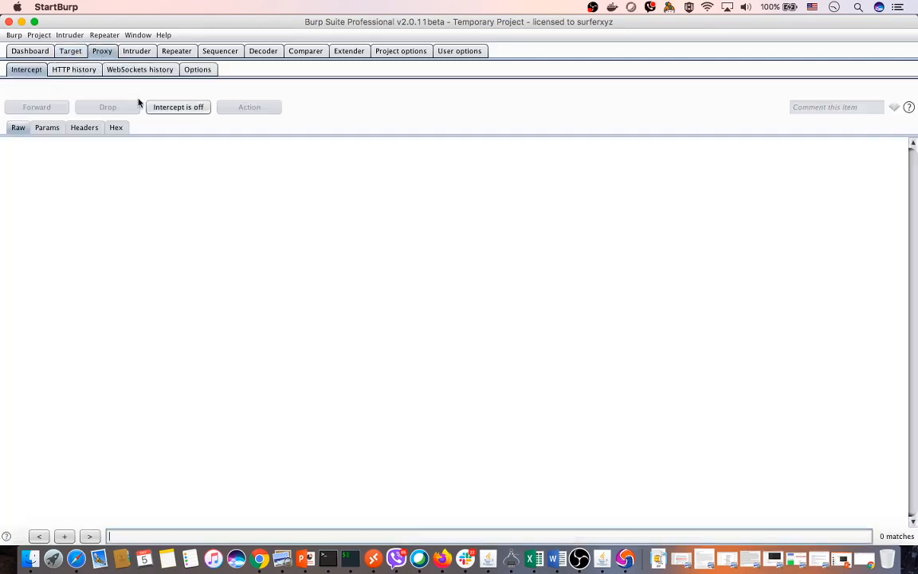
click(187, 110)
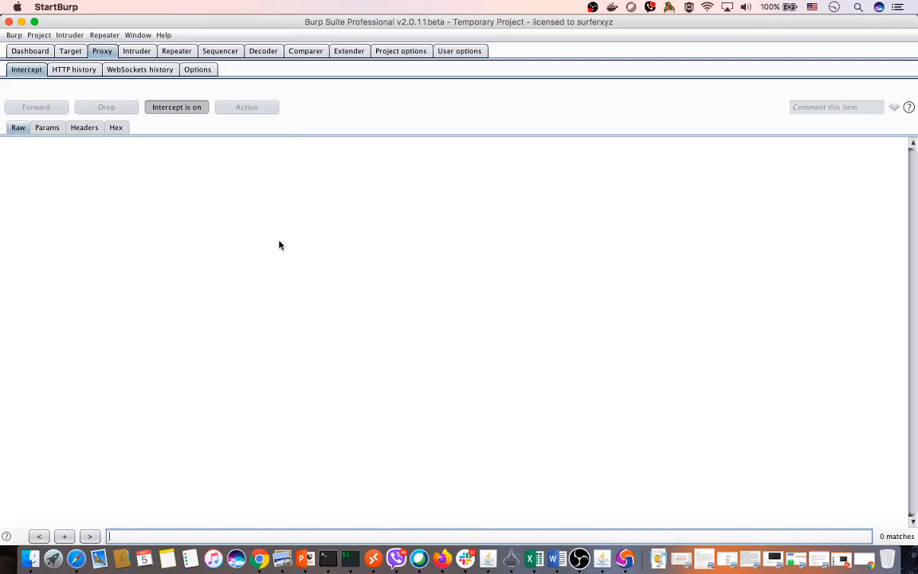
click(441, 558)
scroll(454, 212, up, 5)
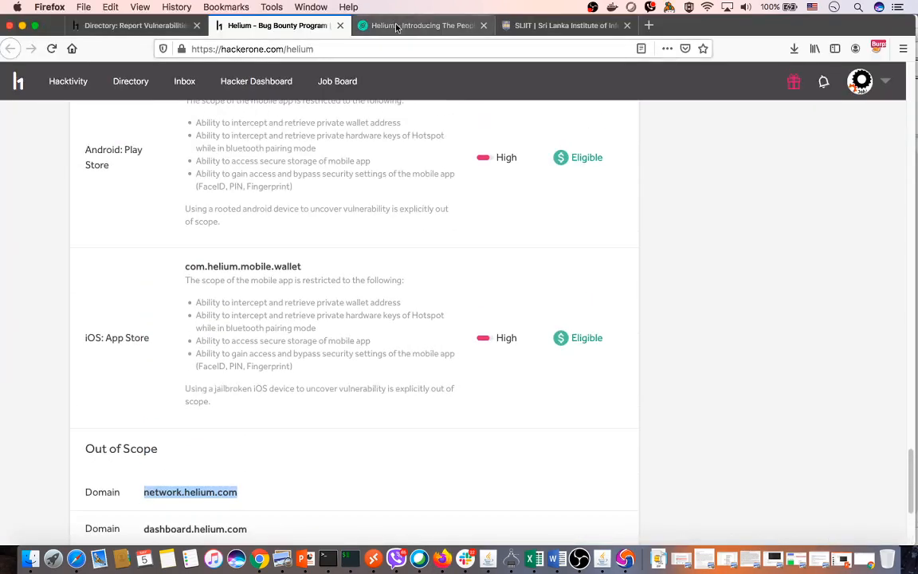
click(396, 26)
scroll(406, 188, down, 5)
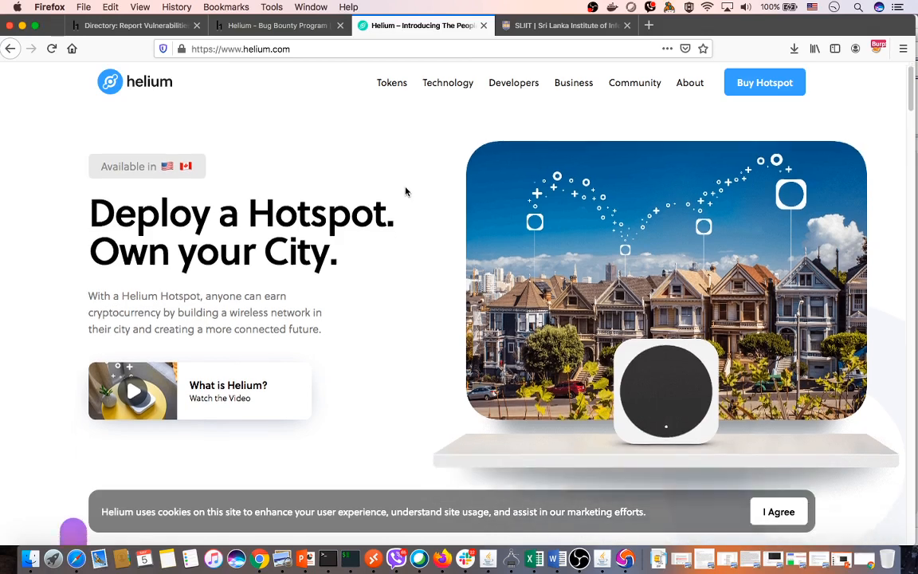
click(785, 512)
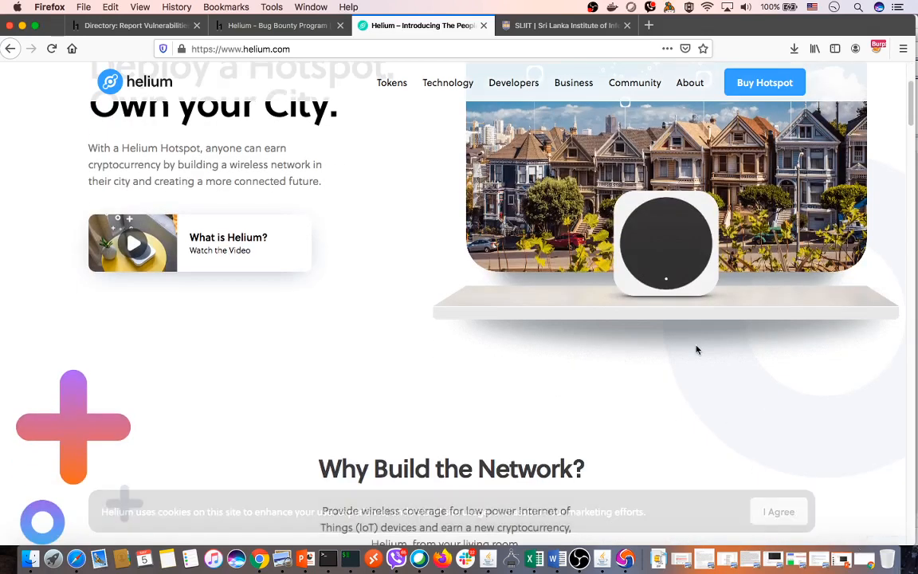
scroll(626, 164, up, 5)
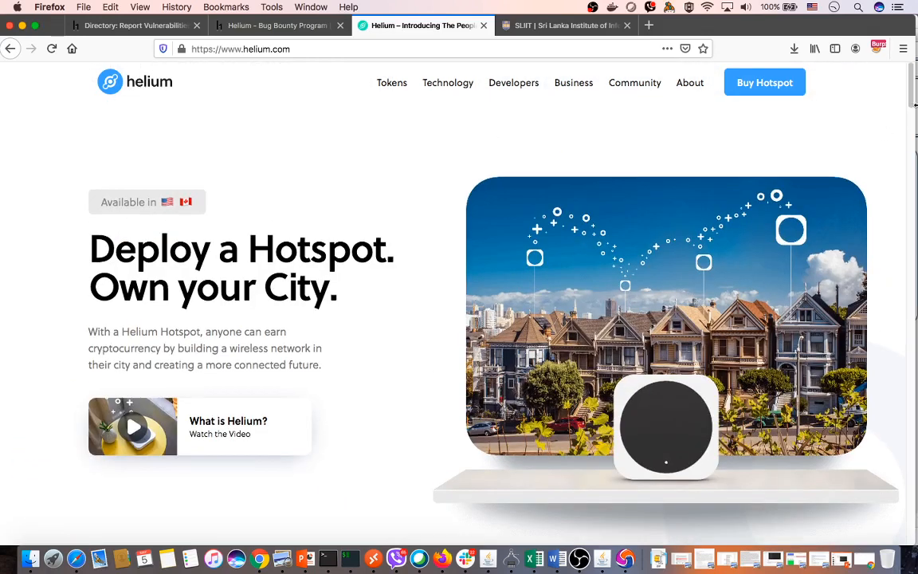
mouse_move(914, 105)
mouse_down()
mouse_move(901, 362)
mouse_move(909, 88)
mouse_up()
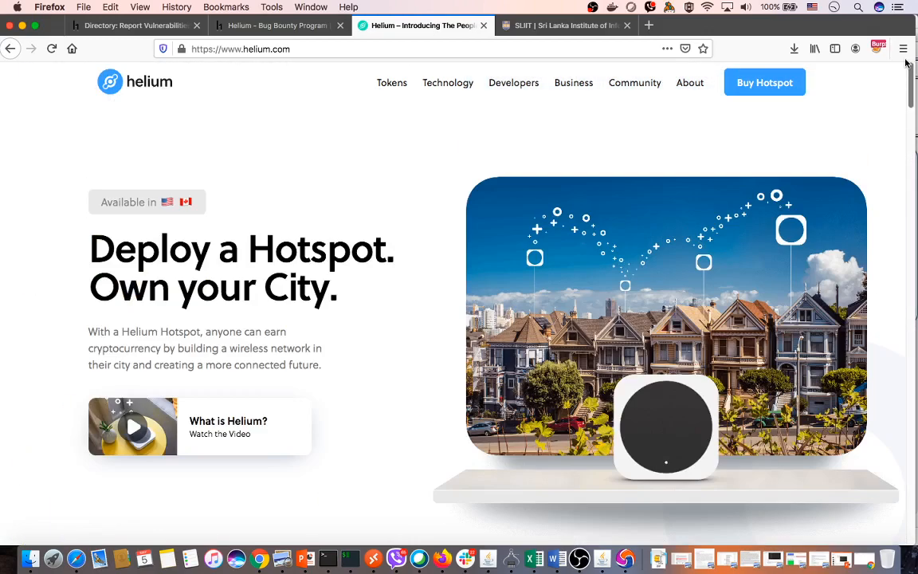
click(776, 88)
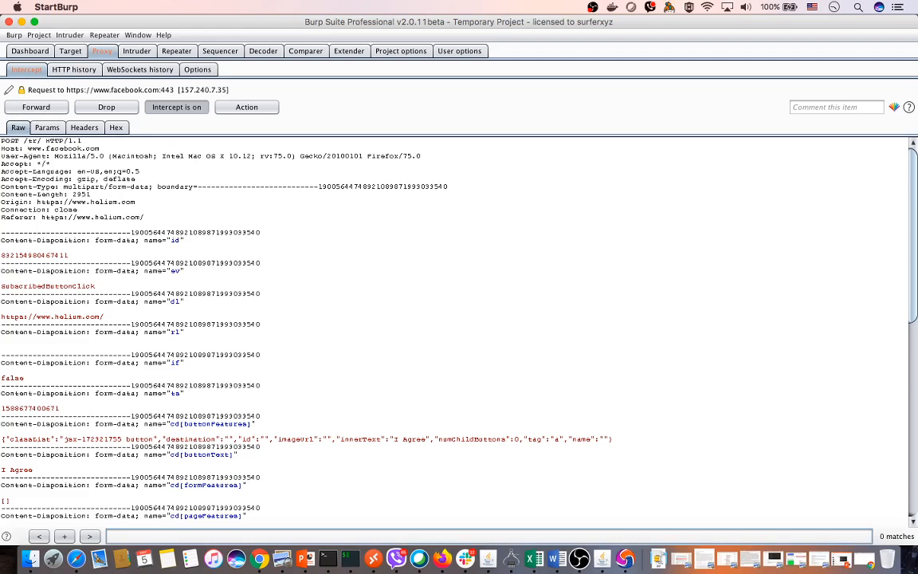
click(36, 107)
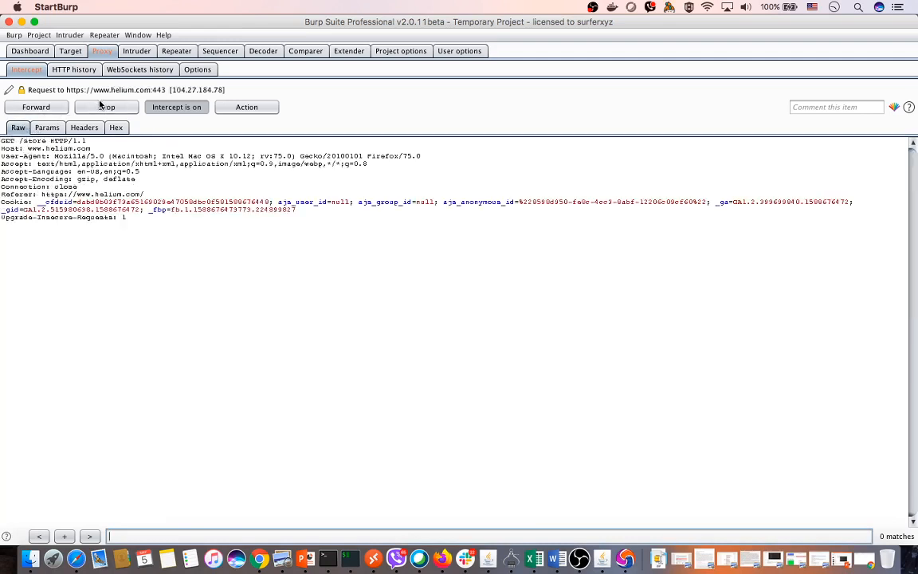
click(36, 107)
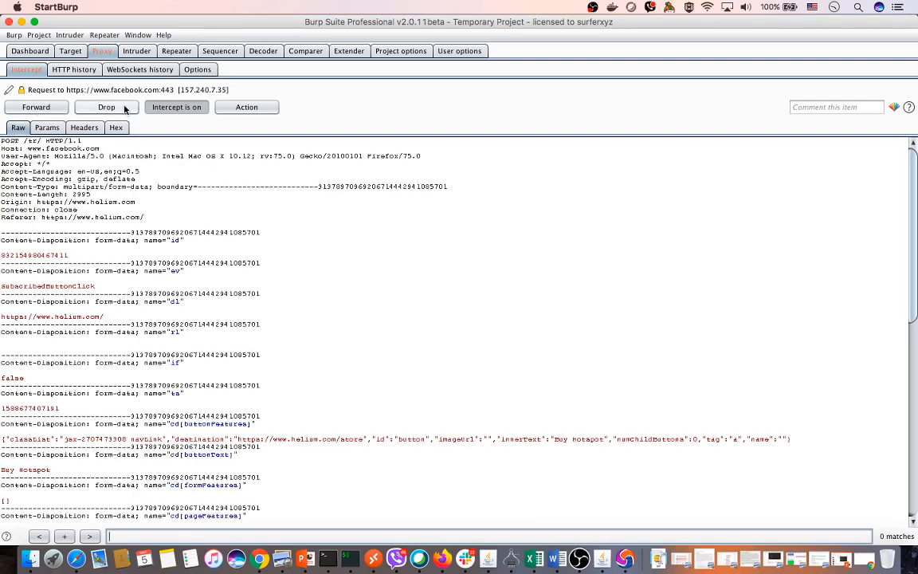
click(44, 108)
click(55, 109)
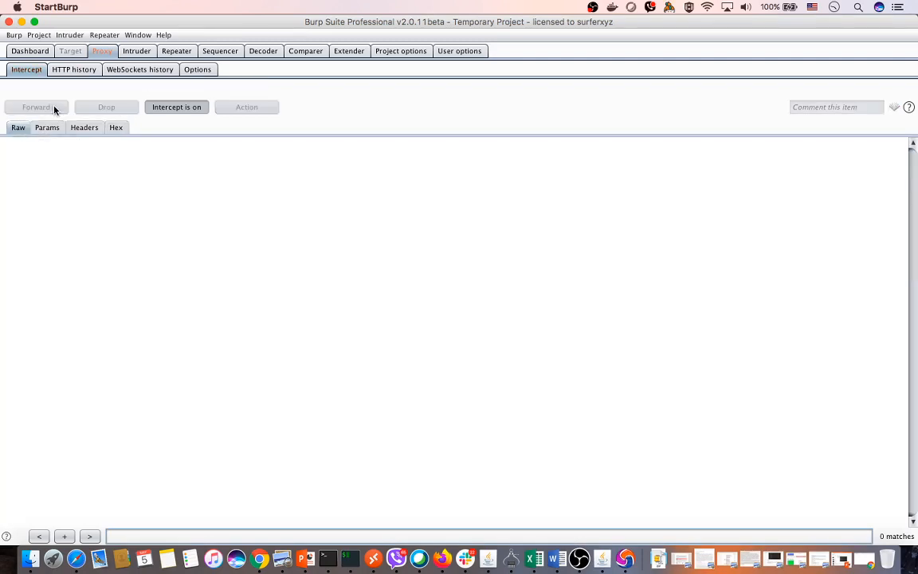
Step: Return to Firefox and look through the Helium Store page, from the hotspot offer to the product features
key(super+Tab)
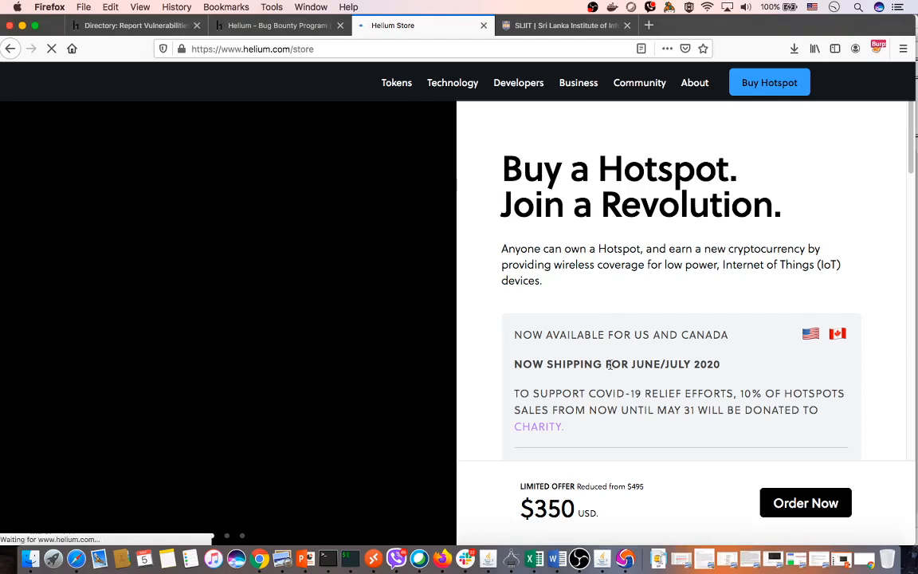
scroll(609, 319, down, 4)
scroll(610, 365, down, 15)
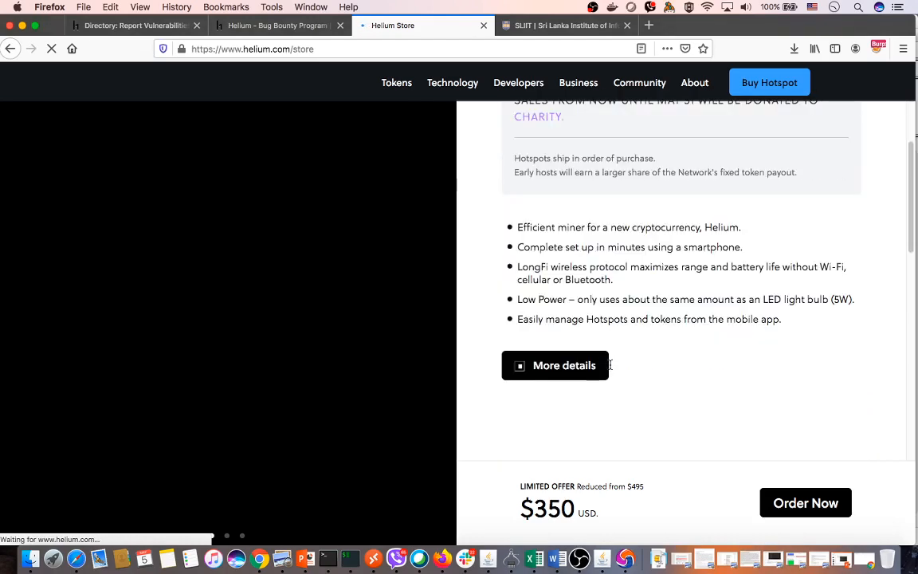
scroll(610, 365, up, 16)
scroll(610, 365, up, 2)
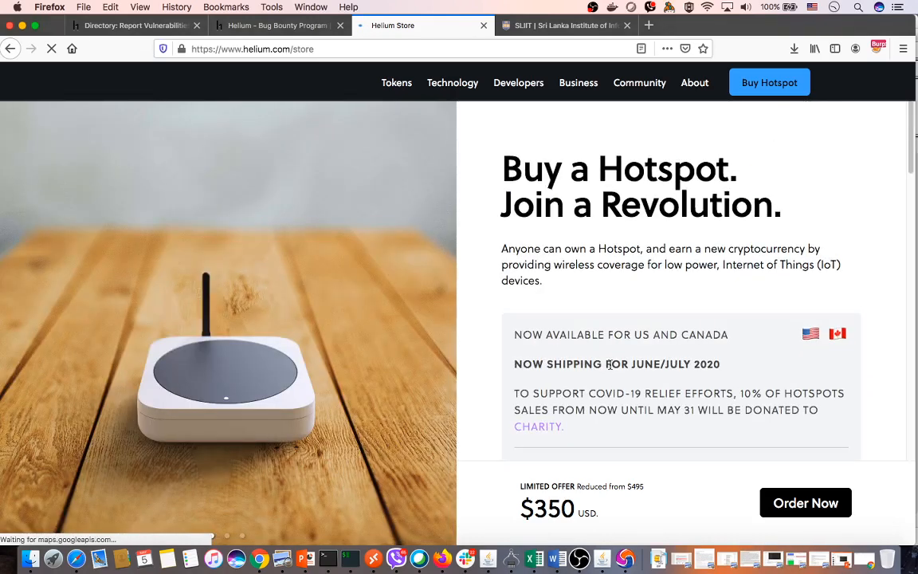
Step: Switch to Burp Suite, forward and drop the pending intercepted requests from the Helium Store page, and turn off request interception
scroll(643, 377, down, 10)
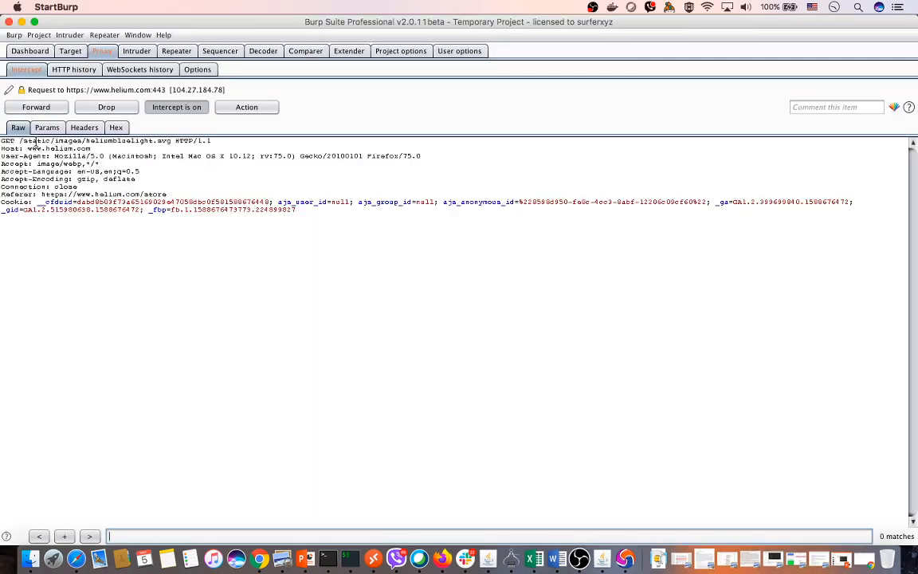
click(172, 142)
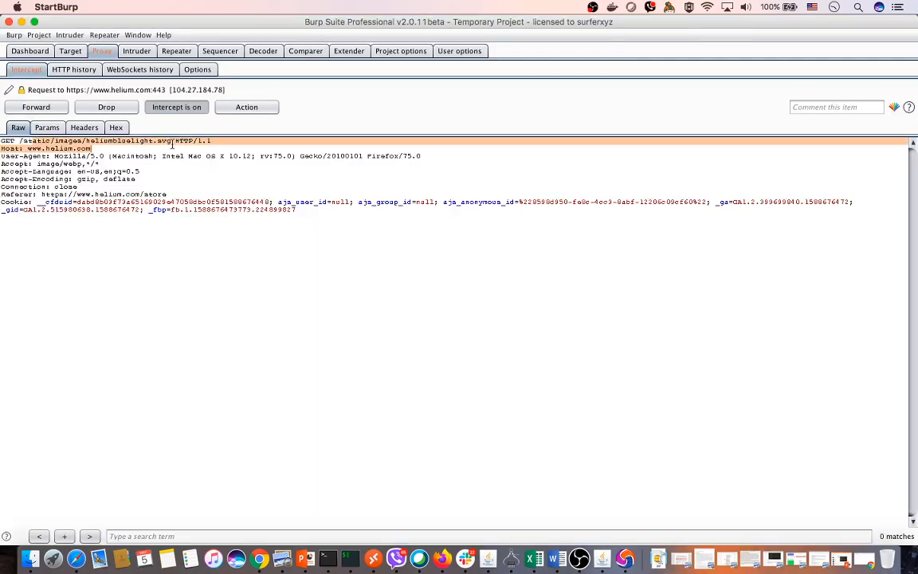
click(37, 108)
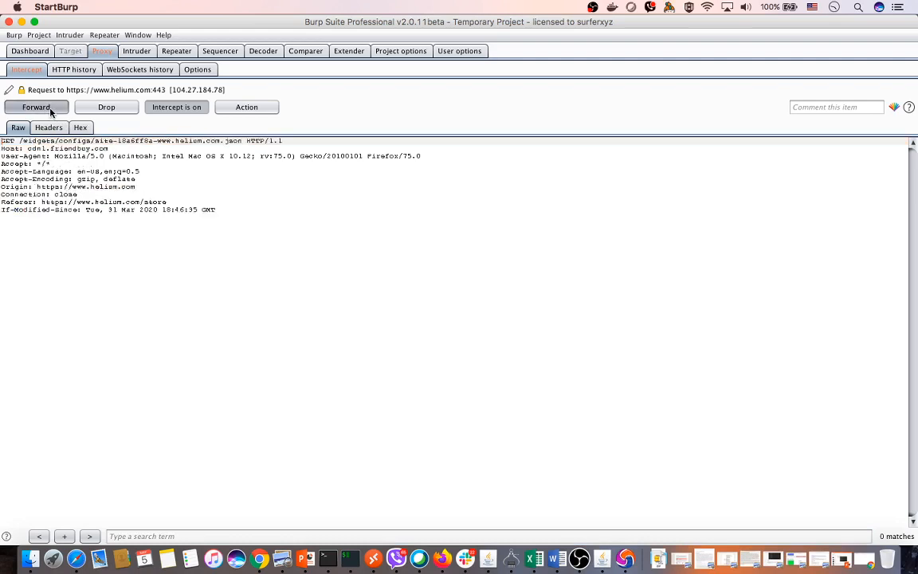
click(50, 113)
click(51, 112)
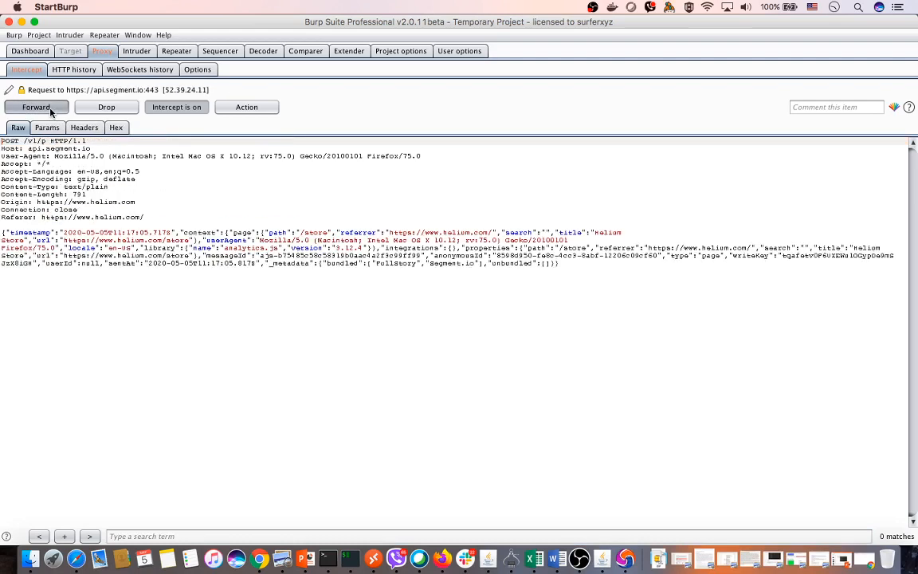
click(106, 106)
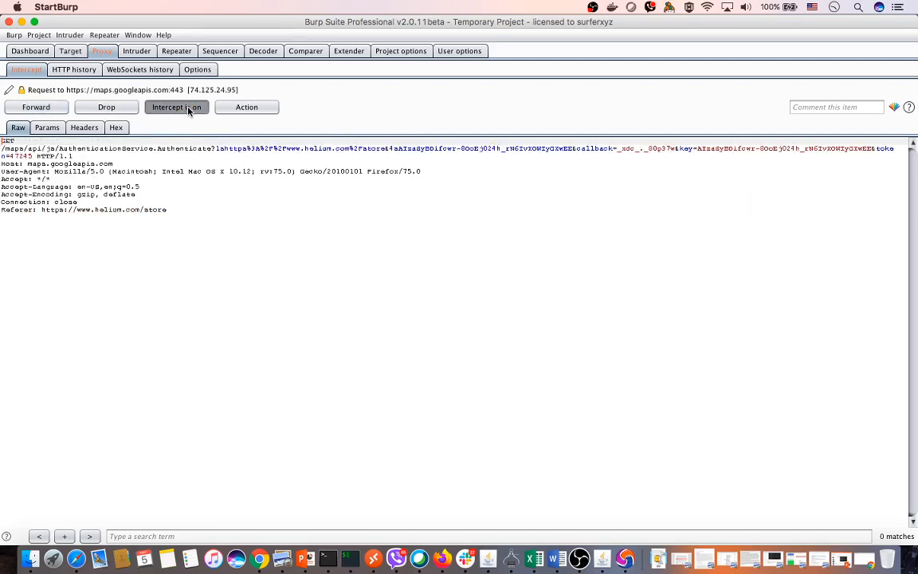
click(189, 110)
Step: Switch to Firefox and review the loaded Helium Store page, ending at the Buy a Hotspot heading
key(super+Tab)
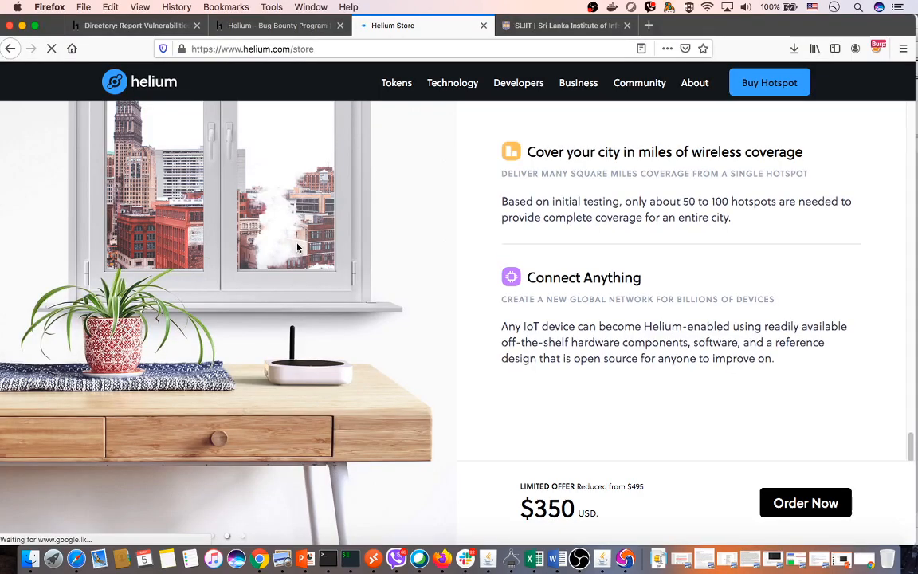
key(super+Tab)
key(super+Tab)
scroll(682, 330, up, 15)
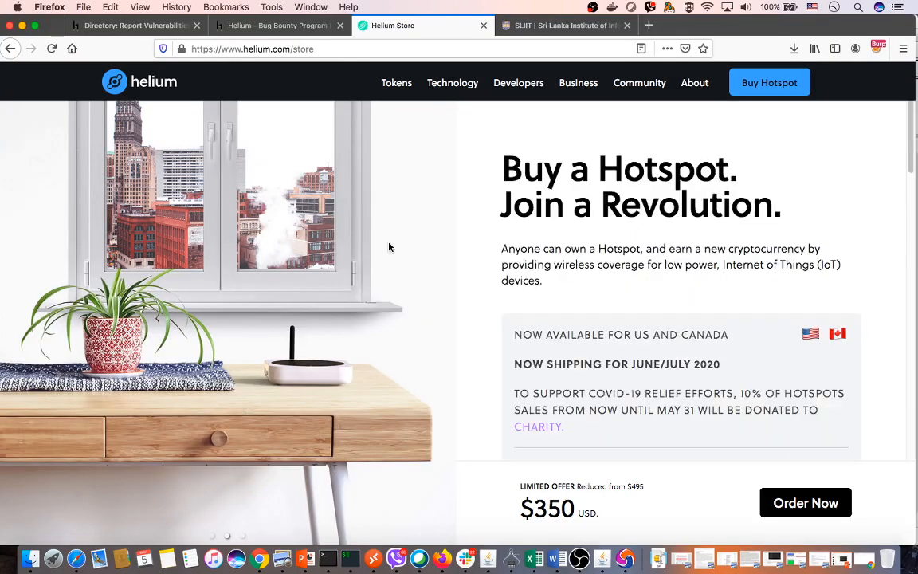
scroll(832, 257, down, 15)
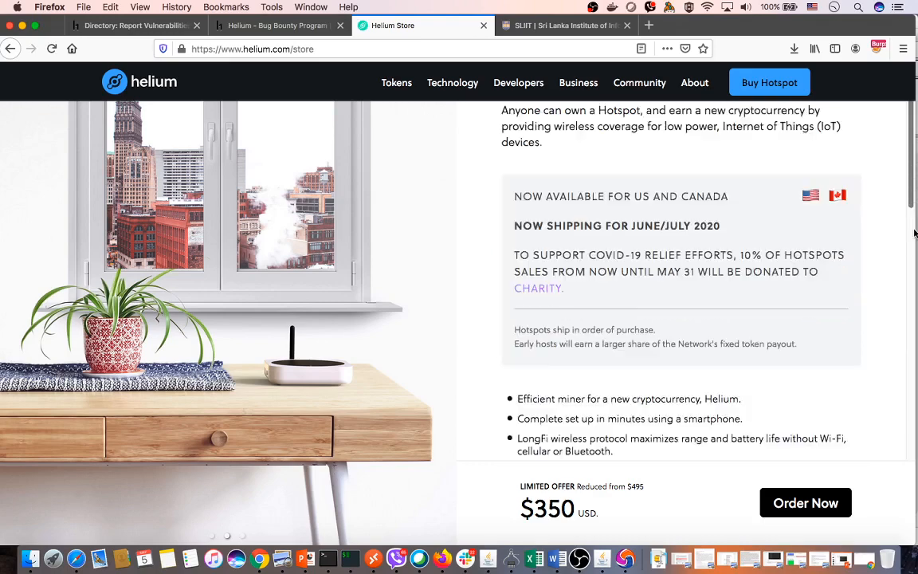
drag(910, 475, 915, 135)
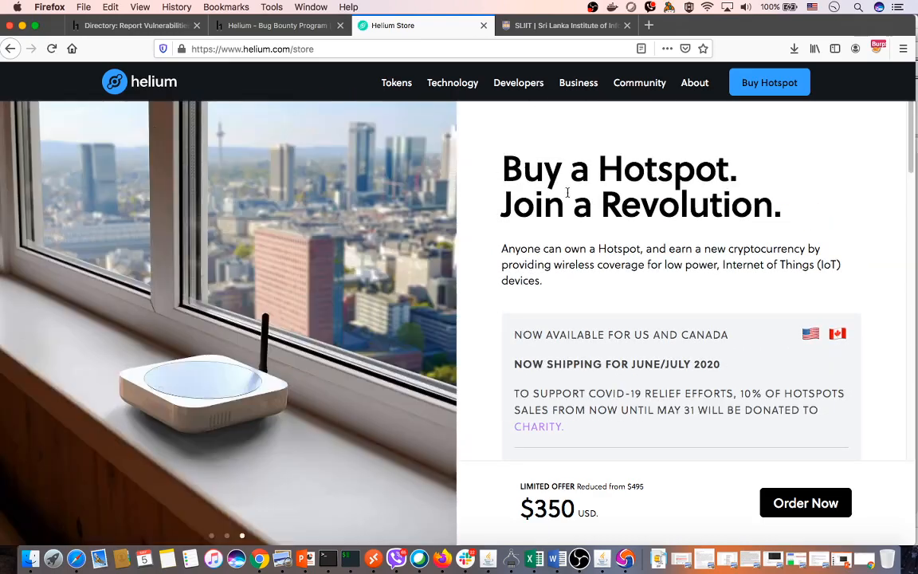
Step: Open the HackerOne program directory and look through its list of bug bounty programs, returning to the start of the list
click(231, 26)
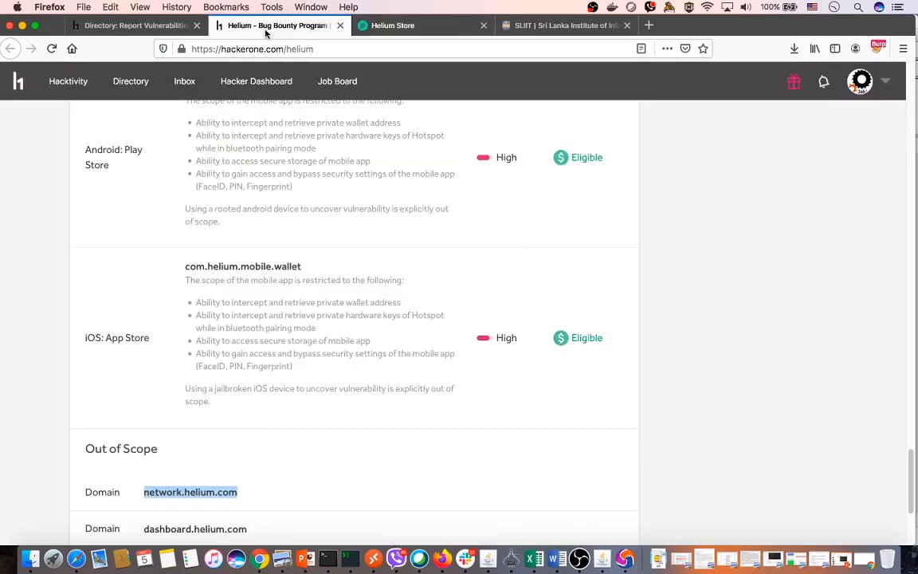
click(459, 26)
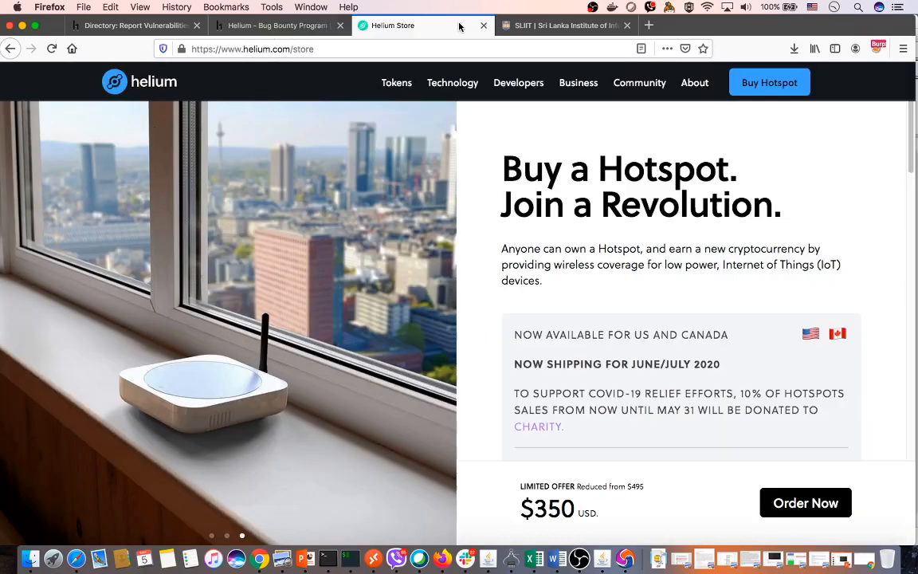
click(137, 26)
scroll(377, 469, down, 4)
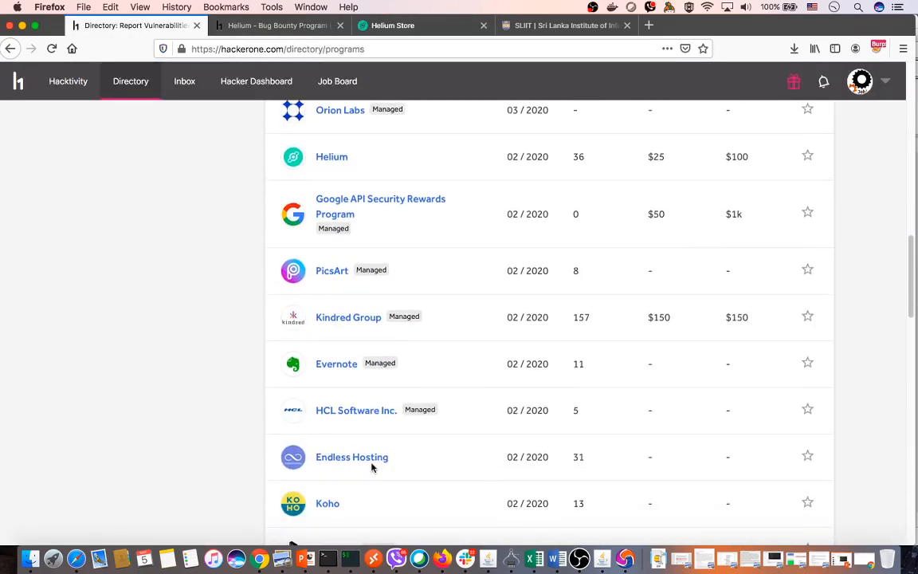
scroll(378, 470, down, 1)
scroll(378, 470, down, 2)
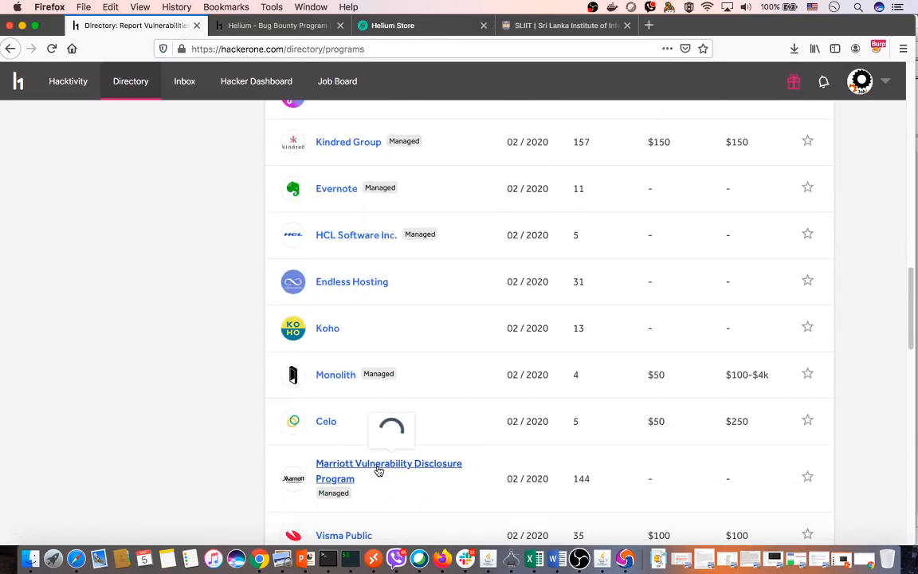
scroll(377, 470, down, 5)
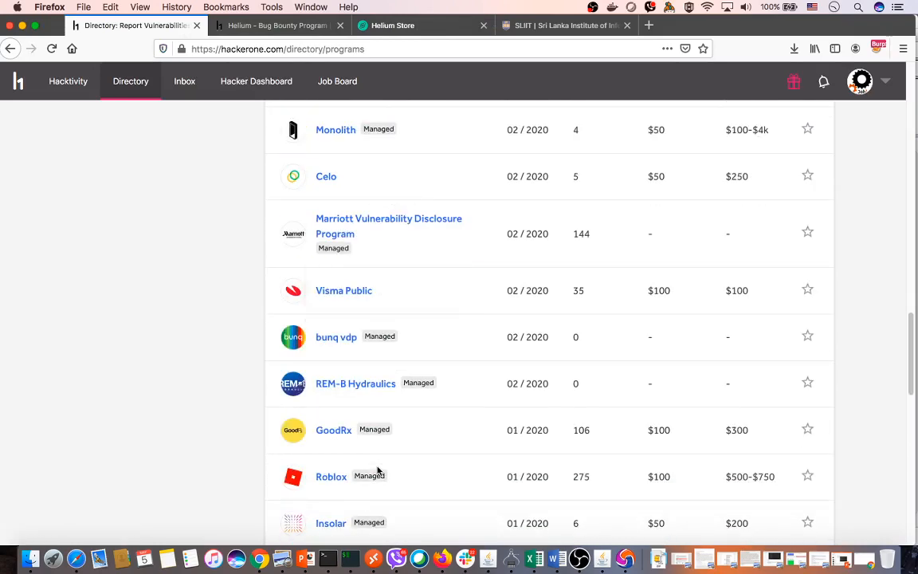
scroll(378, 471, down, 2)
scroll(375, 473, down, 3)
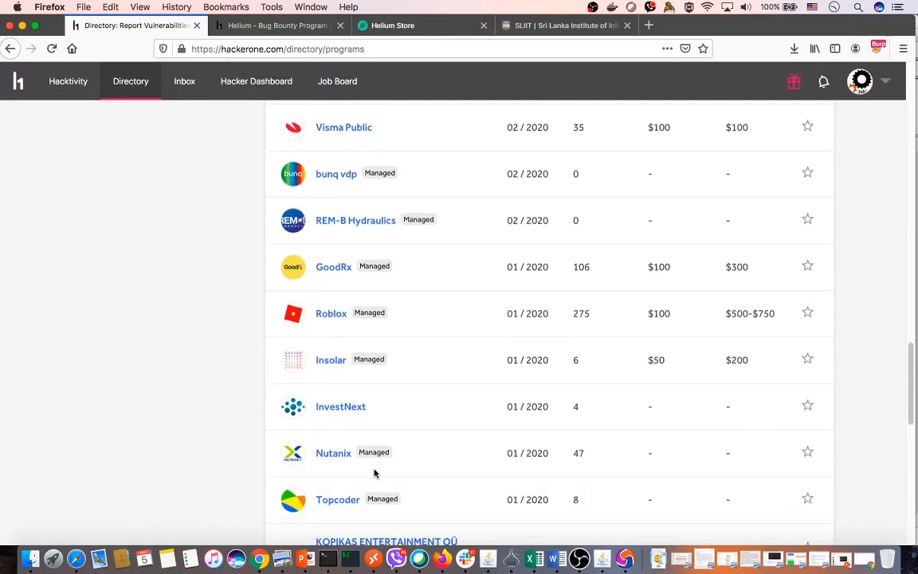
scroll(374, 476, down, 7)
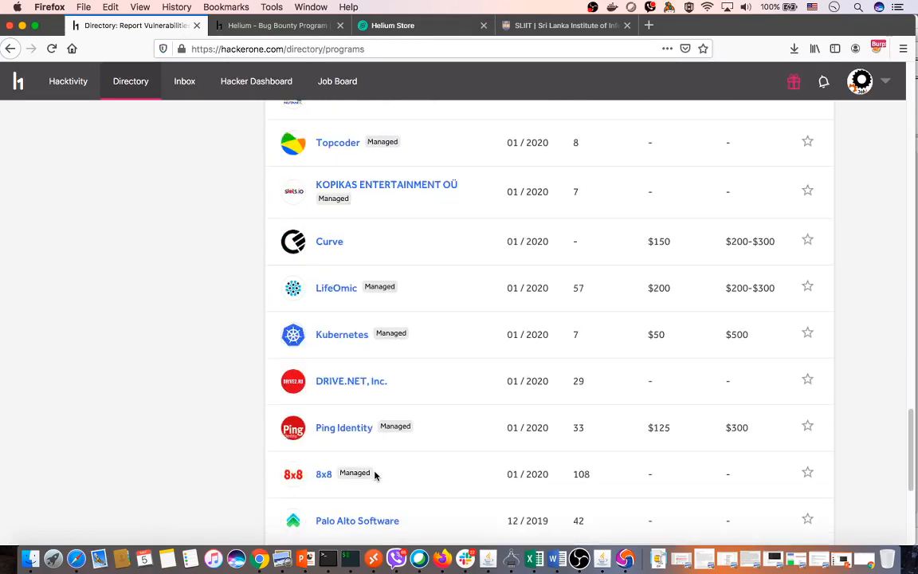
scroll(375, 476, down, 2)
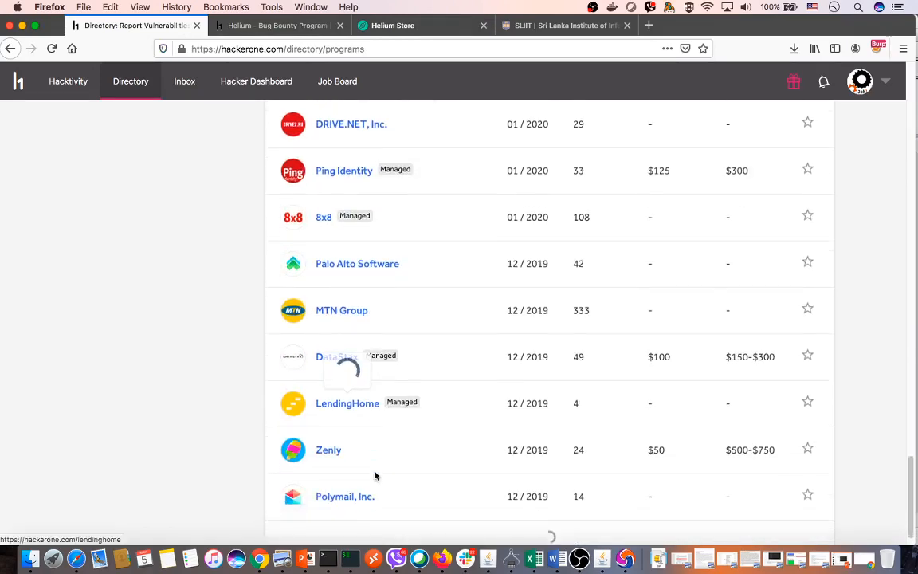
drag(909, 522, 915, 67)
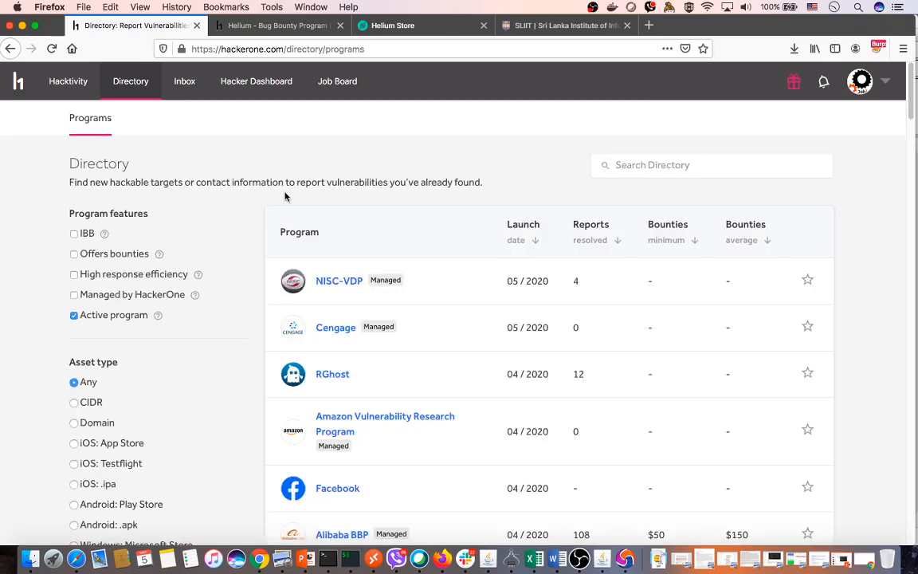
Step: Search the HackerOne directory for "email" and look through the listed programs
click(668, 165)
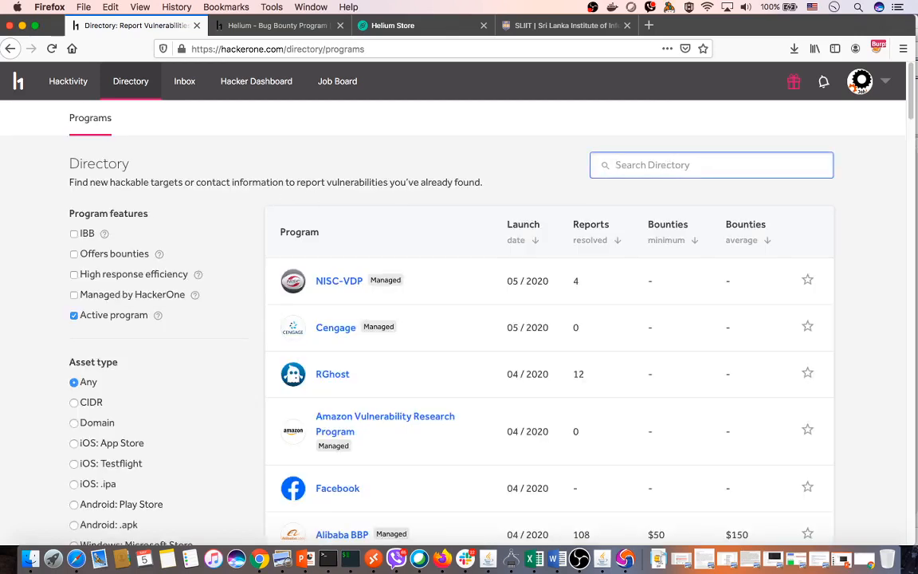
text(e)
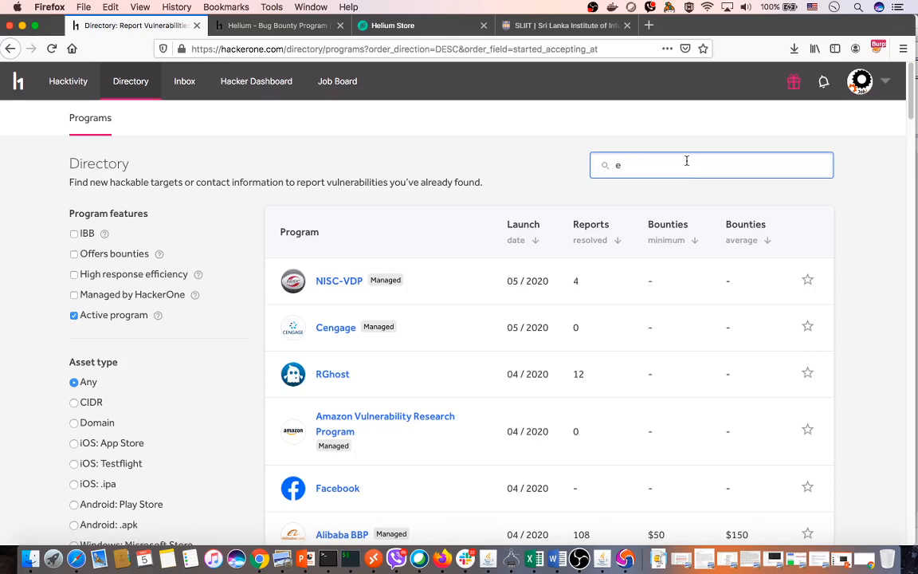
text(mail)
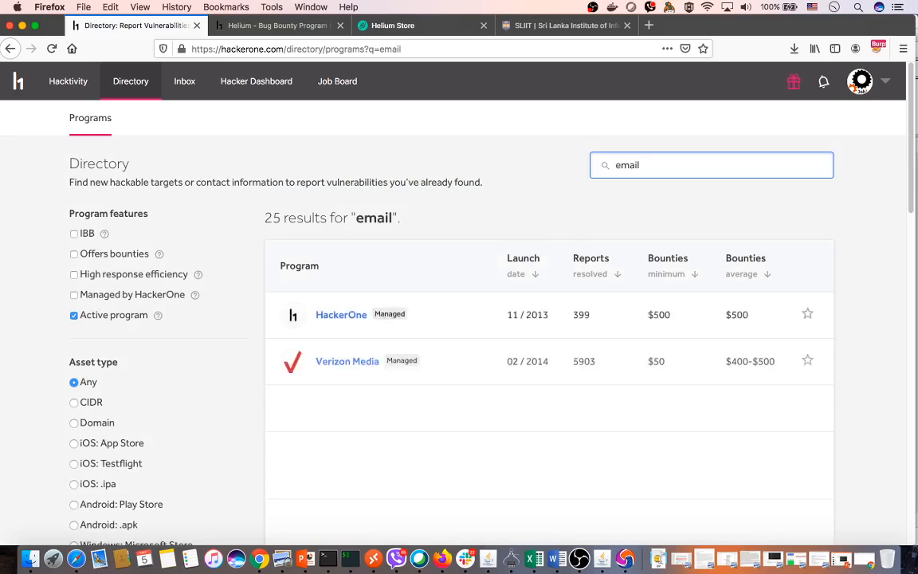
scroll(469, 389, down, 5)
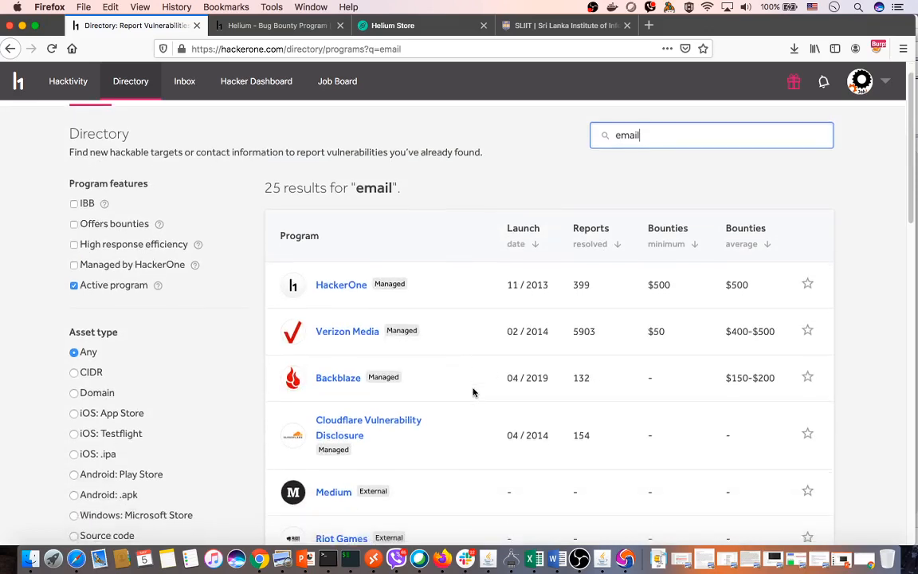
scroll(472, 392, down, 4)
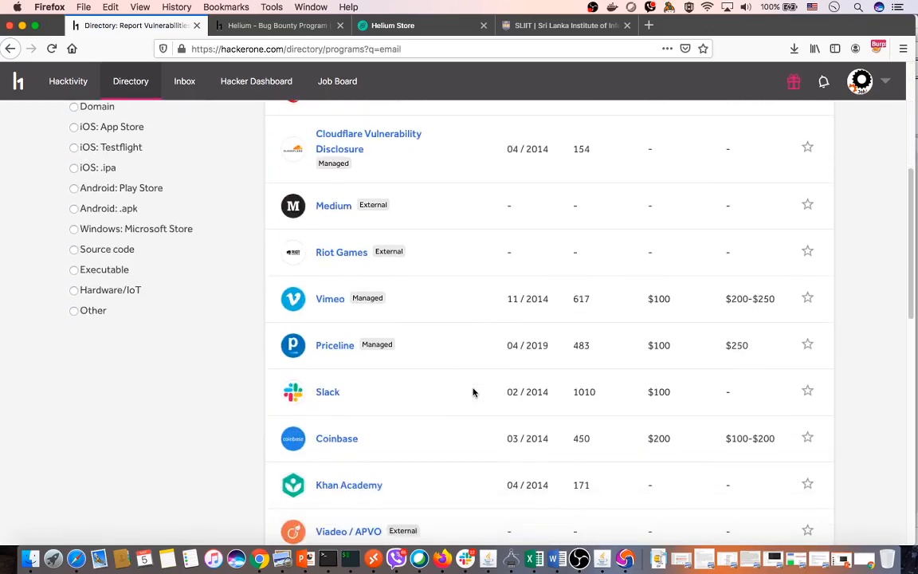
scroll(472, 392, down, 3)
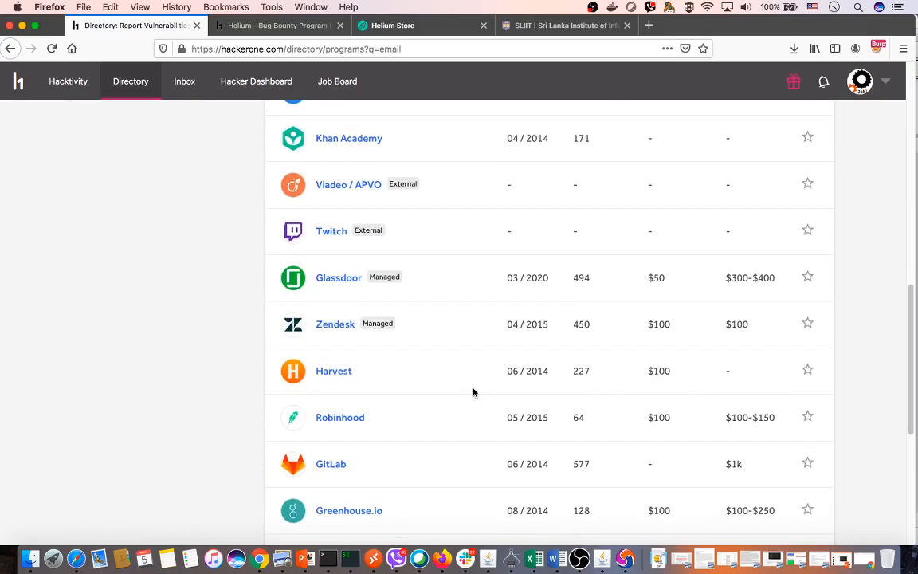
scroll(473, 392, down, 4)
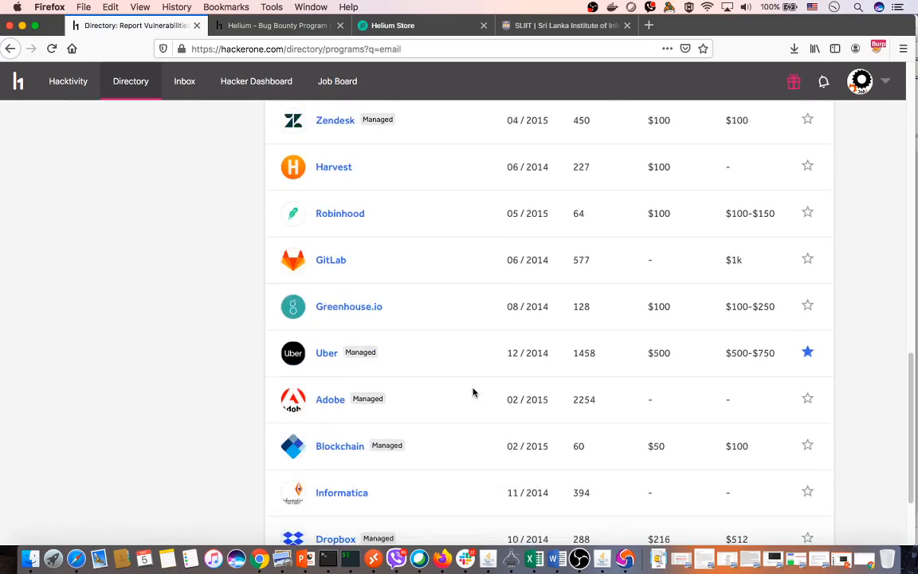
scroll(473, 393, down, 3)
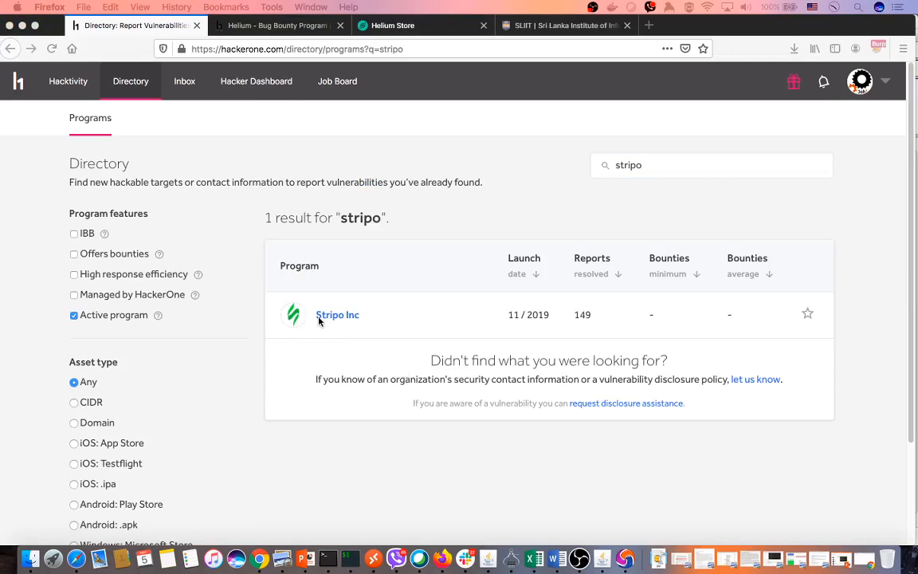
click(334, 316)
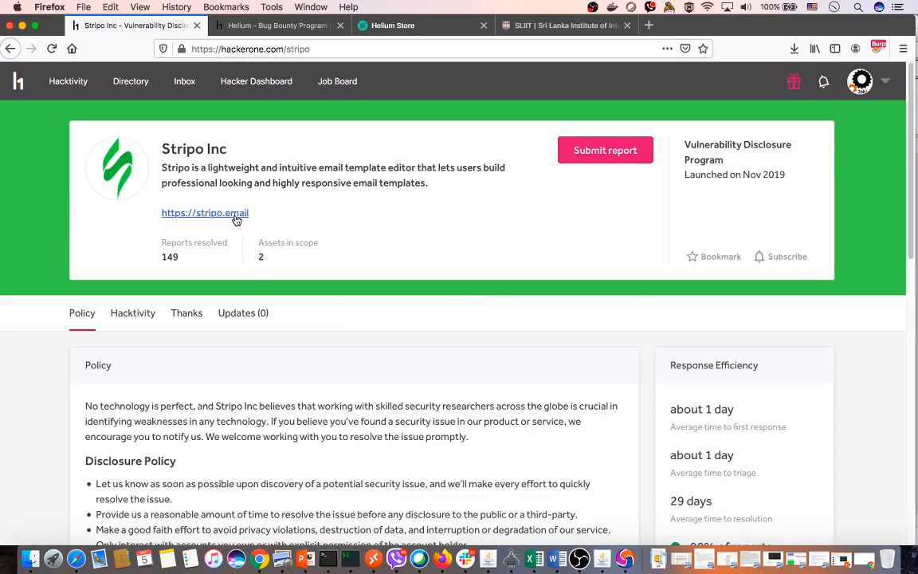
super+click(236, 216)
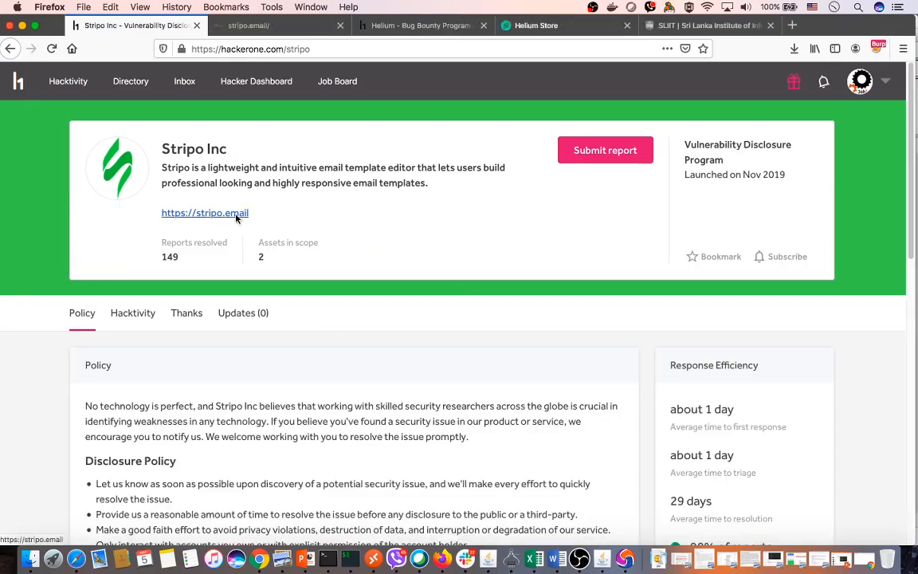
click(271, 32)
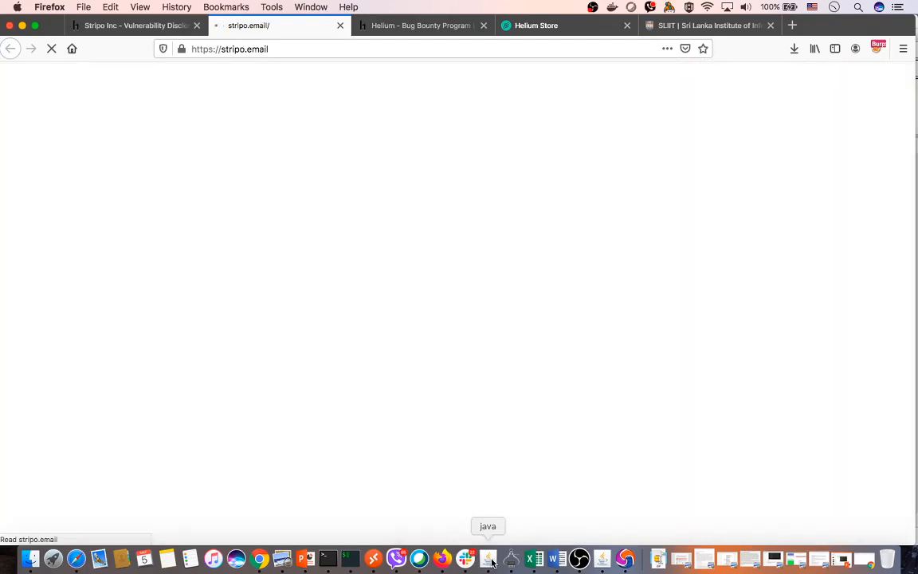
click(603, 558)
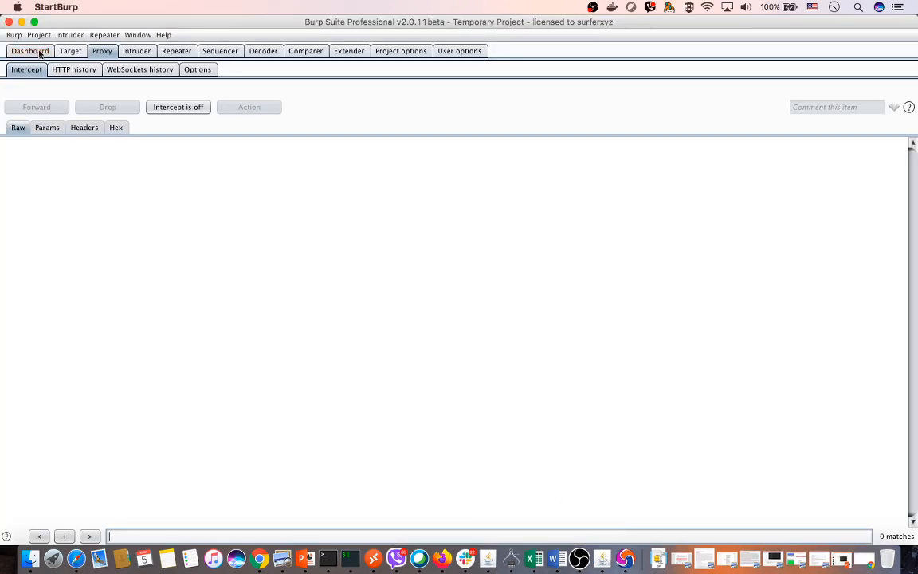
key(ctrl+shift+t)
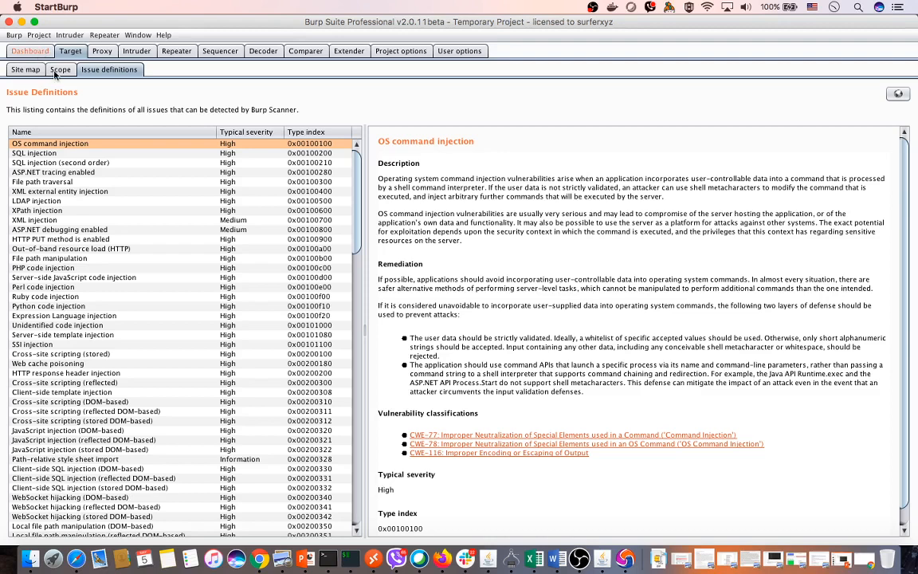
click(27, 71)
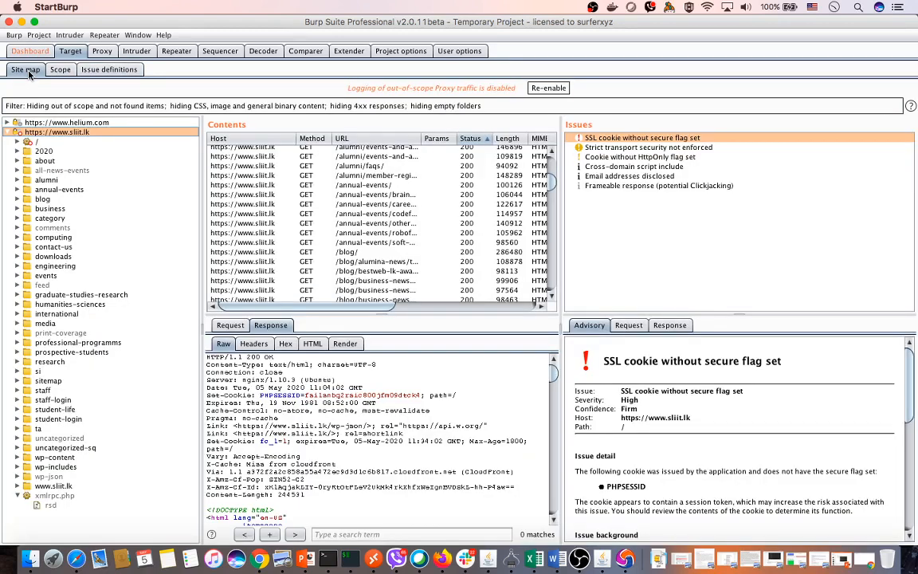
click(8, 133)
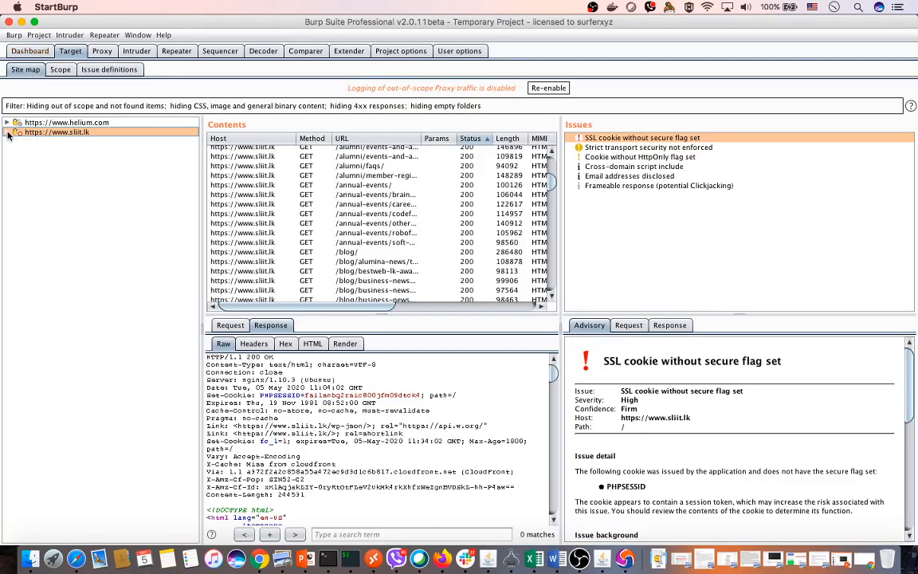
click(29, 51)
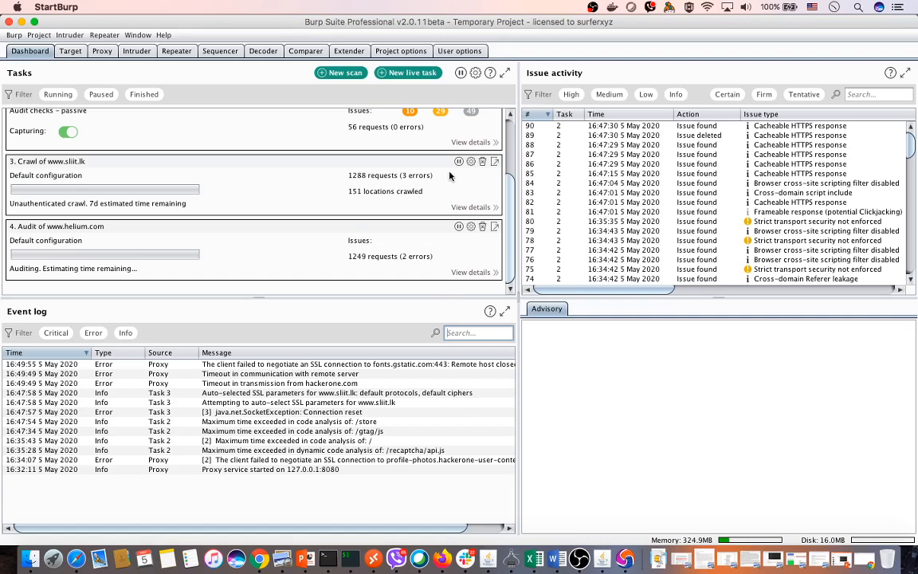
scroll(465, 184, up, 2)
scroll(478, 199, down, 2)
click(458, 227)
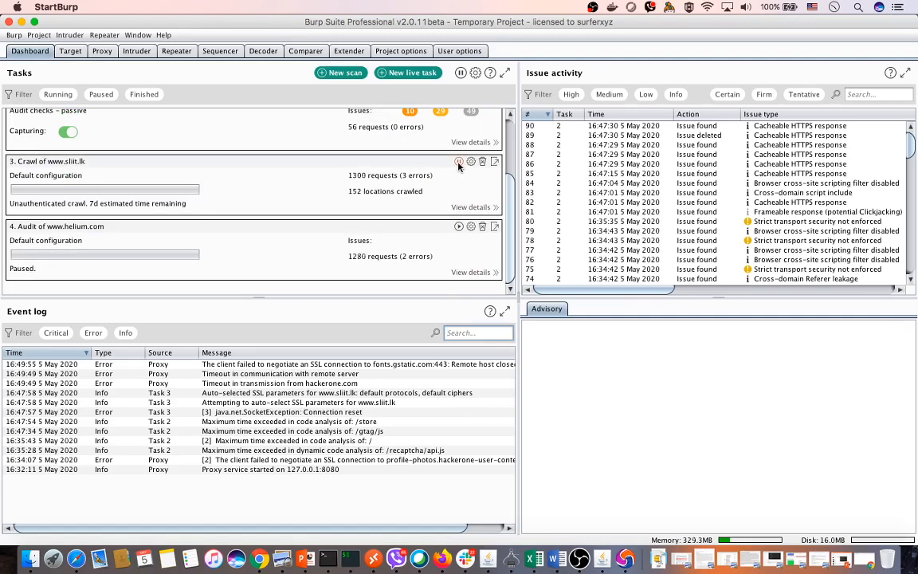
click(71, 53)
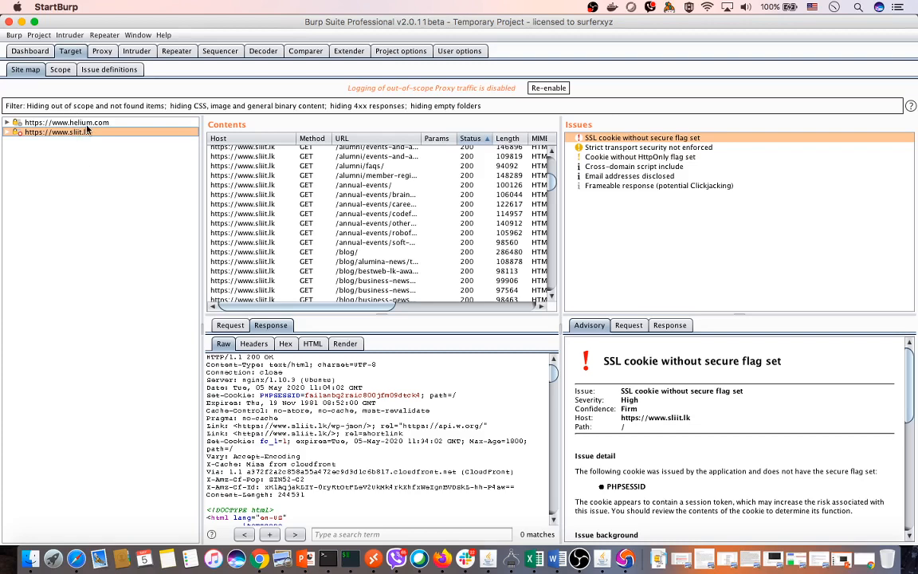
click(62, 71)
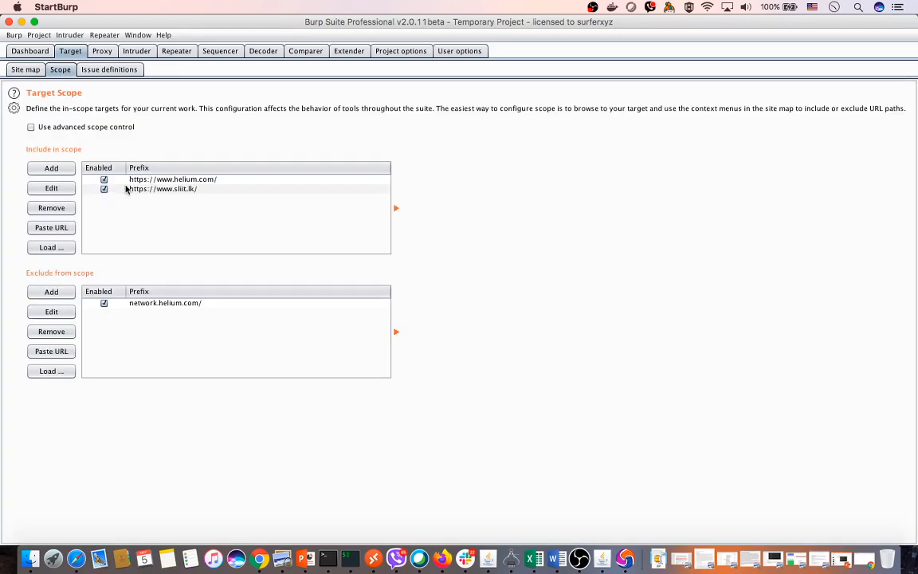
key(super+Tab)
click(295, 49)
key(super+c)
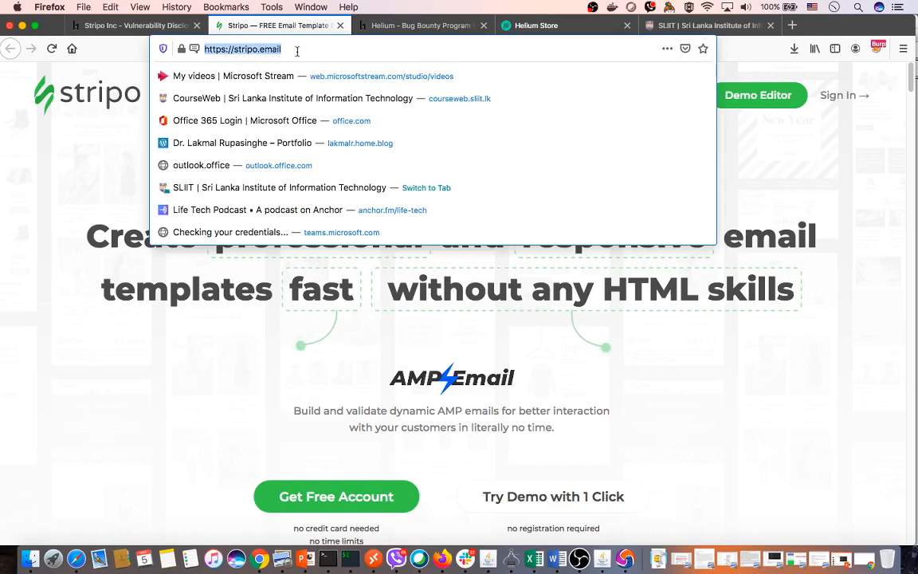
key(super+Tab)
click(61, 229)
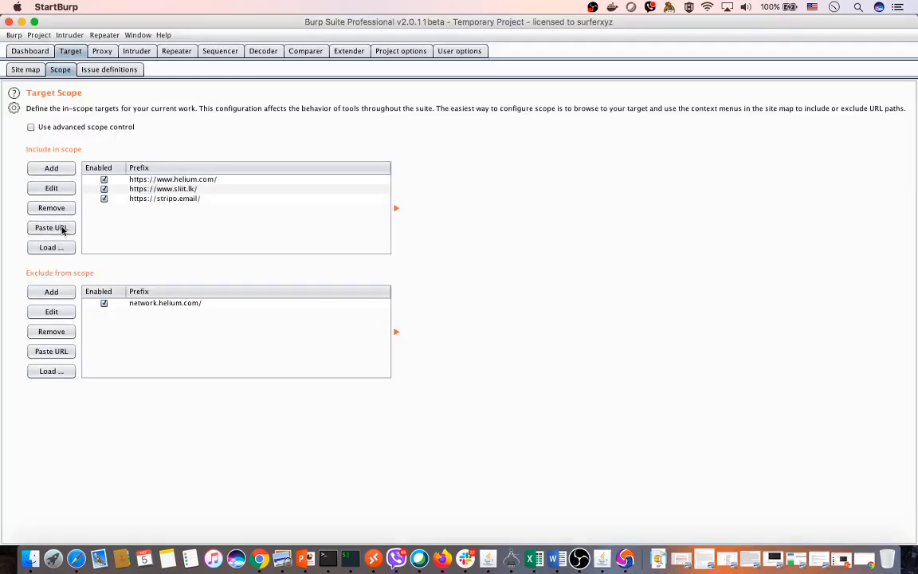
click(35, 71)
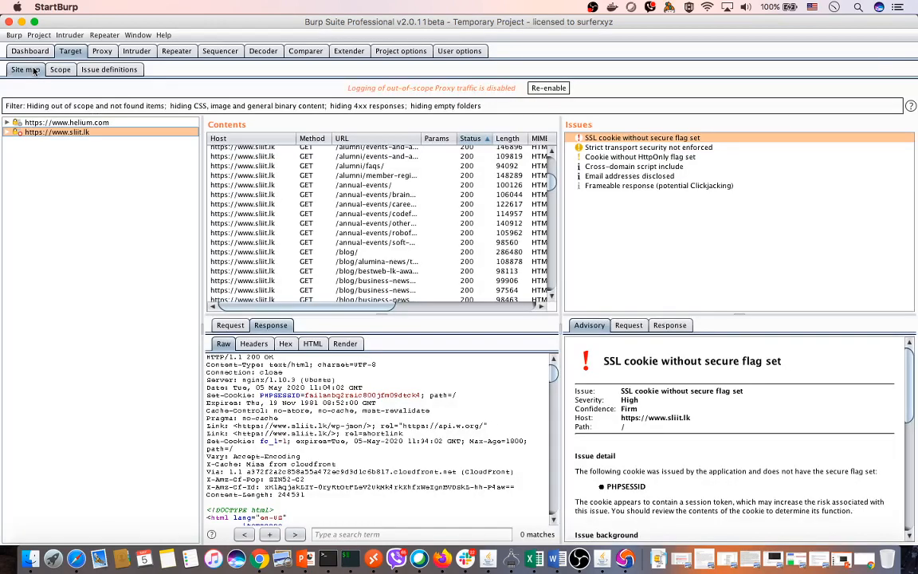
click(60, 69)
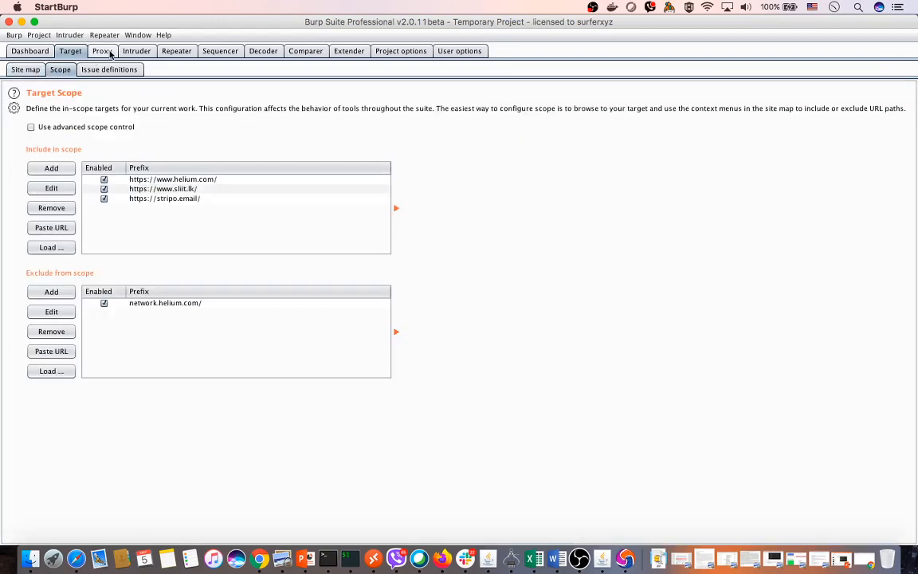
Step: Turn on proxy interception and switch back to the Stripo website in Firefox
click(104, 53)
click(177, 107)
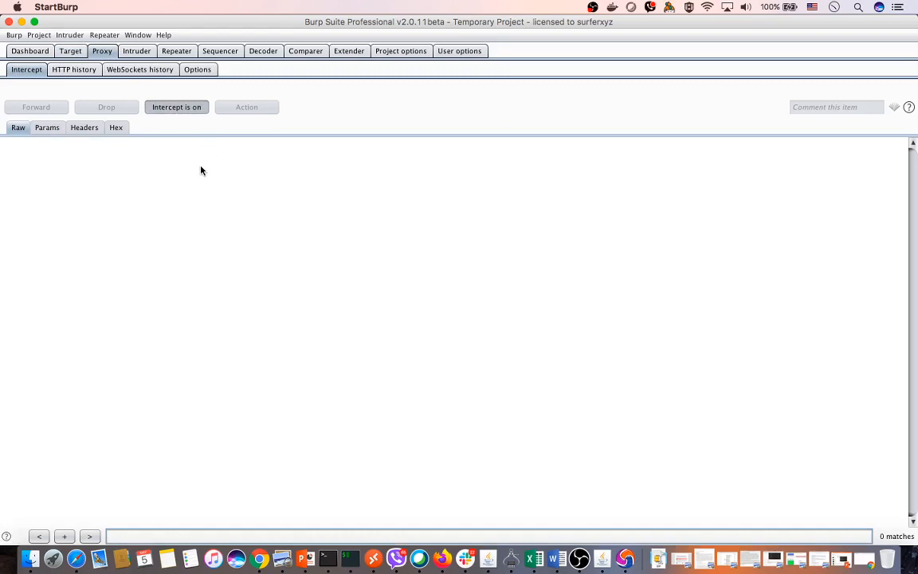
key(super+Tab)
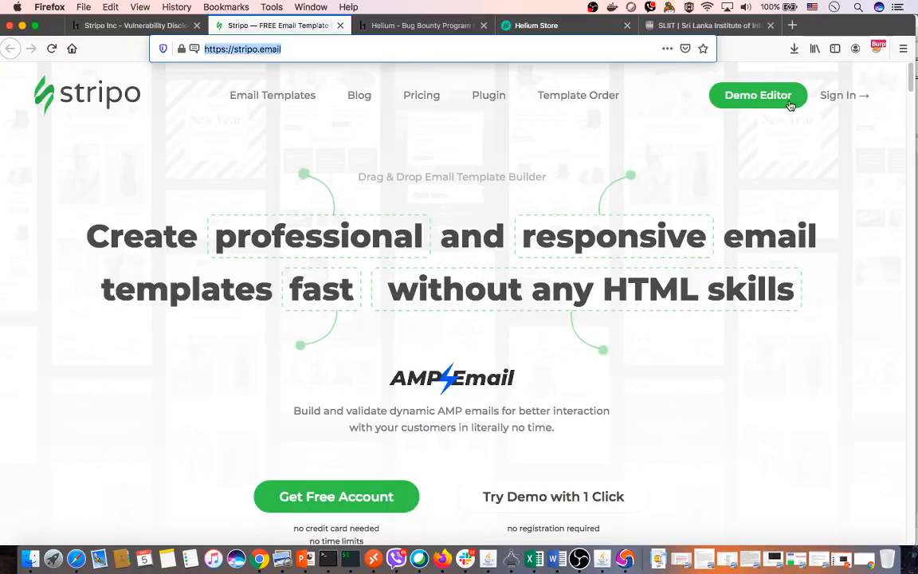
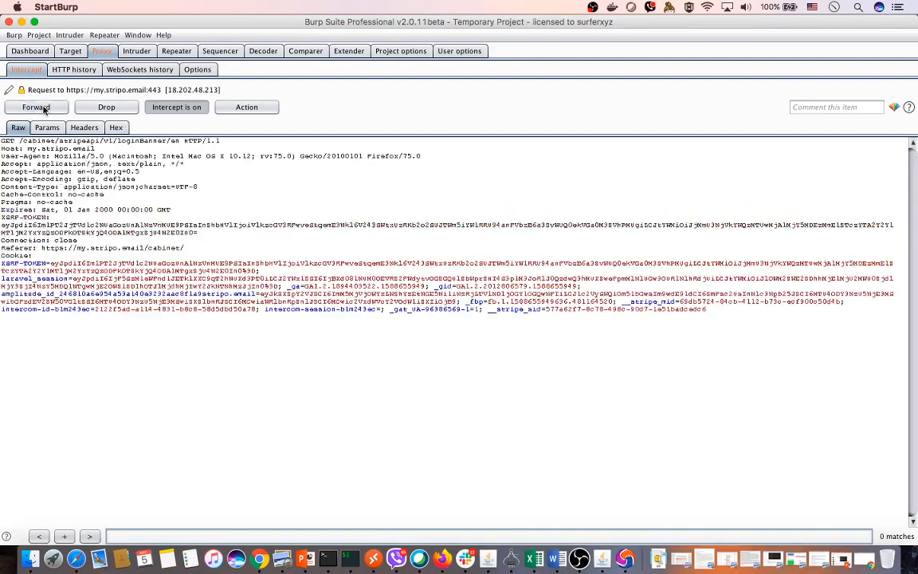
Step: Forward the intercepted requests of the Stripo login page one after another, then turn interception off
click(44, 108)
click(40, 108)
click(35, 105)
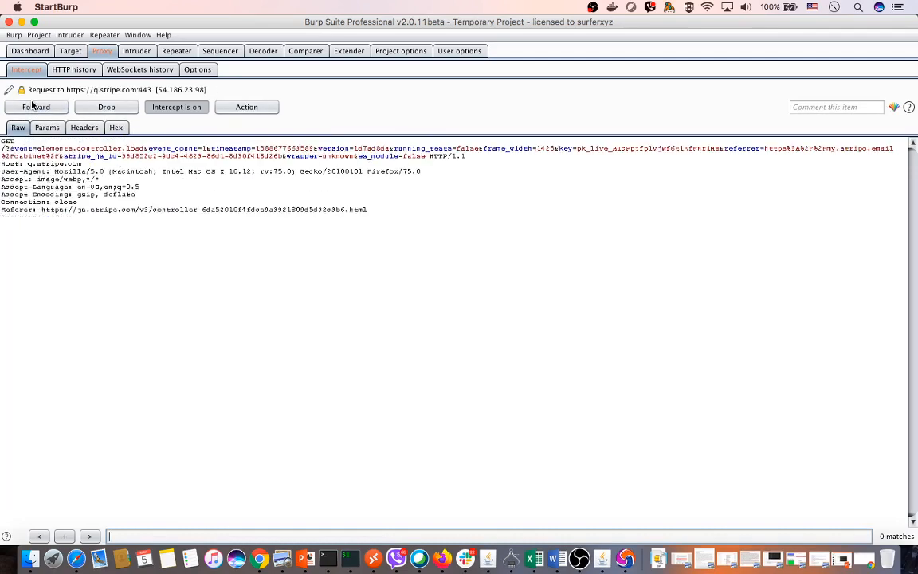
click(32, 105)
click(33, 105)
click(33, 104)
click(33, 105)
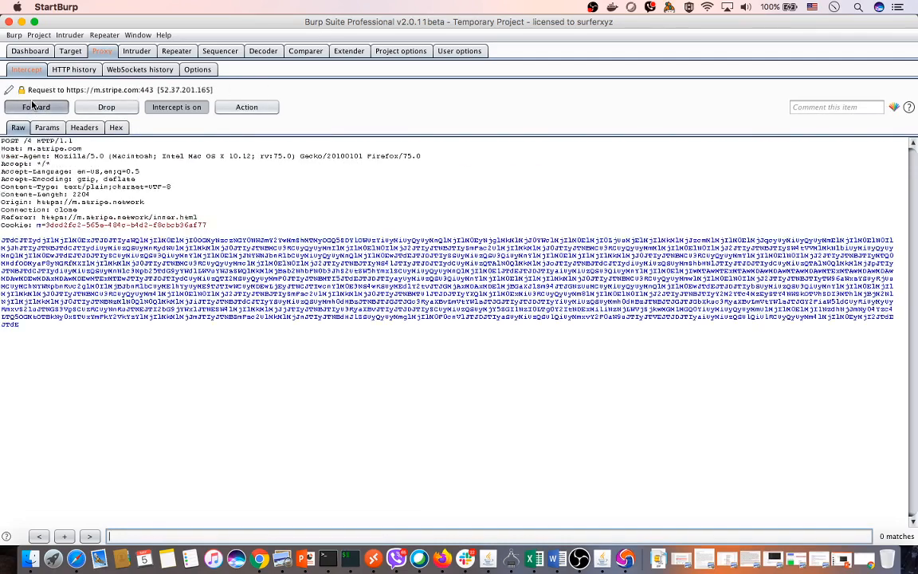
click(33, 105)
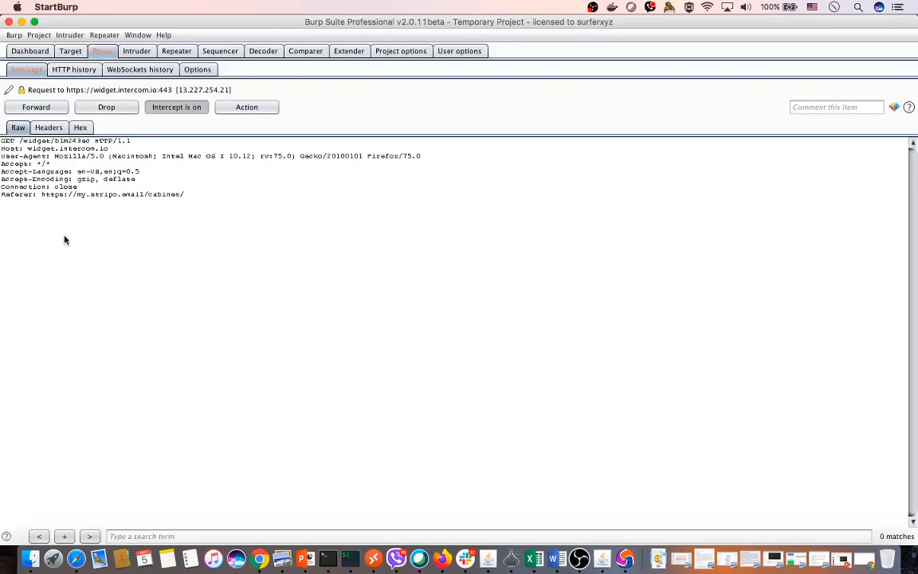
click(40, 108)
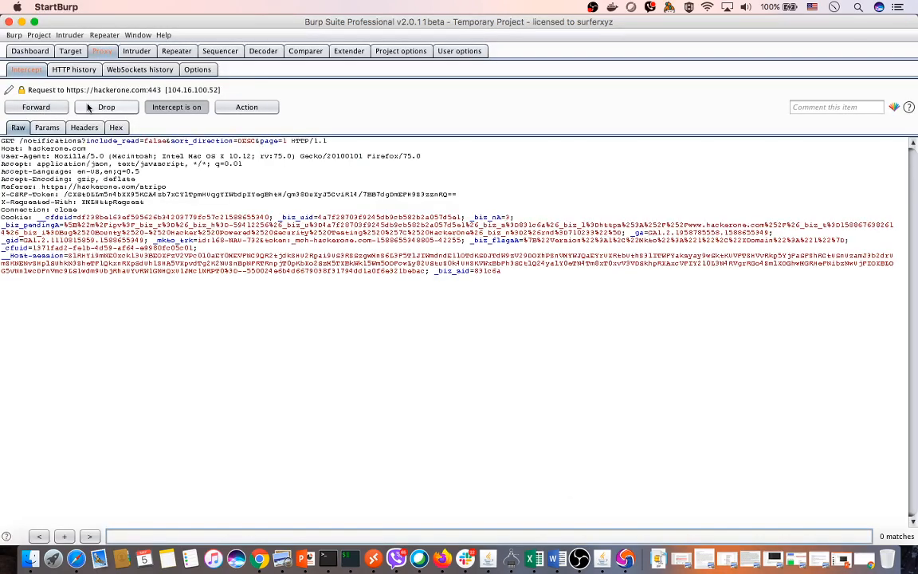
click(188, 111)
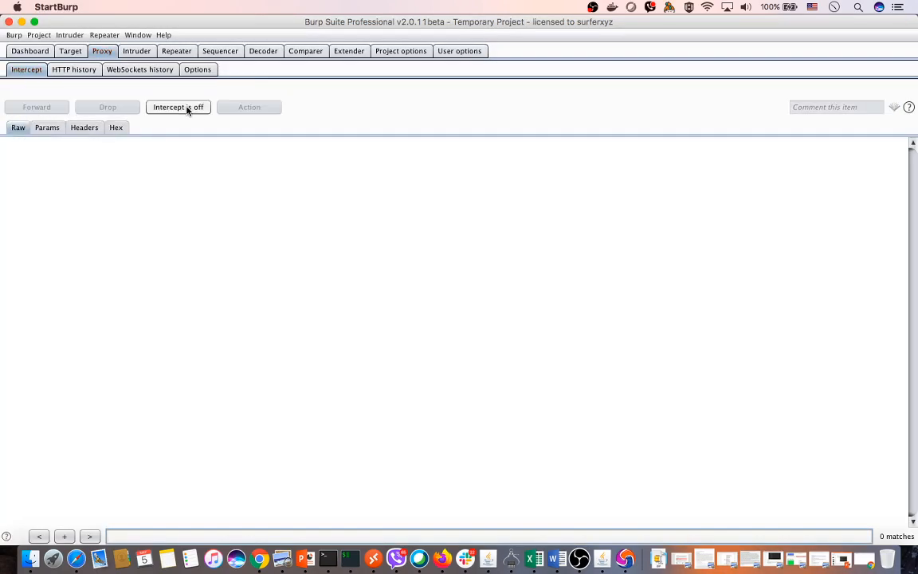
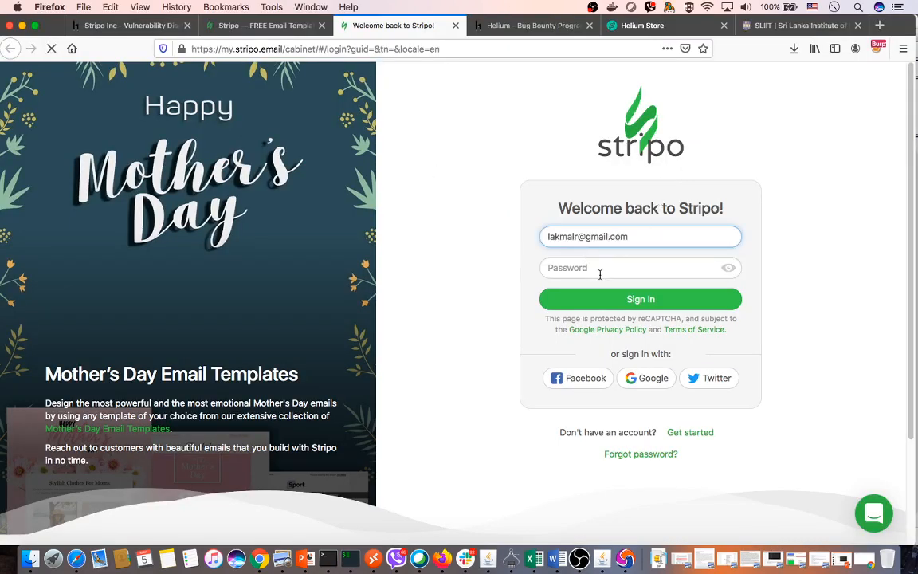
Step: Enter the account password in the Stripo login form, submit the sign-in, and decline saving the login in Firefox
click(600, 273)
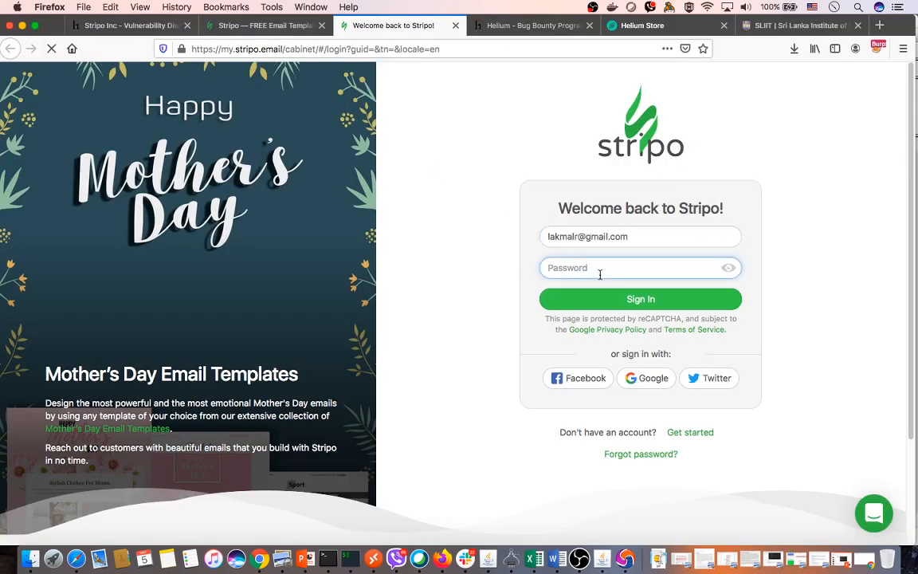
text(***)
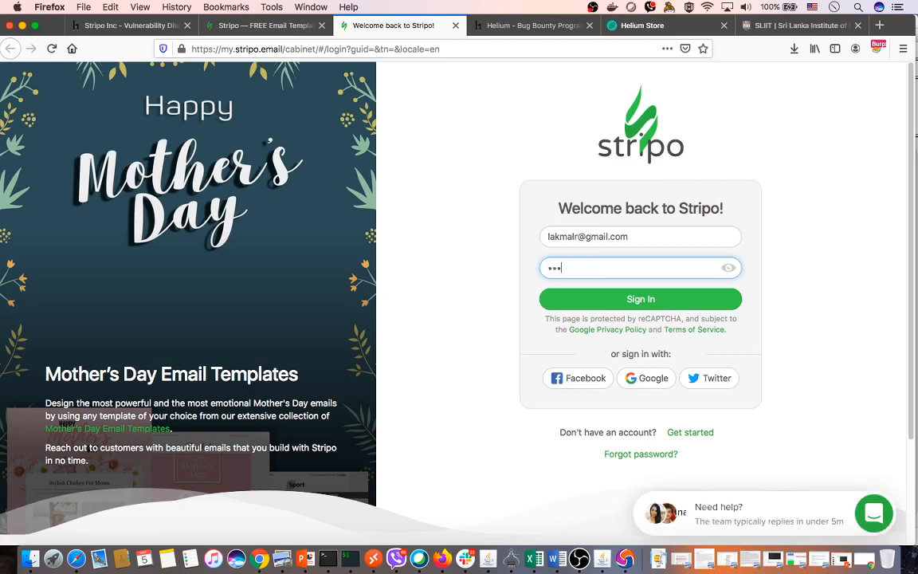
text(*********)
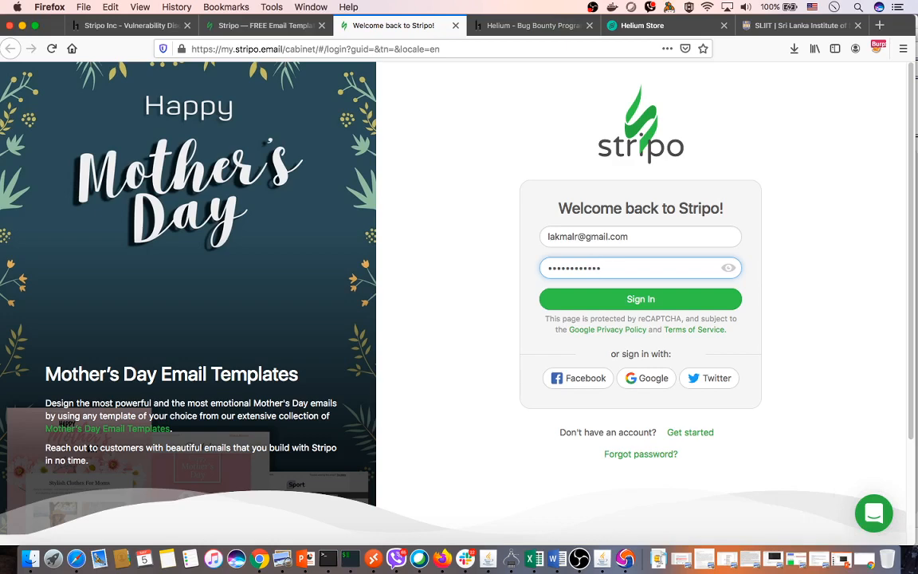
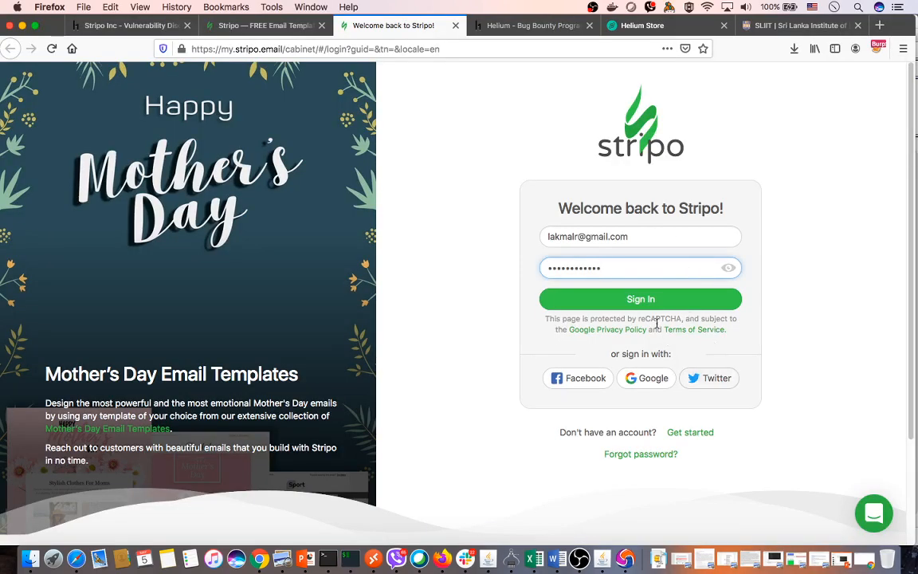
click(666, 302)
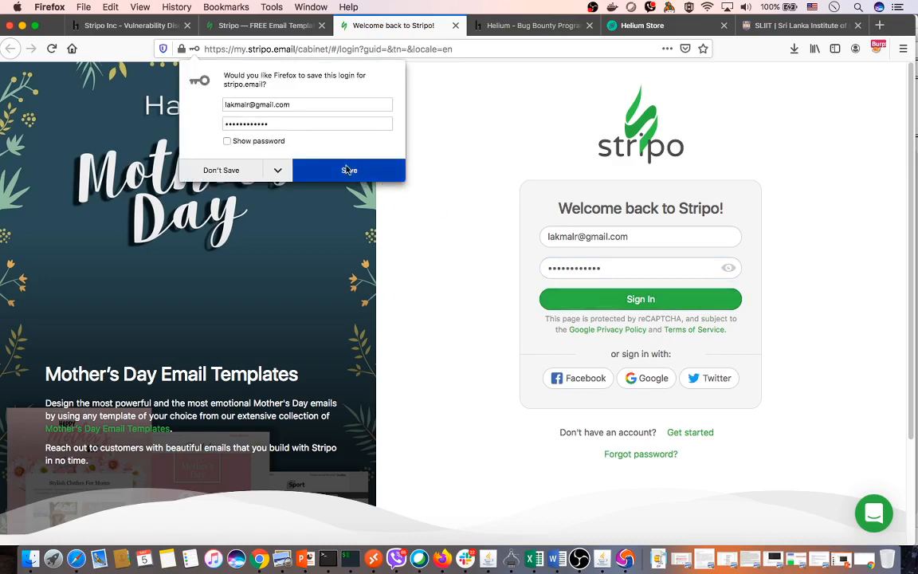
click(212, 166)
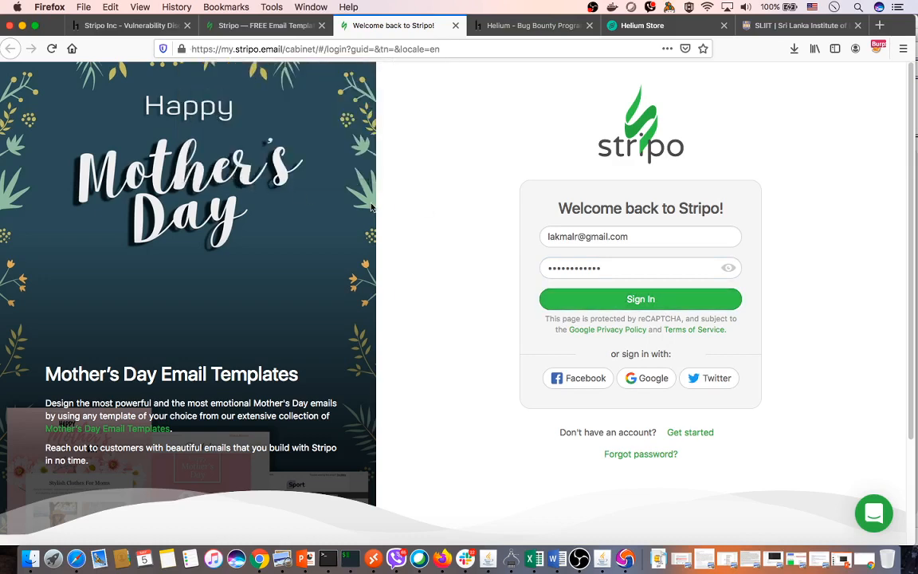
Step: Switch to Burp Suite, forward the requests and WebSocket messages held after the Stripo sign-in, and return to the login page in Firefox
key(super+Tab)
key(super+Tab)
key(super+Tab)
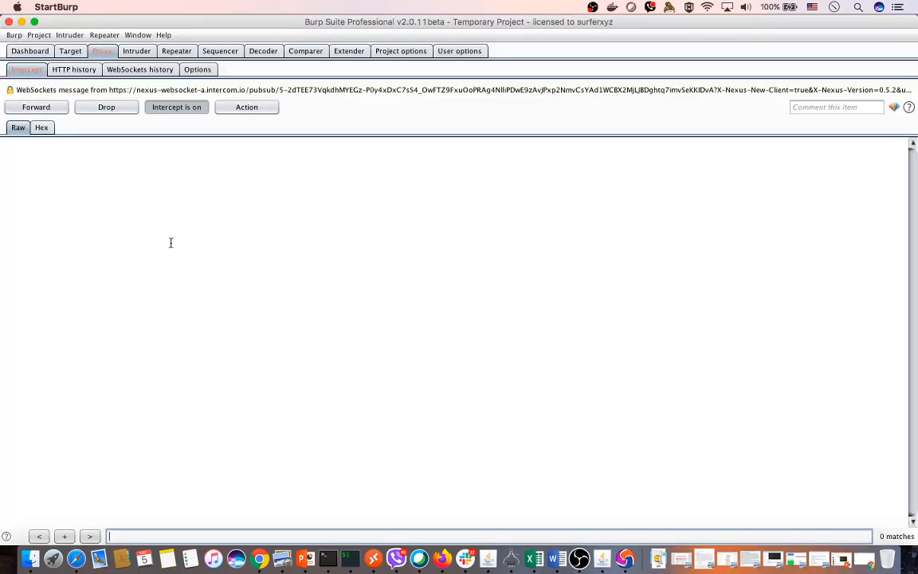
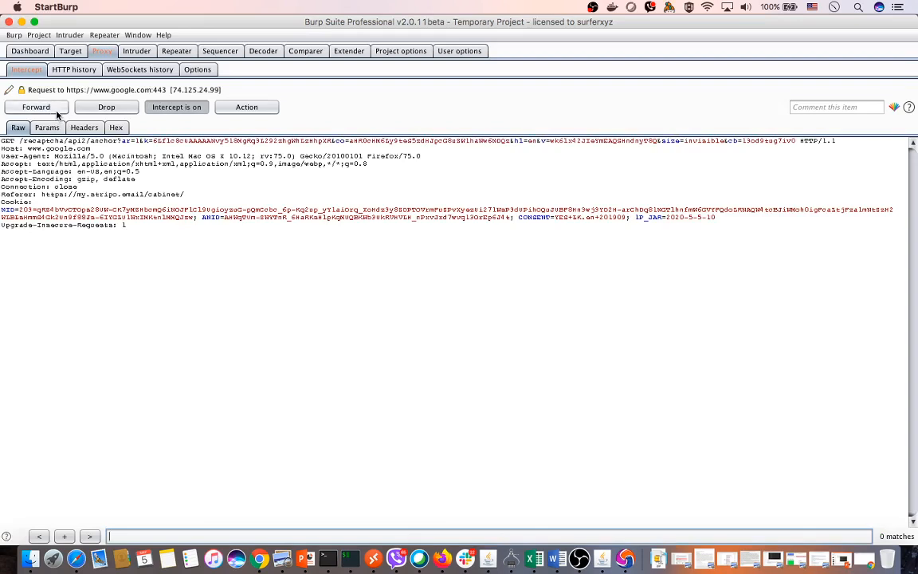
click(59, 109)
click(59, 109)
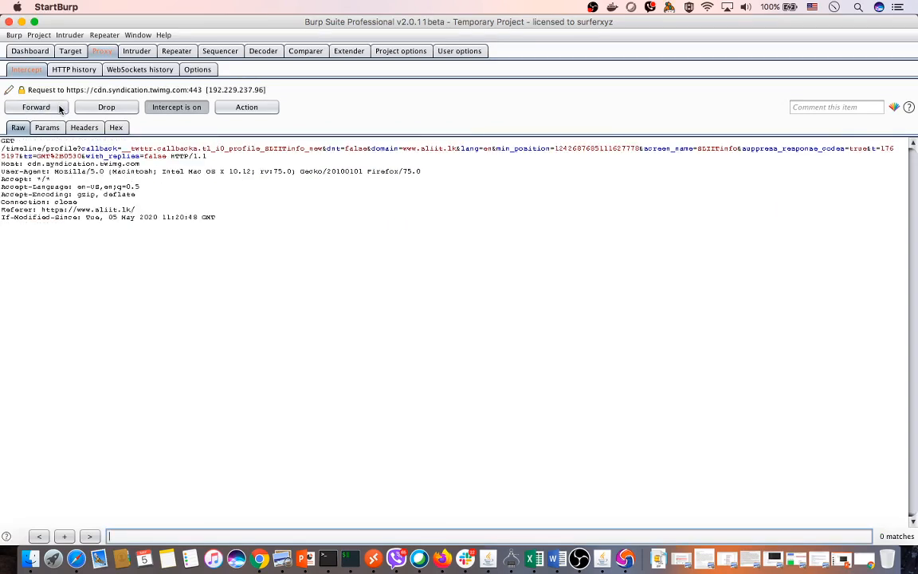
click(59, 108)
click(59, 108)
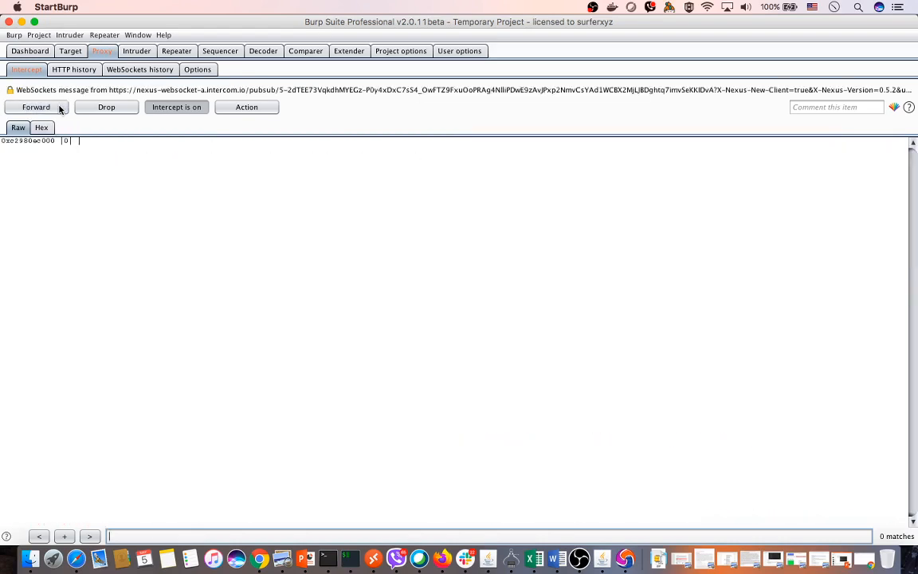
click(59, 108)
click(59, 109)
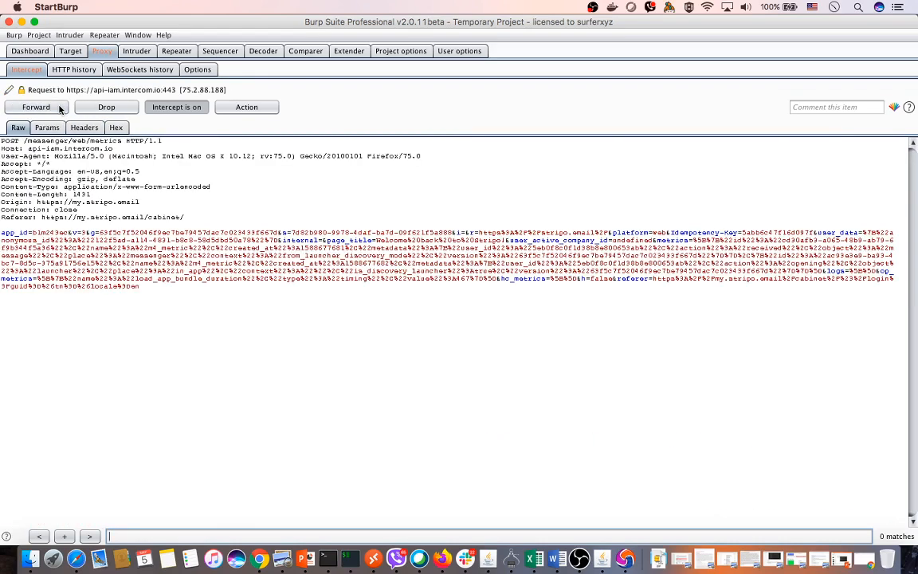
click(51, 108)
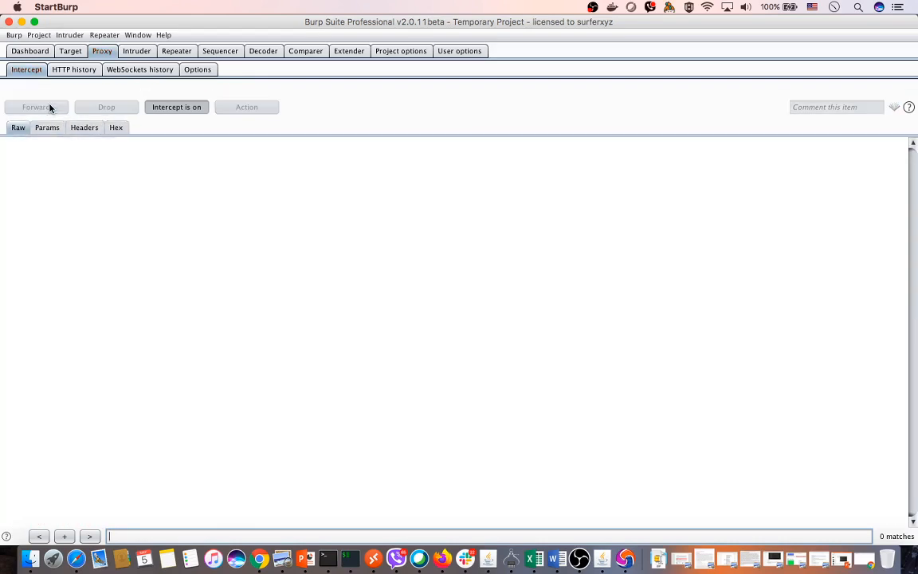
key(super+Tab)
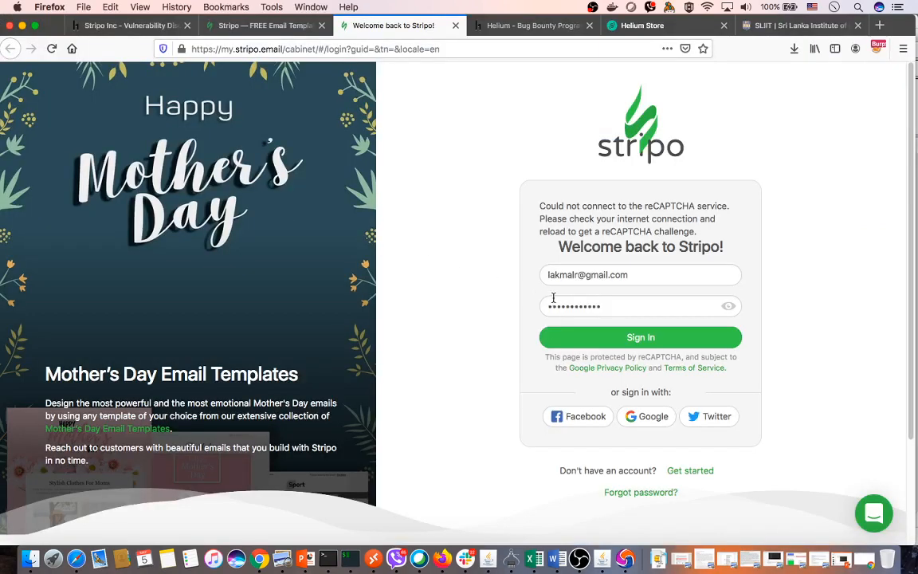
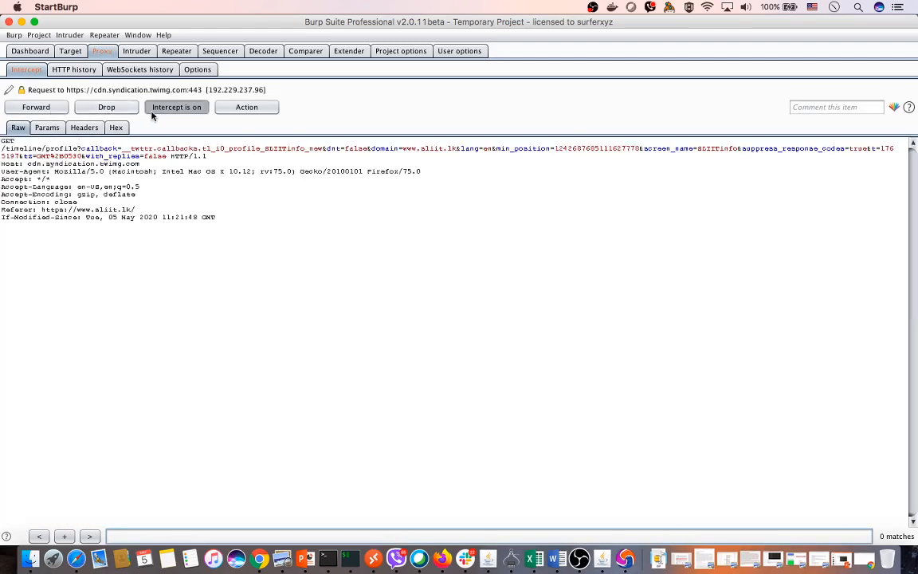
Step: Forward the held cdn.syndication.twimg.com request in Burp Suite and toggle interception off and back on
click(31, 109)
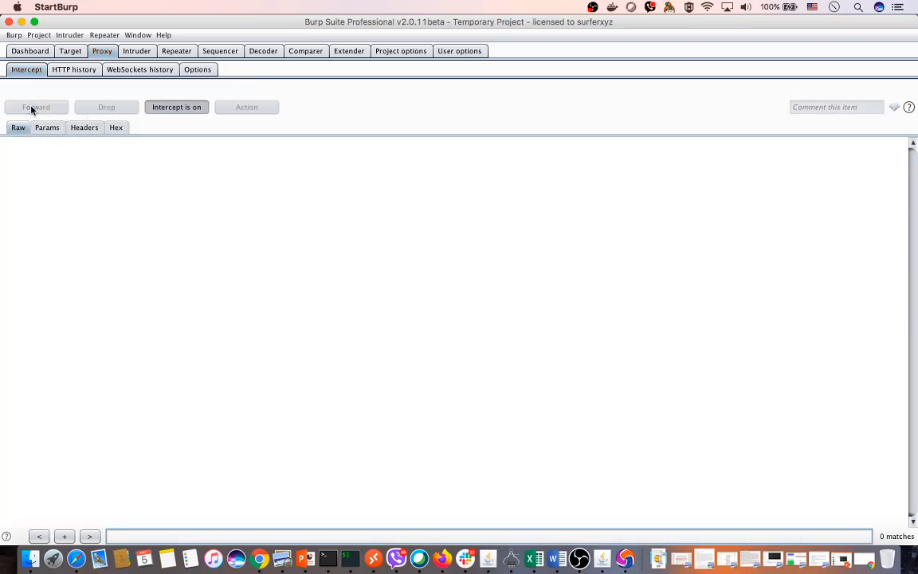
click(175, 108)
click(178, 111)
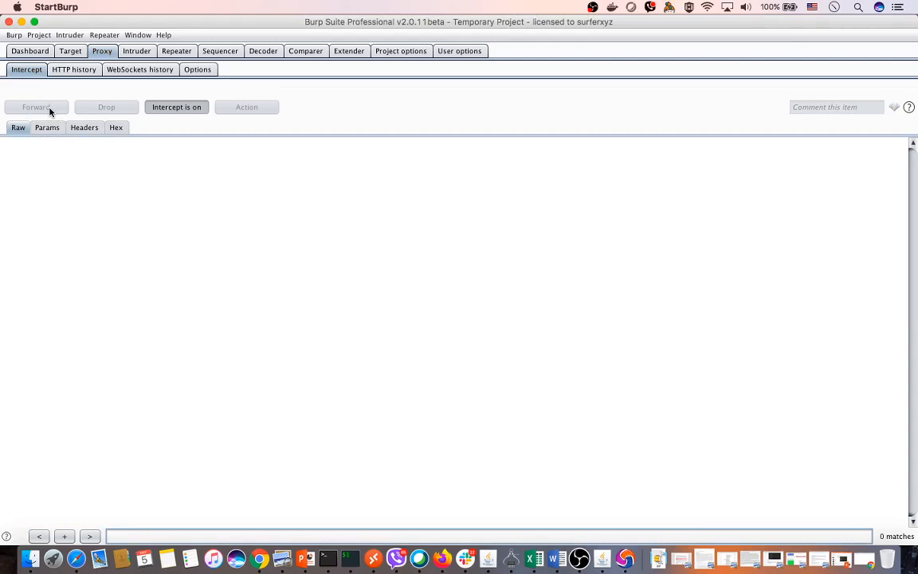
Step: Check the proxy's HTTP history, then return to interception and forward the held Intercom WebSocket messages
click(69, 70)
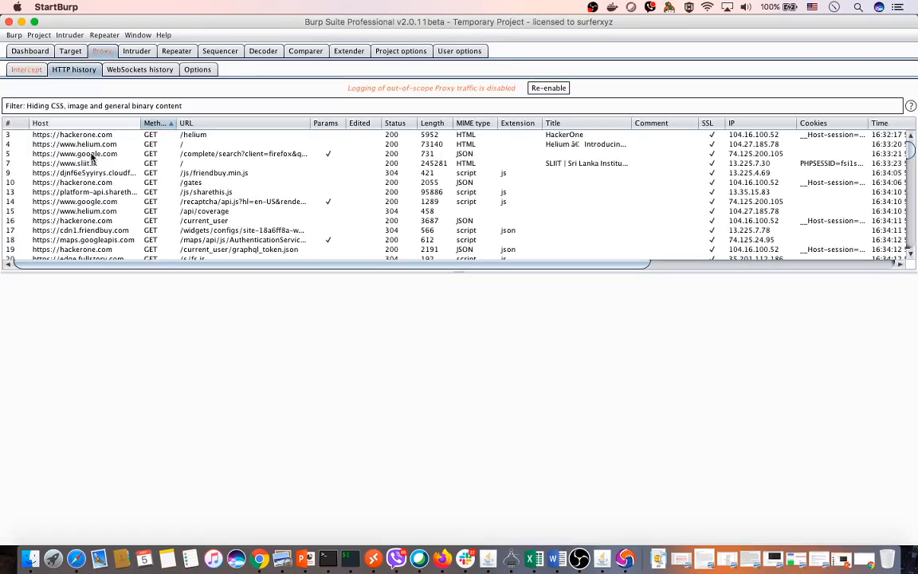
click(27, 70)
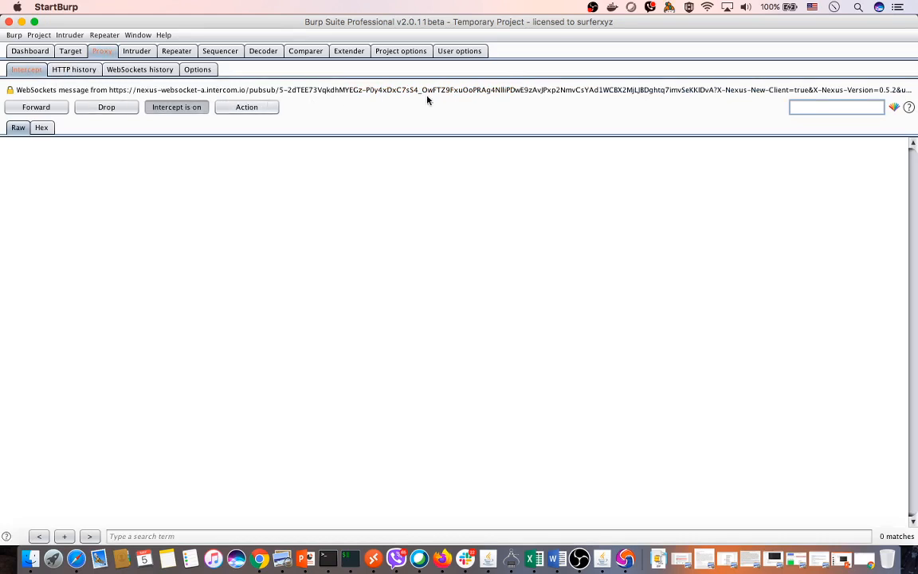
click(45, 110)
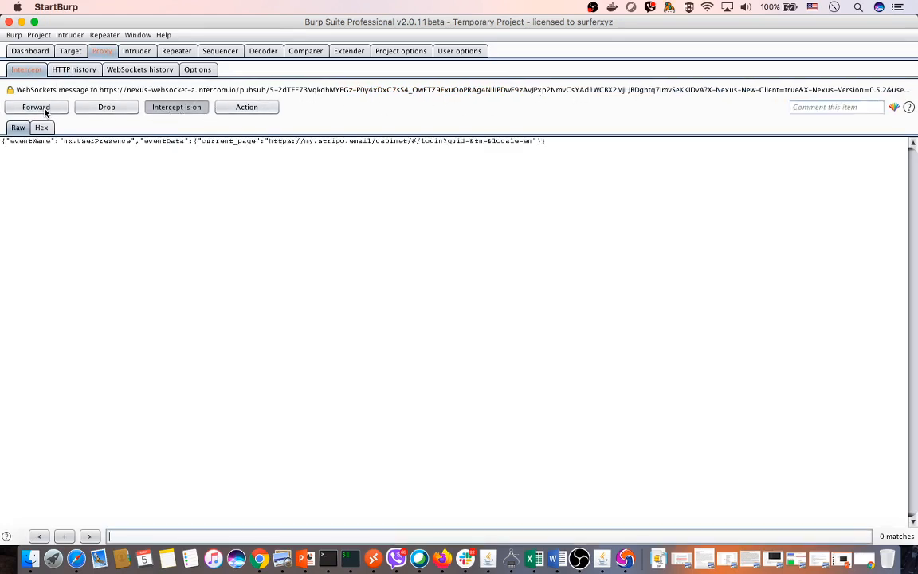
click(45, 110)
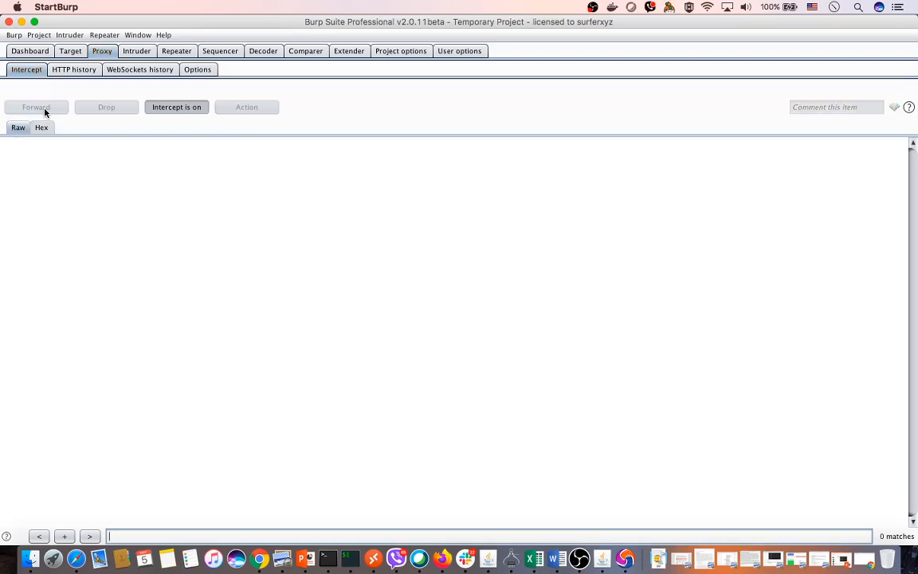
Step: Check the target site map, then return to interception and forward the held cdn.syndication.twimg.com and hackerone.com requests
click(62, 53)
click(30, 70)
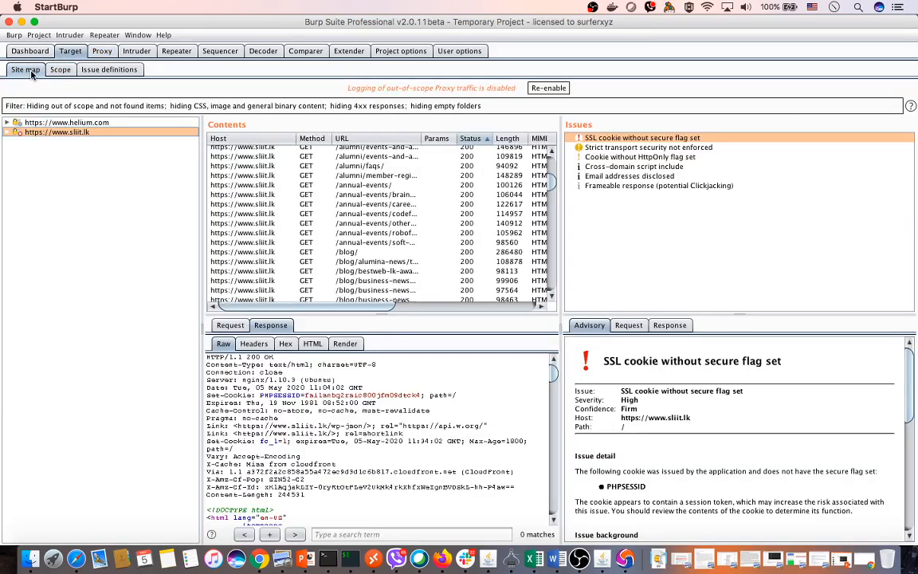
click(102, 52)
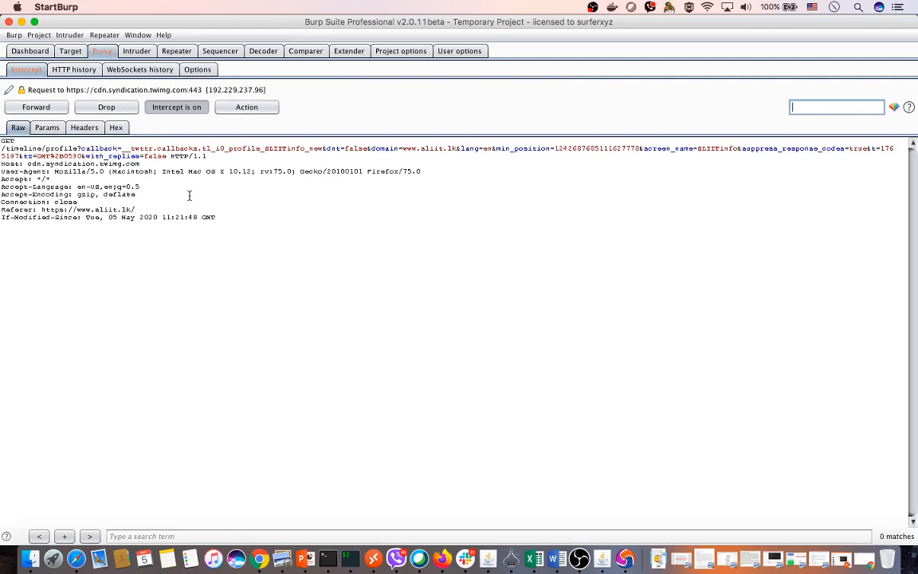
click(55, 109)
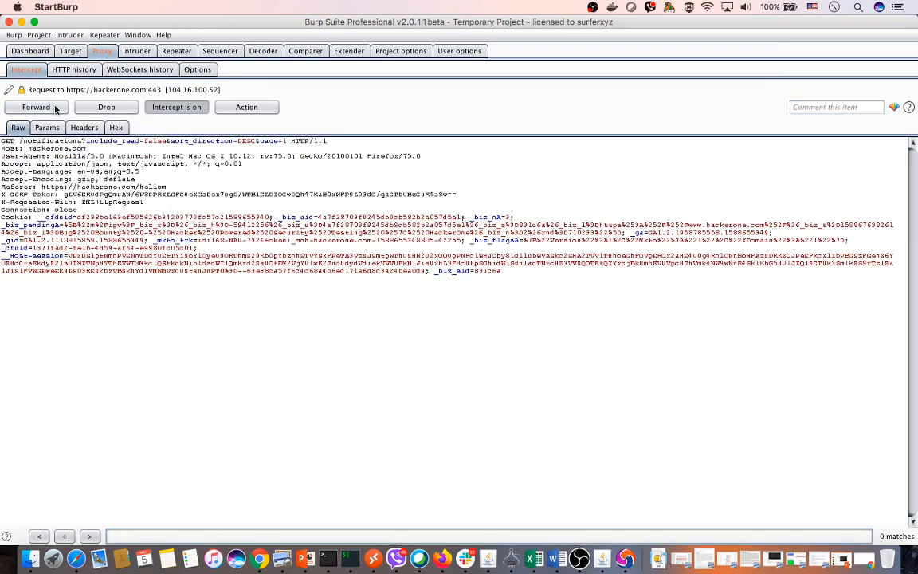
click(49, 110)
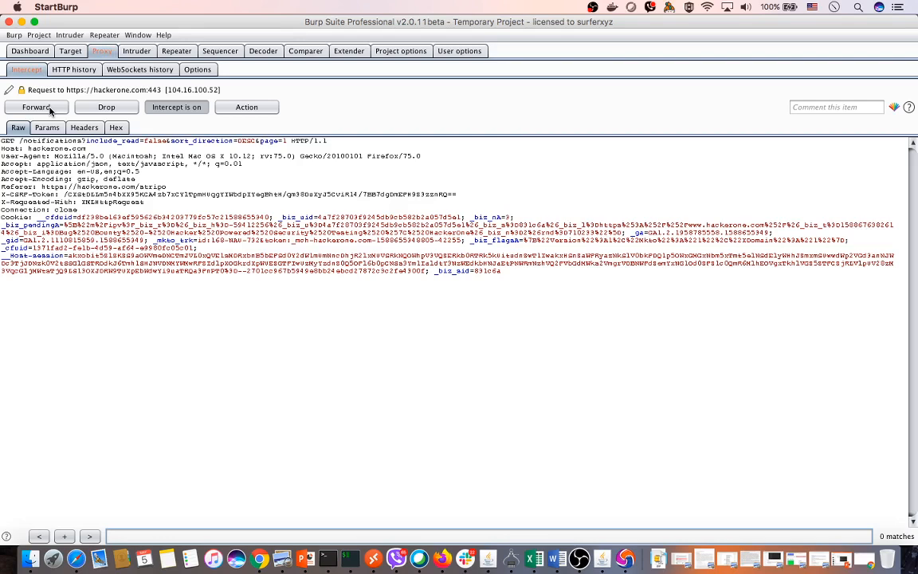
click(50, 110)
Step: Switch to Firefox and close every open tab except the Stripo login page
key(super+Tab)
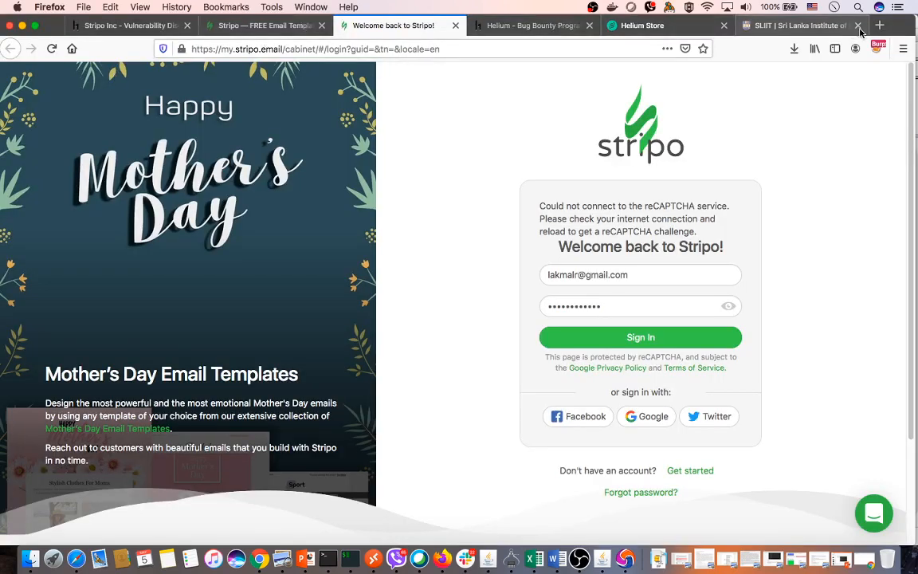
click(773, 26)
click(770, 25)
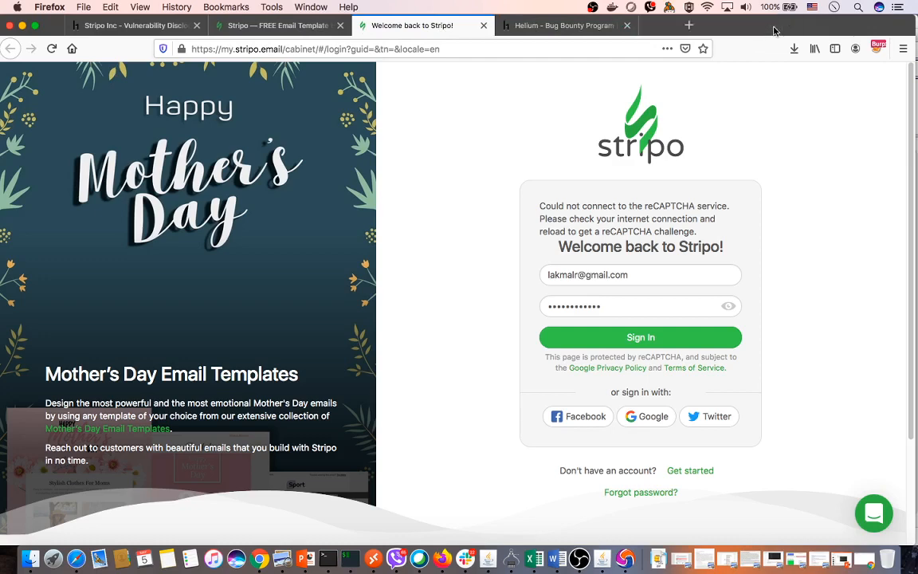
click(627, 26)
click(327, 26)
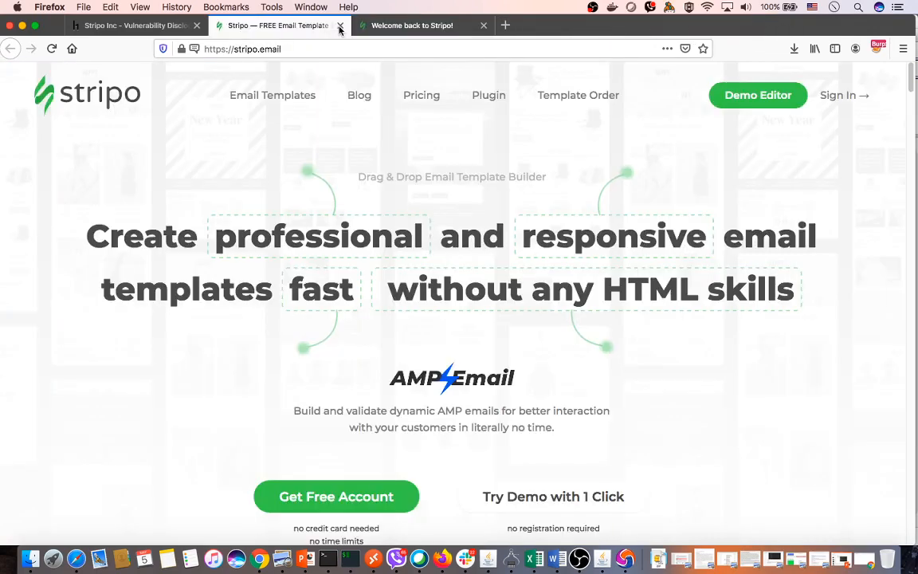
click(341, 25)
click(148, 25)
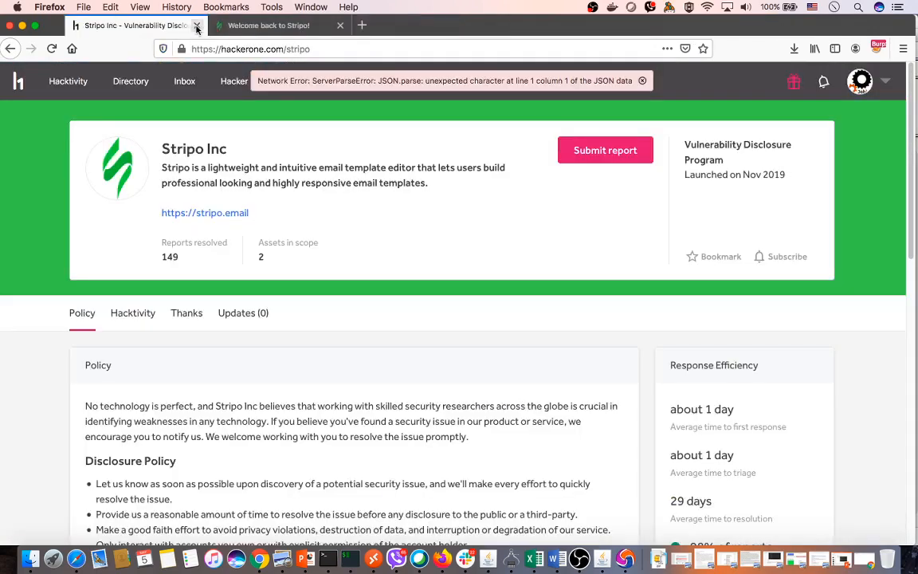
key(super+w)
click(455, 49)
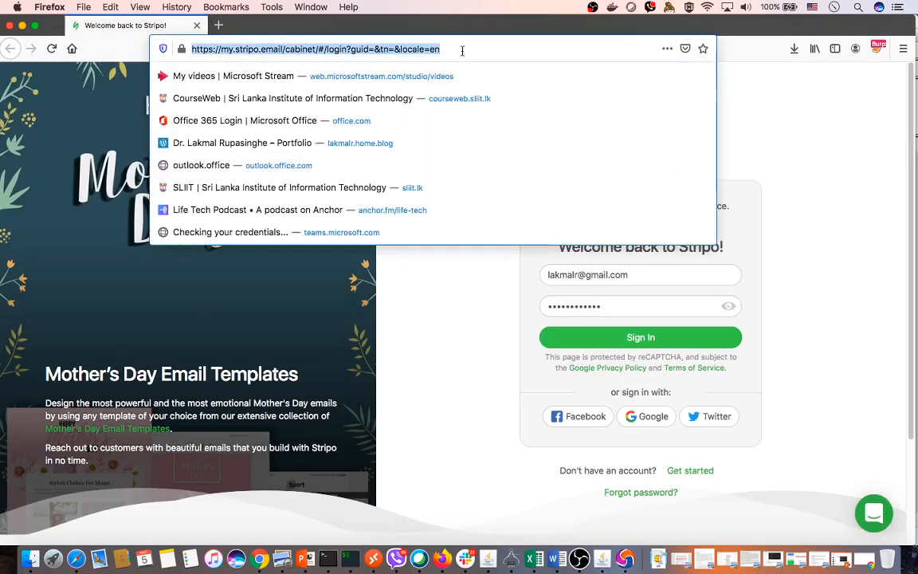
click(434, 283)
Step: Switch to Burp Suite and toggle interception off and back on to release the held google-analytics.com request
key(super+Tab)
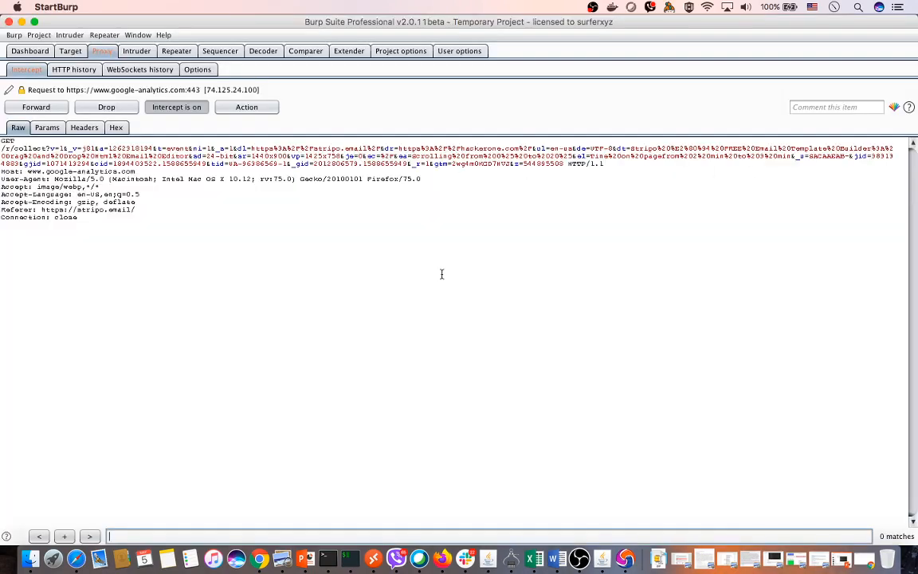
click(180, 108)
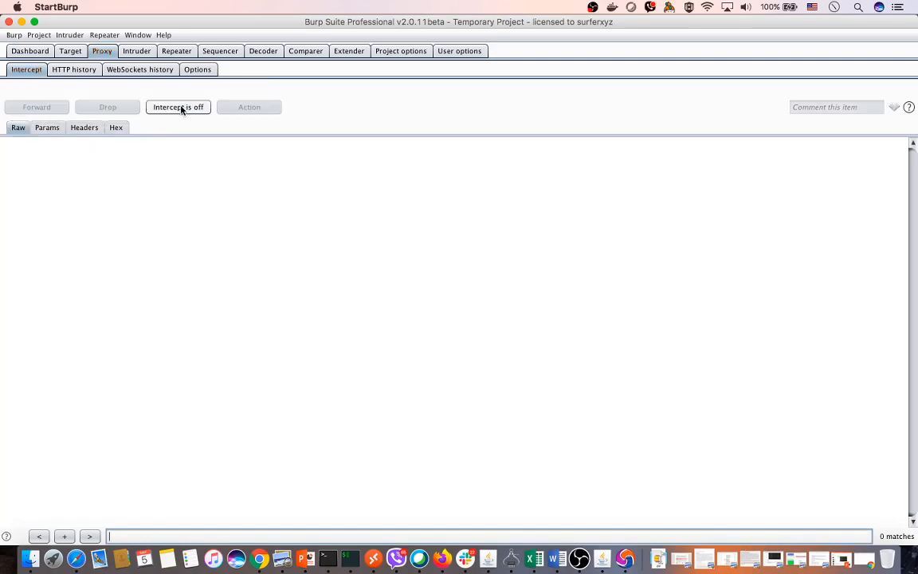
click(180, 107)
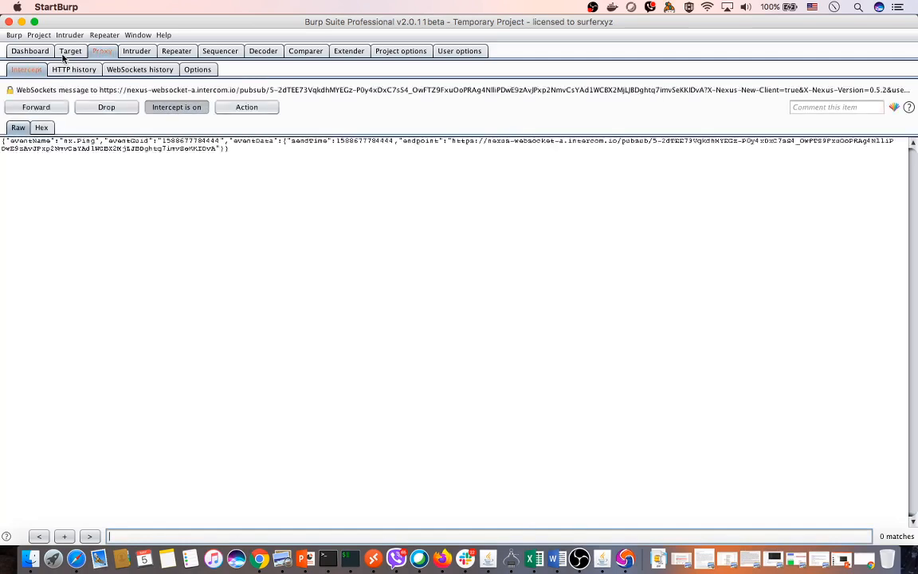
Step: Forward the held Intercom WebSocket messages and toggle interception off and on again
click(65, 53)
click(102, 51)
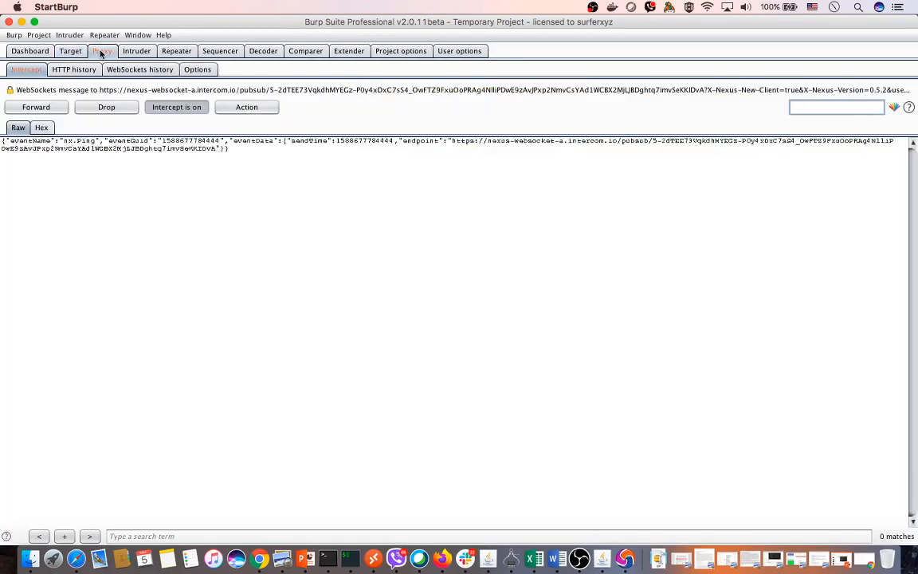
click(53, 107)
click(54, 108)
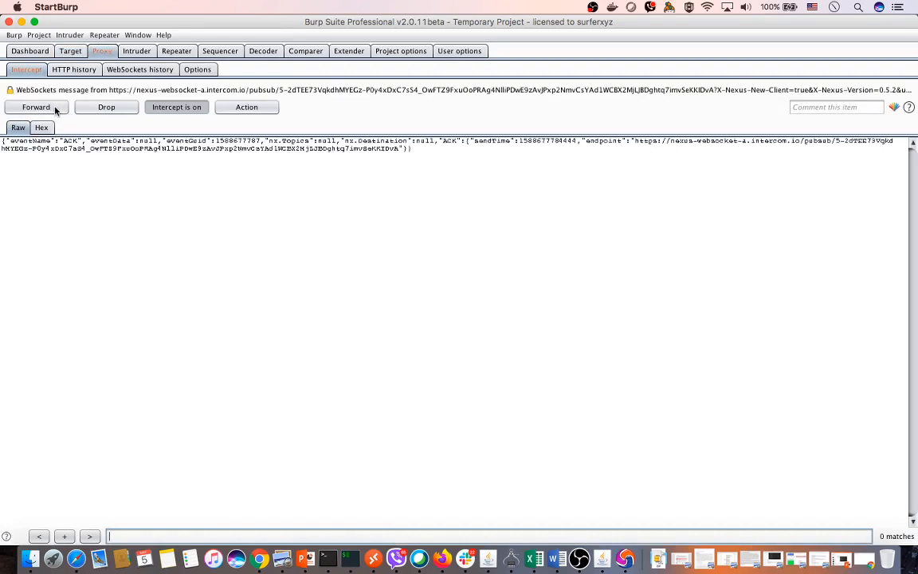
click(55, 108)
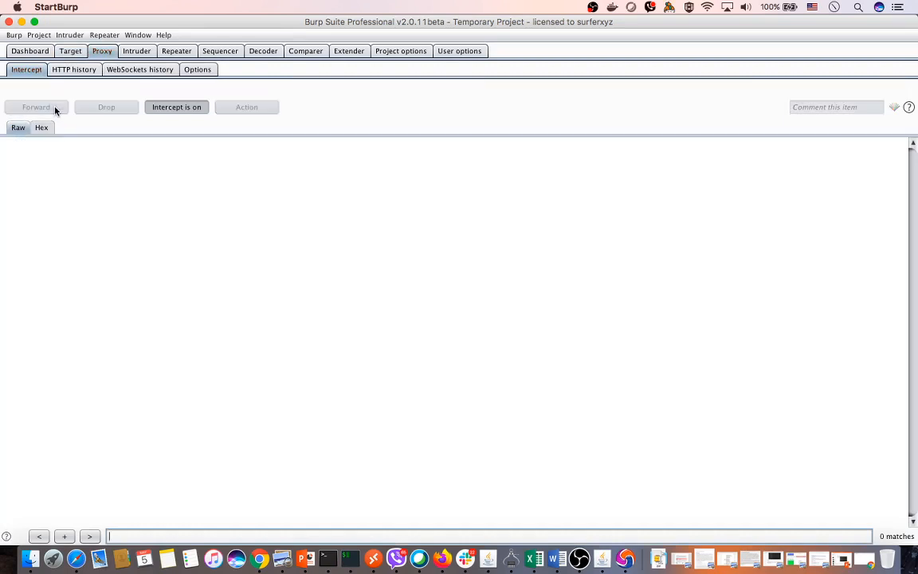
click(179, 108)
click(178, 108)
Step: Submit the Stripo sign-in again in Firefox, then forward the held facebook.com request and Intercom WebSocket messages in Burp Suite
key(super+Tab)
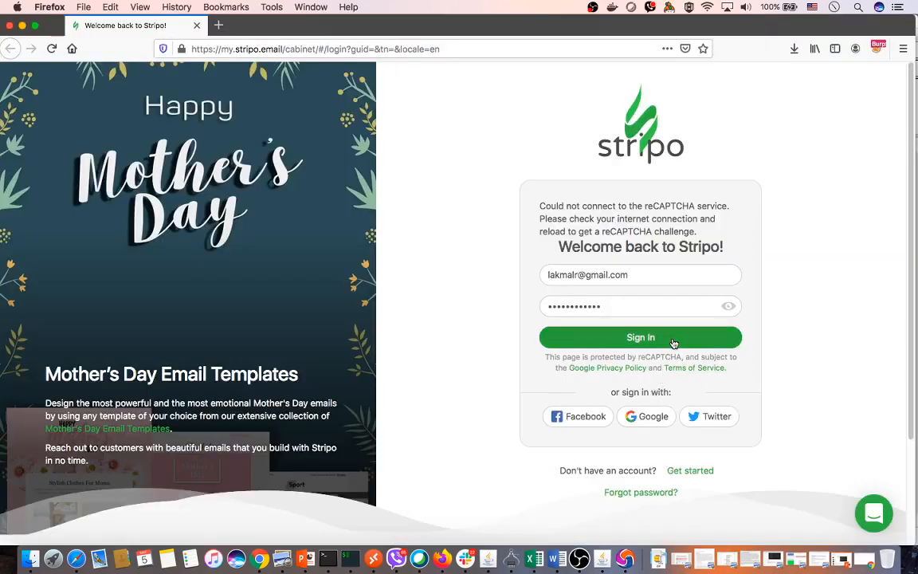
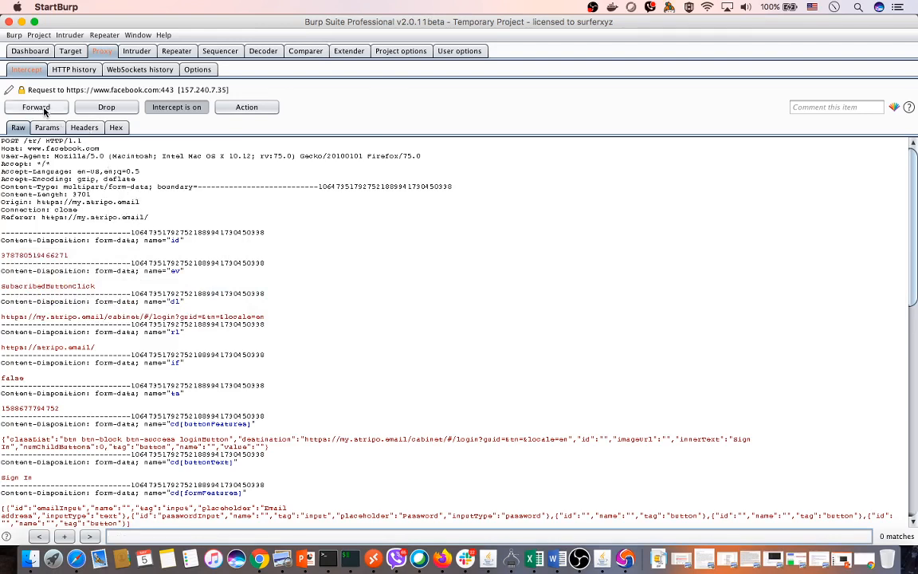
click(36, 107)
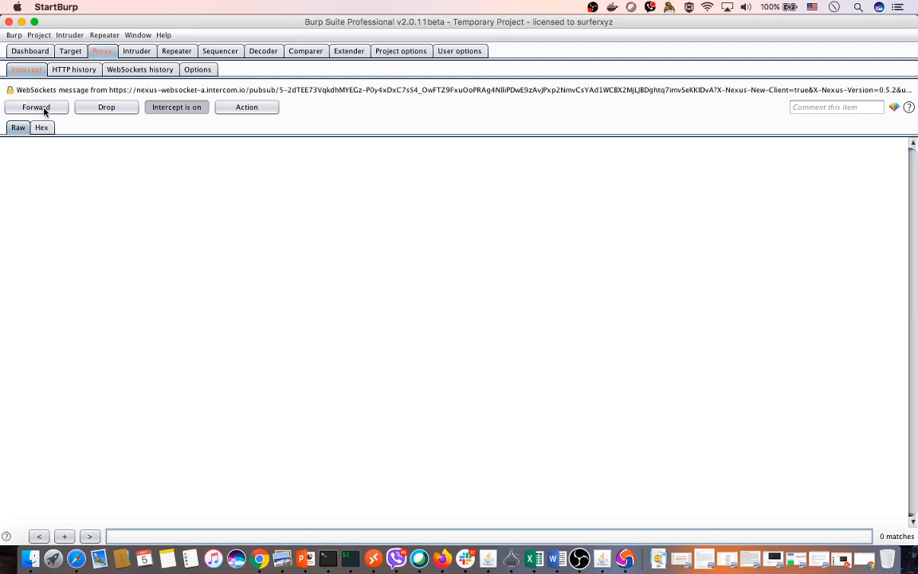
click(36, 108)
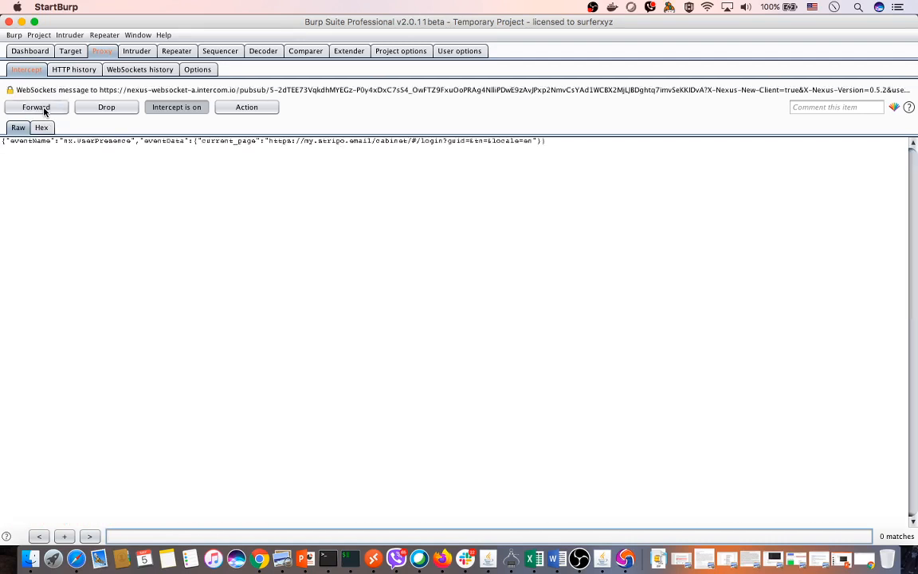
click(36, 108)
Step: Revisit the Stripo login form in Firefox, then re-enable logging of out-of-scope proxy traffic from Burp Suite's site map
key(super+Tab)
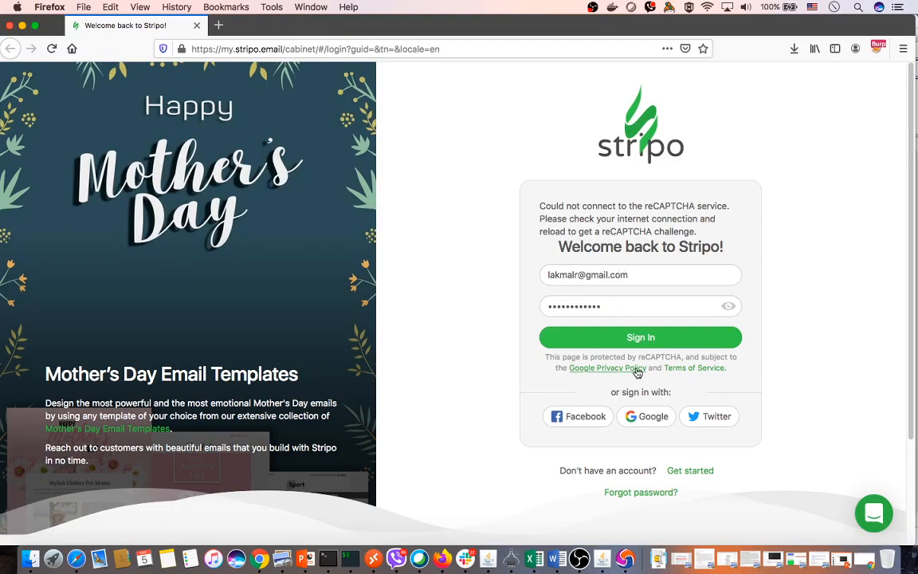
click(617, 311)
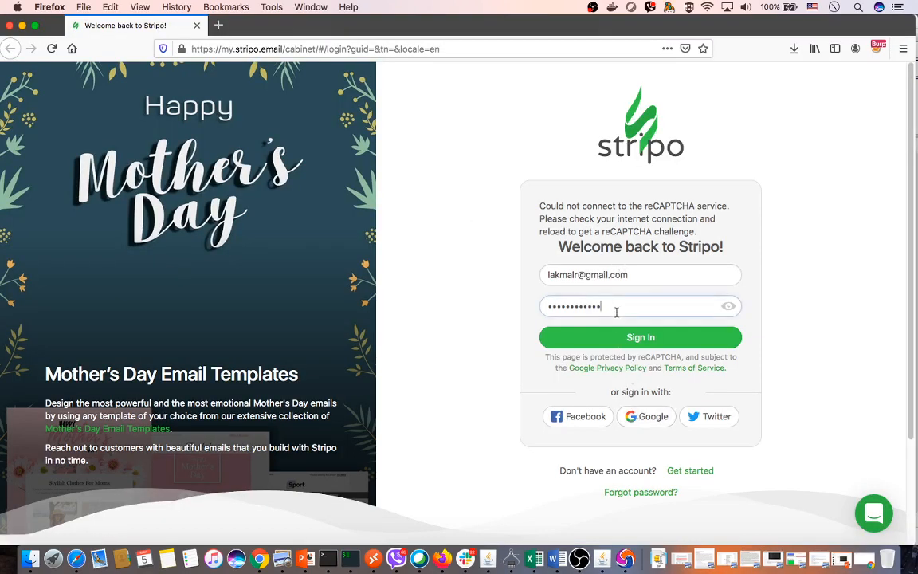
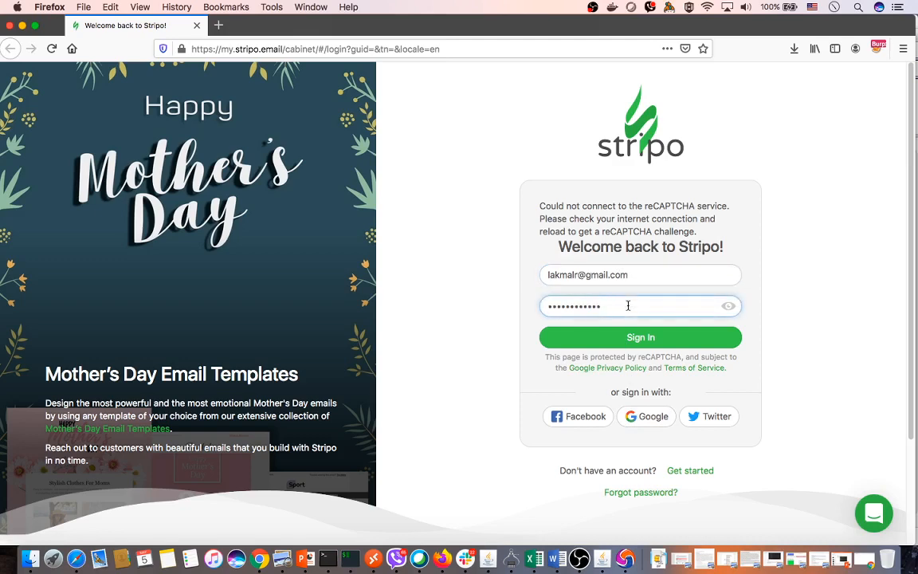
key(super+Tab)
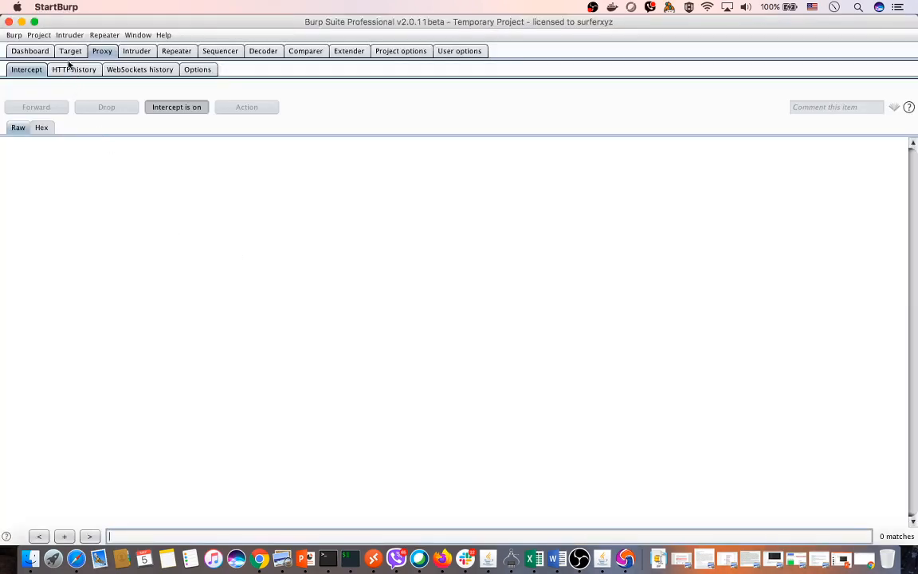
click(40, 51)
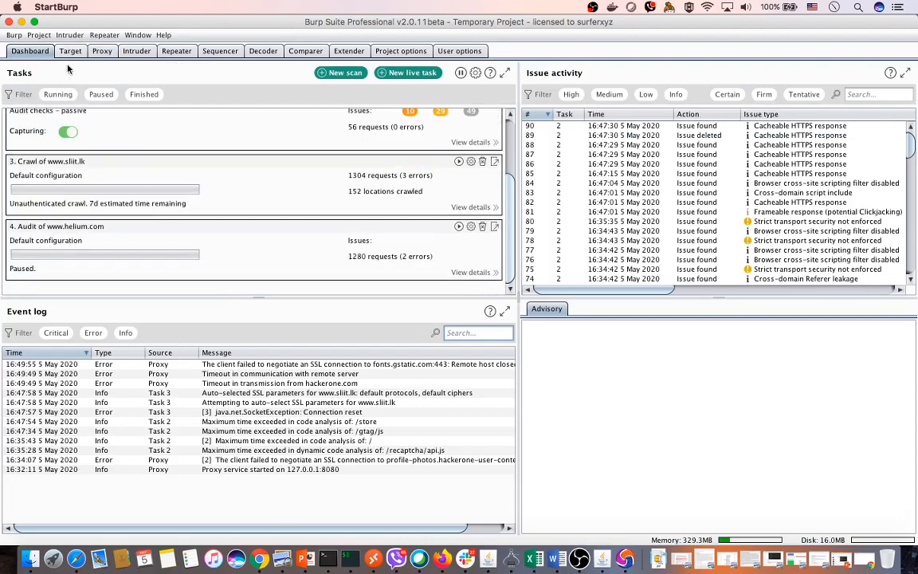
click(69, 53)
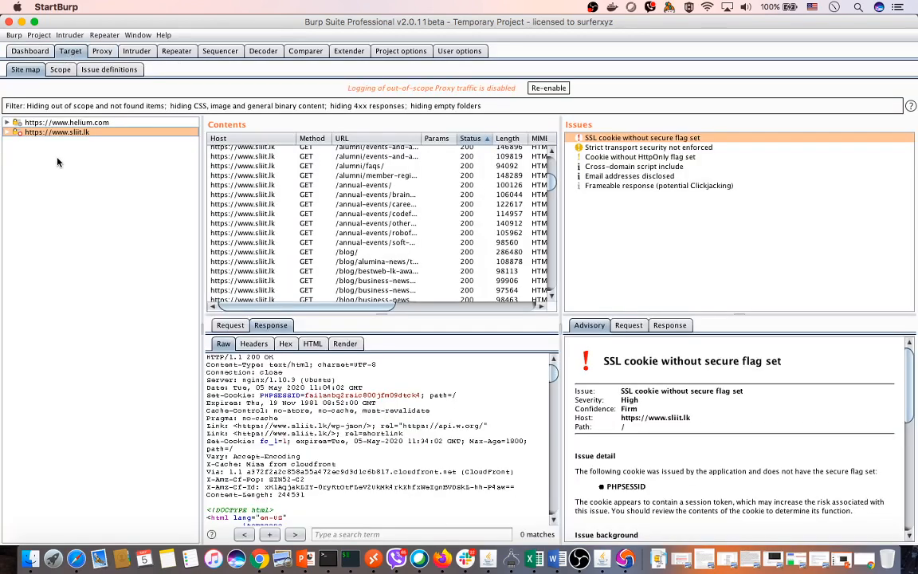
click(548, 87)
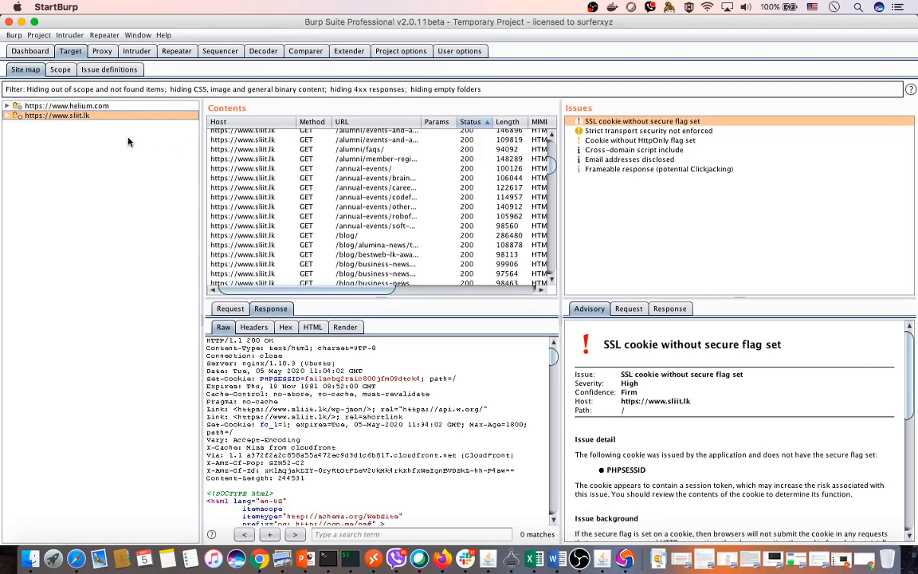
Step: Turn interception off, reload the Stripo login page in Firefox, and return to the site map in Burp Suite
click(102, 53)
click(169, 112)
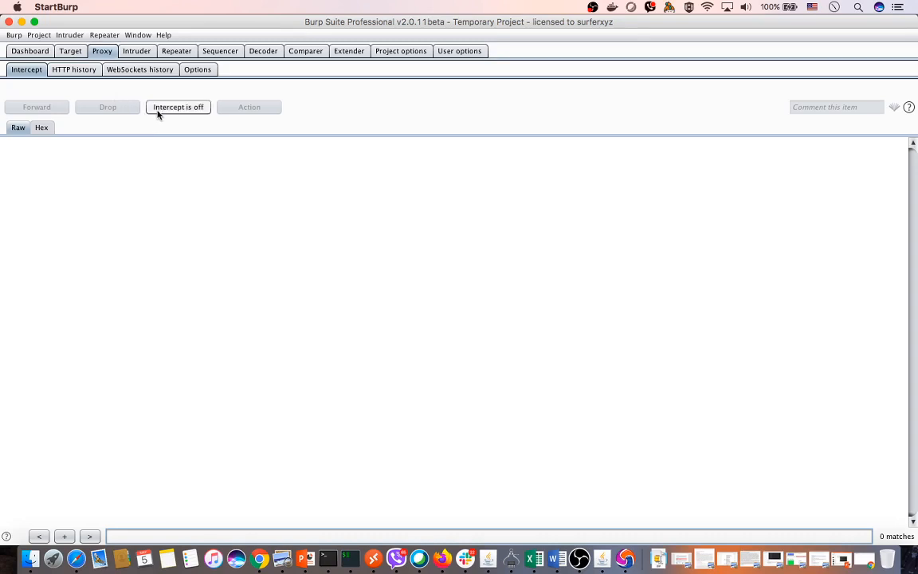
click(69, 51)
key(super+Tab)
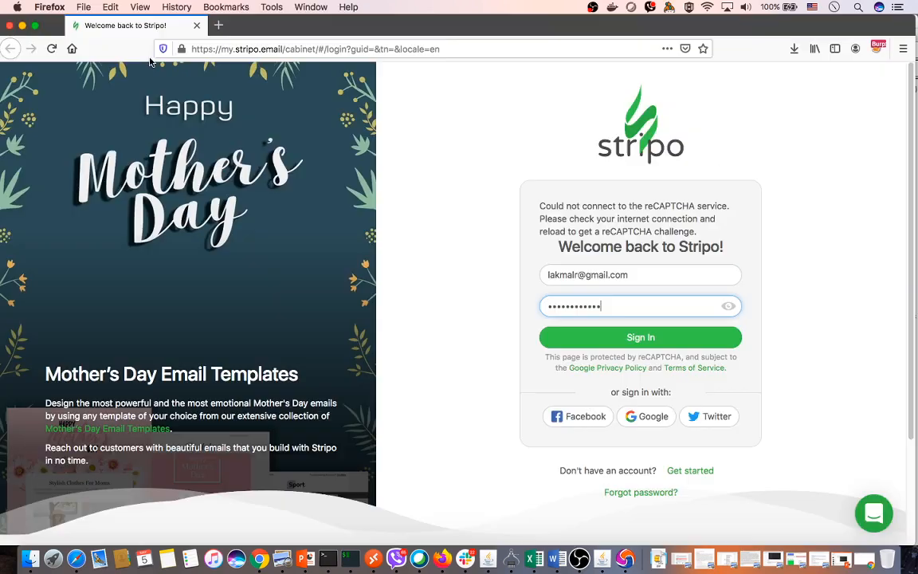
click(254, 47)
key(Return)
key(super+Tab)
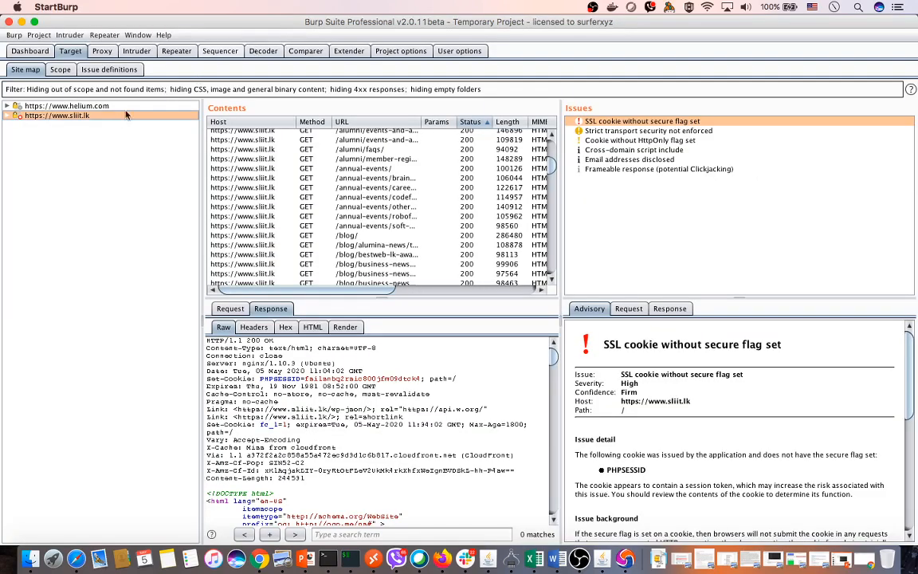
Step: Change the site map filter so that out-of-scope items are no longer hidden
click(60, 70)
click(25, 70)
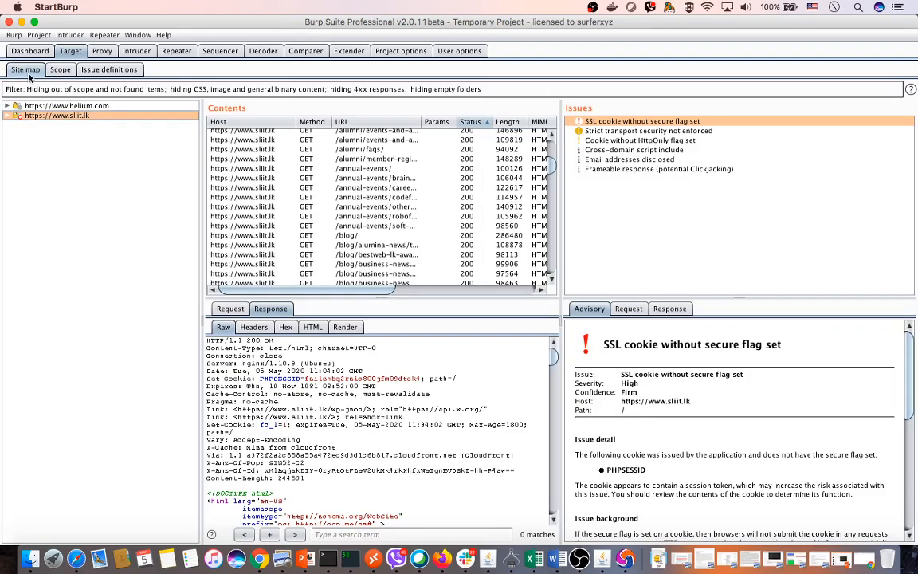
click(87, 90)
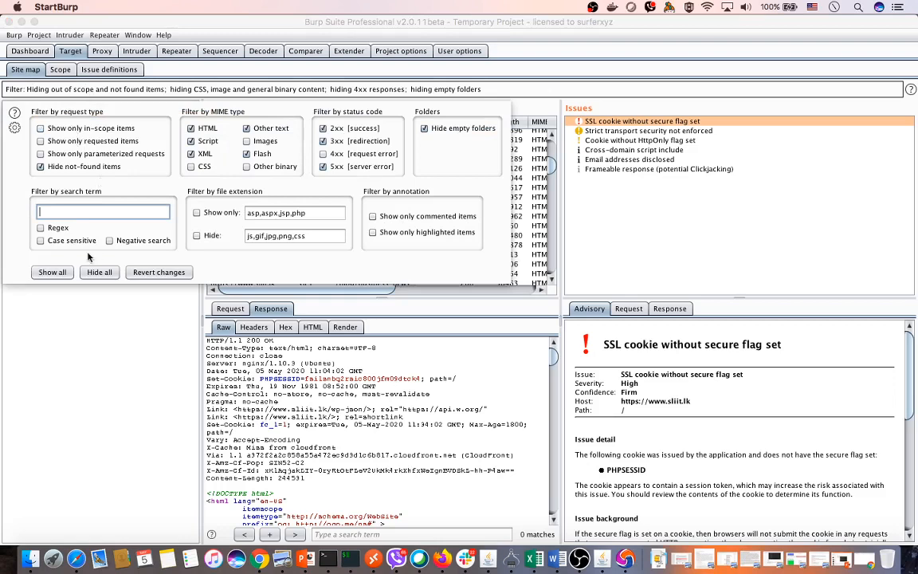
click(52, 272)
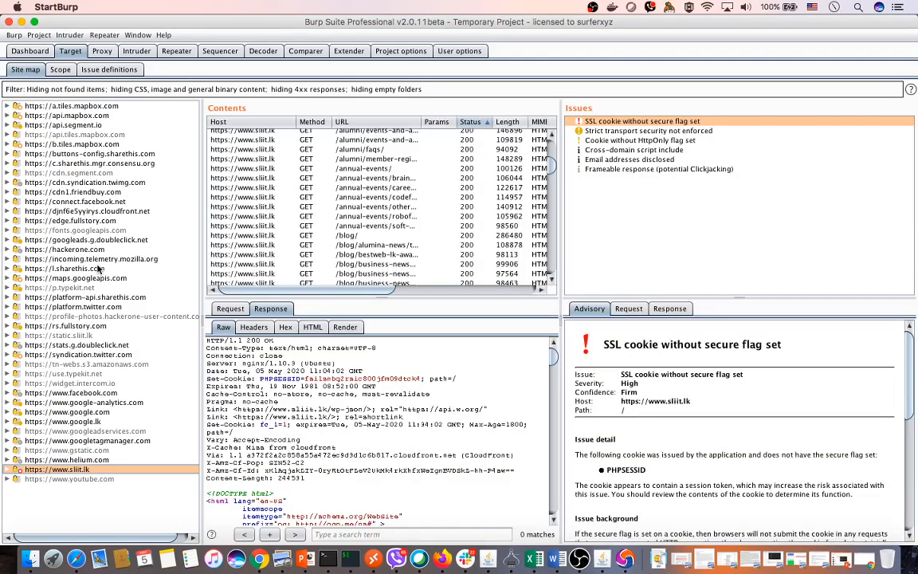
Step: Switch to Firefox and load the Stripo login address again with interception off
key(super+Tab)
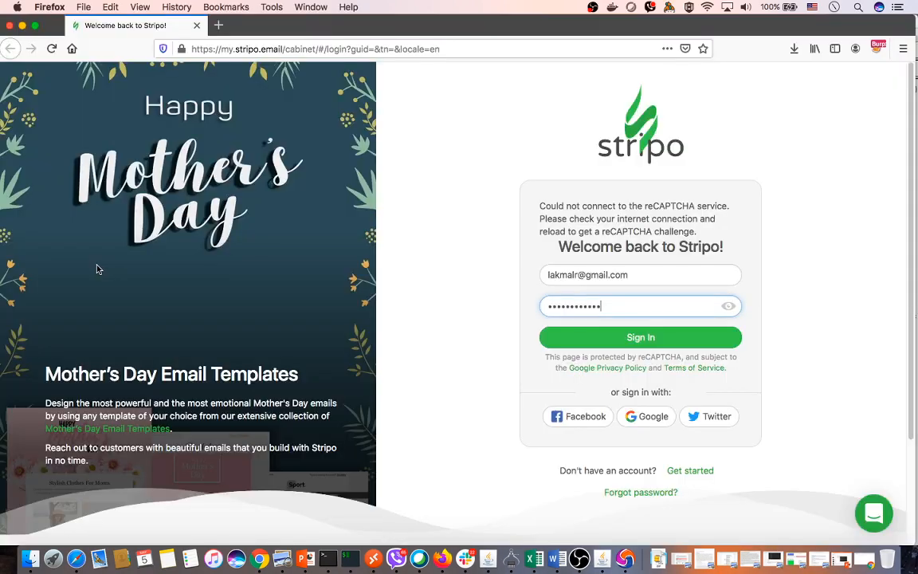
key(super+Tab)
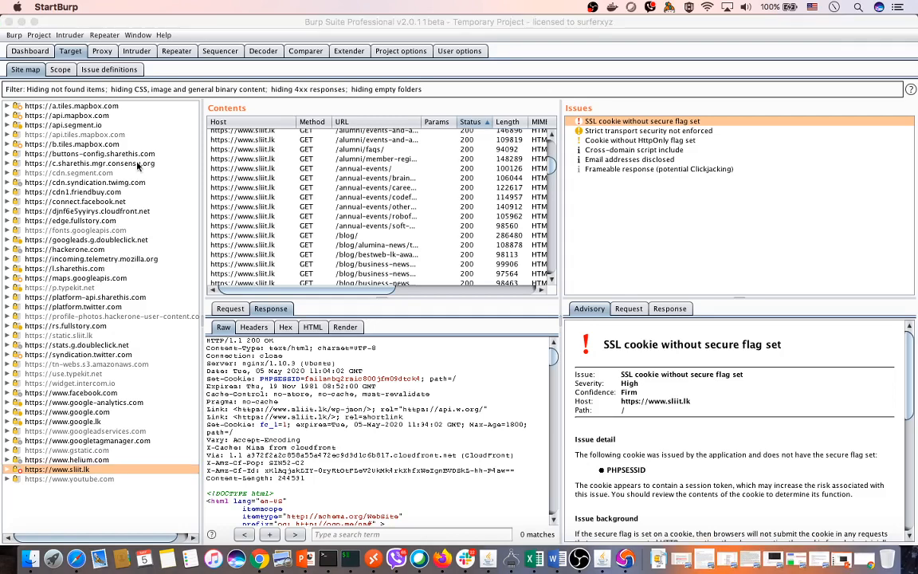
key(super+Tab)
click(304, 49)
key(Return)
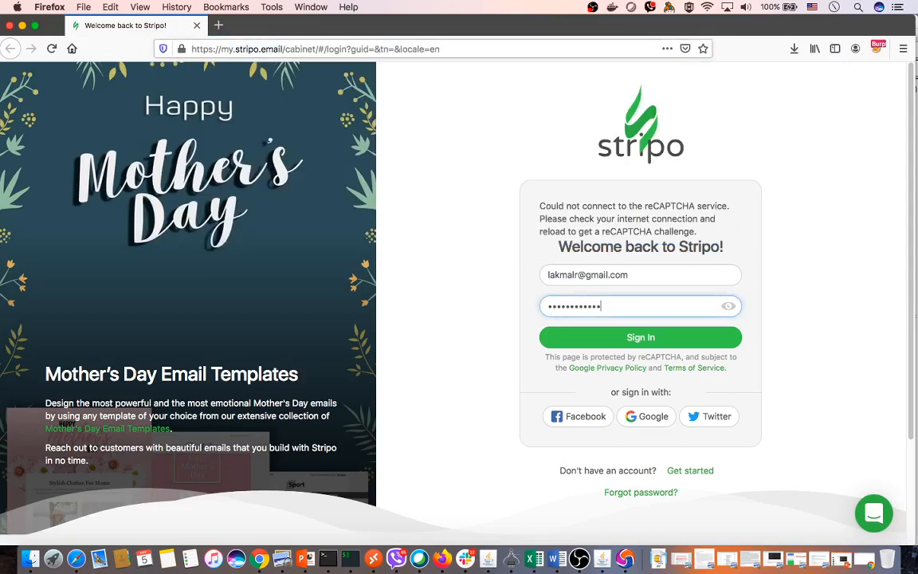
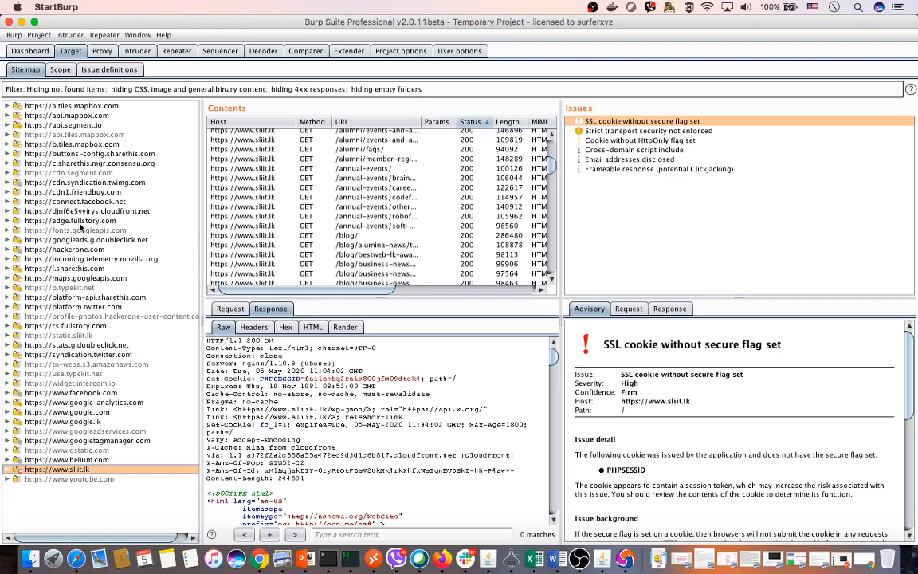
Step: Turn on interception in Burp Suite's proxy and return to the Stripo login page in Firefox
click(102, 51)
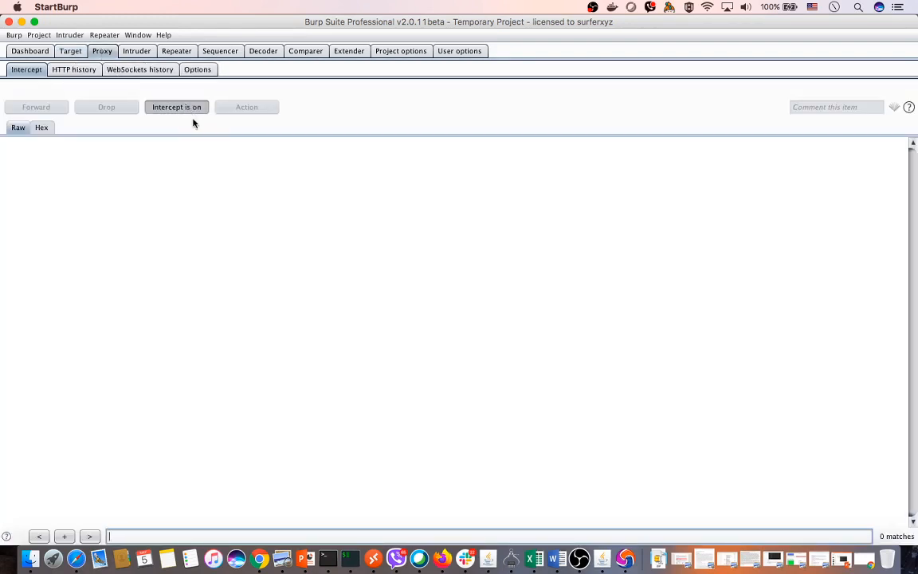
key(super+Tab)
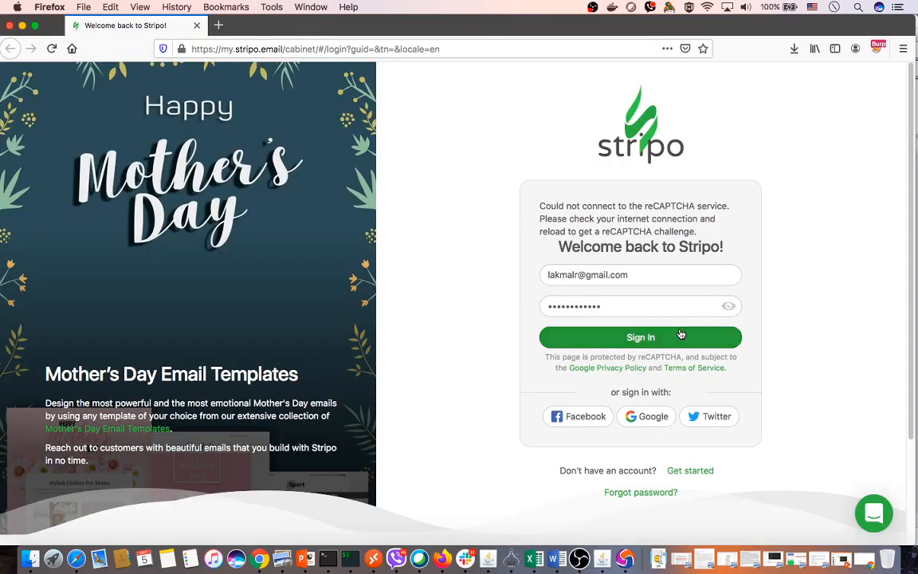
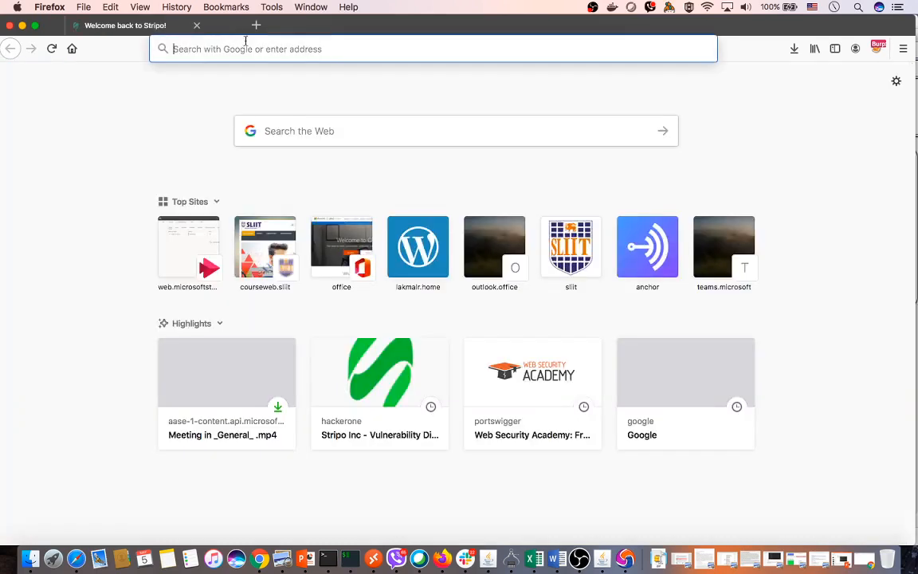
text(www.)
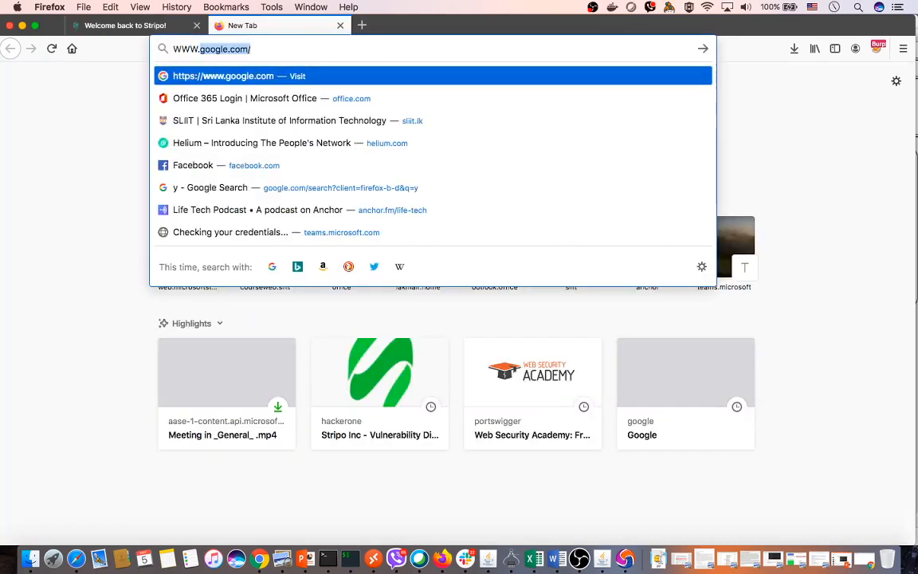
key(BackSpace)
key(BackSpace)
key(BackSpace)
key(BackSpace)
key(BackSpace)
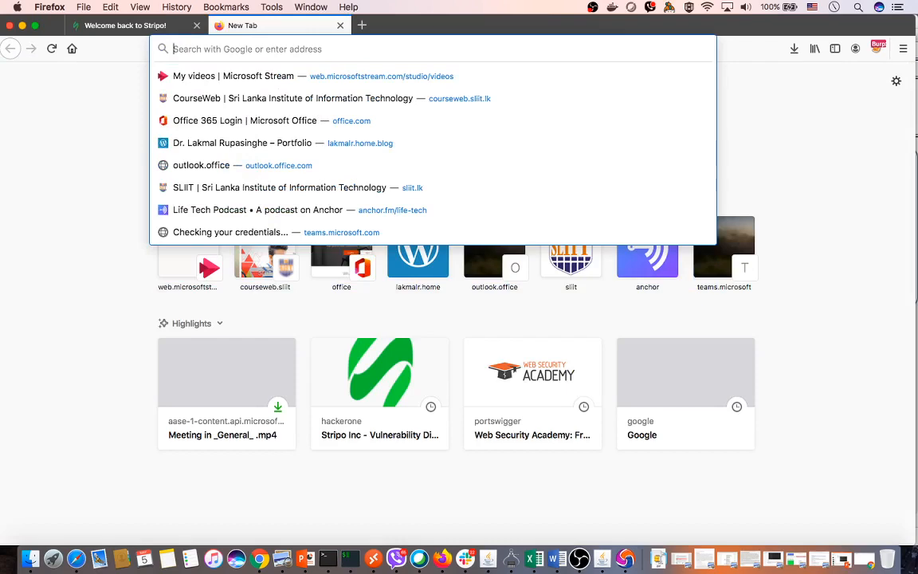
click(125, 26)
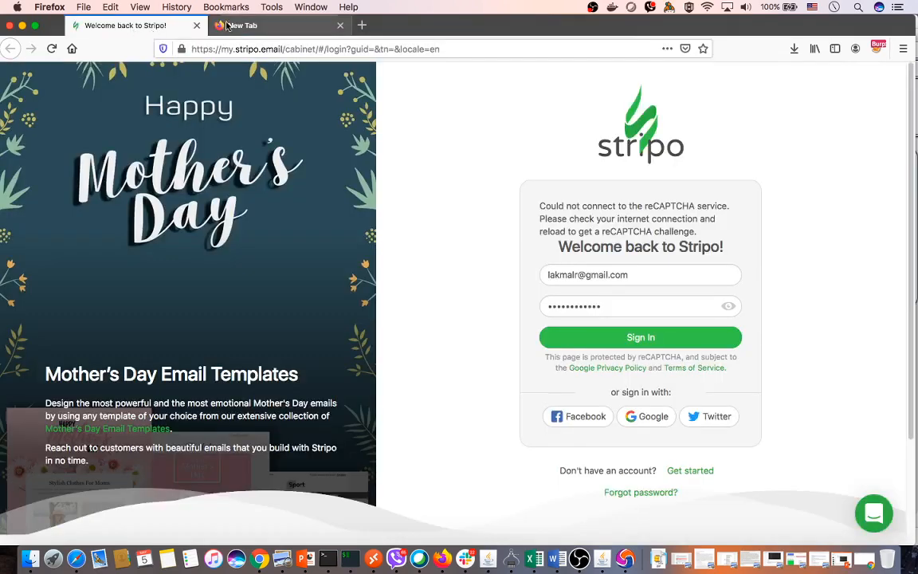
Step: Load twitter.com in the new Firefox tab while interception is on
click(215, 25)
click(238, 52)
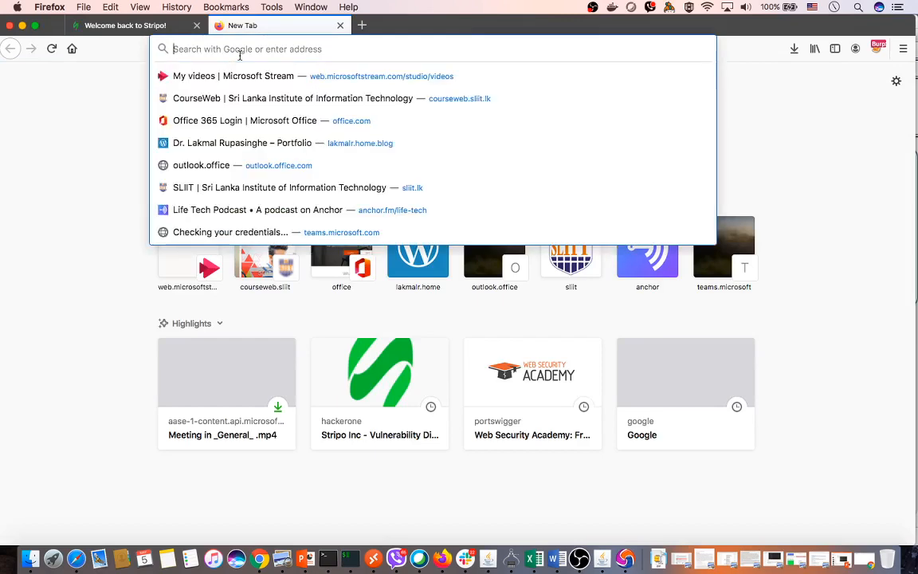
text(twit)
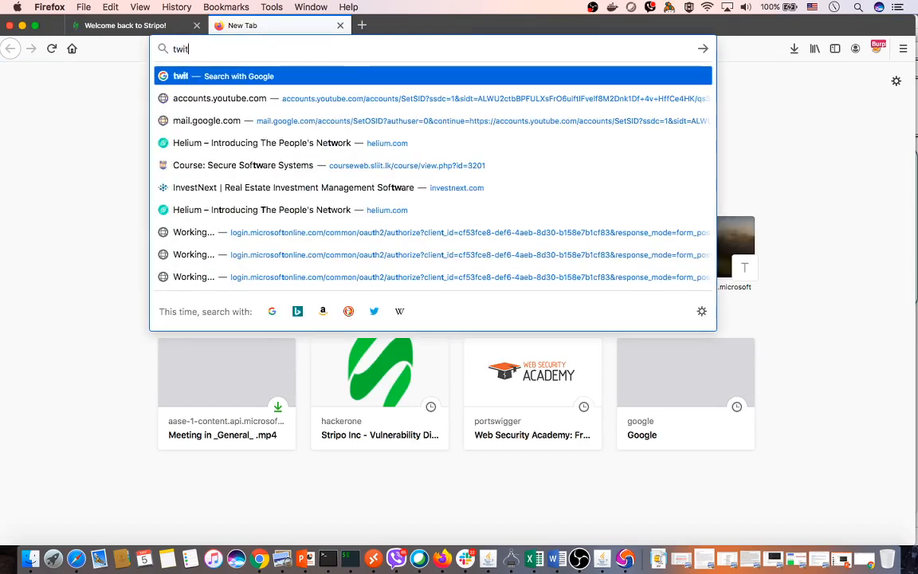
text(ter.com)
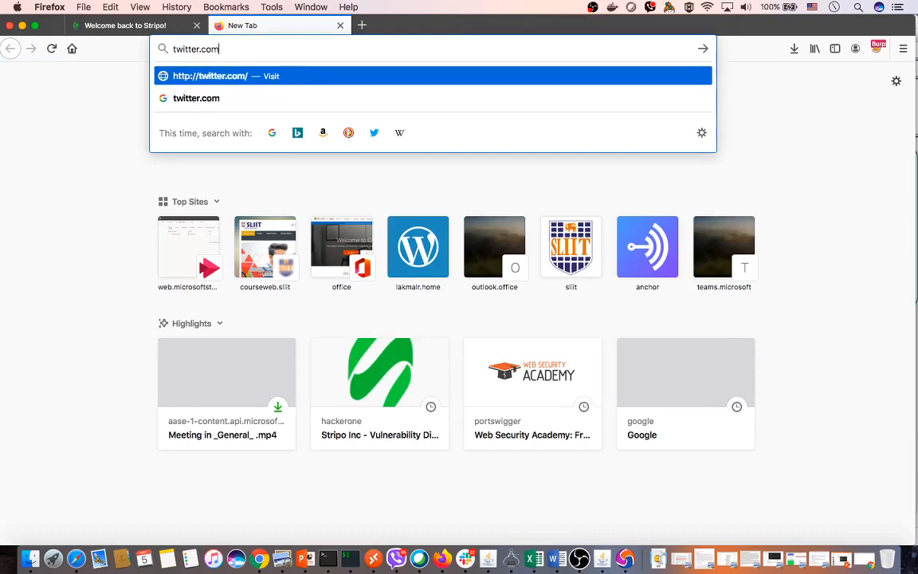
key(Return)
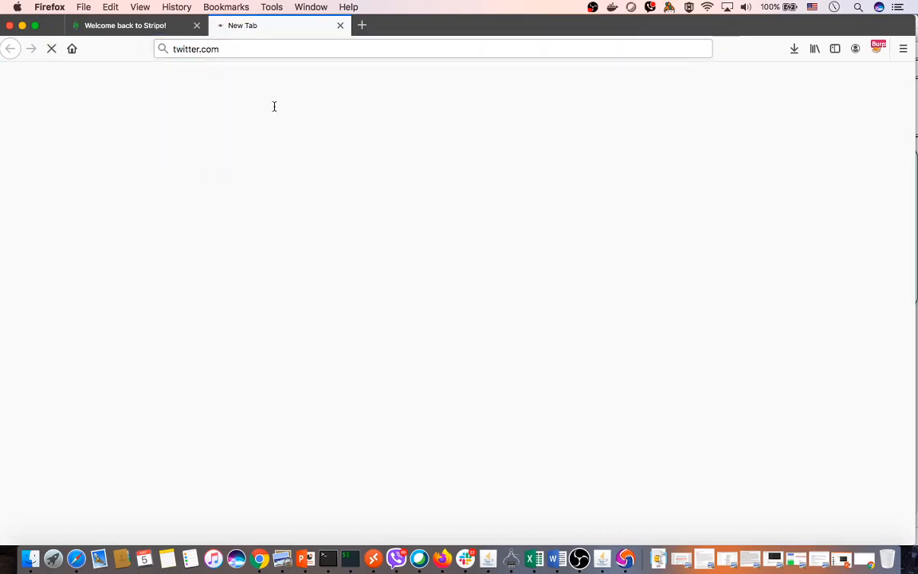
Step: Turn interception off in Burp Suite so the Twitter page can load, and return to Firefox
key(super+Tab)
click(109, 107)
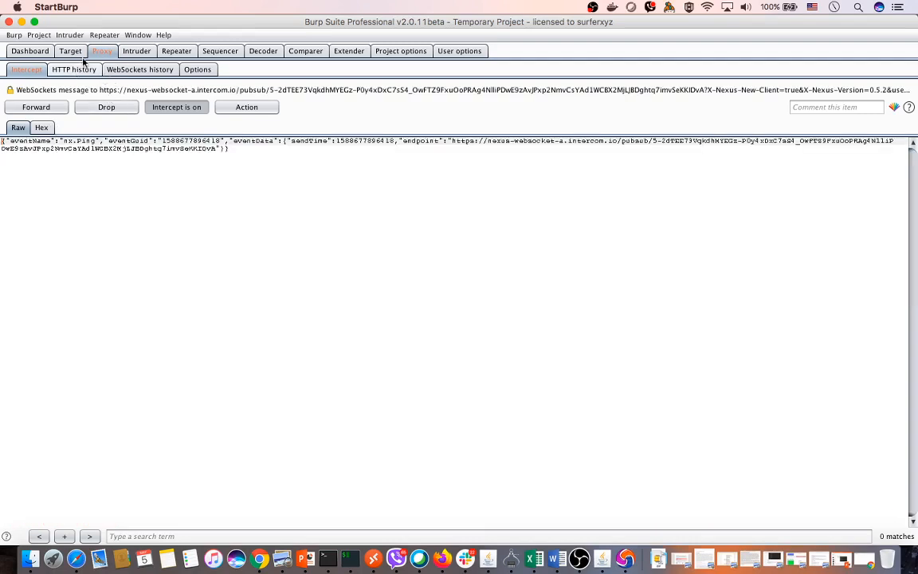
click(168, 108)
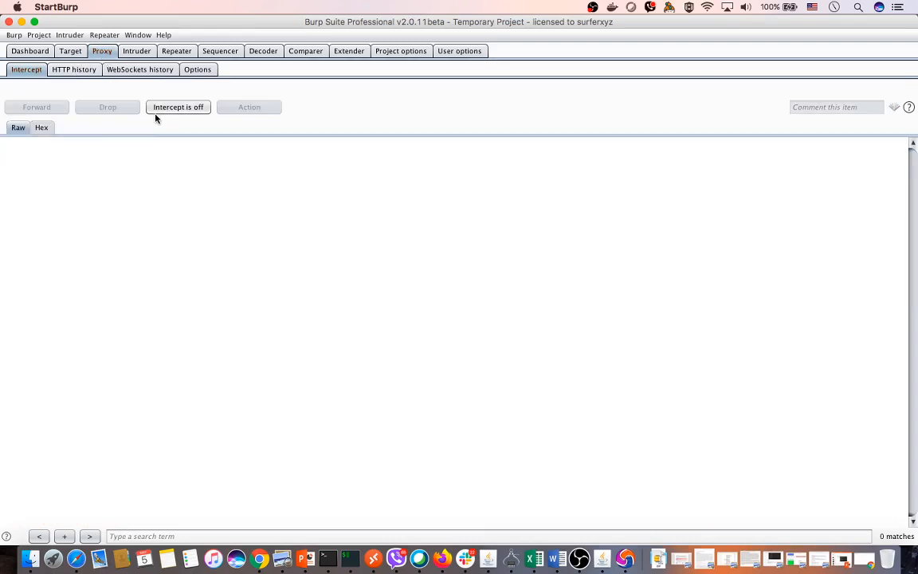
key(super+Tab)
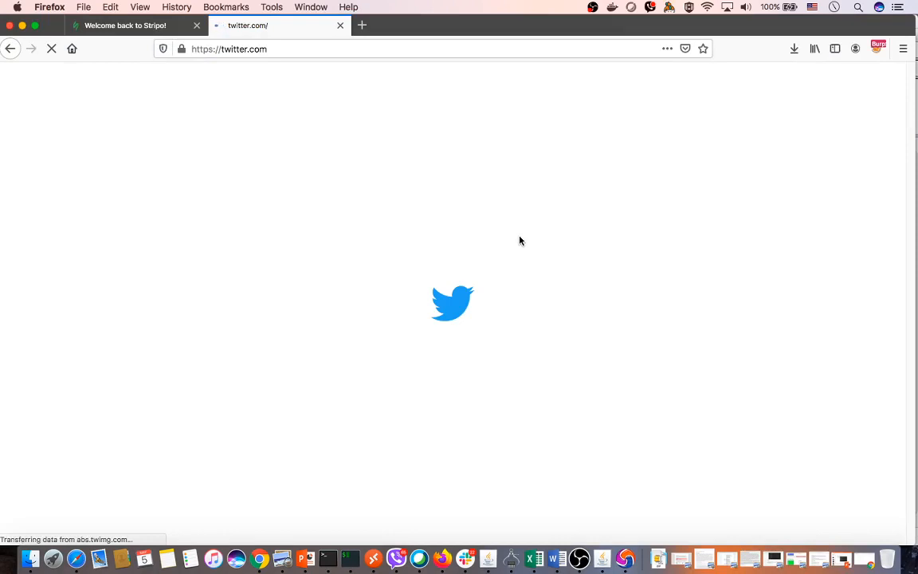
click(340, 25)
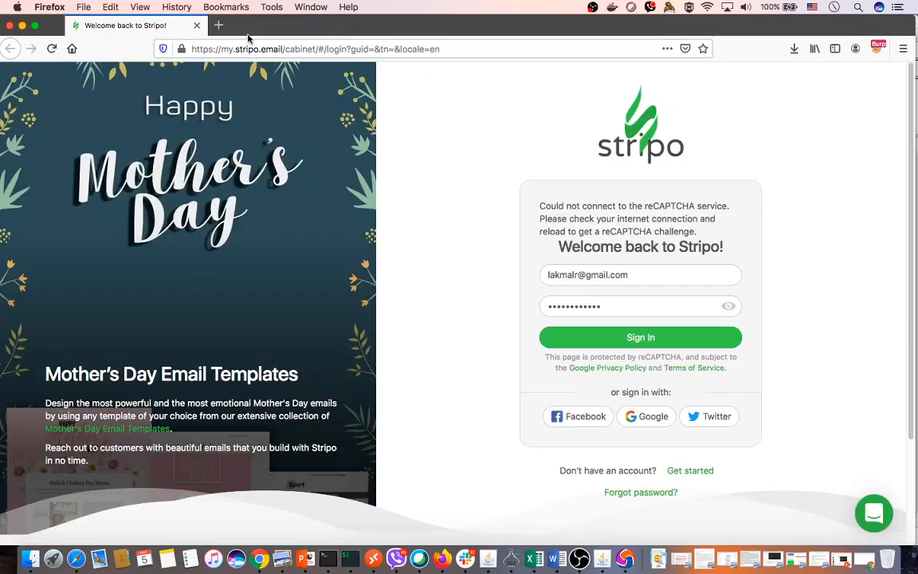
click(219, 27)
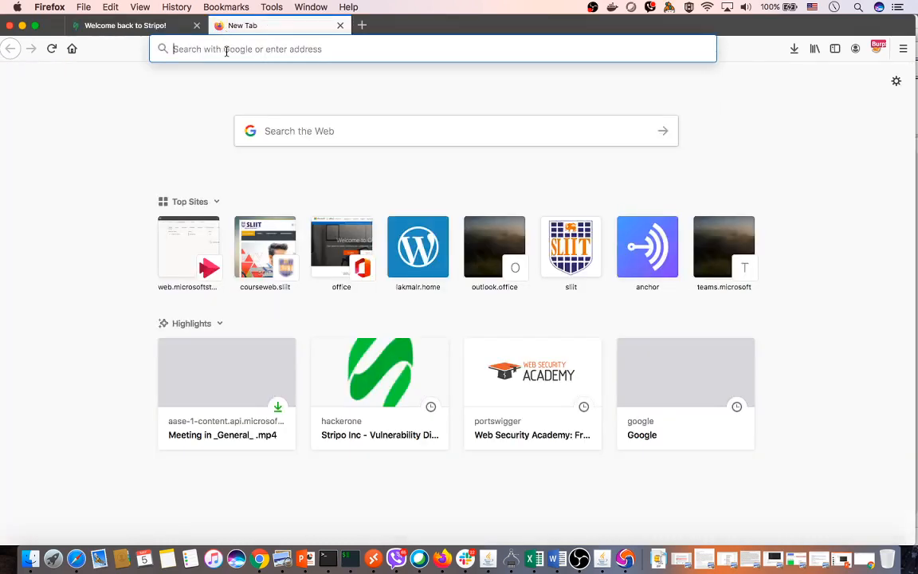
text(courseweb.sliit.lk/)
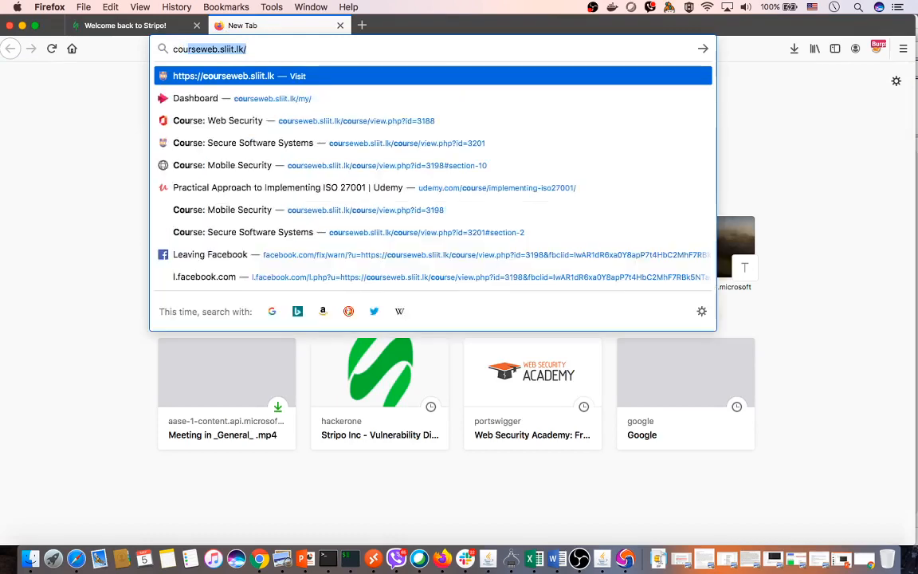
key(Right)
key(super+a)
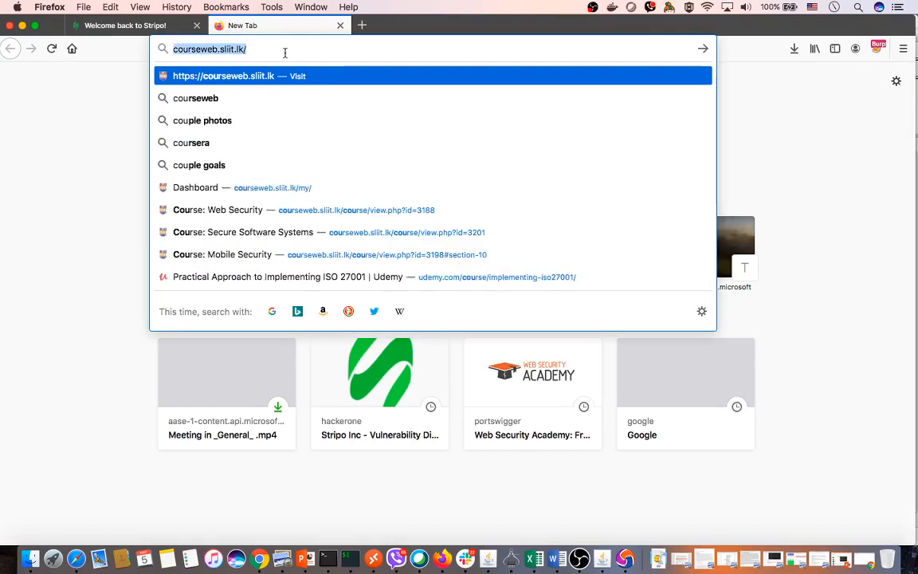
key(BackSpace)
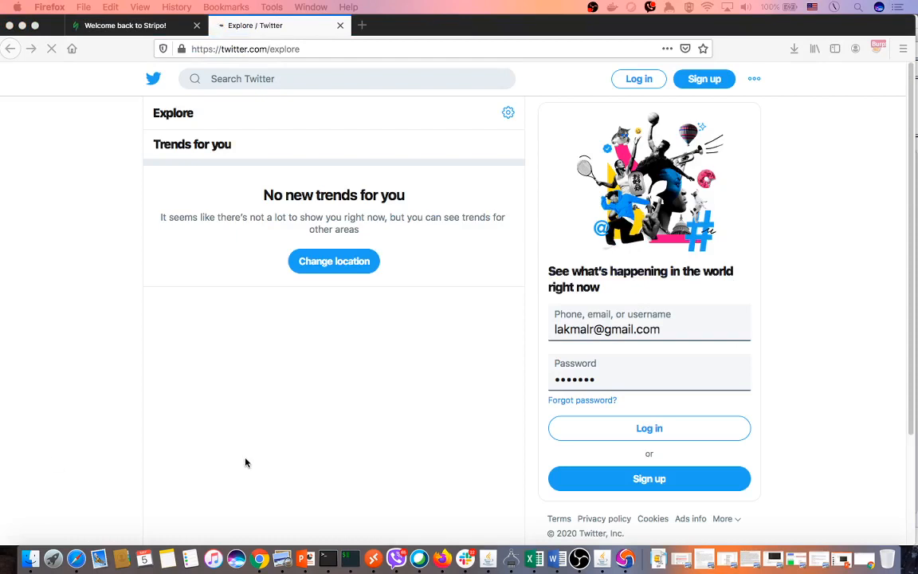
Step: Place the focus in the pre-filled username field and the password field of Twitter's login form
double_click(578, 322)
double_click(610, 380)
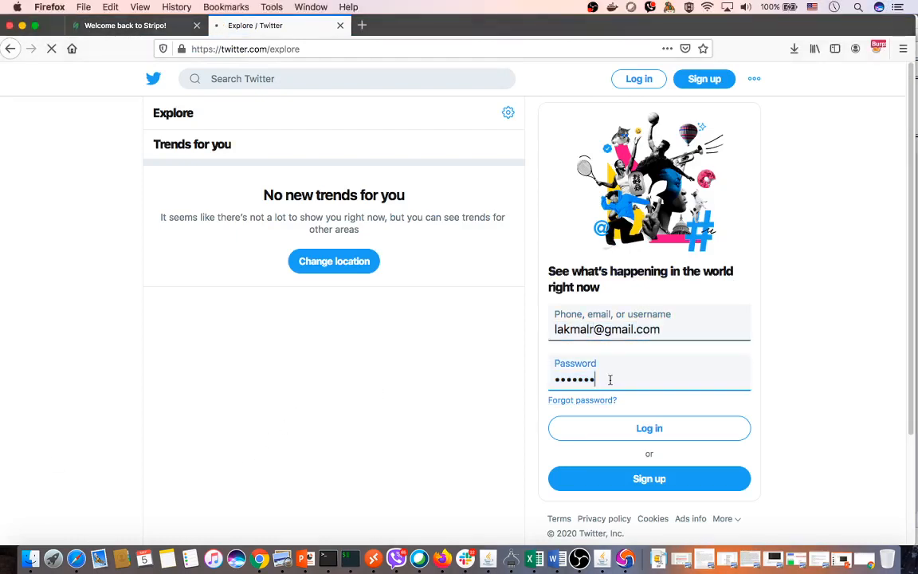
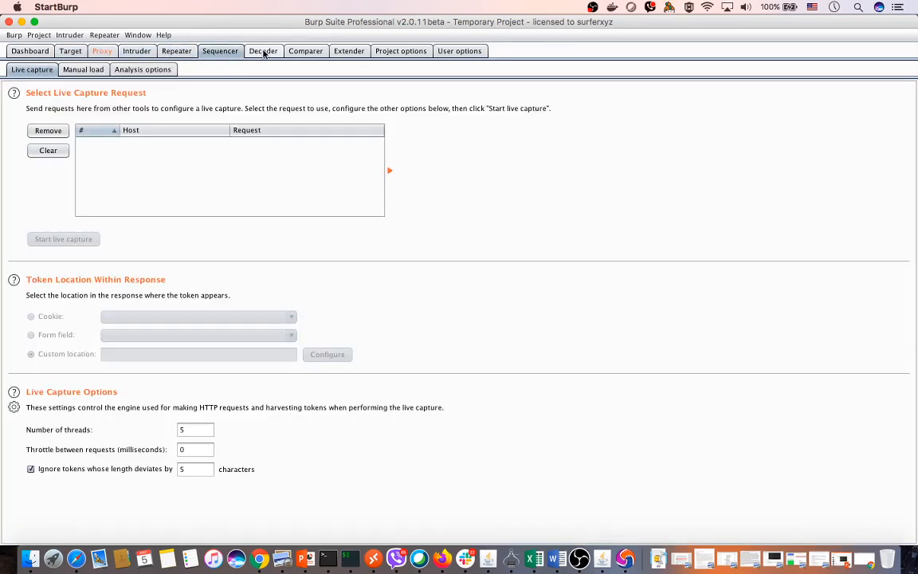
Step: Look through Burp Suite's Decoder, Comparer, Extender, Project options and User options pages
click(264, 52)
click(308, 52)
click(358, 52)
click(405, 52)
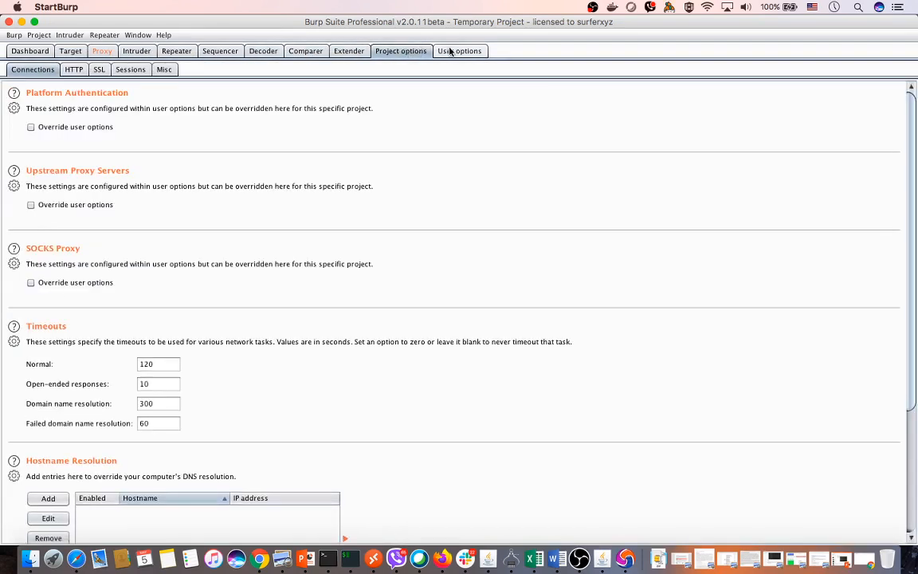
click(454, 51)
click(400, 51)
click(349, 51)
click(302, 52)
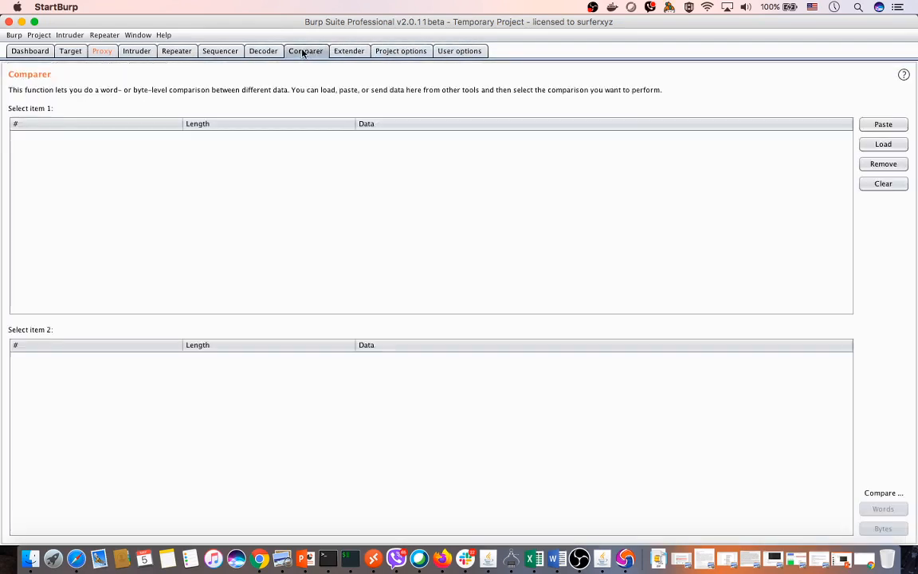
click(348, 52)
click(304, 52)
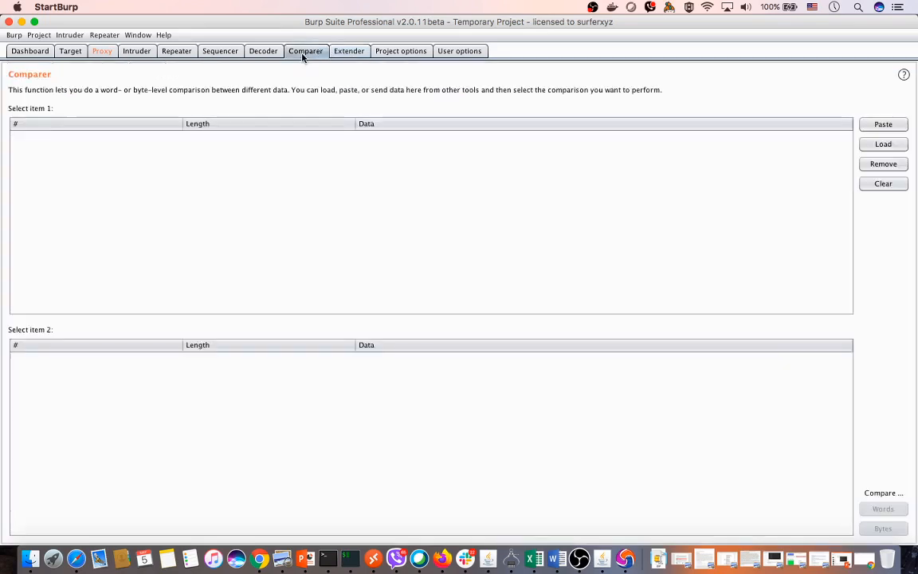
click(261, 53)
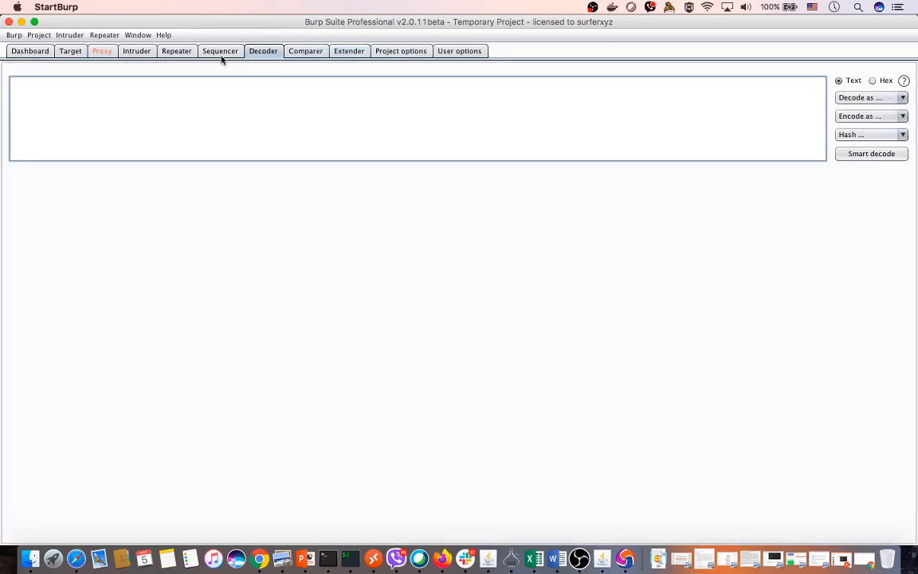